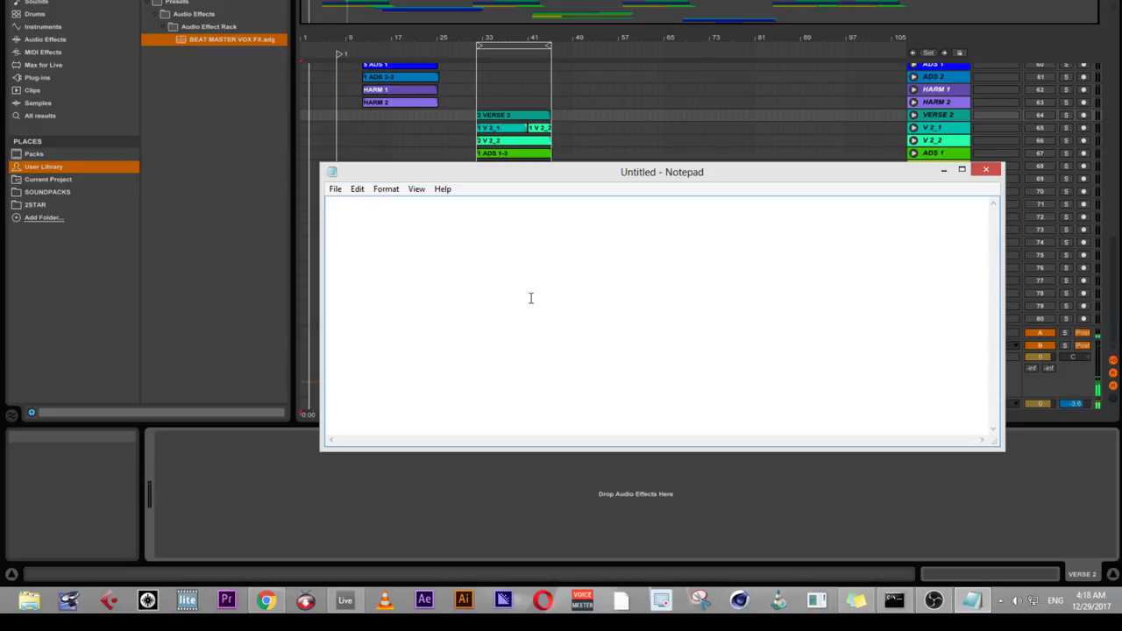
- Write "HELLO GOOD PEOPLE, I WOKE UP JUST NOW AND I WANNA MAKE SOME NEW MUSIC" in capitals below a blank first line
key(Return)
text(h)
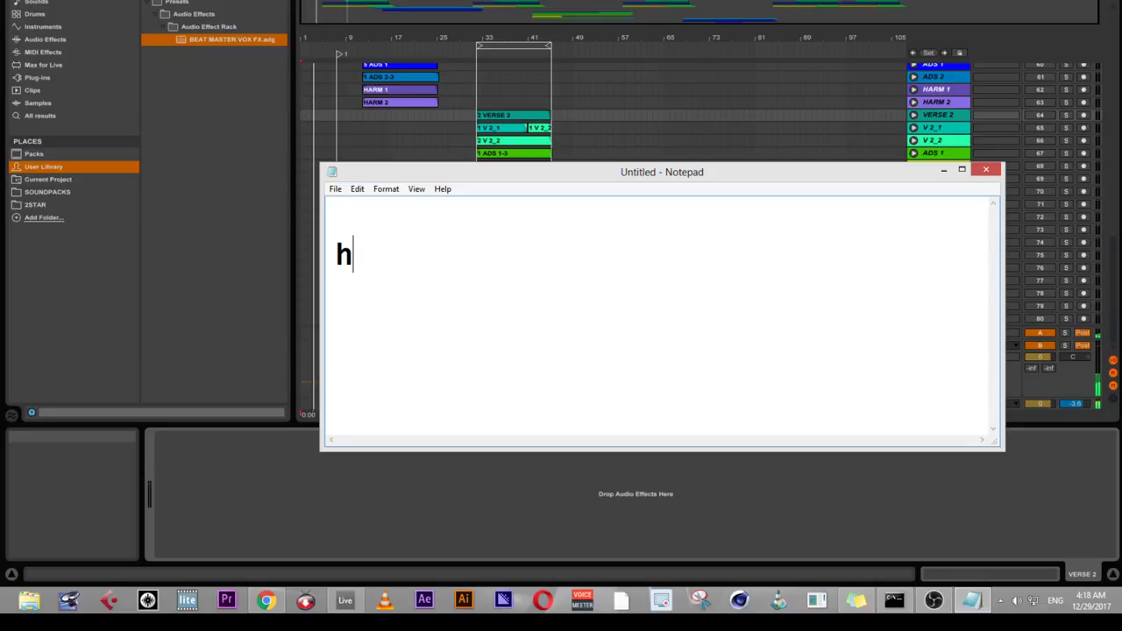
key(BackSpace)
text(H)
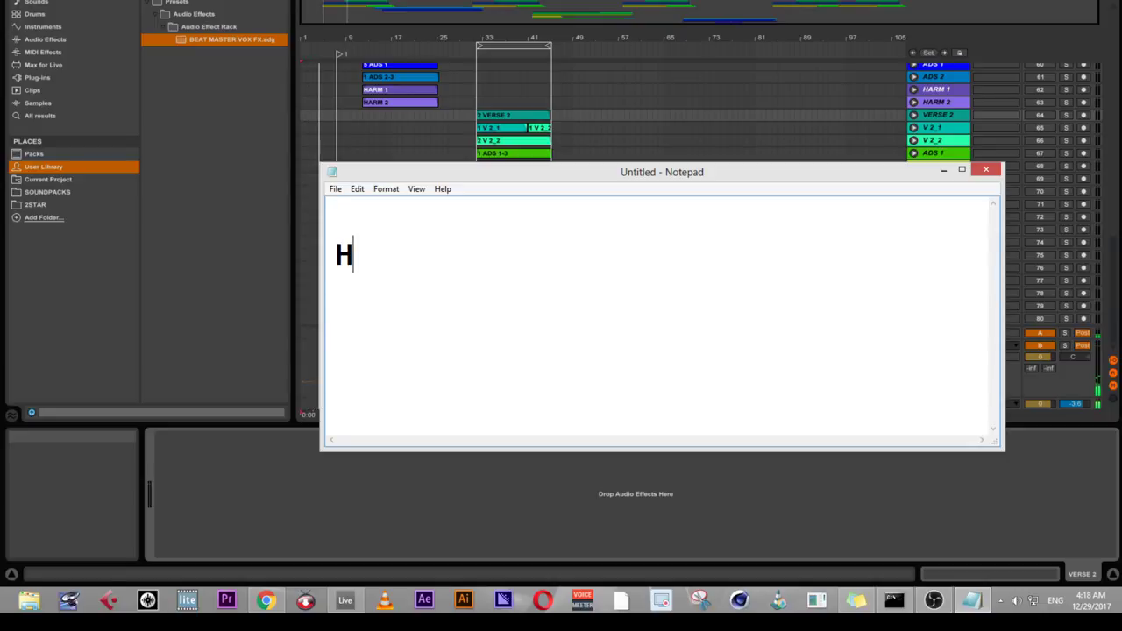
text(ELLO GO)
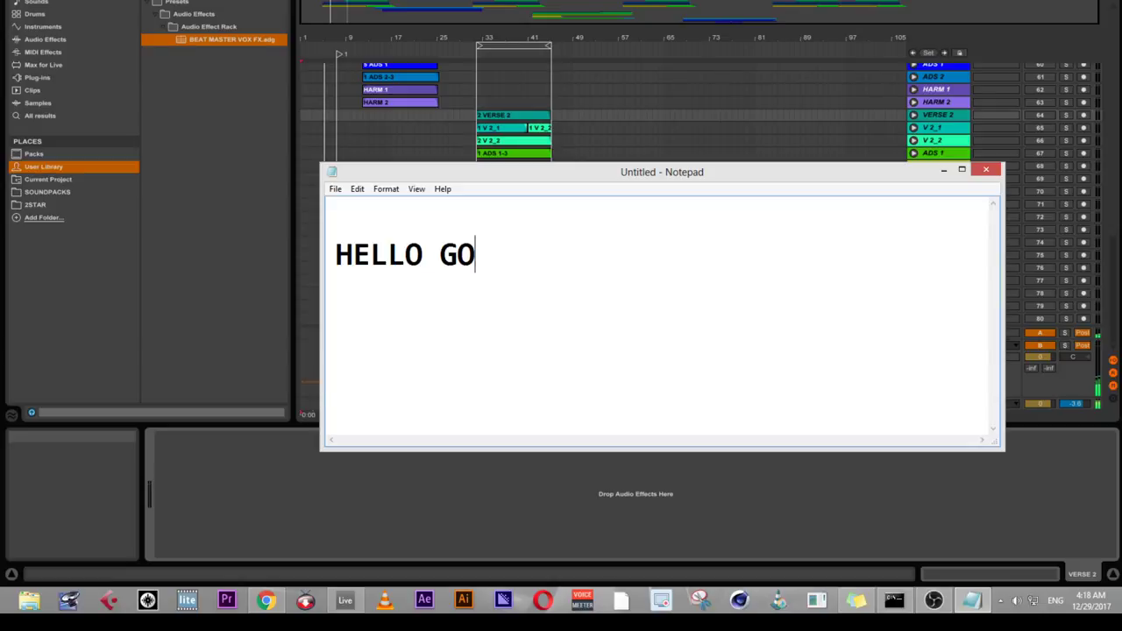
text(OD )
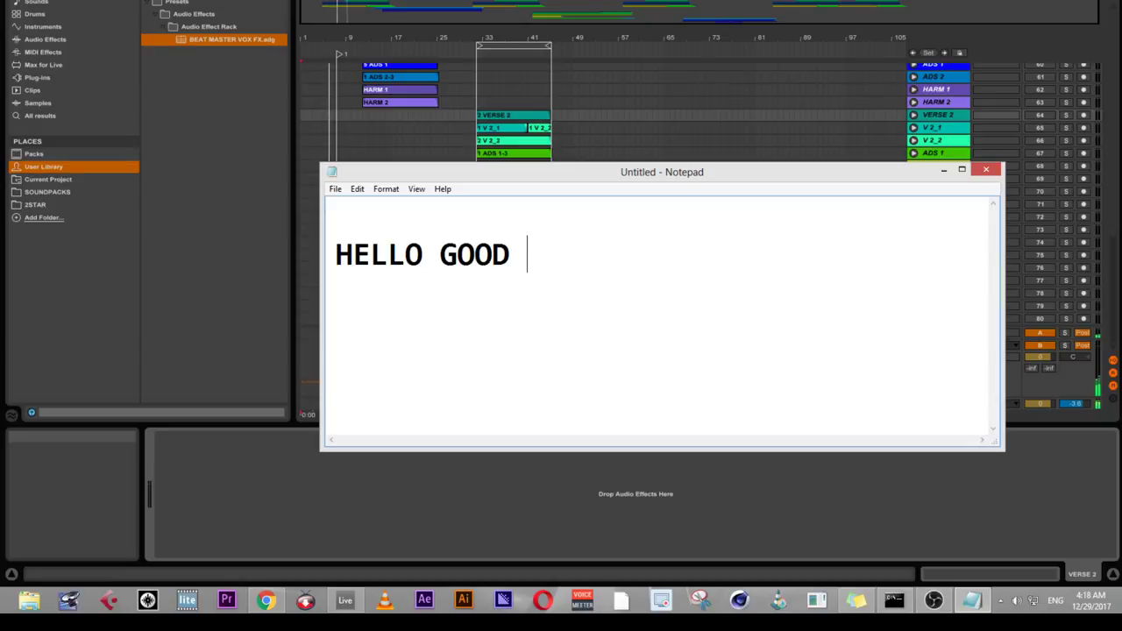
text(PEOPLE)
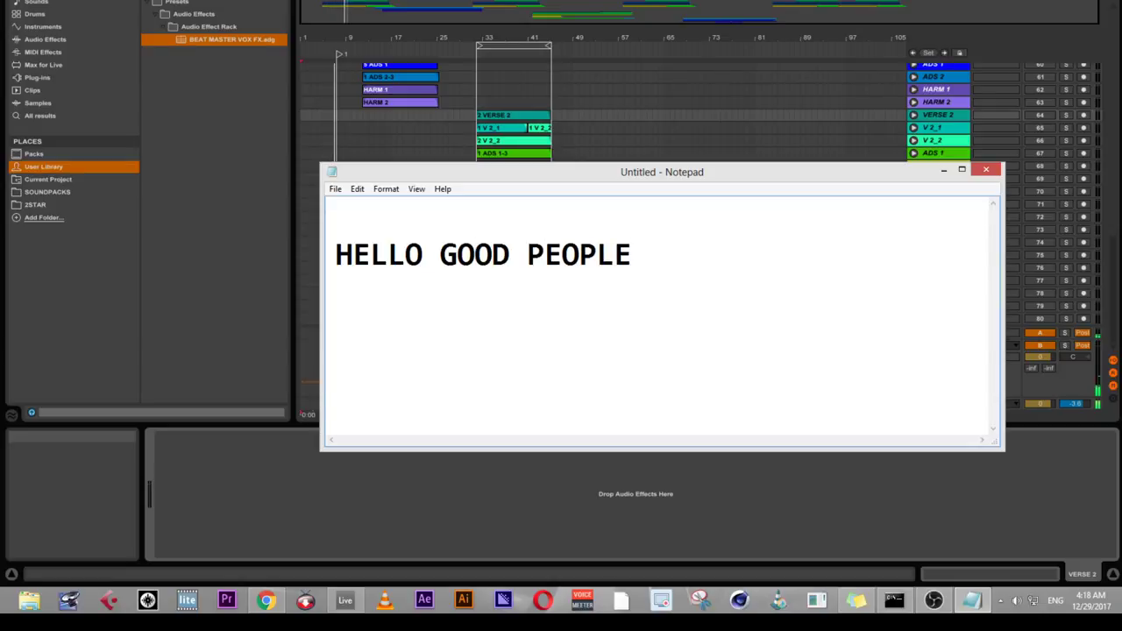
text(, I W)
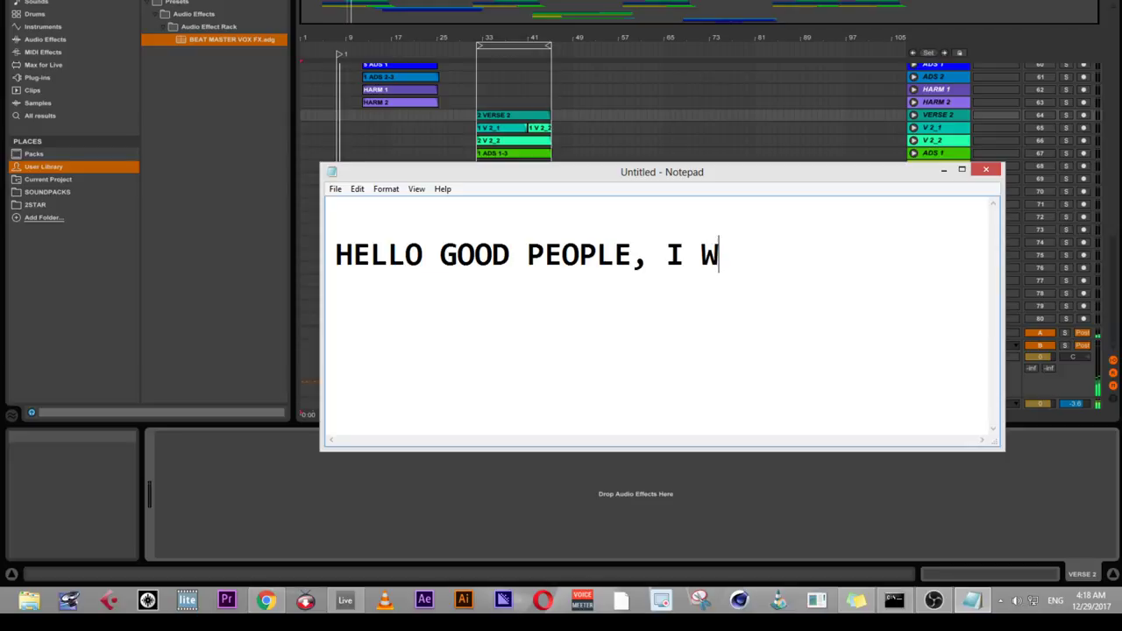
text(OKE UP J)
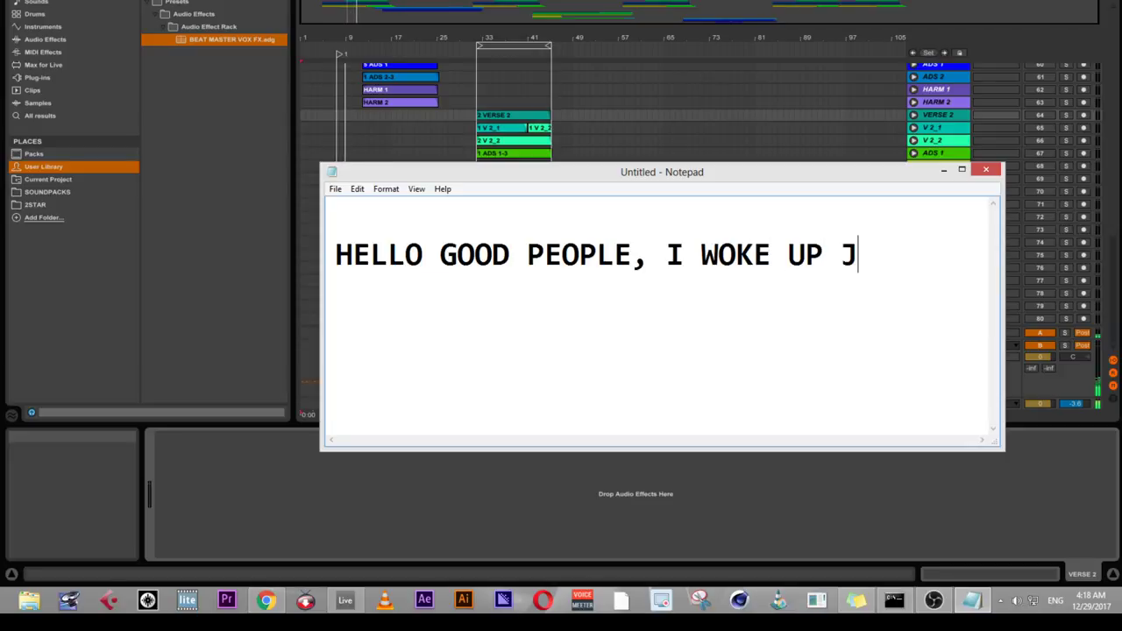
text(UST NOW)
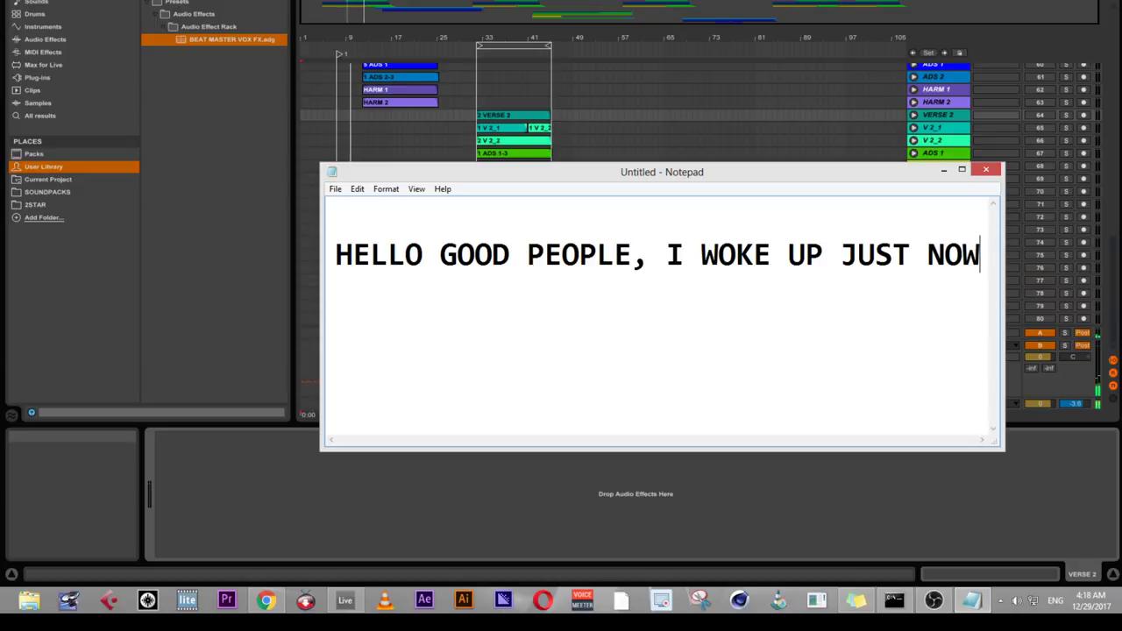
text( A)
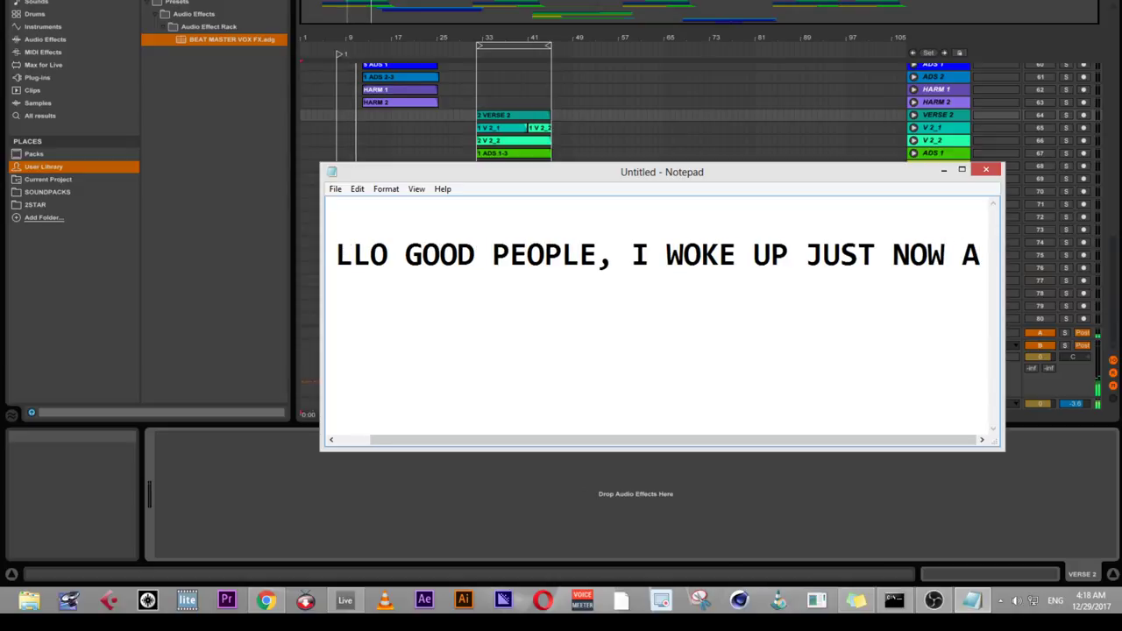
text(ND I WANN)
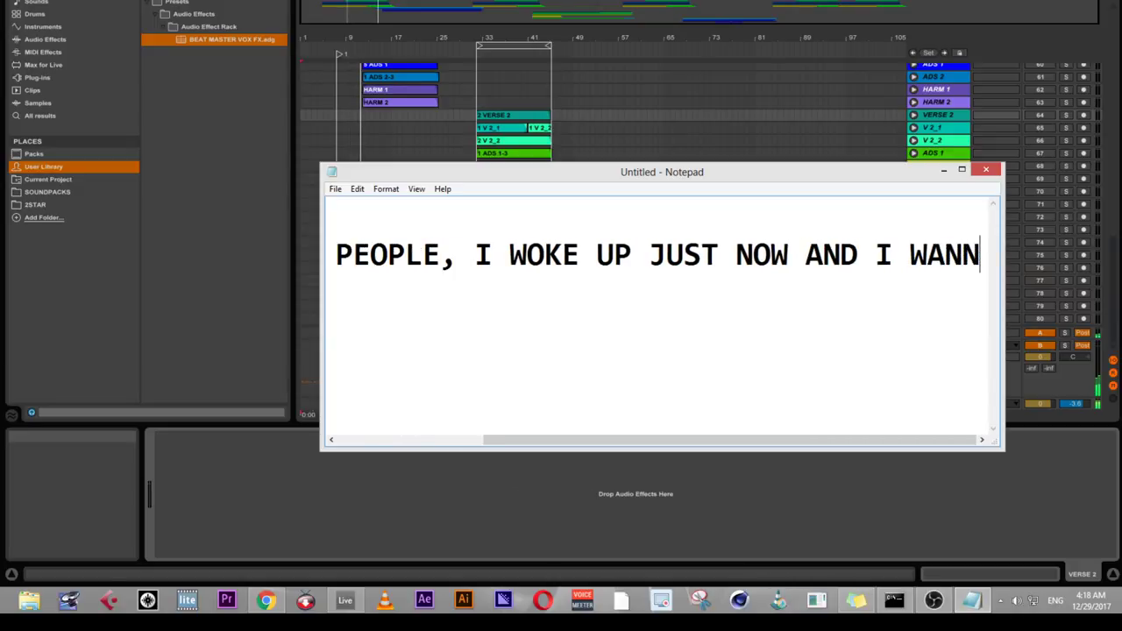
text(A)
text( MAK)
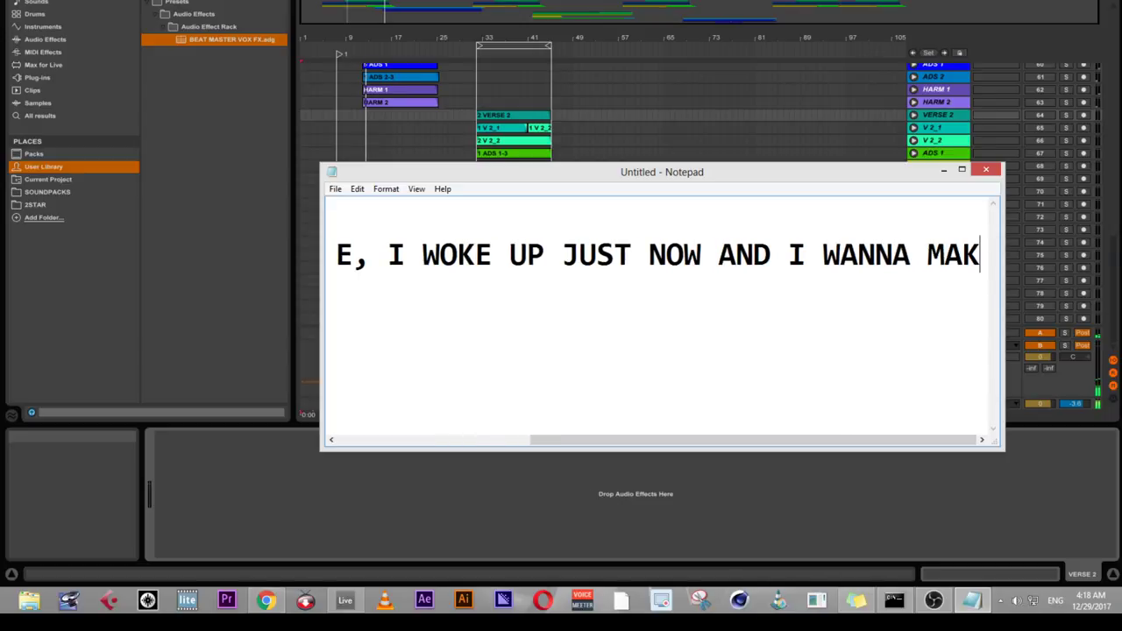
text(E SOME NEW M)
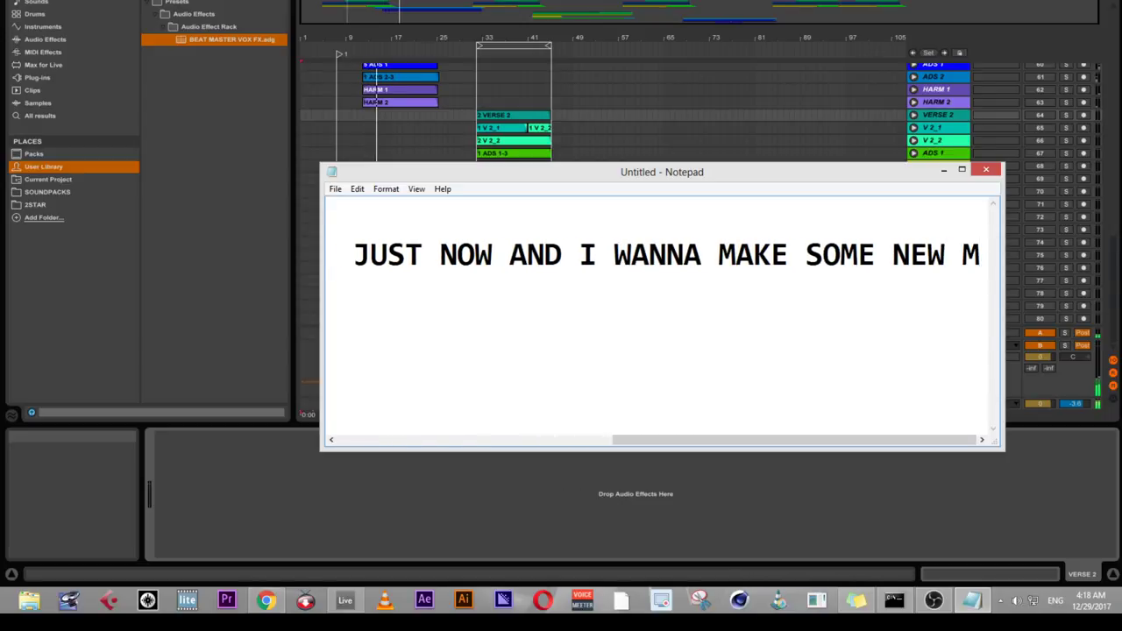
text(USIC)
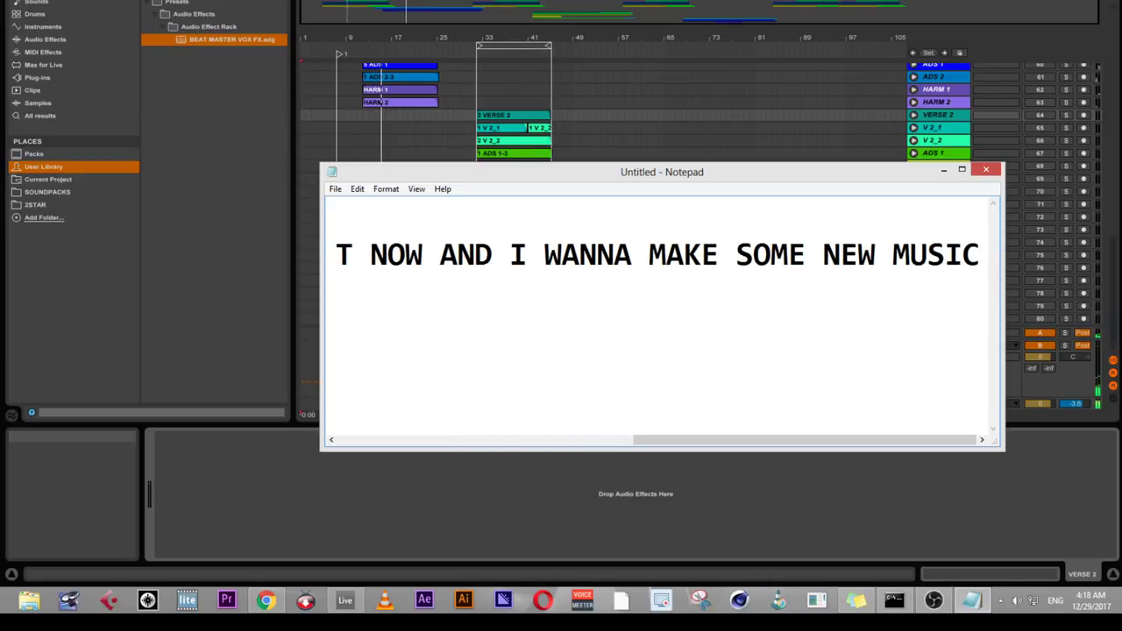
- Add a second line of text directly below, reading "I WANNA SHOW YOU GOOD MIXING SKILLS"
key(Return)
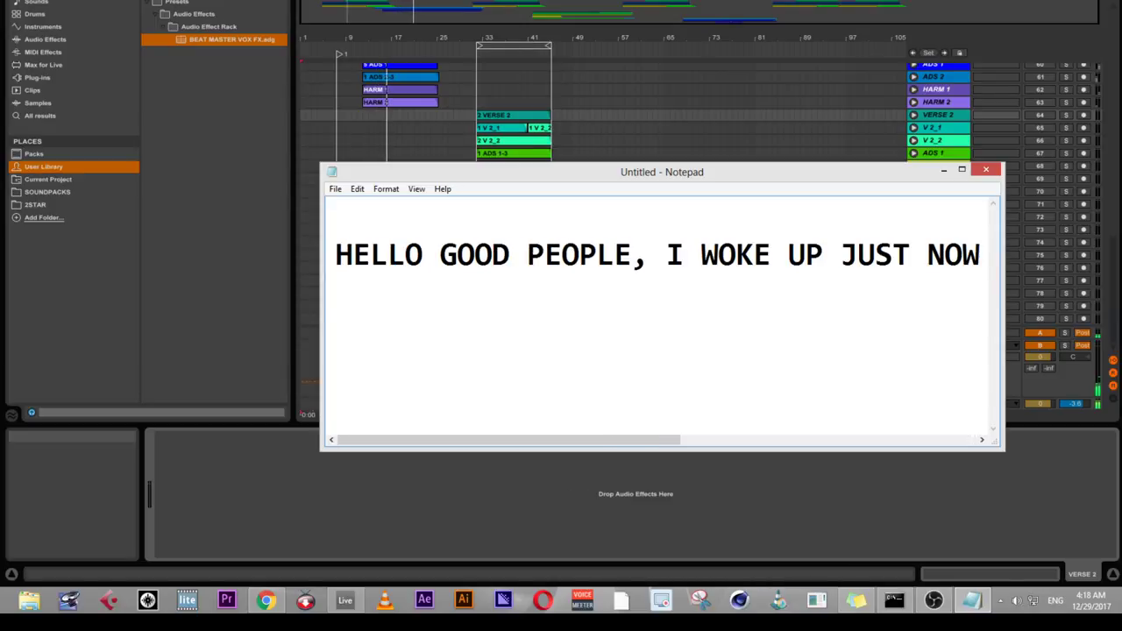
text(I WANNA)
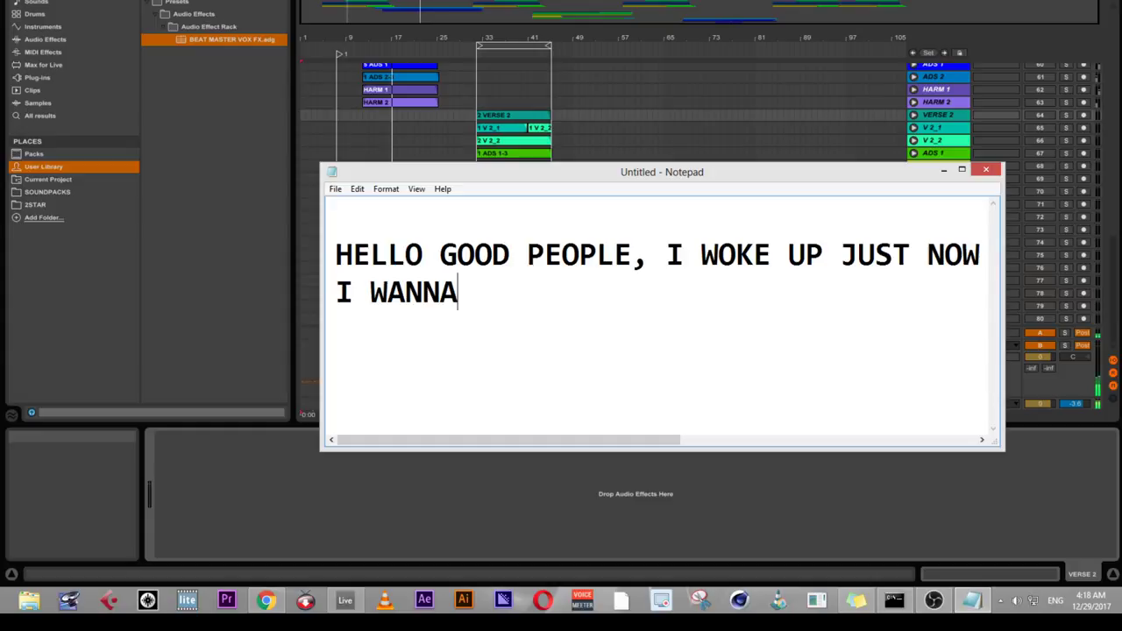
text( SHOW )
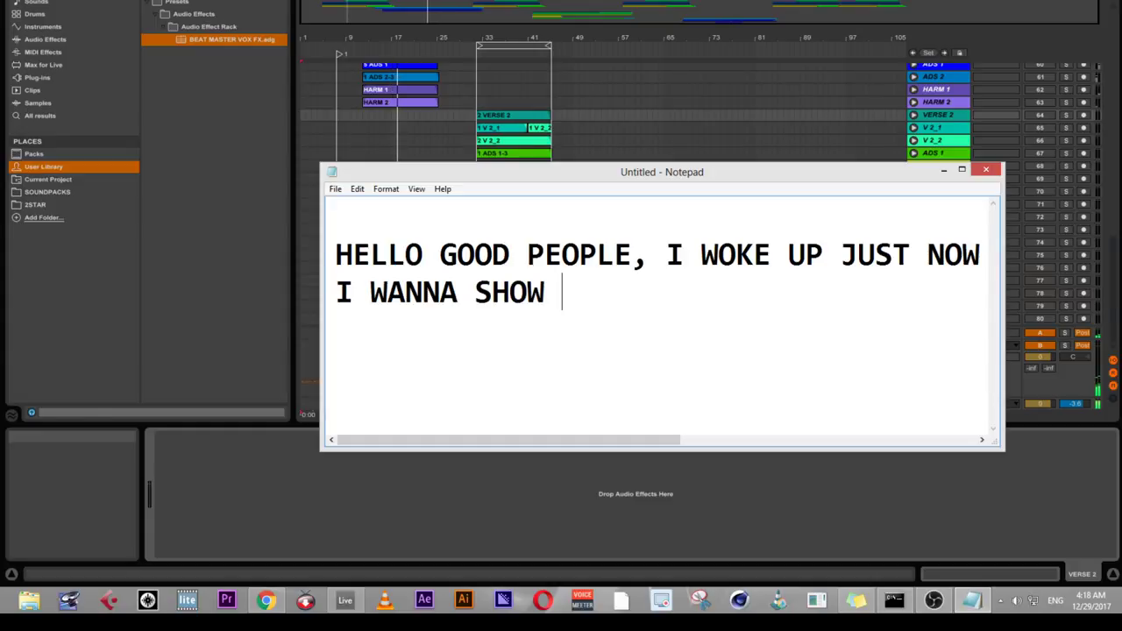
text(YOU)
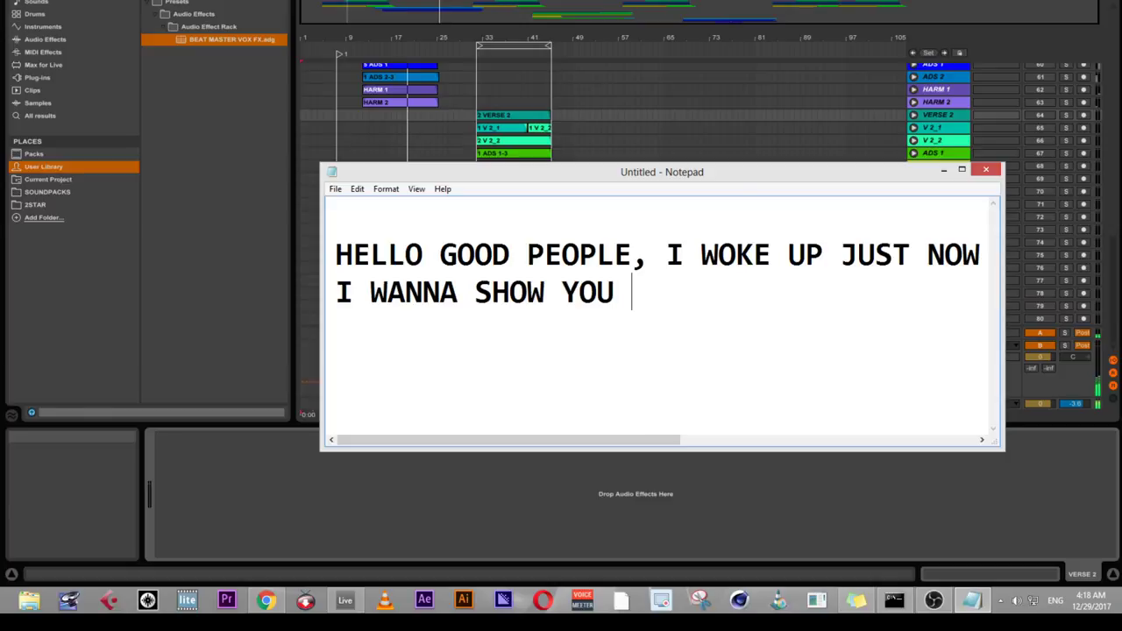
text( GOO)
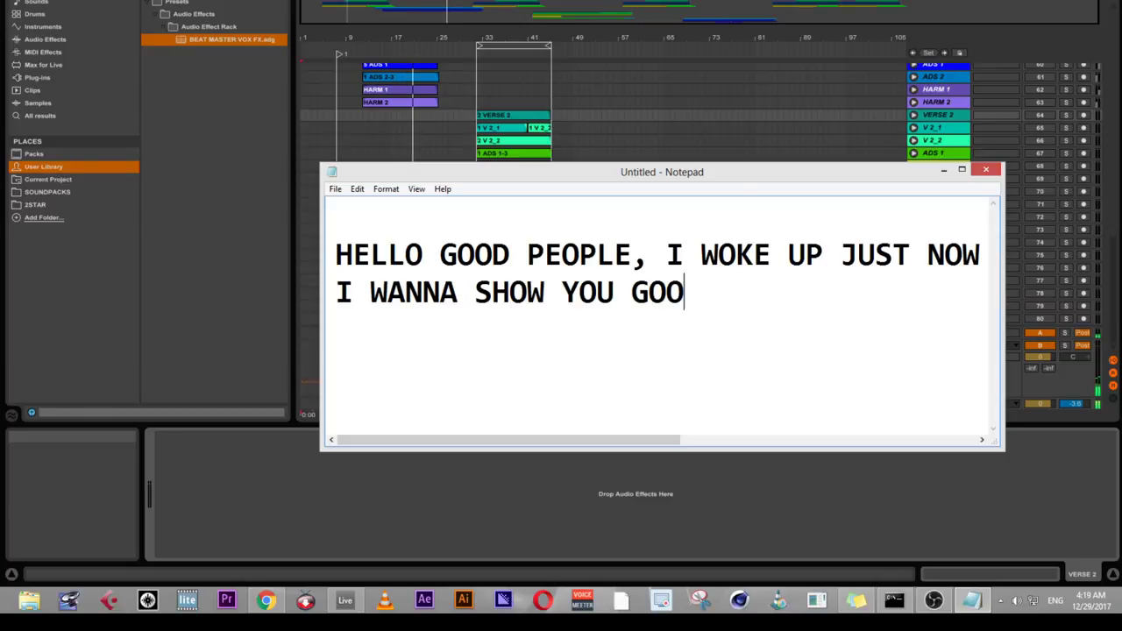
text(D MIX)
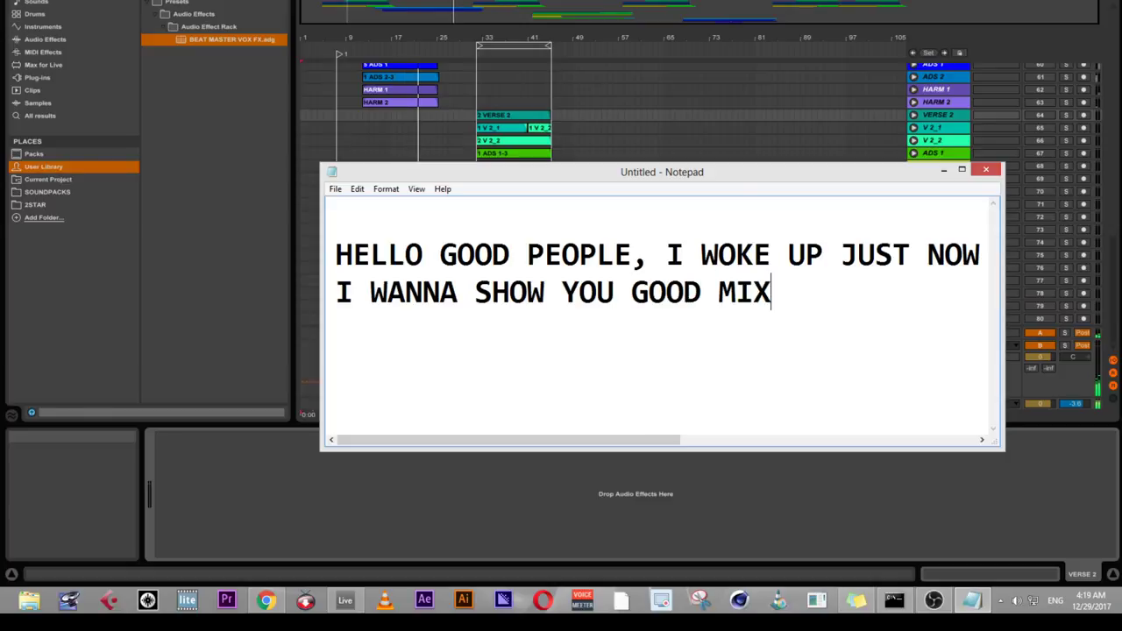
text(ING SKILLS)
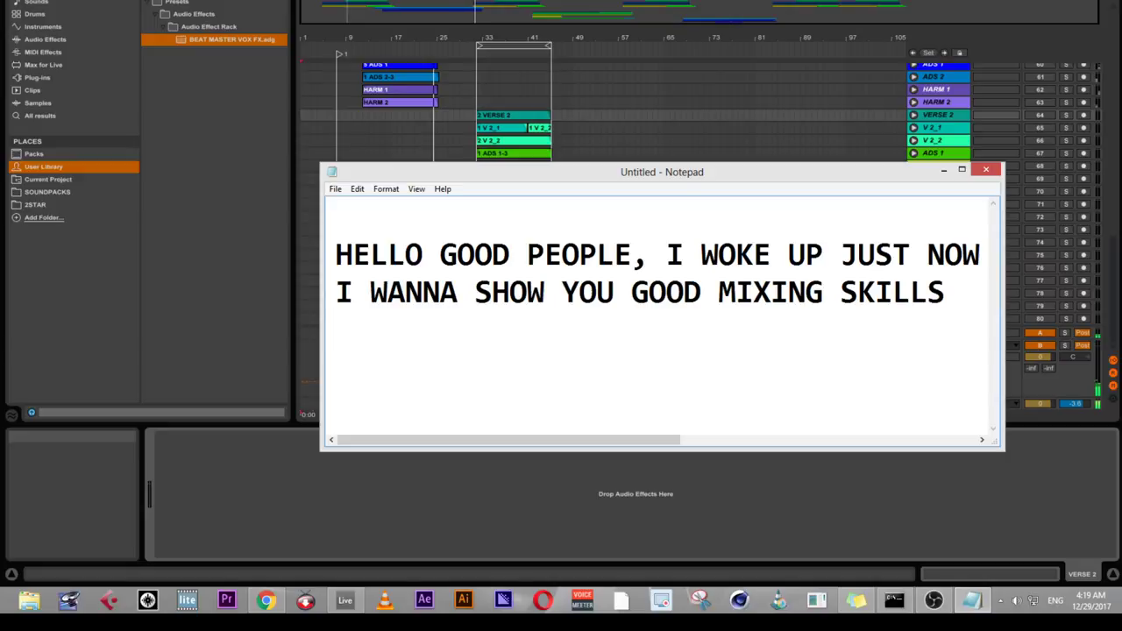
- Leave one blank line and add the line "THIS IS A SONG AM PRODUCING FOR MY CLIENT"
text(THIS)
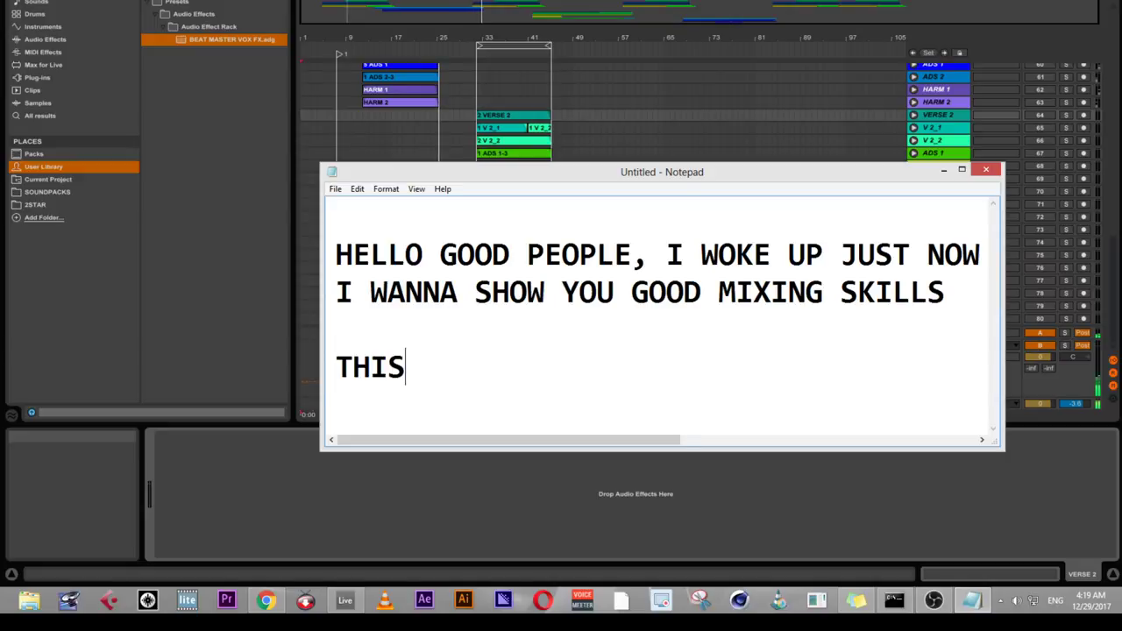
text( IS A SON)
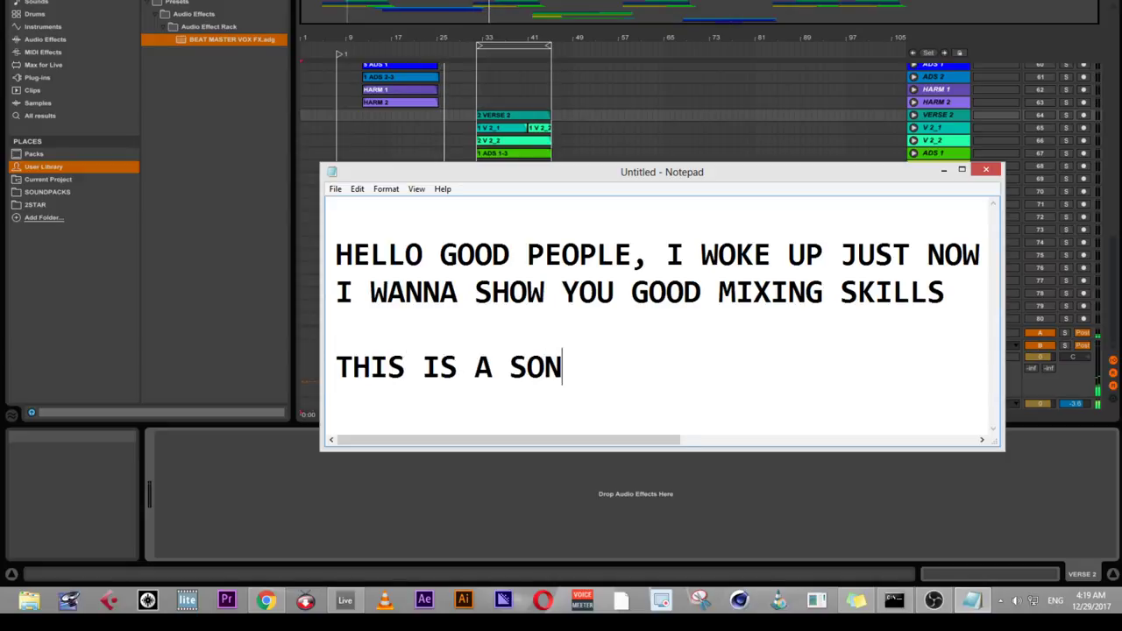
text(G AM )
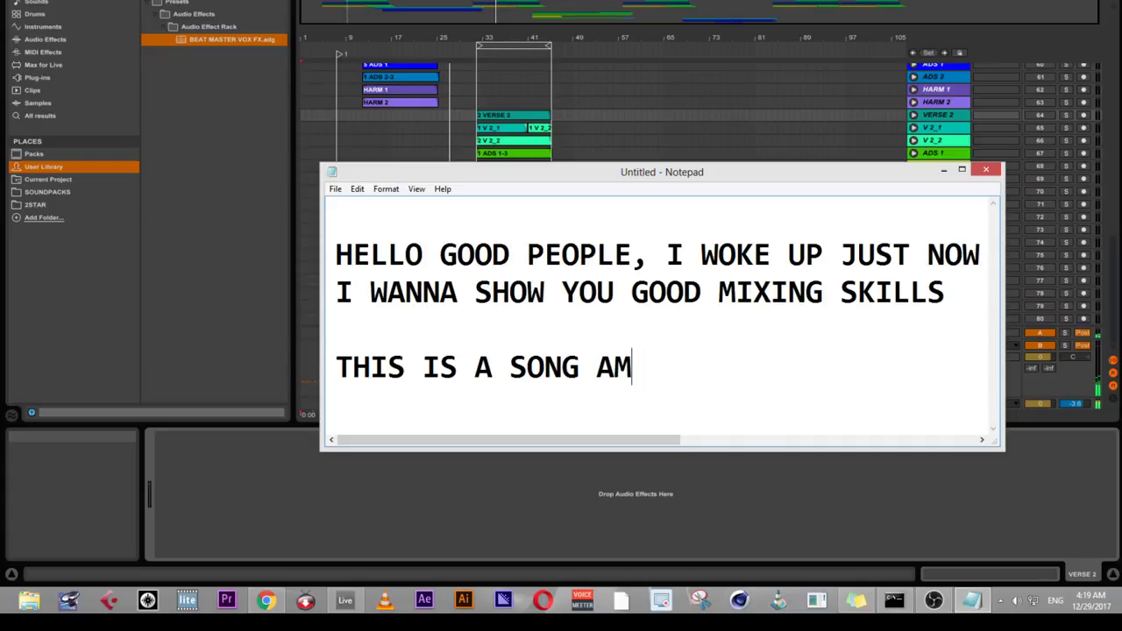
text(PRODUC)
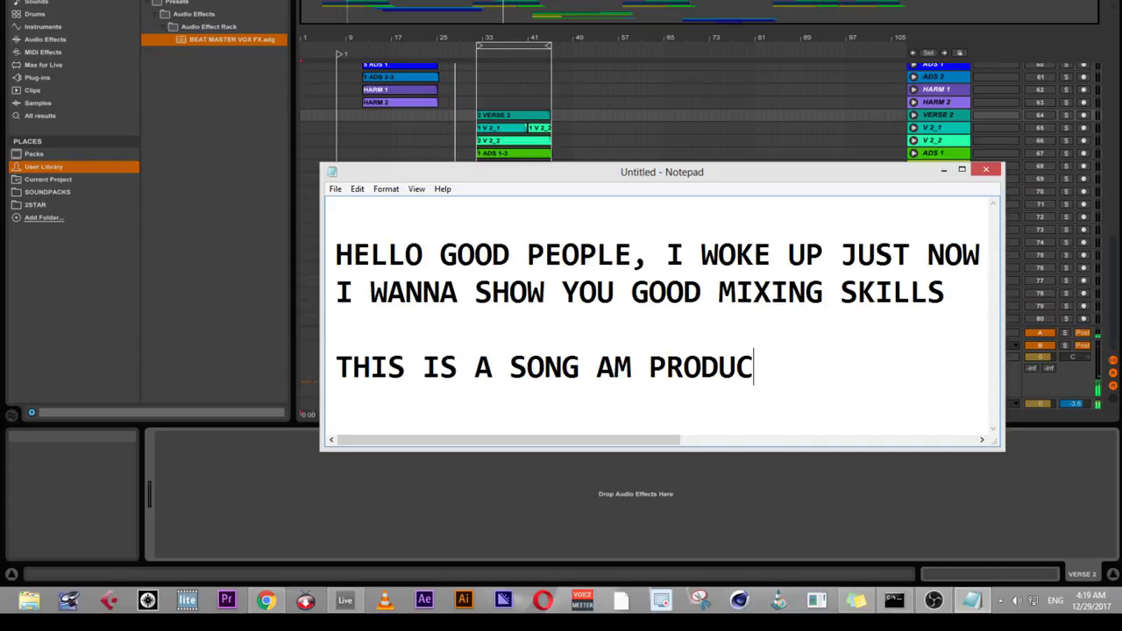
text(ING FOR )
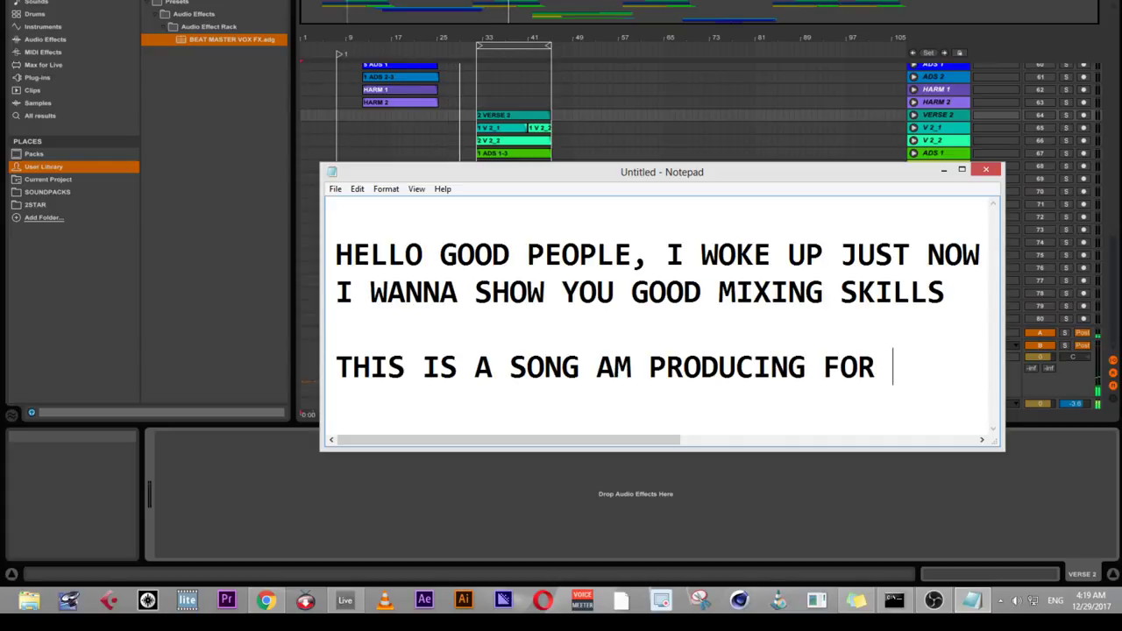
text(MY CLIENT)
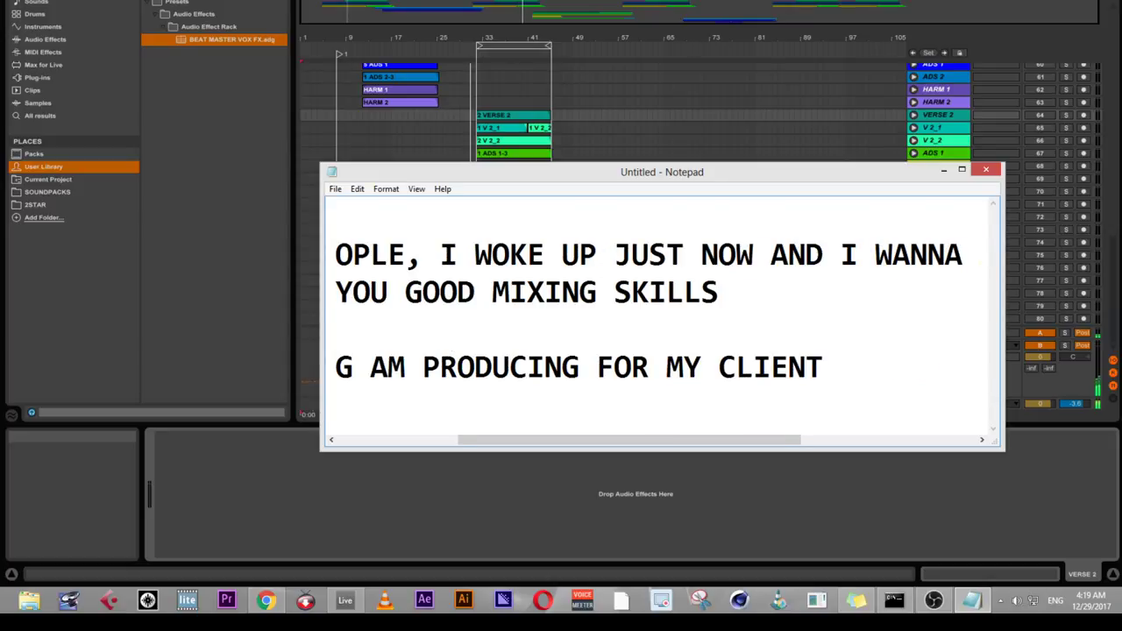
- Add the line "LEMME SHOW YOU PRO VOCAL MIXING SKILLS" directly below the line about the client's song
key(Return)
text(L)
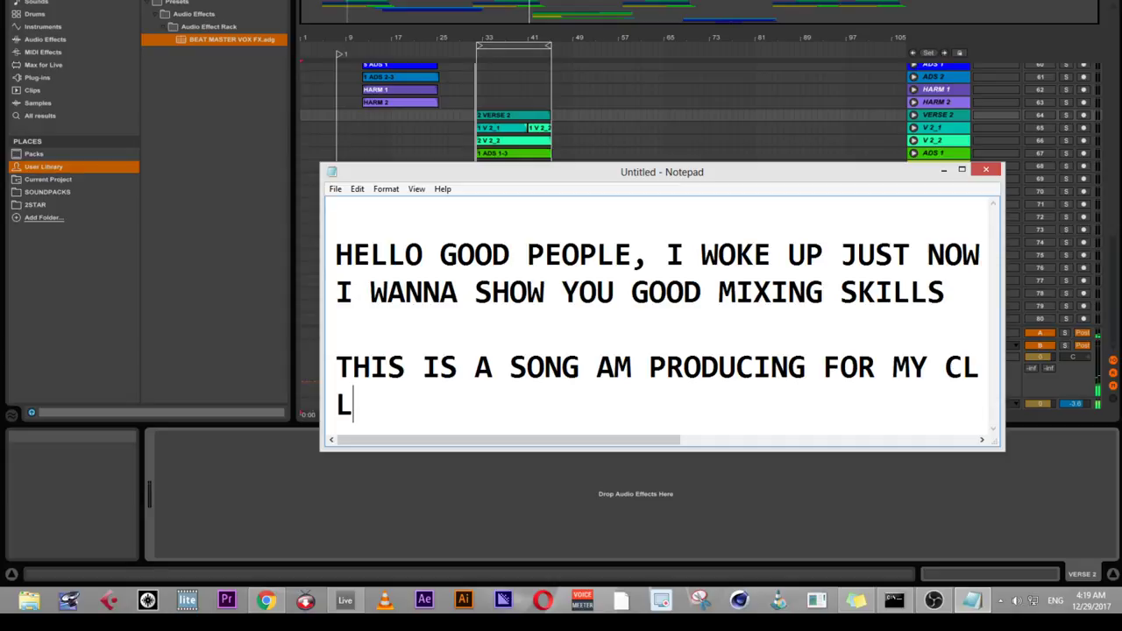
text(EMME SH)
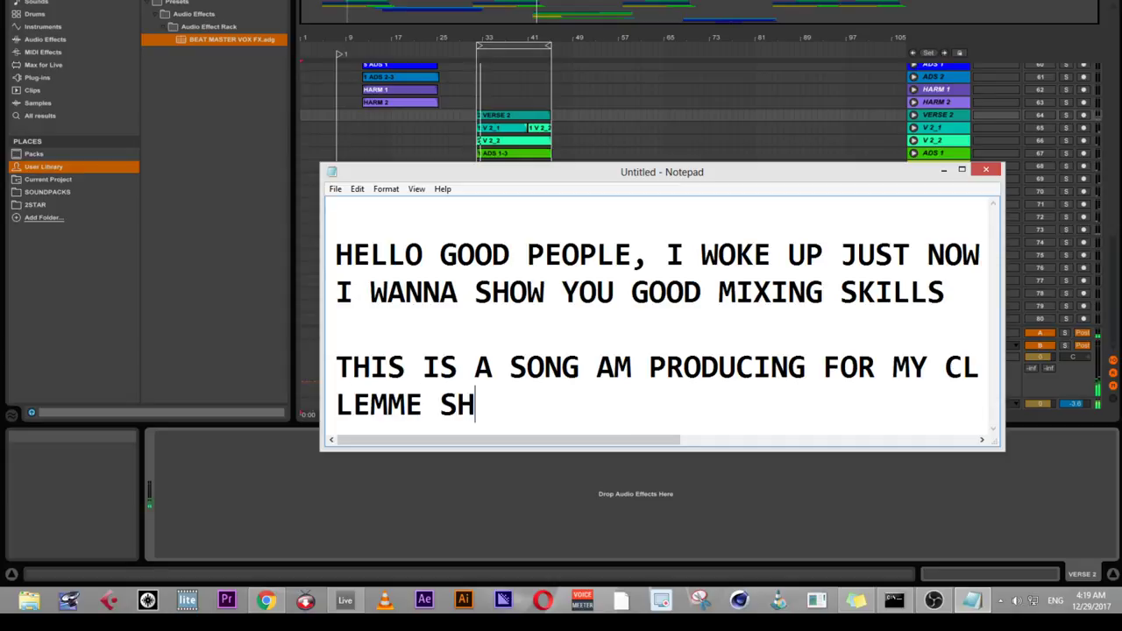
text(OW YOU)
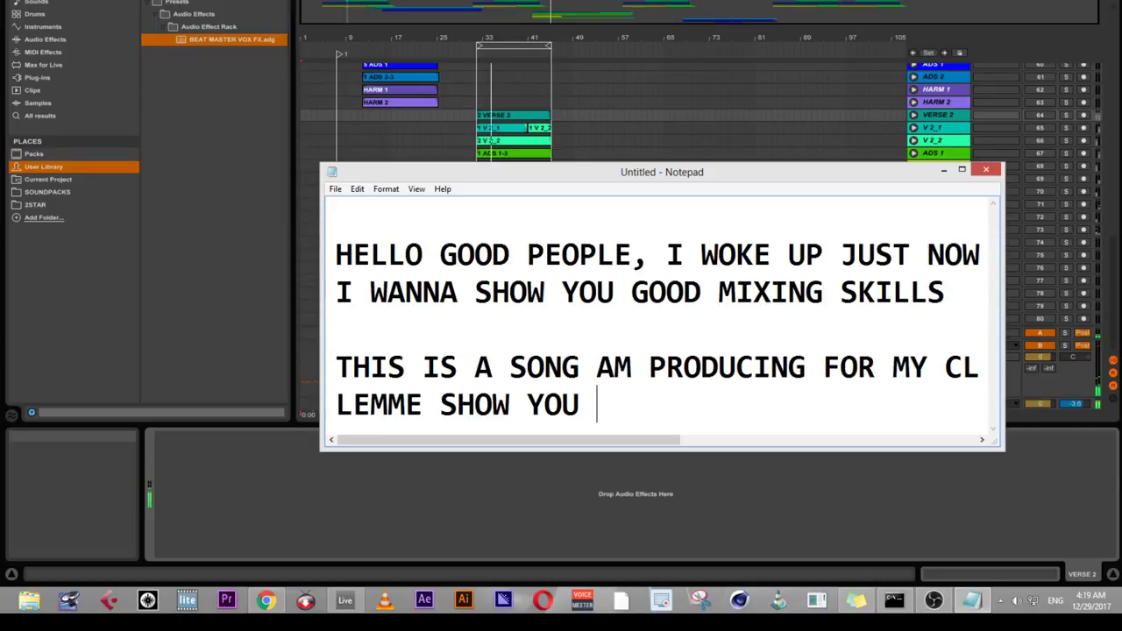
text( PRO)
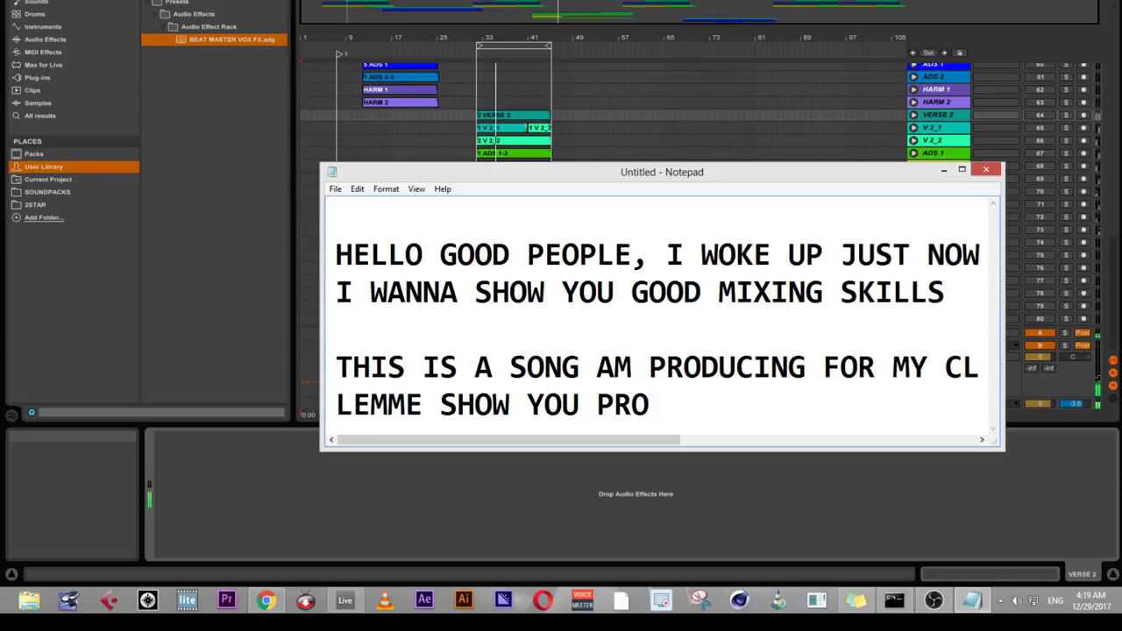
text( VOCAL)
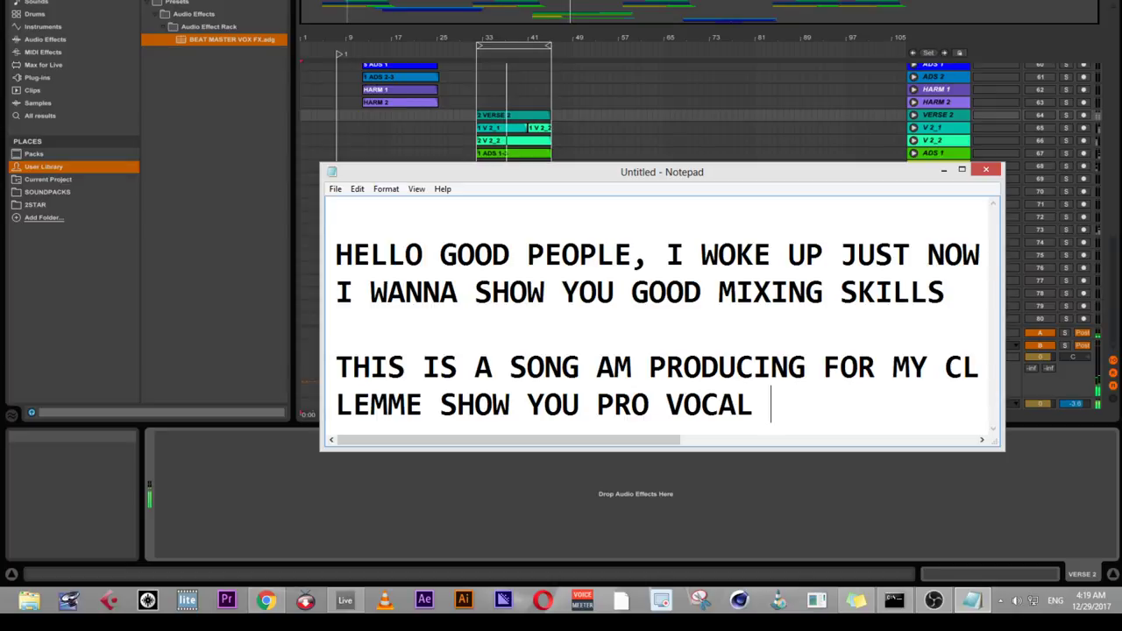
text( MIXING S)
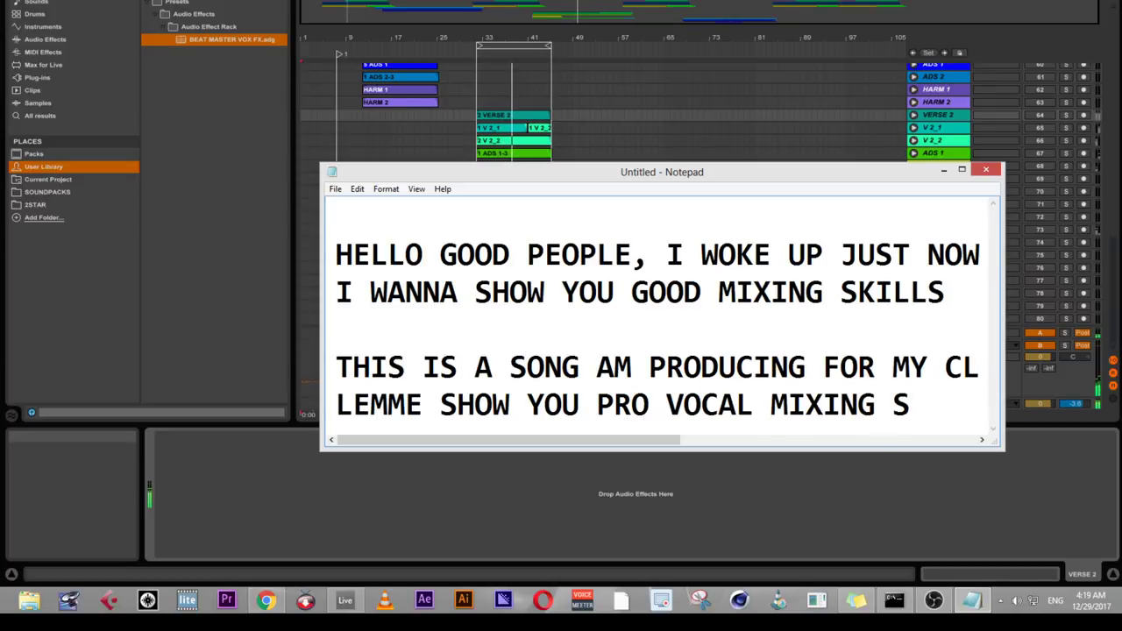
text(KILLS)
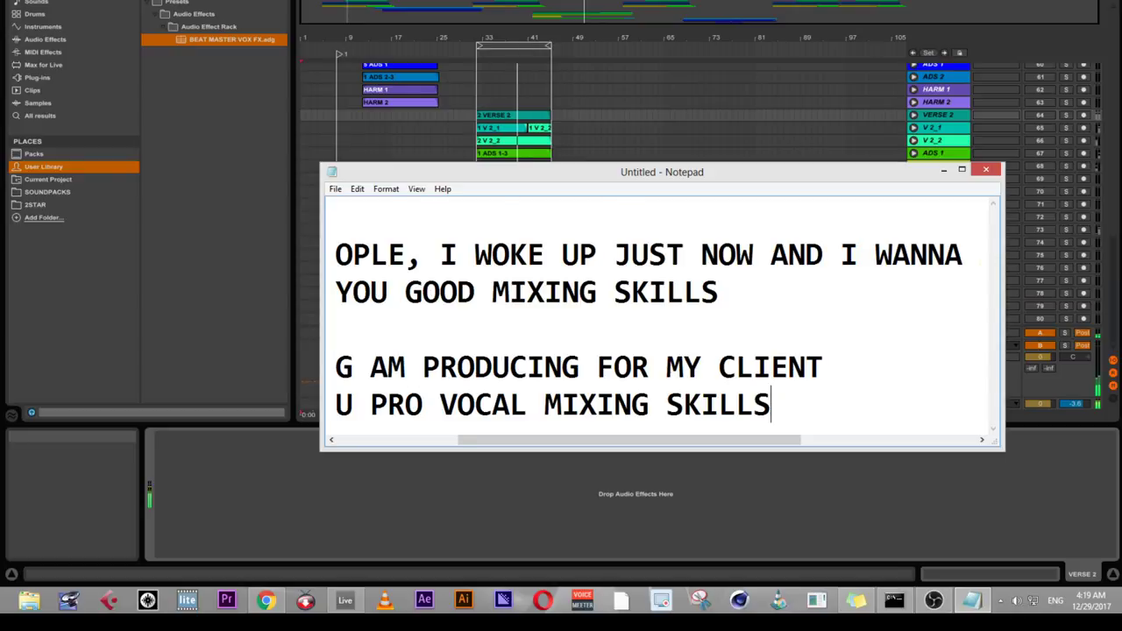
- Leave one blank line below the text and add the line "SORRY I WON'T BE ABLE TO TALK"
key(Return)
key(Return)
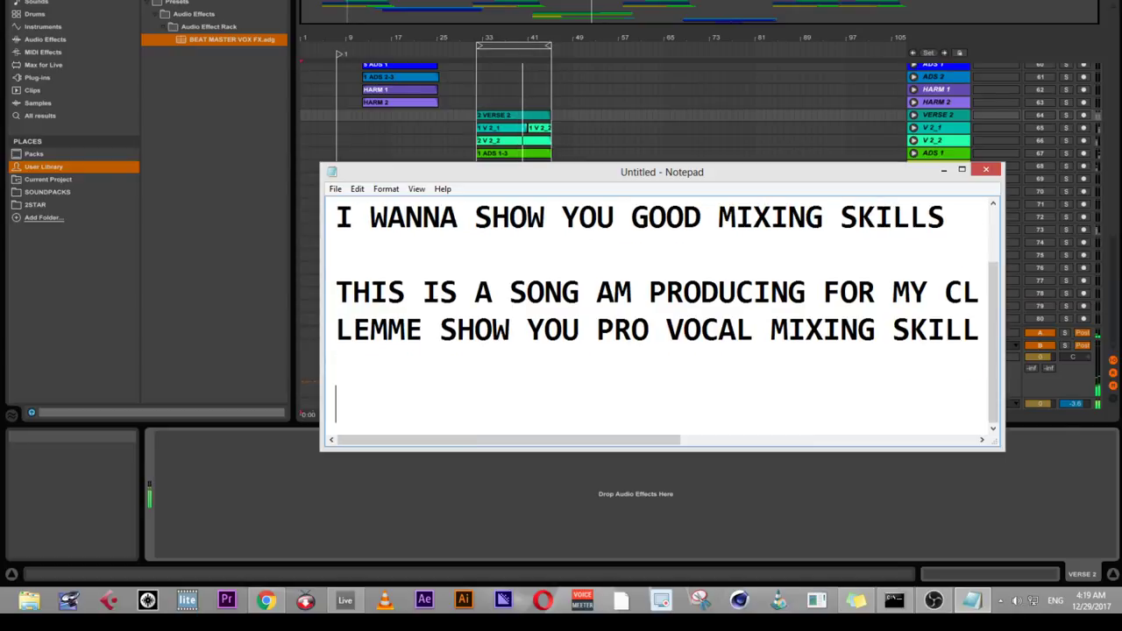
text(SORRY )
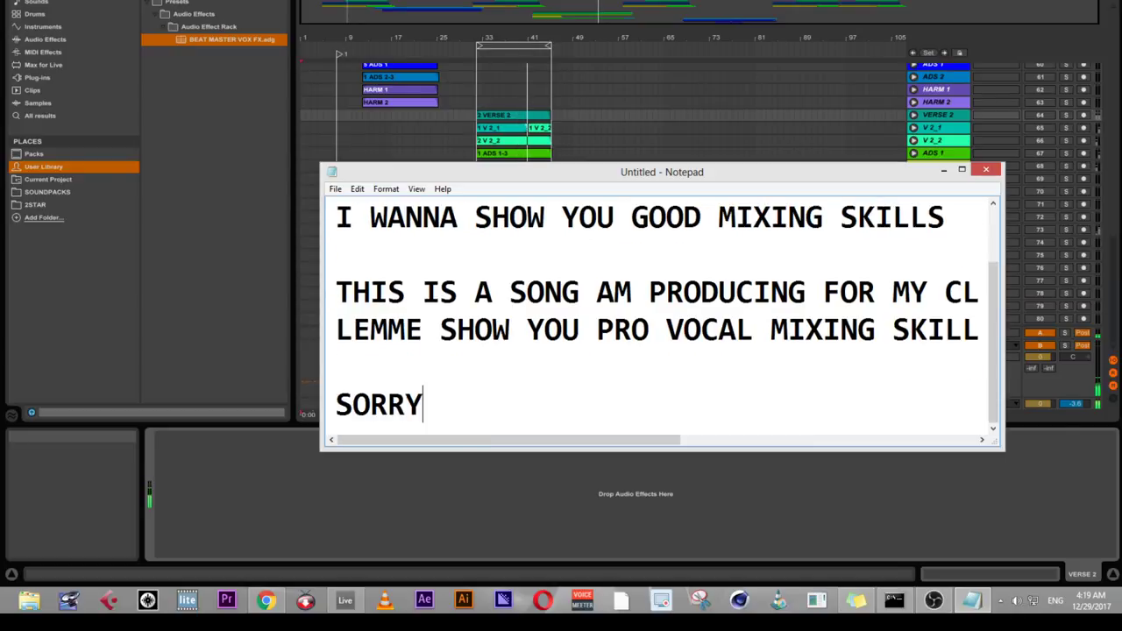
text(I WO)
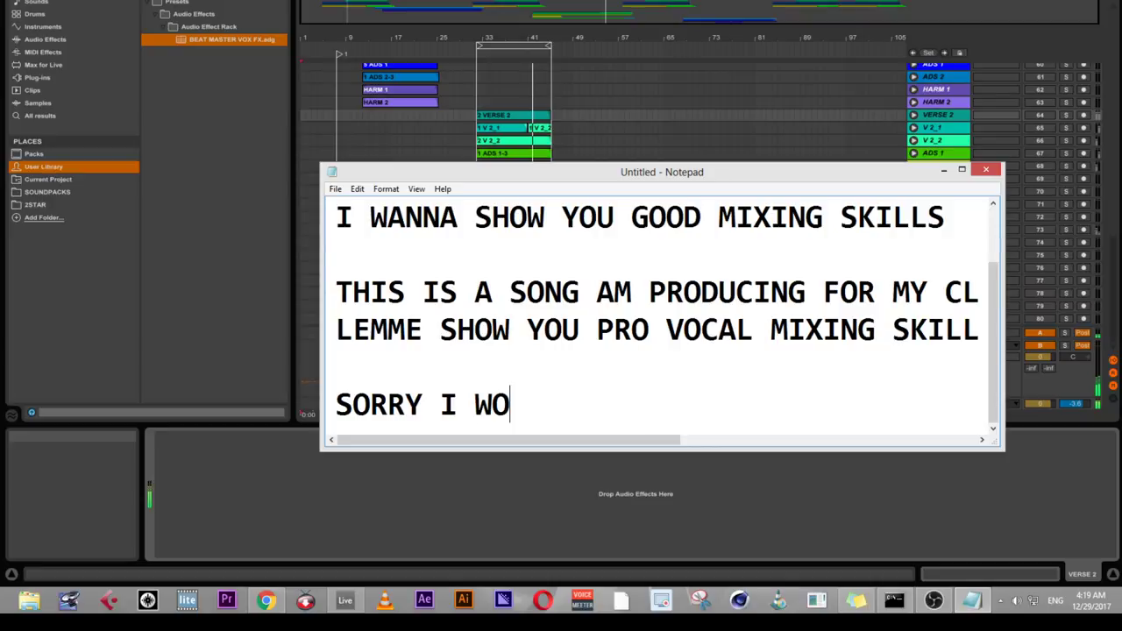
text('T )
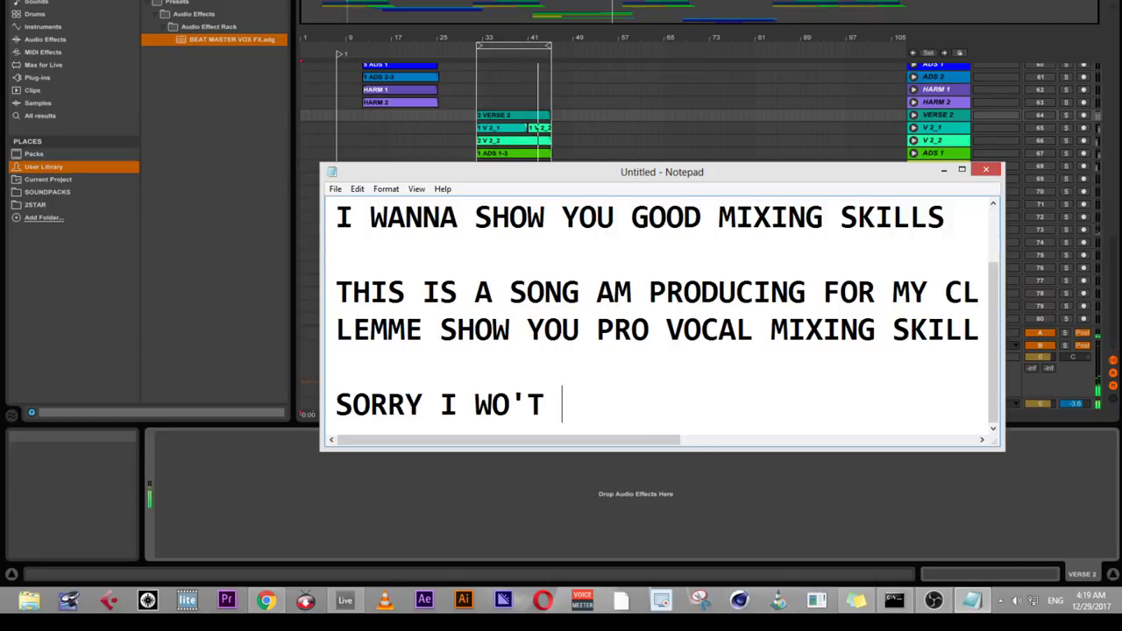
text(BE ABLE TO)
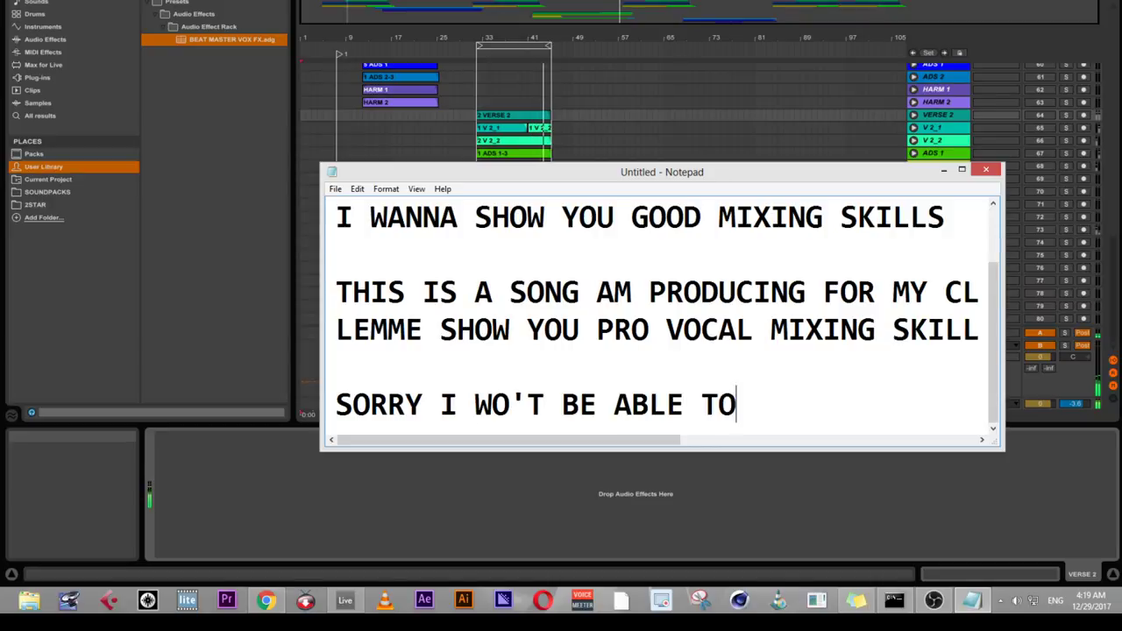
text( TALK)
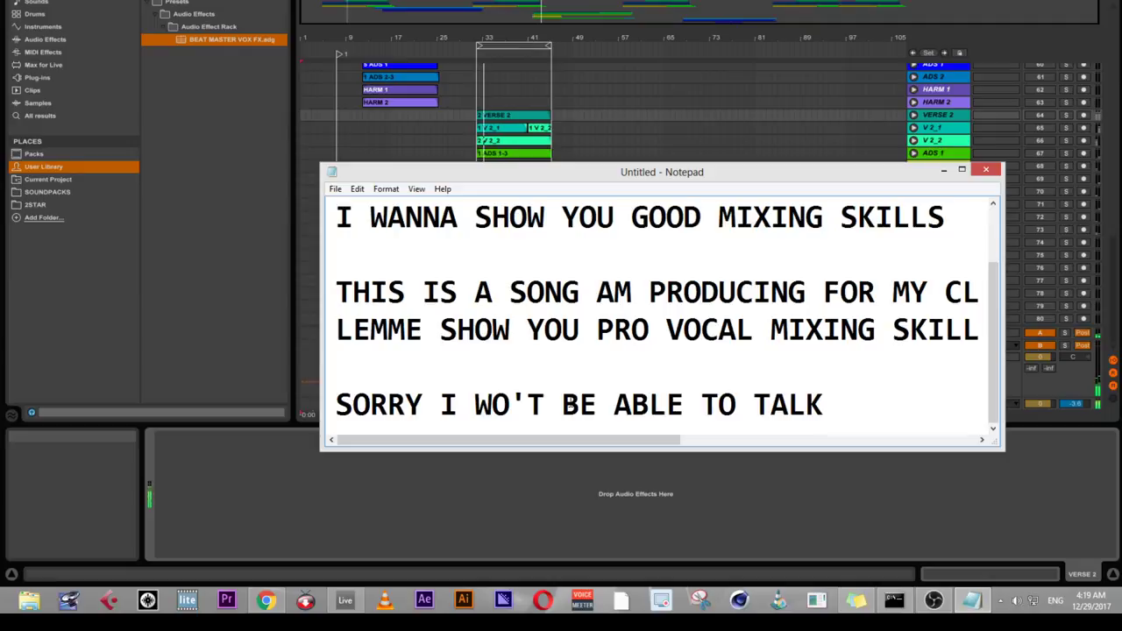
click(516, 405)
text(N)
click(864, 399)
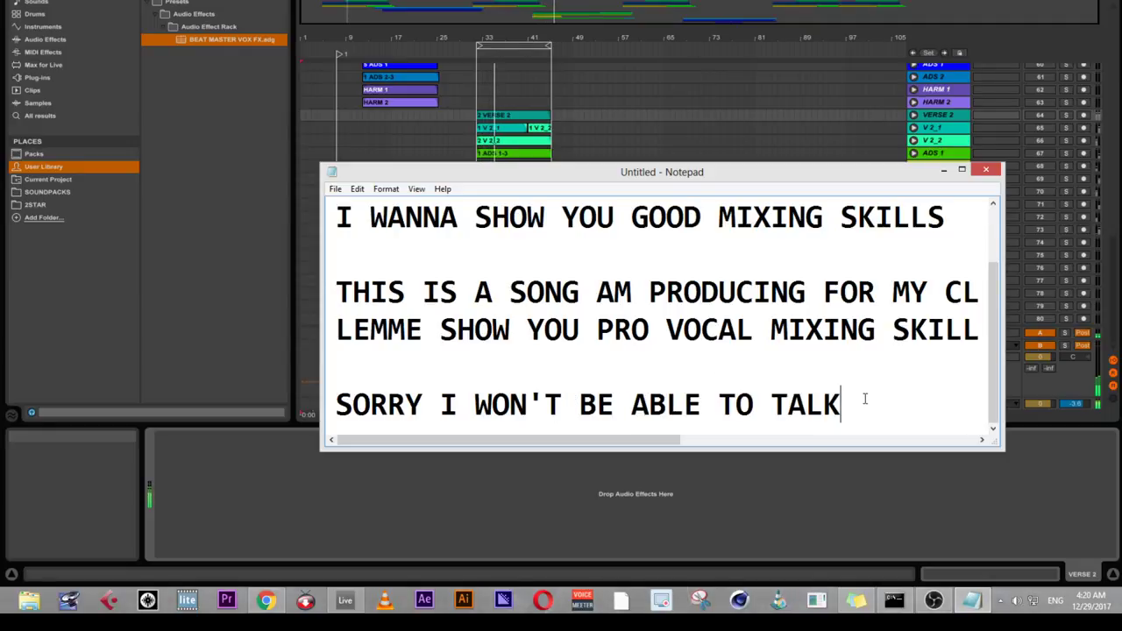
- Leave another blank line and add the line "IT'S EARLY N THE MORNING I MIGHT WAKE PEOPLE UP"
key(Return)
key(Return)
text(I)
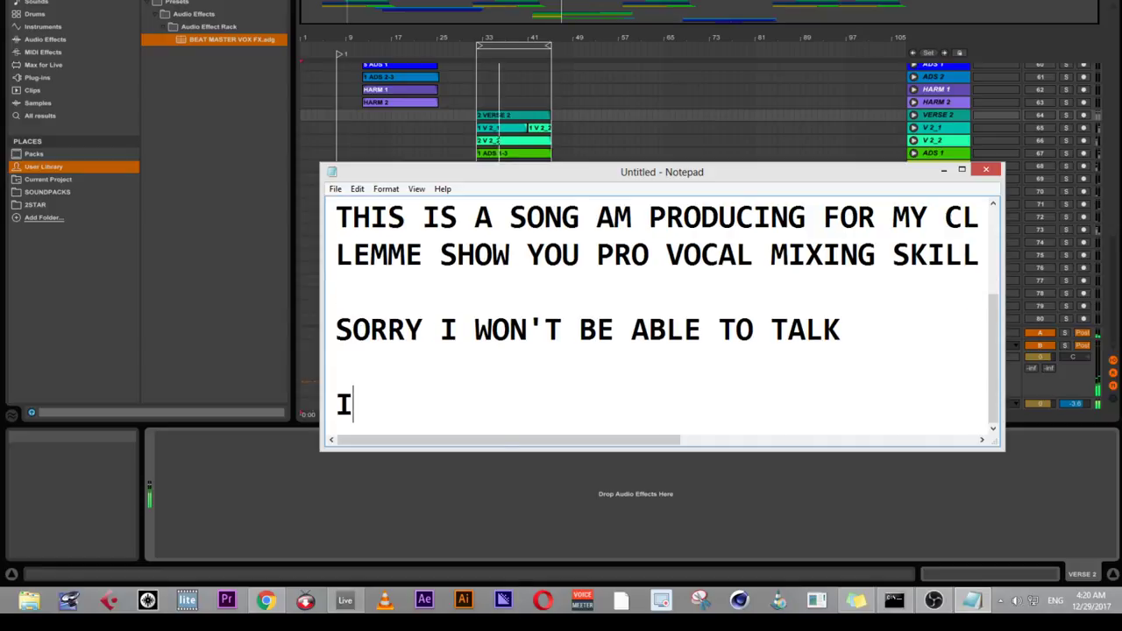
text(T)
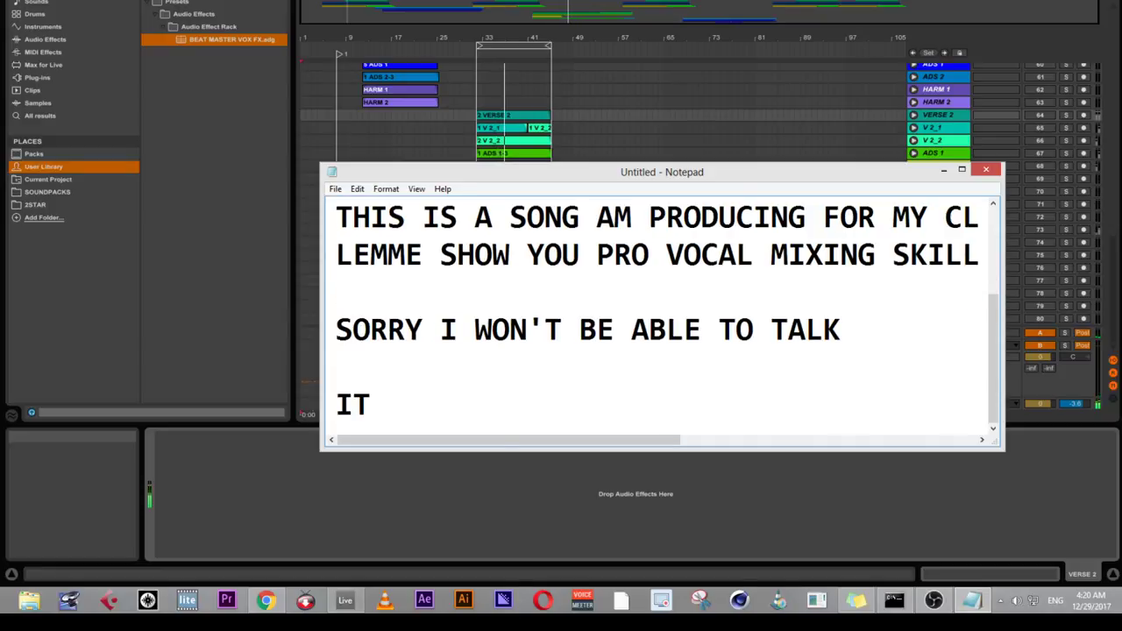
text('S EA)
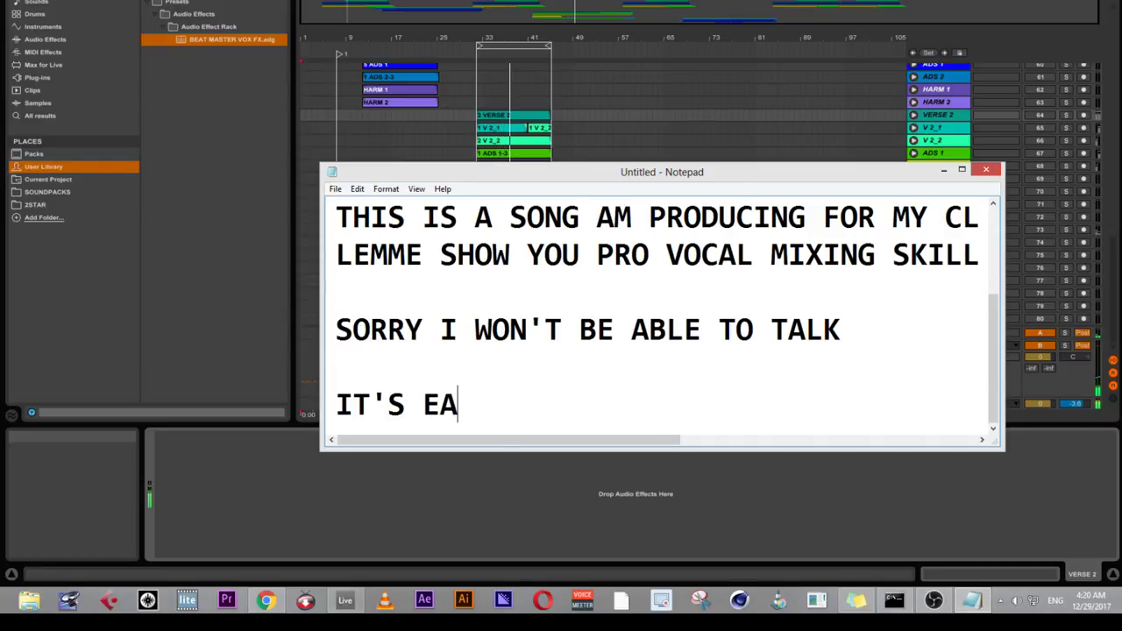
text(RLY N )
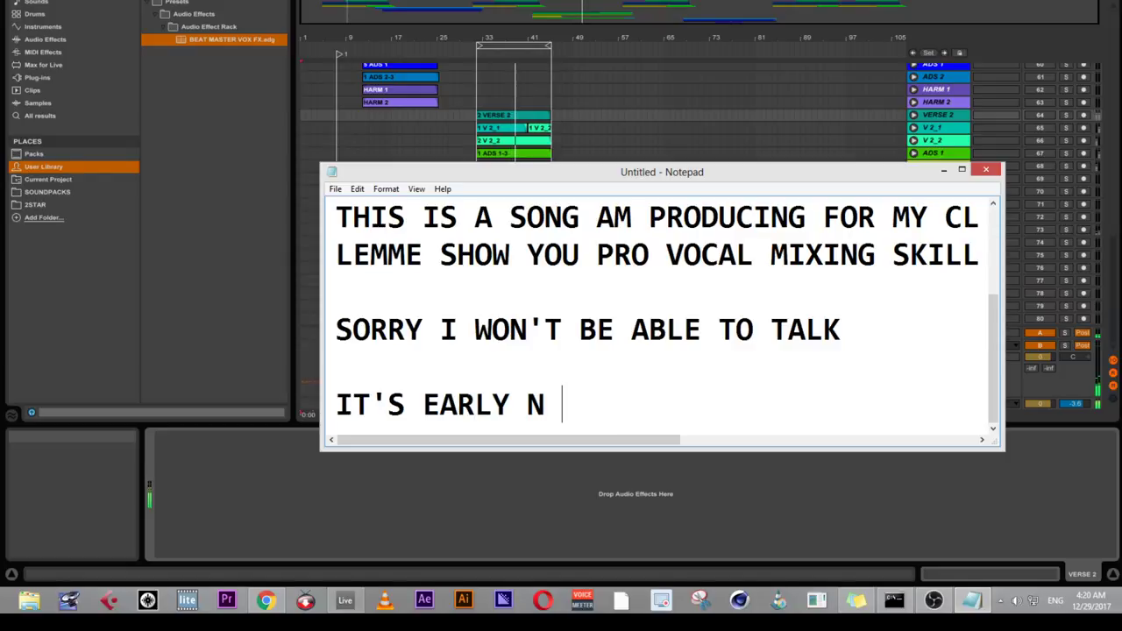
text(THE MO)
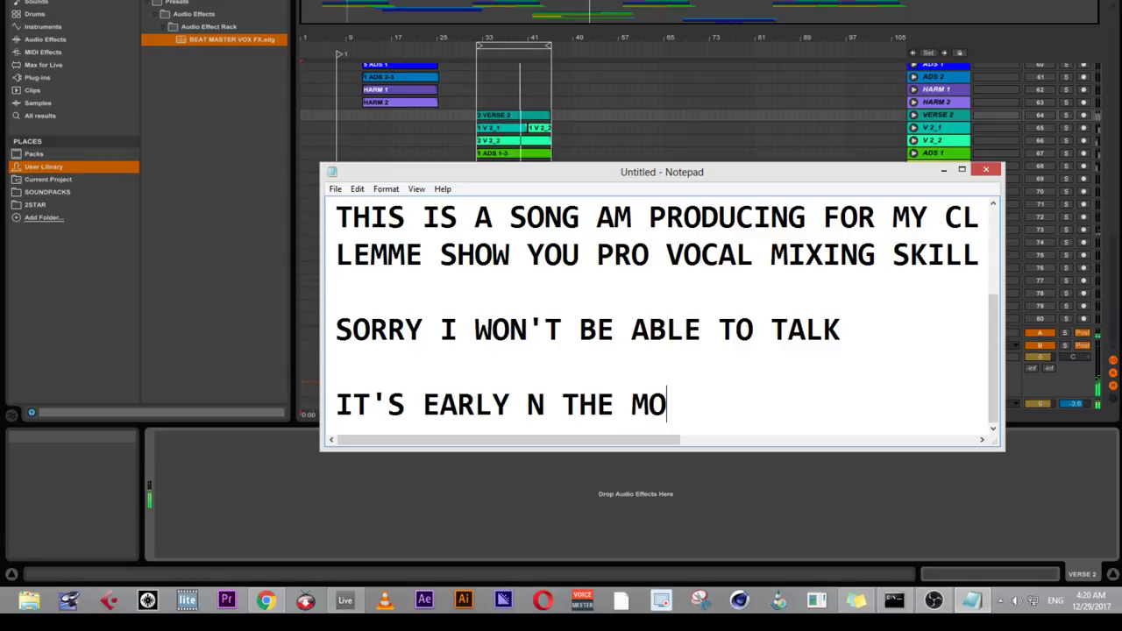
text(RNIN)
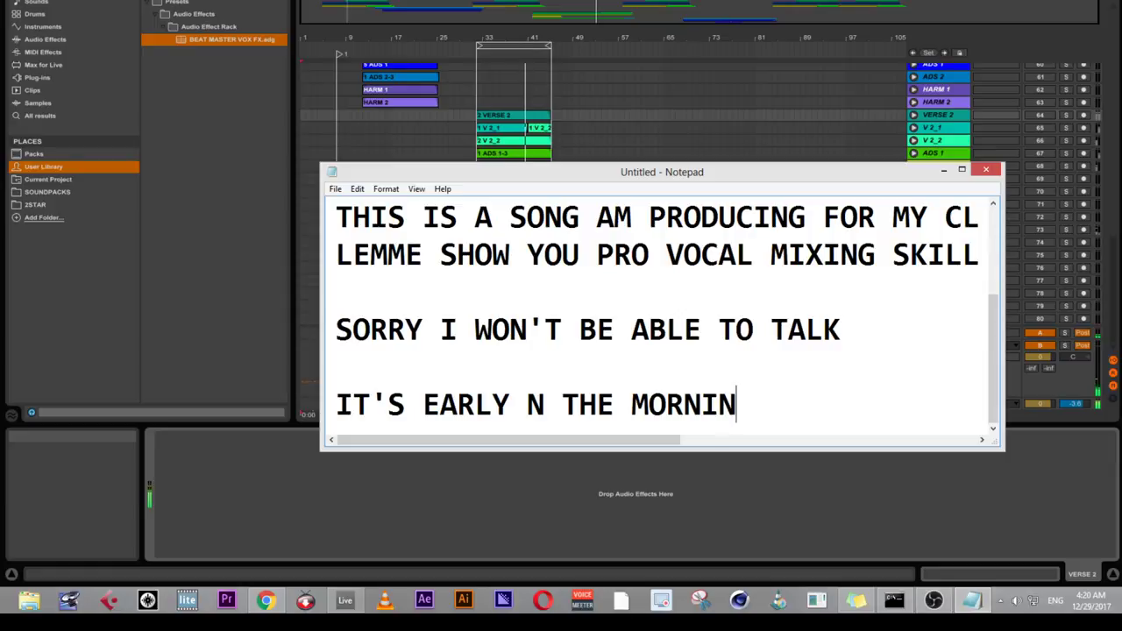
text(G I WILL)
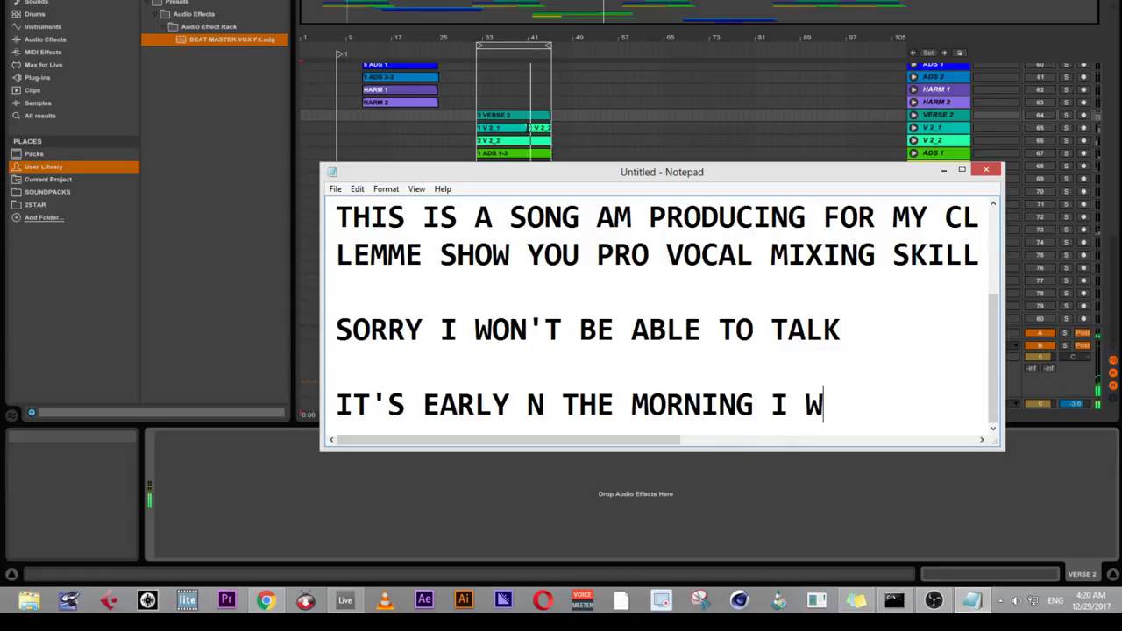
key(BackSpace)
key(BackSpace)
key(BackSpace)
key(BackSpace)
text(MIGHT )
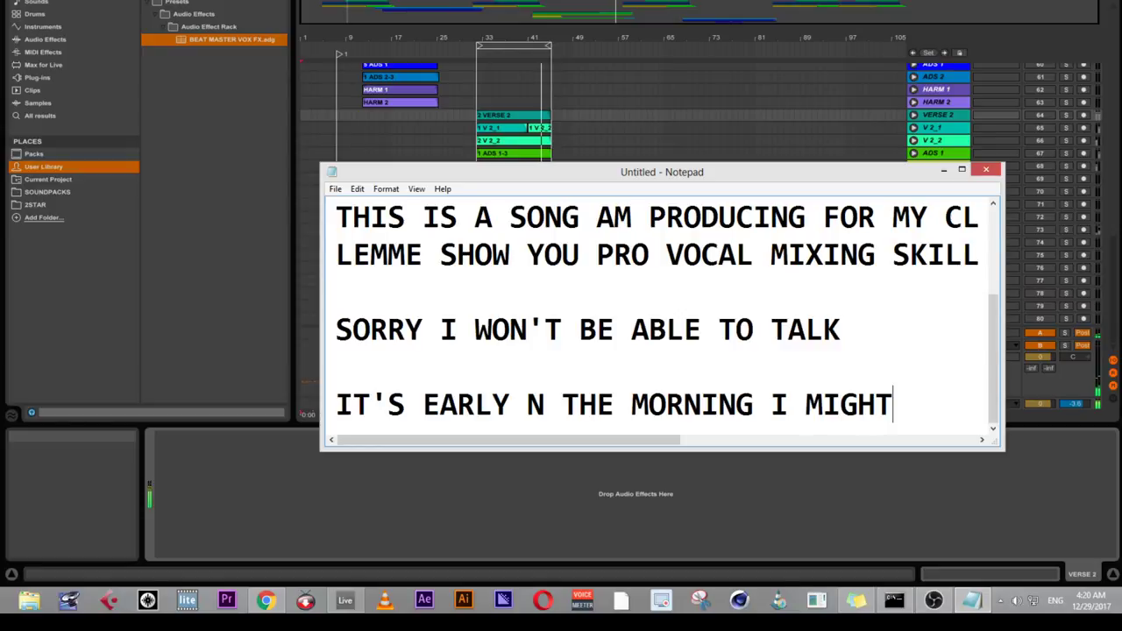
text(WAKE )
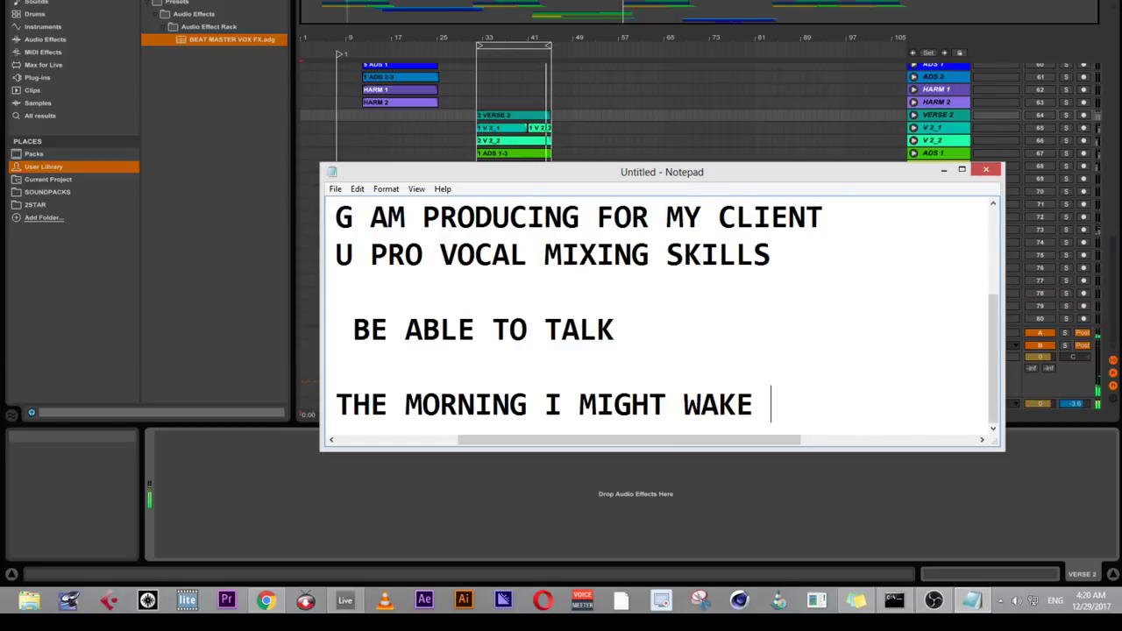
text(PEOP)
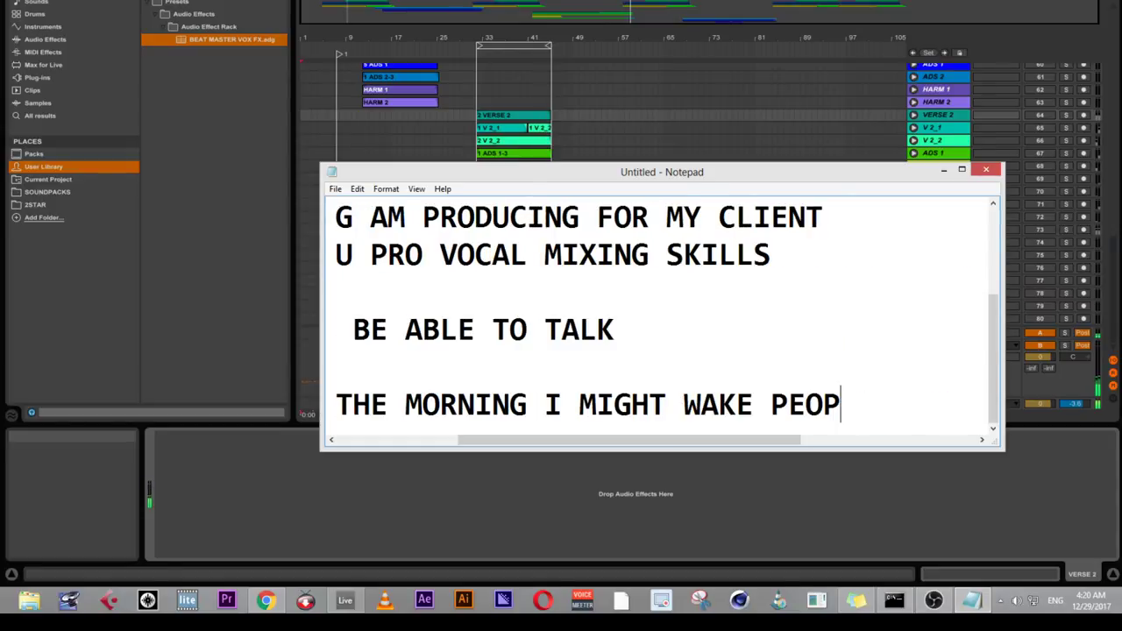
text(LE UP)
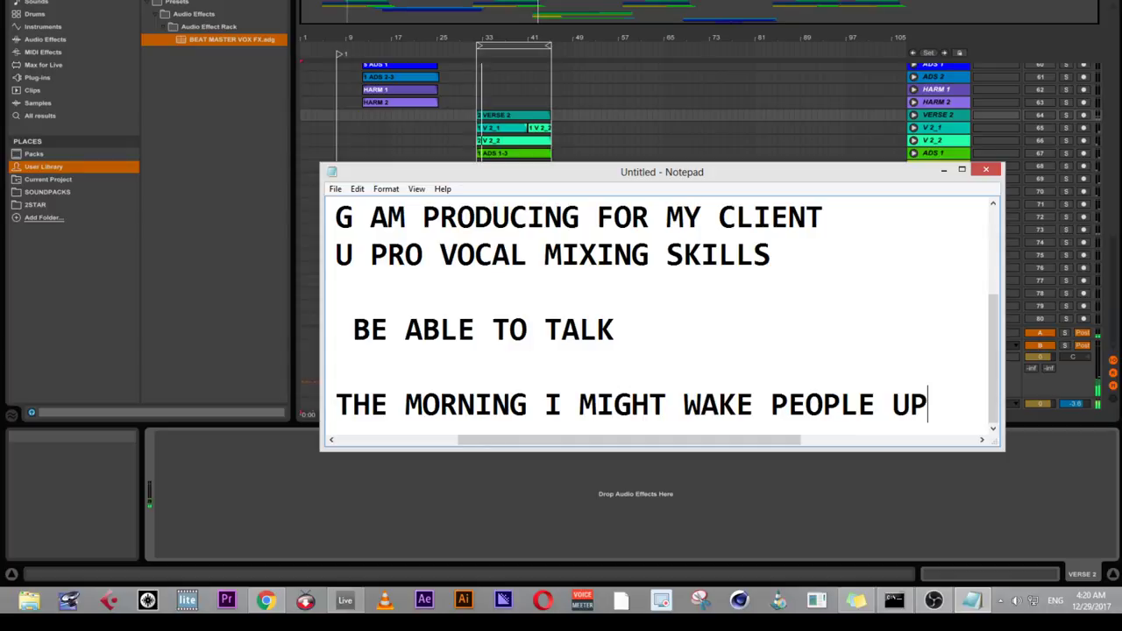
- Leave a blank line and add the closing line "Nway....let's GO"
key(Return)
key(Return)
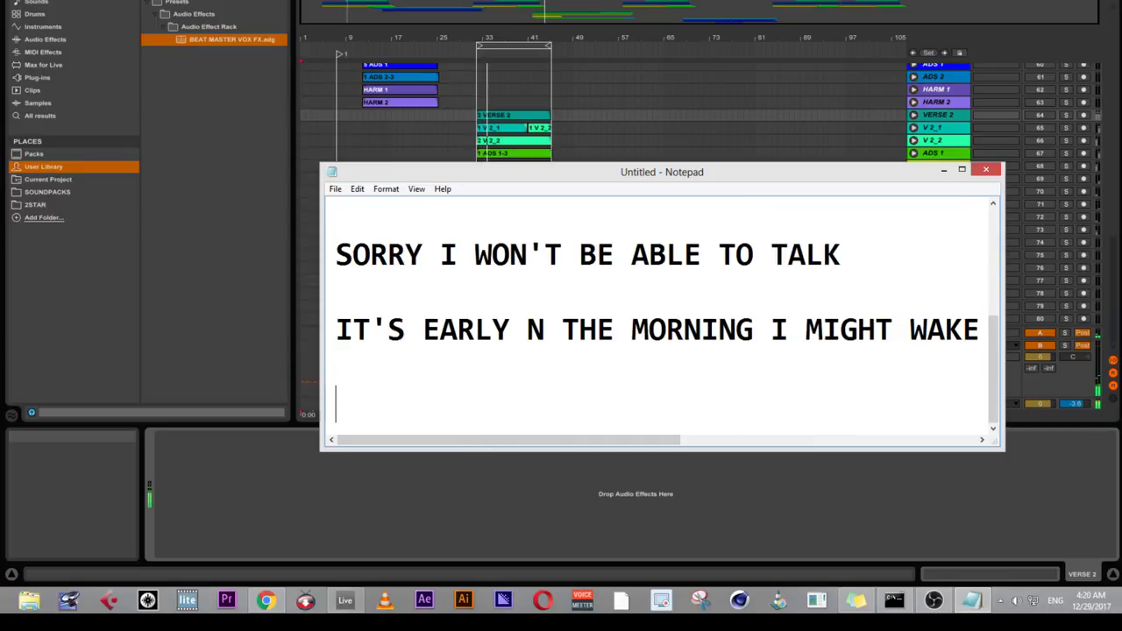
text(N)
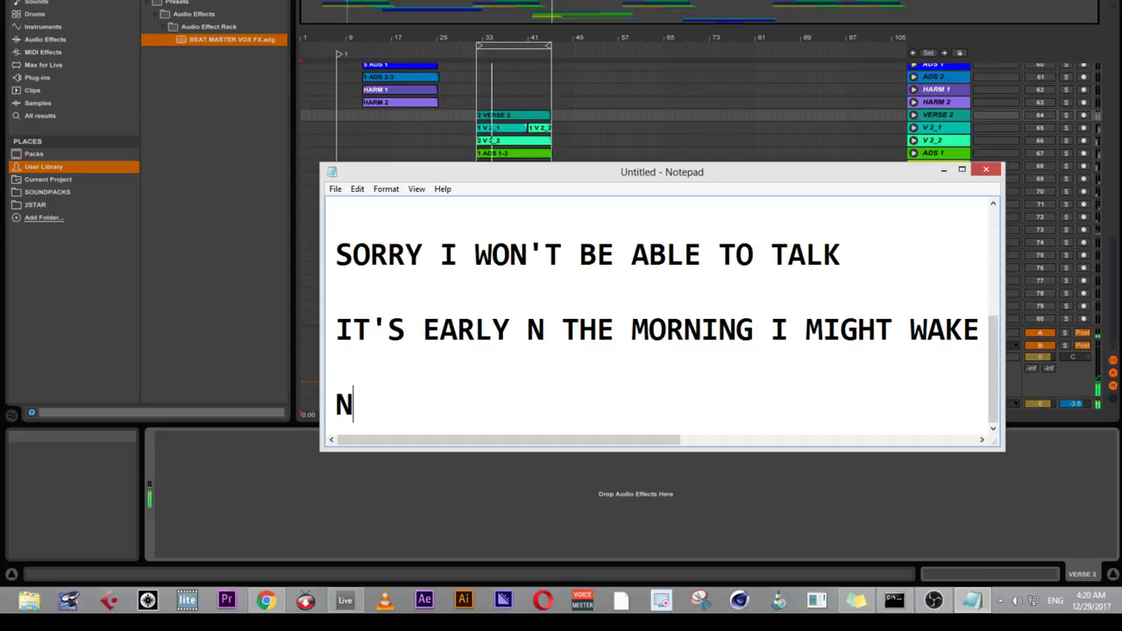
text(way)
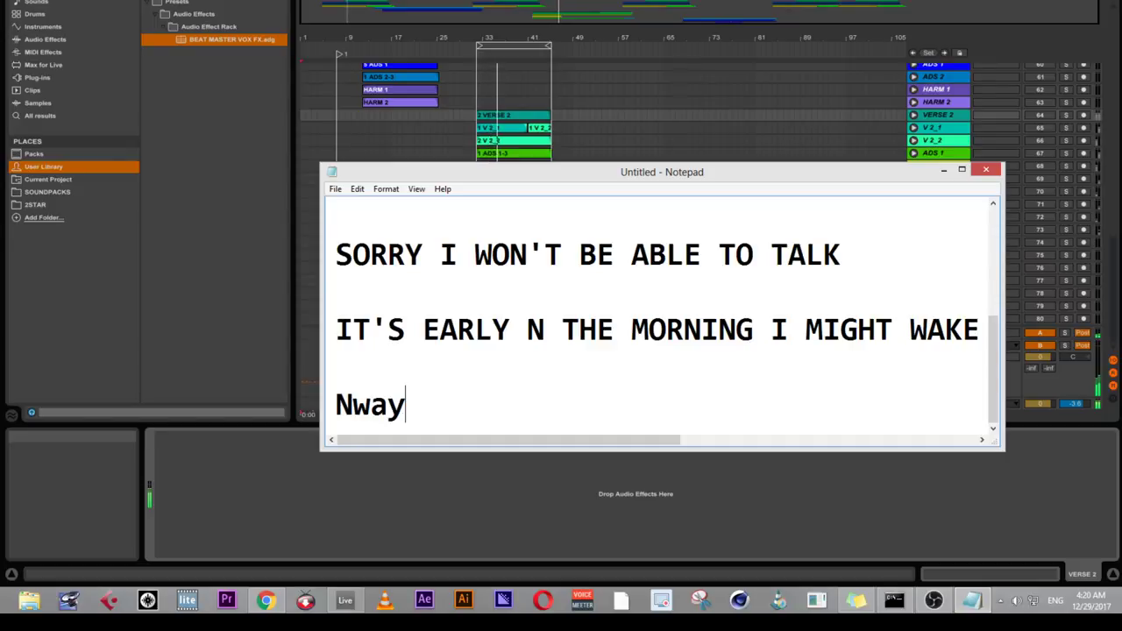
text(....)
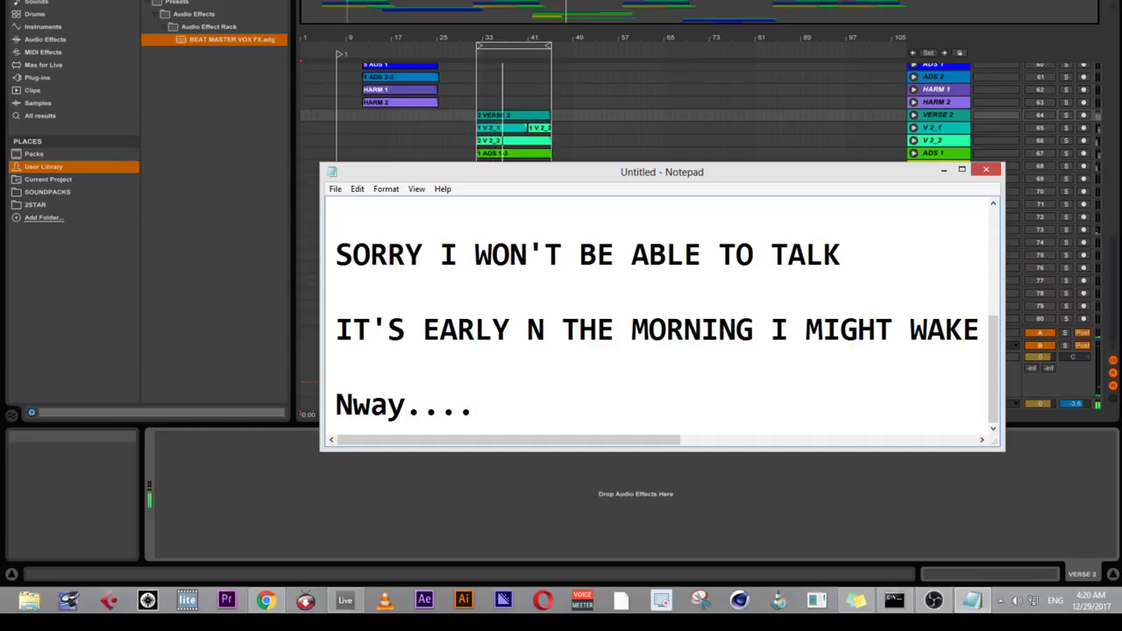
text(leT)
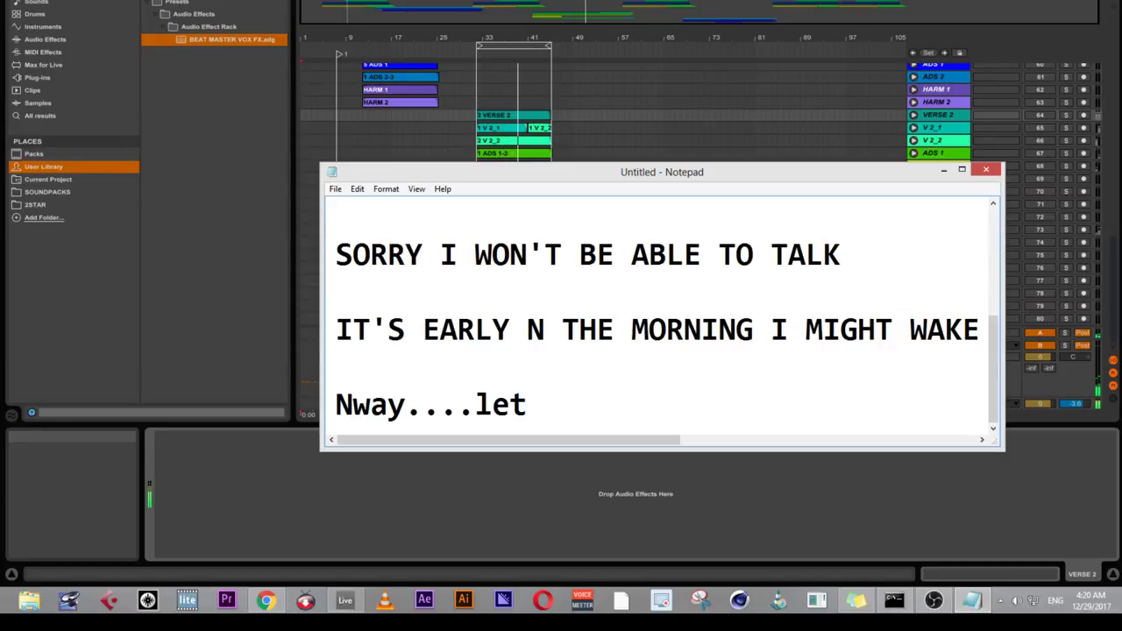
text('s)
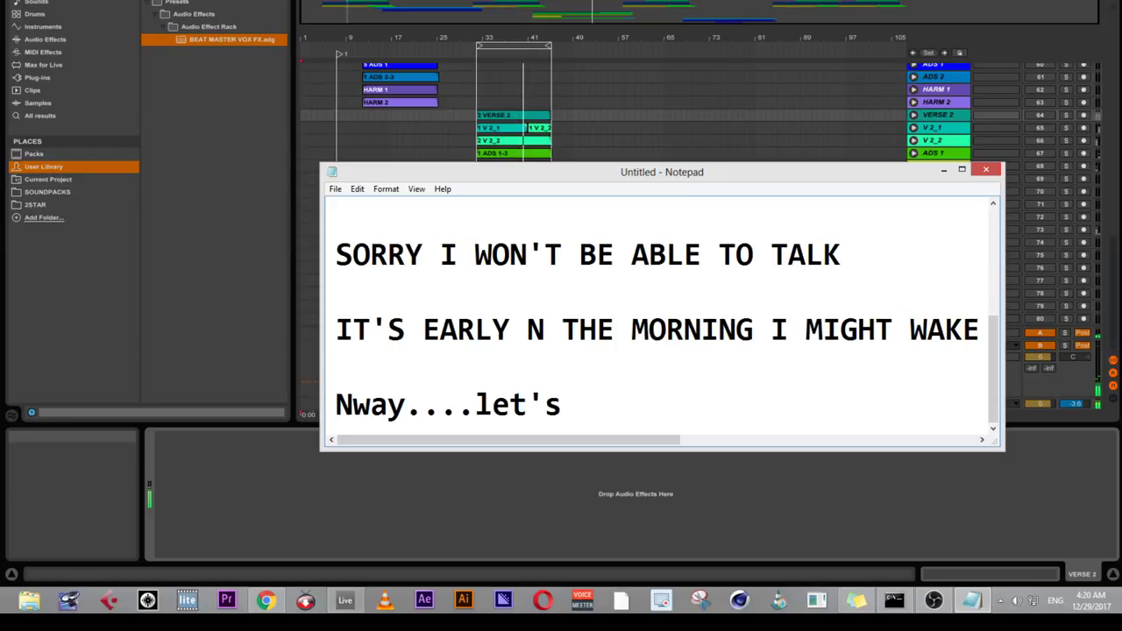
text( GO)
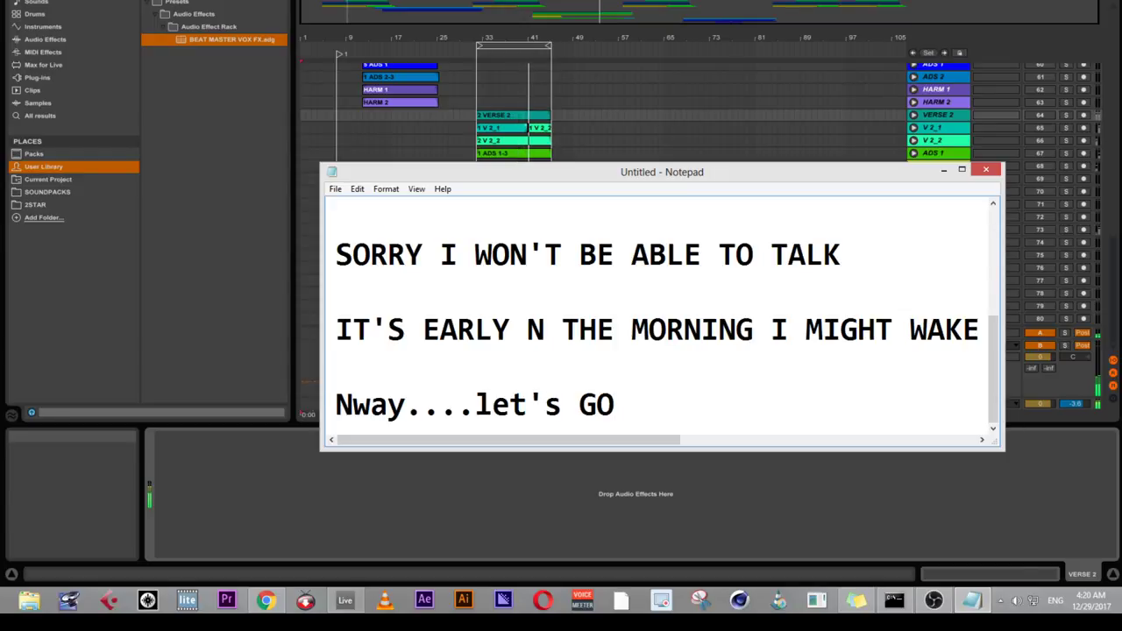
- Switch to Ableton Live and open the VERSE 2 clip's waveform for viewing
right_click(852, 388)
click(725, 493)
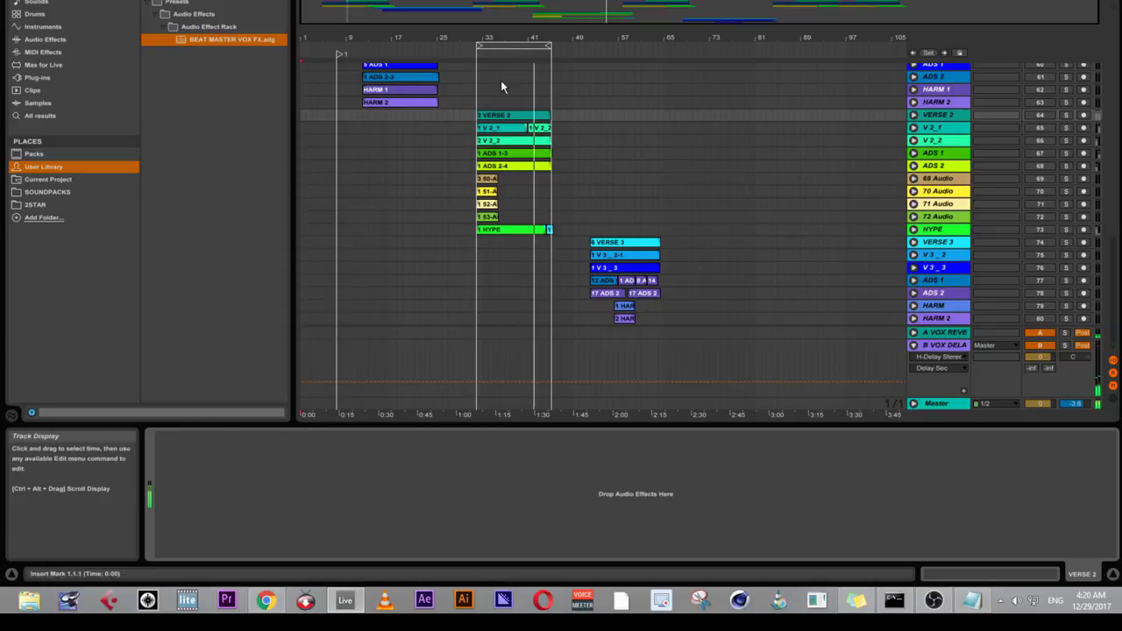
double_click(504, 117)
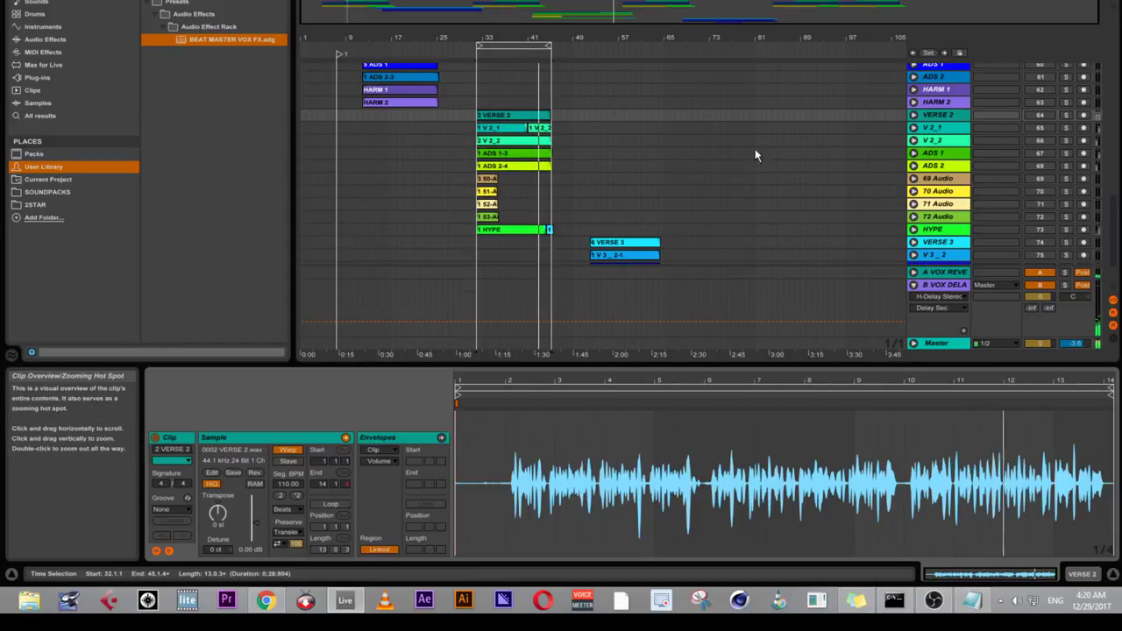
- Solo the VERSE 2, V 2_1 and V 2_2 vocal tracks and select the looped section of the arrangement
click(1040, 115)
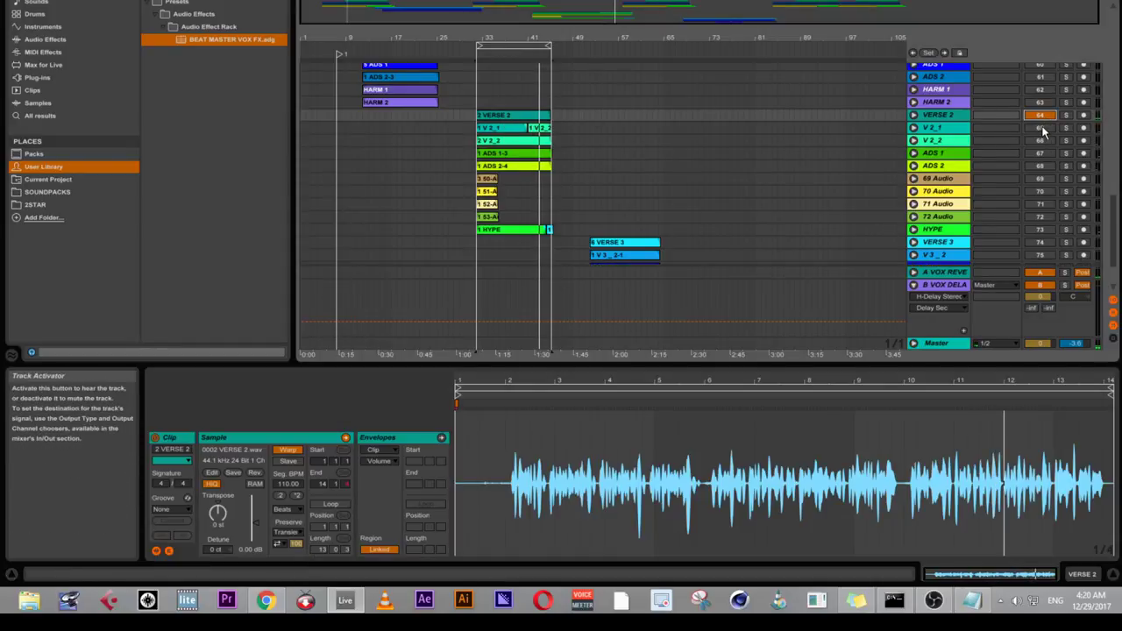
click(1040, 128)
click(1042, 140)
click(1065, 140)
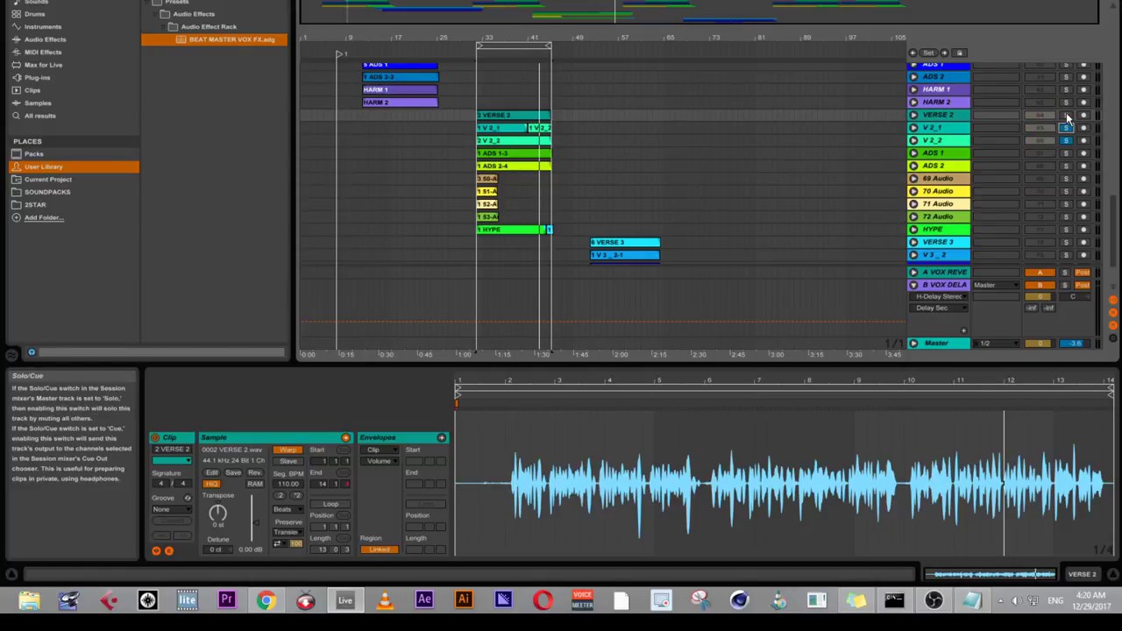
click(1066, 115)
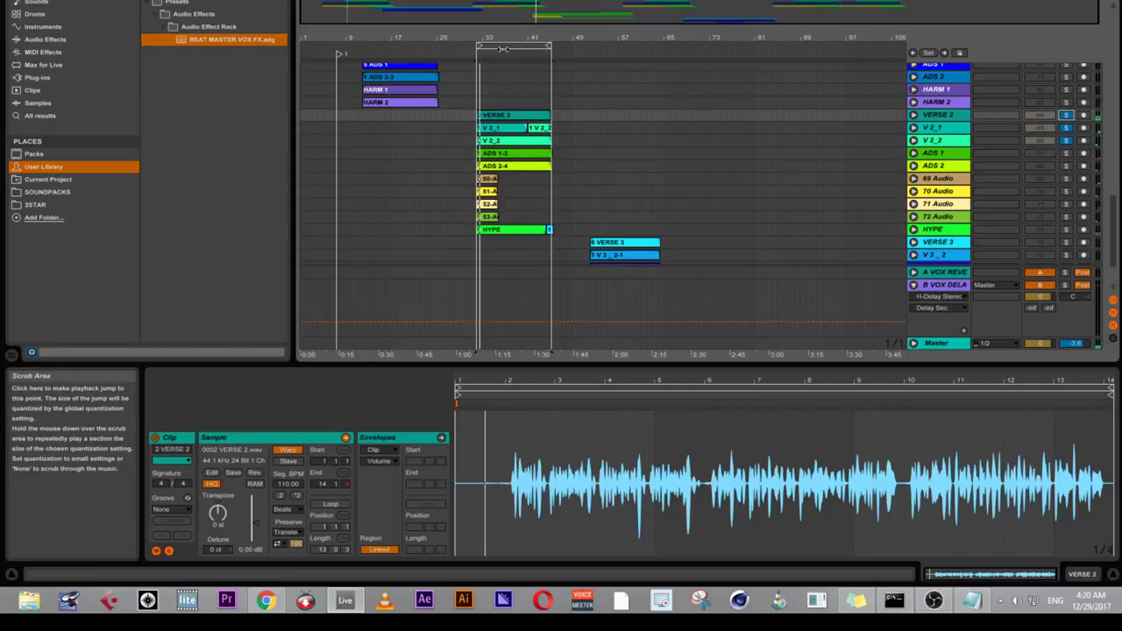
click(504, 47)
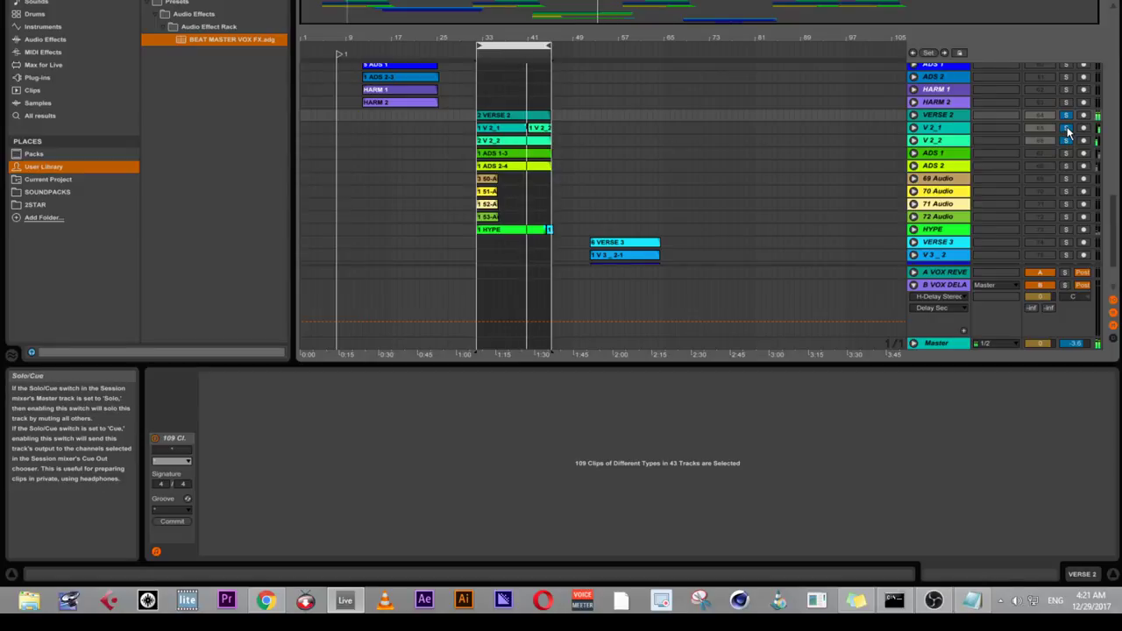
- Unfold the VERSE 2 track, load the BEAT MASTER VOX FX.adg effect rack onto it and dismiss the Auto-Tune Evo window
click(914, 116)
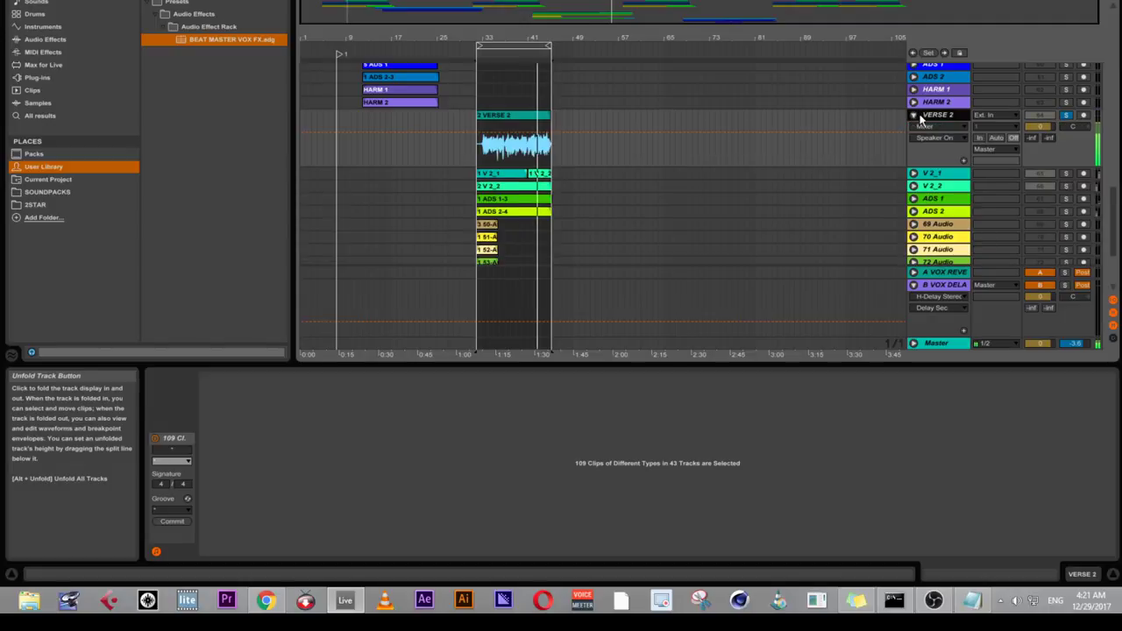
drag(402, 10, 448, 96)
click(935, 116)
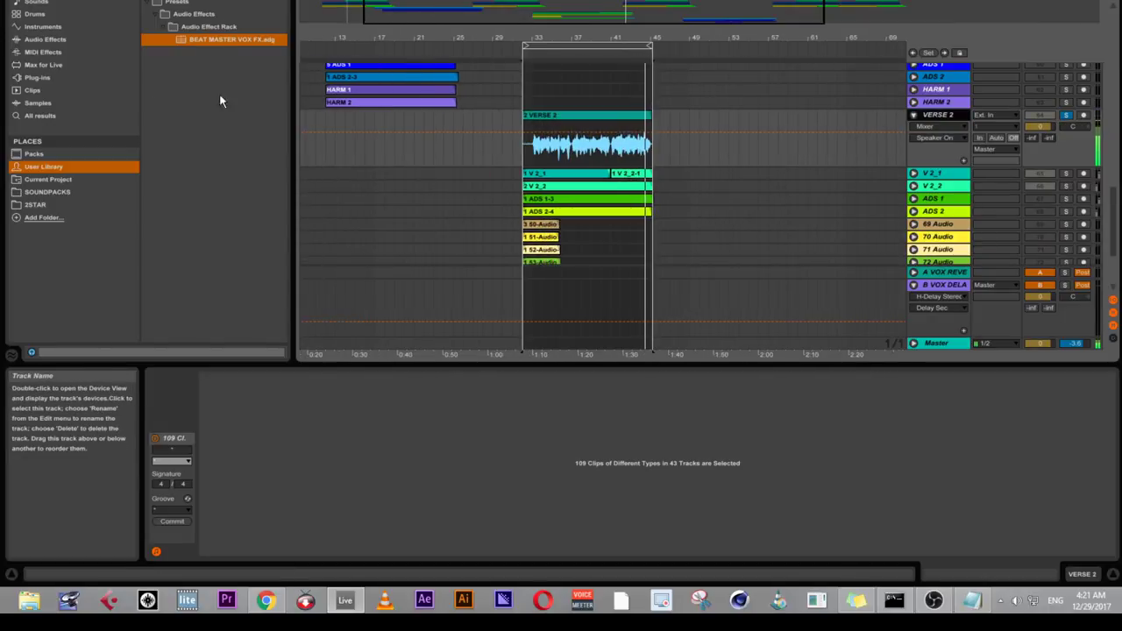
double_click(195, 40)
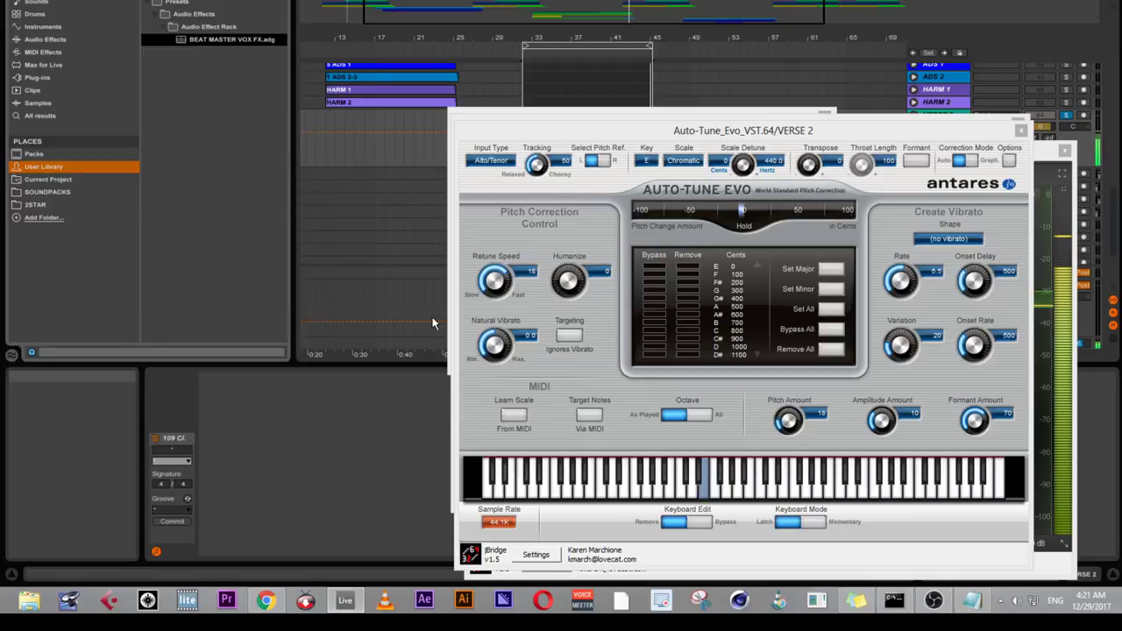
click(1018, 130)
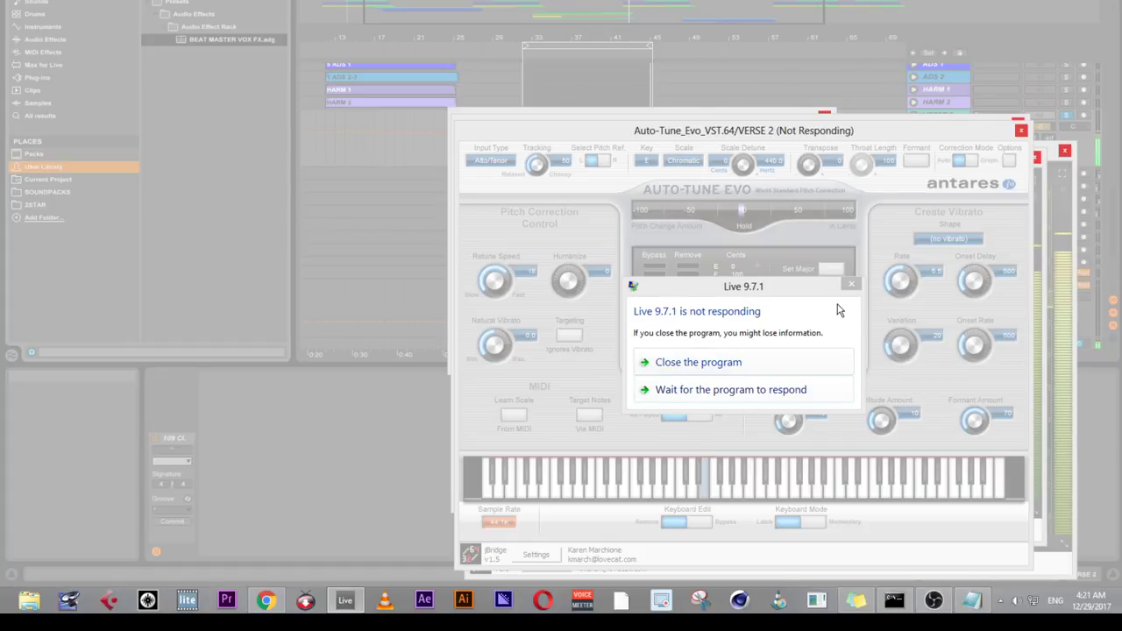
- Wait for the program to respond, stop playback and close all the plug-in windows opened by the effect rack
click(771, 390)
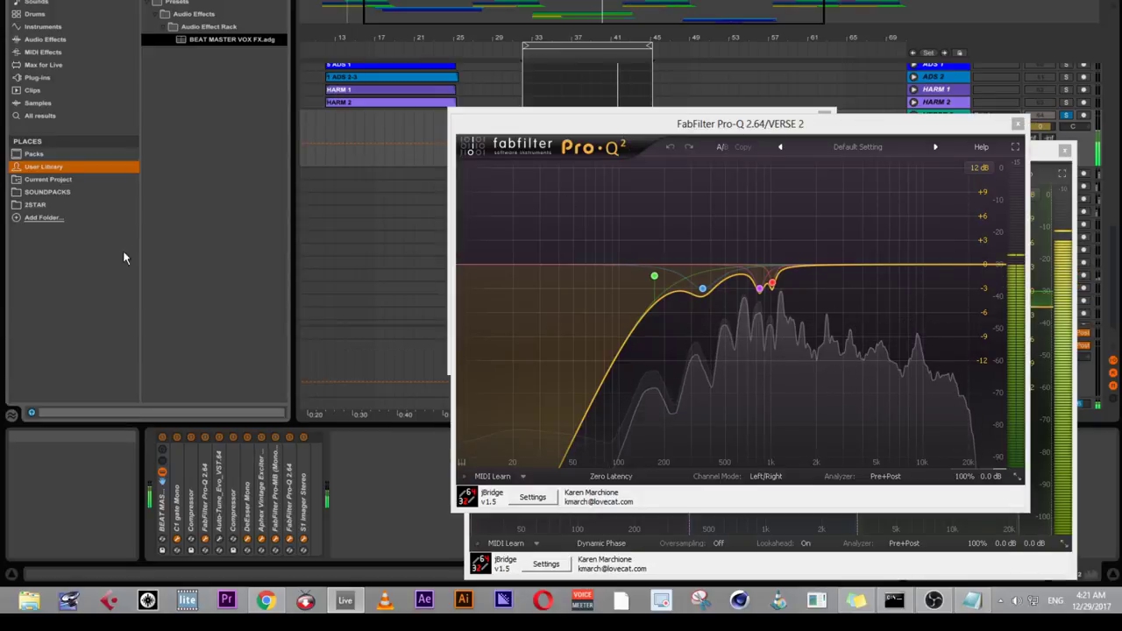
click(1017, 125)
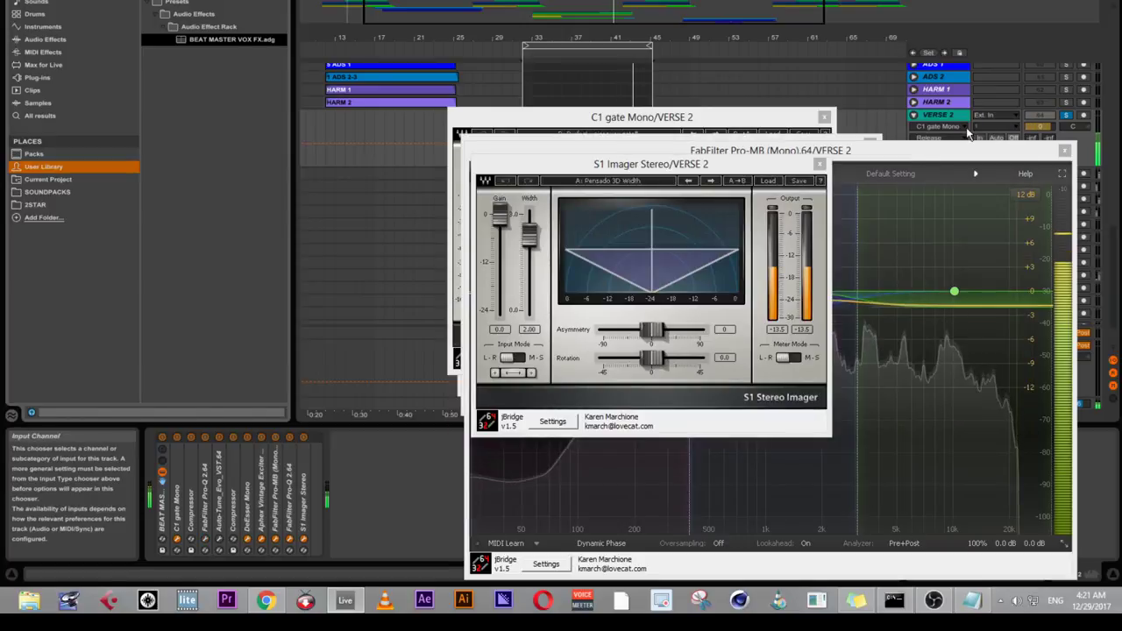
click(818, 165)
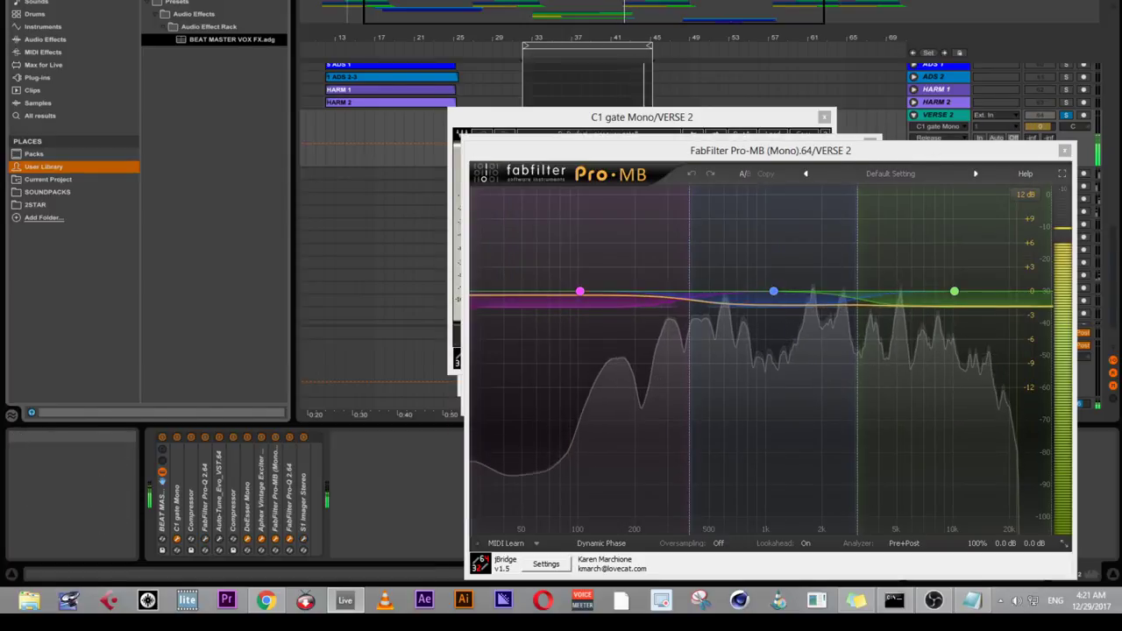
click(517, 1)
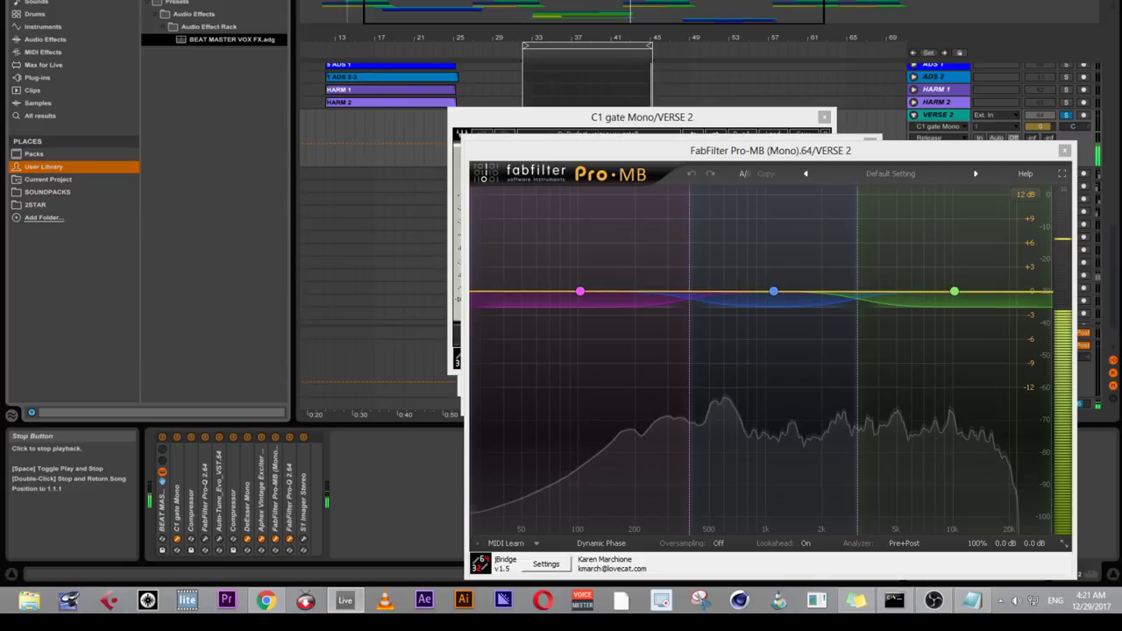
click(1063, 152)
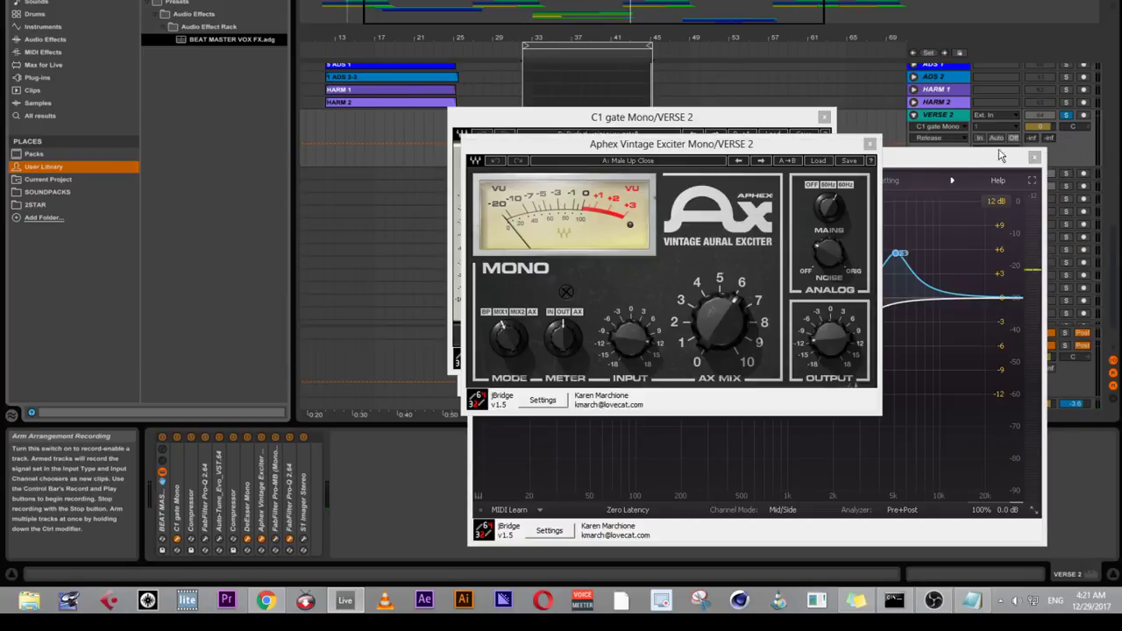
click(869, 144)
click(824, 118)
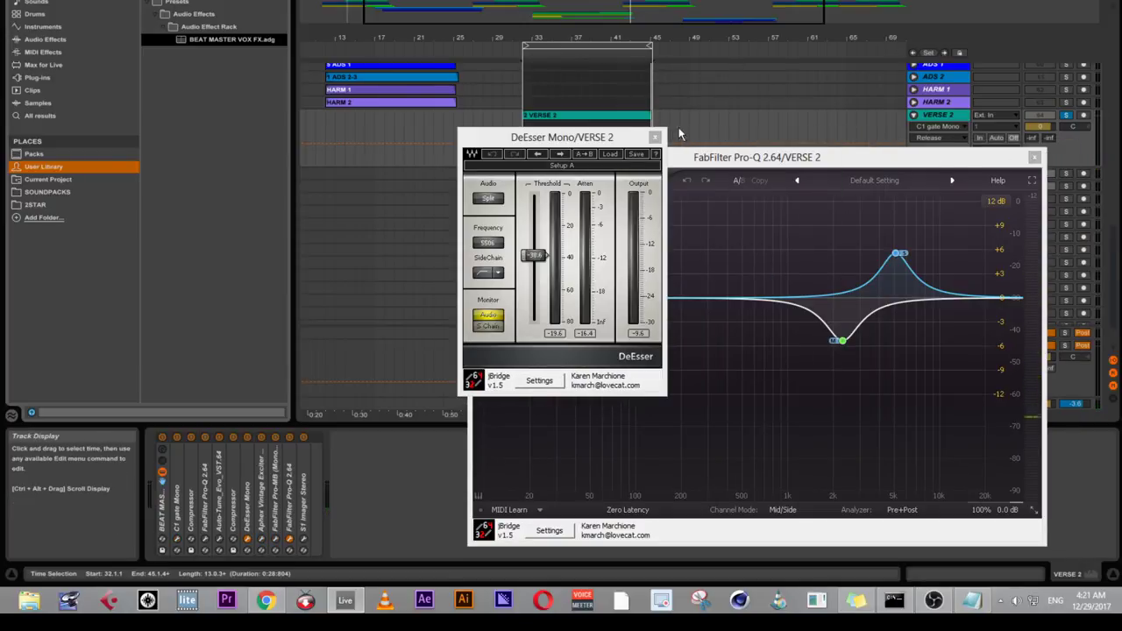
click(654, 139)
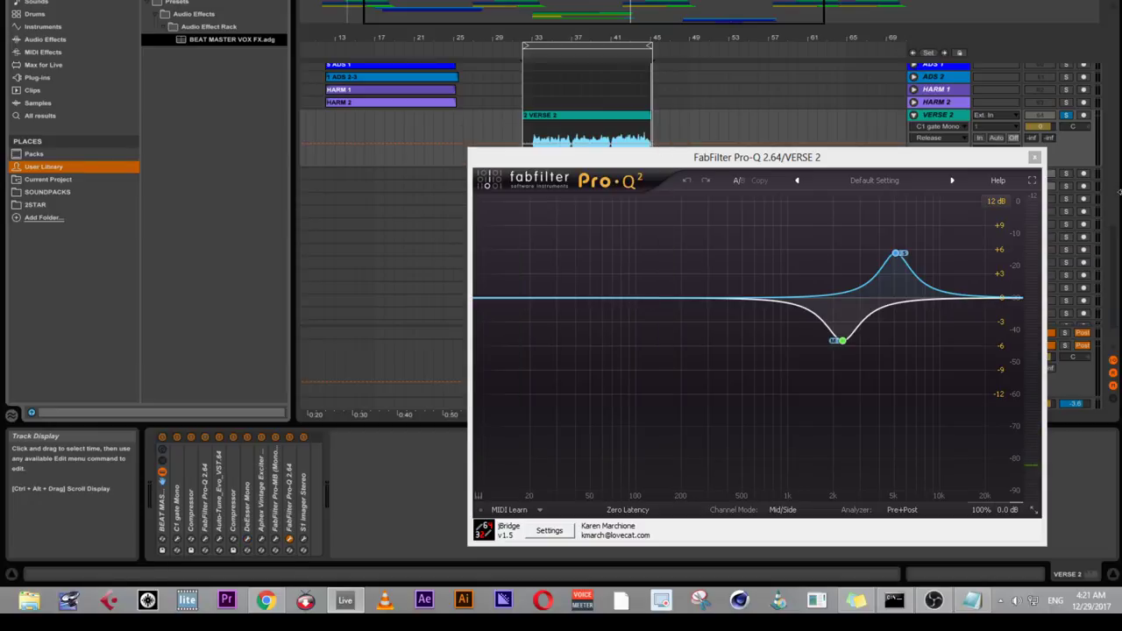
click(1033, 159)
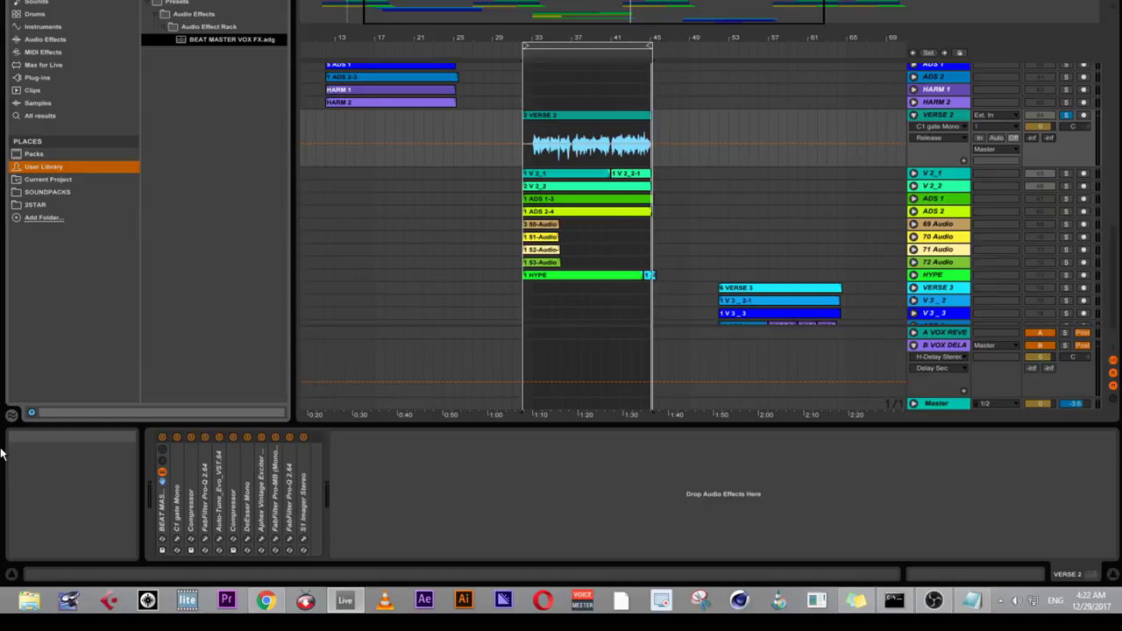
- Deactivate every device after C1 gate Mono in the VERSE 2 effect rack, from S1 Imager Stereo back to the first Compressor
click(301, 439)
click(275, 437)
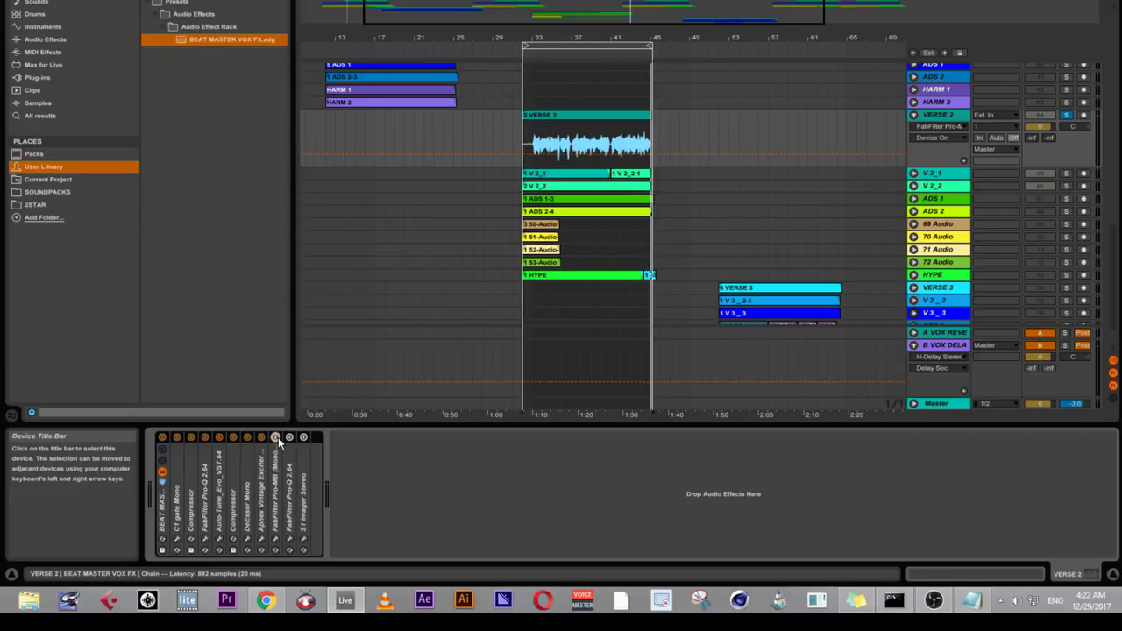
click(261, 437)
click(248, 438)
click(232, 437)
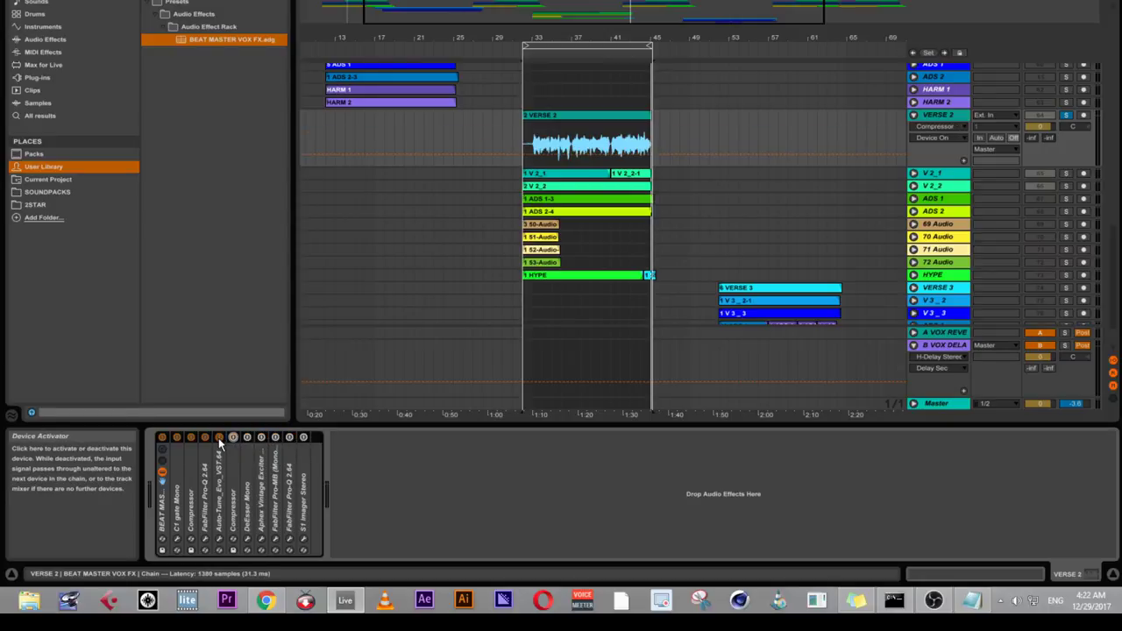
click(218, 437)
click(204, 437)
click(190, 437)
- Open the C1 gate Mono plug-in and load its Classic gate factory preset
double_click(174, 455)
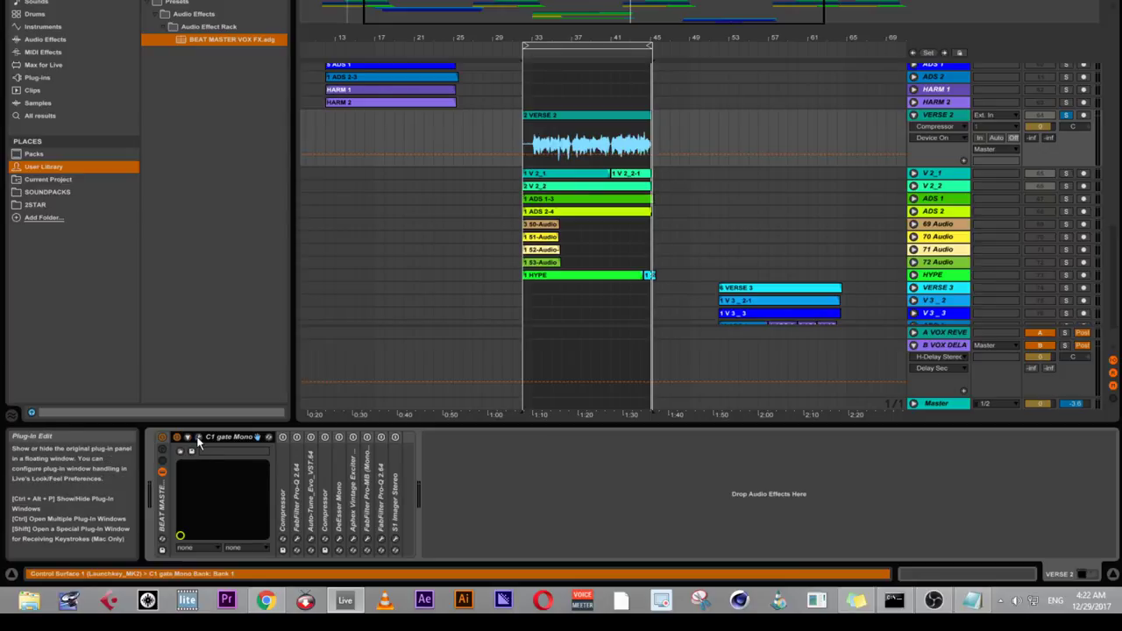
click(198, 439)
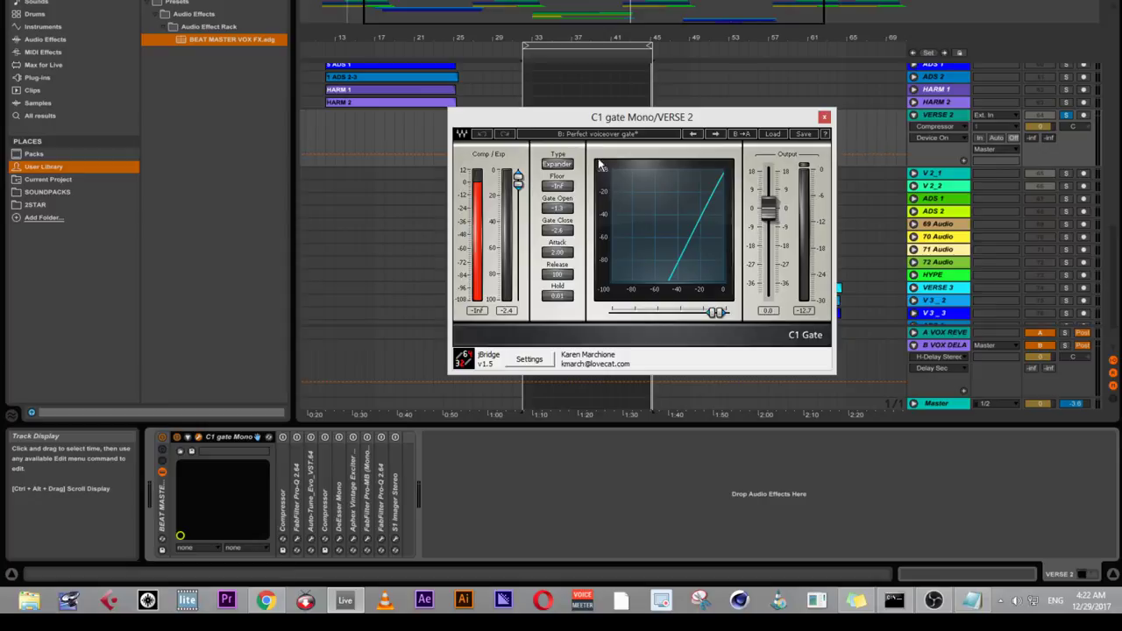
click(776, 135)
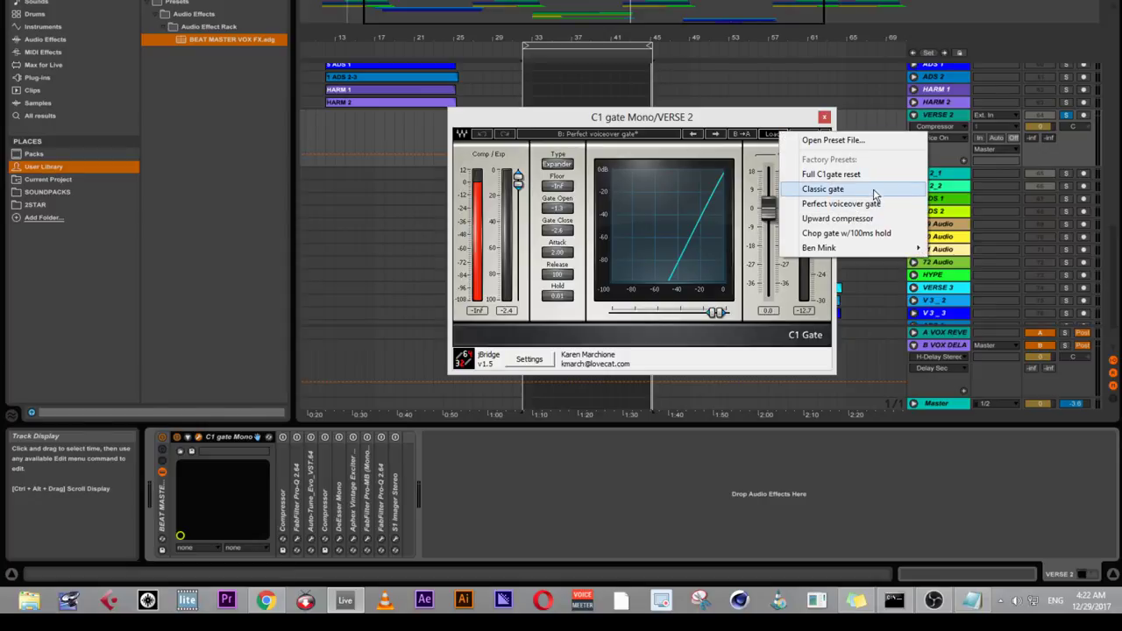
click(868, 191)
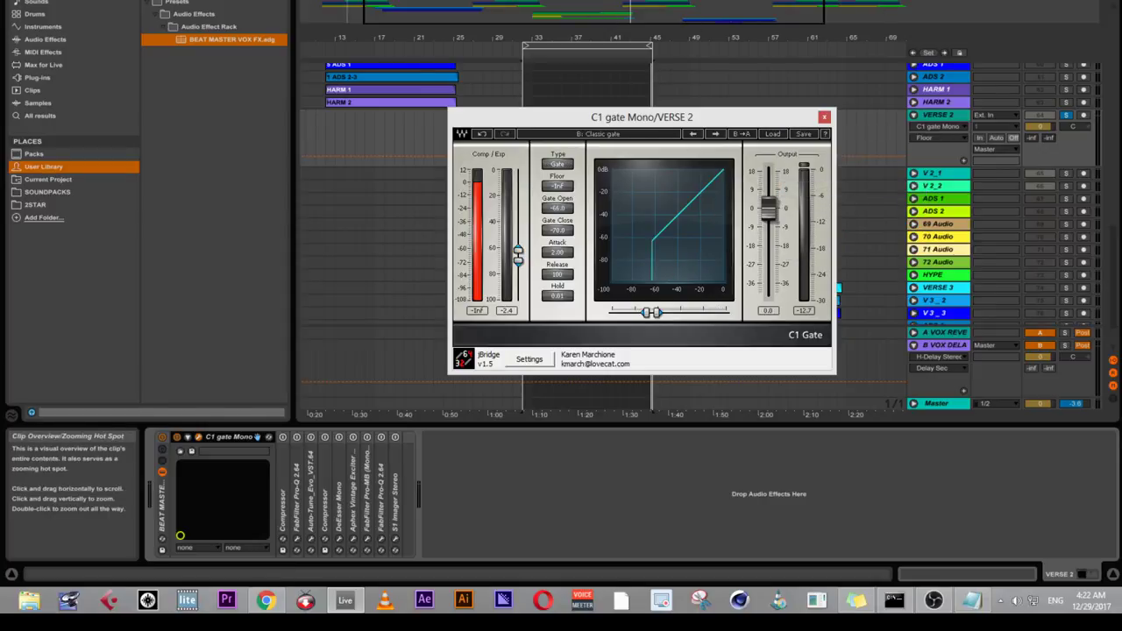
- With the loop playing, set the C1 gate's Gate Open to -42.4 and Gate Close to -46.4, and close its window
key(space)
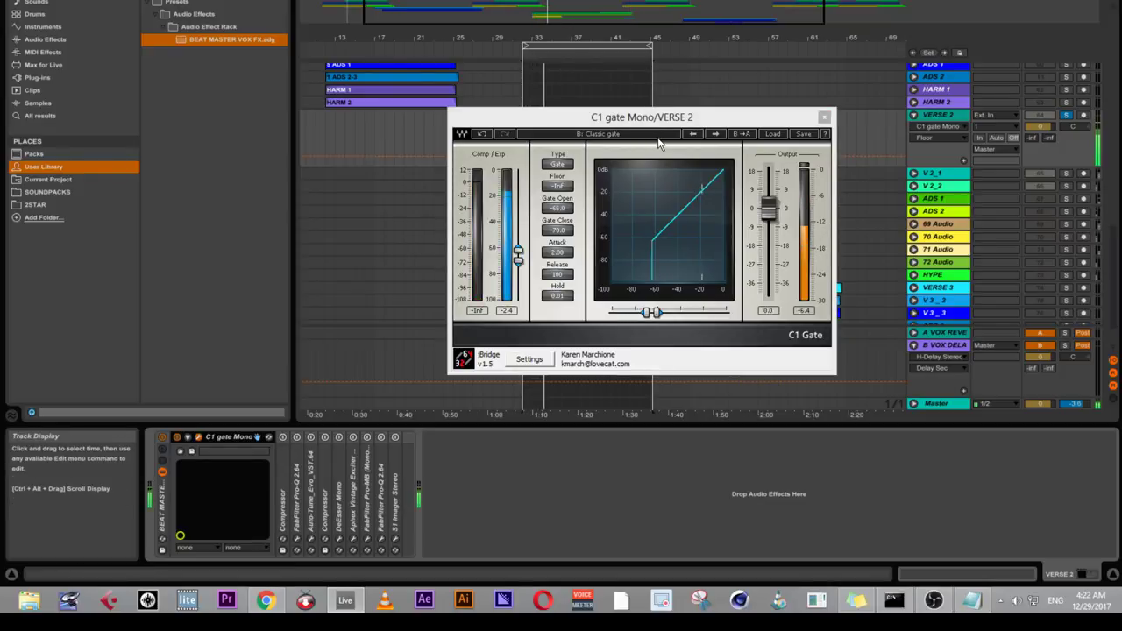
drag(601, 119, 644, 227)
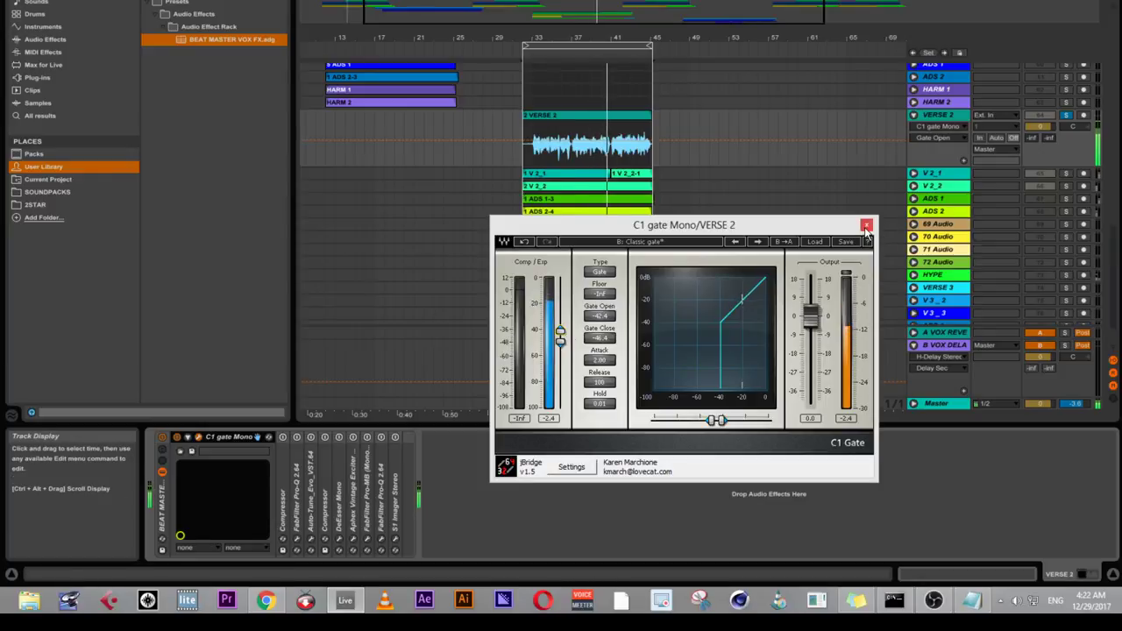
click(866, 225)
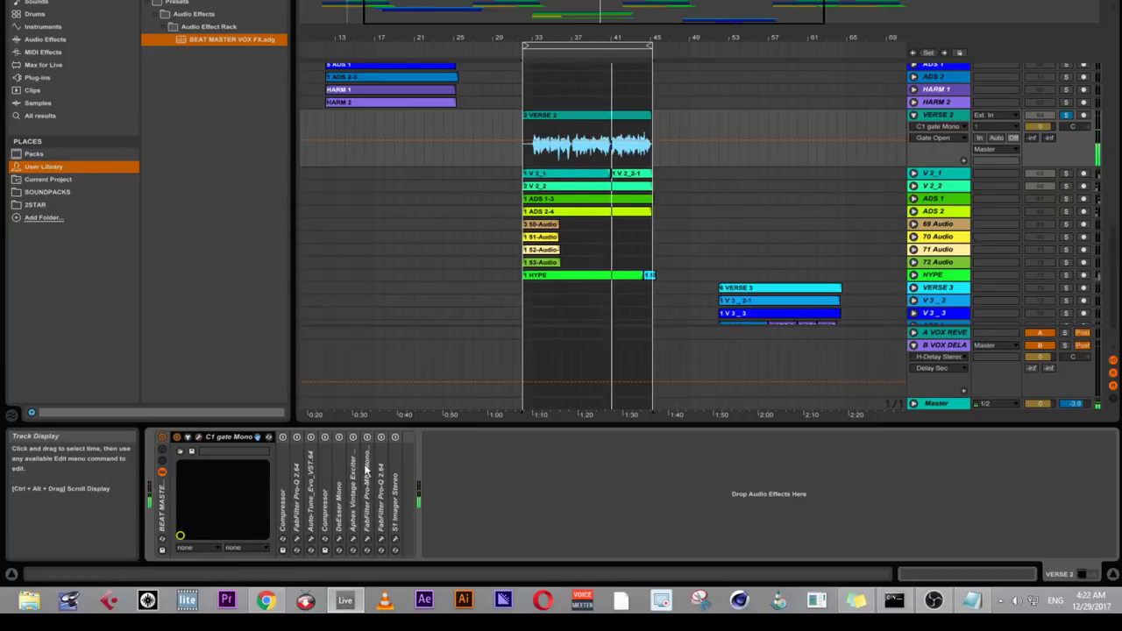
- Fold the C1 gate, unfold the first Compressor, activate it and set its threshold to -21.5 dB
double_click(224, 438)
double_click(194, 481)
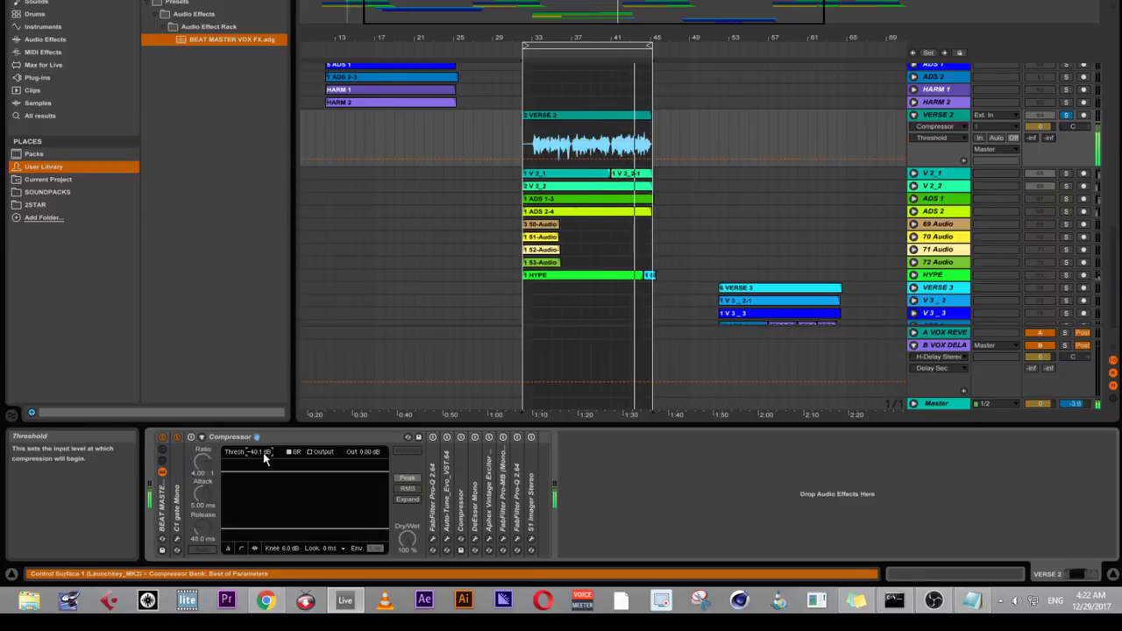
text(-21.)
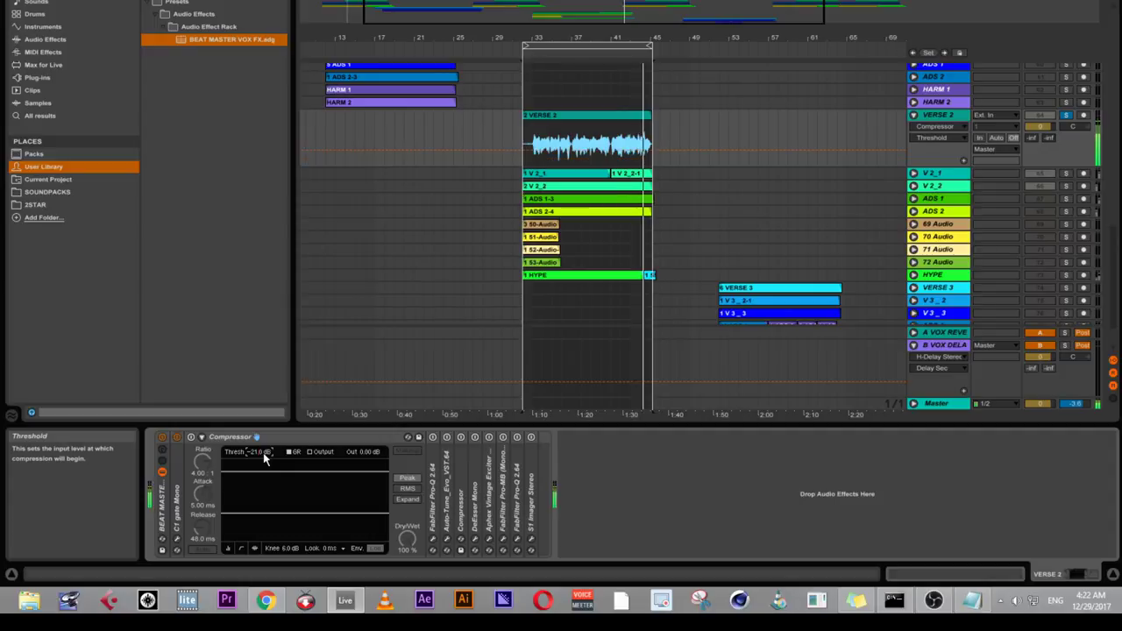
click(191, 437)
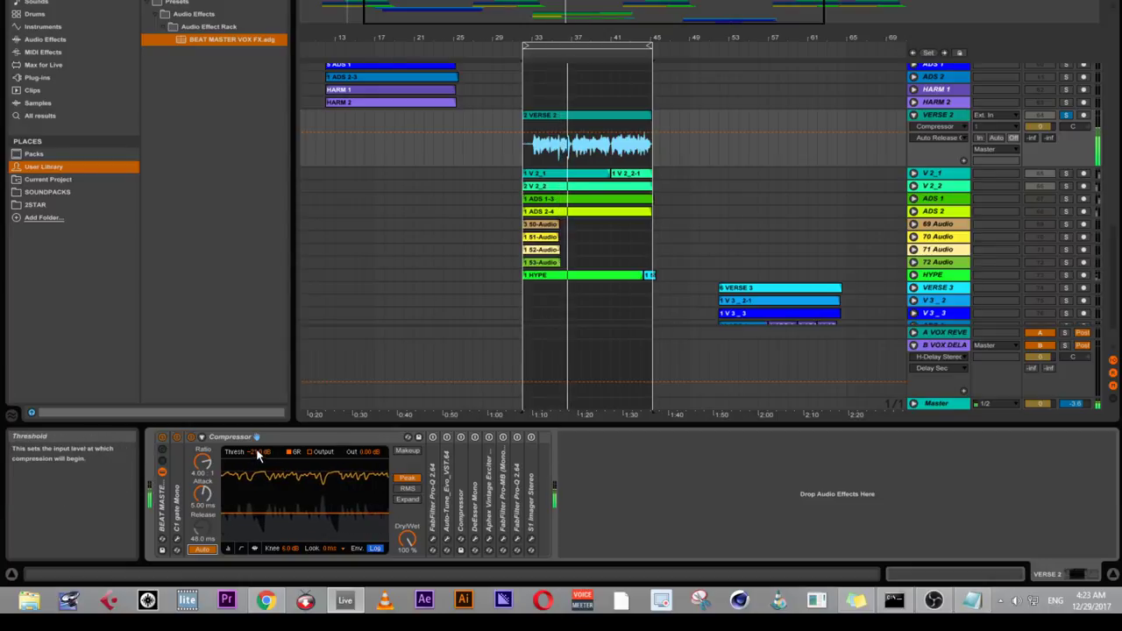
drag(258, 453, 258, 458)
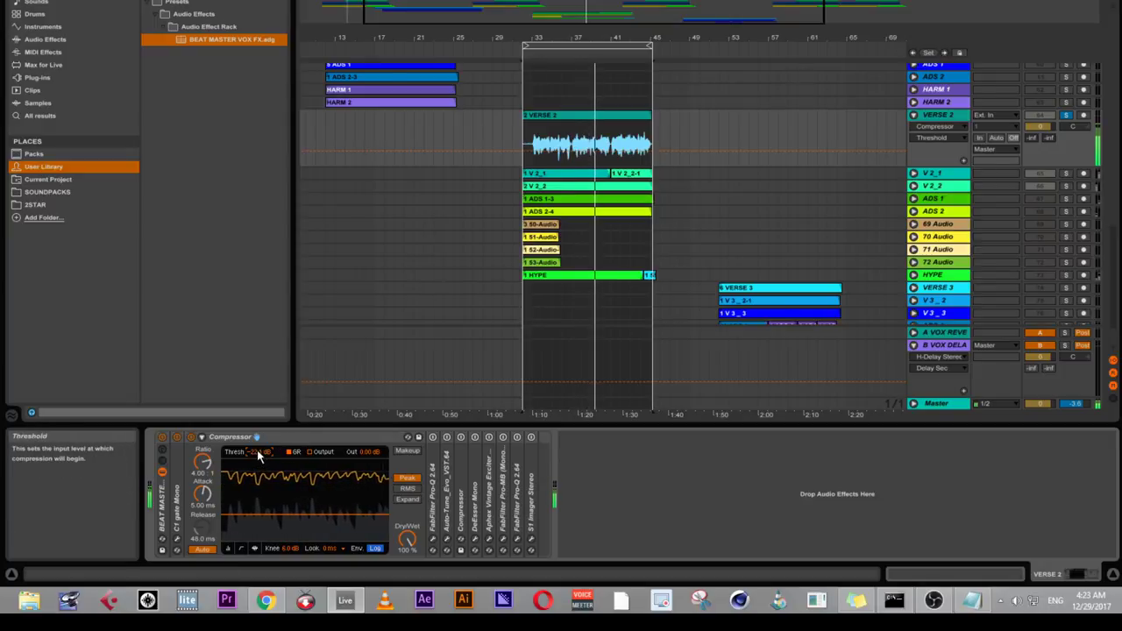
mouse_move(258, 456)
mouse_down()
mouse_move(257, 473)
mouse_move(257, 442)
mouse_move(258, 453)
mouse_up()
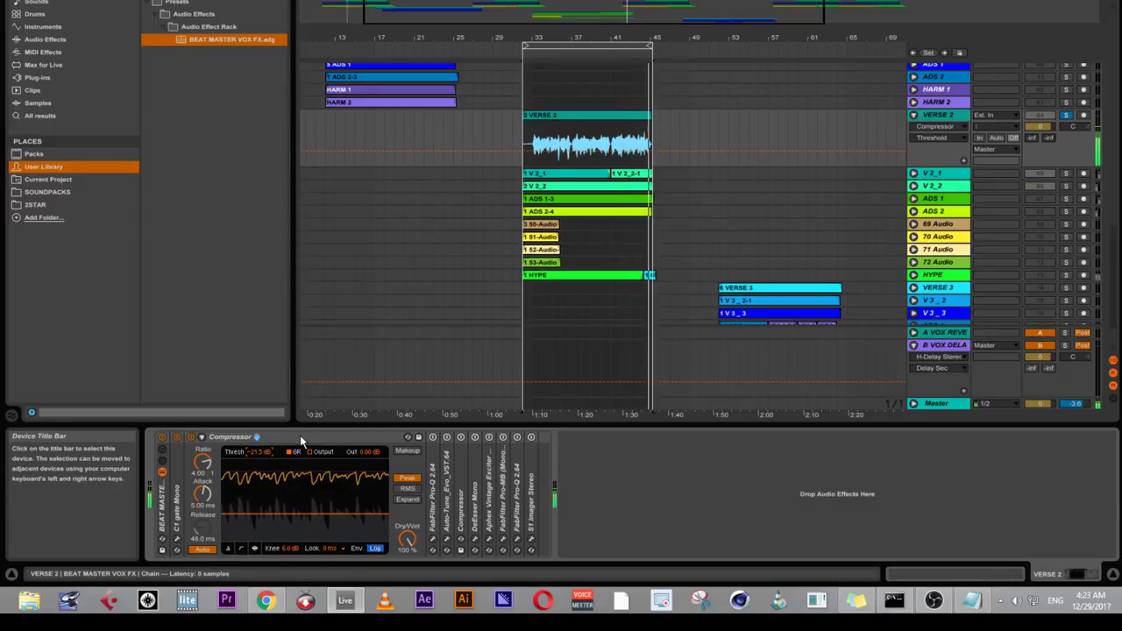
- Switch the first Compressor to its collapsed view and fold the device
click(243, 548)
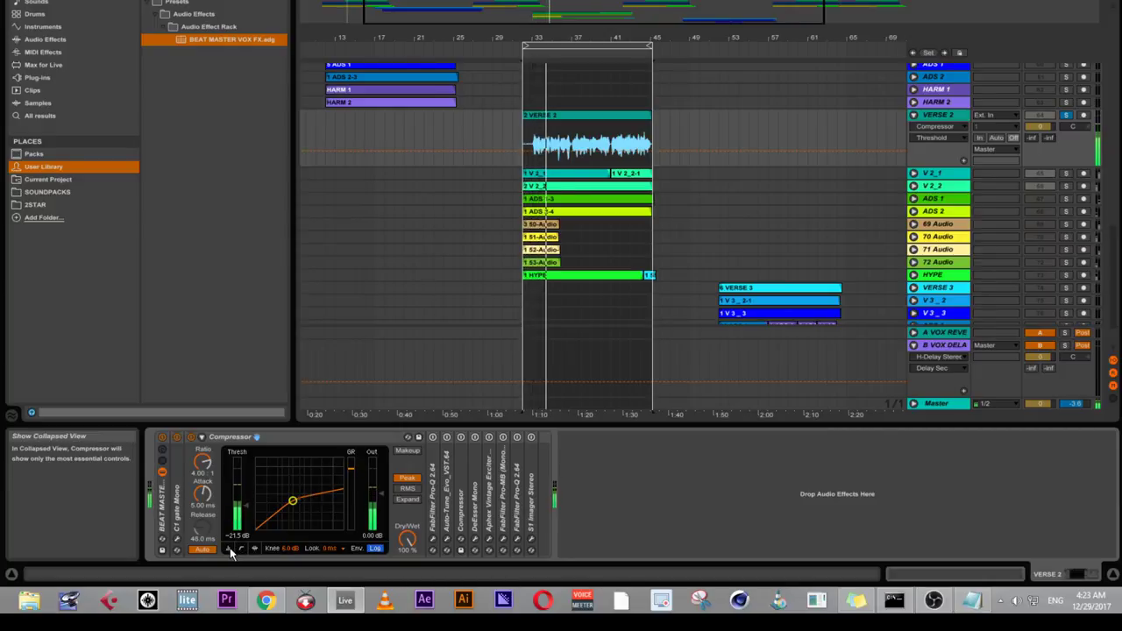
click(230, 548)
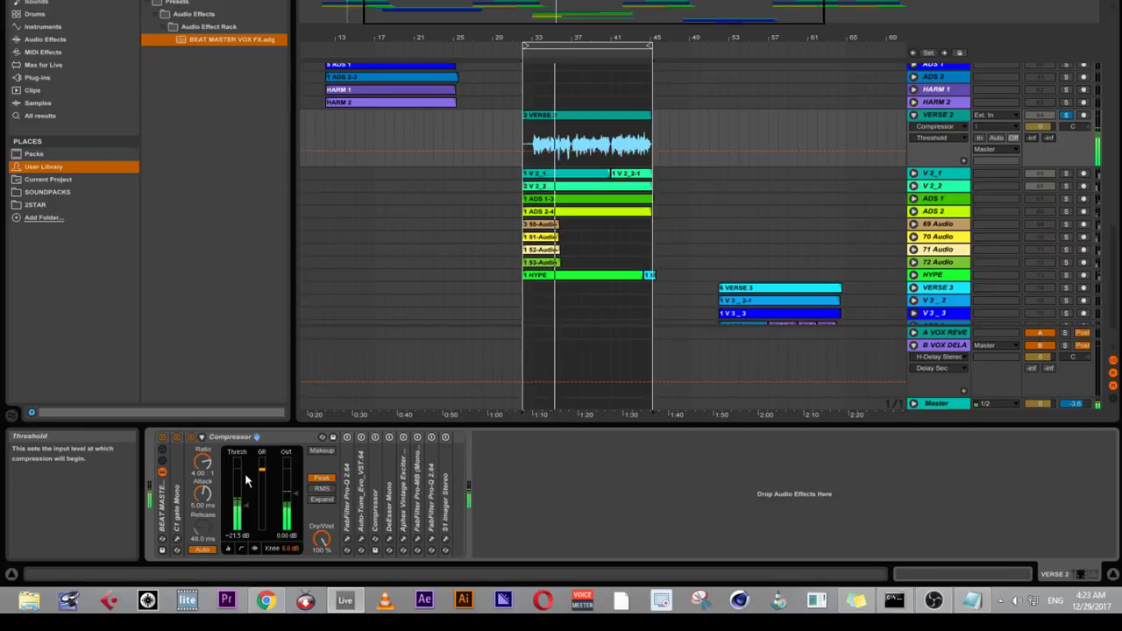
double_click(252, 436)
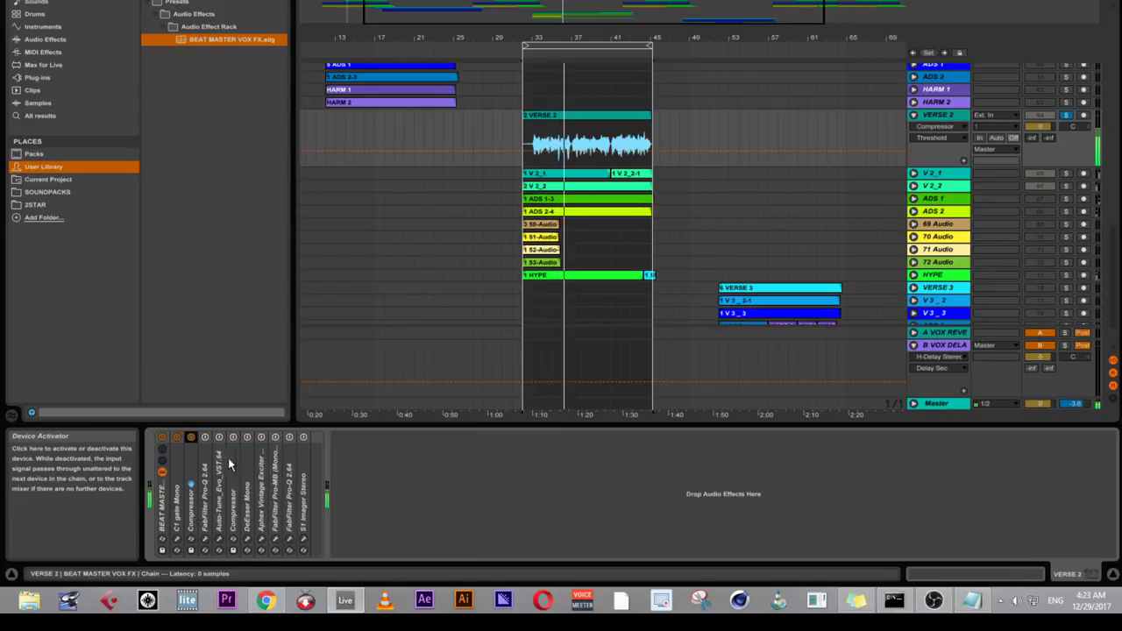
- Open the first FabFilter Pro-Q 2, reset it with the Default Setting preset and activate it
double_click(204, 473)
click(227, 436)
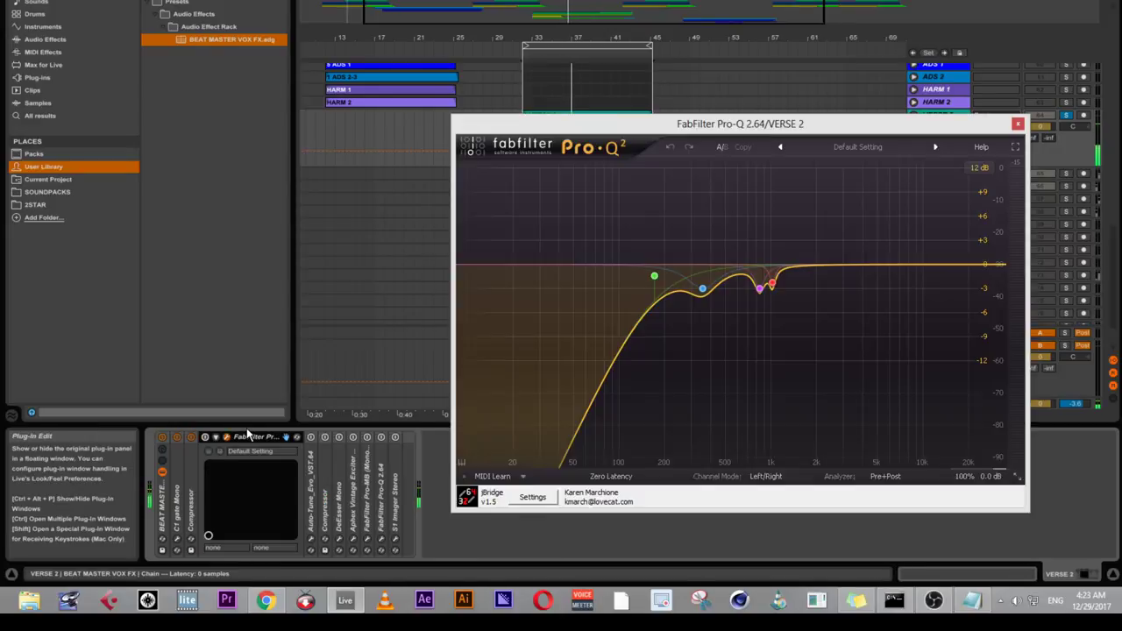
click(867, 147)
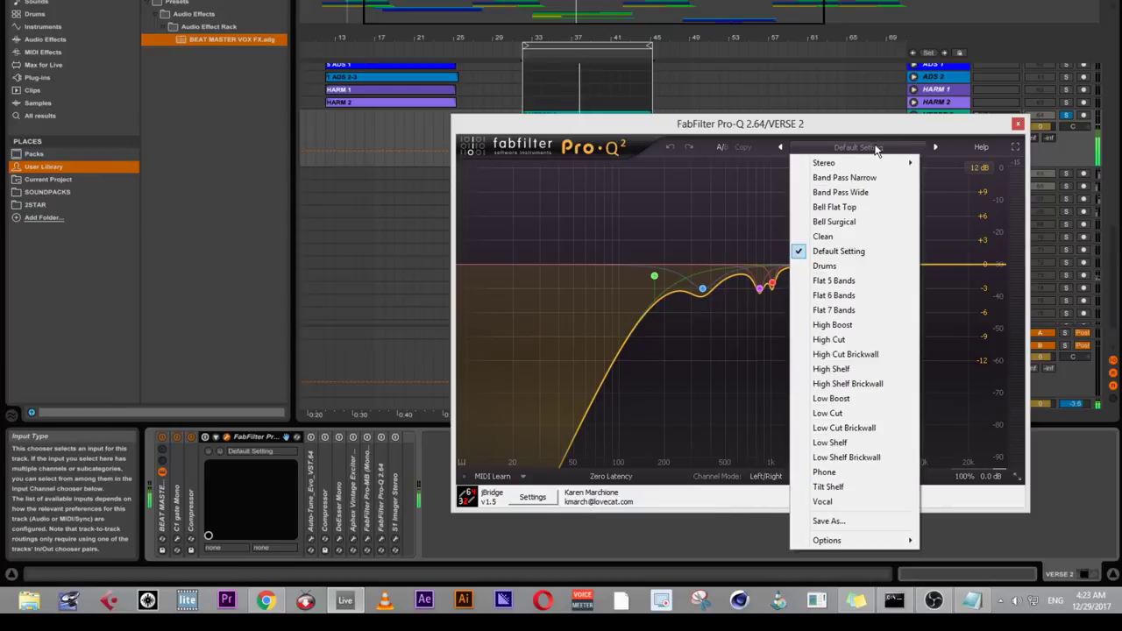
click(824, 249)
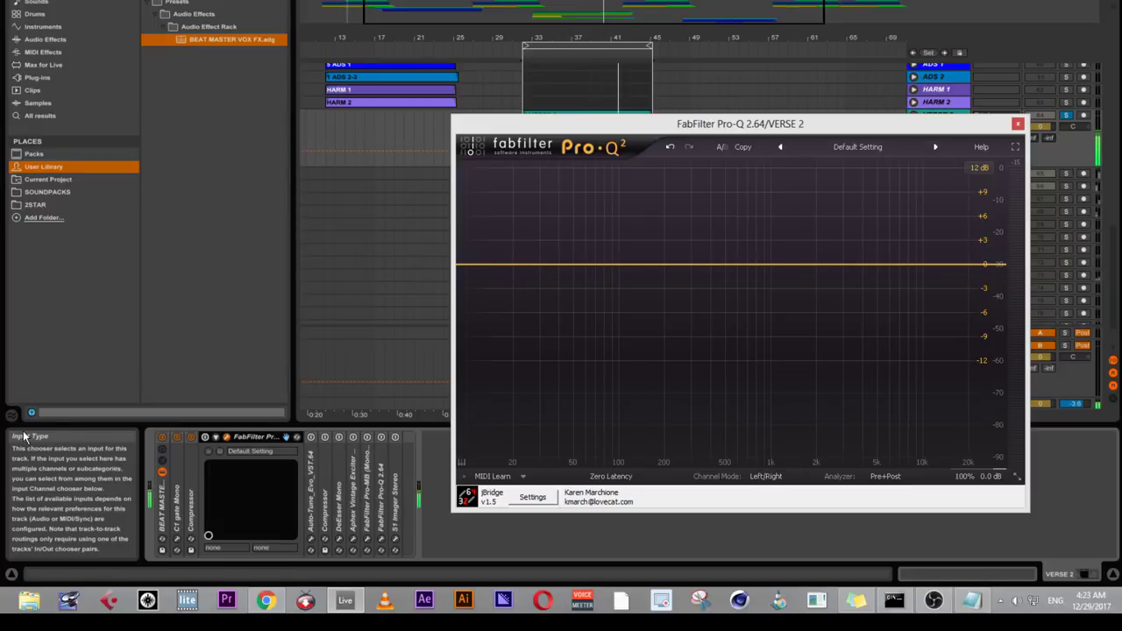
click(205, 437)
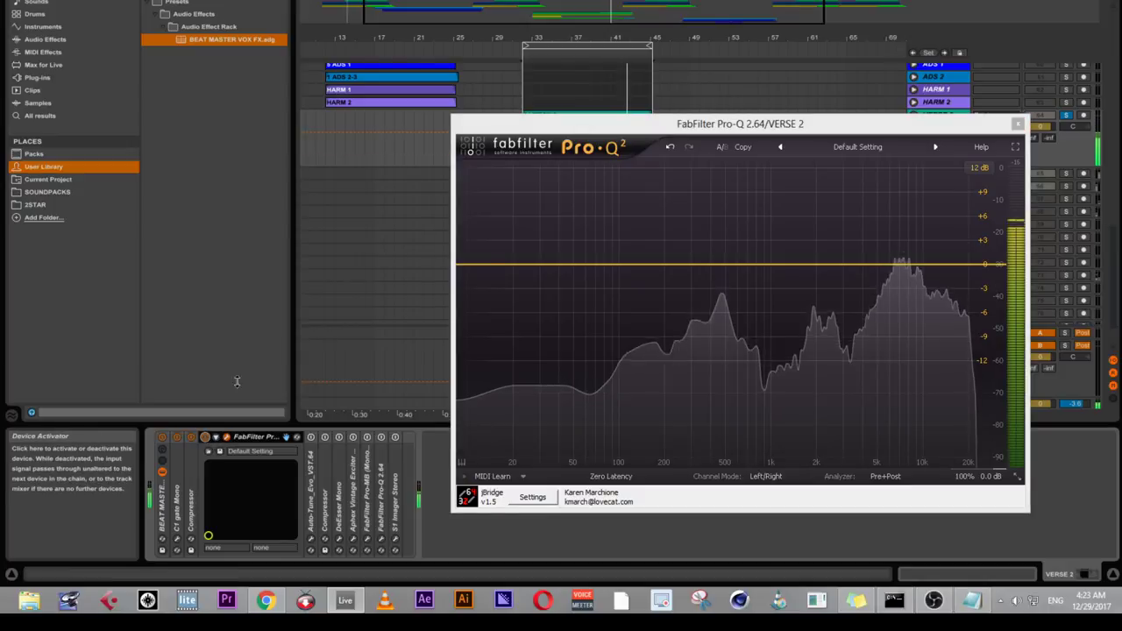
- Add a band at about 39 Hz in Pro-Q 2 and change its shape to Low Cut with a 12 dB/oct slope
click(557, 266)
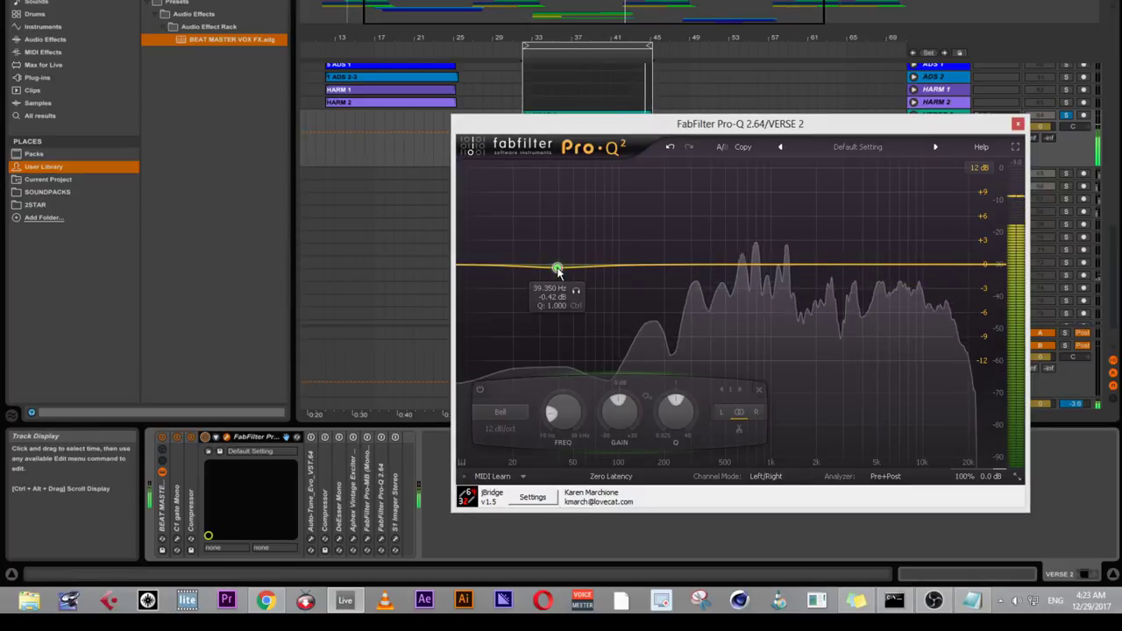
click(501, 428)
click(519, 474)
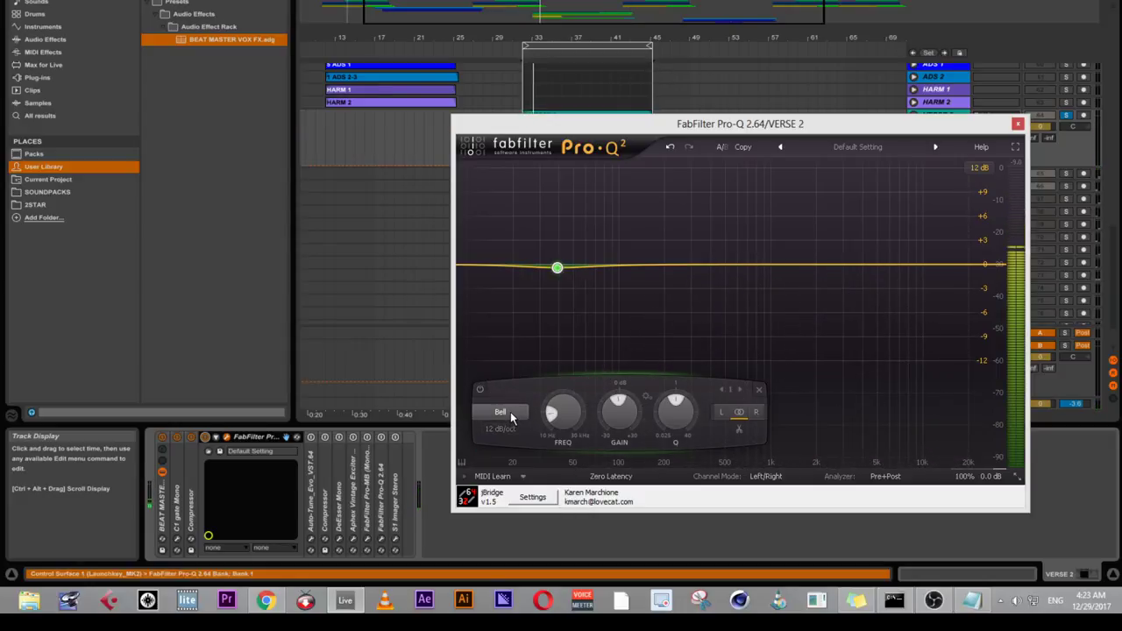
click(510, 411)
click(510, 459)
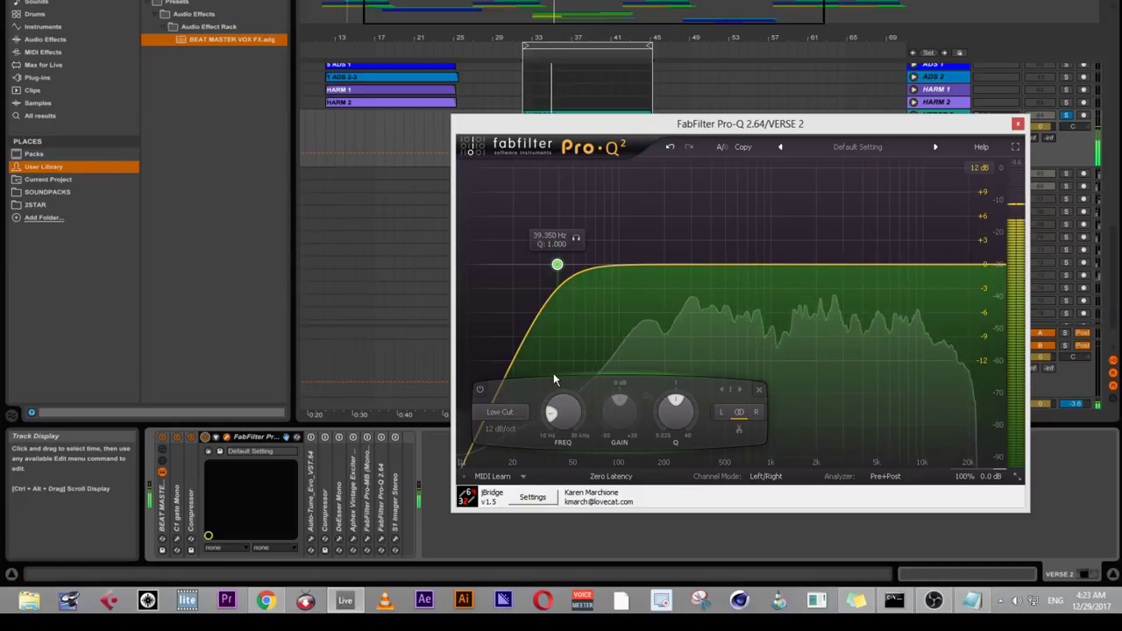
- Tune the low-cut band's frequency by ear, settling it between the 50 and 100 Hz marks
drag(562, 410, 557, 390)
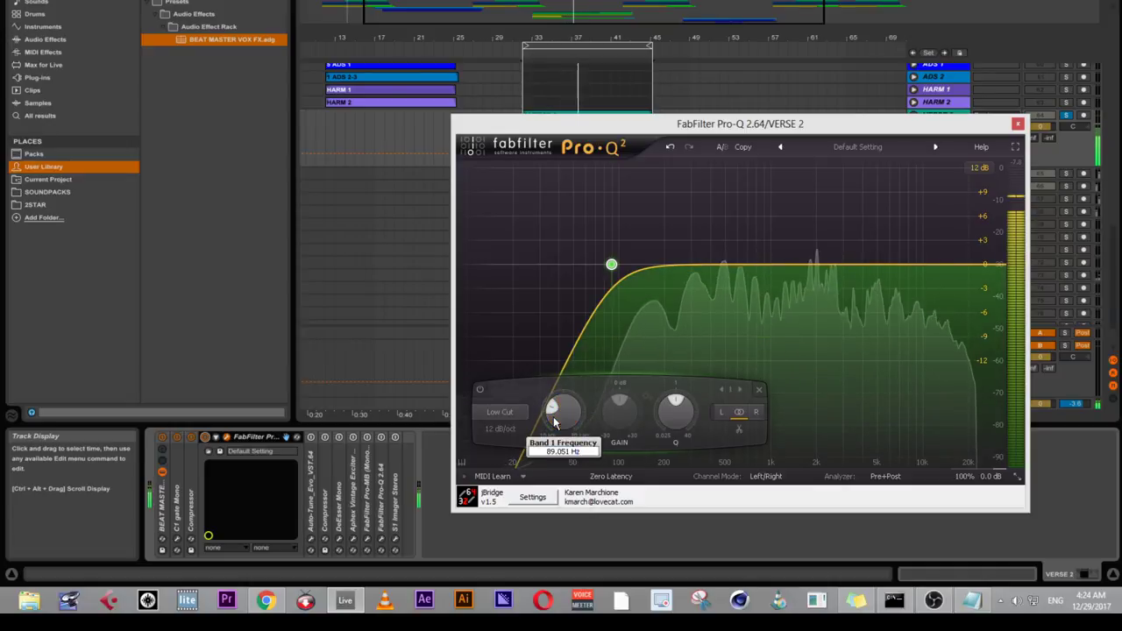
drag(550, 420, 551, 423)
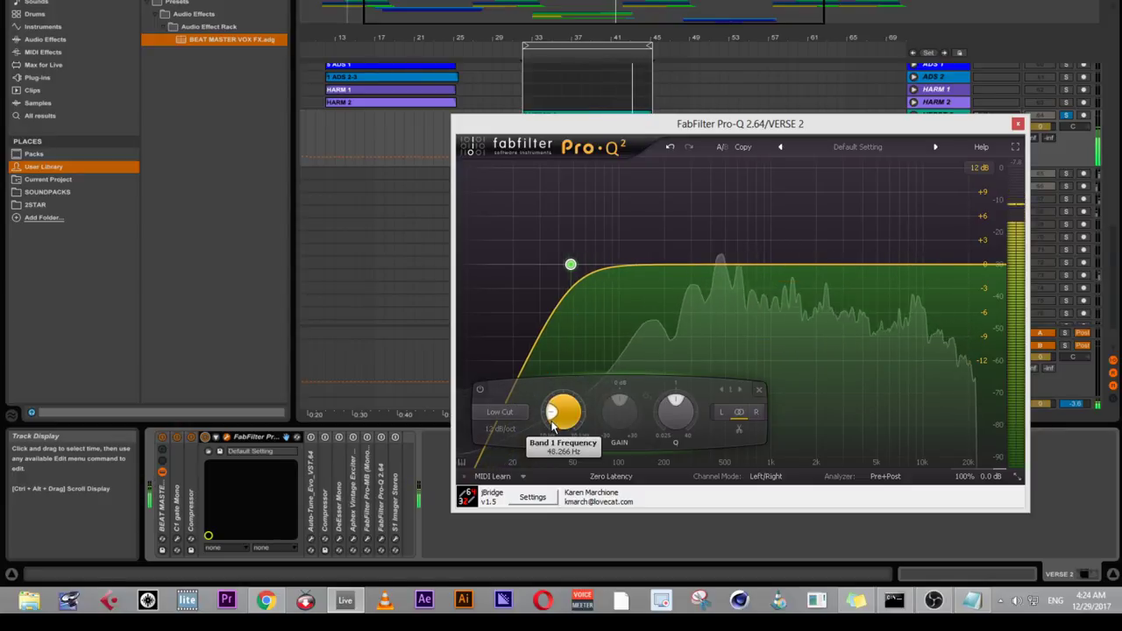
drag(551, 424, 551, 423)
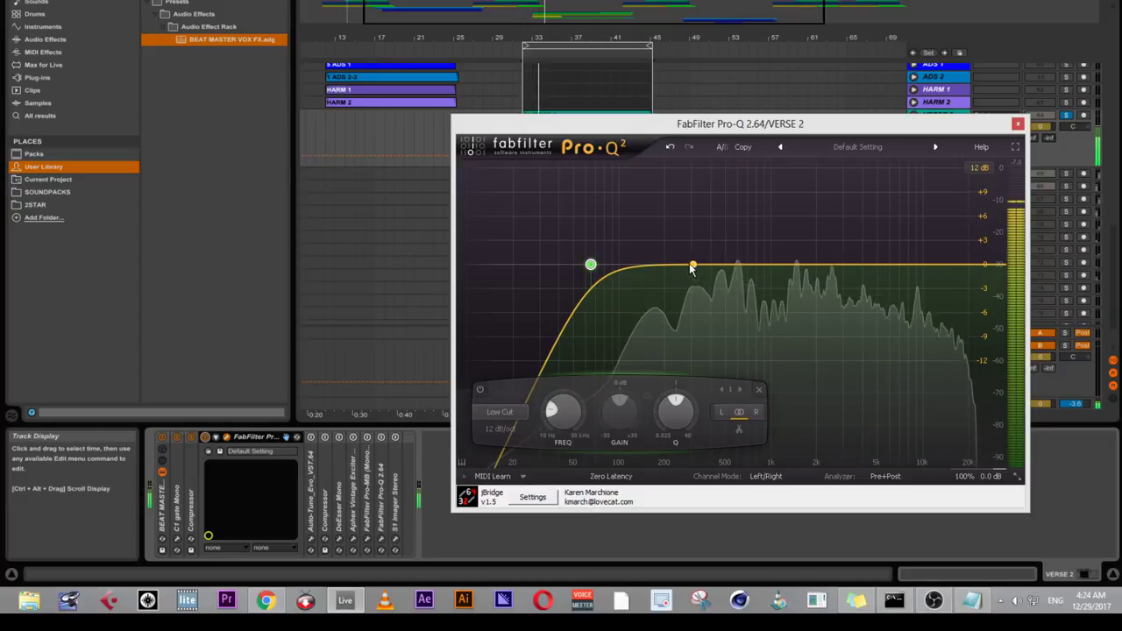
- Add a boosted bell band at about 309 Hz, narrow its Q to about 2.2 and sweep it up to about 878 Hz
drag(692, 265, 692, 175)
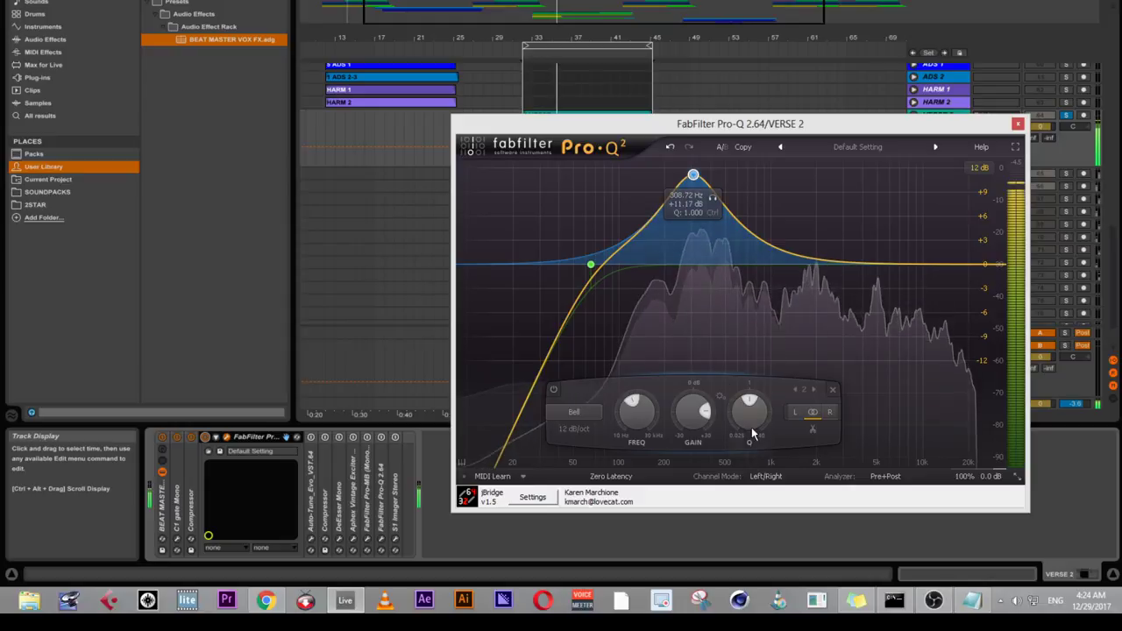
drag(752, 433, 746, 391)
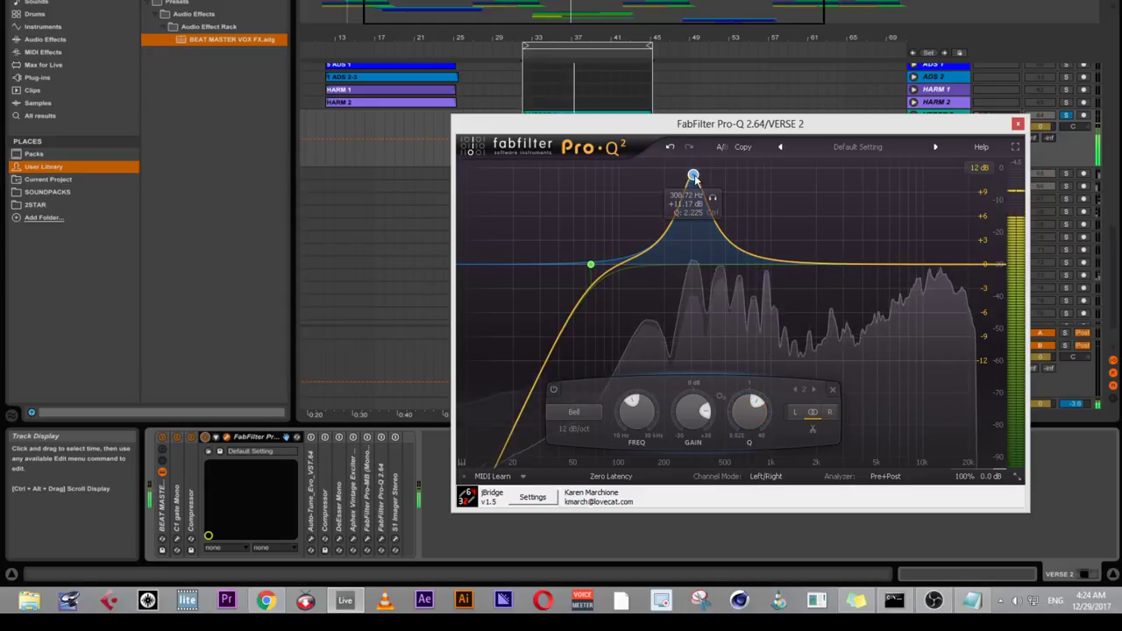
drag(698, 175, 735, 165)
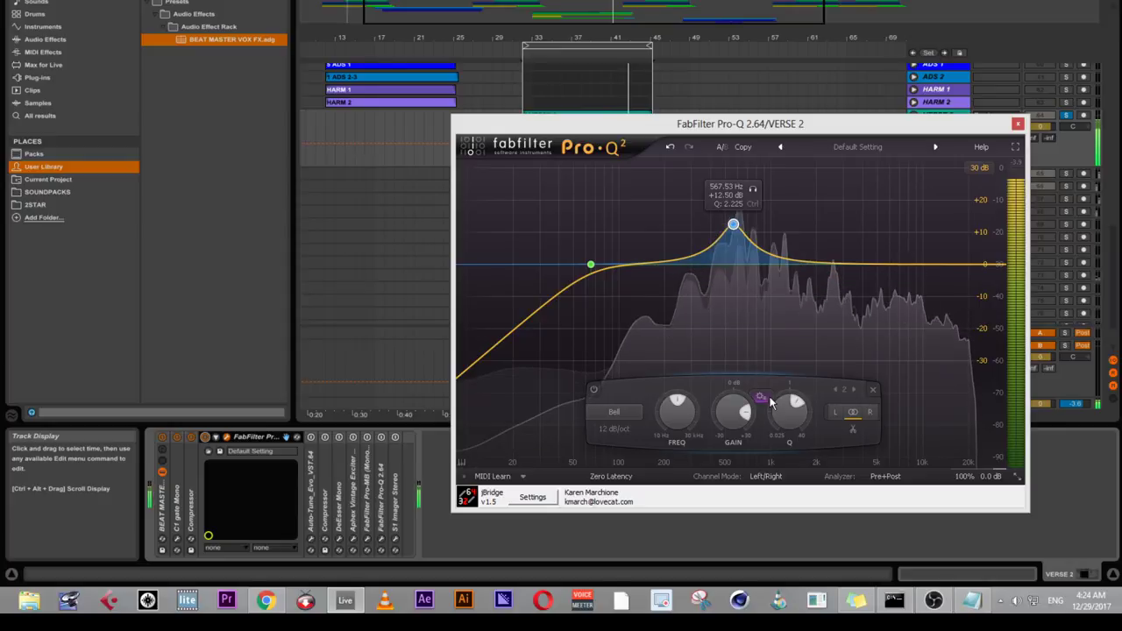
drag(674, 412, 742, 323)
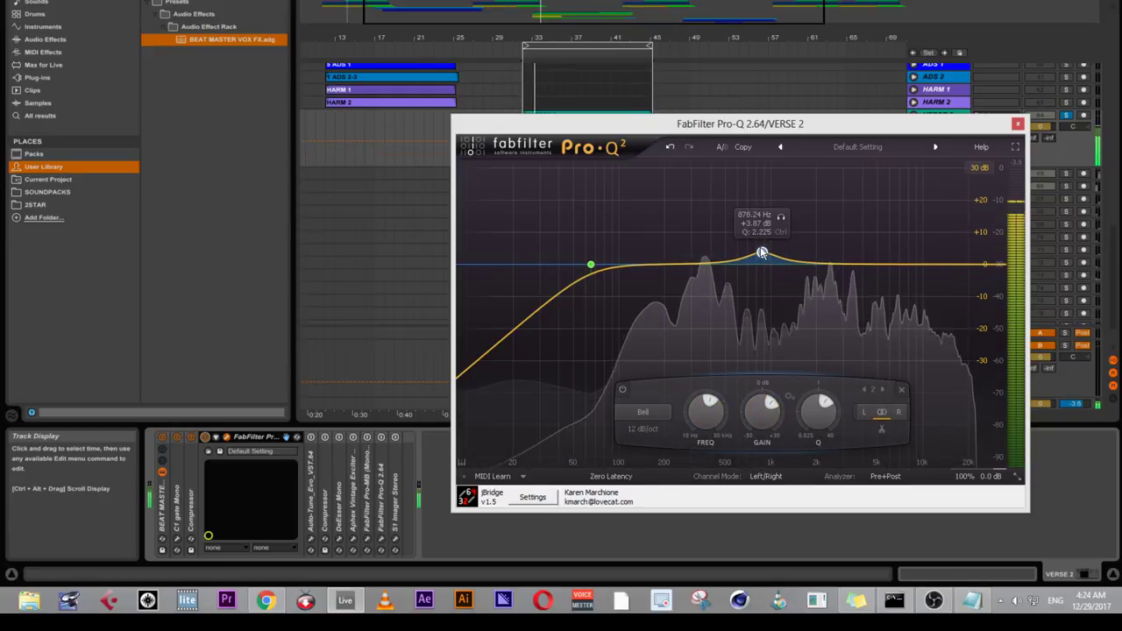
- Narrow the second band's Q to about 19, boost it about 22.6 dB and tune it by ear to about 802 Hz
scroll(761, 251, up, 3)
drag(825, 412, 763, 361)
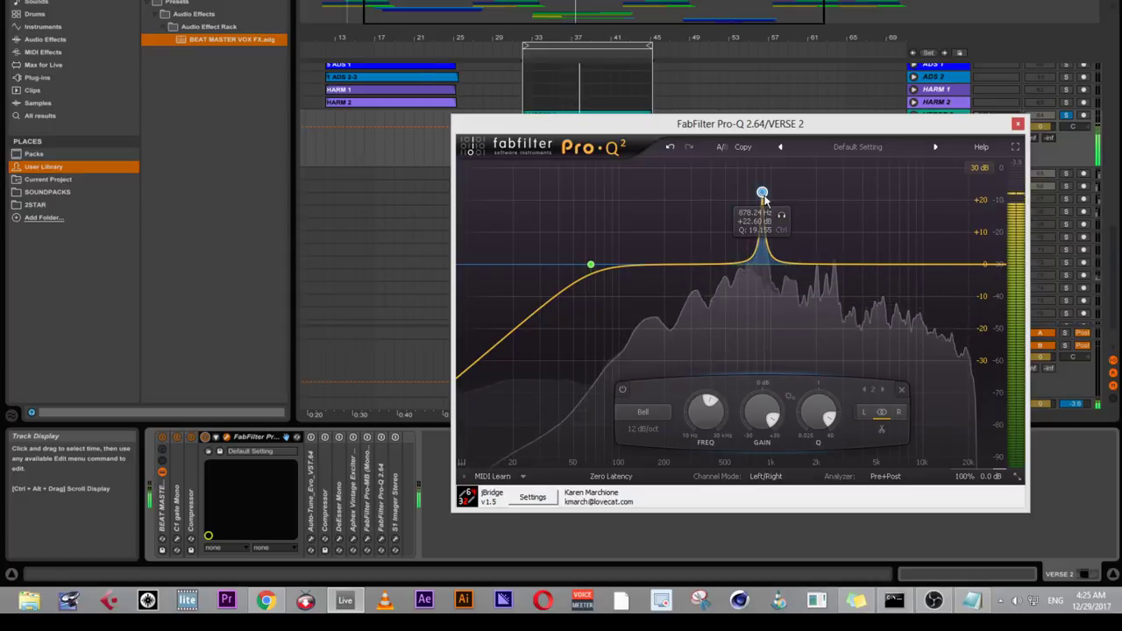
drag(780, 221, 769, 223)
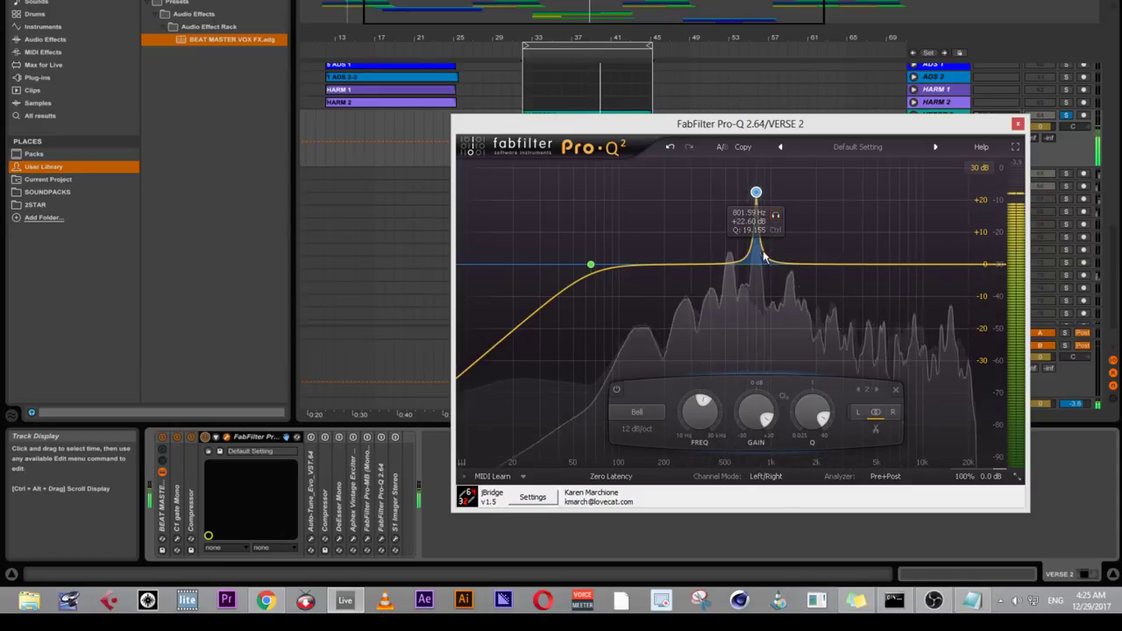
- Set the second band's gain to -3 dB and widen its Q to about 10.6
double_click(759, 412)
text(-)
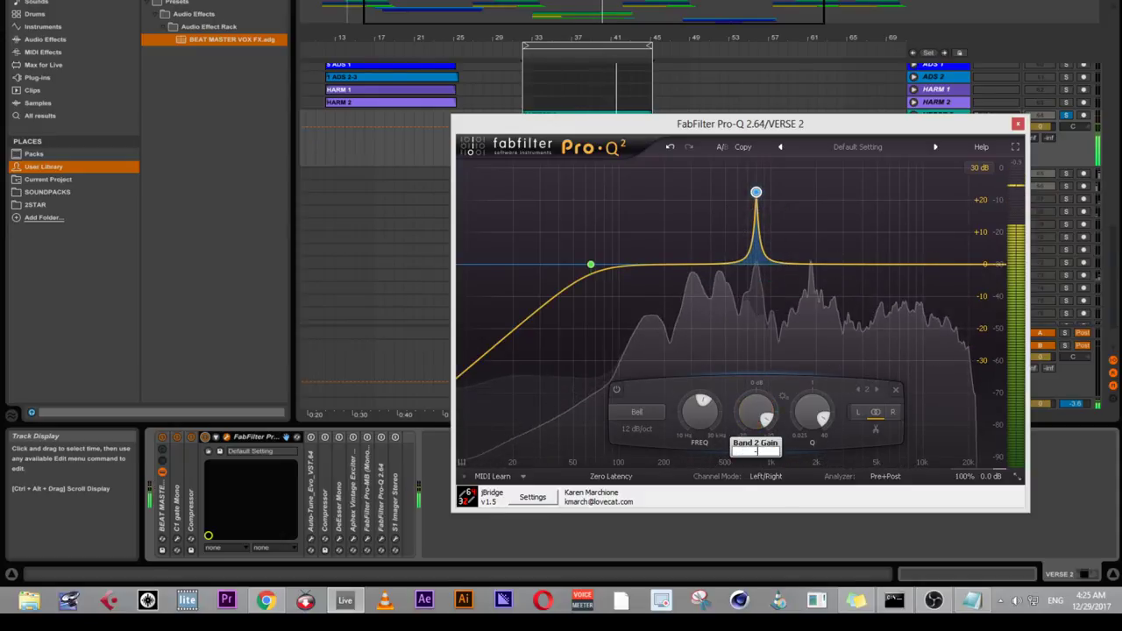
text(3)
key(Return)
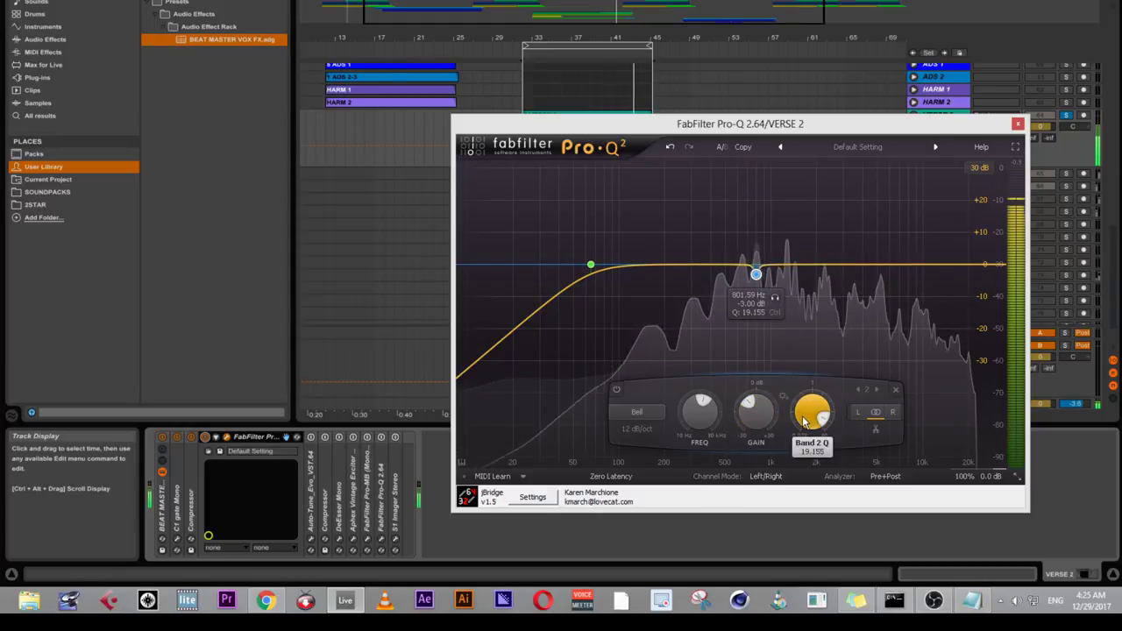
drag(800, 431, 800, 462)
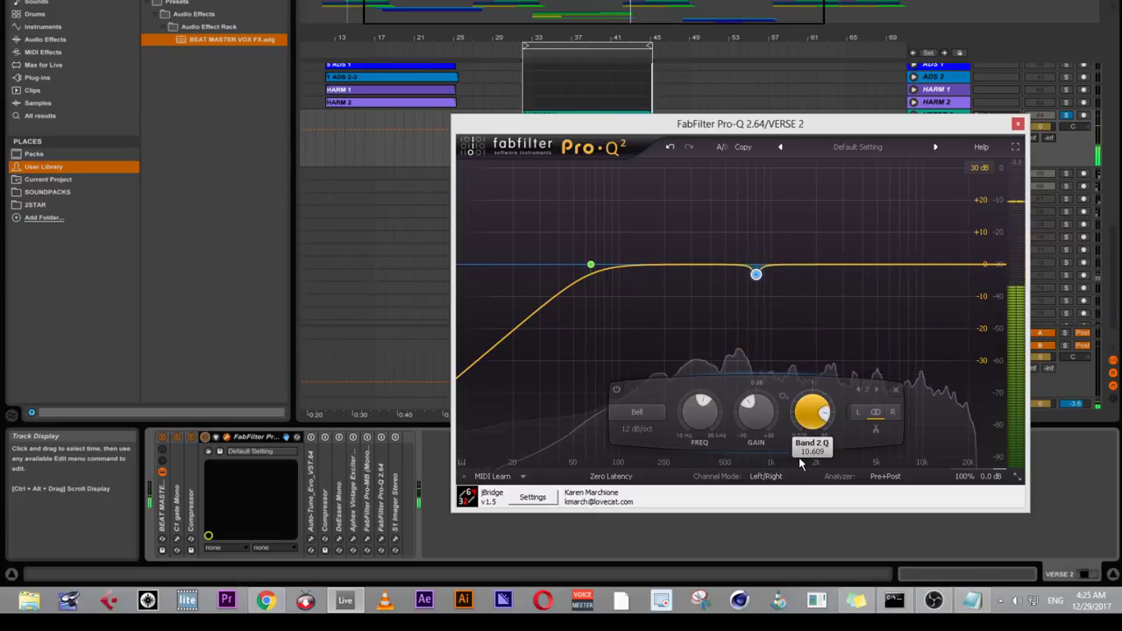
- Add a third bell band at about 1318 Hz, boost it about 19.4 dB and narrow its Q to a sharp peak
click(789, 265)
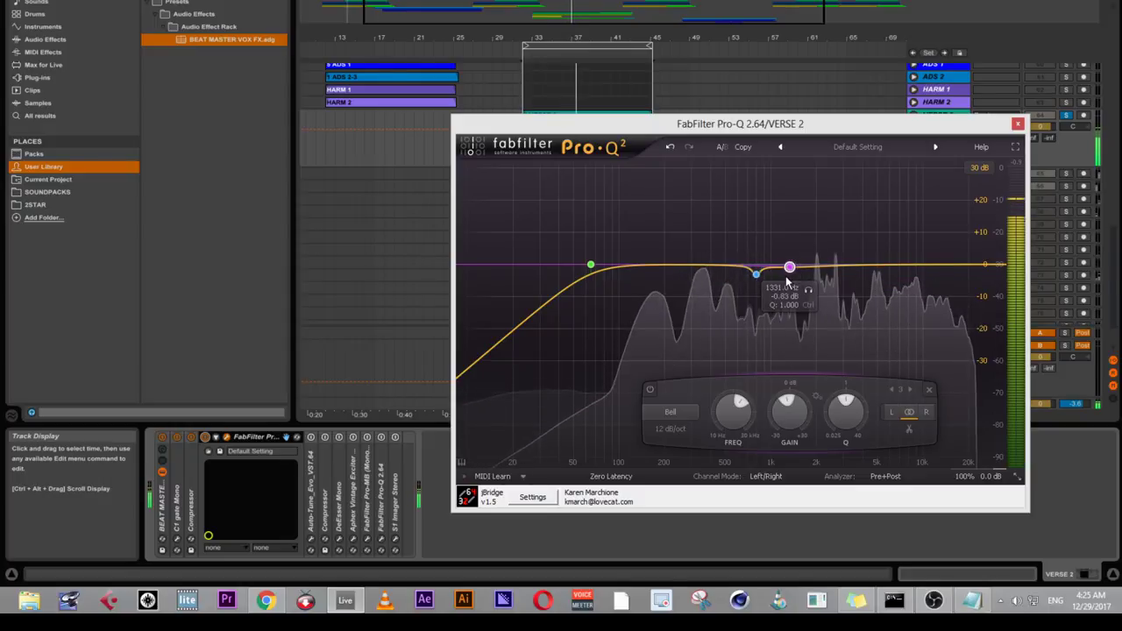
drag(789, 267, 787, 205)
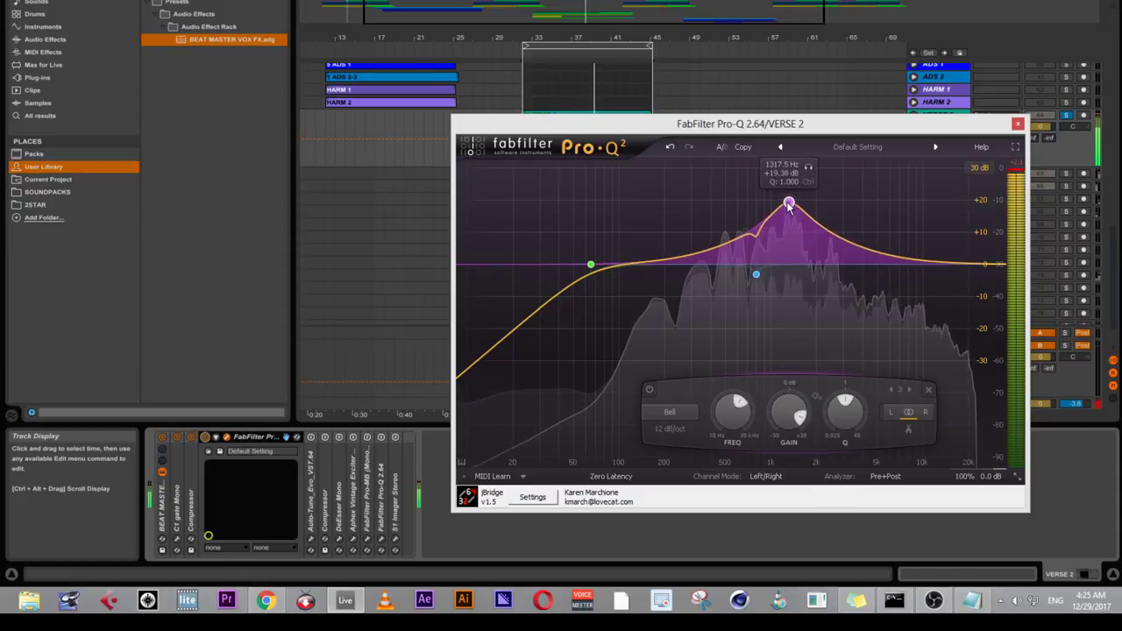
double_click(843, 407)
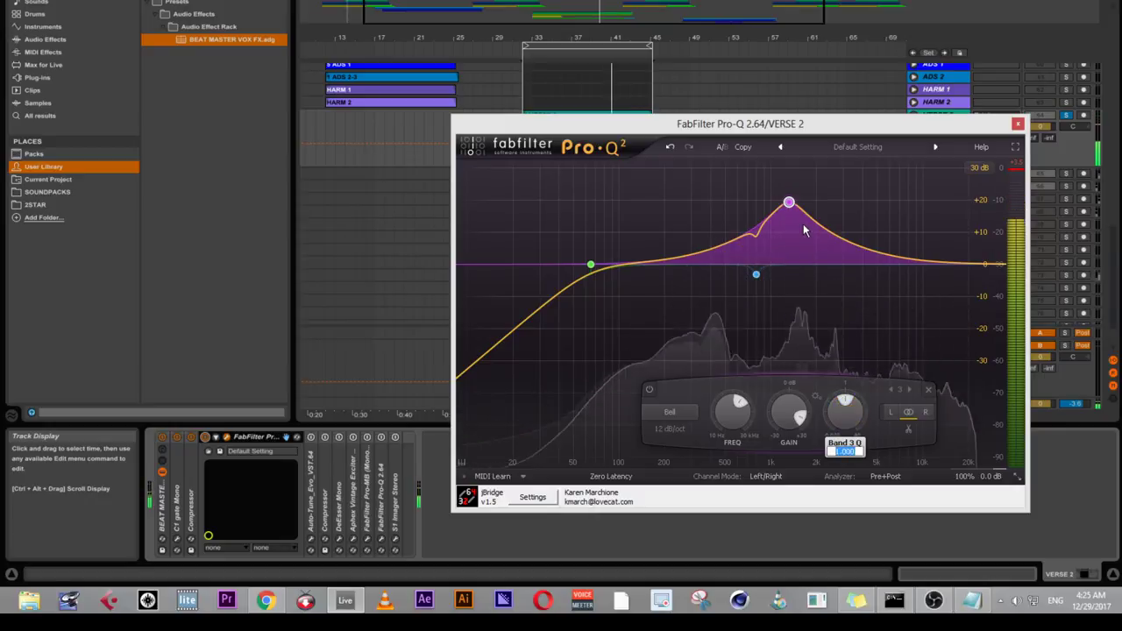
click(844, 411)
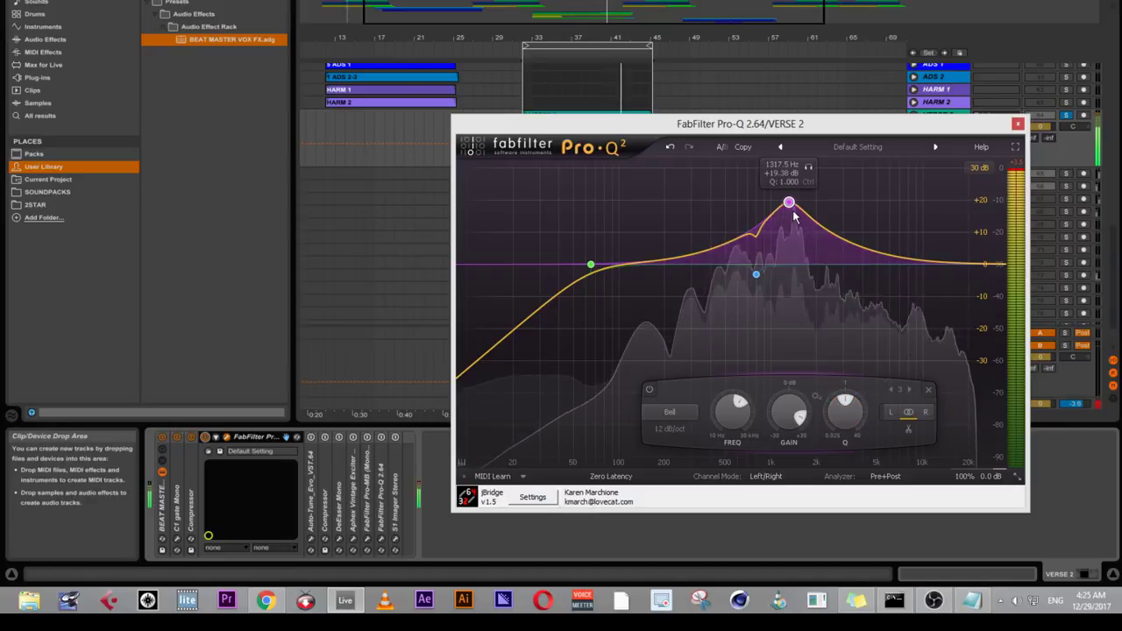
scroll(793, 216, up, 10)
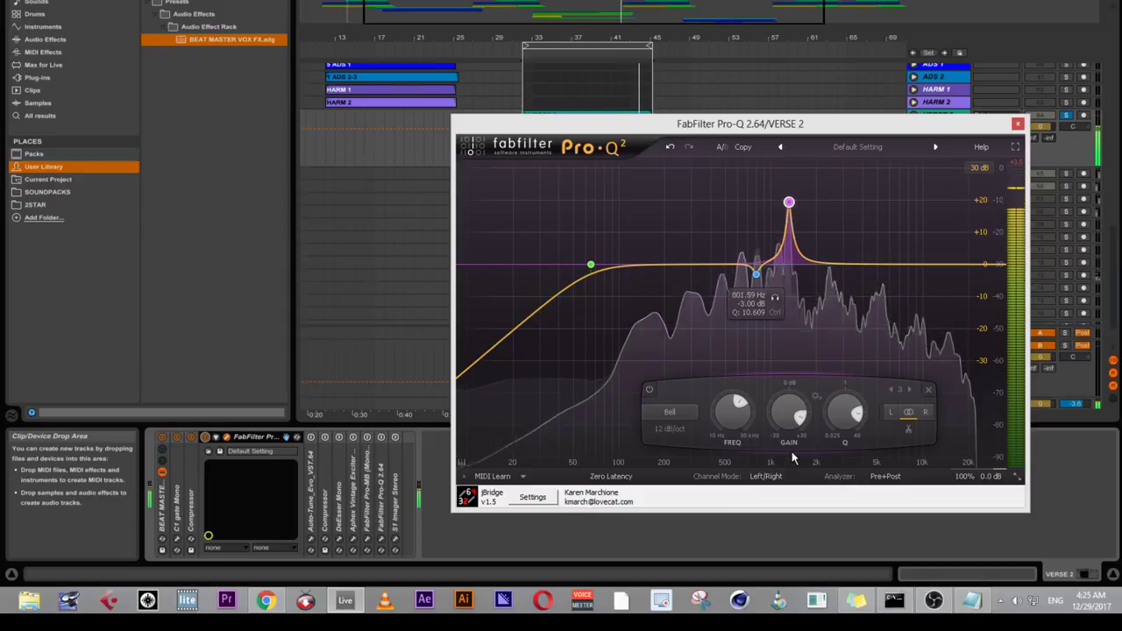
- Sweep the third band's frequency by ear for the harsh resonance, settling it at about 1473 Hz
scroll(731, 438, down, 2)
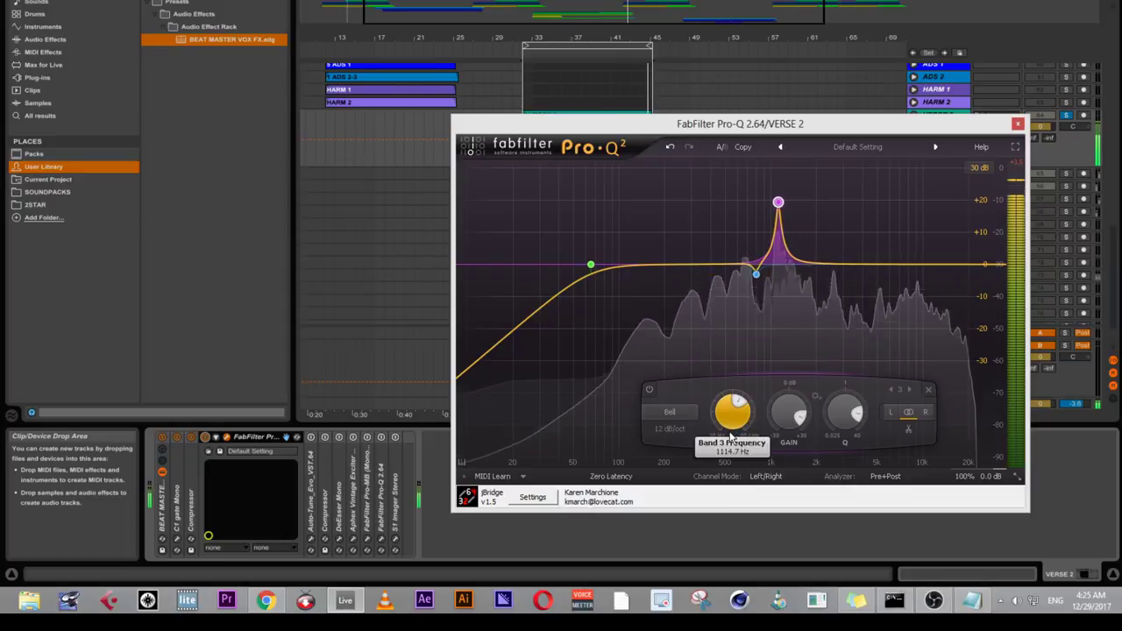
scroll(731, 439, down, 2)
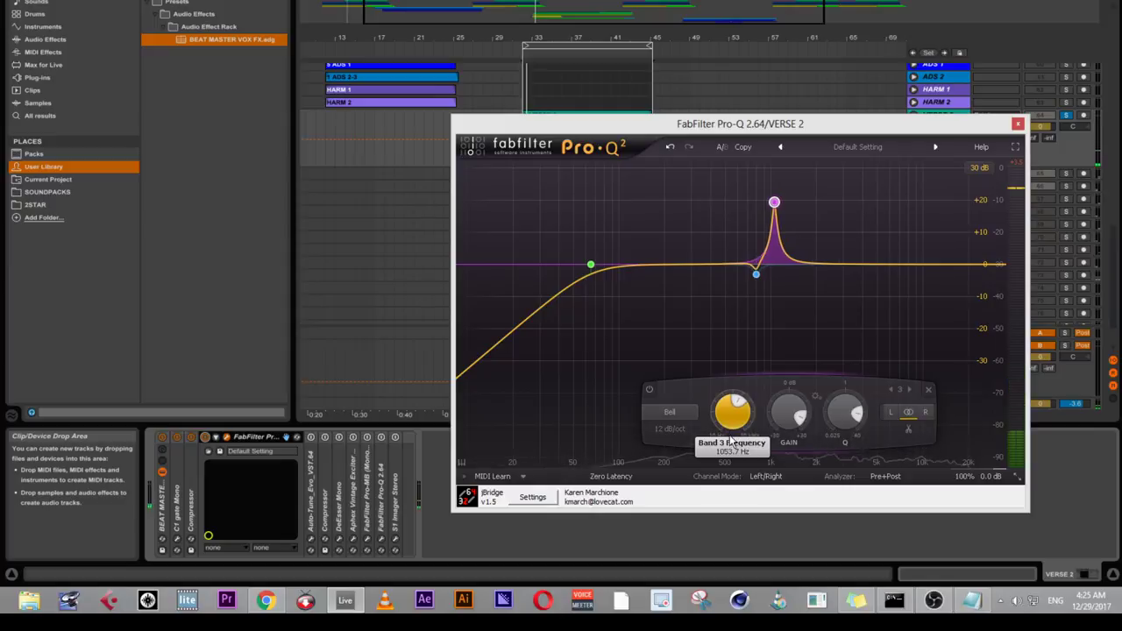
scroll(730, 439, up, 4)
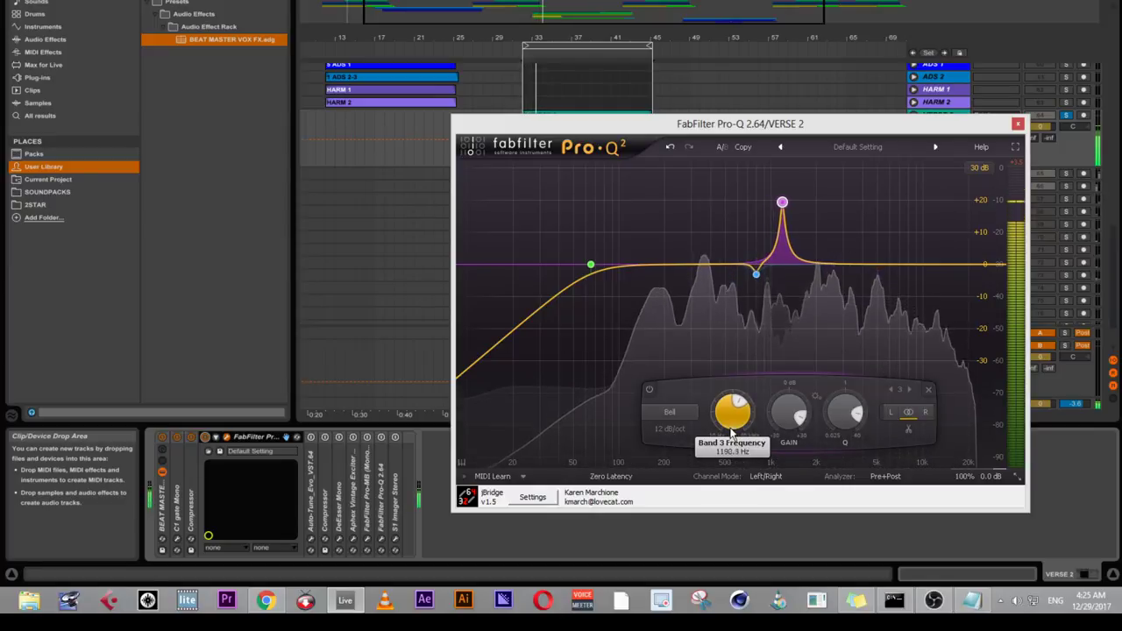
scroll(733, 423, up, 2)
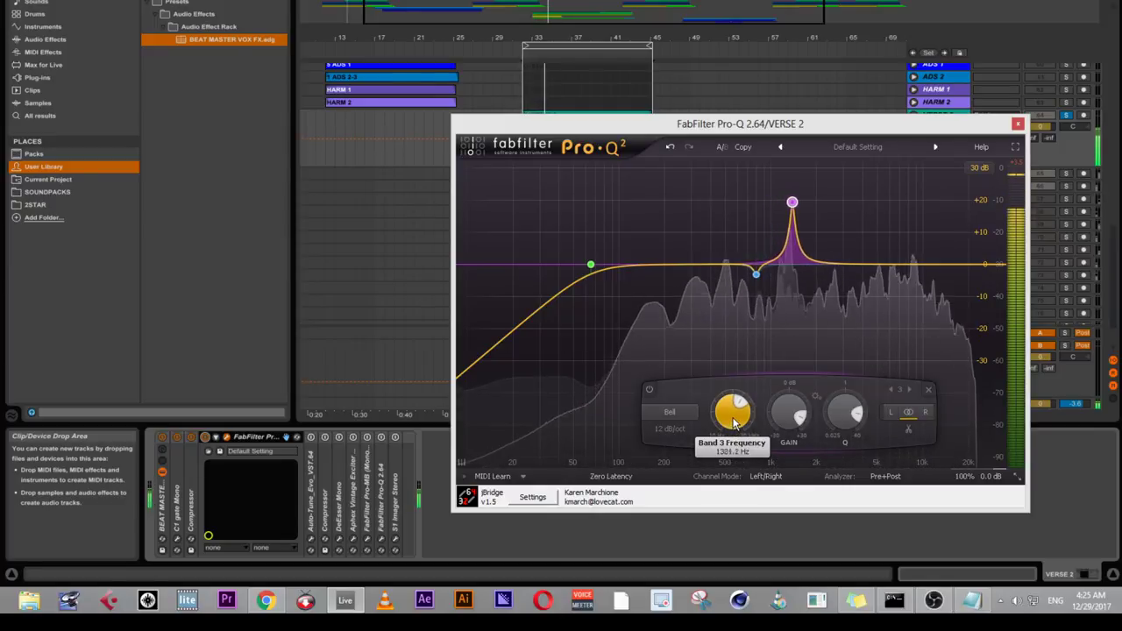
scroll(734, 421, up, 1)
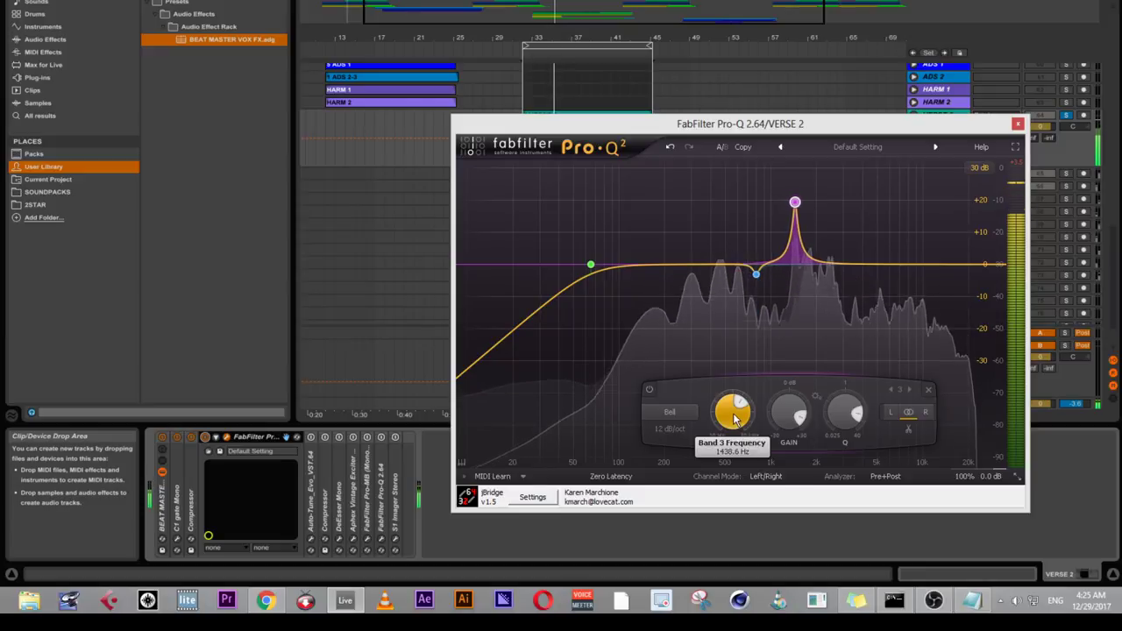
scroll(735, 418, up, 1)
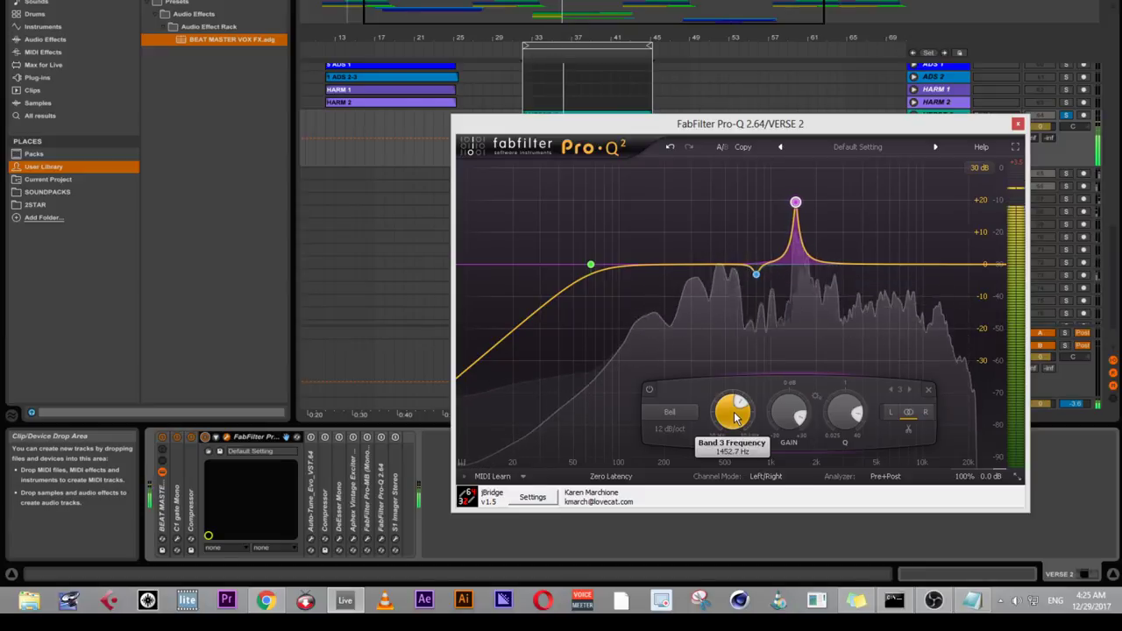
scroll(735, 417, up, 1)
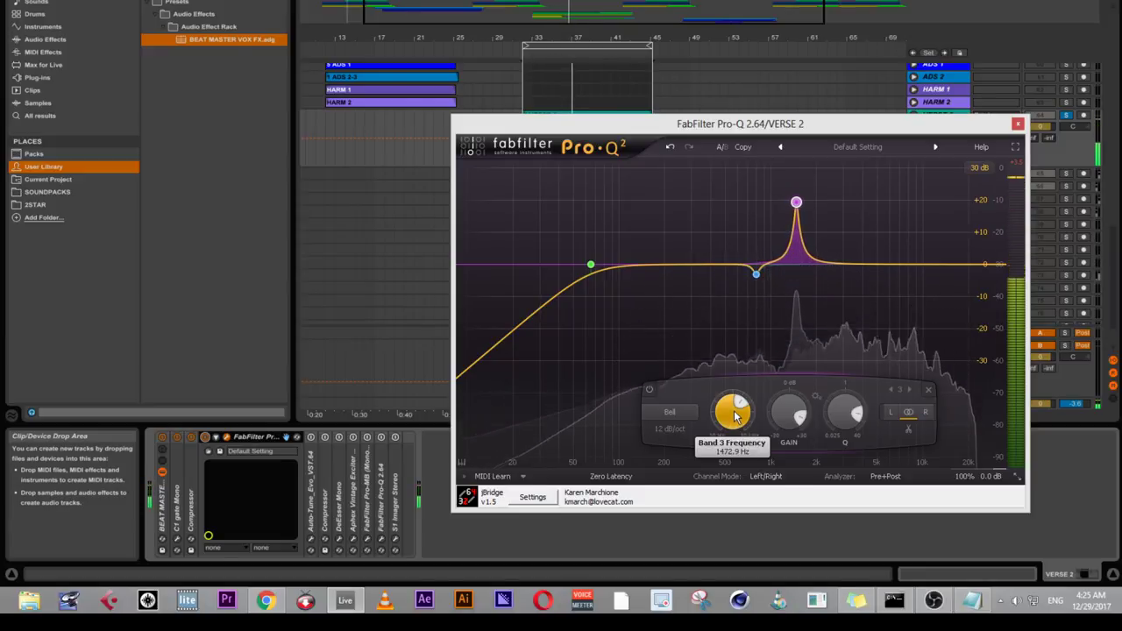
- Set the third band's gain to -3 dB
double_click(793, 419)
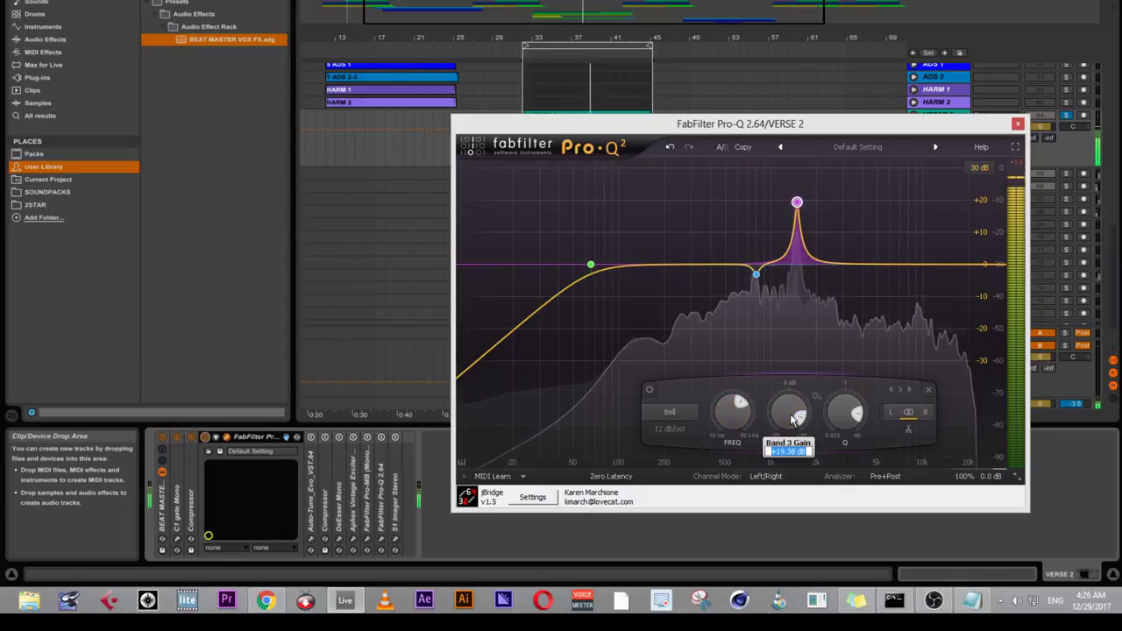
text(-3)
key(Return)
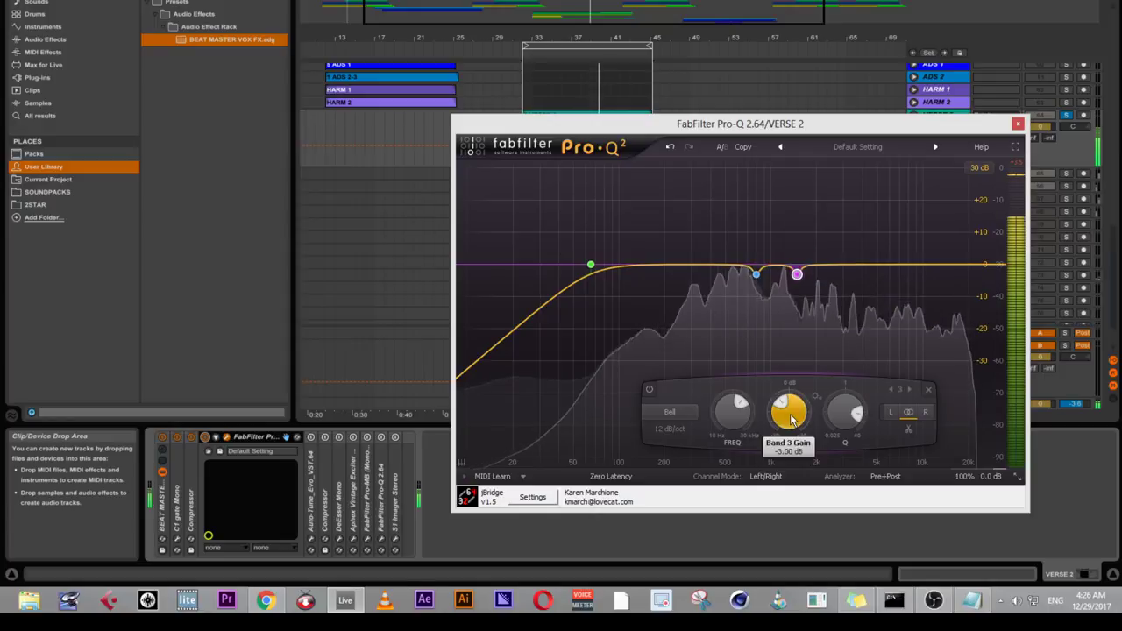
- Widen the third band's Q slightly and lower the second band's Q to about 2.6
drag(831, 415, 834, 444)
double_click(756, 274)
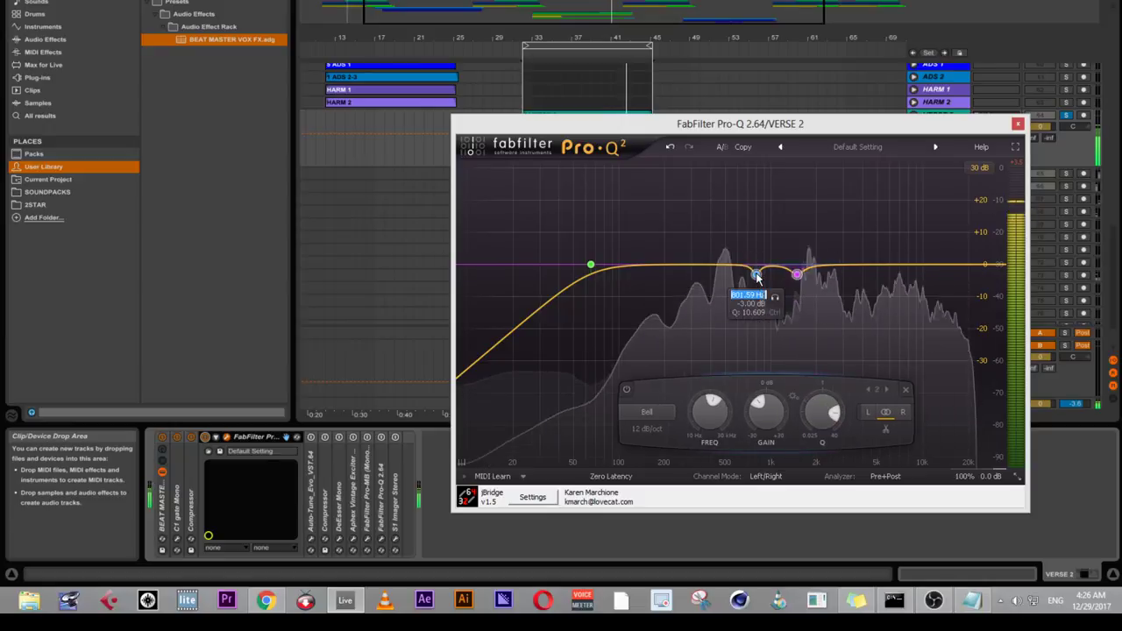
mouse_move(819, 427)
mouse_down()
mouse_move(817, 404)
mouse_move(821, 414)
mouse_up()
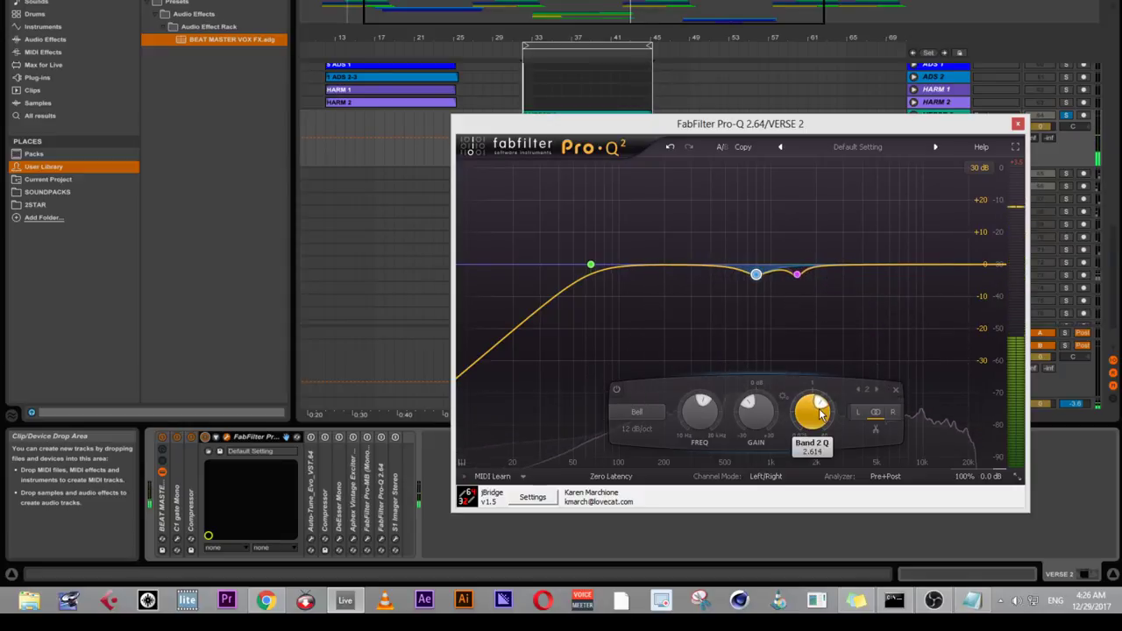
- Soften the low-cut band with a Q of about 0.445 and set its slope to 30 dB/oct after trying 36 dB/oct
click(592, 266)
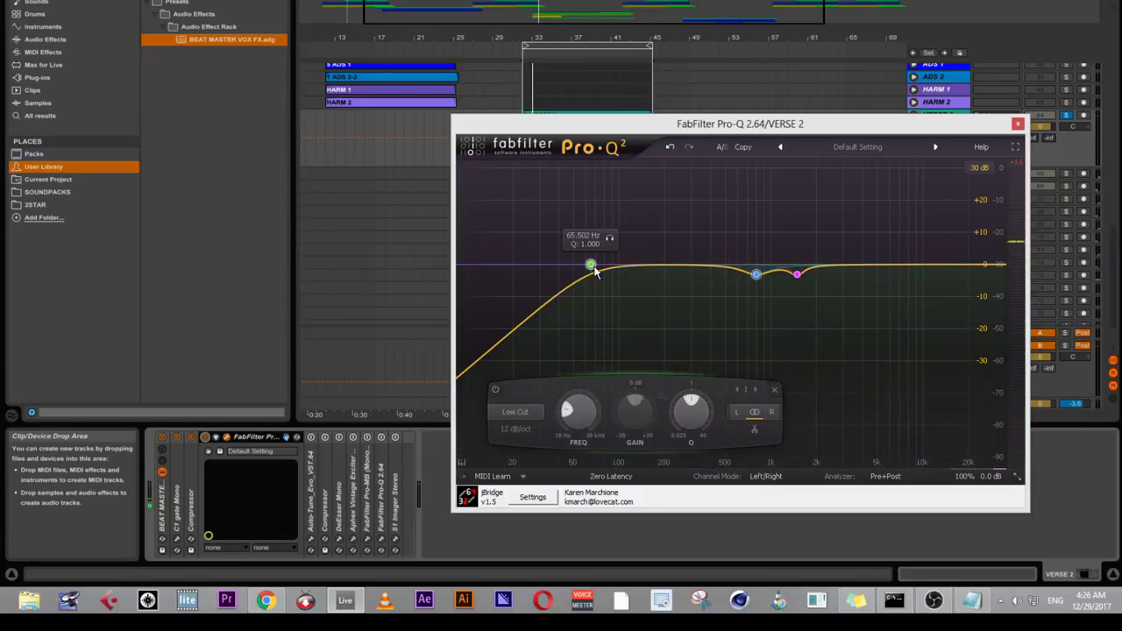
click(501, 428)
click(517, 518)
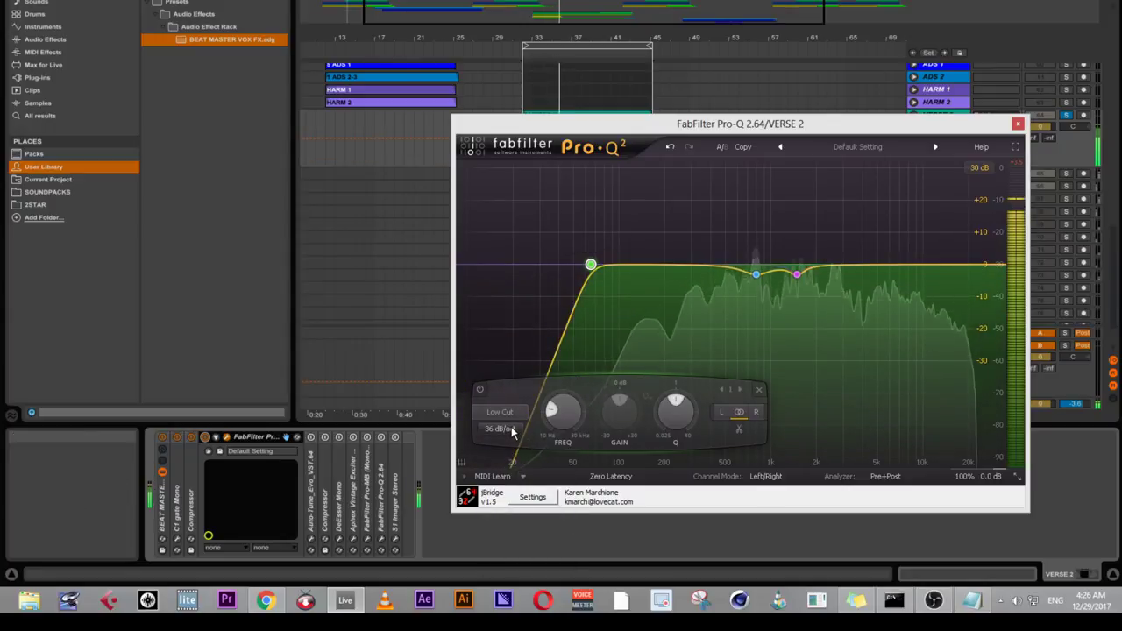
mouse_move(553, 407)
mouse_down()
mouse_move(557, 416)
mouse_move(555, 404)
mouse_up()
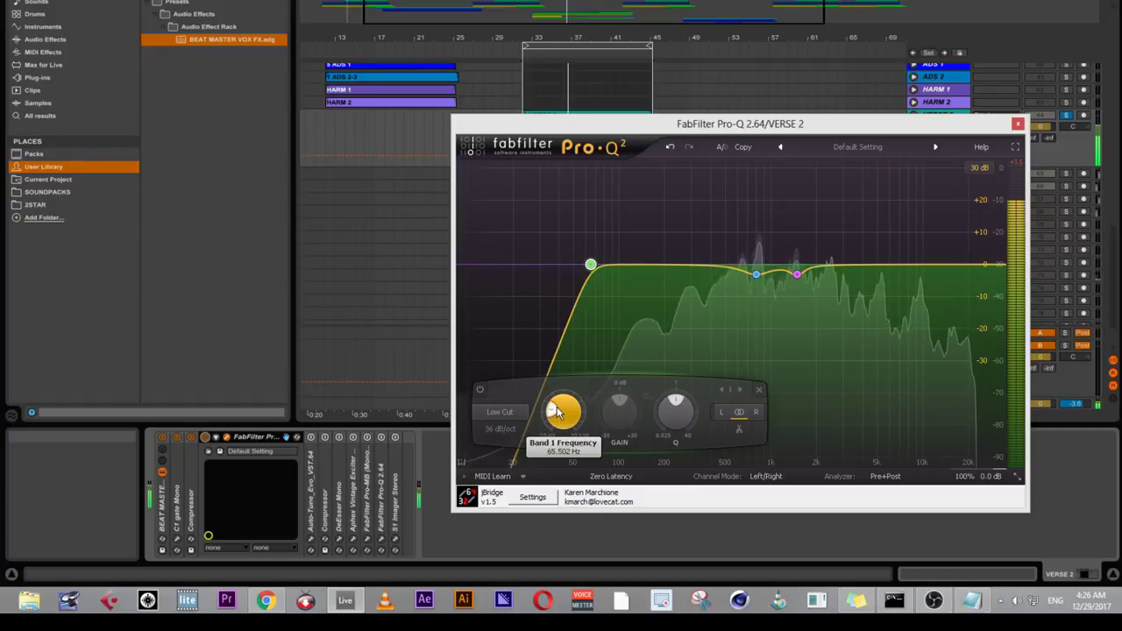
drag(674, 402, 666, 406)
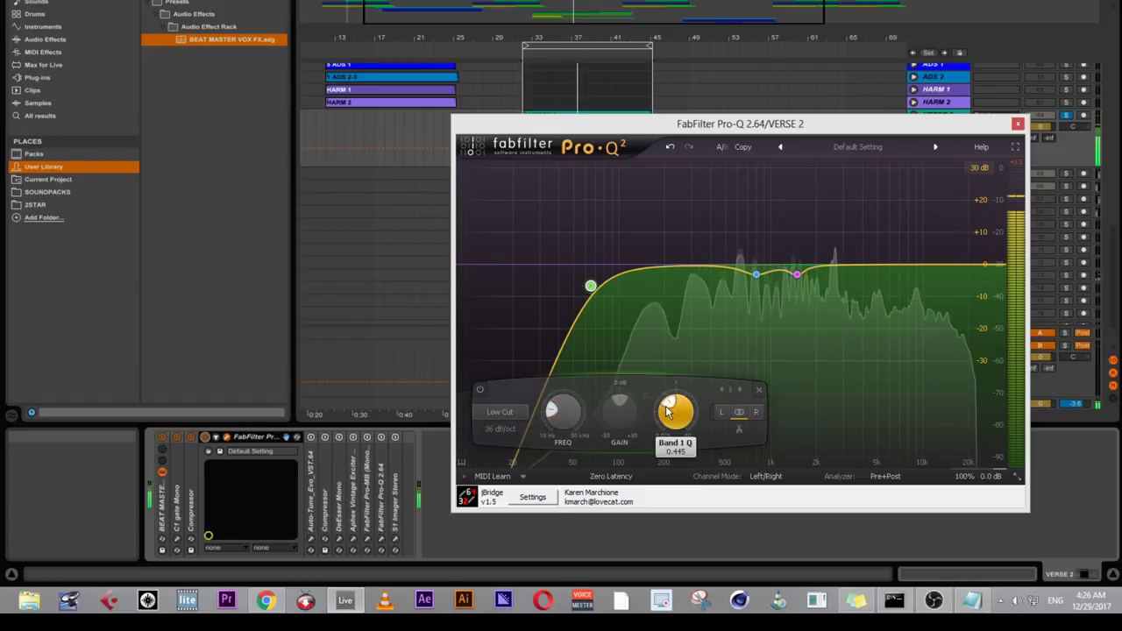
click(500, 428)
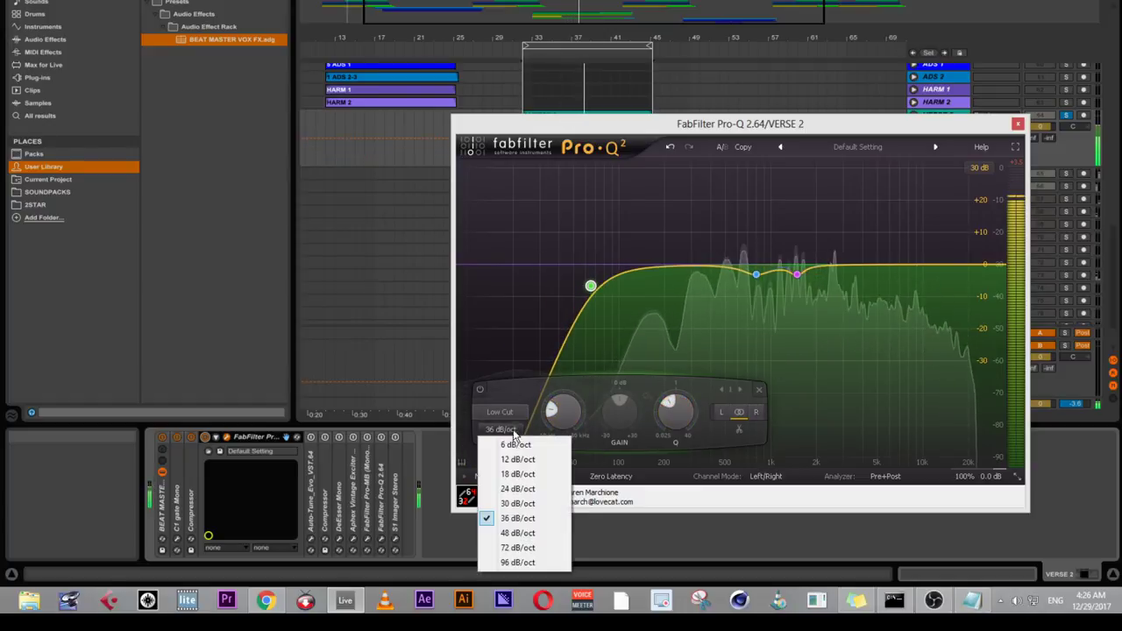
click(523, 503)
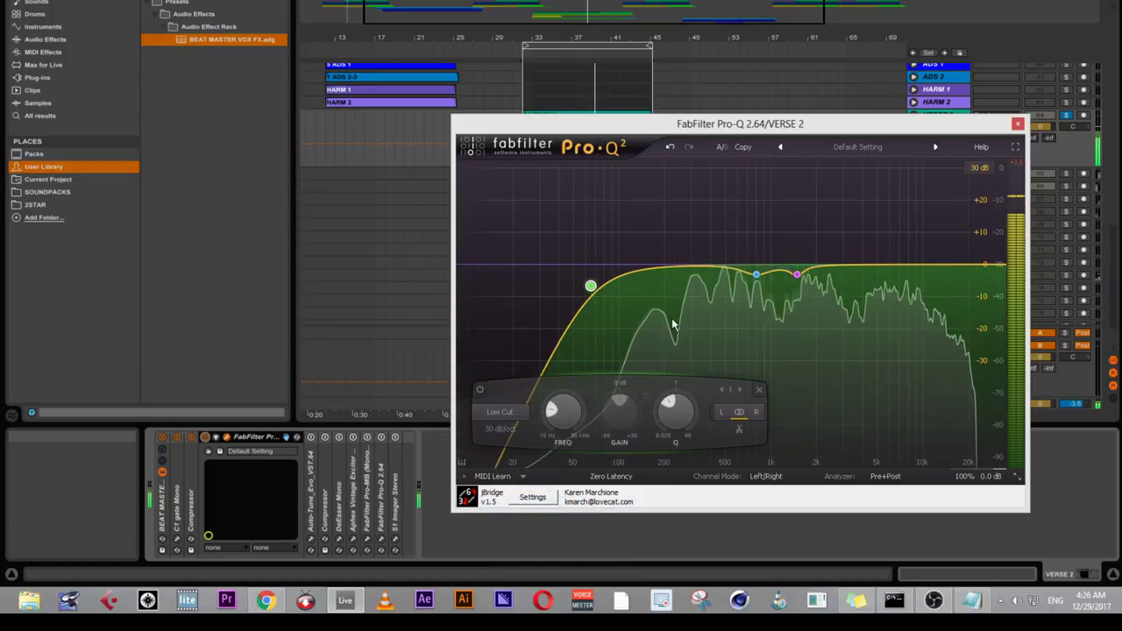
- Compare the vocal with the first Pro-Q 2 bypassed and active, leave it on and close its window
click(204, 437)
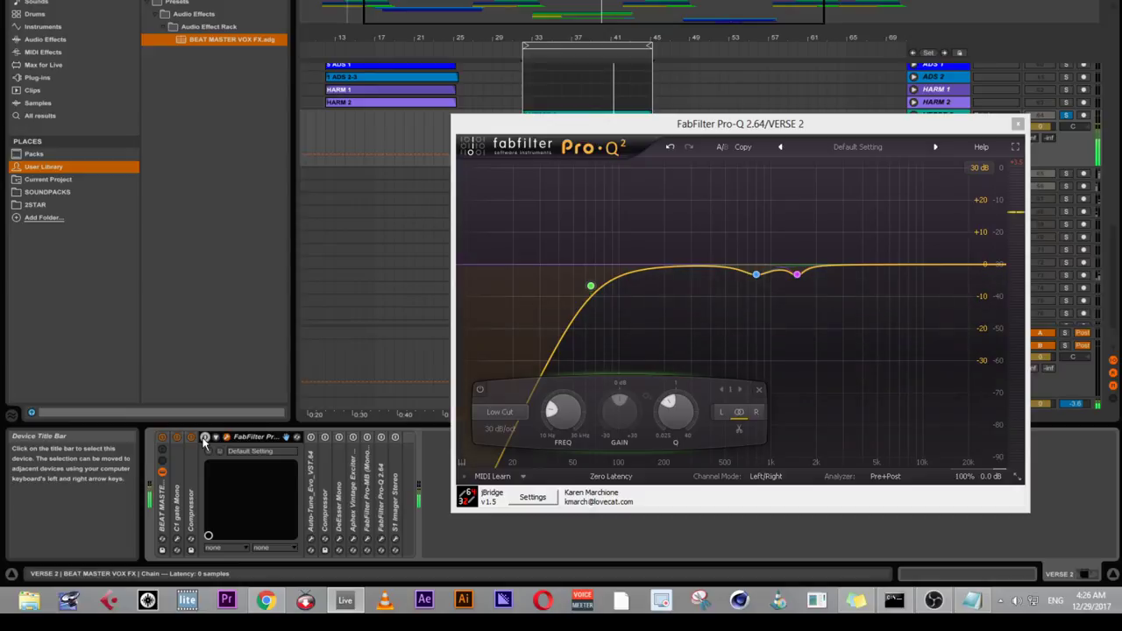
click(204, 438)
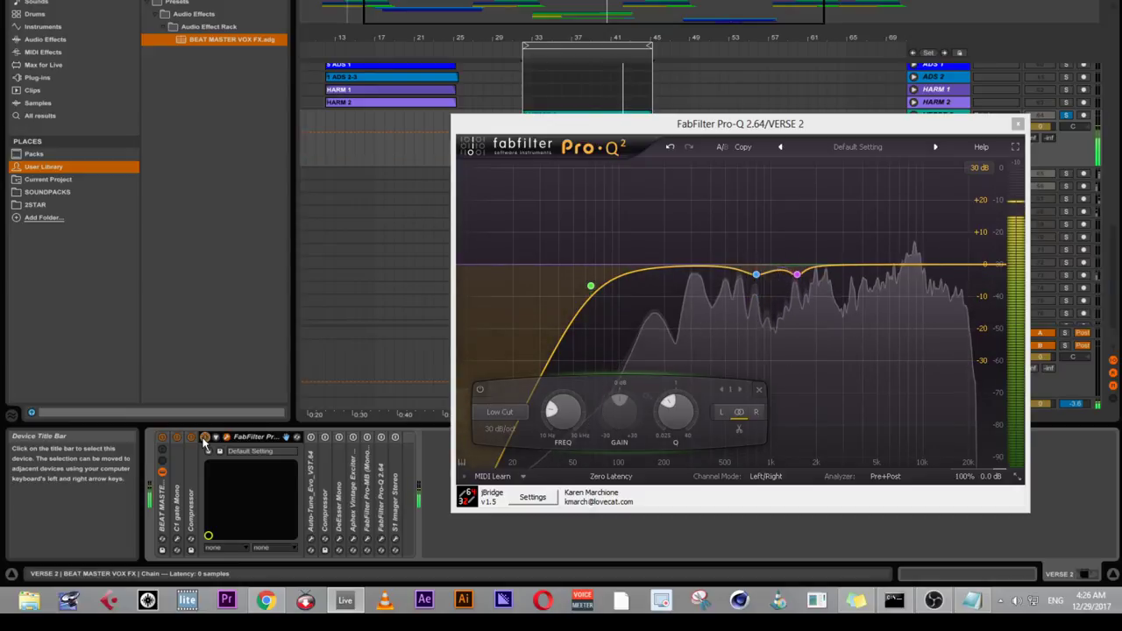
click(204, 438)
click(204, 438)
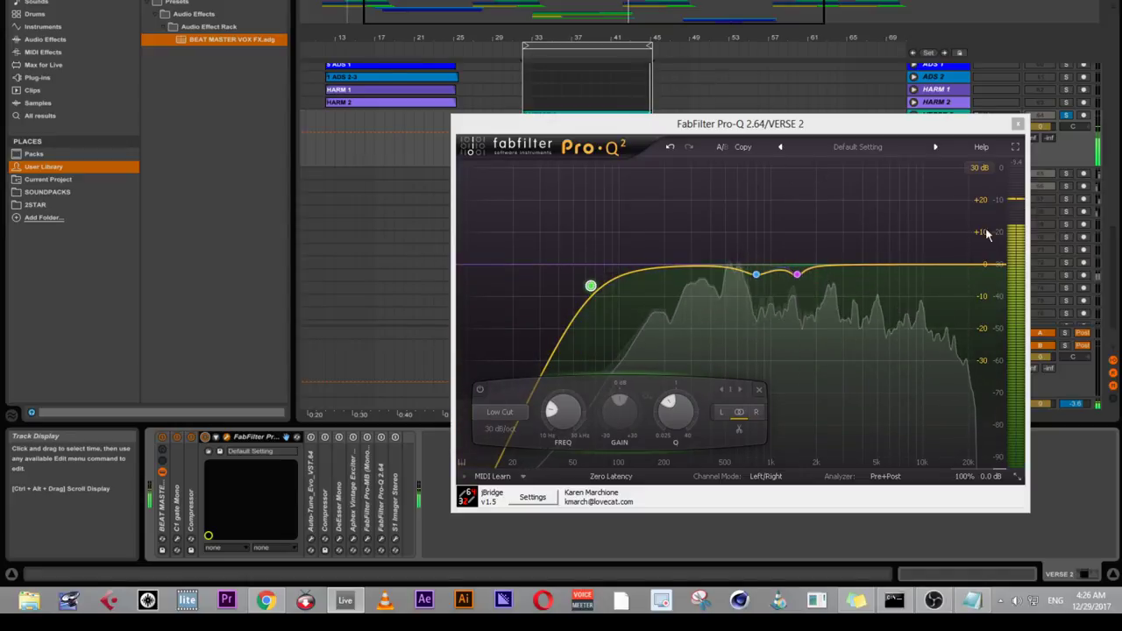
click(1016, 124)
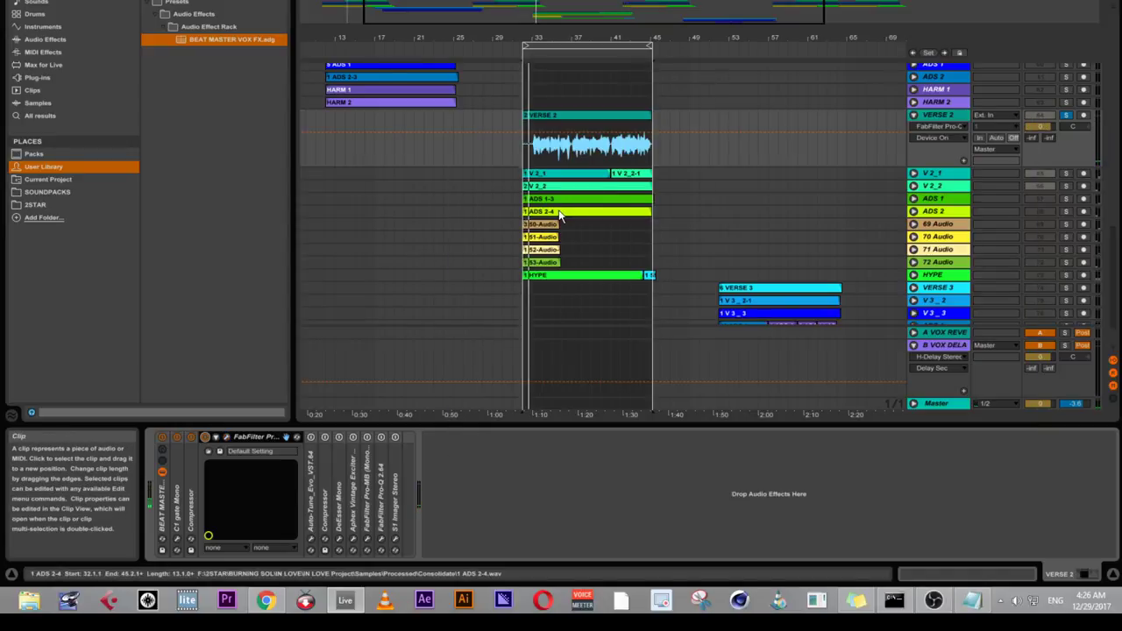
- Solo the PIANO track so it plays together with the verse 2 vocal
scroll(1037, 102, up, 5)
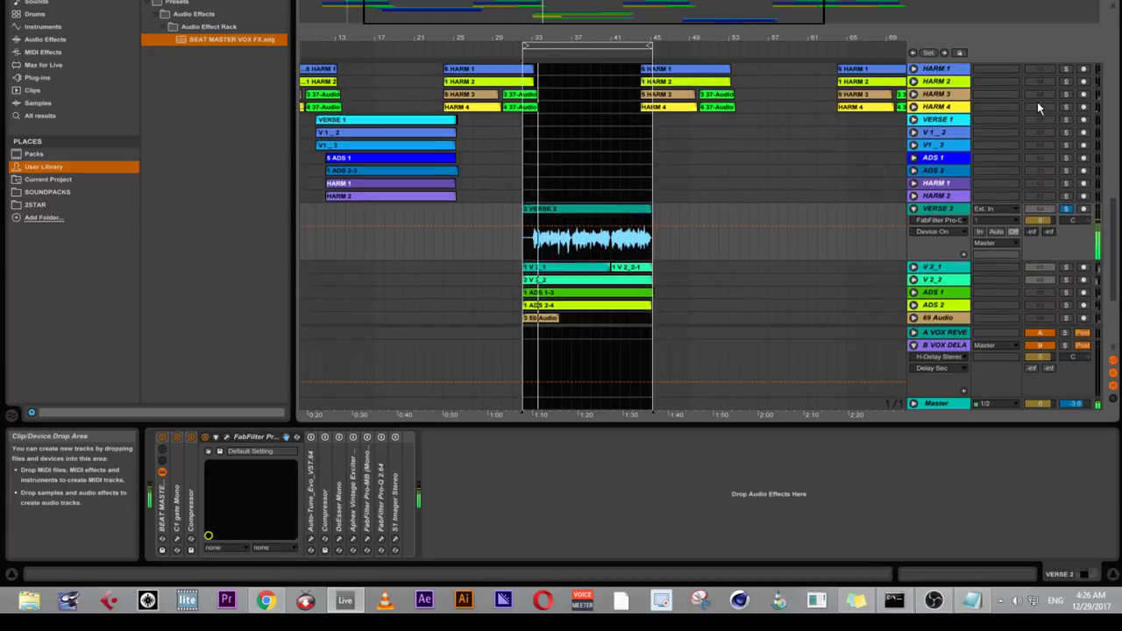
scroll(1040, 99, up, 10)
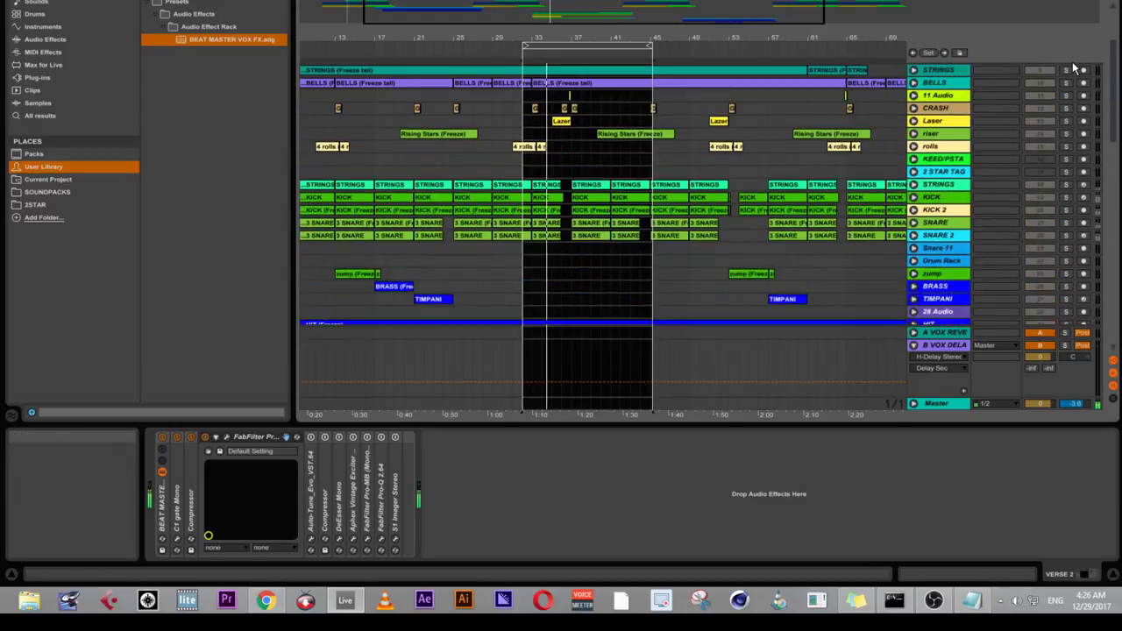
scroll(1043, 80, up, 3)
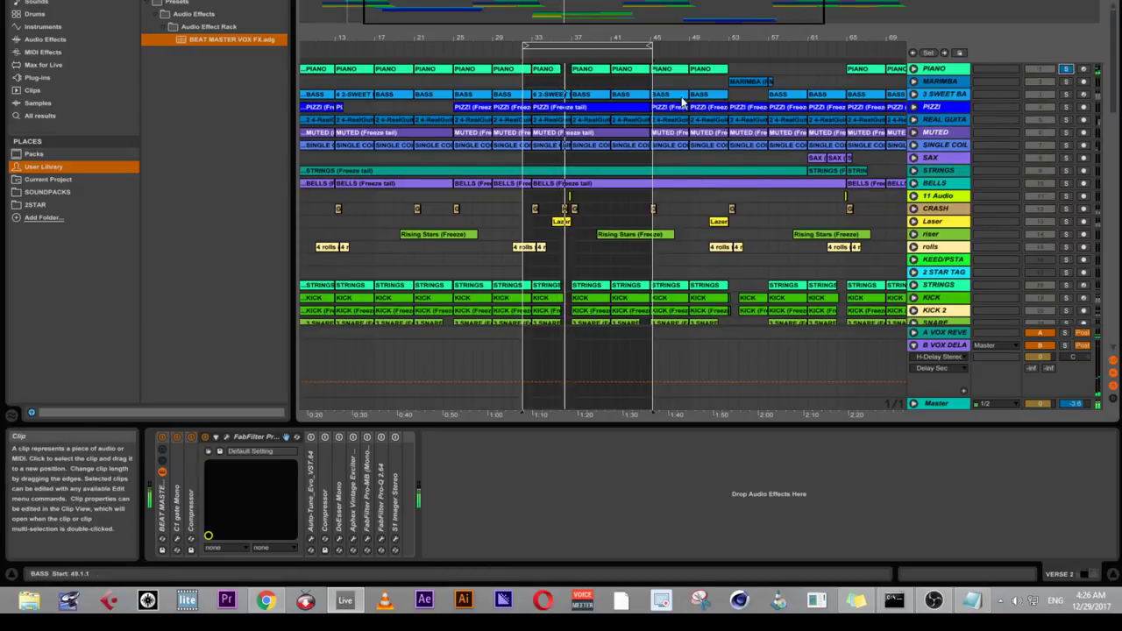
scroll(637, 111, down, 2)
scroll(588, 123, down, 10)
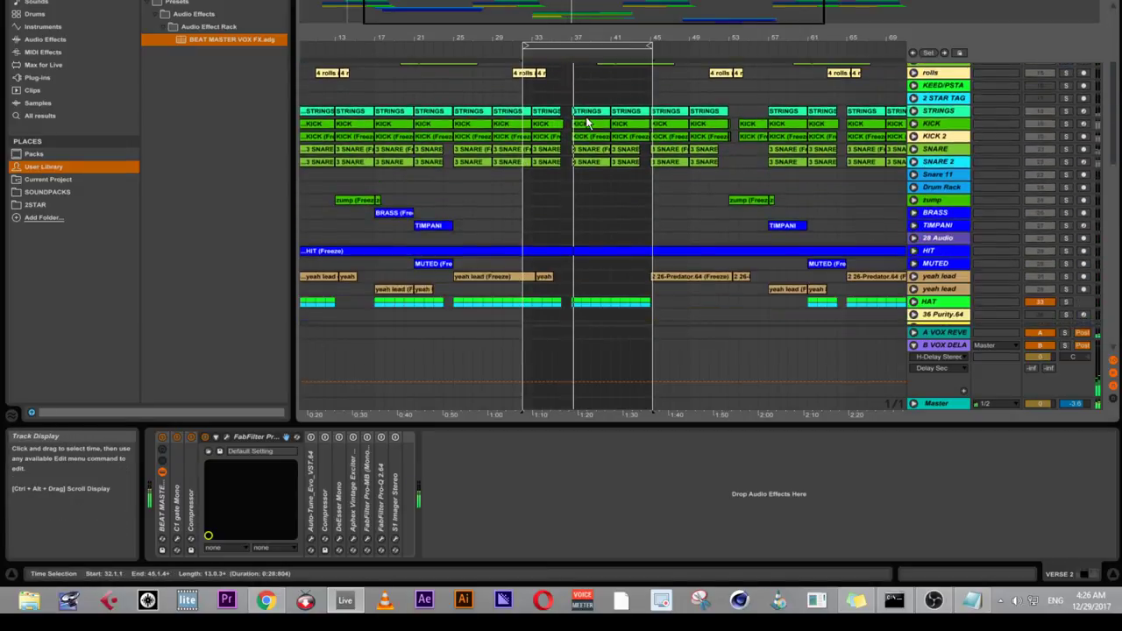
scroll(586, 215, down, 4)
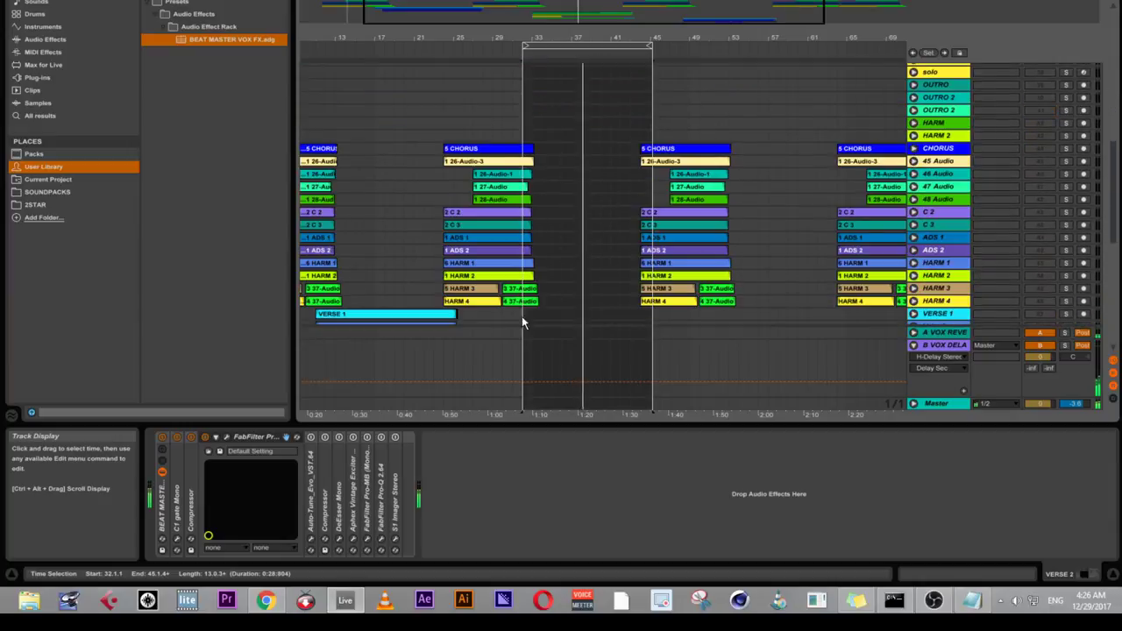
- Unfold Auto-Tune Evo in the vocal rack, open its plug-in window and set the input type to Low Male
double_click(312, 484)
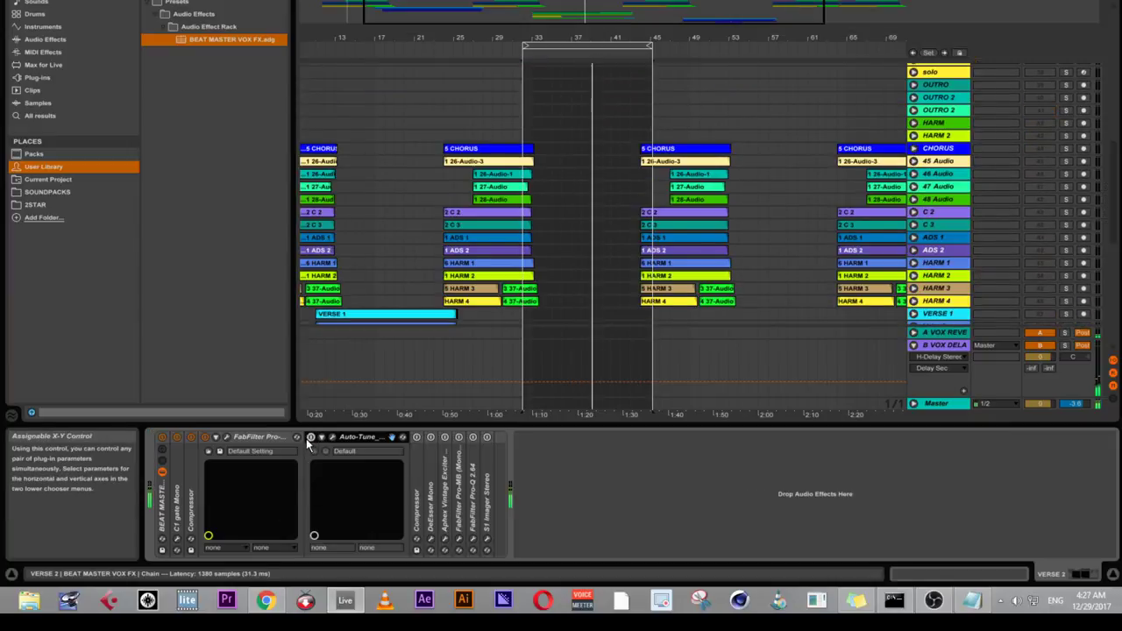
click(331, 436)
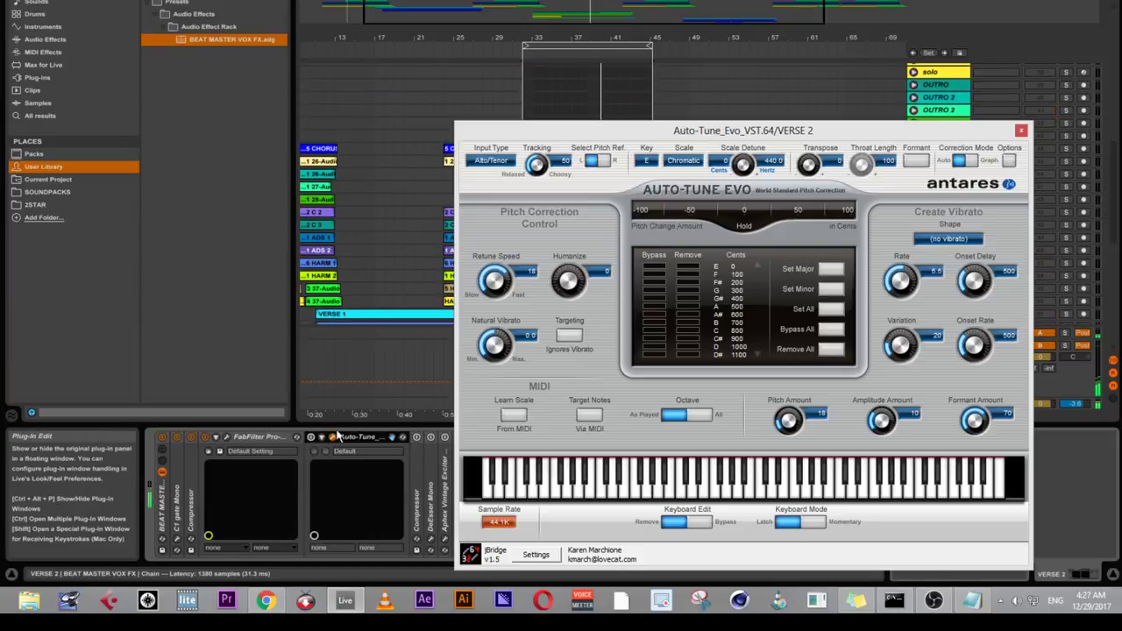
click(492, 163)
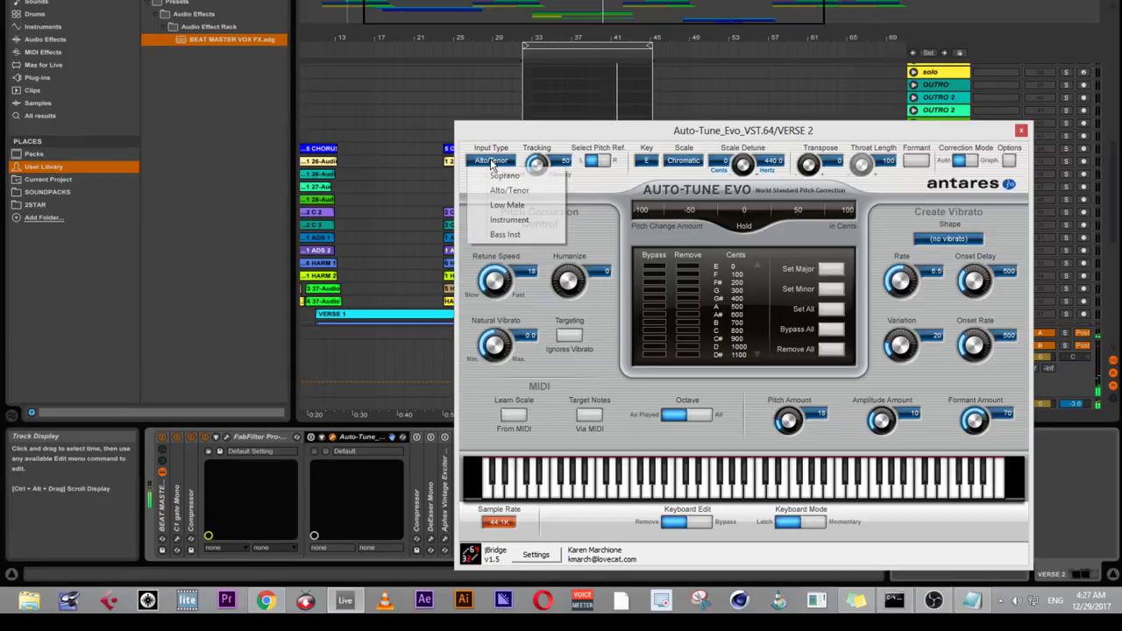
click(499, 205)
drag(523, 127, 559, 133)
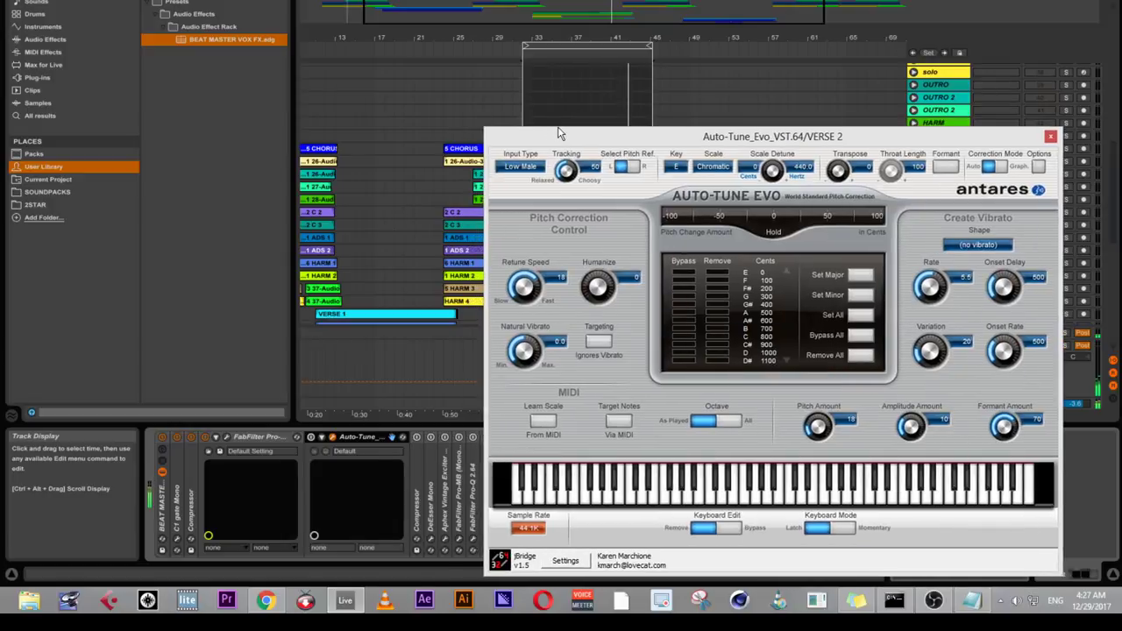
- Set Auto-Tune's key to F and its scale to Major
click(672, 166)
click(677, 172)
click(682, 166)
click(714, 250)
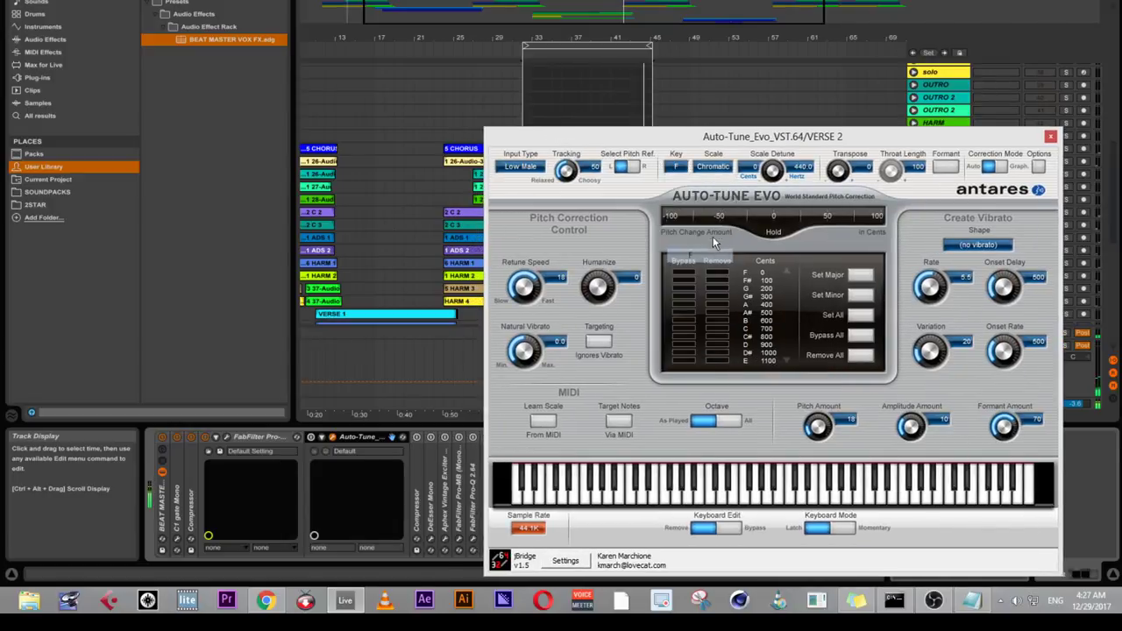
click(712, 167)
click(773, 163)
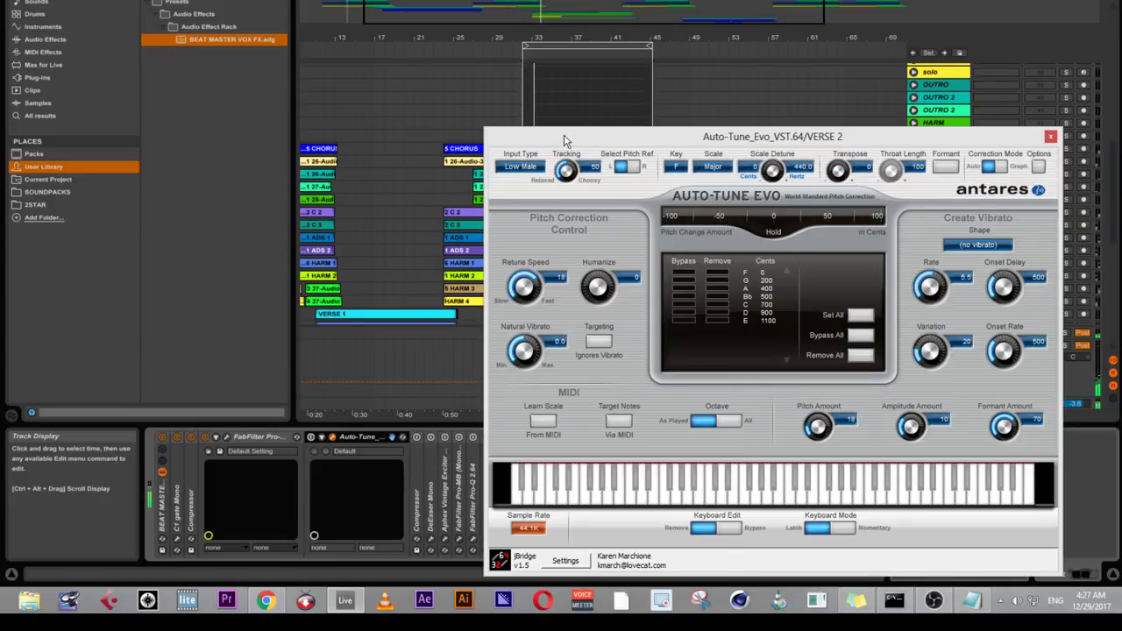
- Activate the Auto-Tune Evo device on the verse 2 vocal
mouse_move(678, 139)
mouse_down()
mouse_move(672, 129)
mouse_move(682, 141)
mouse_up()
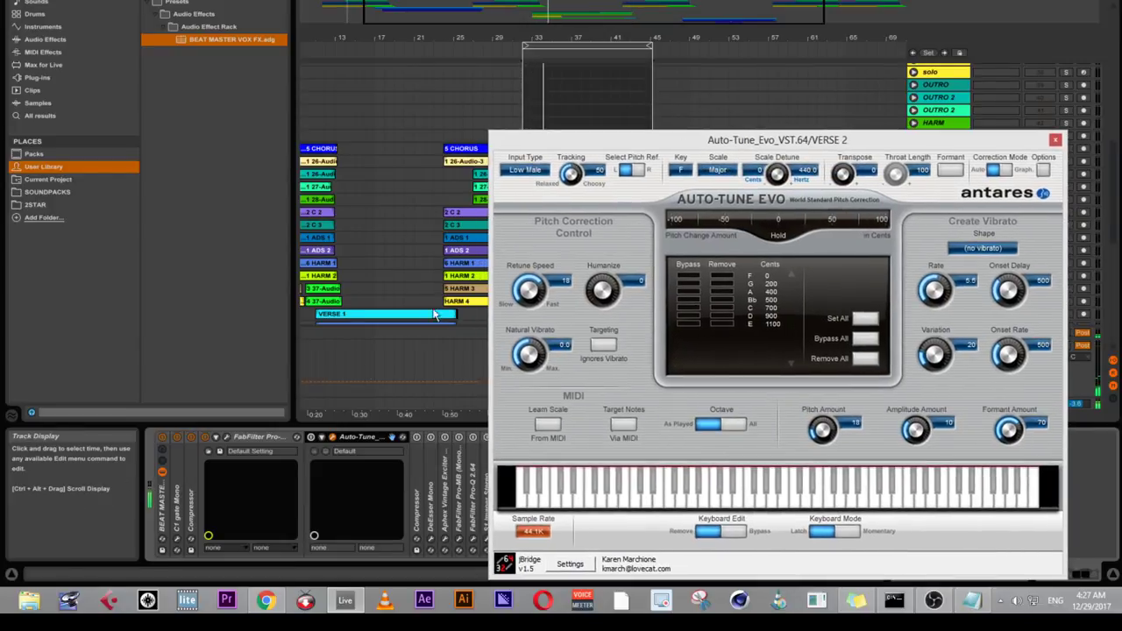
click(313, 443)
click(311, 437)
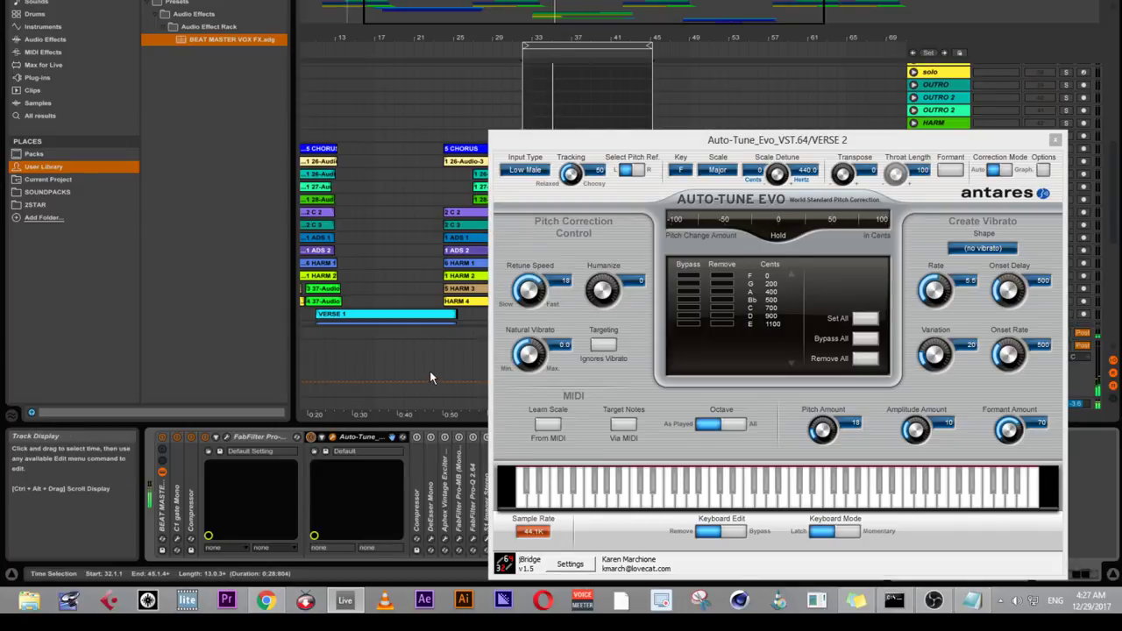
- Set Auto-Tune's Retune Speed to 58 after trying 0 and 7, and raise Humanize to about 50
drag(545, 292, 560, 230)
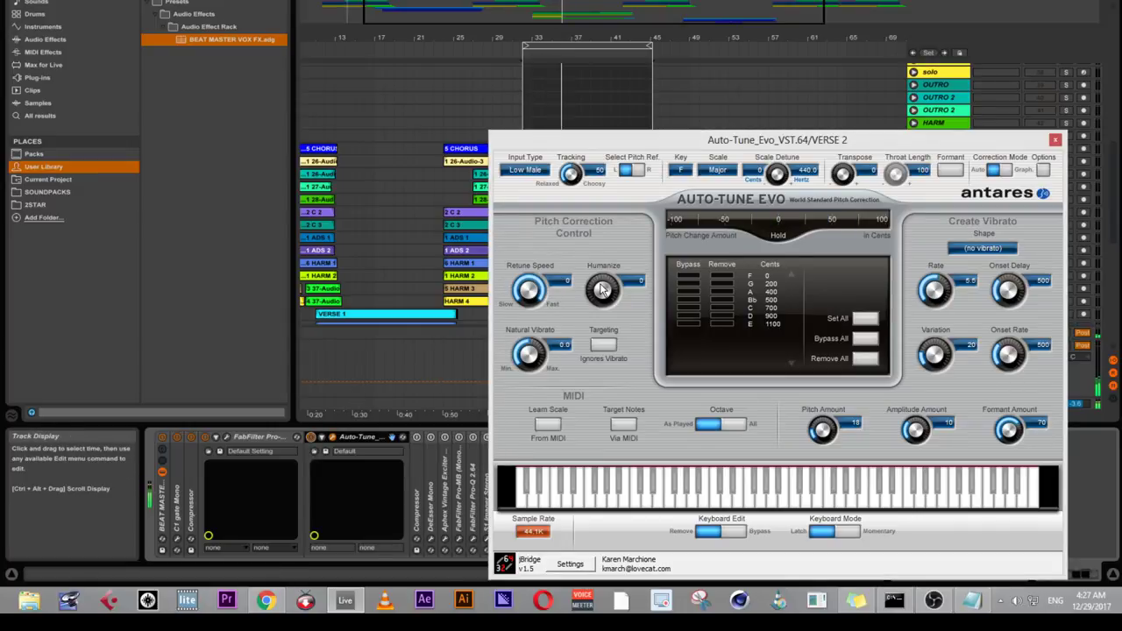
drag(621, 143, 703, 129)
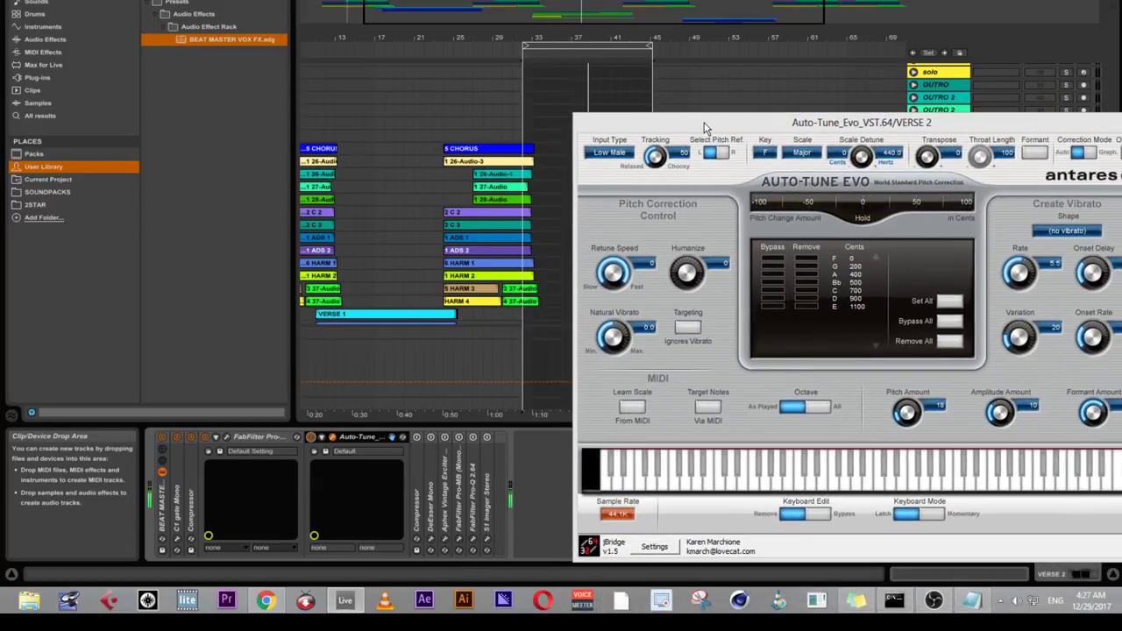
drag(703, 128, 637, 150)
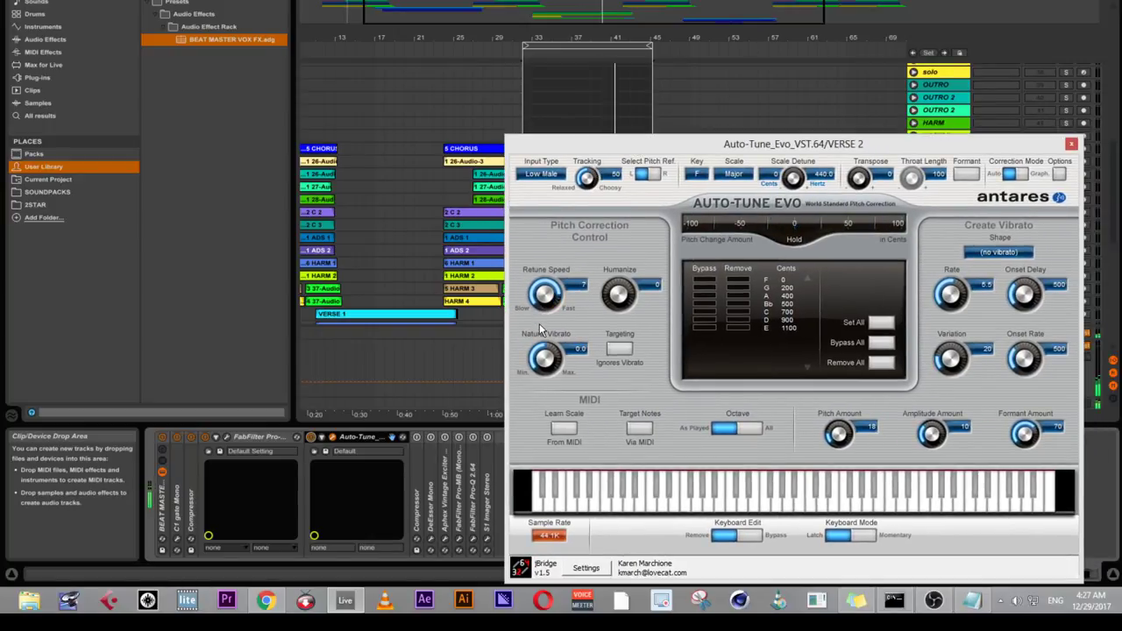
drag(538, 331, 536, 346)
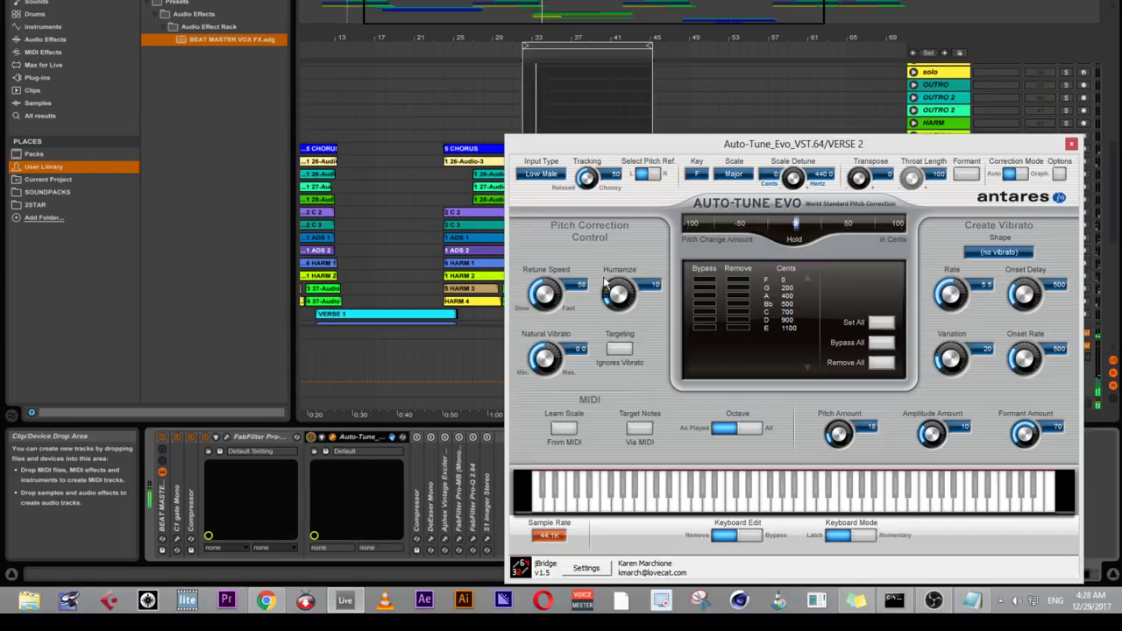
drag(606, 230, 603, 265)
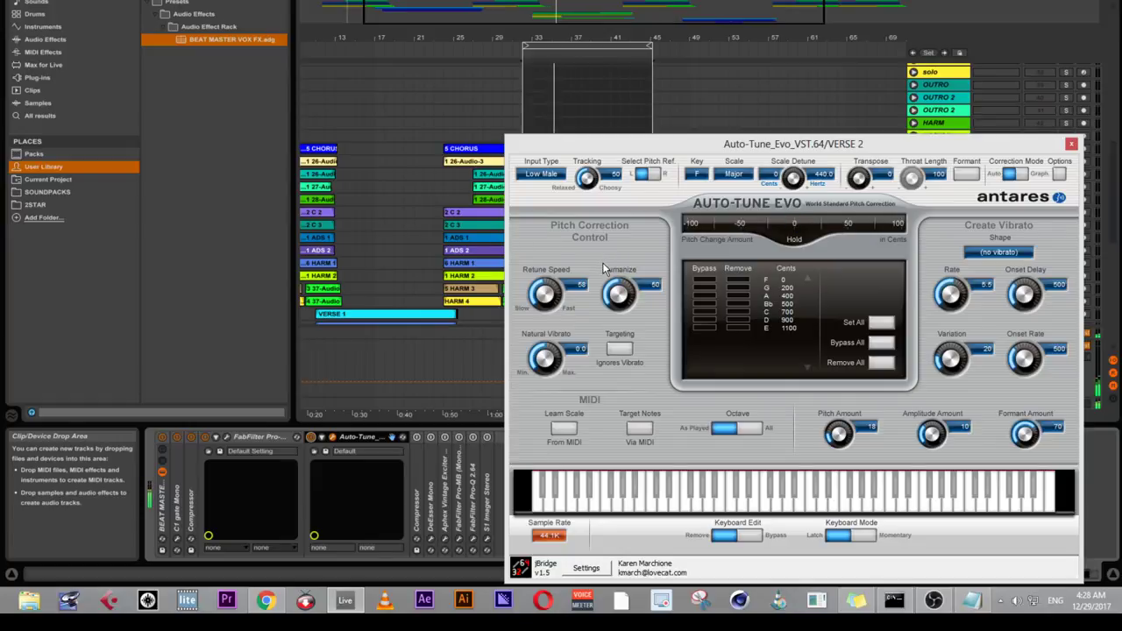
- Set Auto-Tune's input type to Alto/Tenor and Humanize to 20, and close its window
click(538, 180)
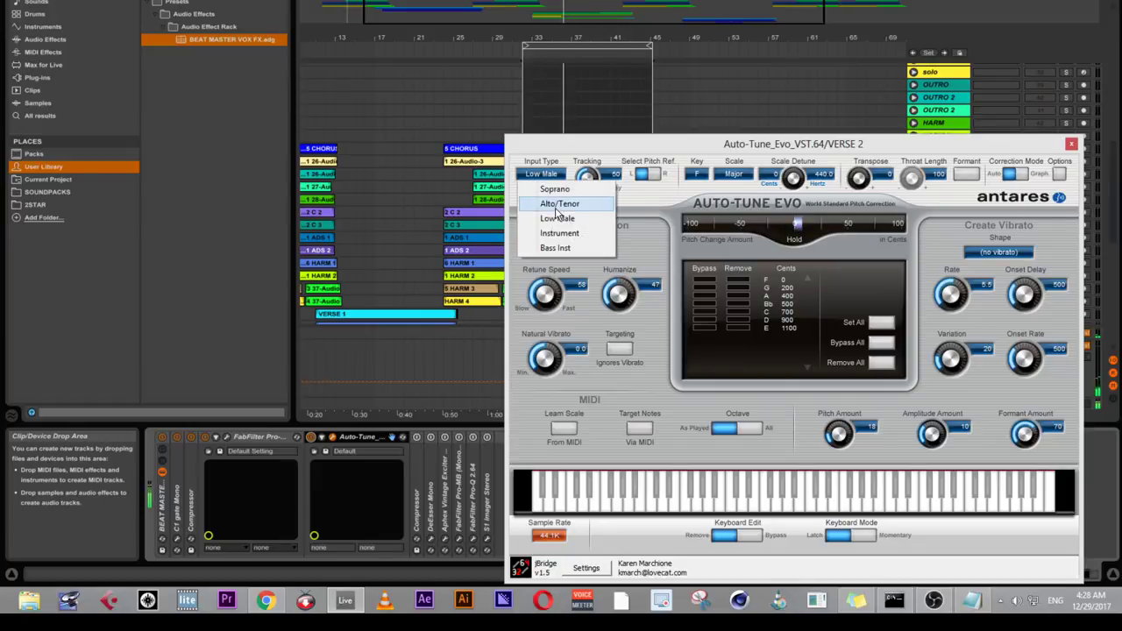
click(561, 205)
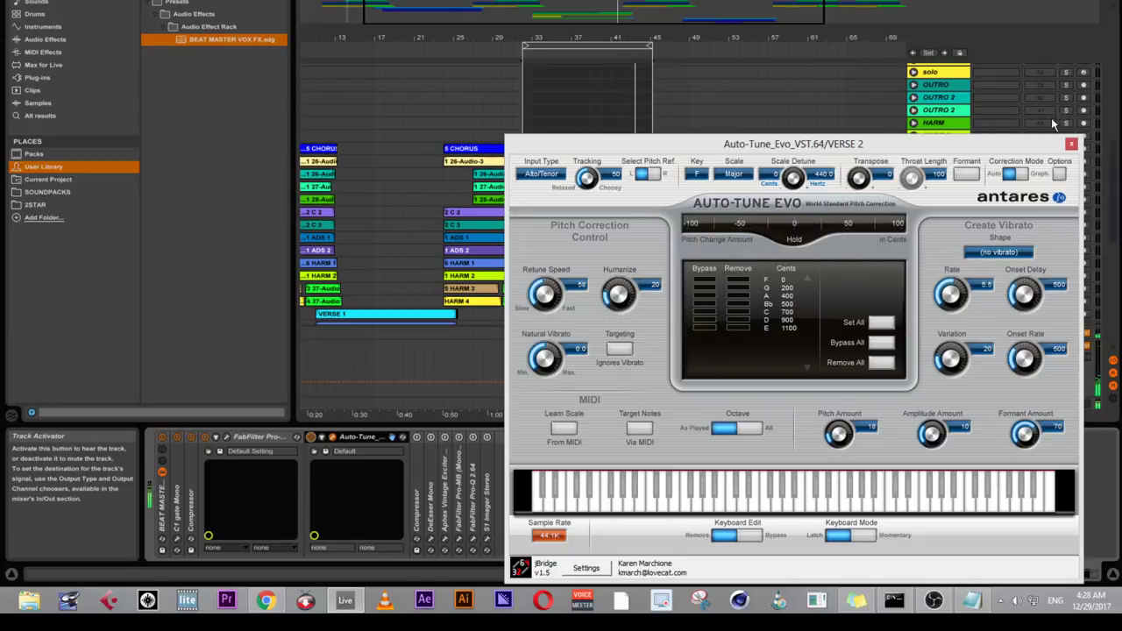
click(1070, 144)
- Fold the VERSE 2 track and solo the KICK and SNARE 2 tracks alongside it
scroll(1034, 149, down, 5)
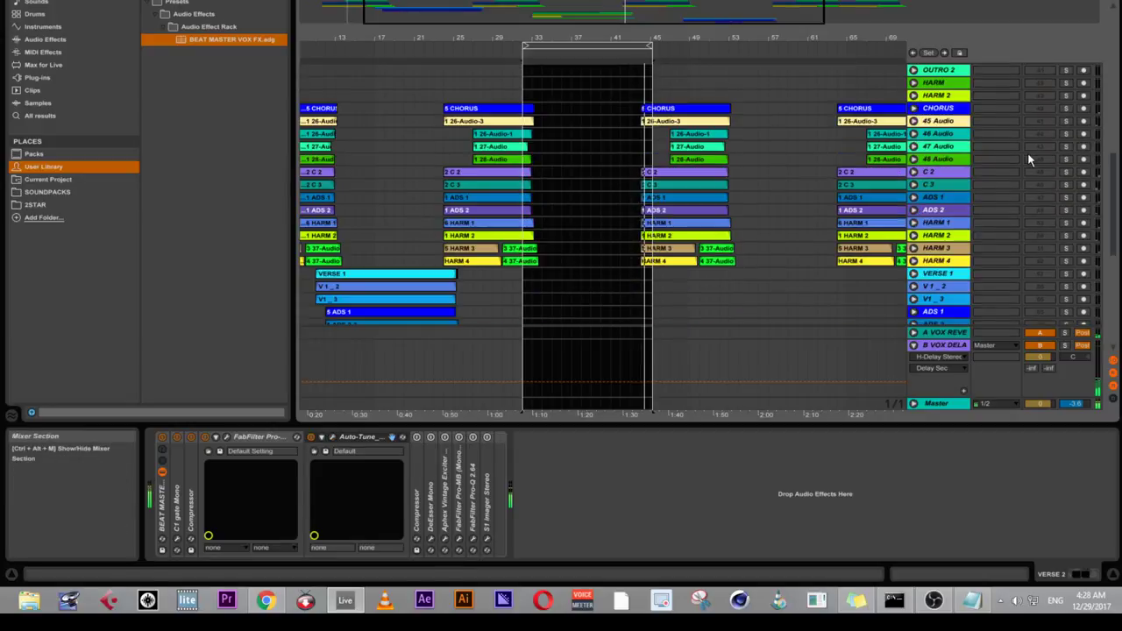
click(913, 216)
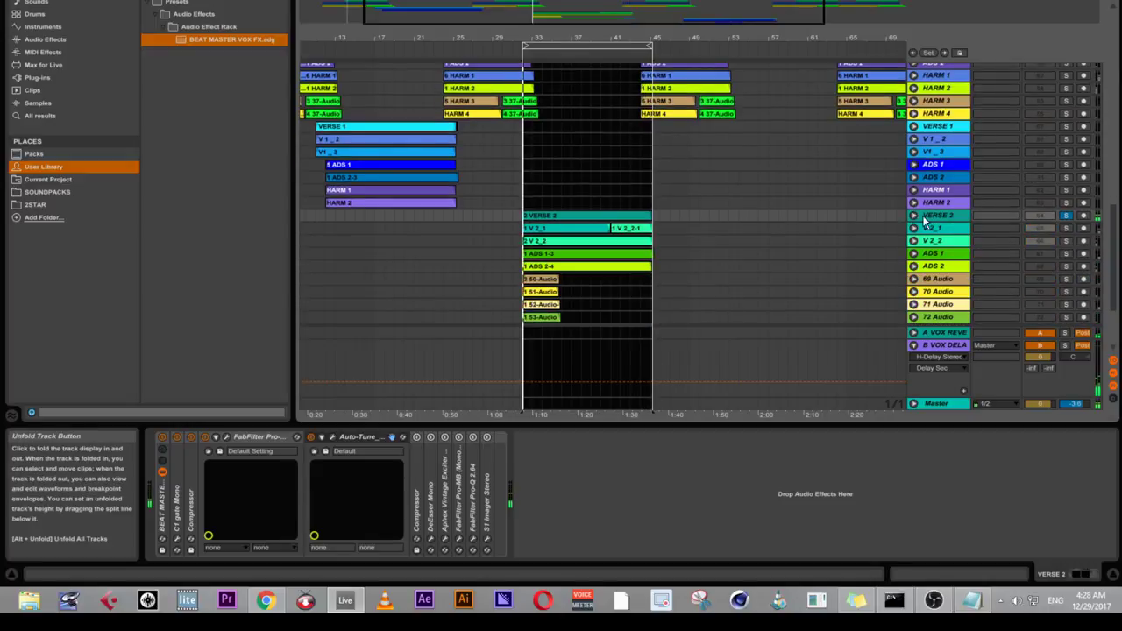
scroll(1043, 127, up, 6)
scroll(1043, 122, up, 8)
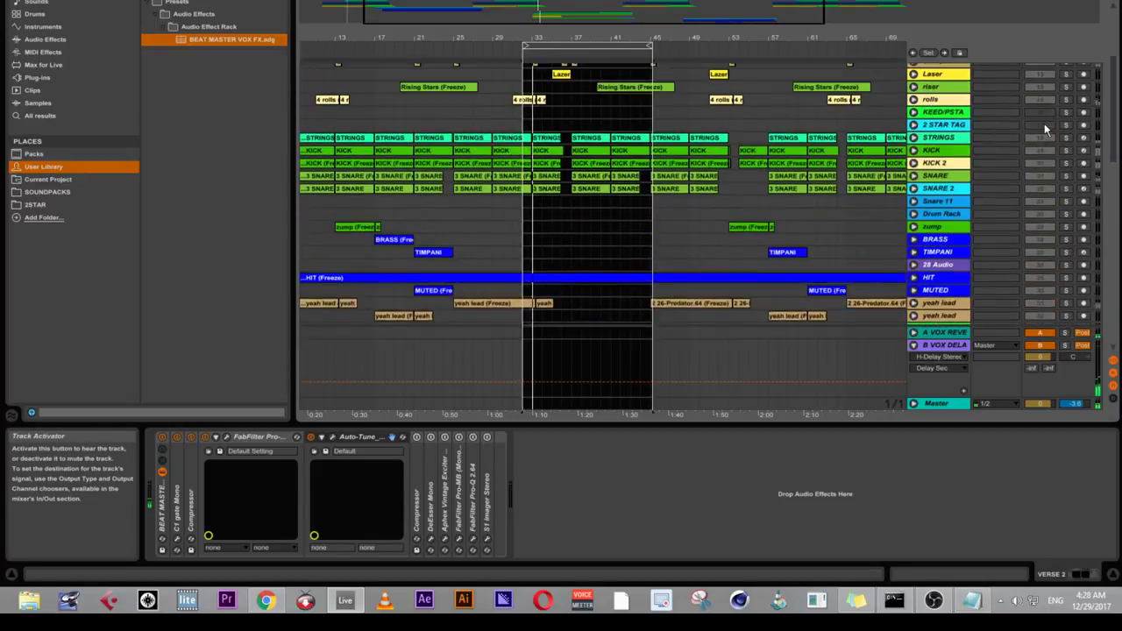
click(1068, 165)
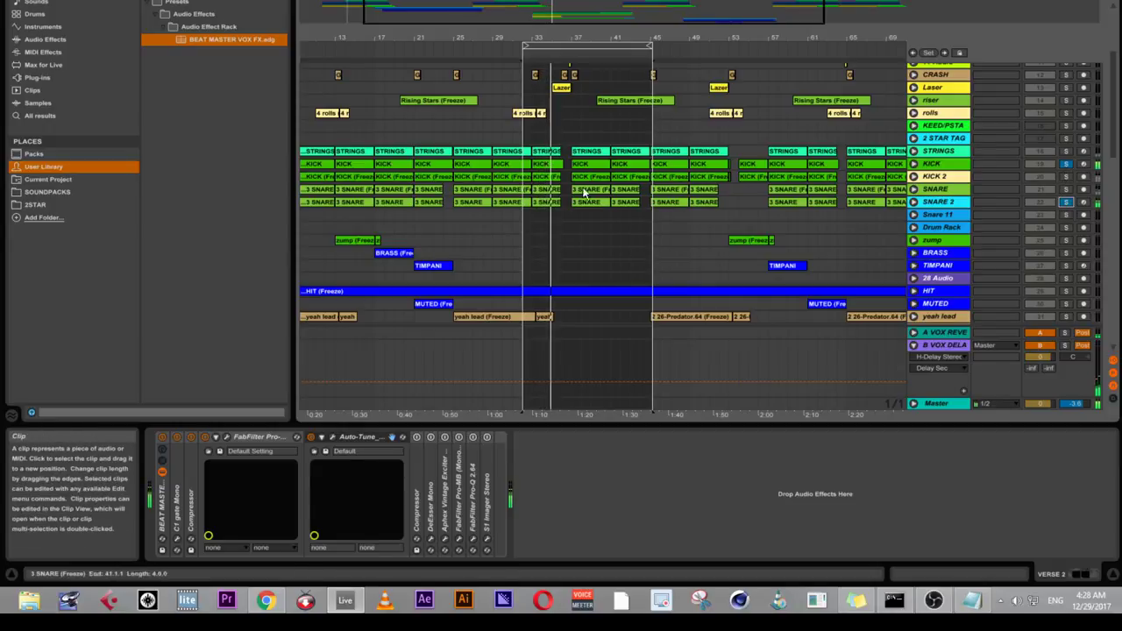
- Return to the VERSE 2 track and unfold it to show the vocal waveform
scroll(537, 171, down, 2)
scroll(537, 171, down, 12)
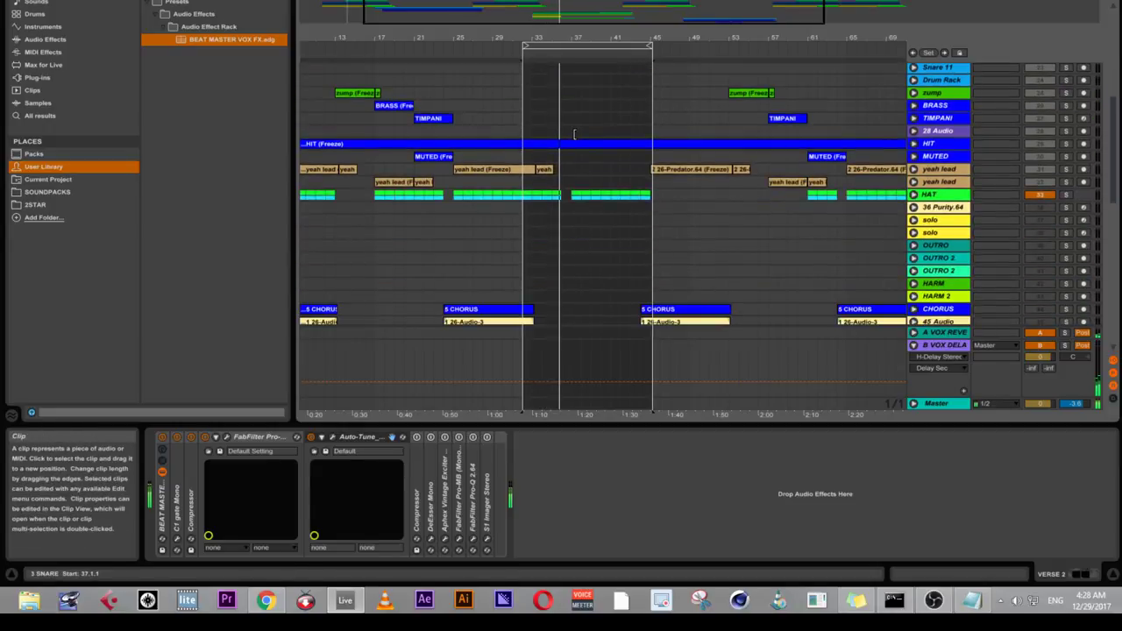
scroll(574, 135, down, 10)
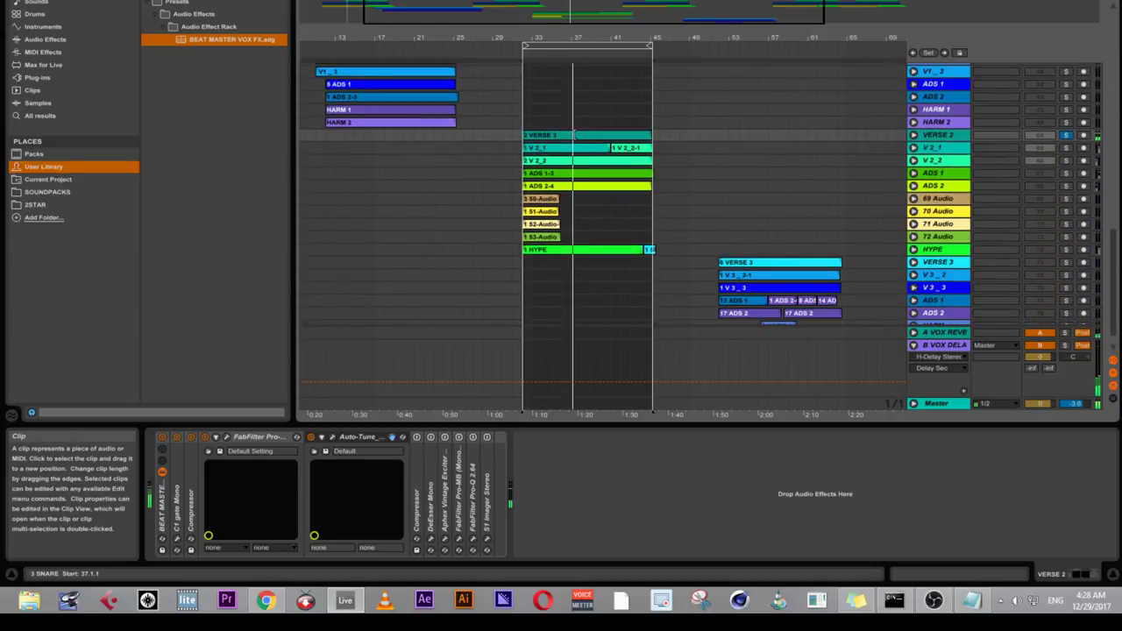
click(913, 135)
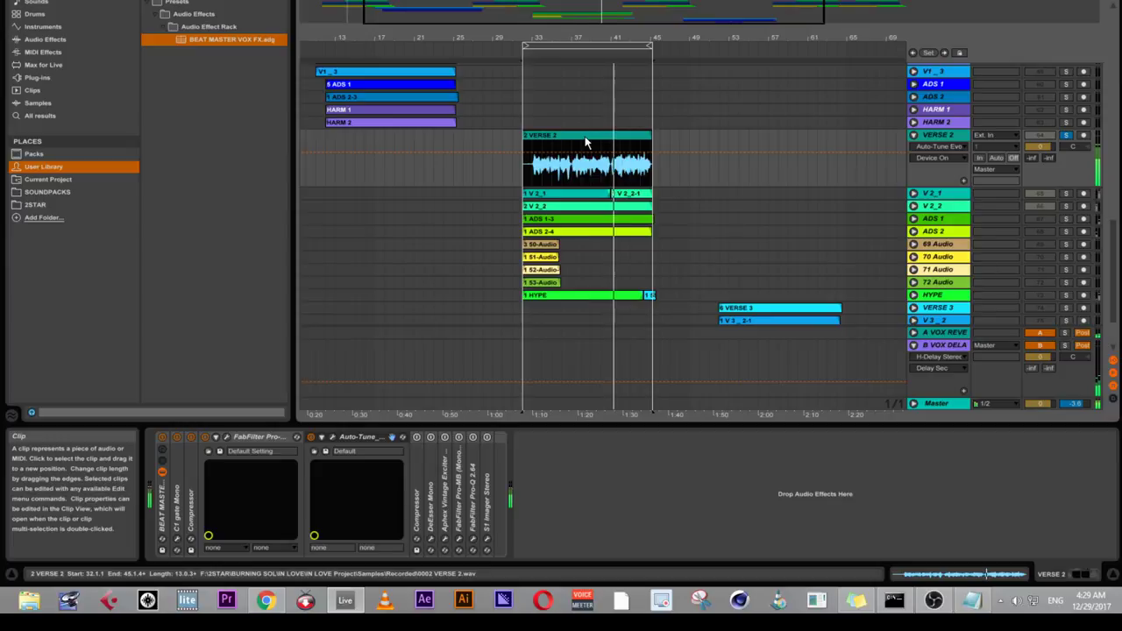
- Unfold the Compressor that follows Auto-Tune in the rack and set its output gain to 0 dB
double_click(422, 482)
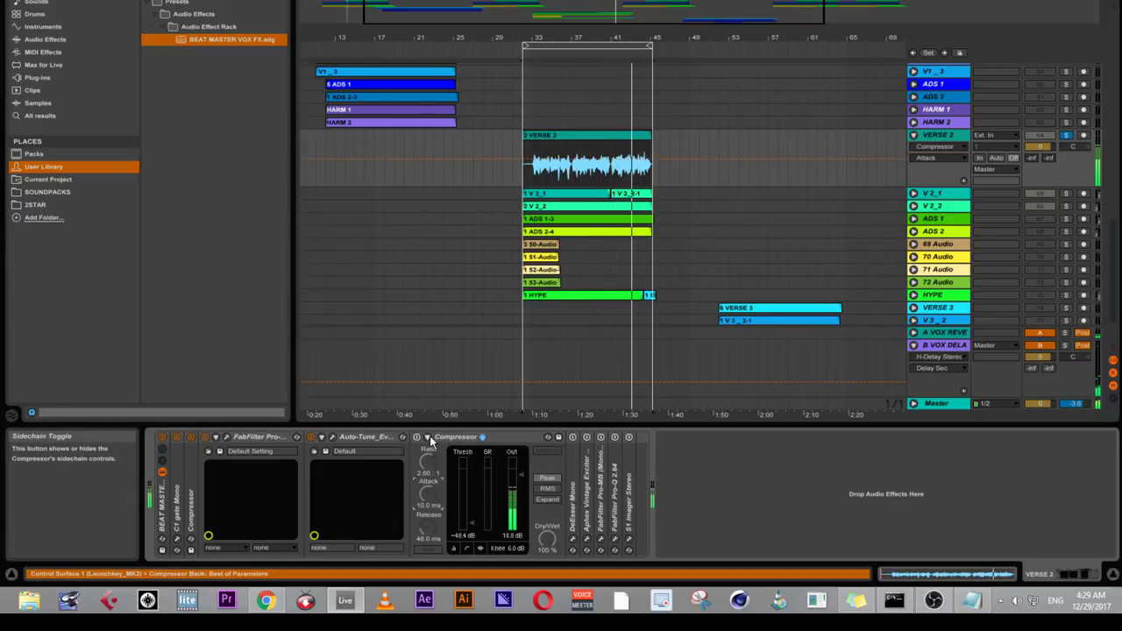
click(512, 535)
text(0)
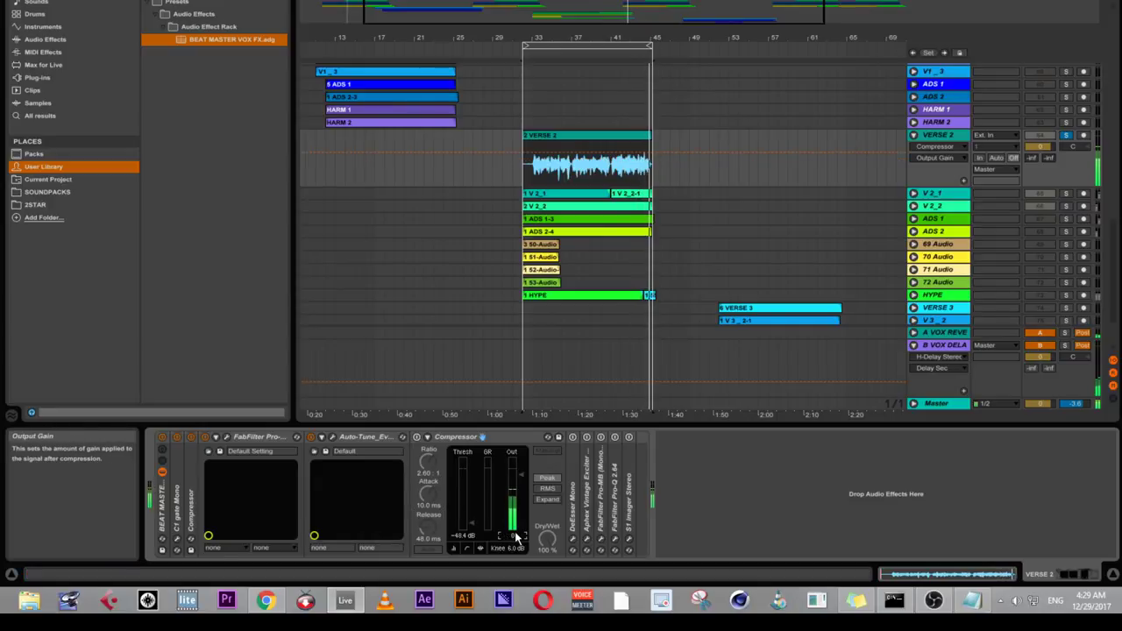
key(Return)
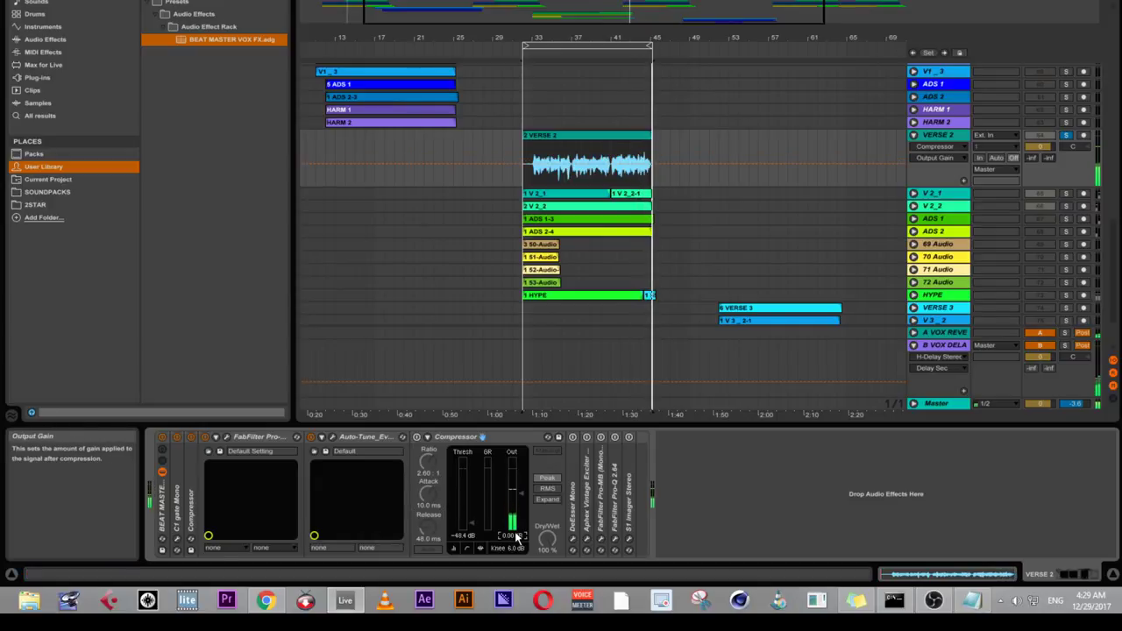
- Activate this Compressor and reset its threshold to 0 dB
click(417, 437)
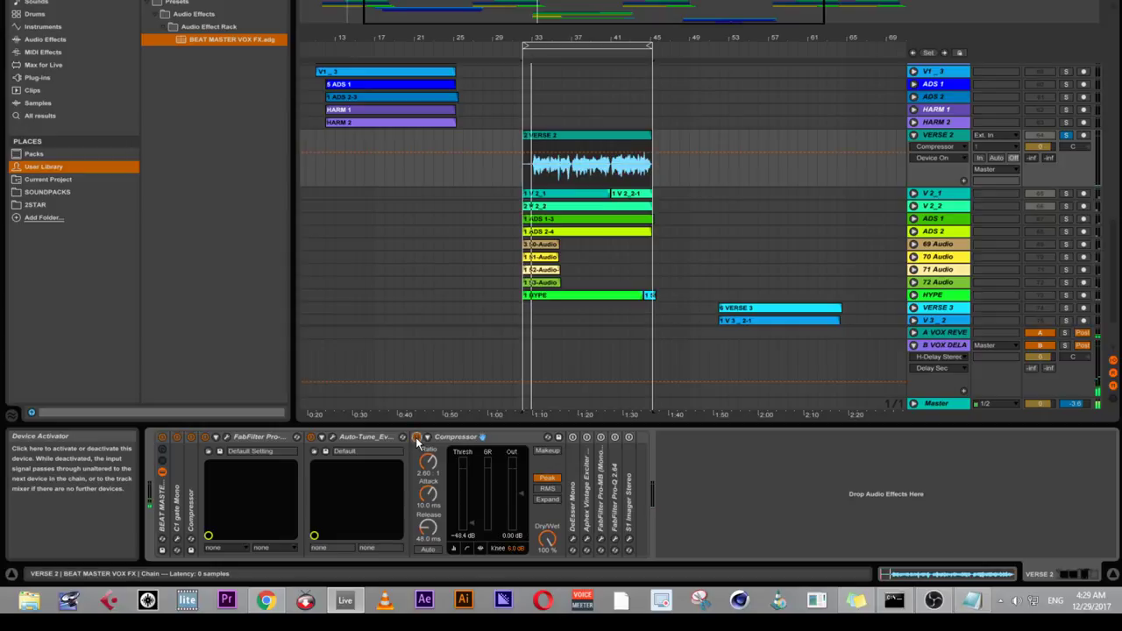
click(465, 536)
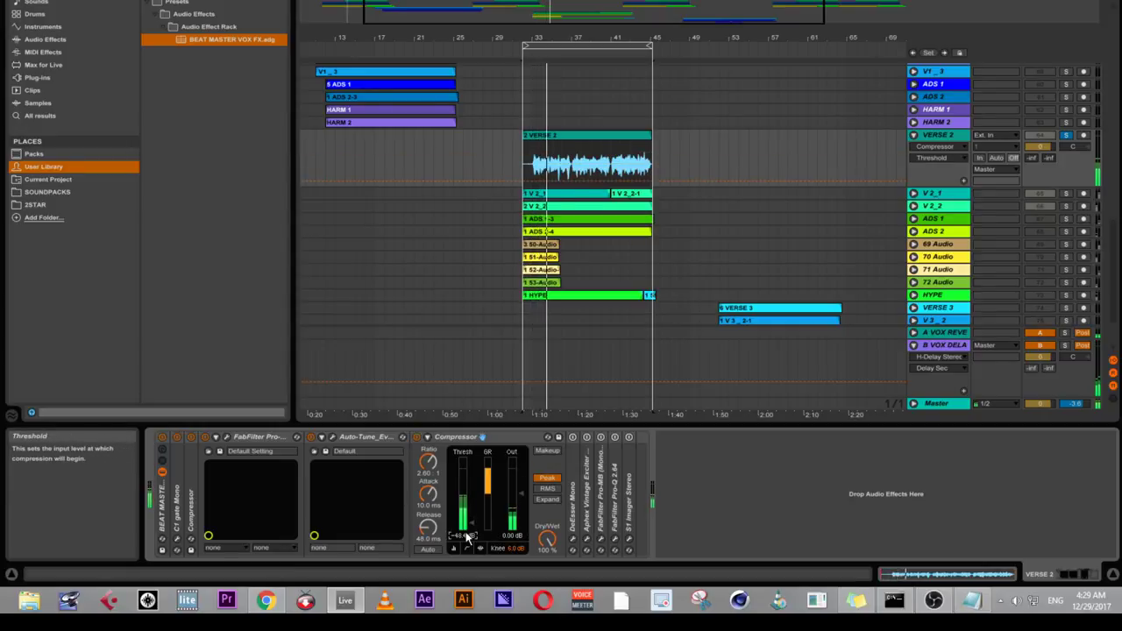
key(Delete)
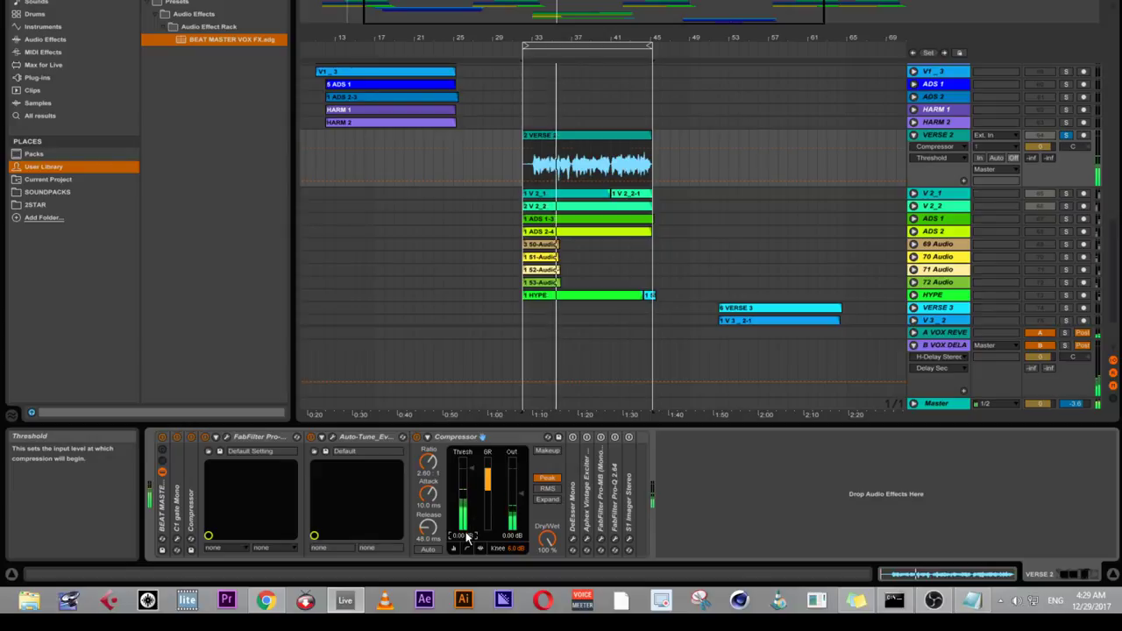
- Switch the Compressor to its activity view and enable auto release
click(466, 548)
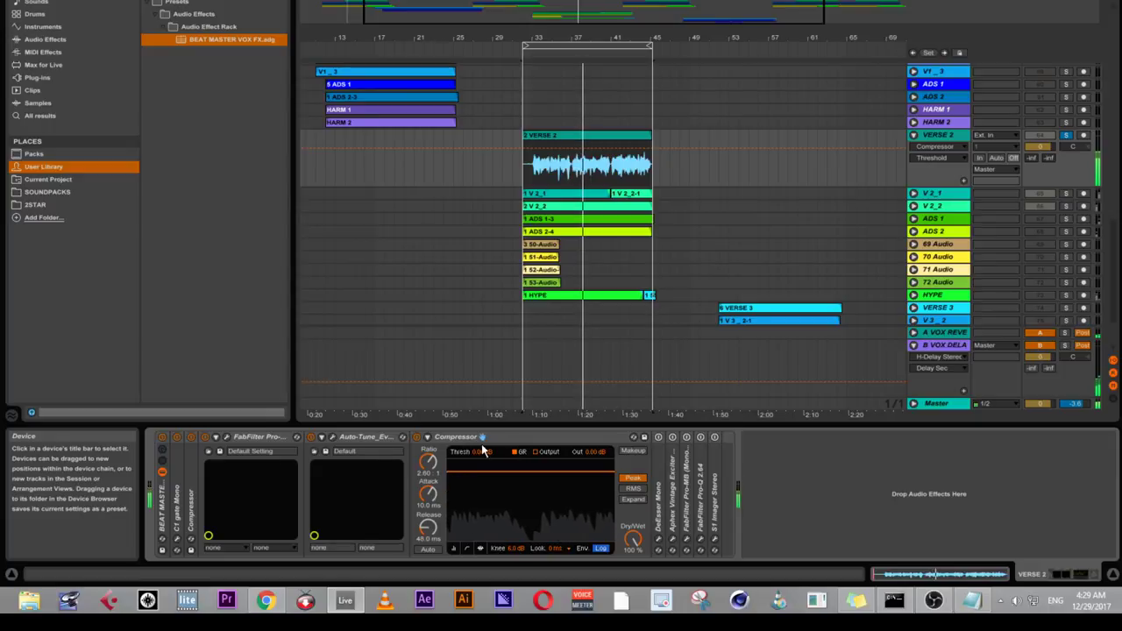
click(428, 548)
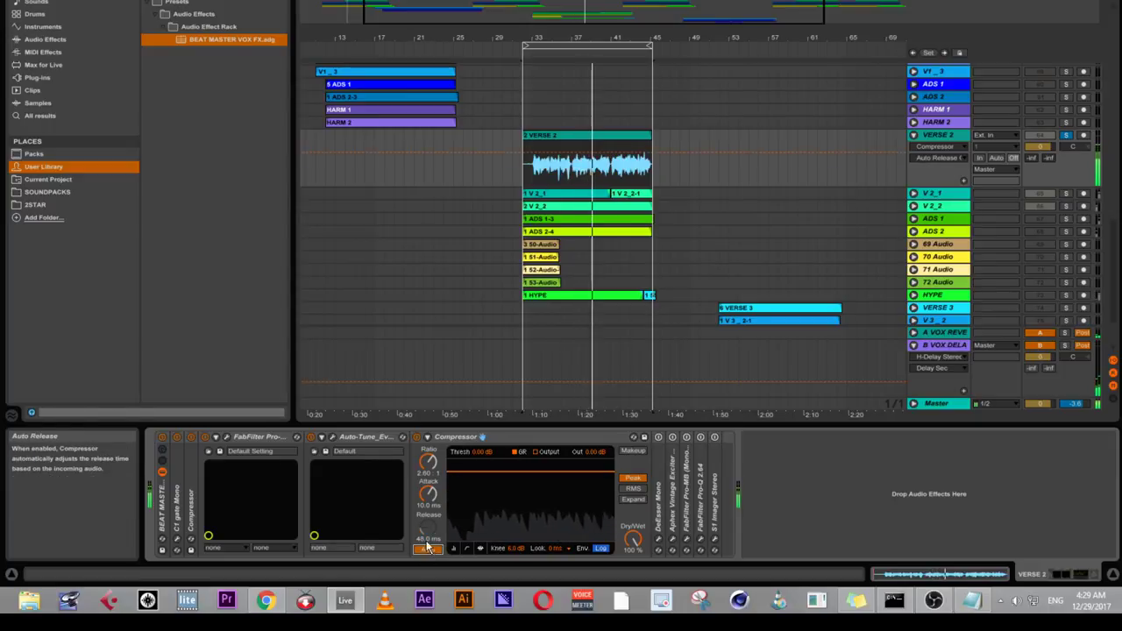
- Unfold the Compressor after the gate and set its release to 65 ms with auto release enabled
double_click(193, 478)
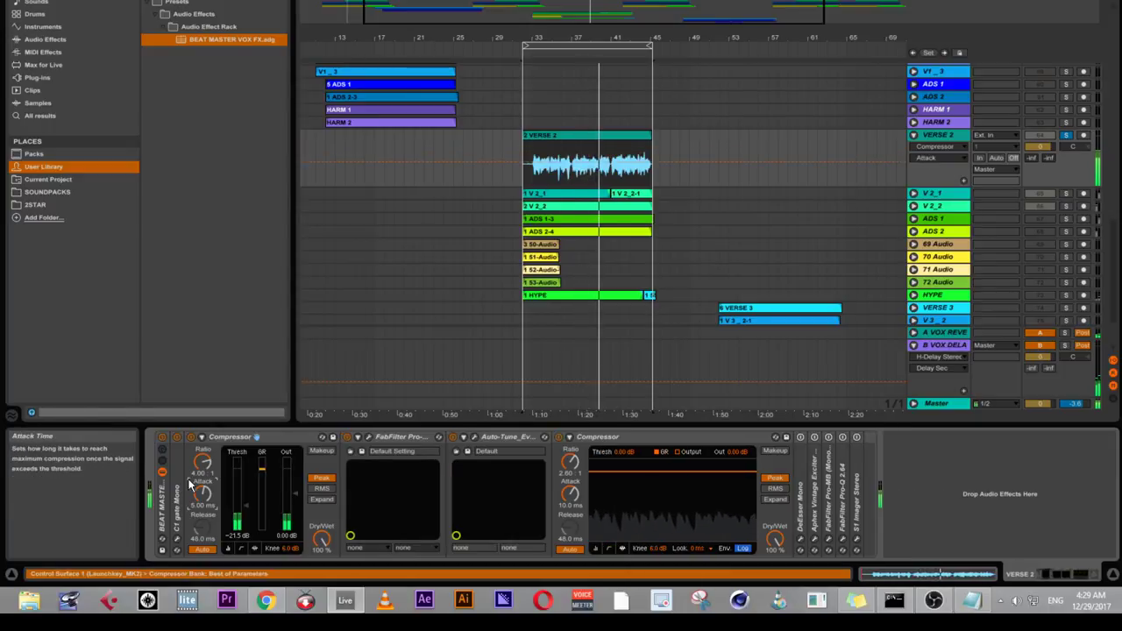
click(202, 540)
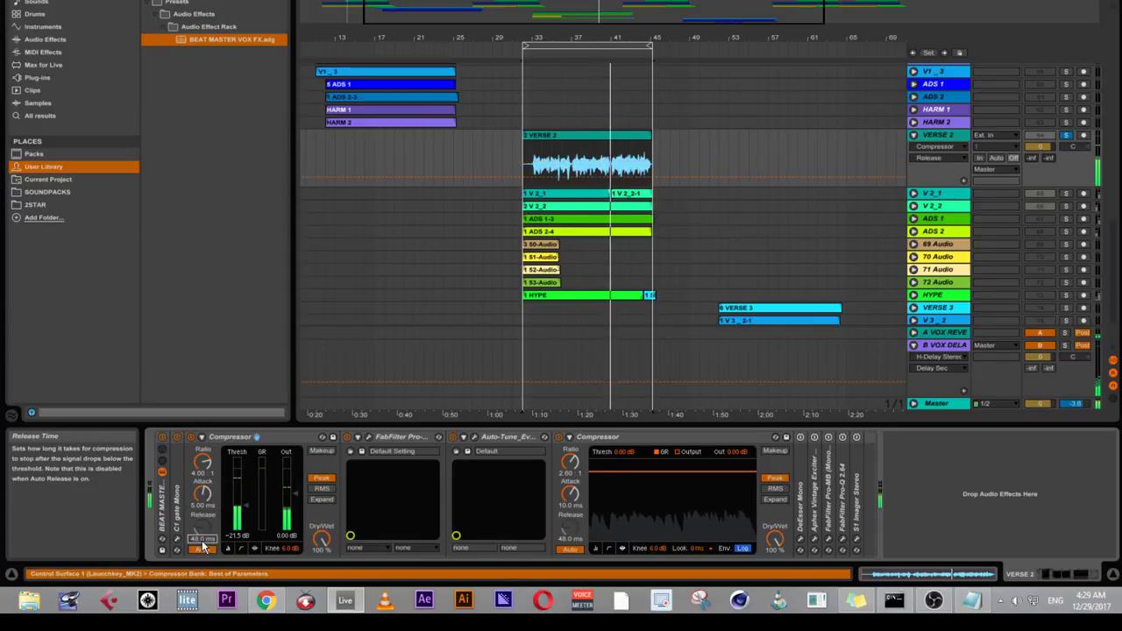
text(65)
key(Return)
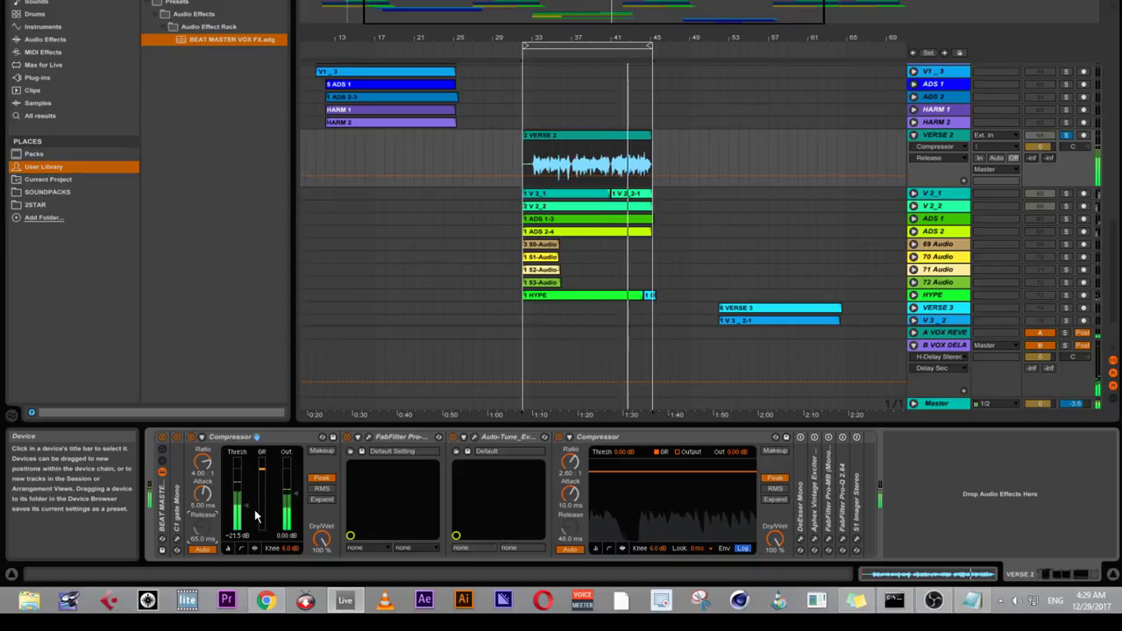
click(207, 549)
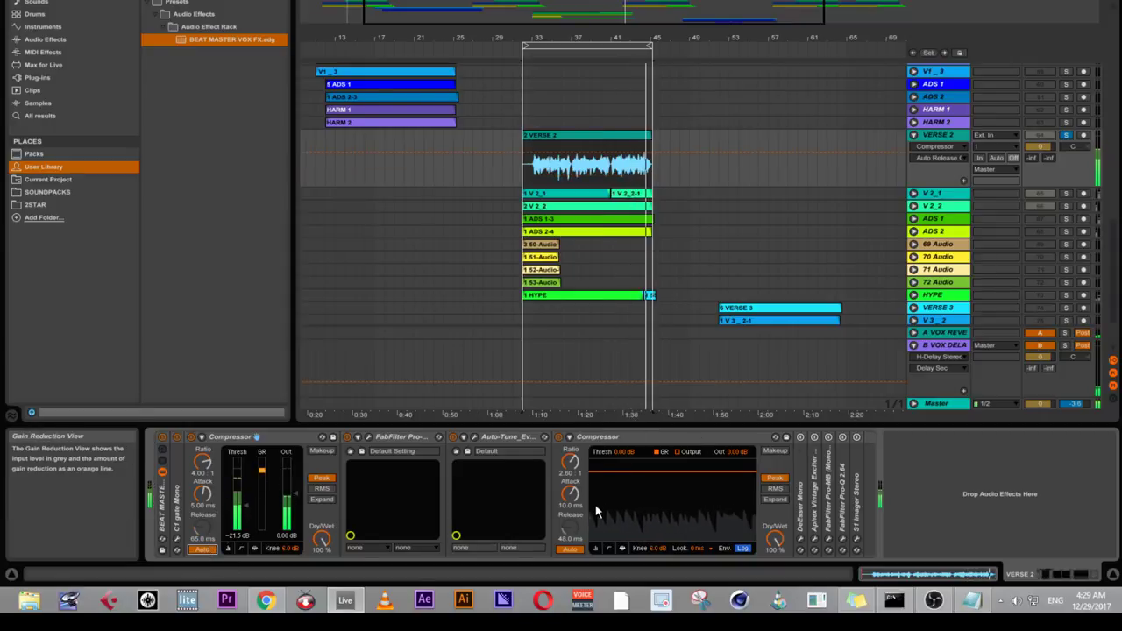
- Lower the threshold of the Compressor after Auto-Tune to about -19.2 dB
click(622, 454)
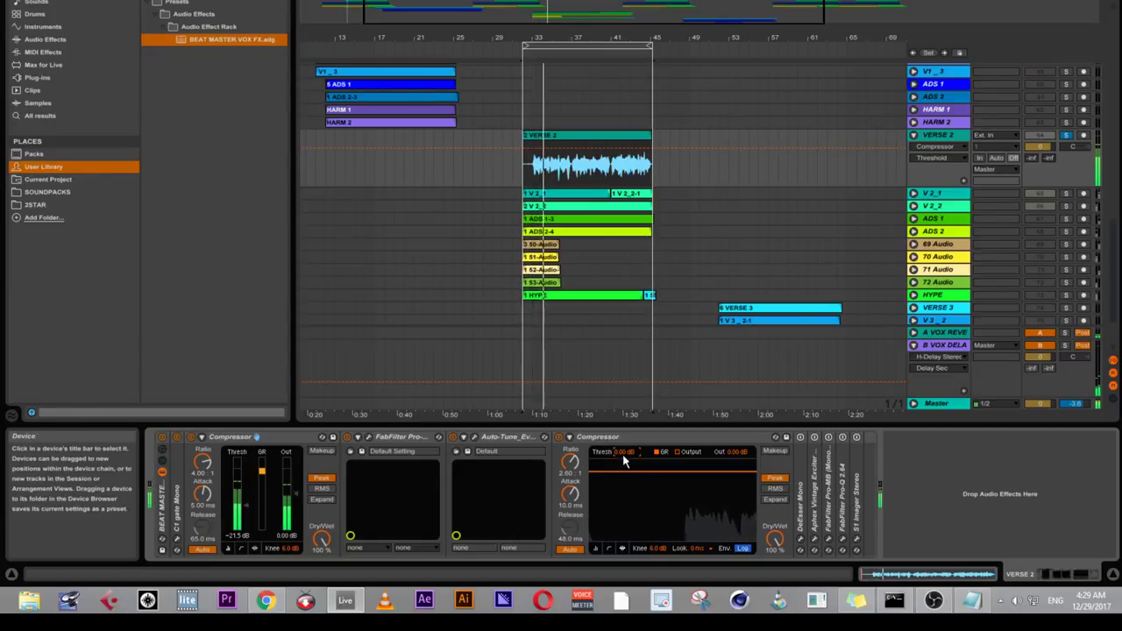
drag(622, 455, 622, 489)
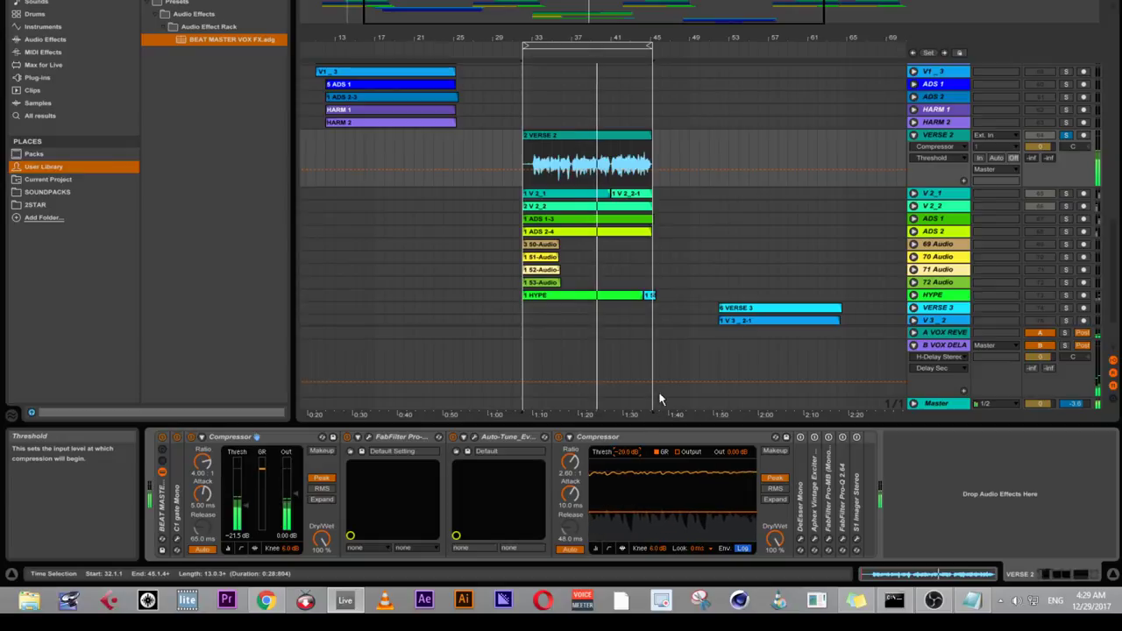
text(-)
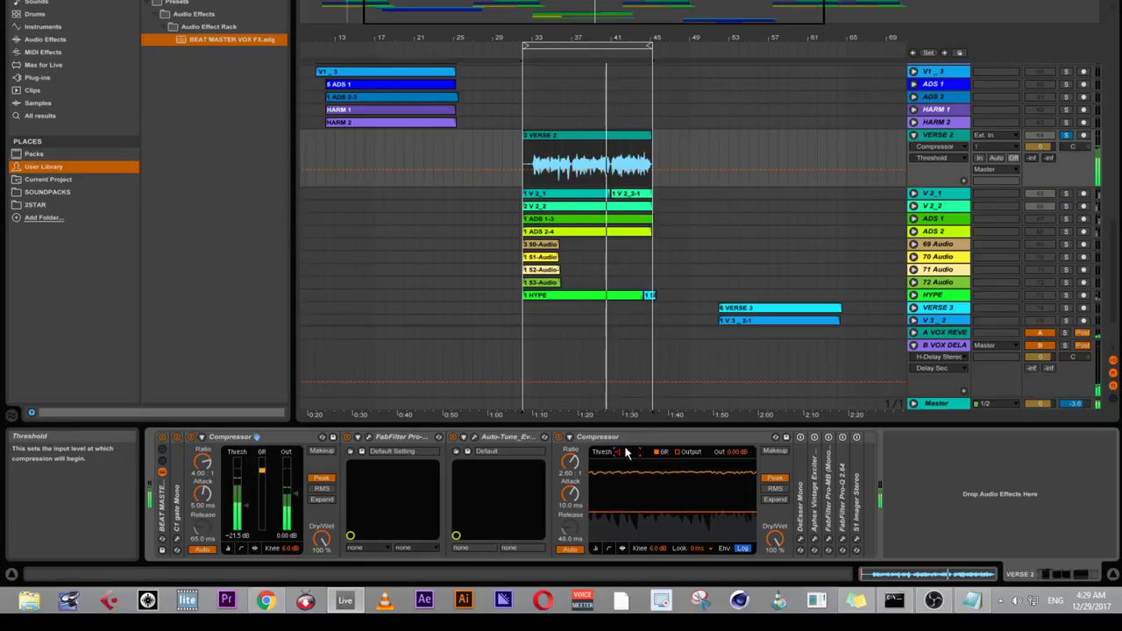
text(12)
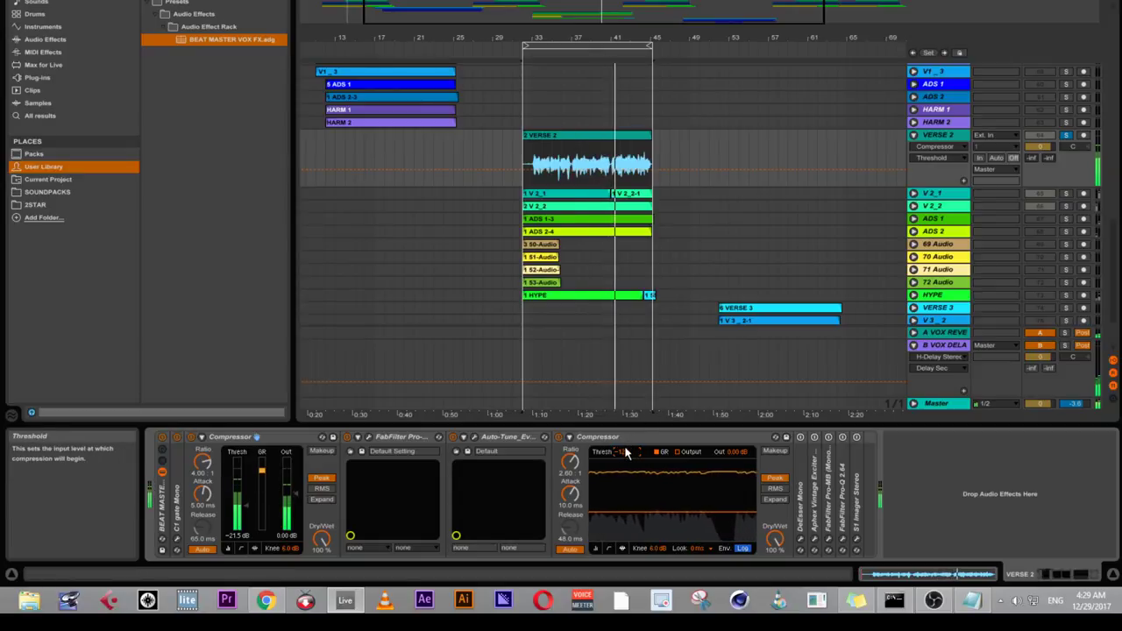
key(Return)
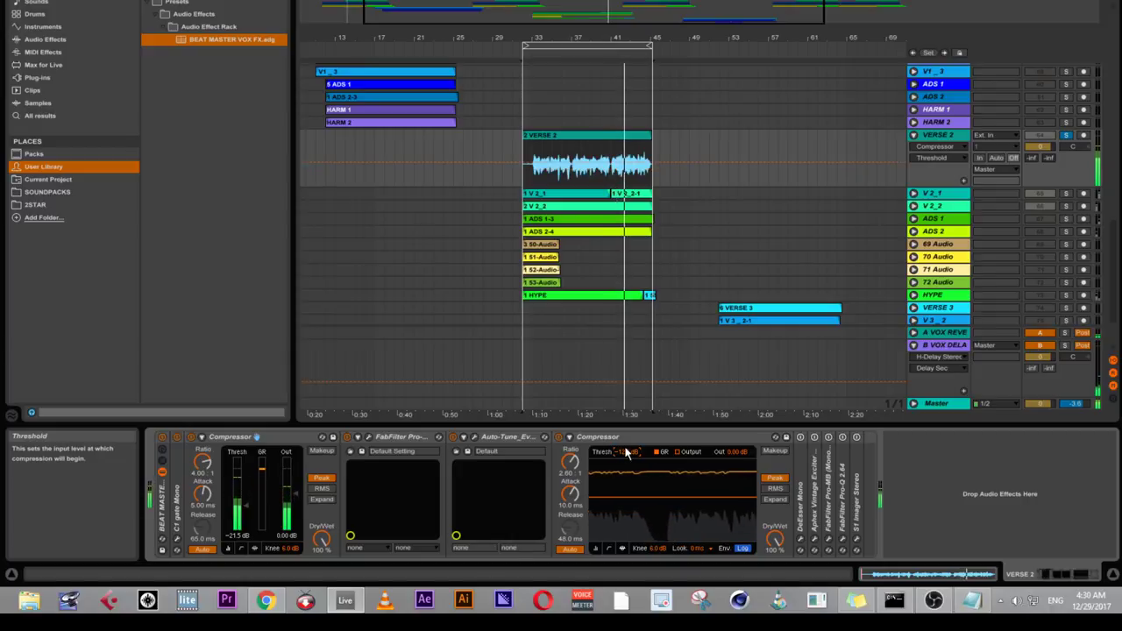
drag(627, 451, 628, 485)
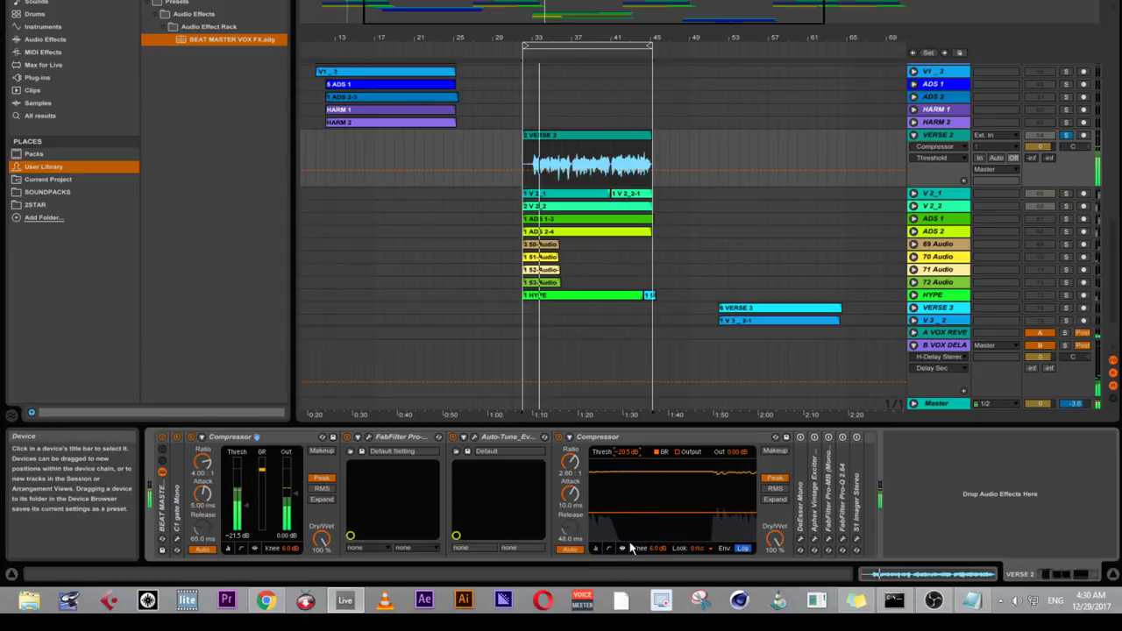
drag(620, 472, 620, 467)
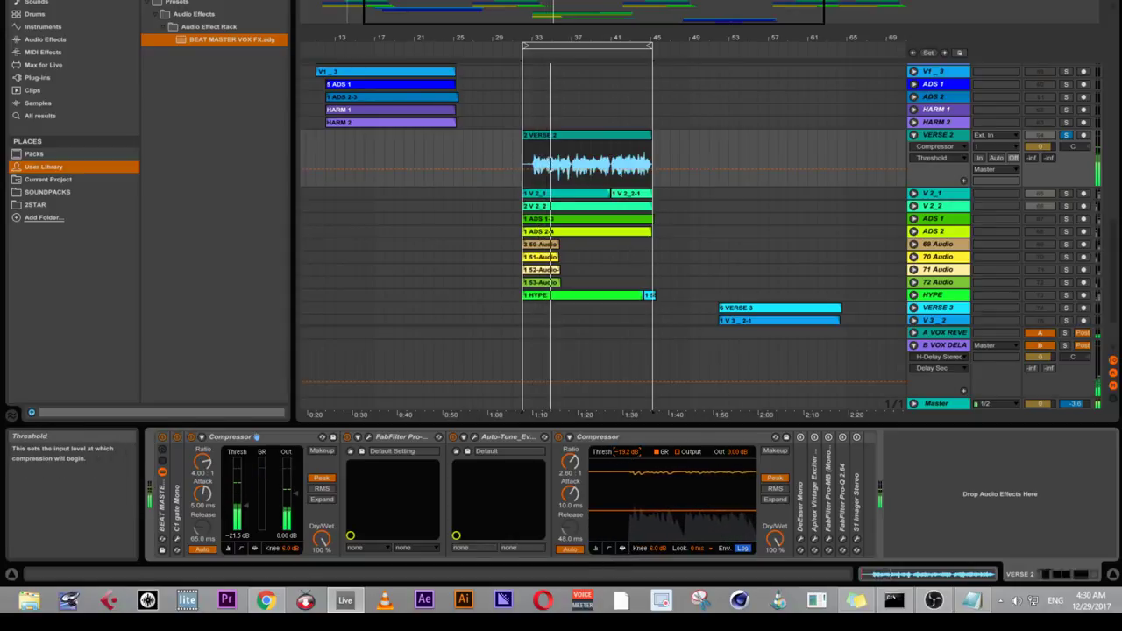
- Return this Compressor to its level meter view and set its output gain to 5 dB
click(594, 548)
click(593, 546)
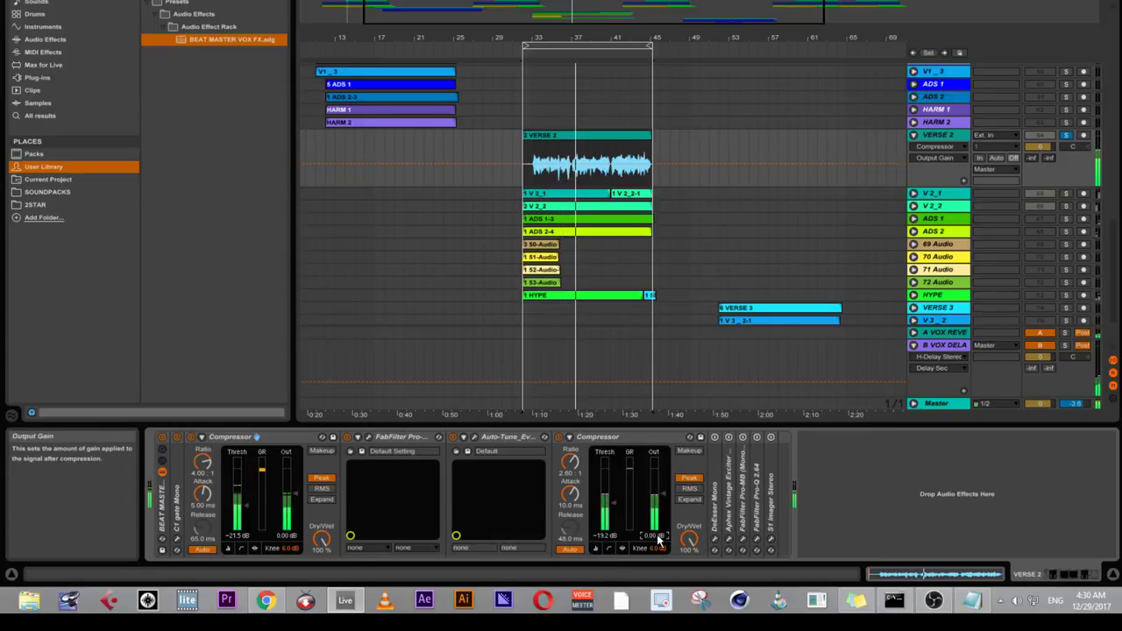
text(5)
key(Return)
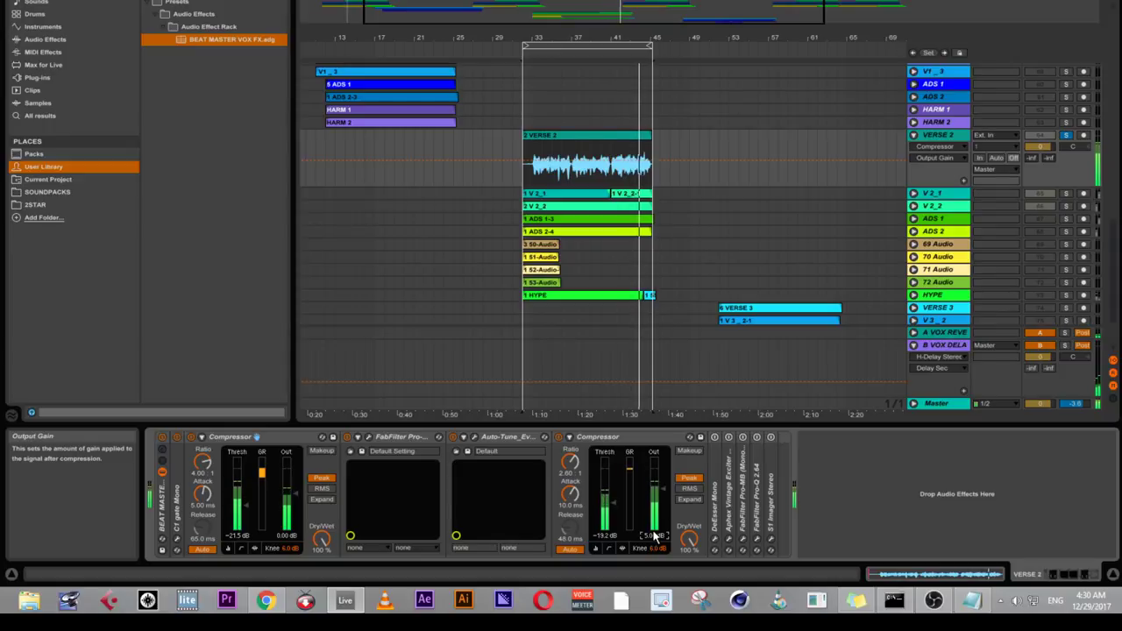
- Fold both Compressors, Auto-Tune and the FabFilter Pro-Q between them in the rack
double_click(624, 436)
double_click(511, 437)
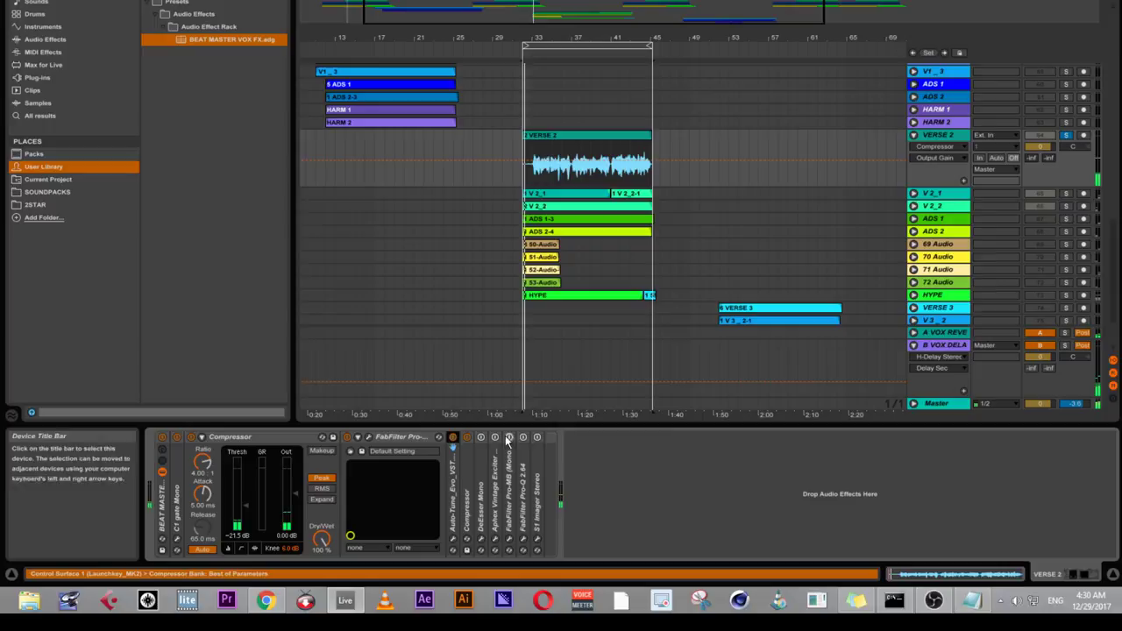
double_click(406, 436)
double_click(280, 437)
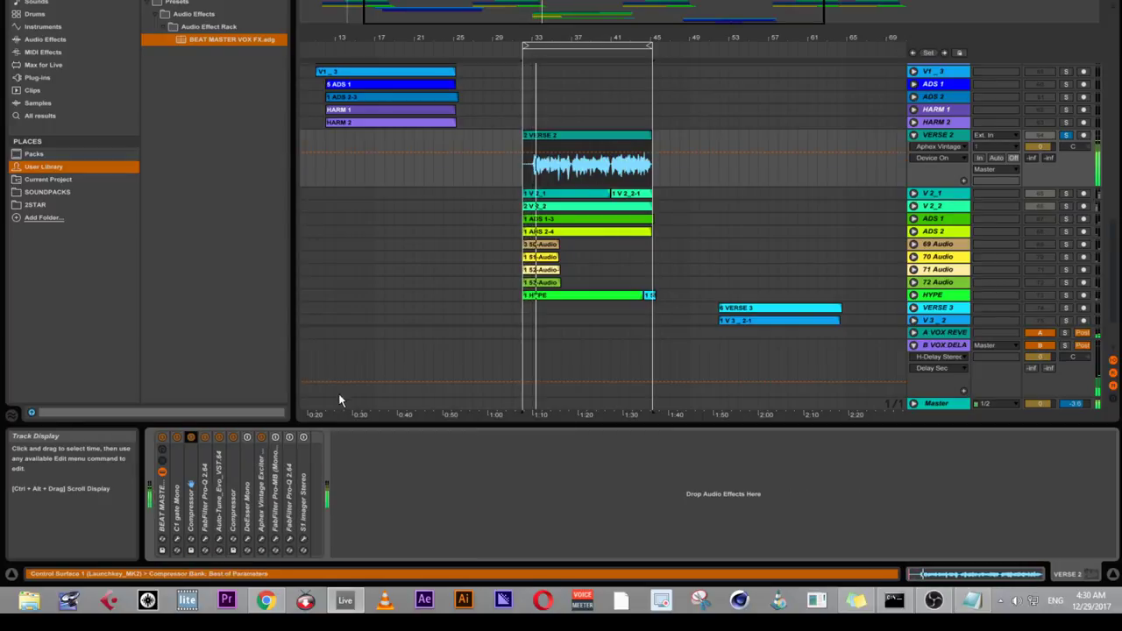
- Unfold and activate the DeEsser Mono, and place its open plug-in window over the middle of the arrangement
click(248, 497)
double_click(248, 497)
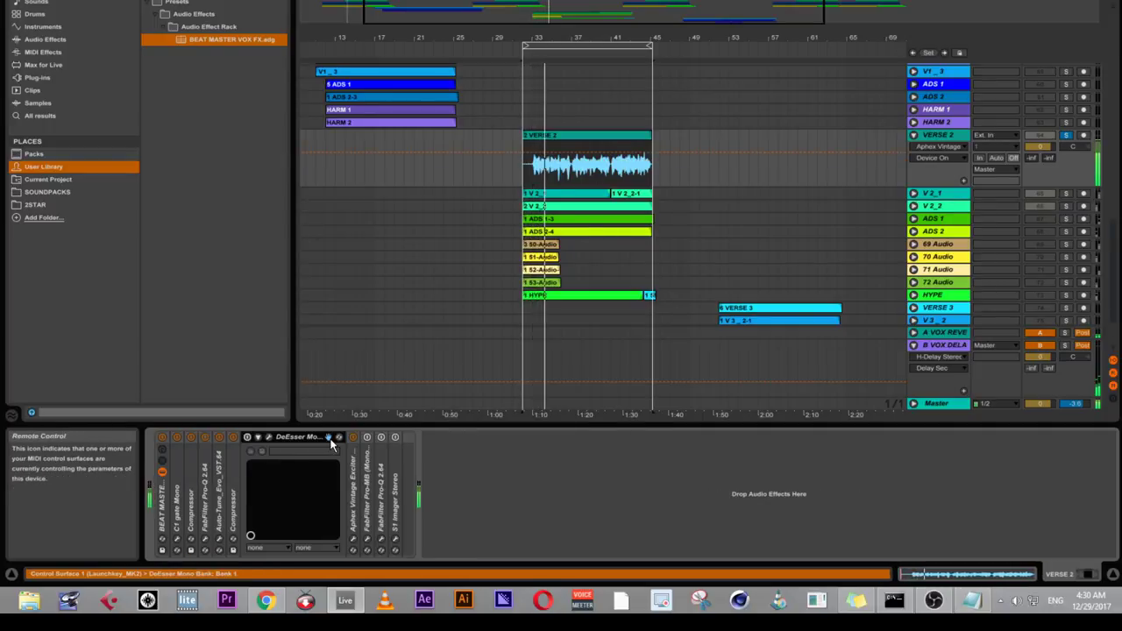
click(268, 439)
drag(528, 142, 560, 256)
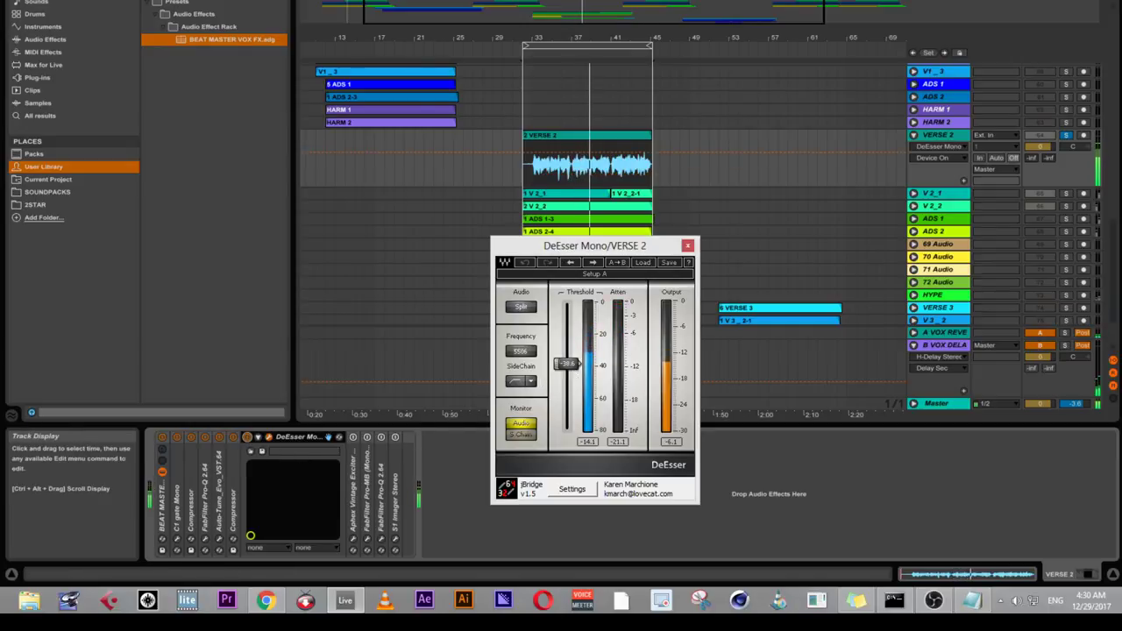
- Raise the DeEsser's threshold to 0, then lower it to about -20.9
drag(563, 366, 570, 302)
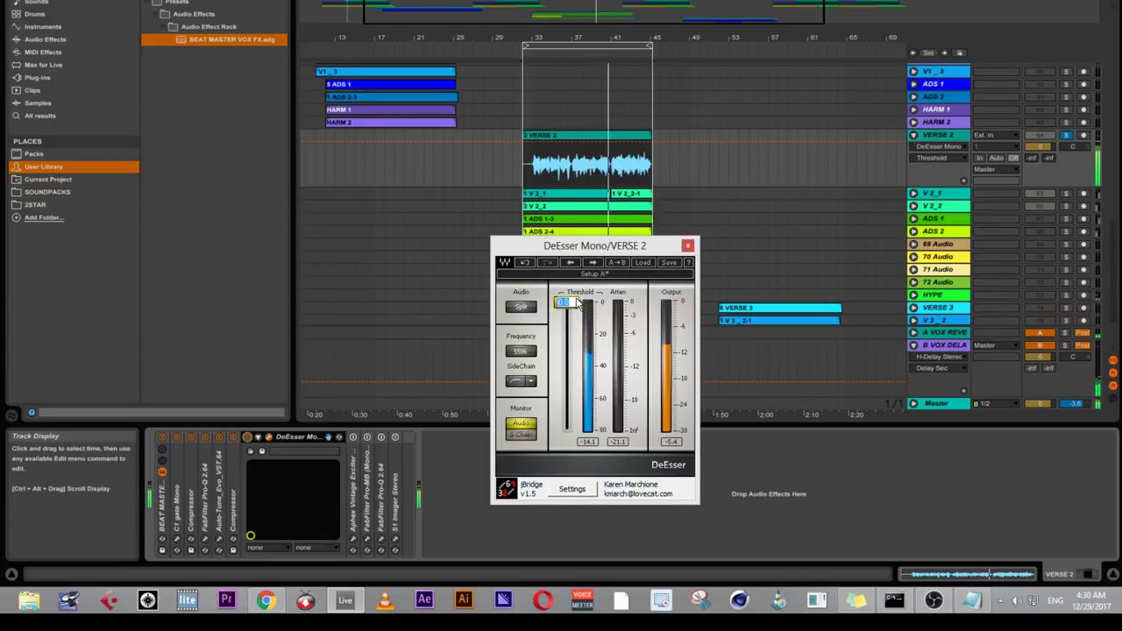
click(576, 300)
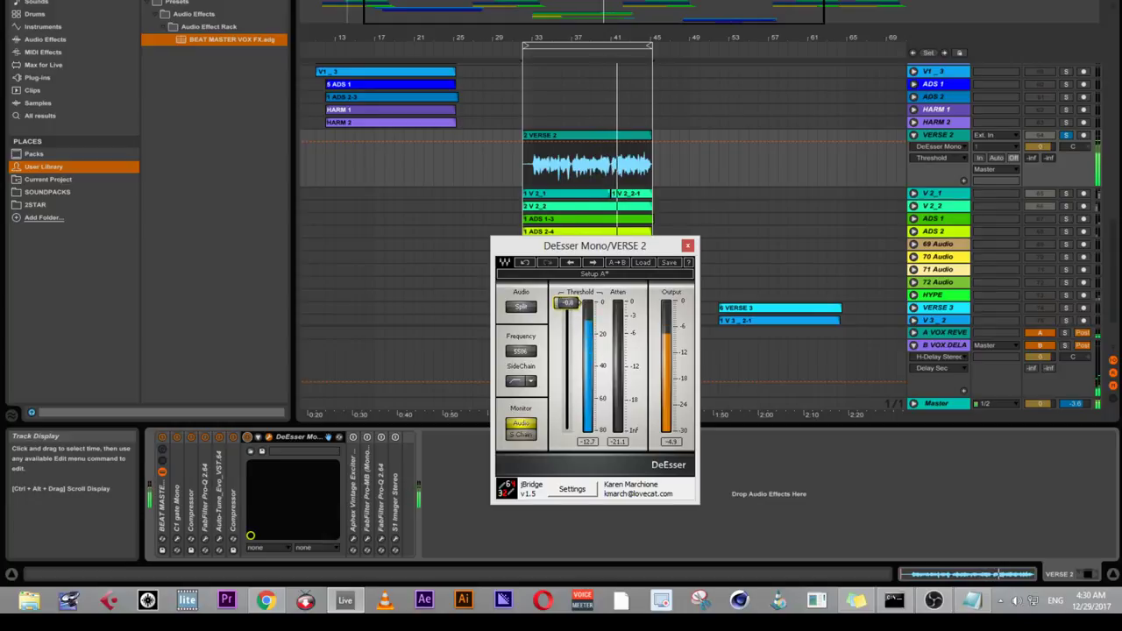
drag(567, 302, 567, 309)
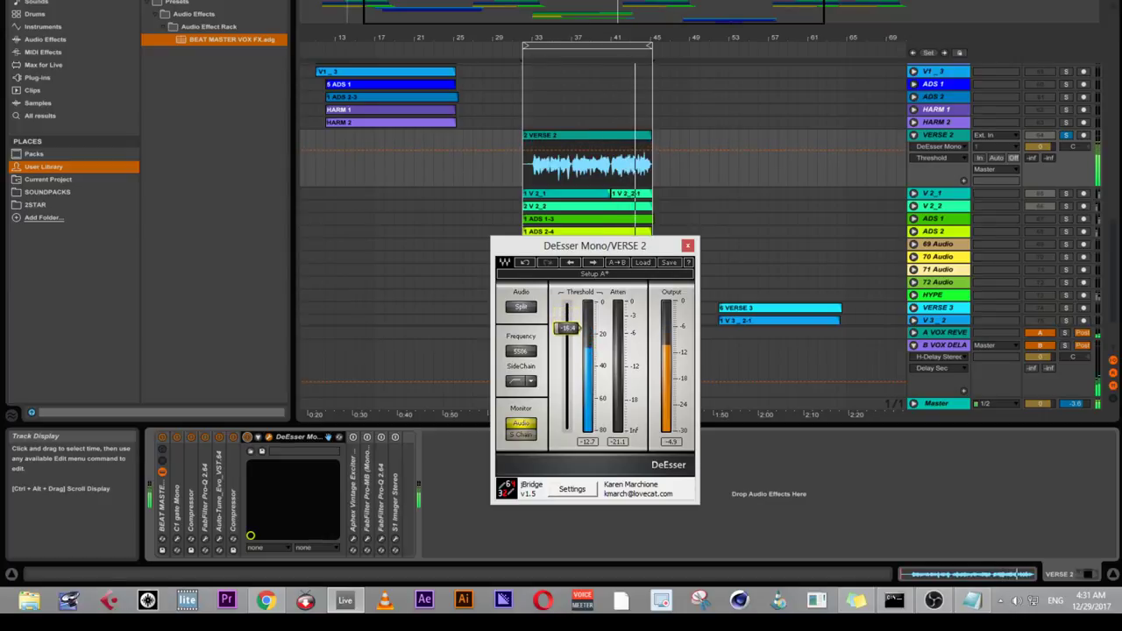
drag(576, 331, 576, 336)
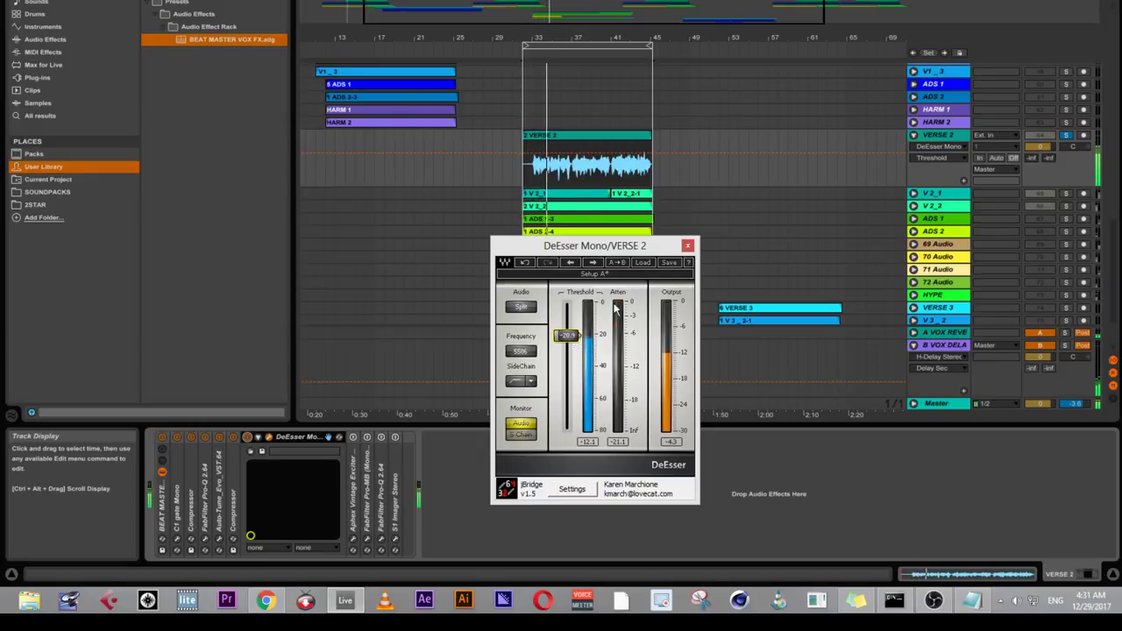
- Unfold the FabFilter Pro-MB, show its plug-in editor and activate the device
double_click(368, 505)
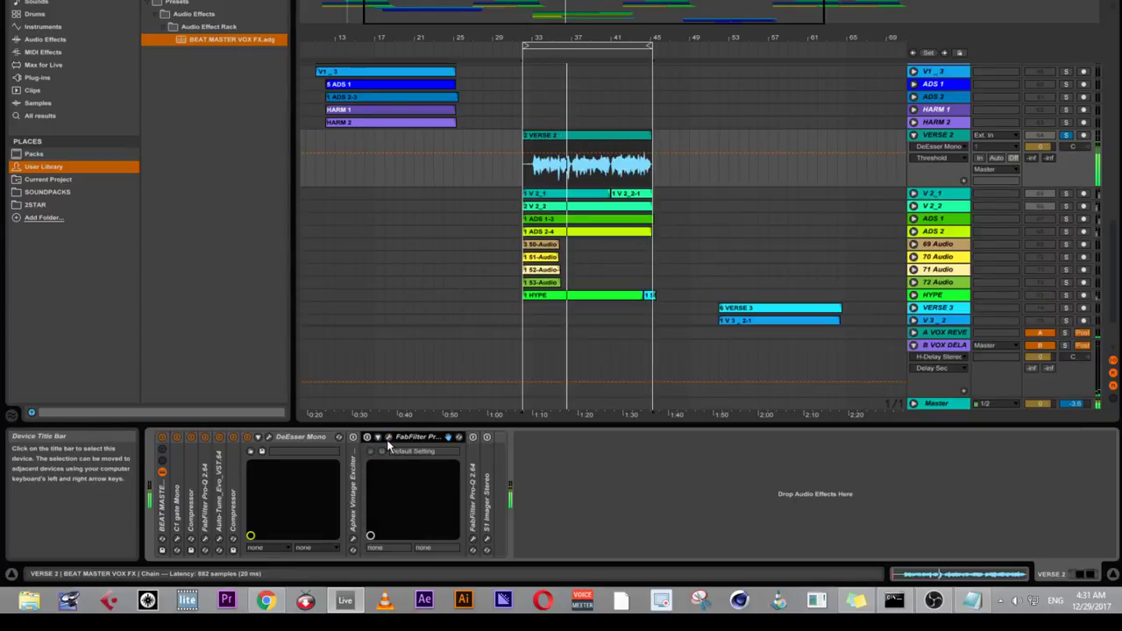
click(389, 438)
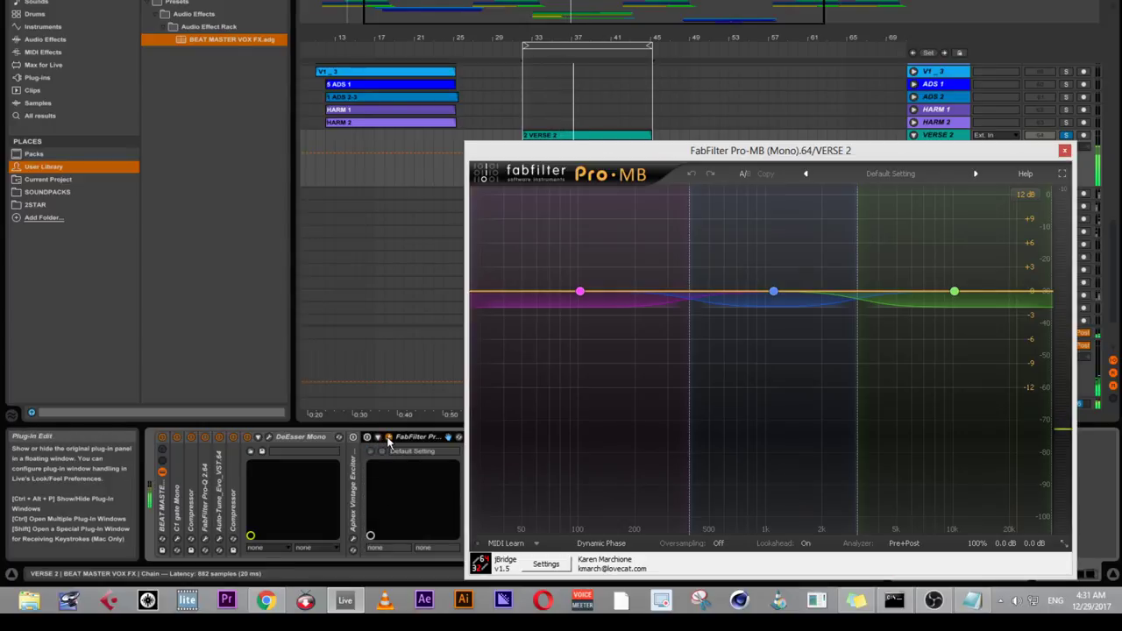
click(366, 440)
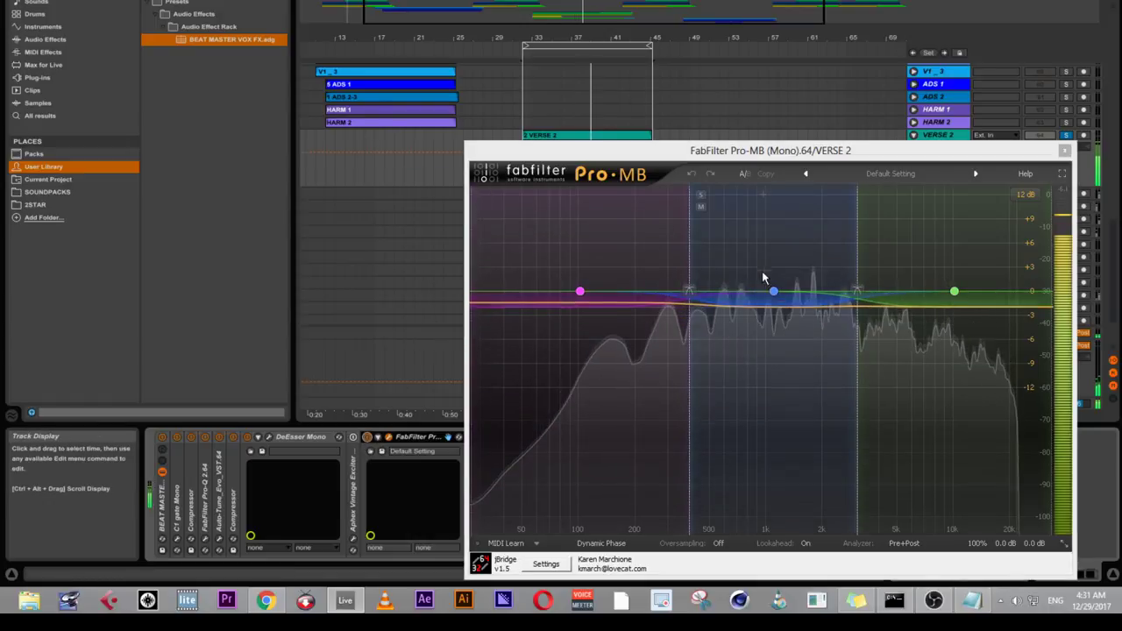
- Show the high band's controls in Pro-MB and briefly bypass the device to compare the vocal with and without it
click(954, 294)
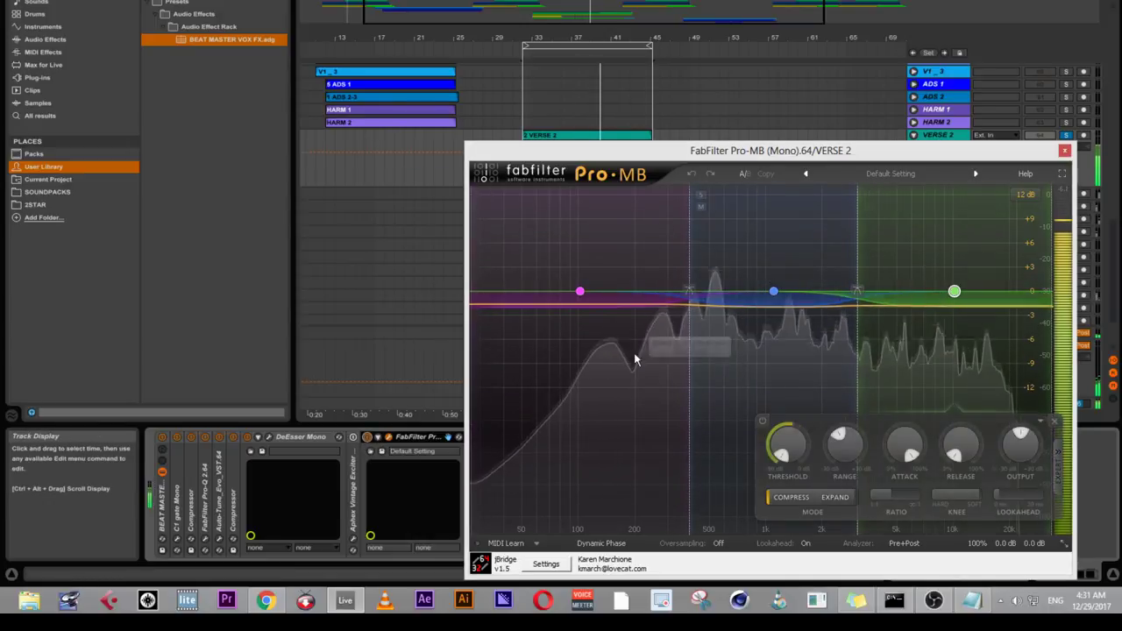
click(367, 439)
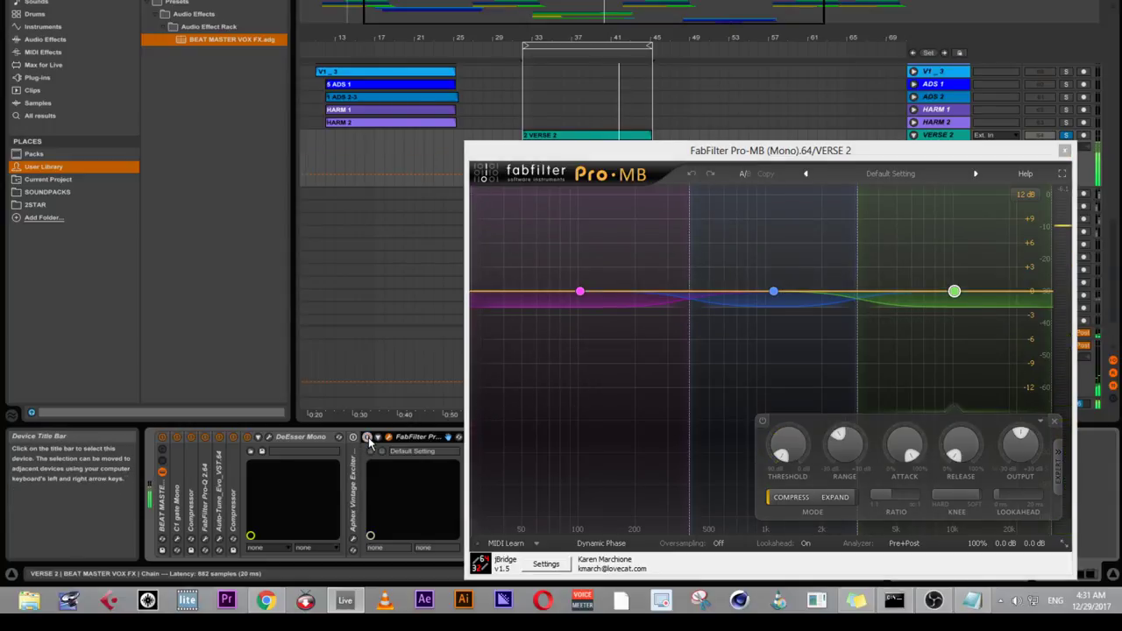
click(368, 440)
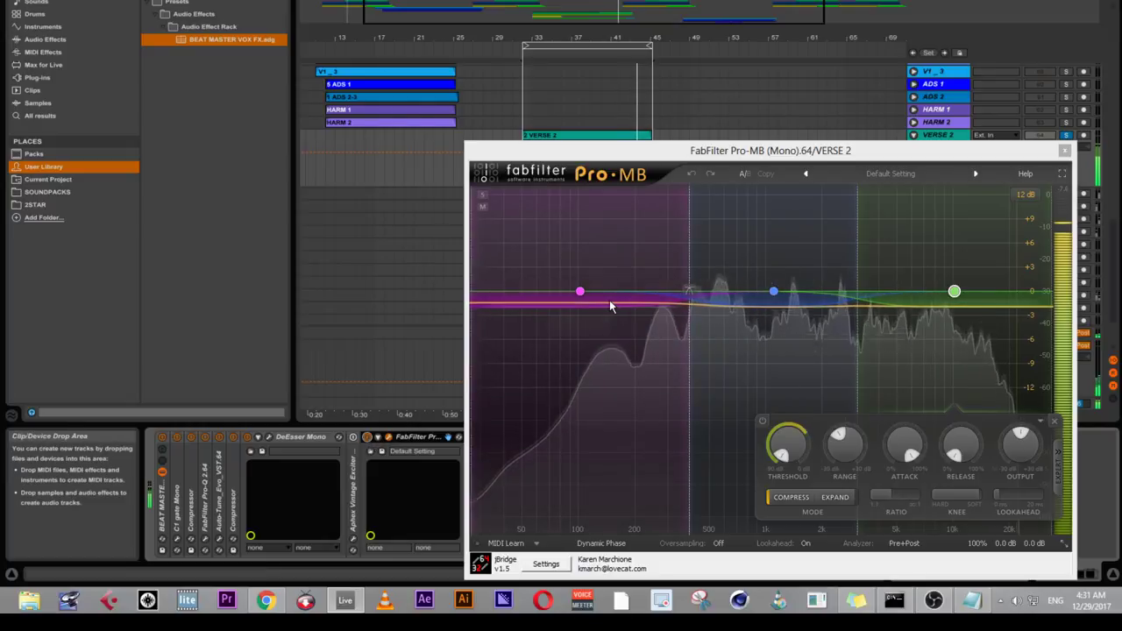
- Solo the low band in Pro-MB and raise the band 3 threshold to -15 dB
click(482, 195)
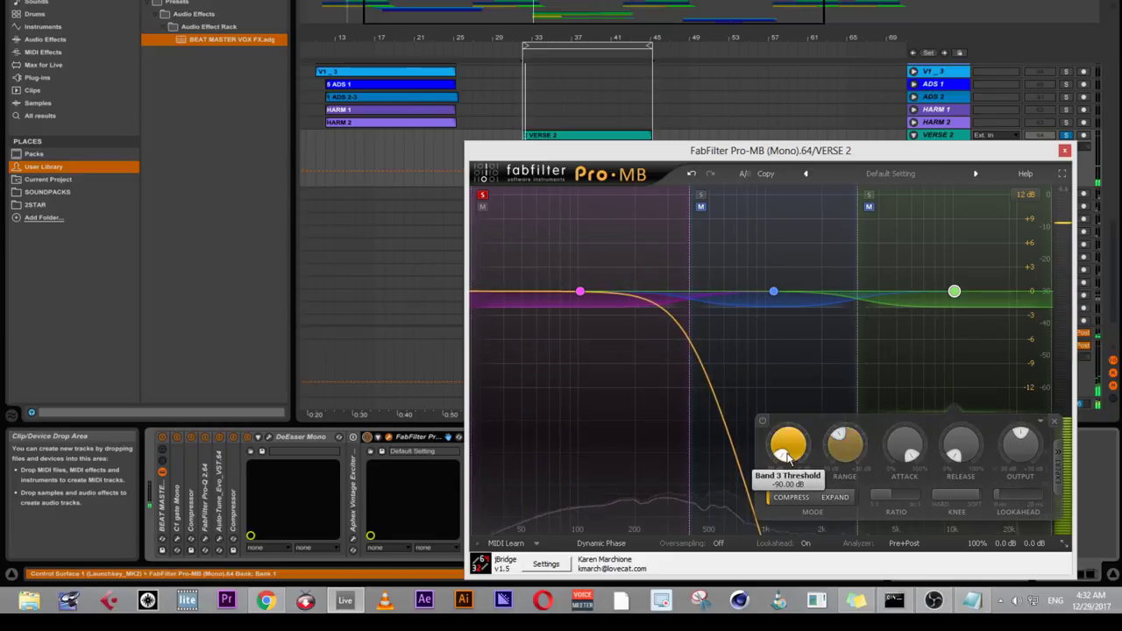
mouse_move(794, 454)
mouse_down()
mouse_move(803, 401)
mouse_move(797, 437)
mouse_up()
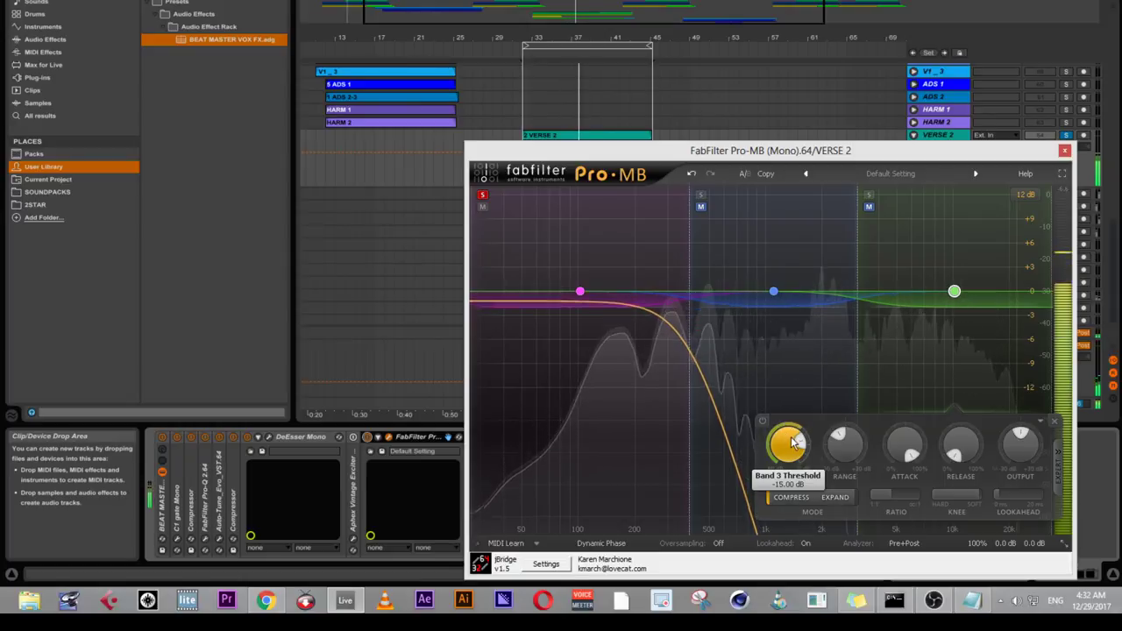
- Audition the mid and high bands of Pro-MB with their solos during playback, then clear all band solos
click(705, 195)
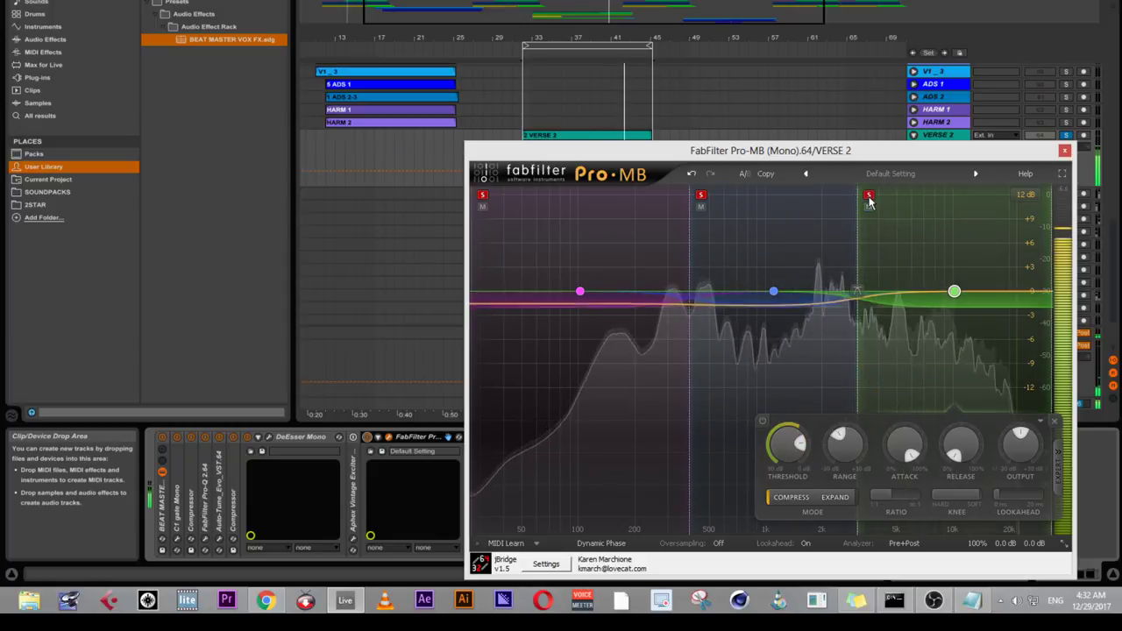
click(868, 205)
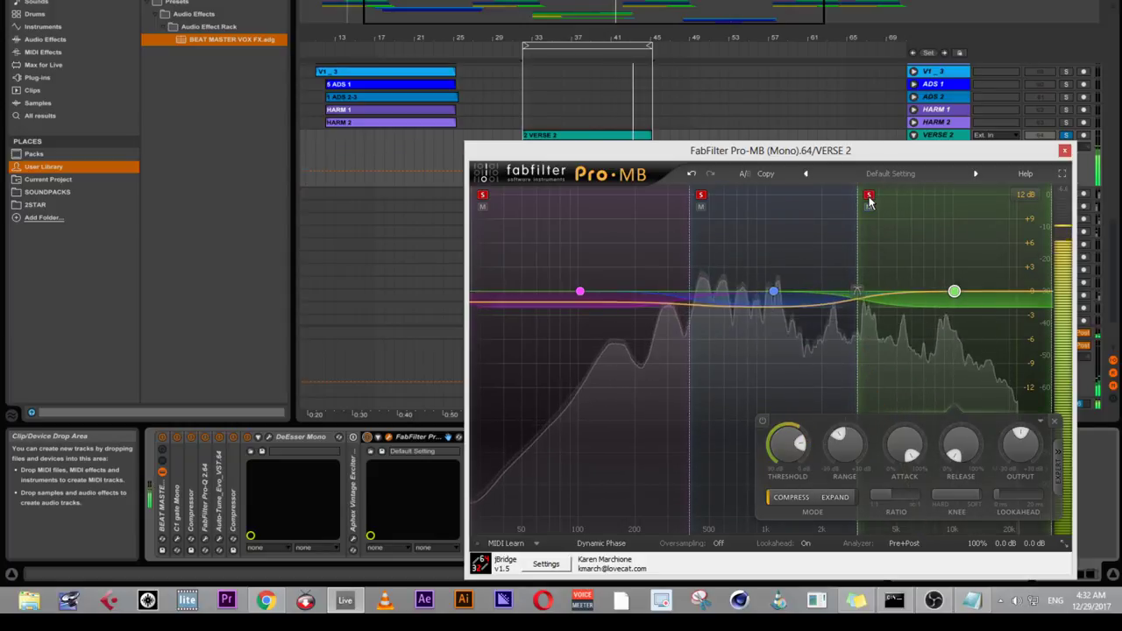
click(705, 200)
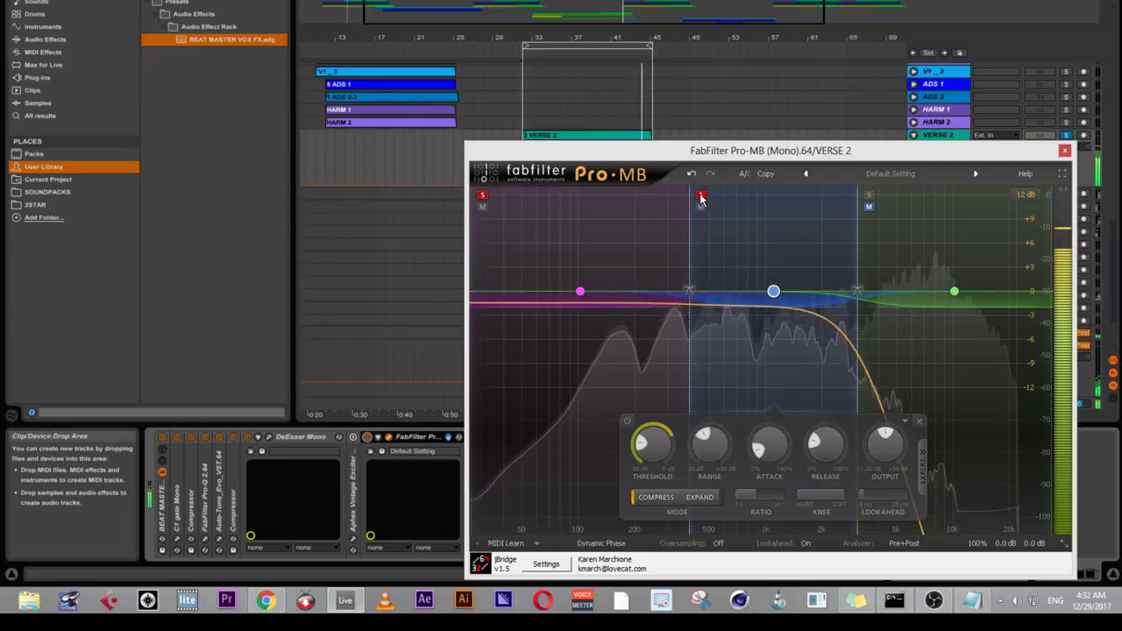
key(space)
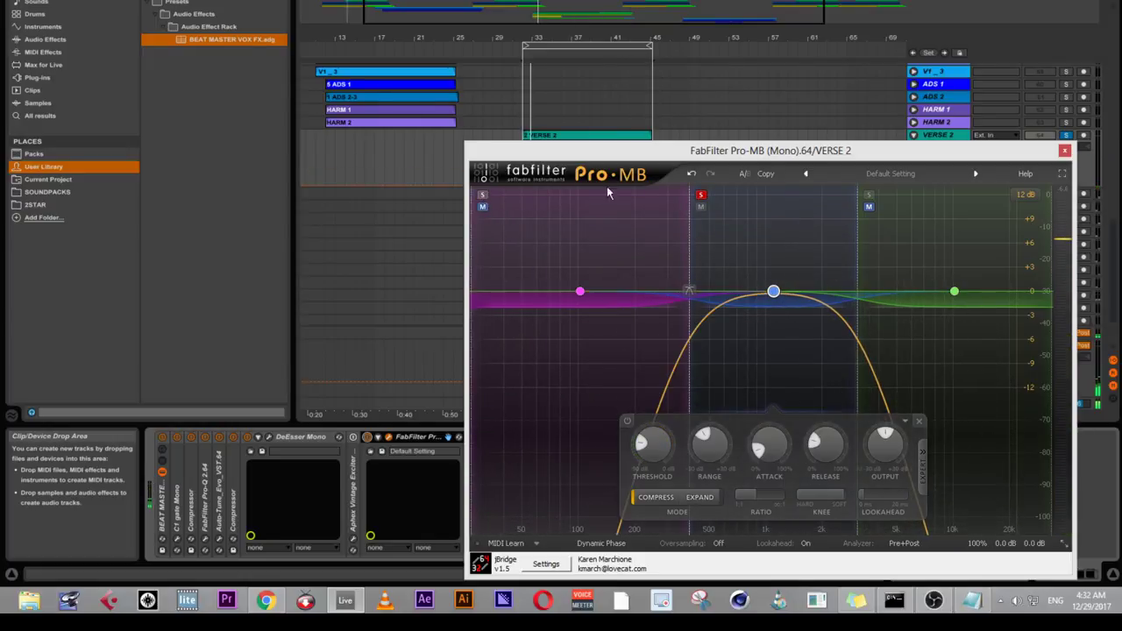
key(space)
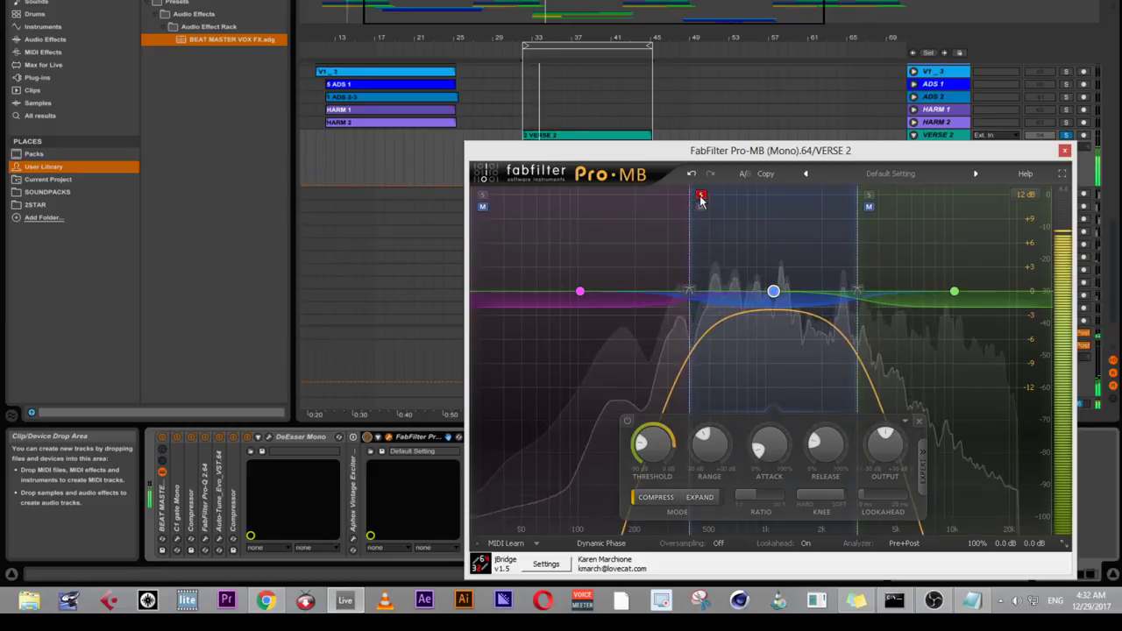
click(701, 194)
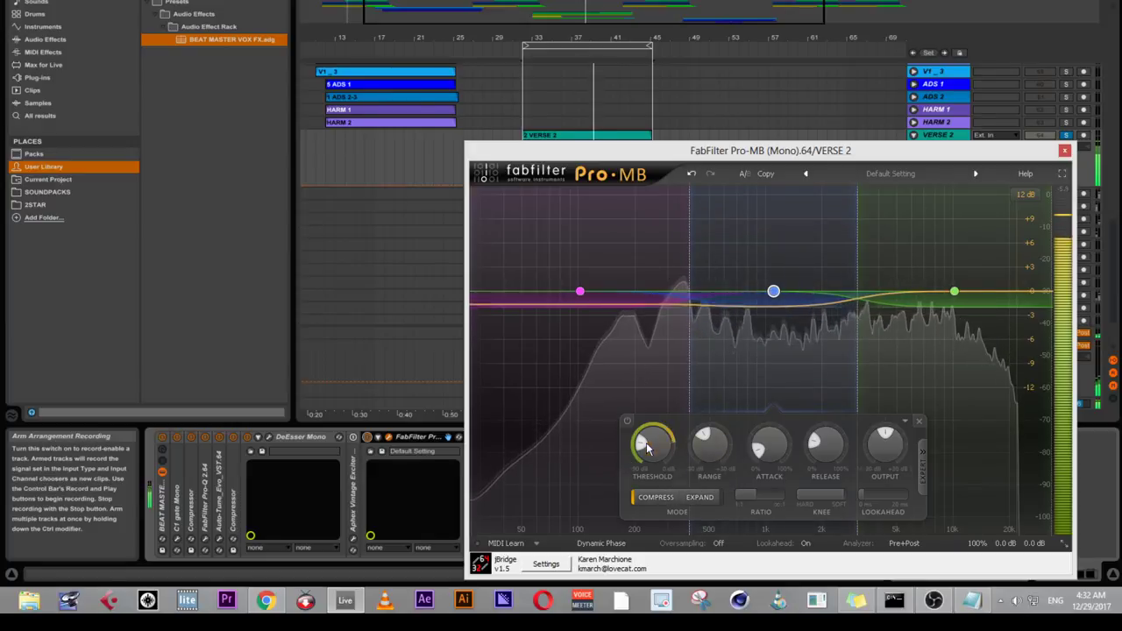
- Close the Pro-MB editor, unfold the FabFilter Pro-Q 2 that follows it, and delete the Aphex Vintage Exciter from the rack
mouse_move(647, 446)
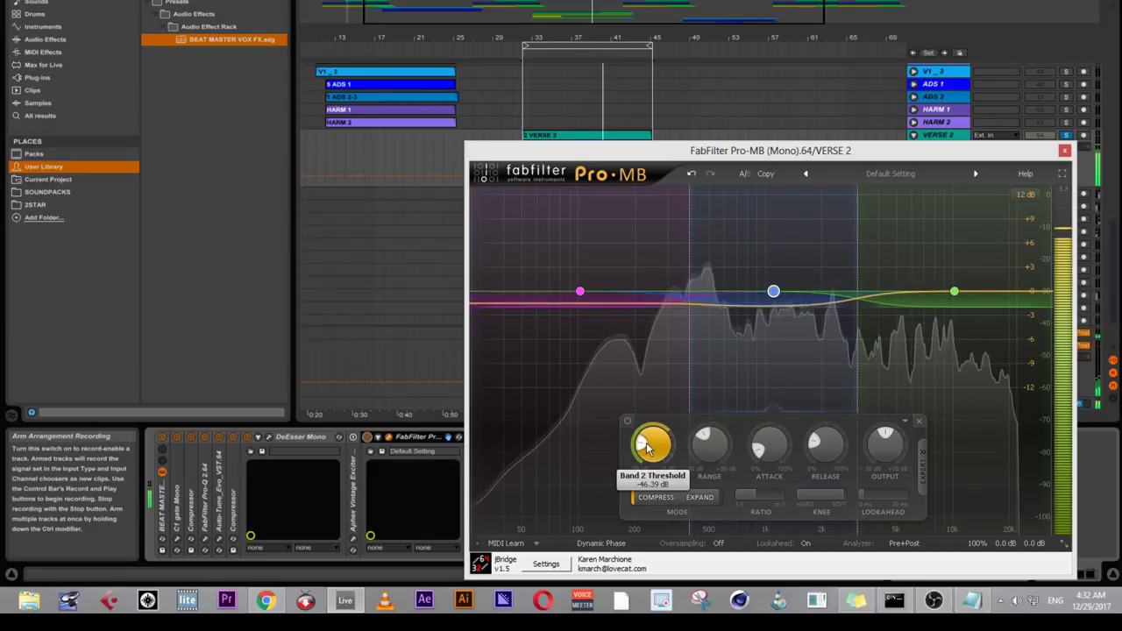
click(1064, 151)
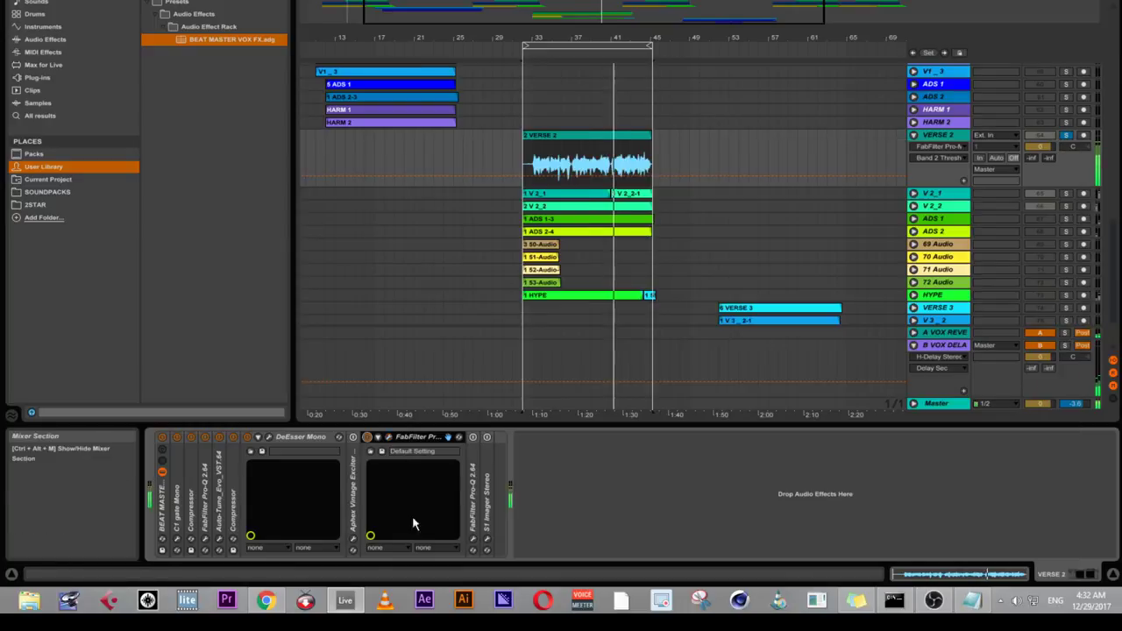
double_click(471, 482)
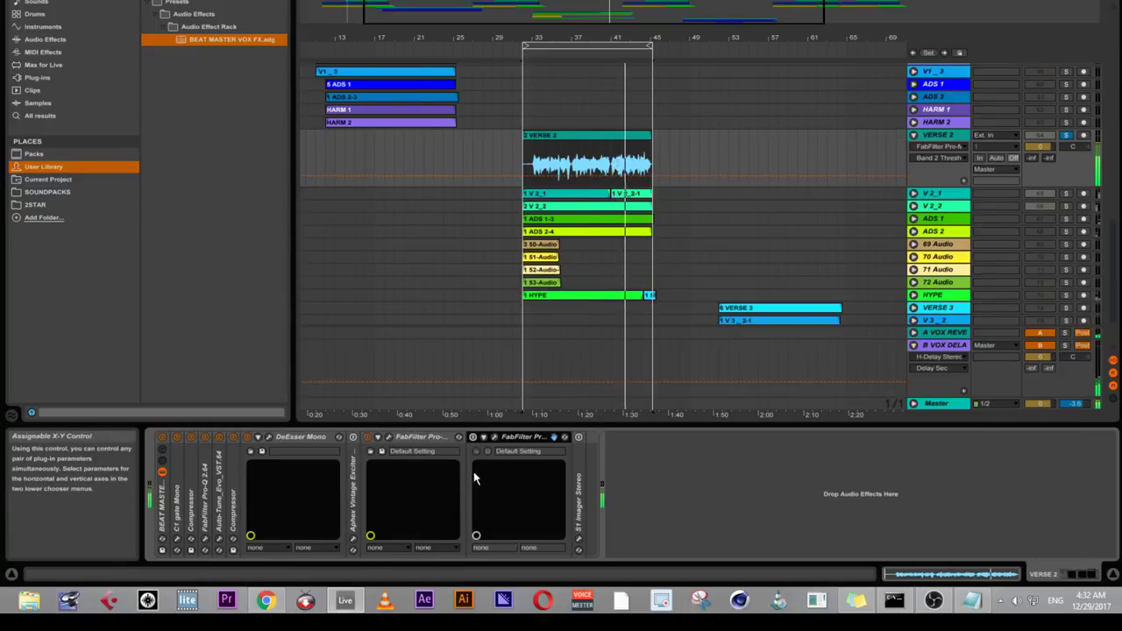
click(355, 486)
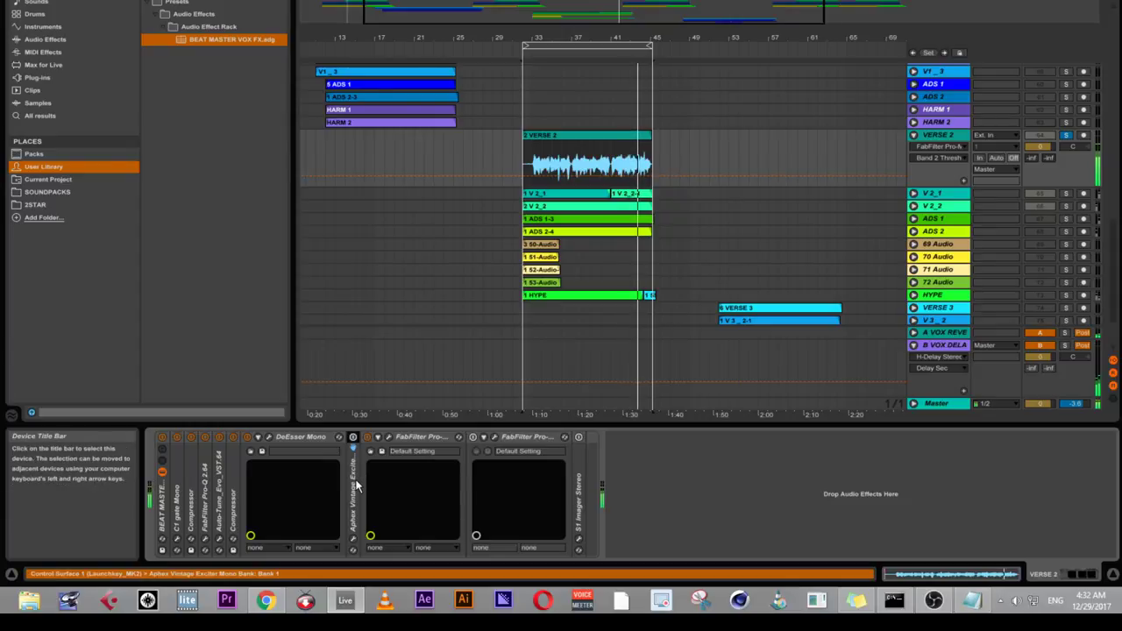
key(Delete)
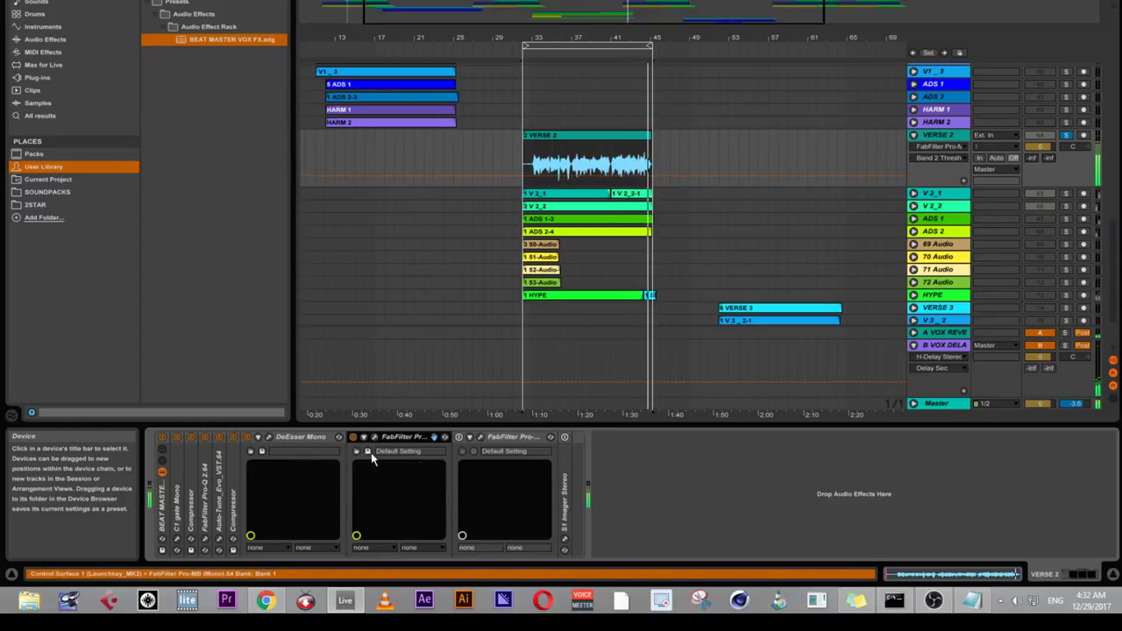
- Activate the second FabFilter Pro-Q 2 and inspect its mid-channel cut in the plug-in editor during playback
click(480, 437)
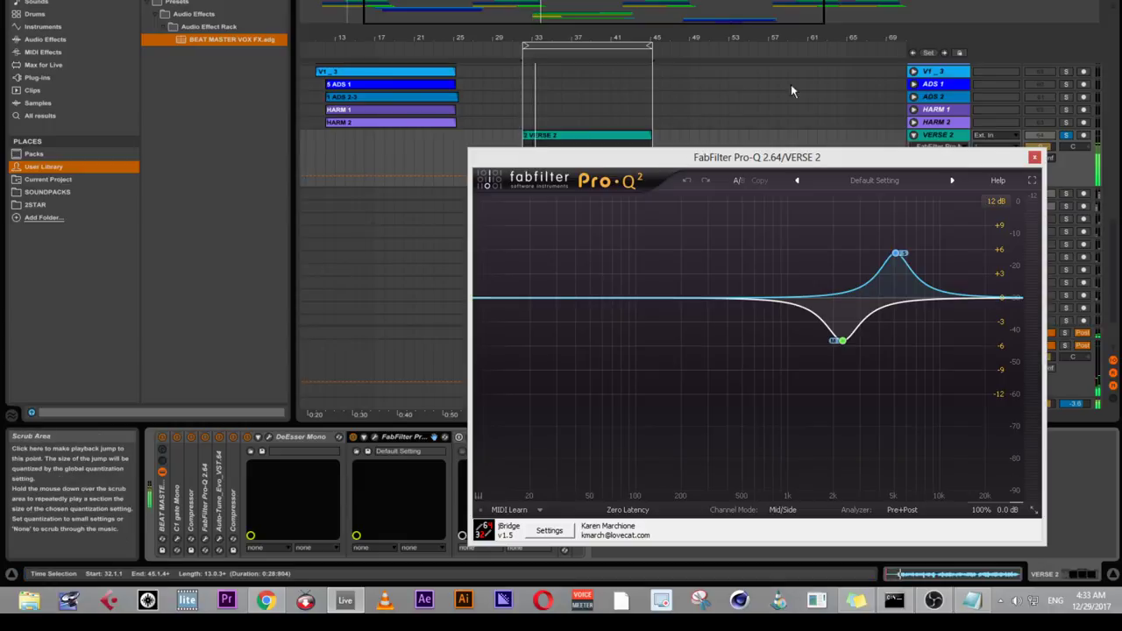
drag(721, 162, 756, 152)
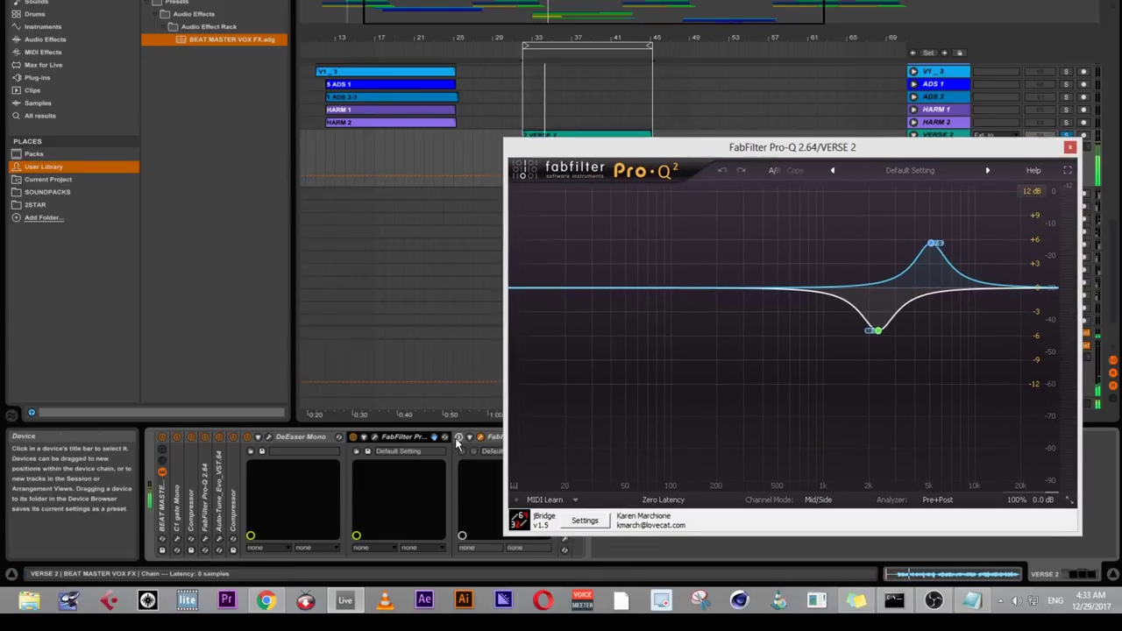
click(949, 207)
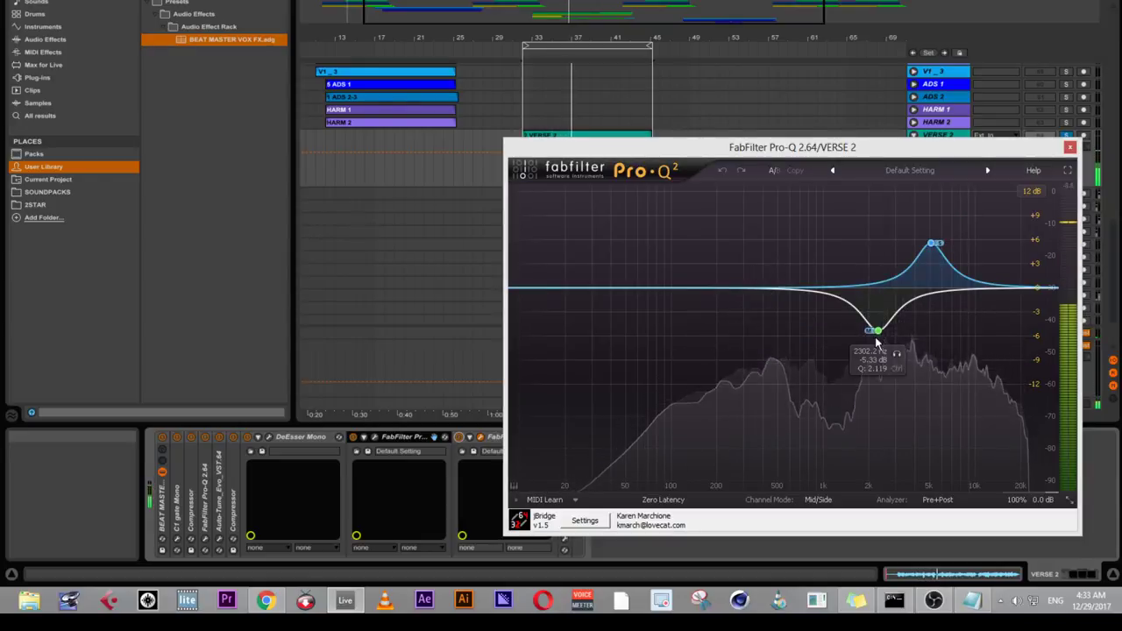
click(894, 353)
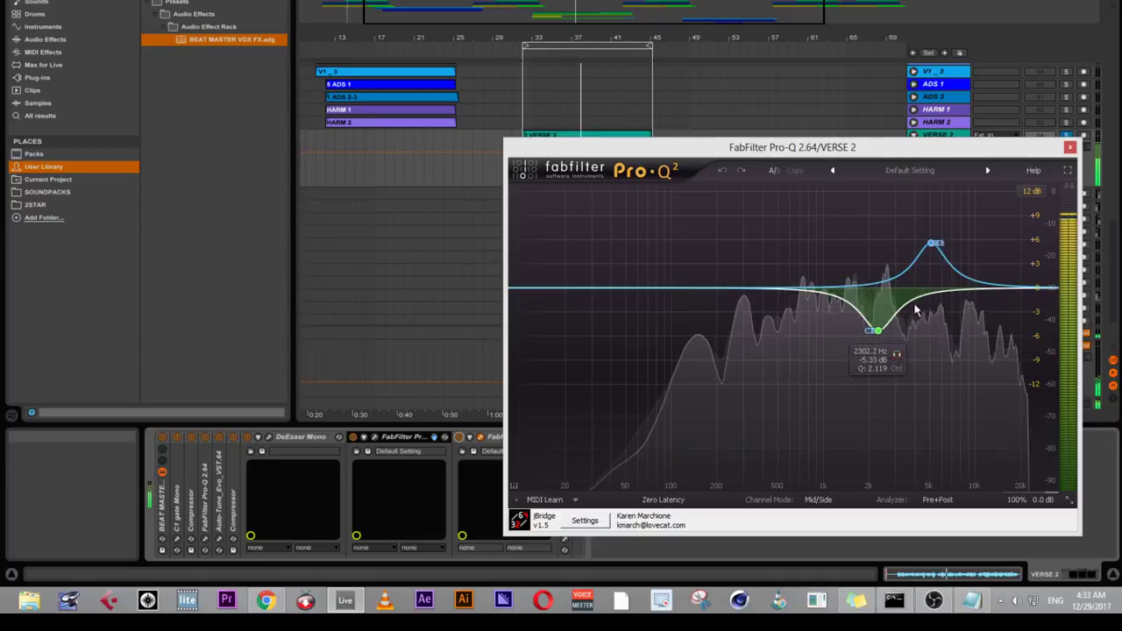
drag(846, 151, 808, 130)
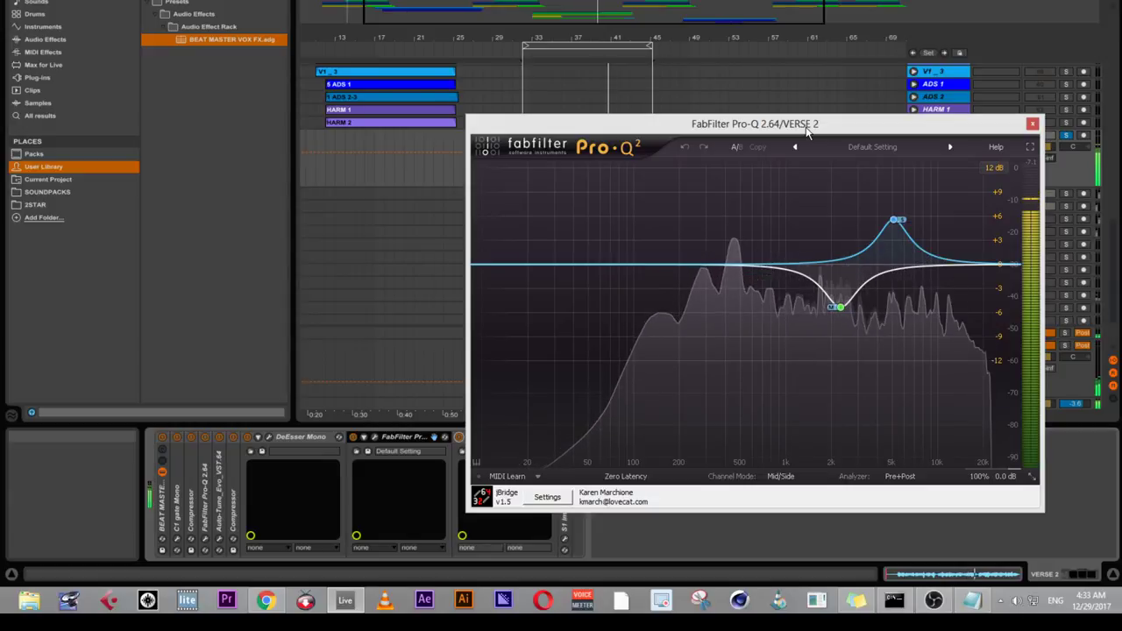
click(1032, 123)
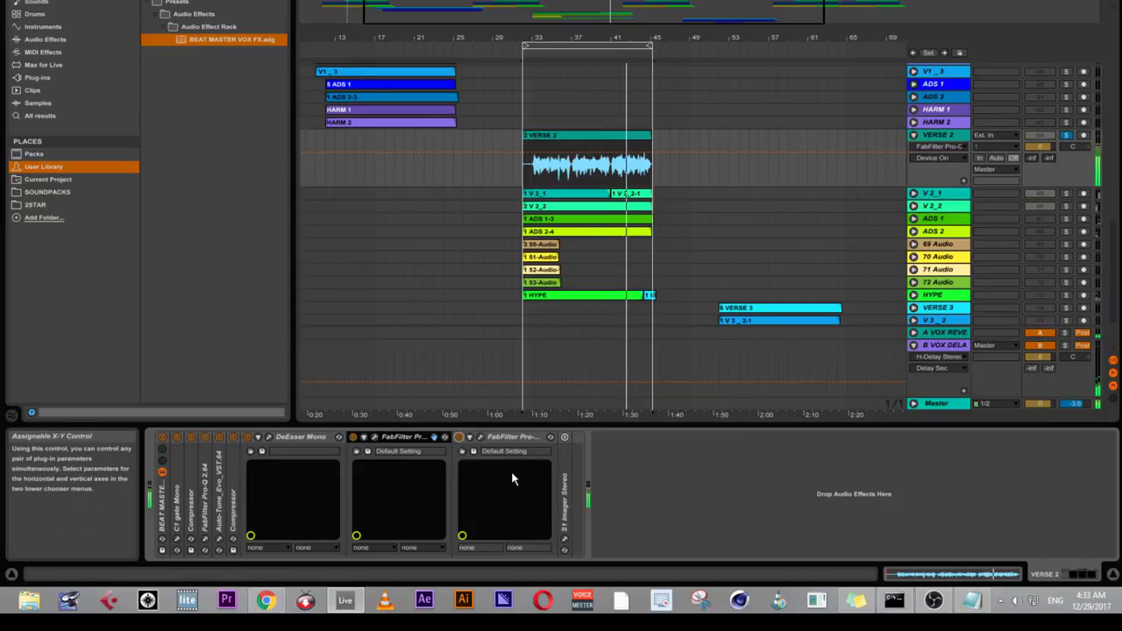
- Unfold the S1 Imager Stereo and fold the DeEsser, Pro-MB and second Pro-Q 2 devices
double_click(565, 479)
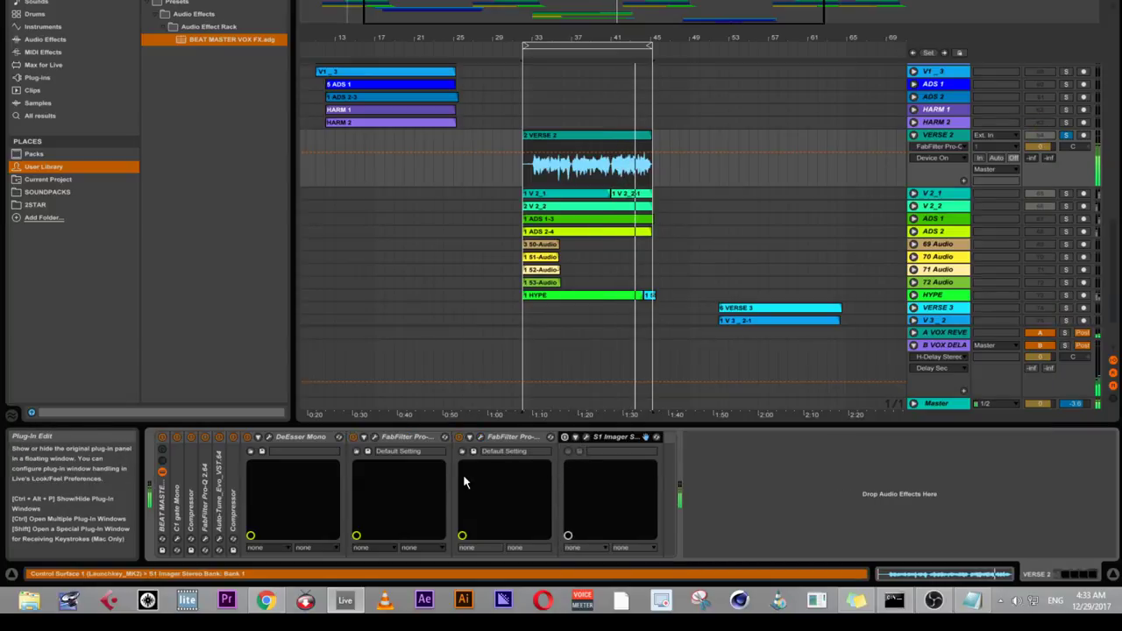
double_click(311, 440)
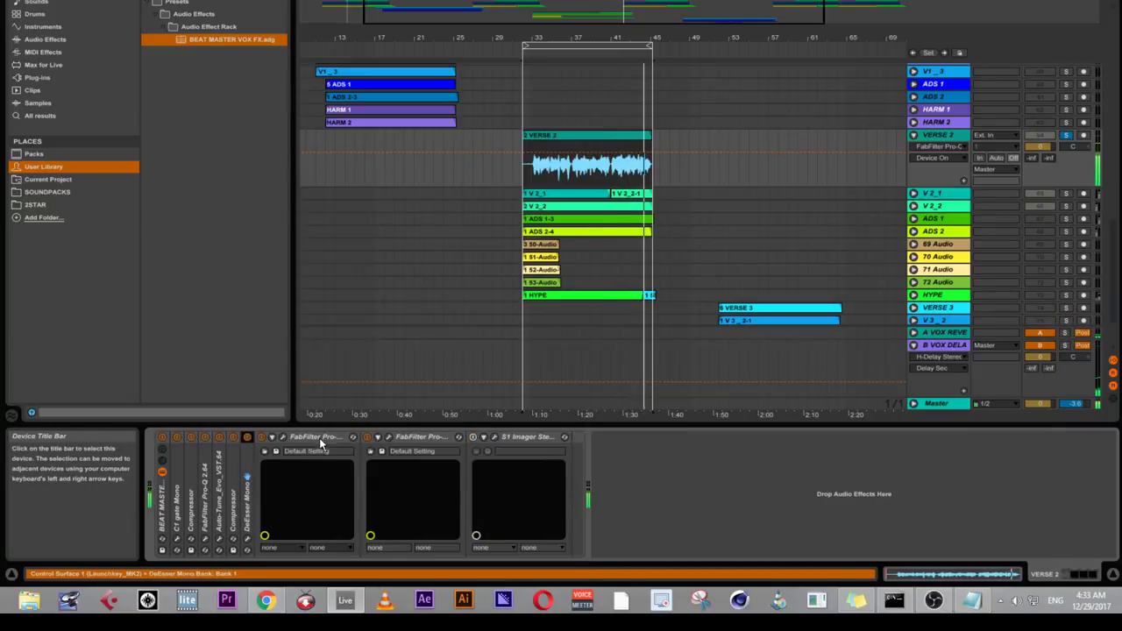
double_click(321, 438)
double_click(325, 437)
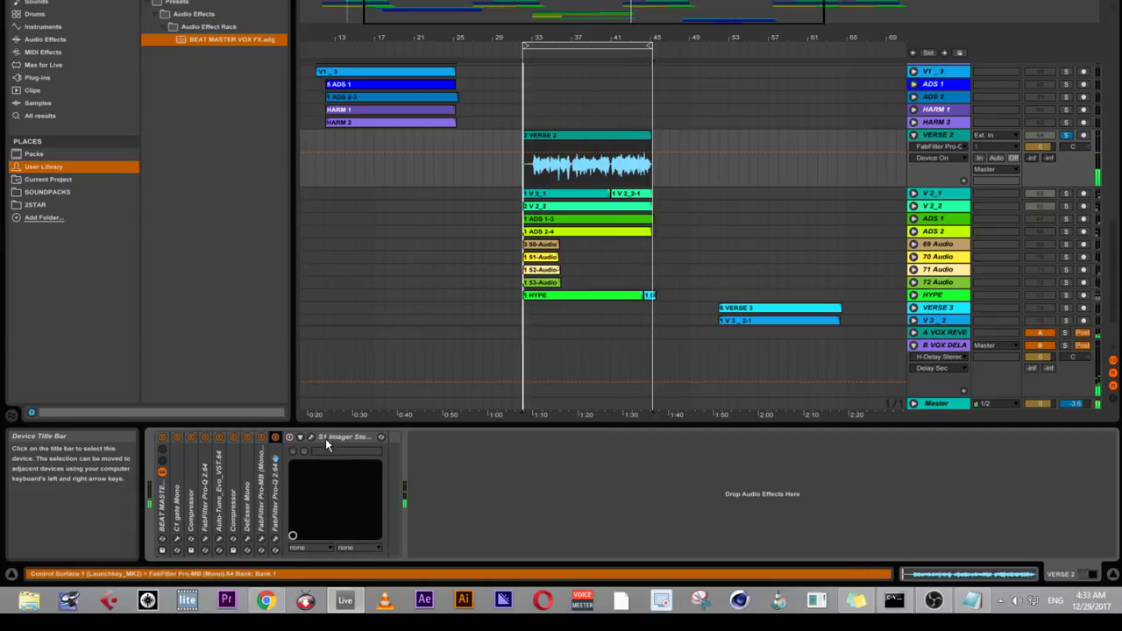
- Activate the S1 Imager Stereo with its plug-in editor shown, then fold the device and close the editor
click(311, 436)
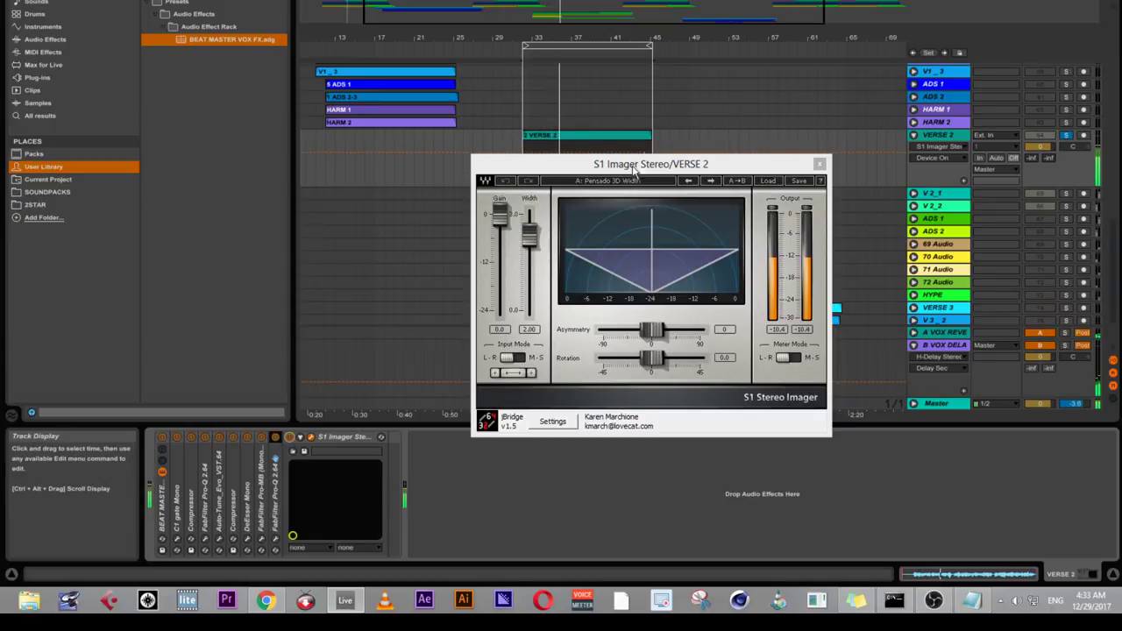
click(343, 443)
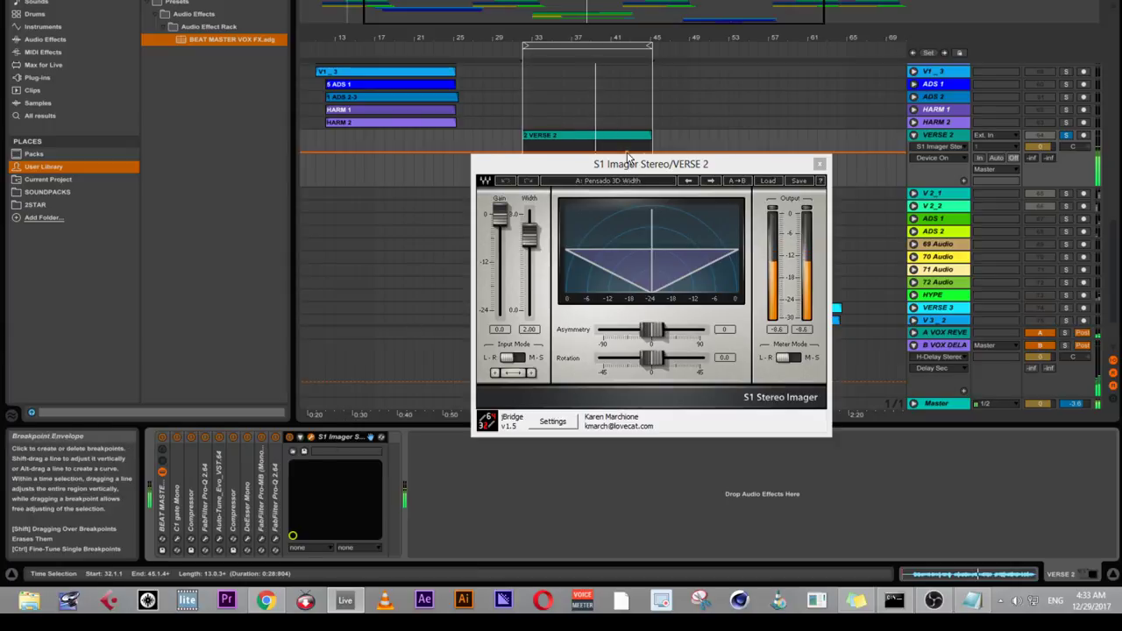
drag(621, 167, 655, 175)
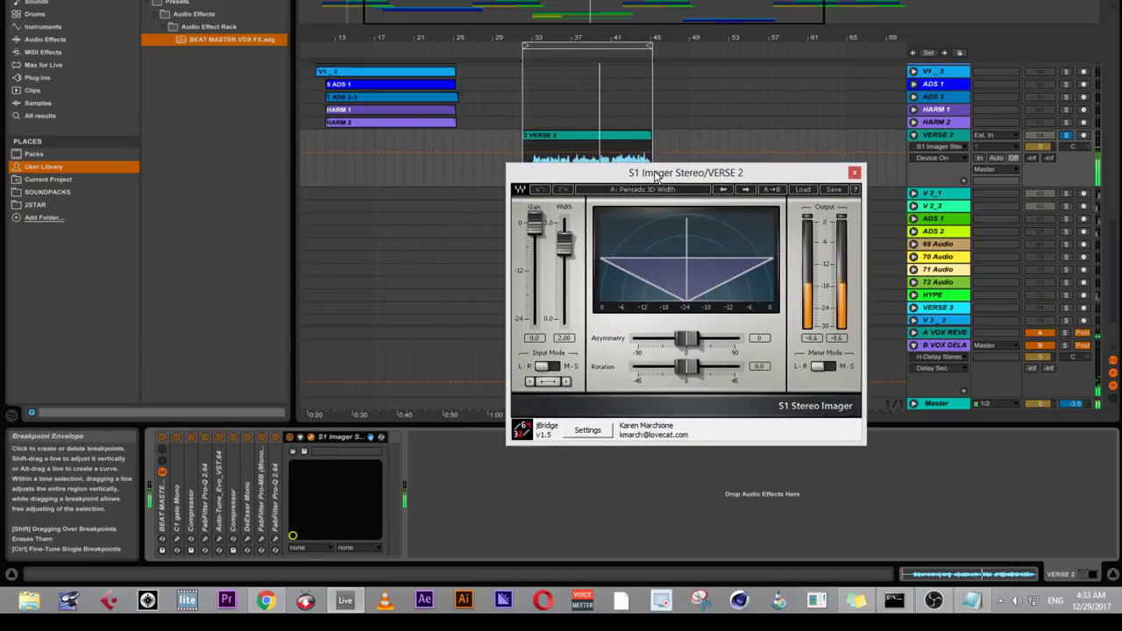
double_click(354, 440)
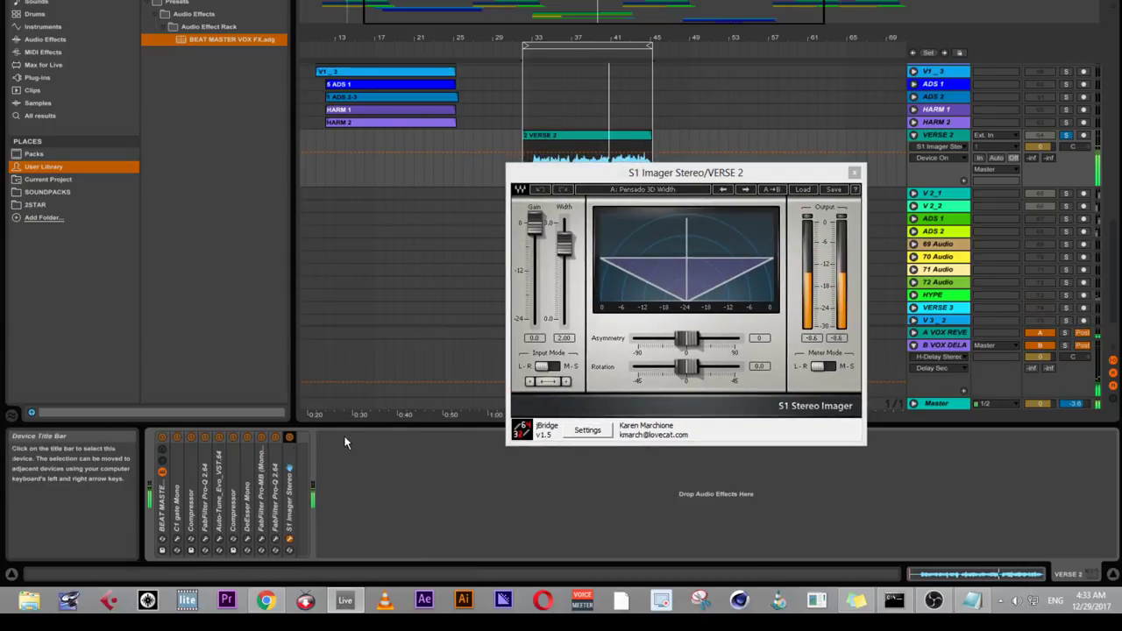
click(853, 173)
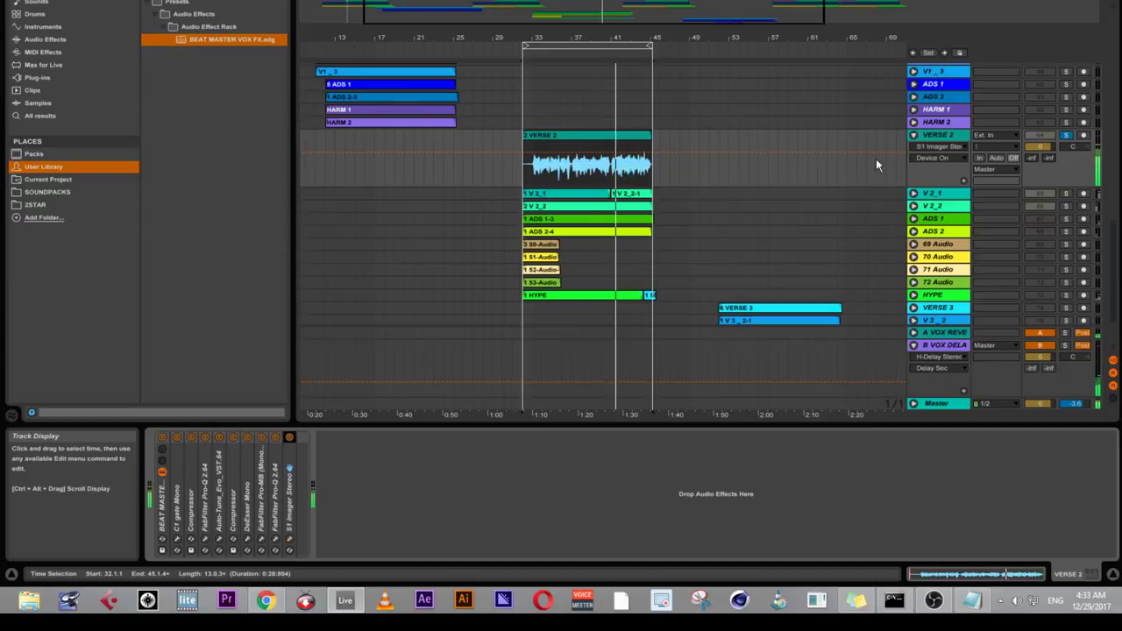
- Turn off the solo on the VERSE 2 track and mute the V 2_1 and V 2_2 double tracks
click(1063, 136)
click(1063, 136)
click(1064, 136)
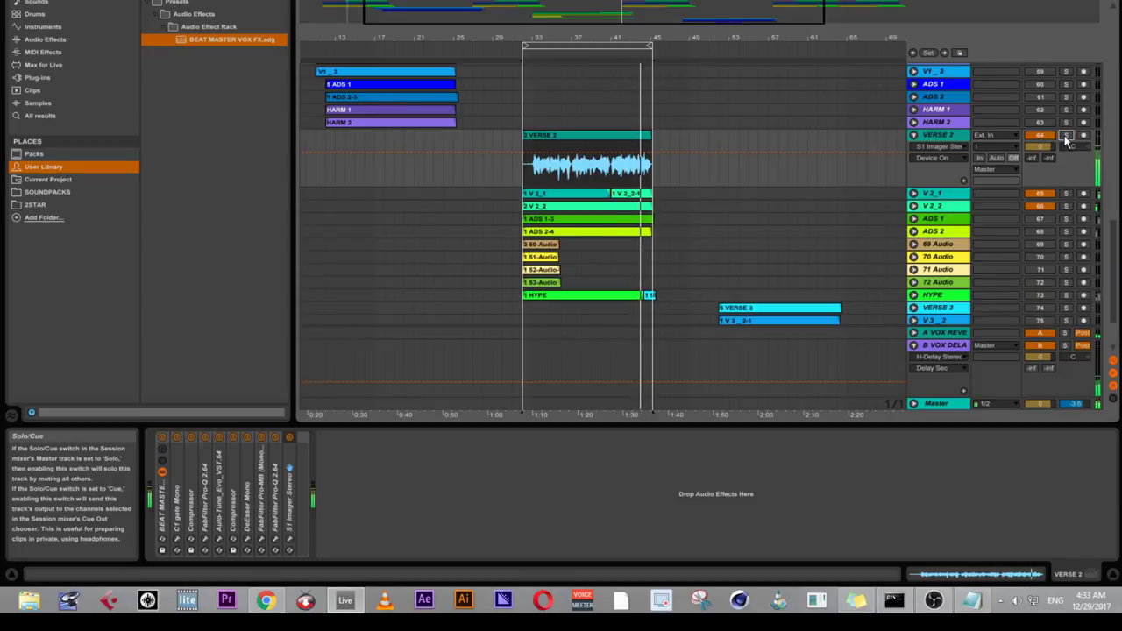
click(1043, 206)
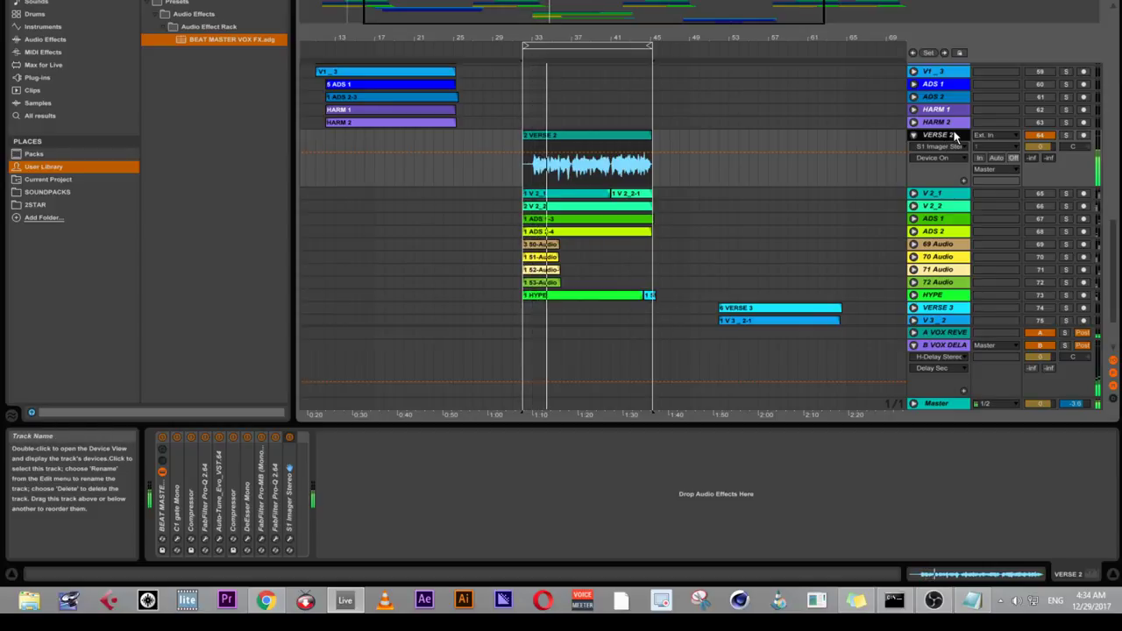
- Copy the BEAT MASTER VOX FX rack from the VERSE 2 track and paste it onto the V 2_1 track
click(164, 510)
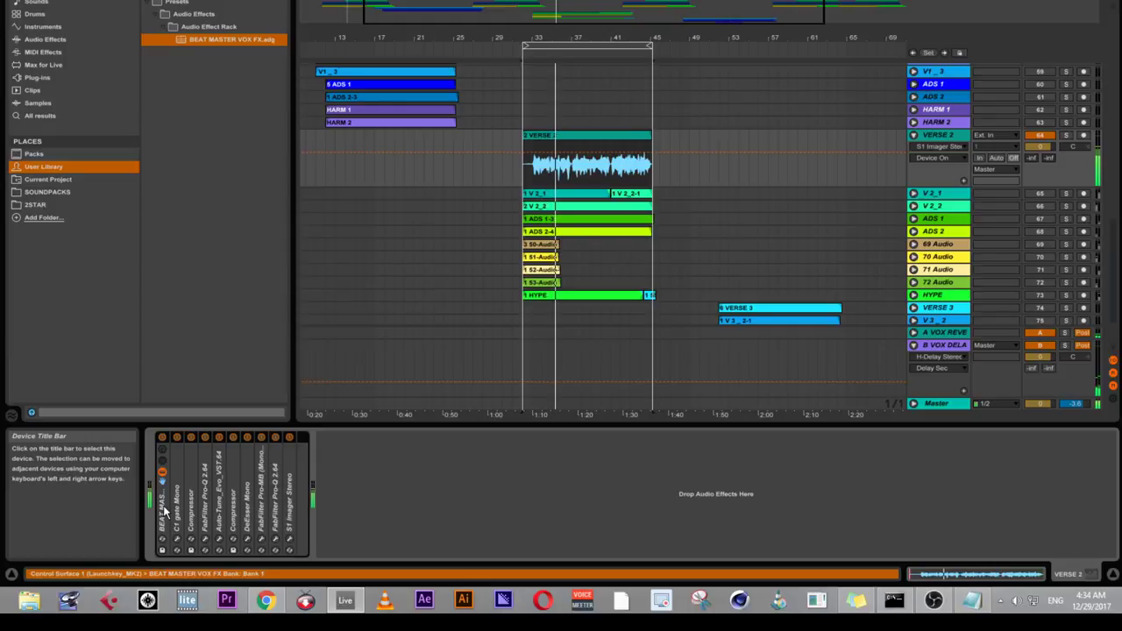
right_click(164, 510)
click(399, 502)
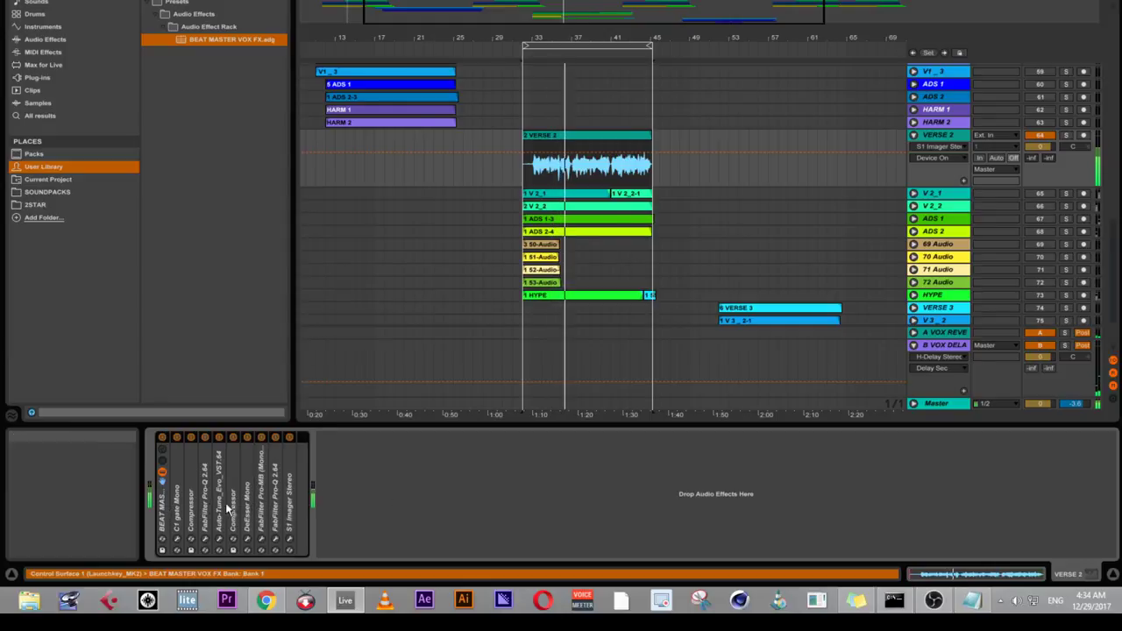
right_click(163, 510)
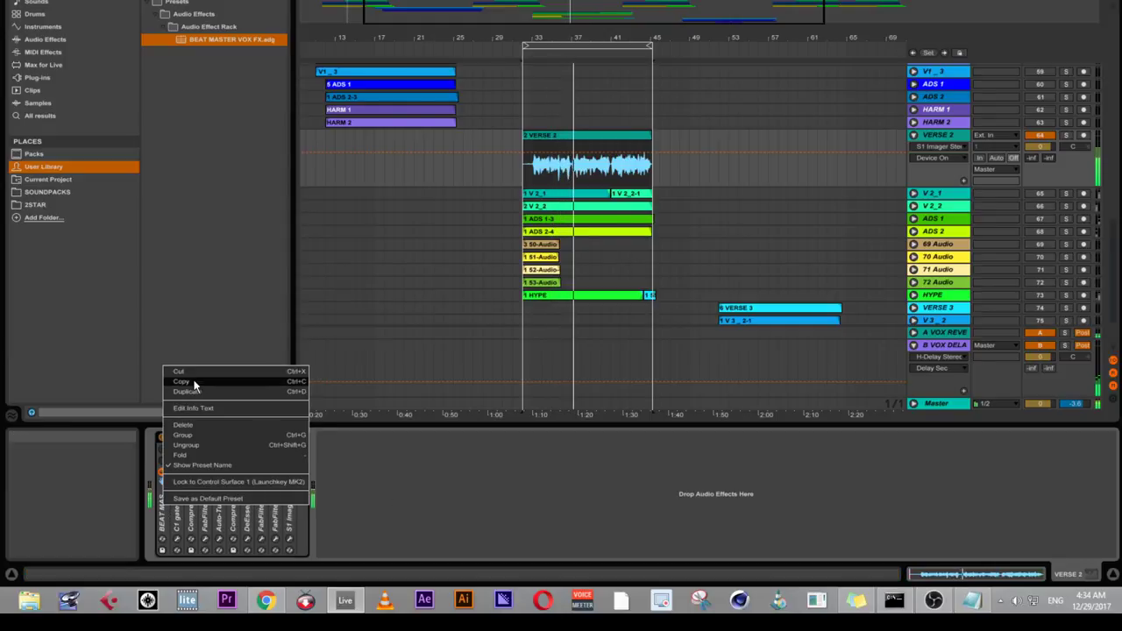
click(194, 385)
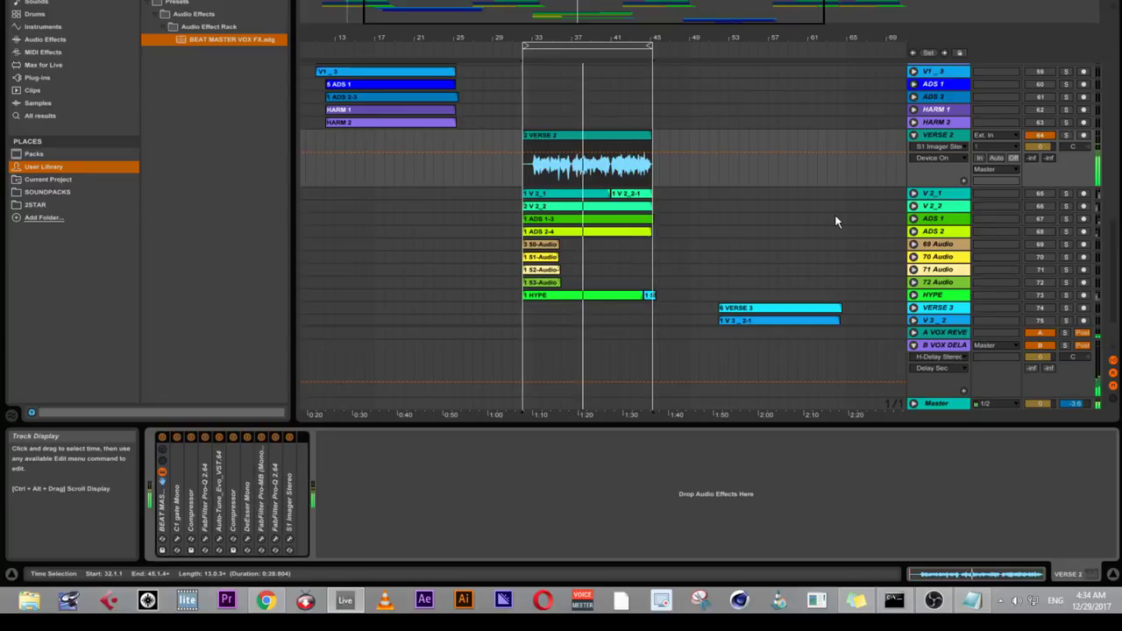
click(932, 192)
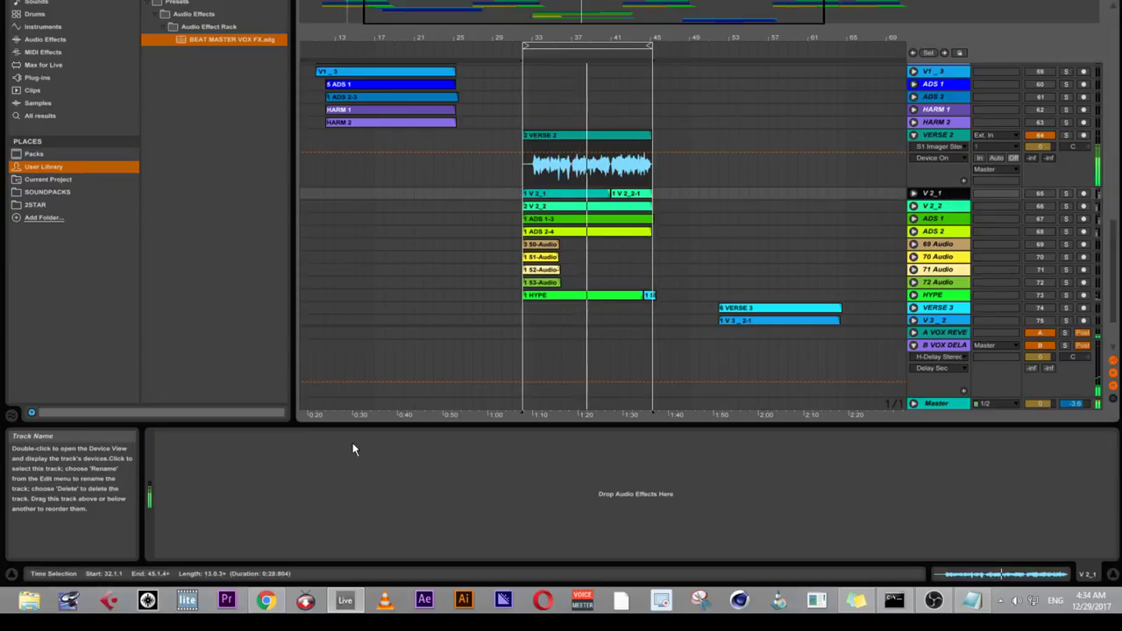
click(169, 483)
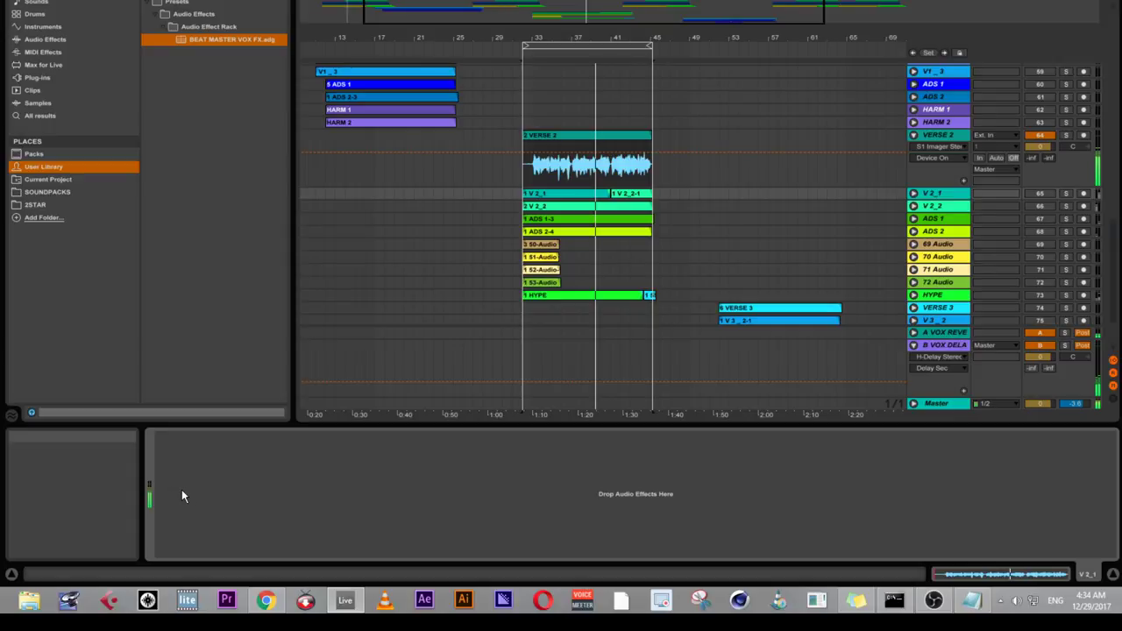
key(ctrl+v)
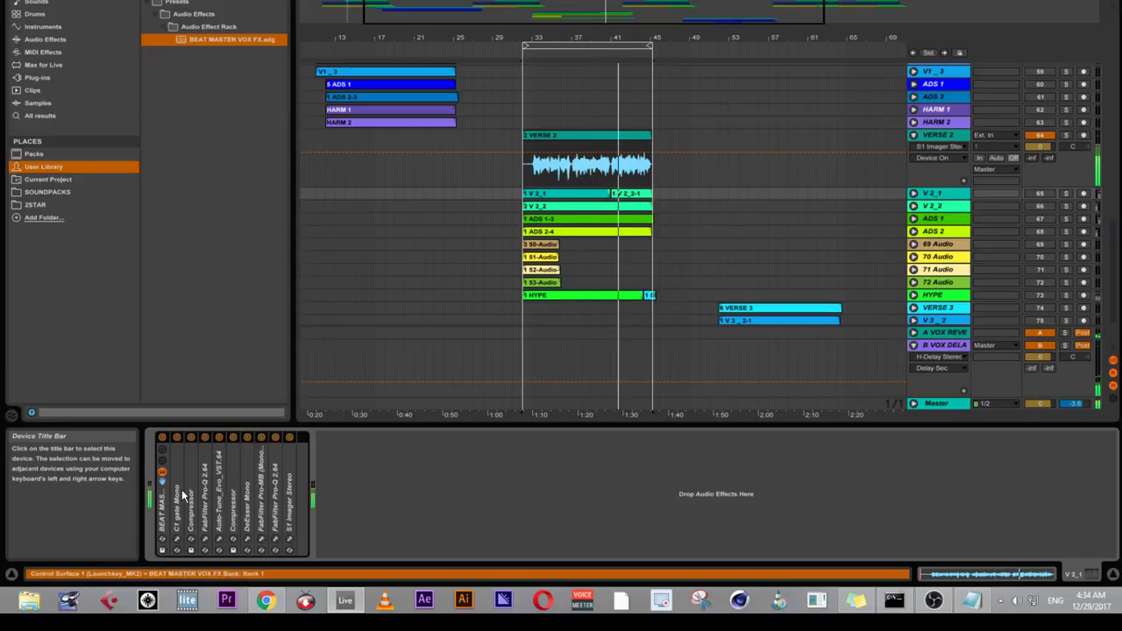
- Paste the copied vocal effect rack onto the V 2_2 track
click(932, 206)
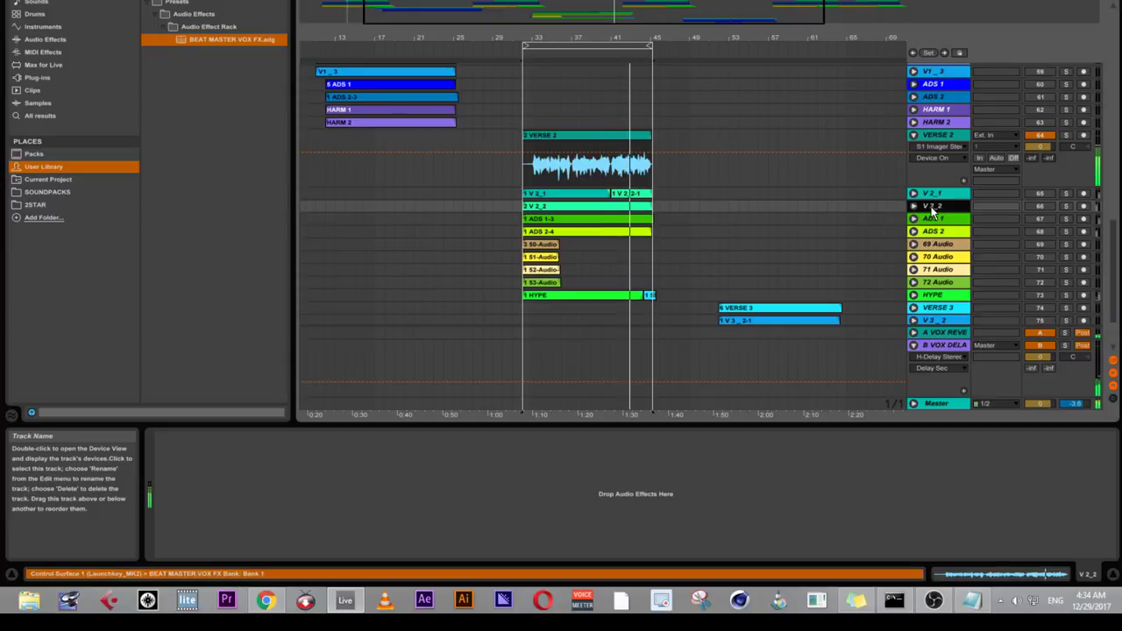
right_click(187, 482)
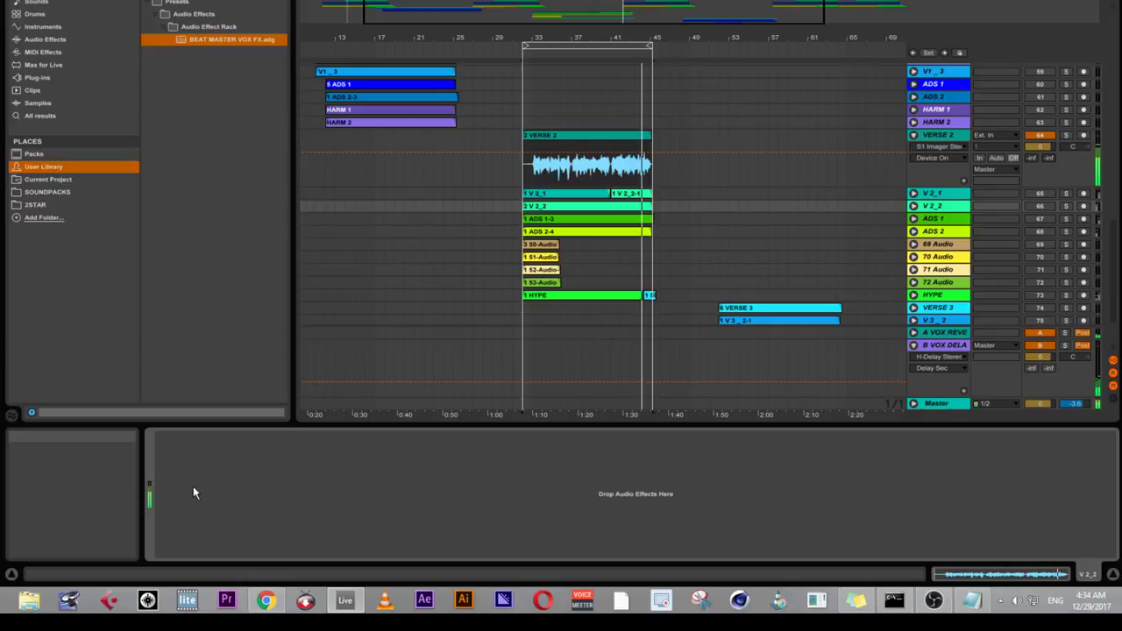
key(ctrl+v)
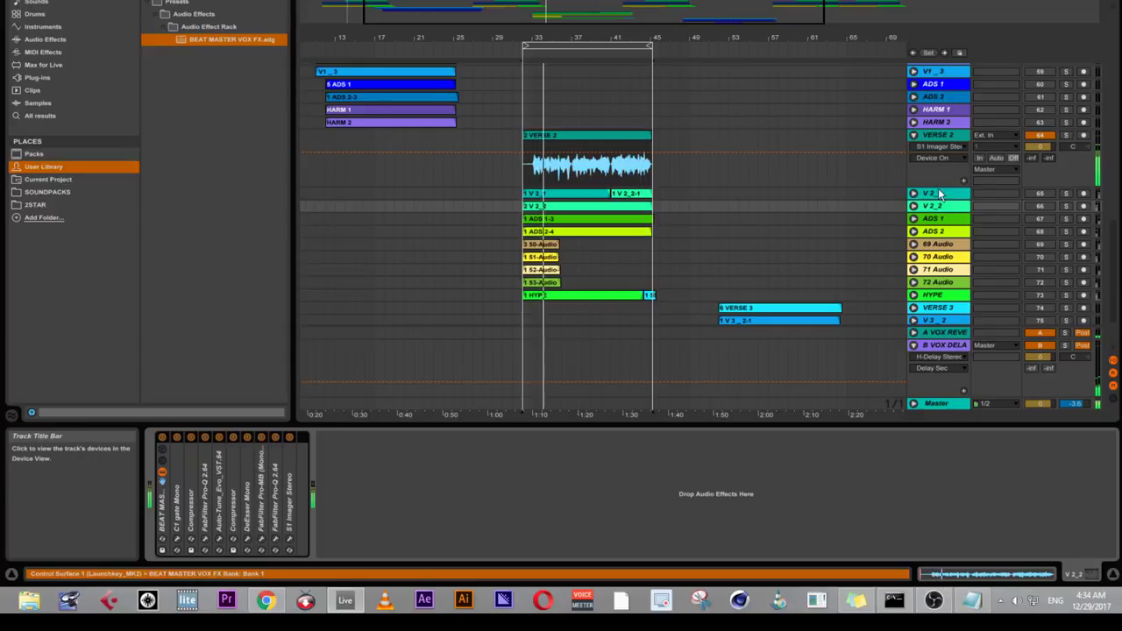
- Unmute the V 2_1 and V 2_2 tracks together and unfold both to show their mixer settings
click(1039, 196)
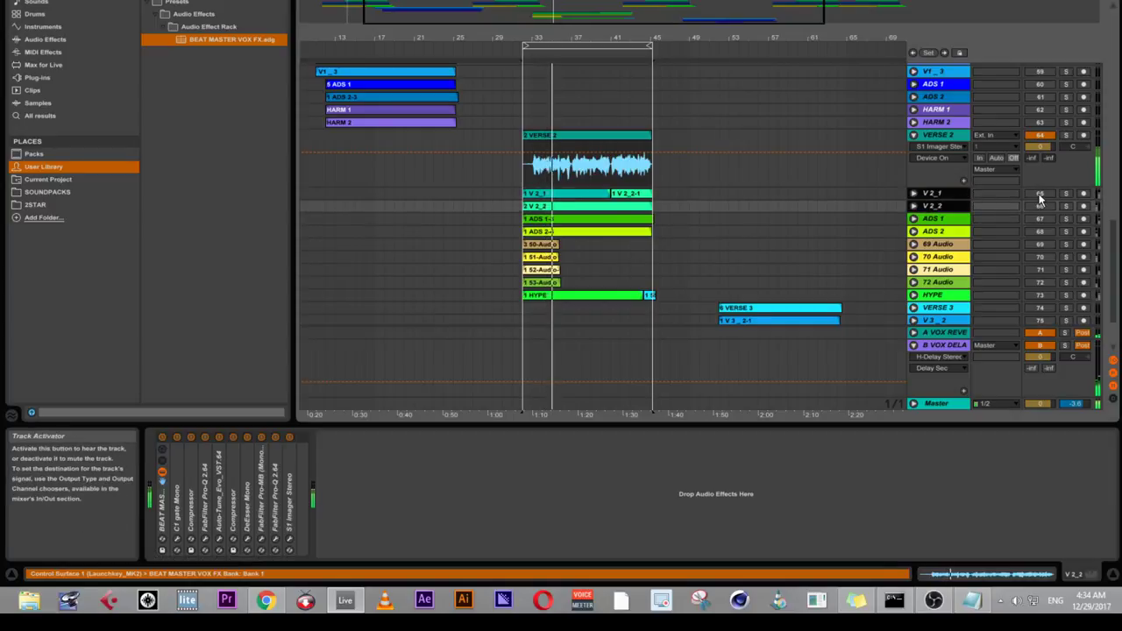
click(924, 193)
shift+click(931, 207)
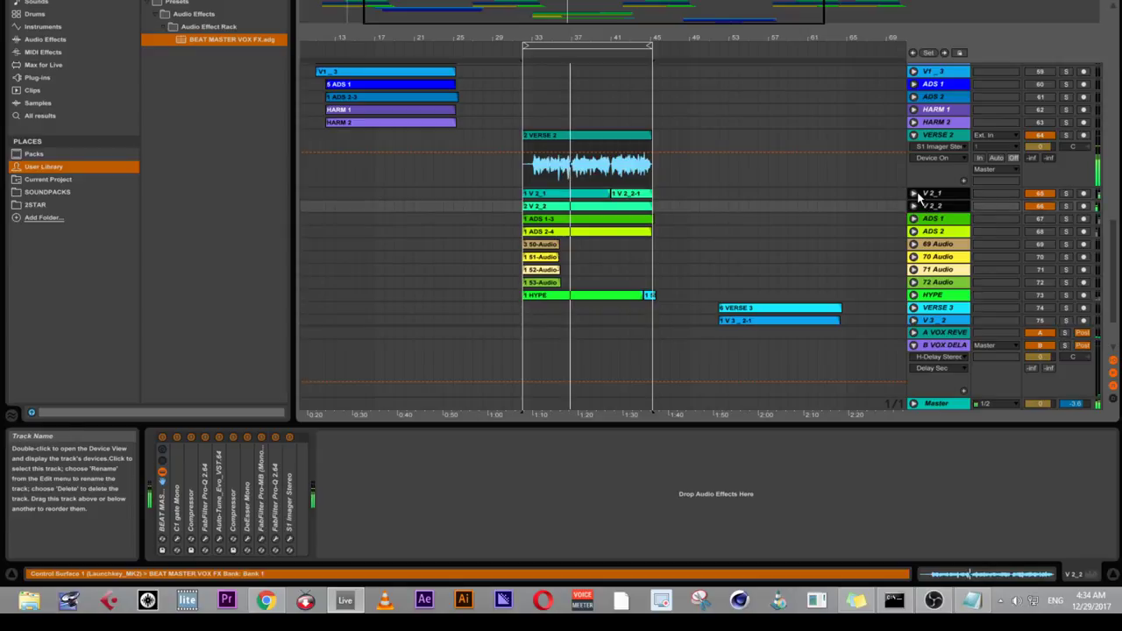
click(914, 193)
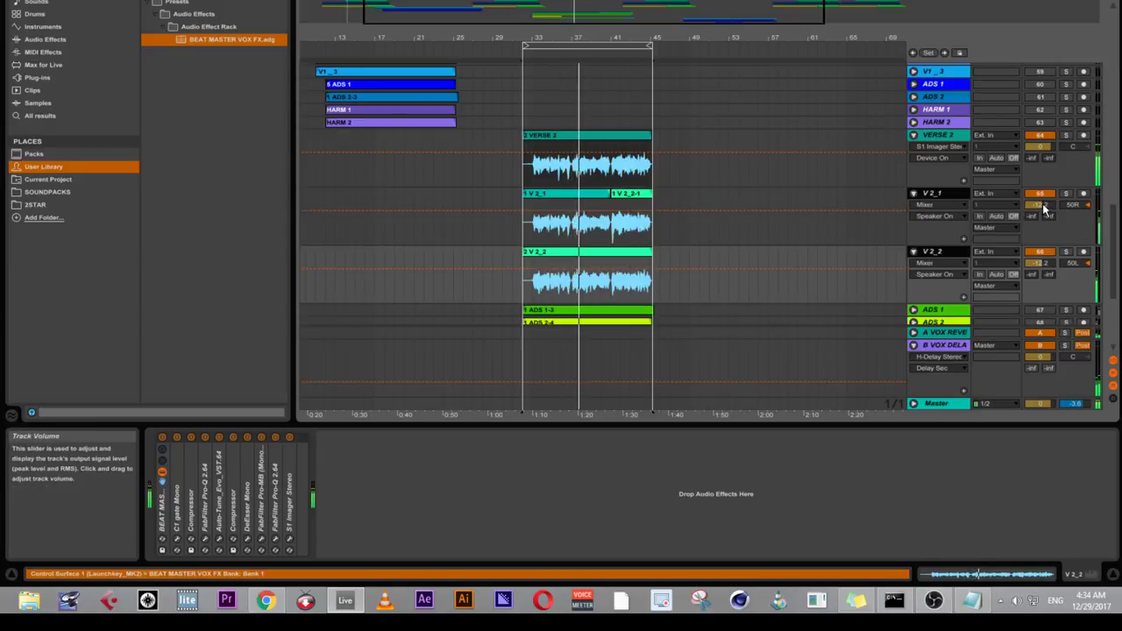
click(1017, 600)
click(955, 481)
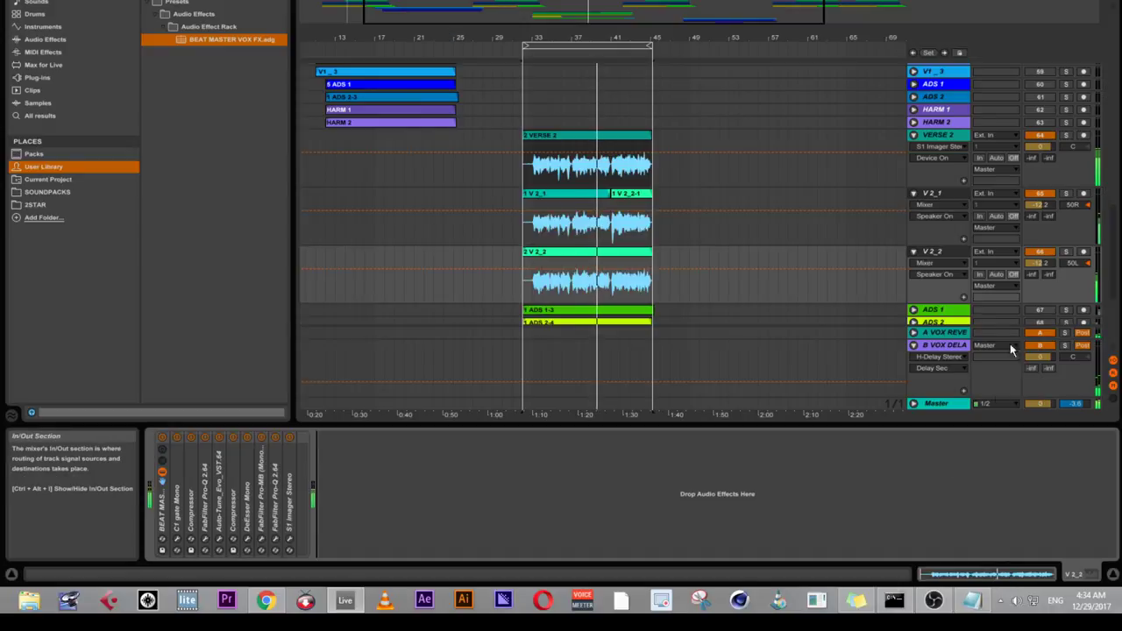
- Lower the V 2_1 and V 2_2 track volumes to -15.2 dB and fold the three verse 2 tracks
drag(1036, 207, 1035, 210)
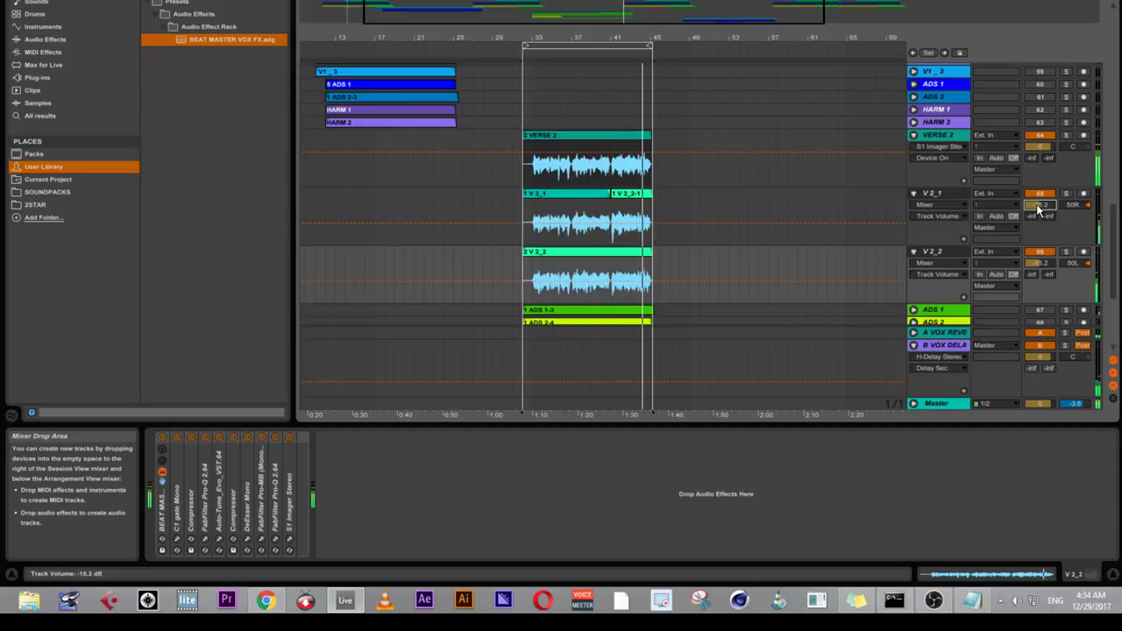
click(922, 194)
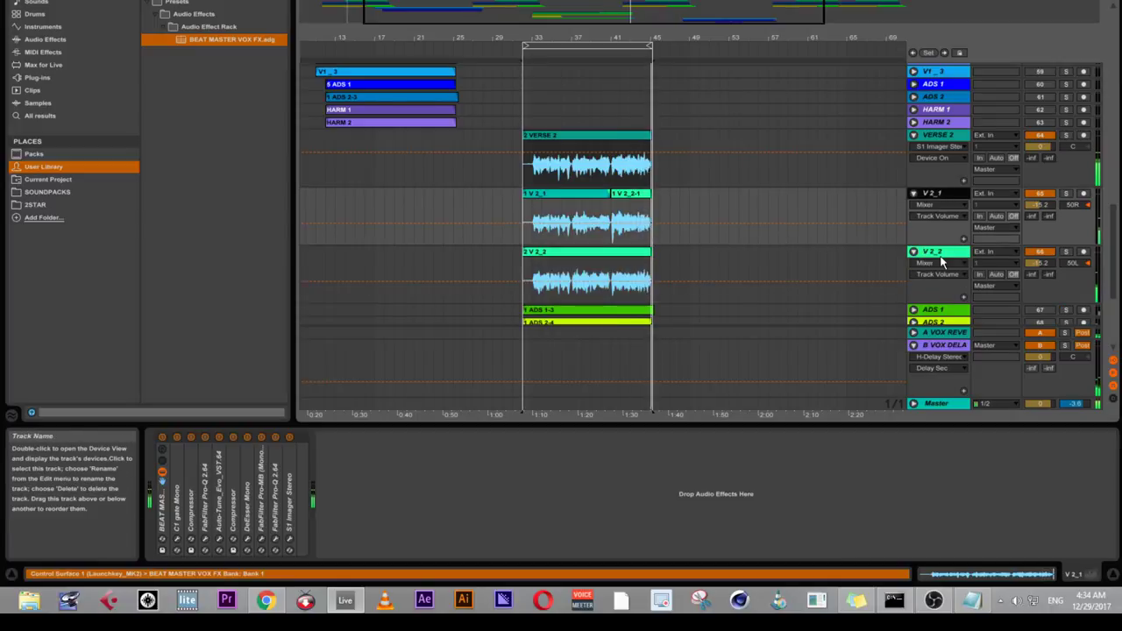
click(939, 253)
click(913, 252)
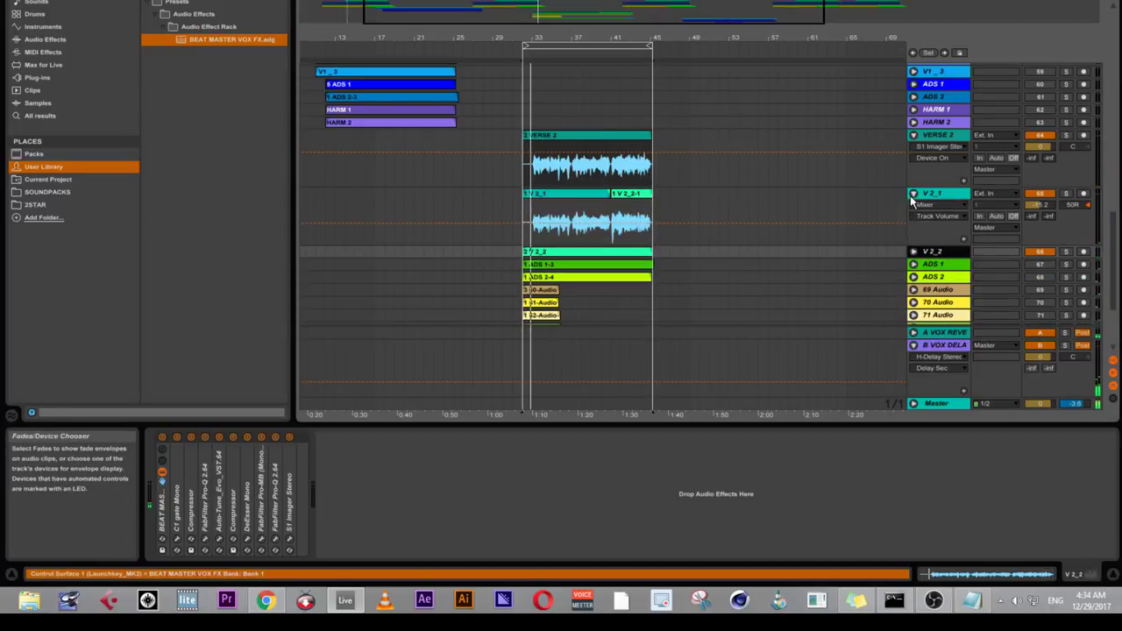
click(913, 193)
click(913, 135)
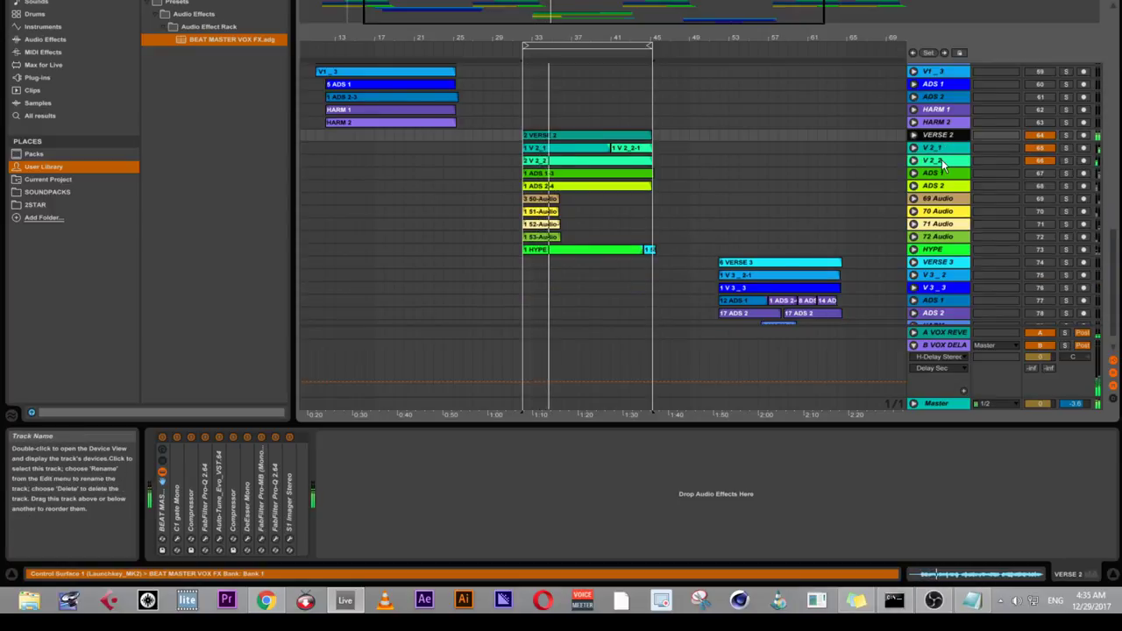
- Unfold the VERSE 2, V 2_1 and V 2_2 tracks together and solo all three
click(942, 162)
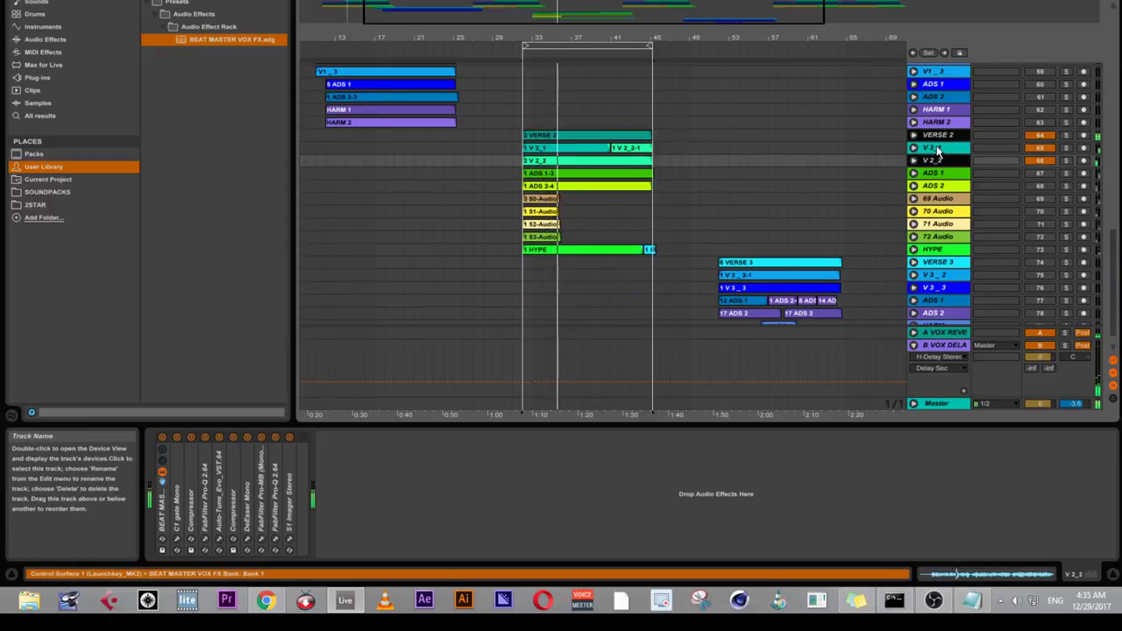
shift+click(936, 149)
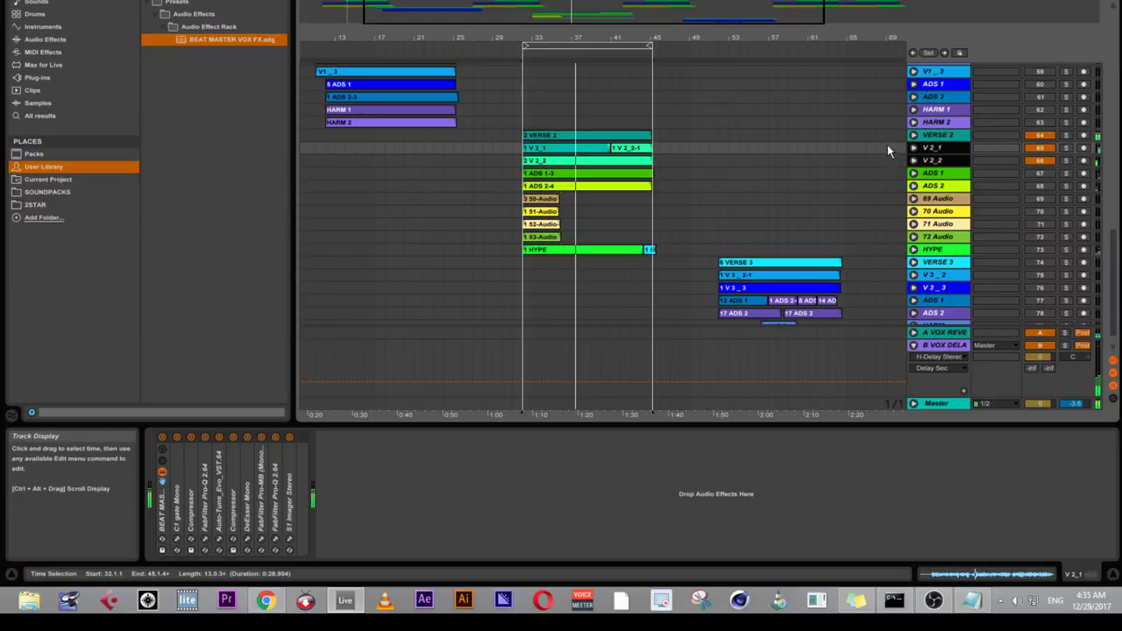
click(928, 133)
click(913, 137)
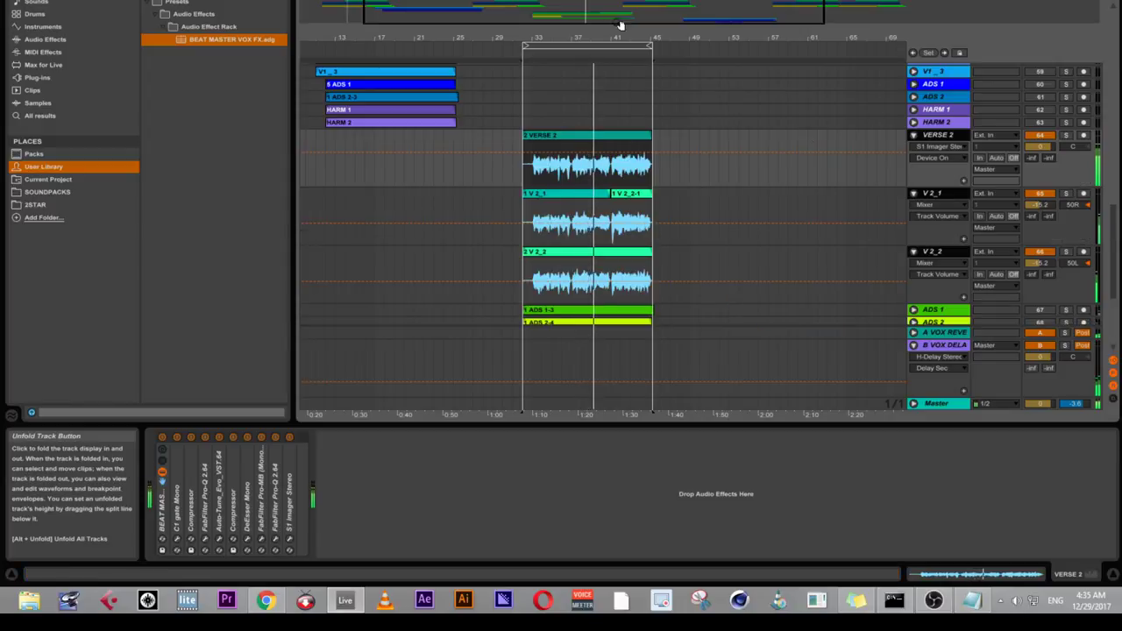
drag(552, 4, 553, 166)
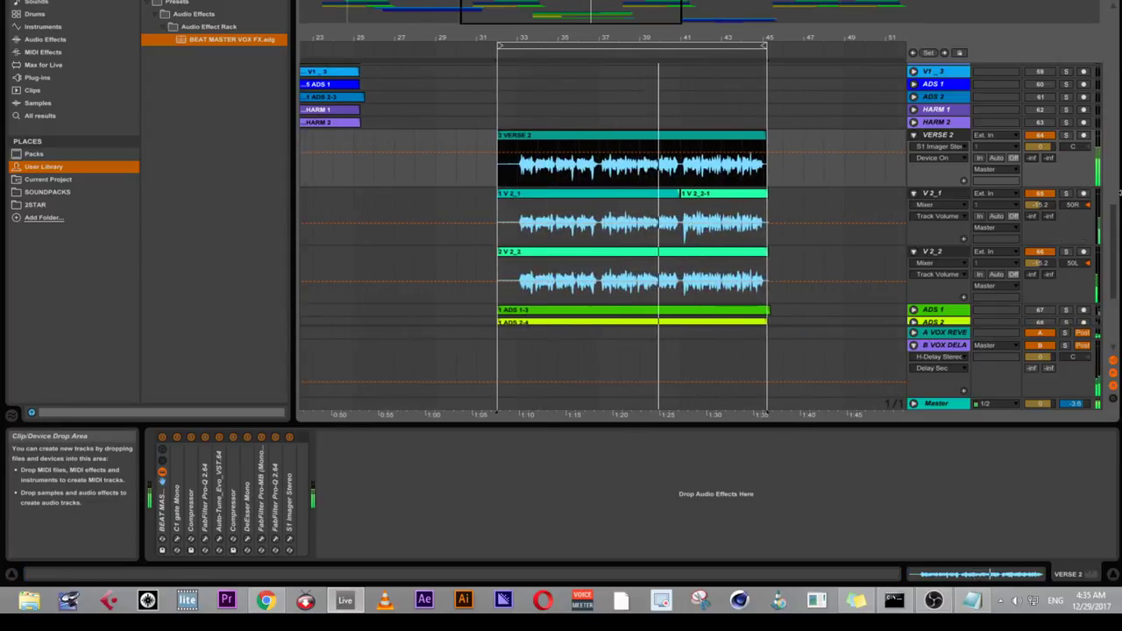
click(1066, 136)
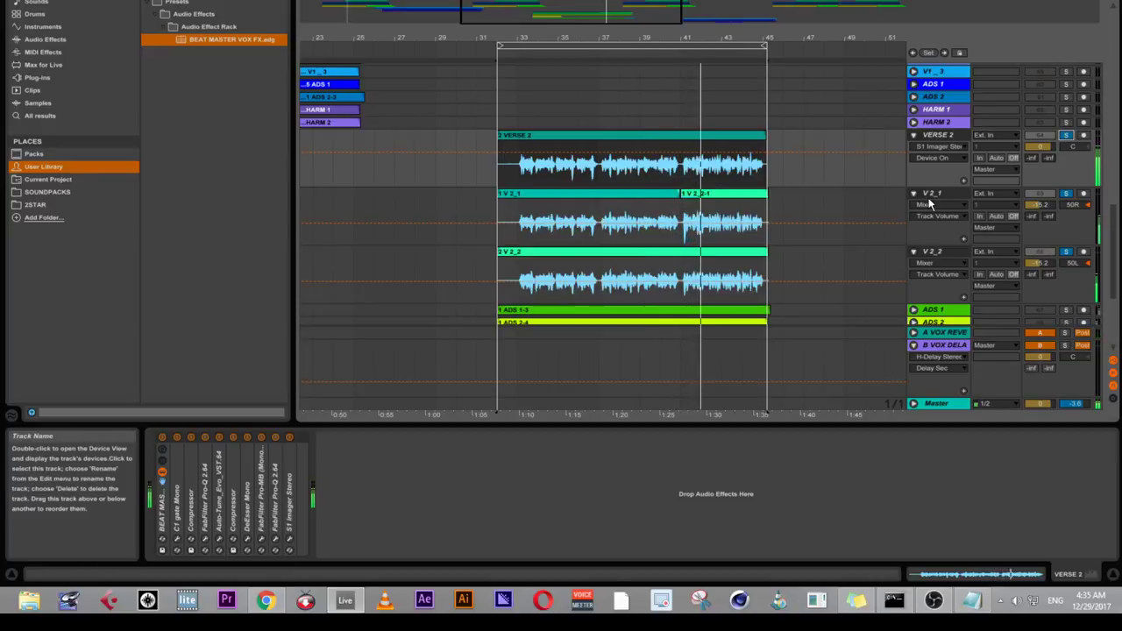
- Set the V 2_1 and V 2_2 volumes to -15.0 dB and compare them with the VERSE 2 solo off and on
click(931, 194)
click(934, 251)
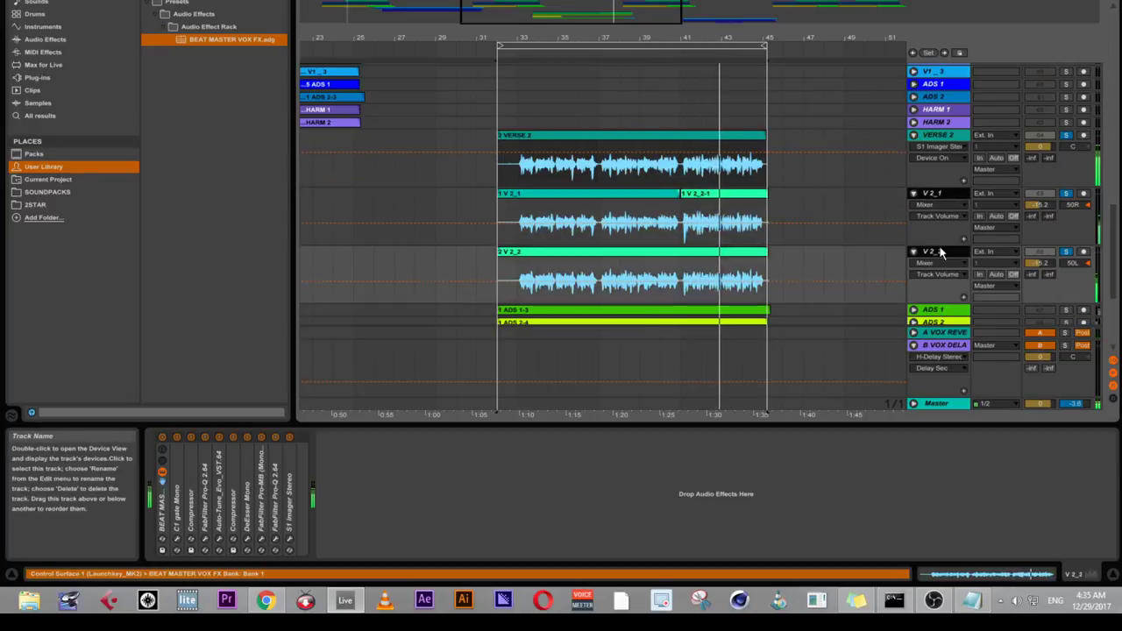
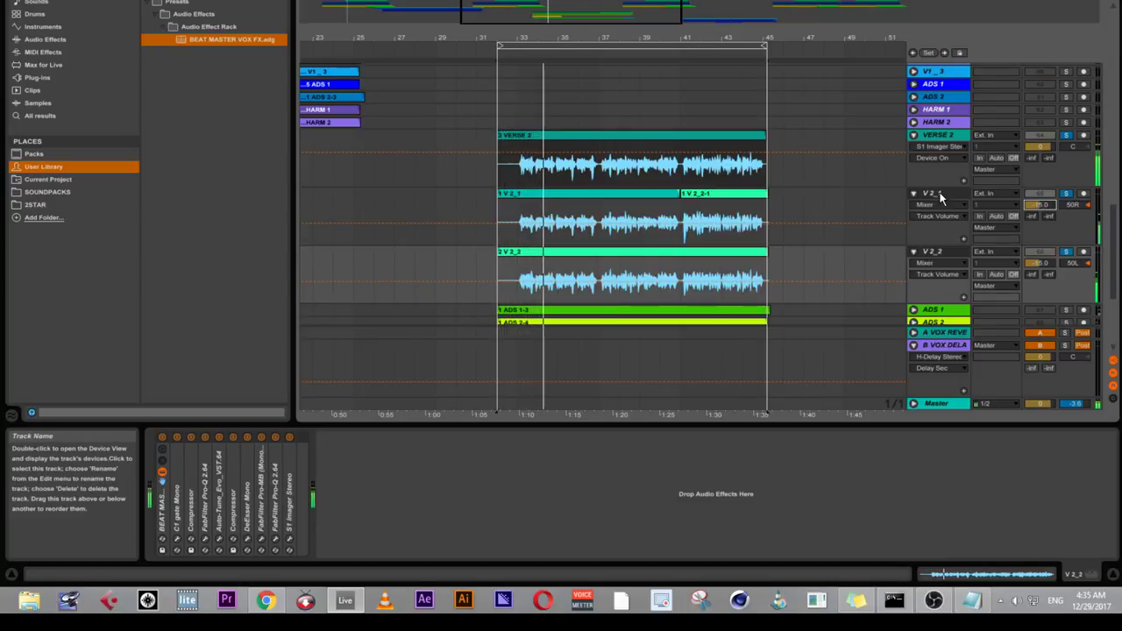
click(941, 254)
click(941, 253)
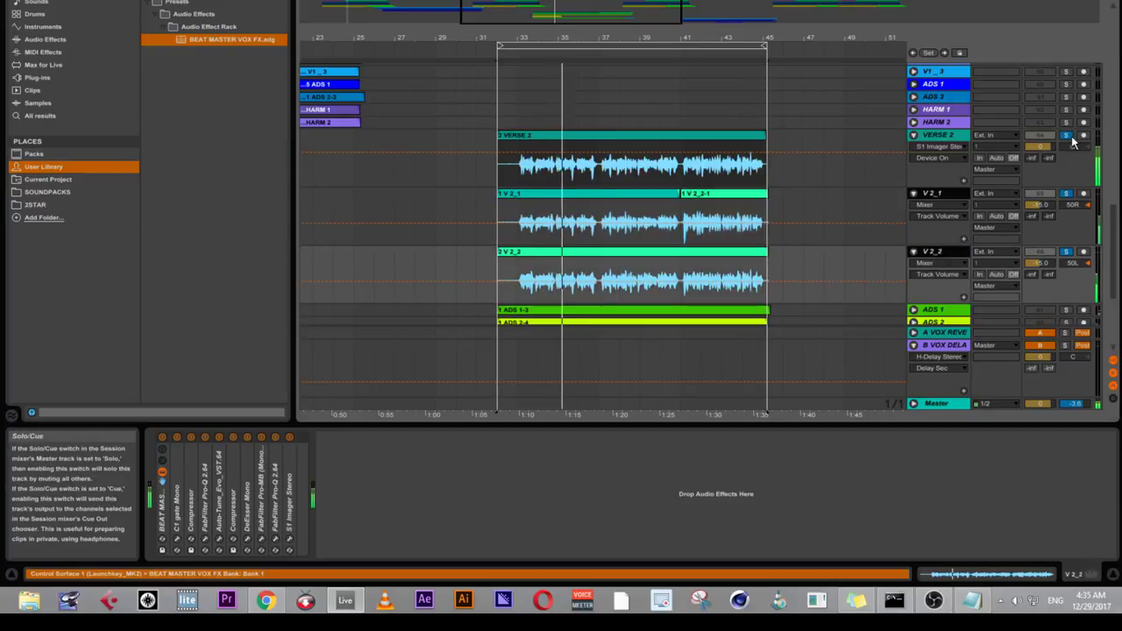
click(1068, 136)
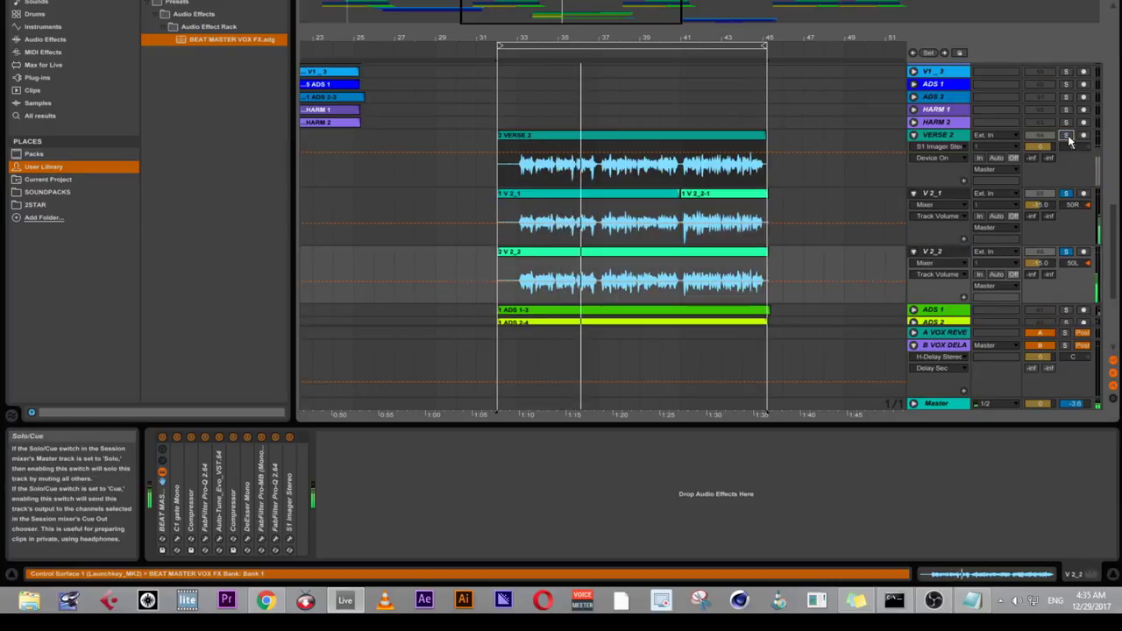
click(1067, 135)
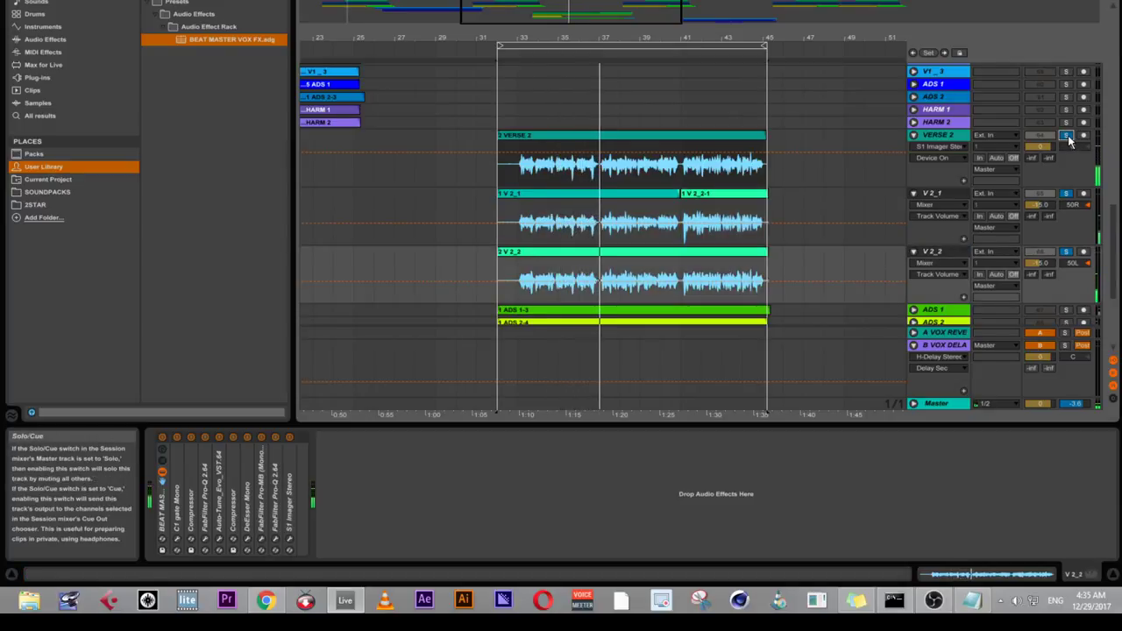
- Set the VERSE 2 lead vocal's track volume to -2.0 dB
click(1039, 146)
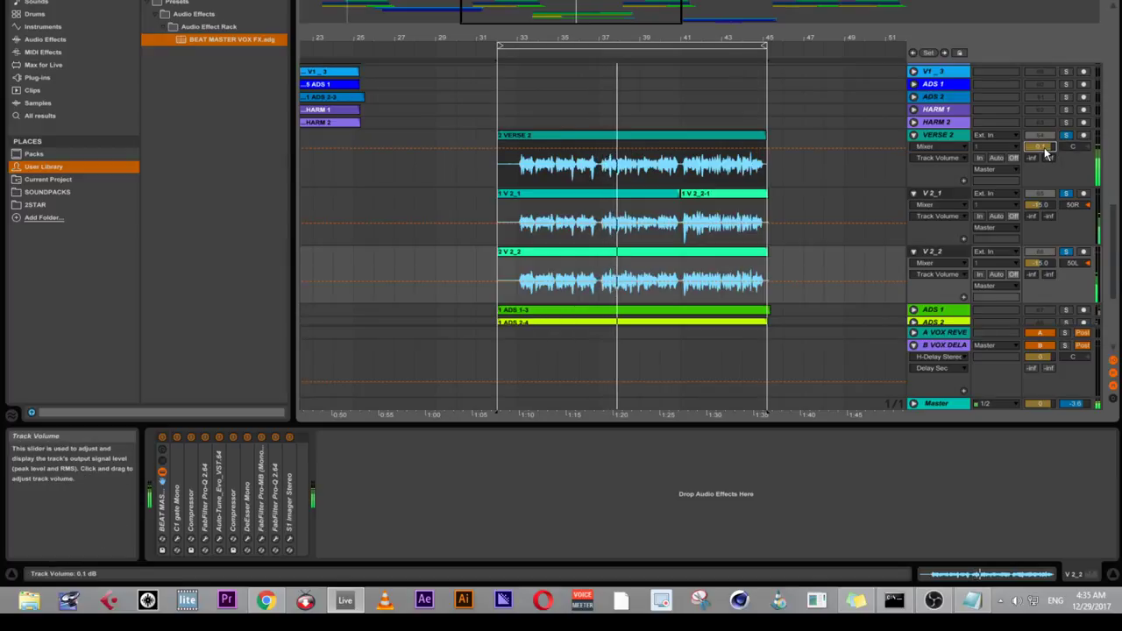
text(-2.7)
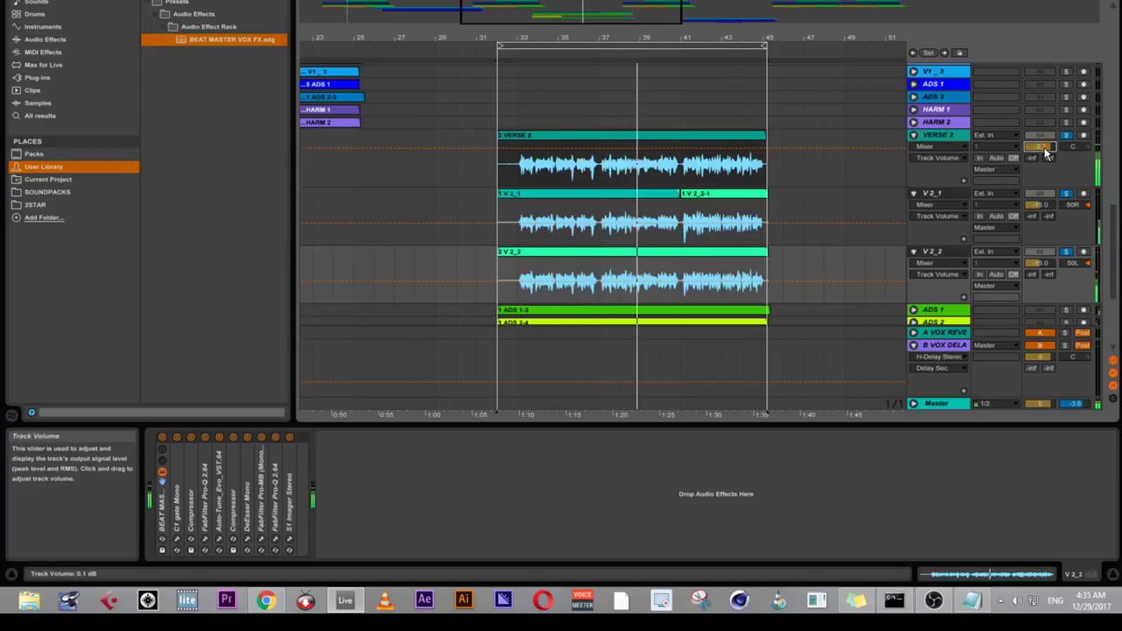
key(Return)
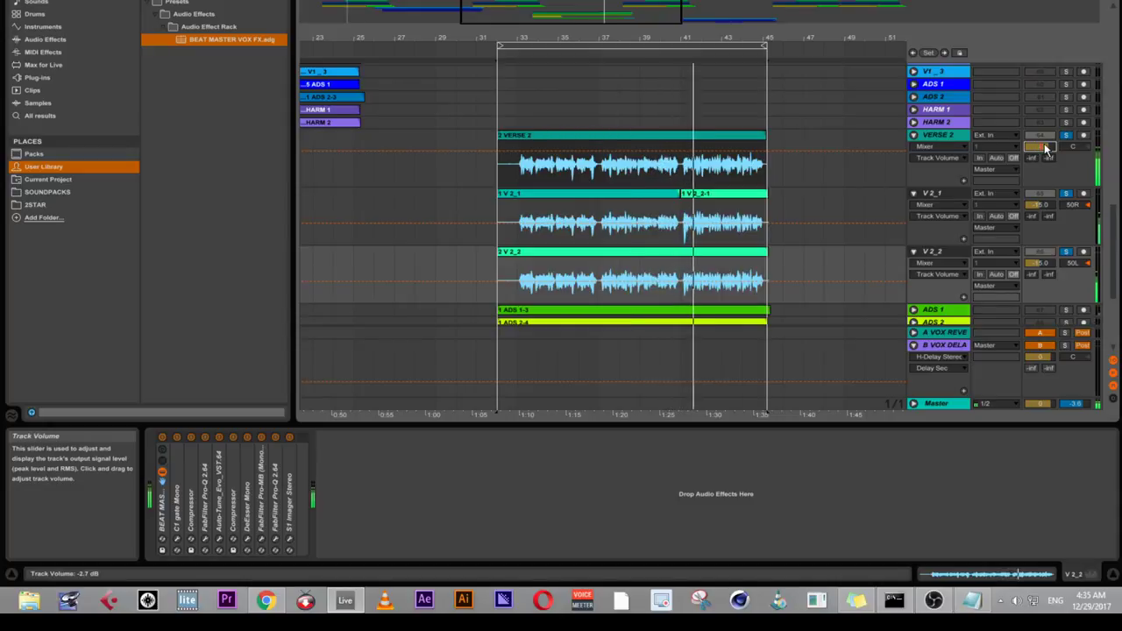
- Fold the VERSE 2, V 2_1 and V 2_2 tracks and combine them into one track group
click(950, 192)
click(947, 135)
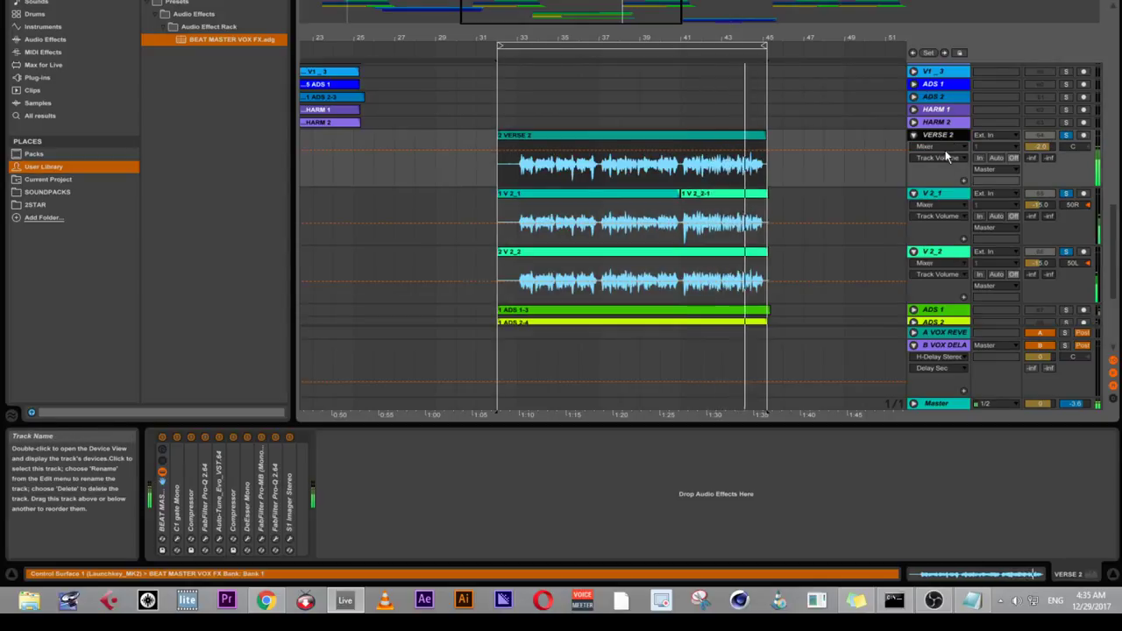
click(933, 250)
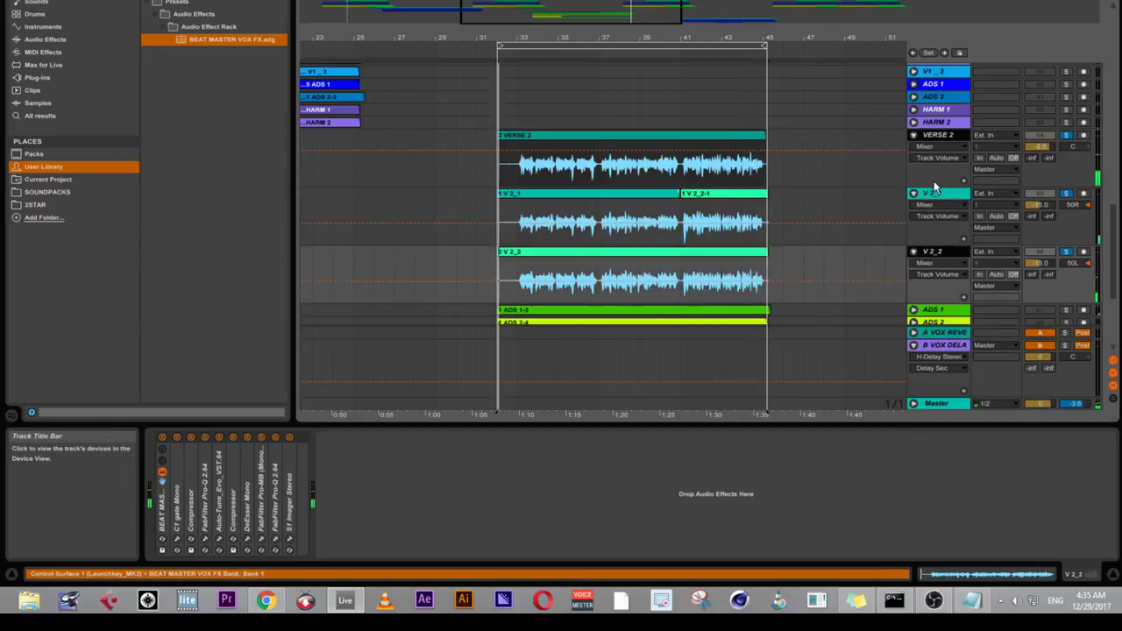
click(938, 134)
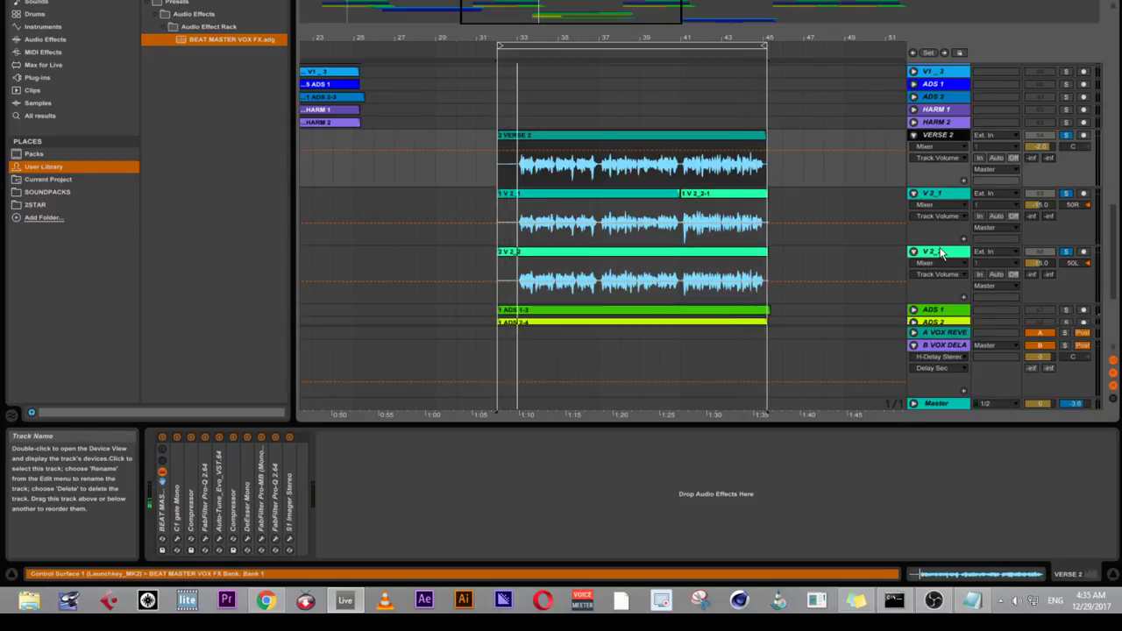
click(942, 253)
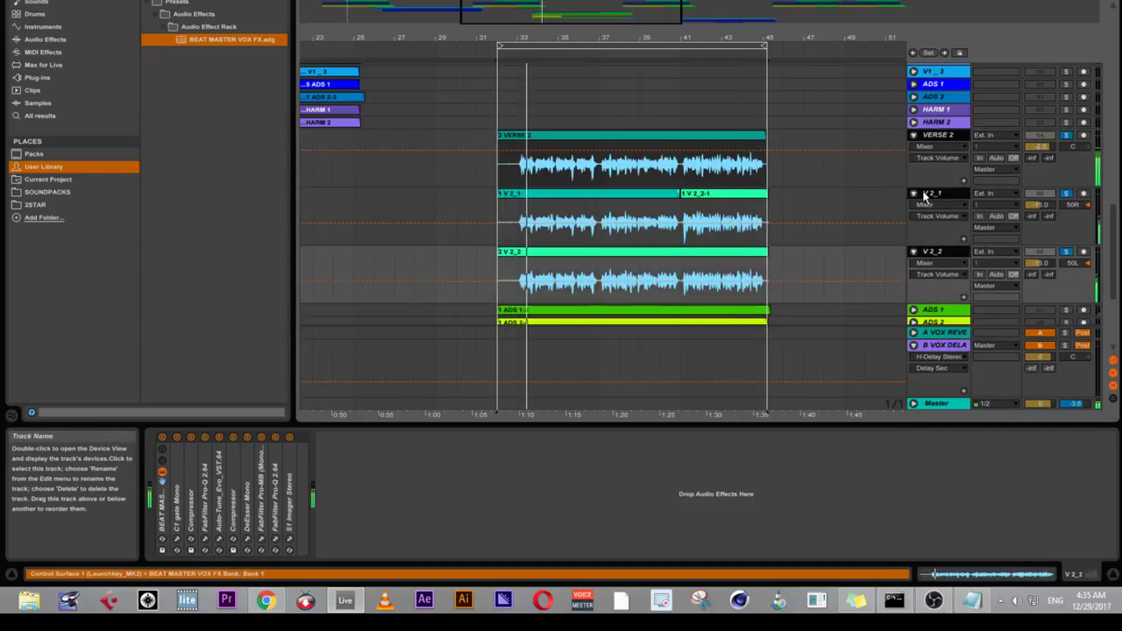
alt+click(913, 137)
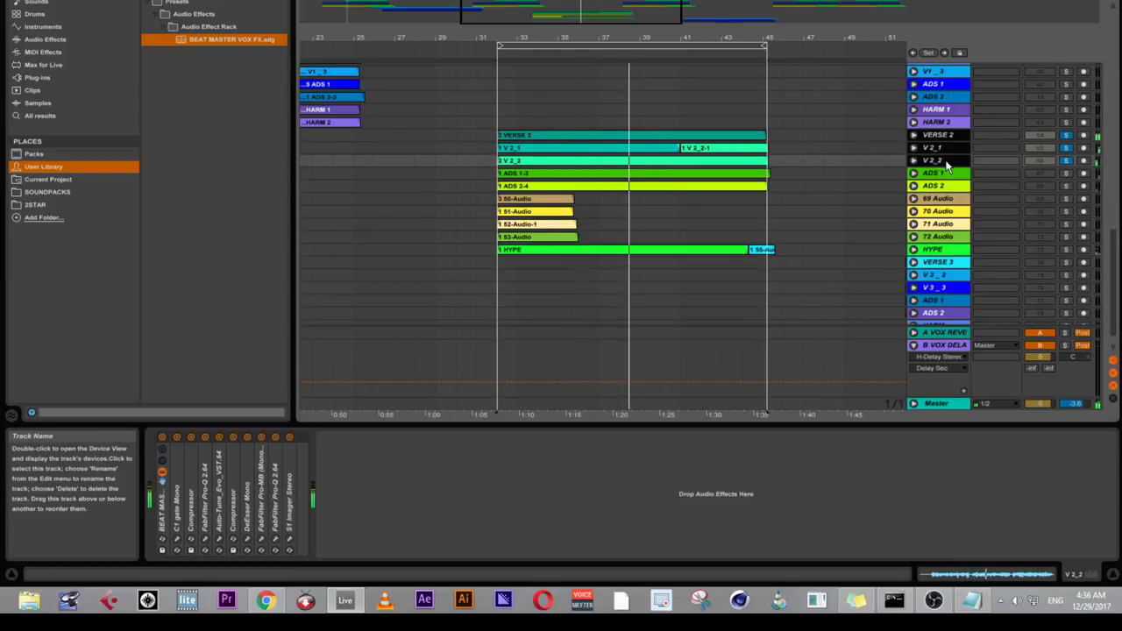
right_click(944, 134)
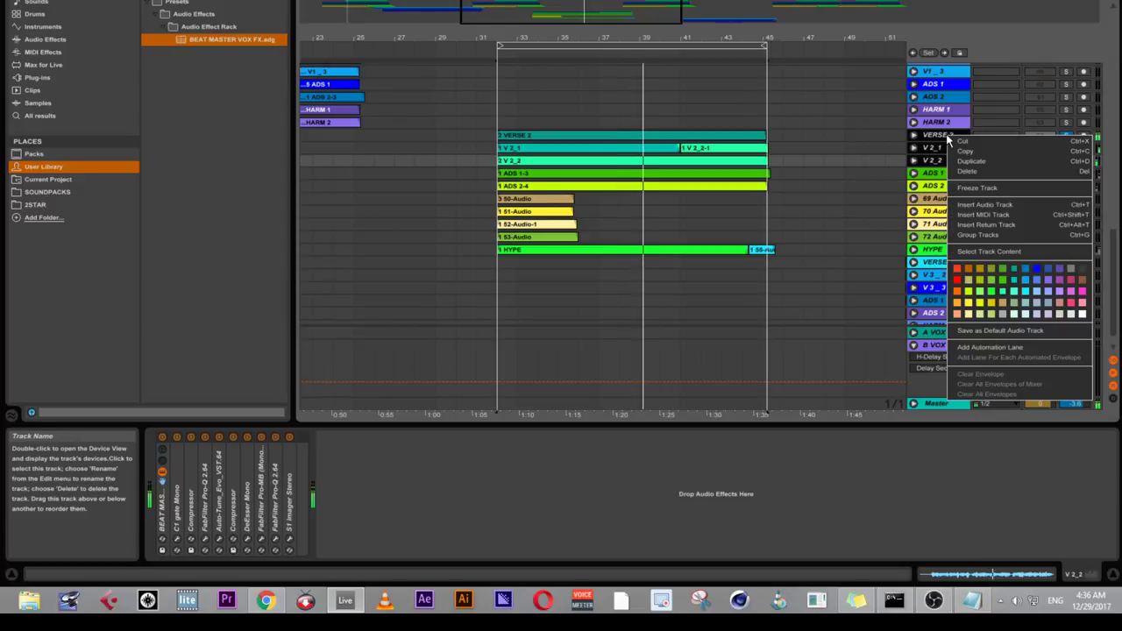
click(986, 236)
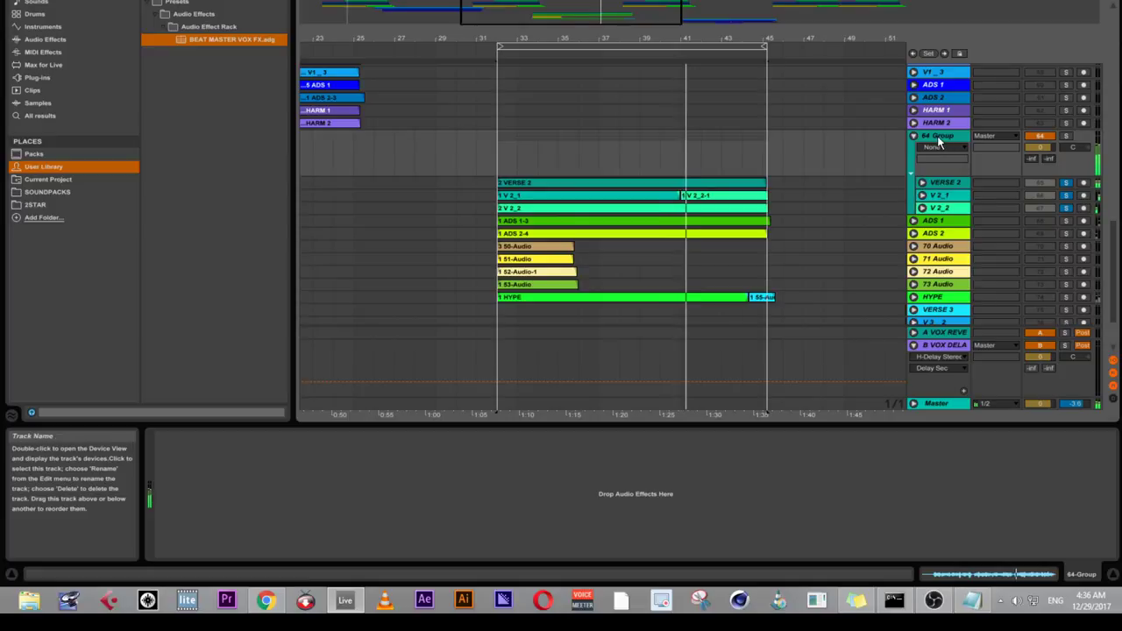
- Rename the new track group as VERSE 2 MAINS
key(ctrl+r)
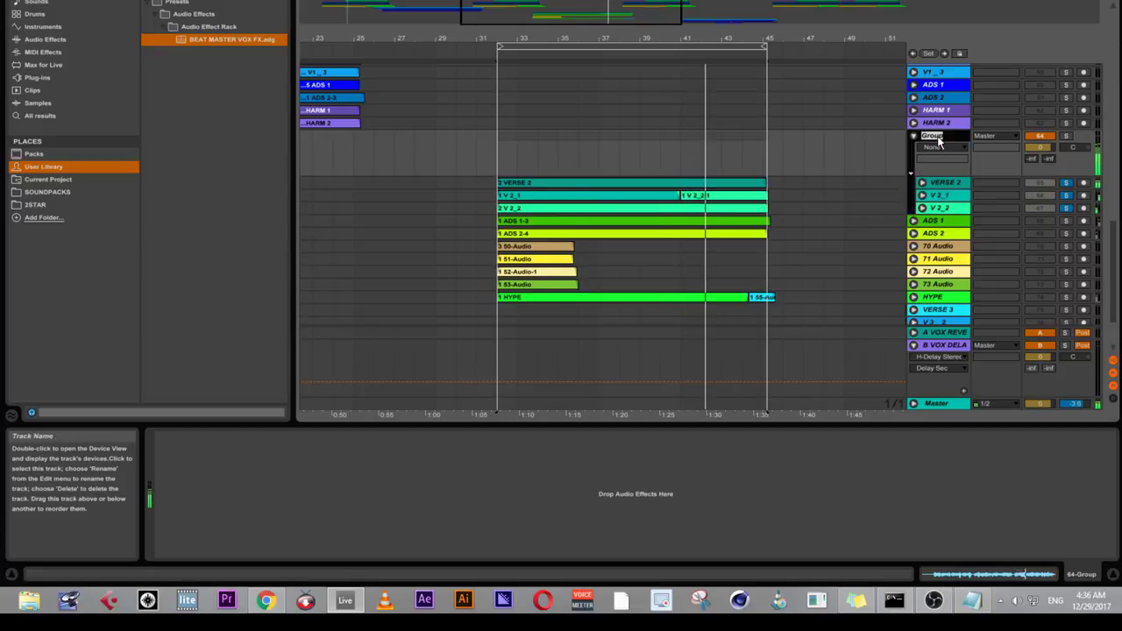
text(V)
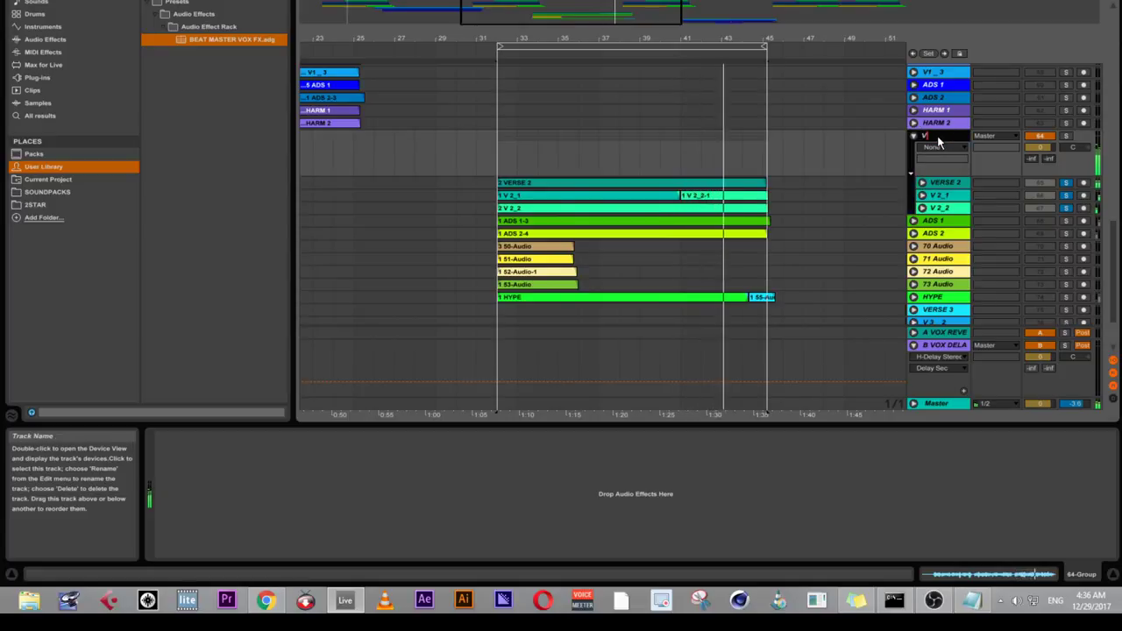
text(ERSE)
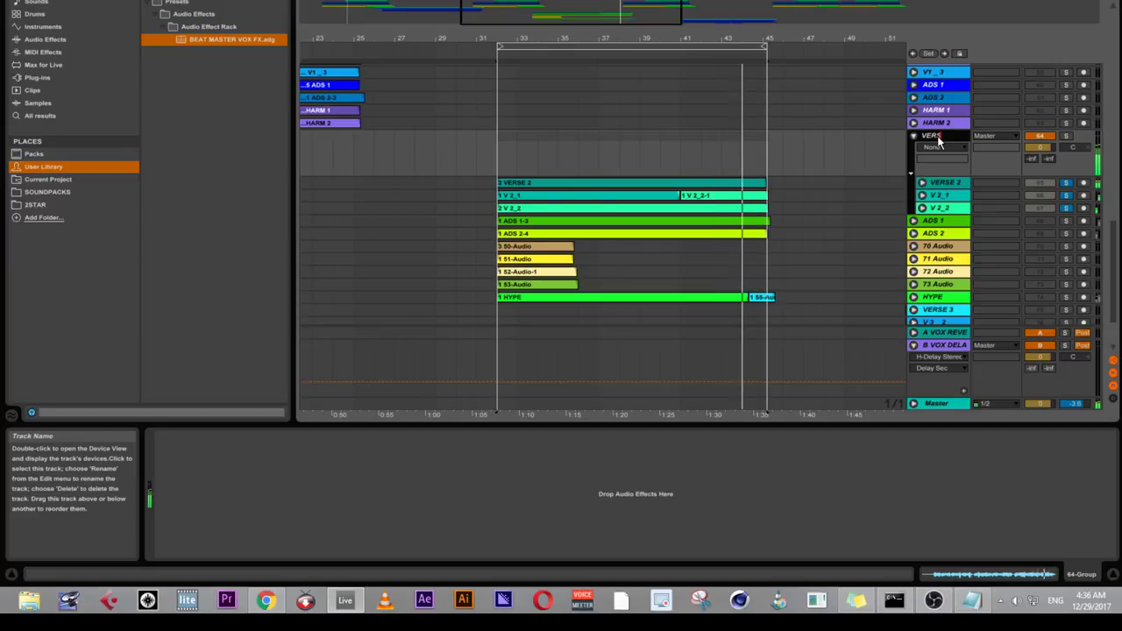
text( 2)
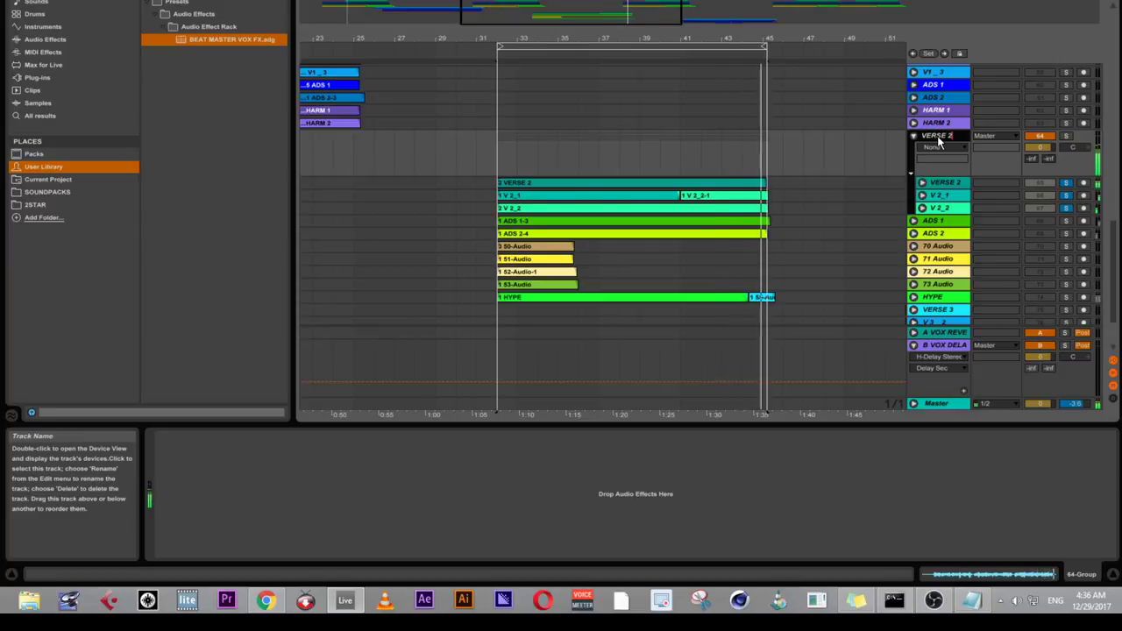
text( MA)
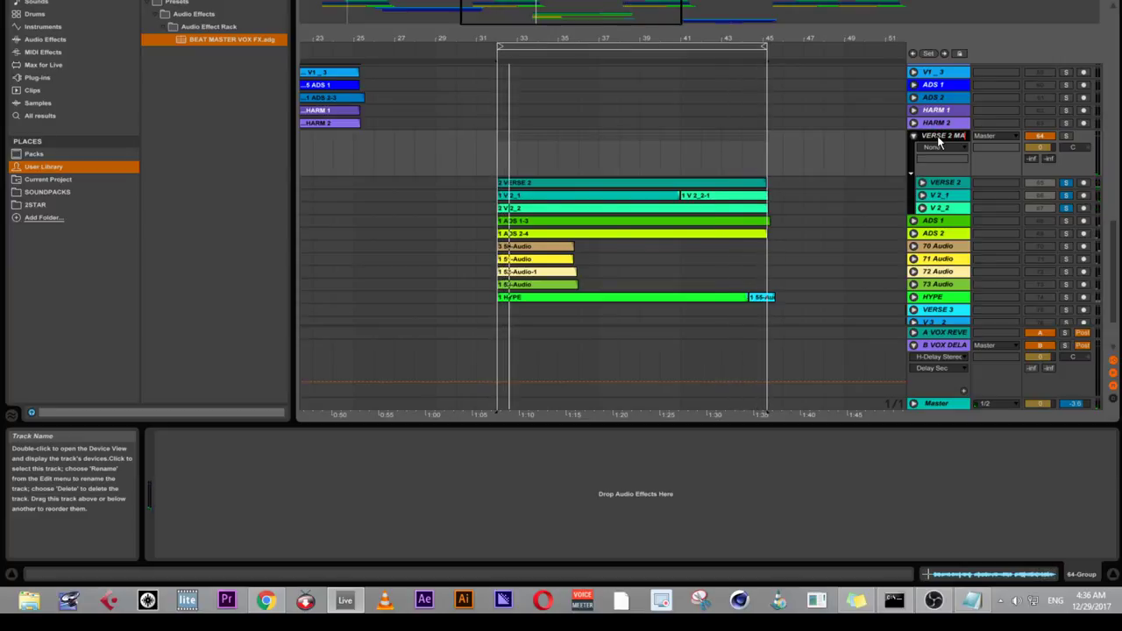
text(INS)
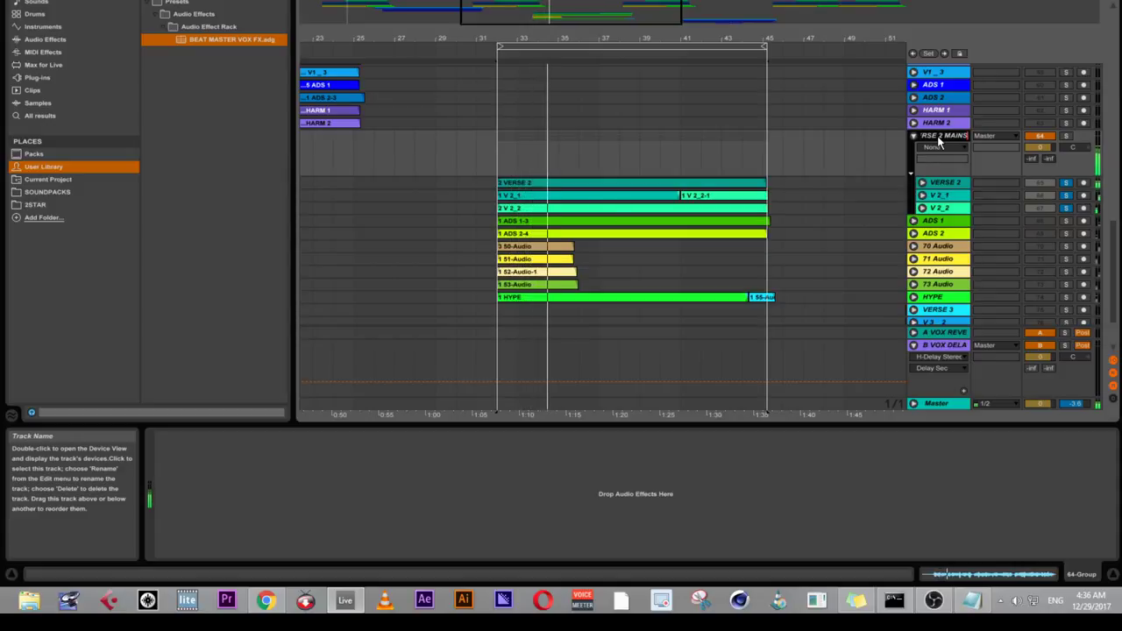
key(Return)
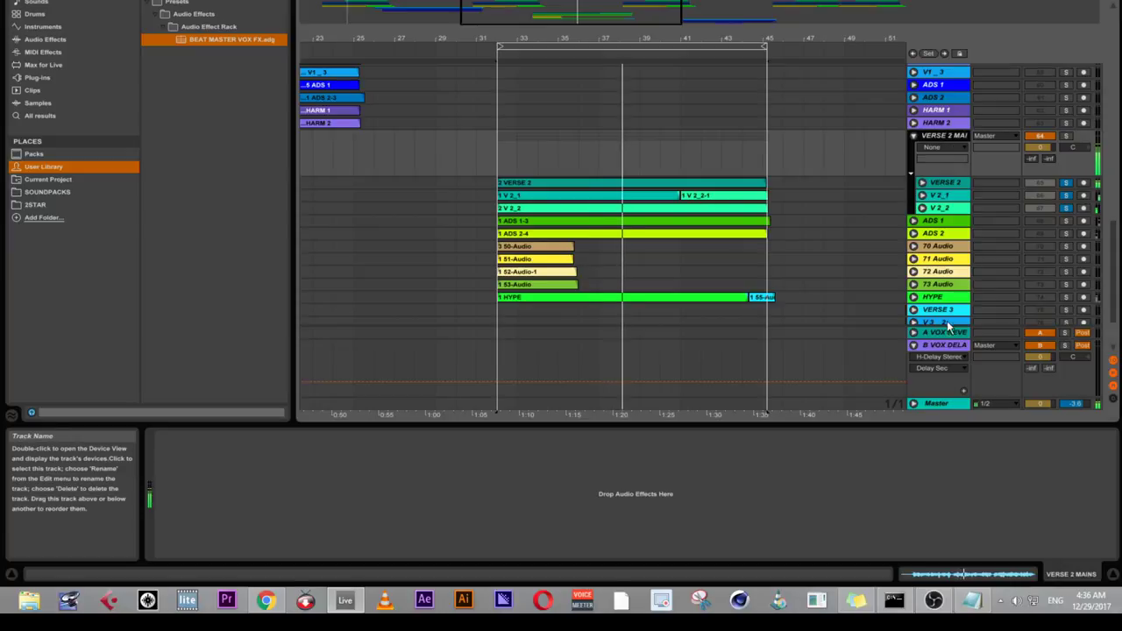
- Inspect the last Compressor in the A VOX REVERB return track's rack and return to the VERSE 2 MAINS group's empty device chain
click(914, 346)
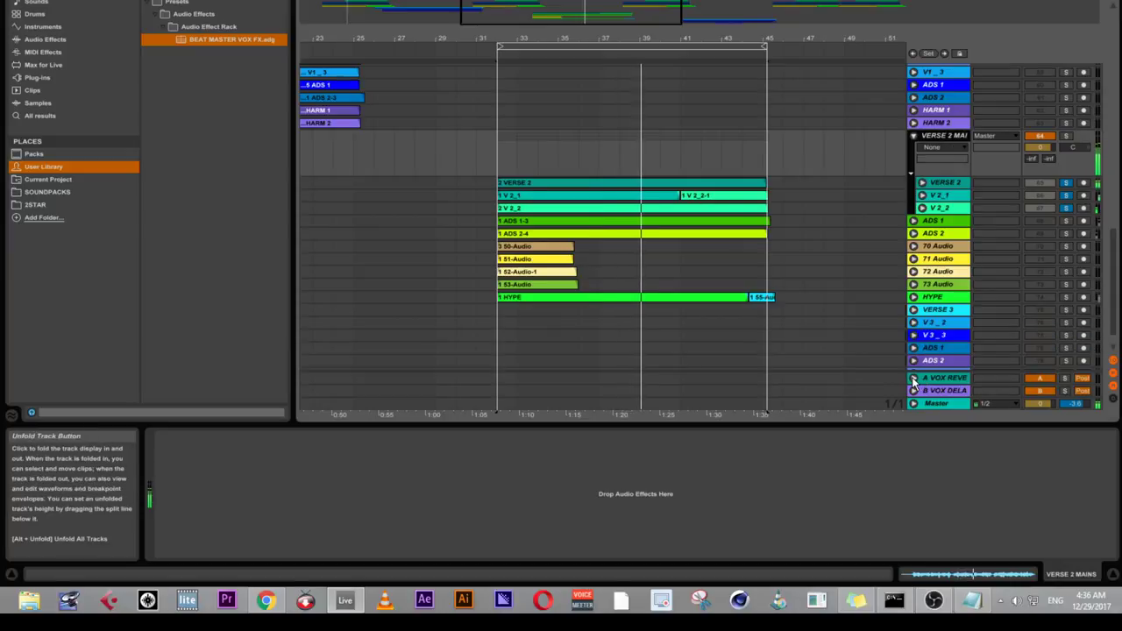
click(913, 378)
click(953, 338)
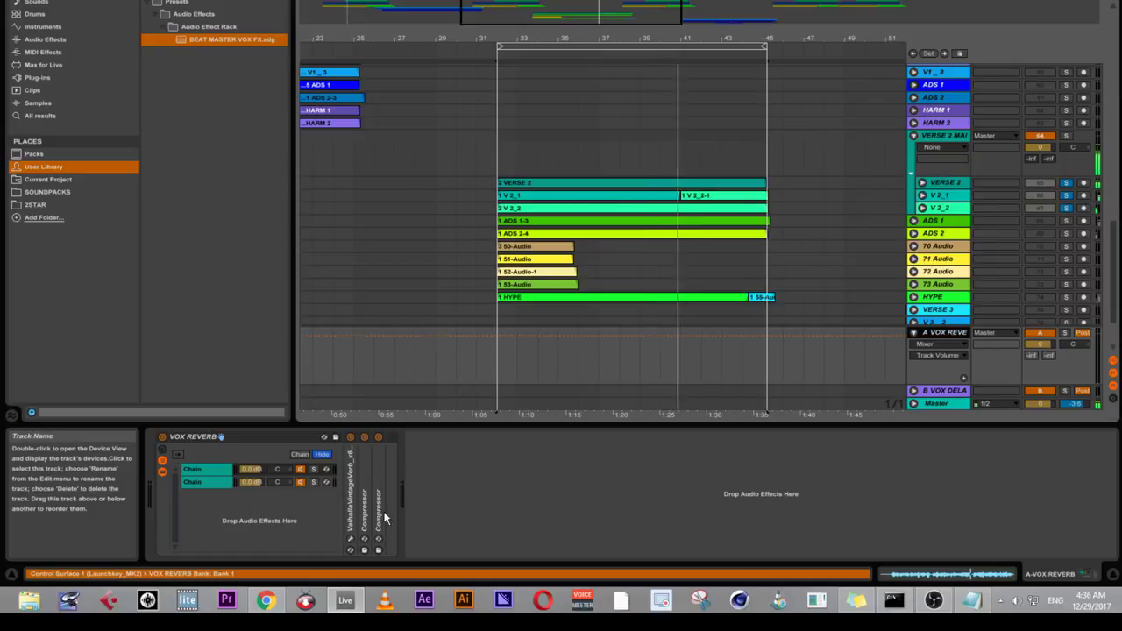
click(383, 487)
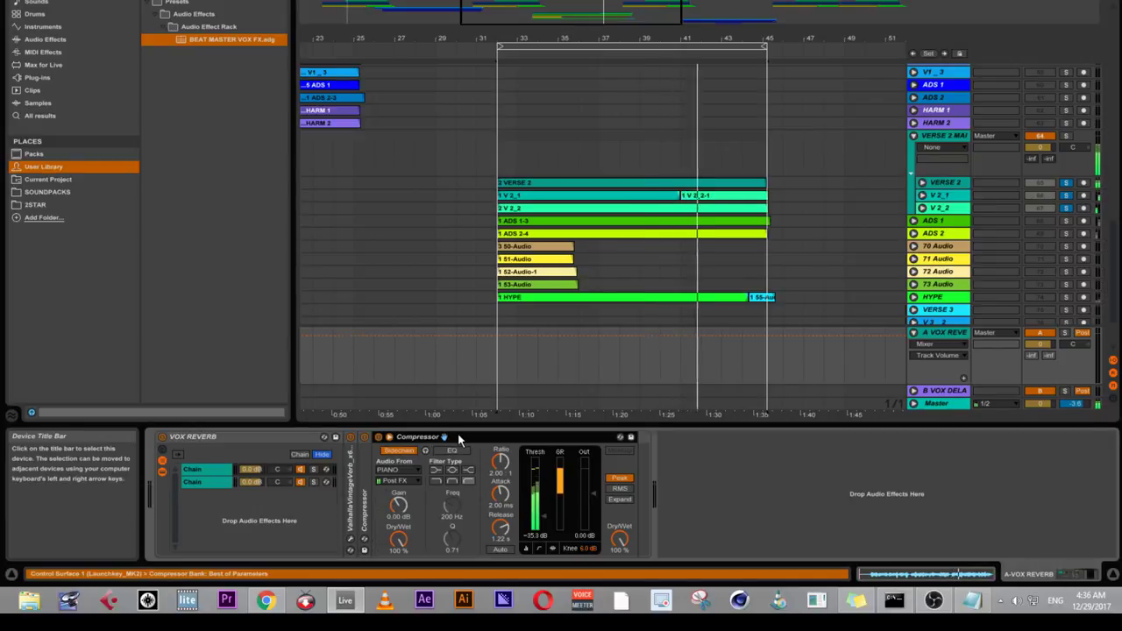
click(944, 136)
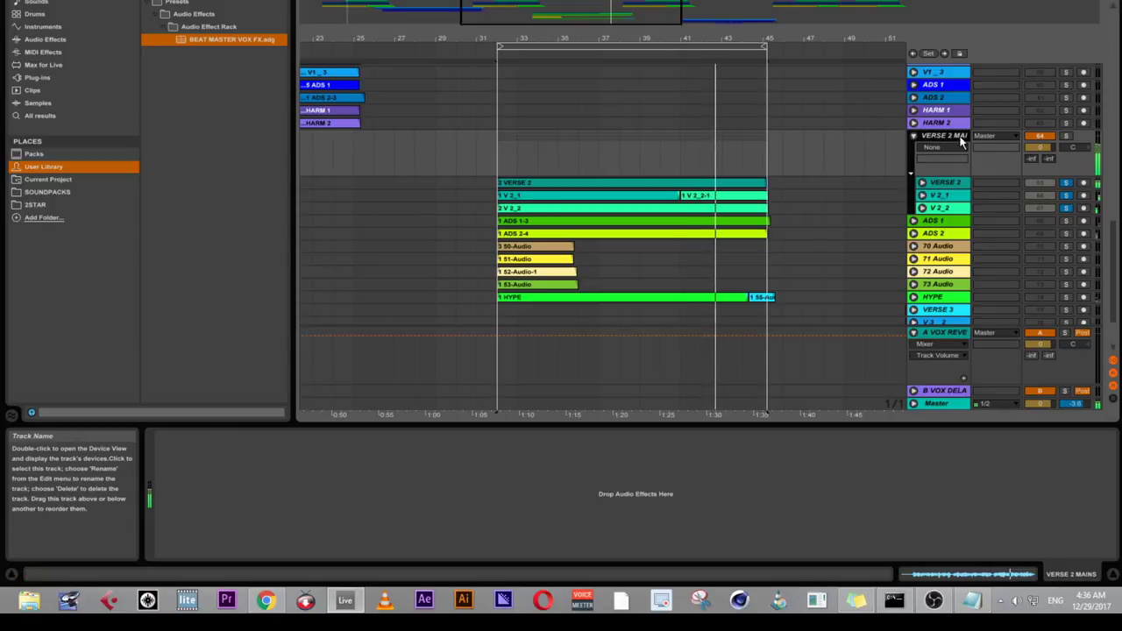
- Set the VERSE 2 MAINS group's A-VOX REVERB send to 0.0 dB and open ValhallaVintageVerb on the reverb return
click(1032, 162)
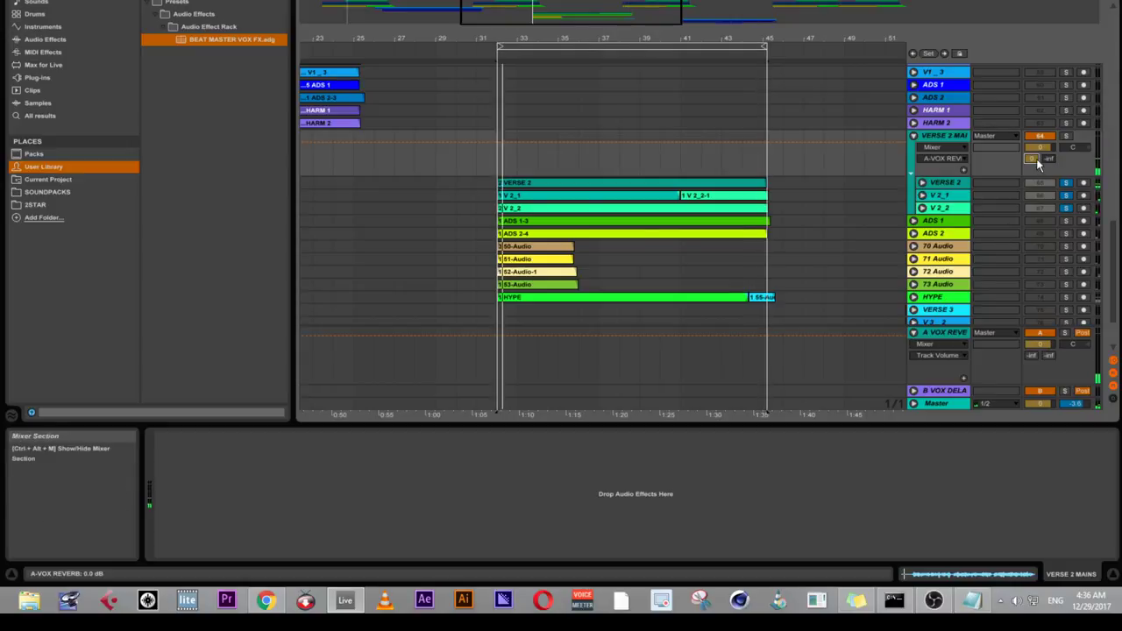
click(943, 334)
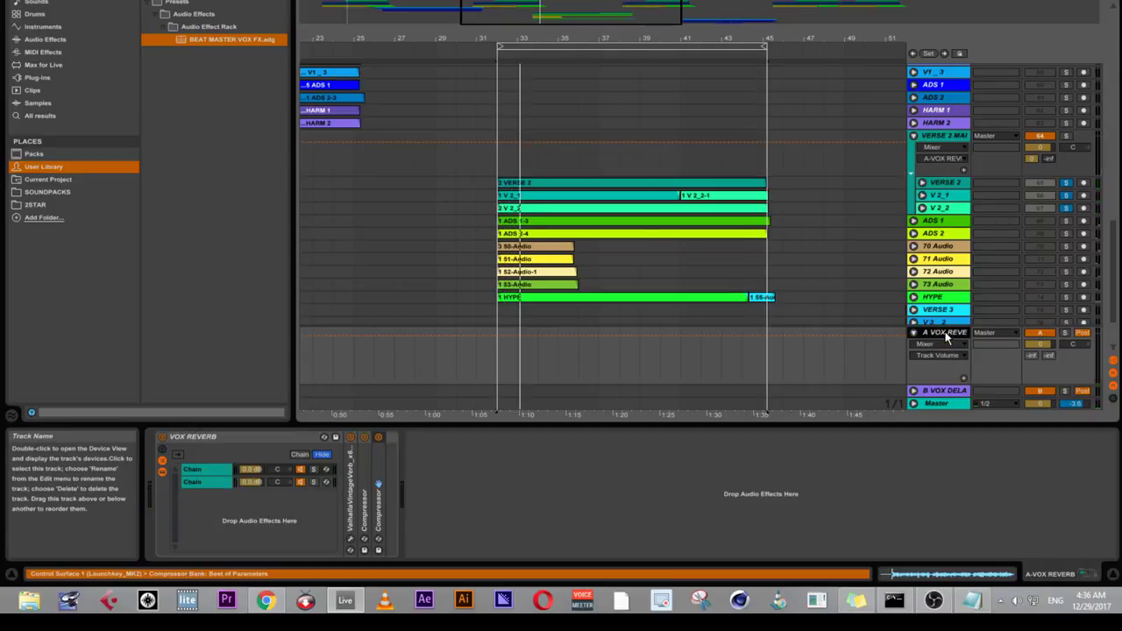
double_click(352, 508)
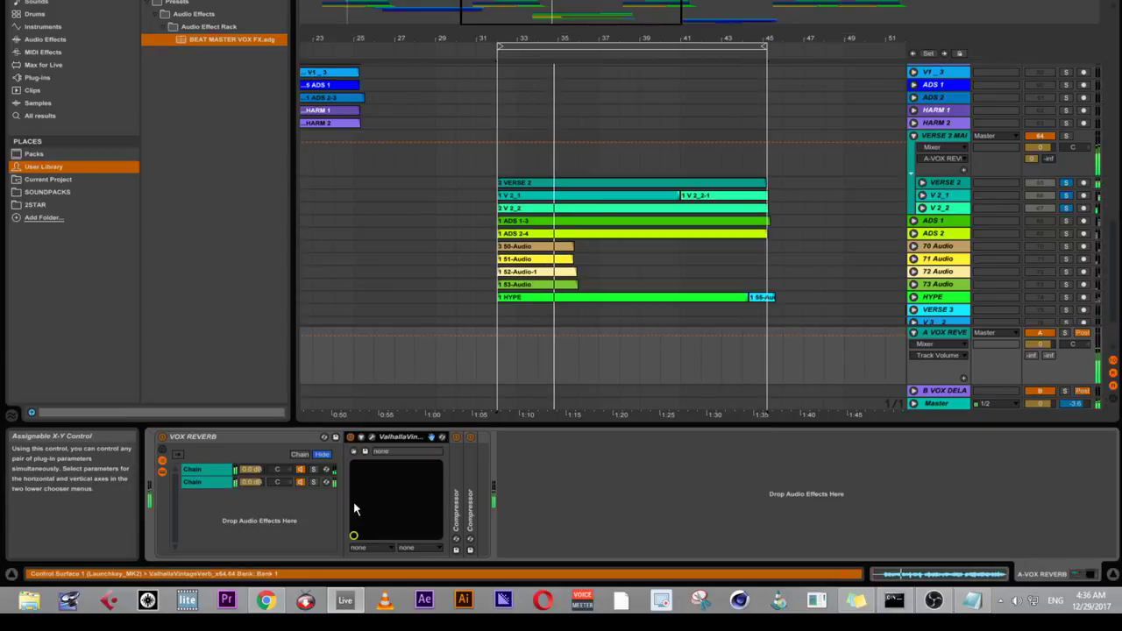
click(372, 438)
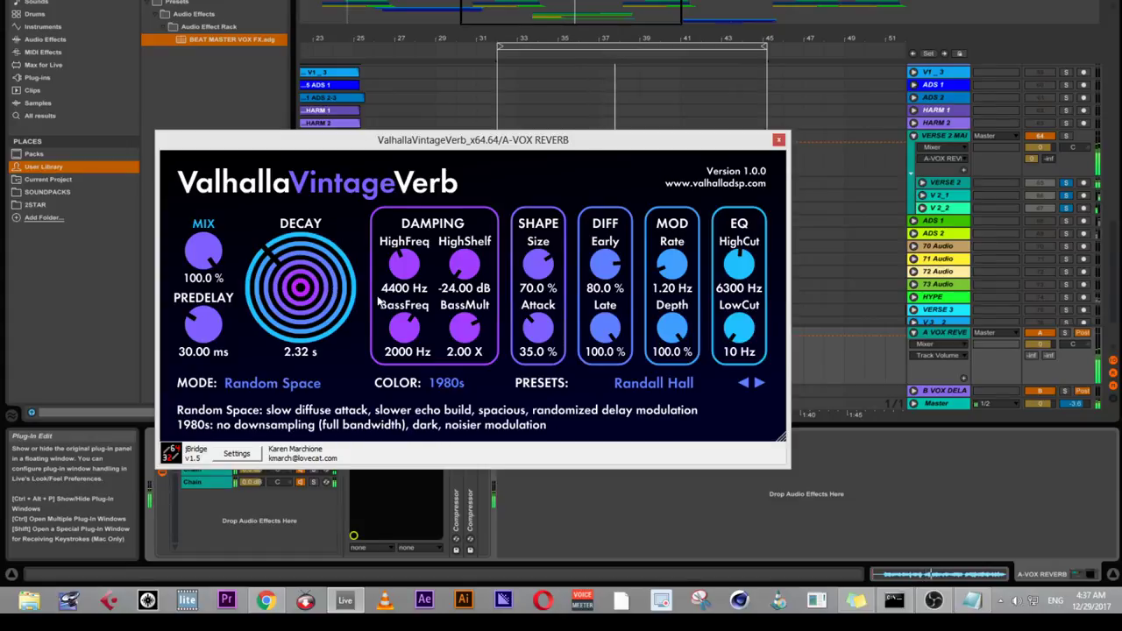
- Load the Deep Vocal space preset from the Halls category in ValhallaVintageVerb
click(671, 382)
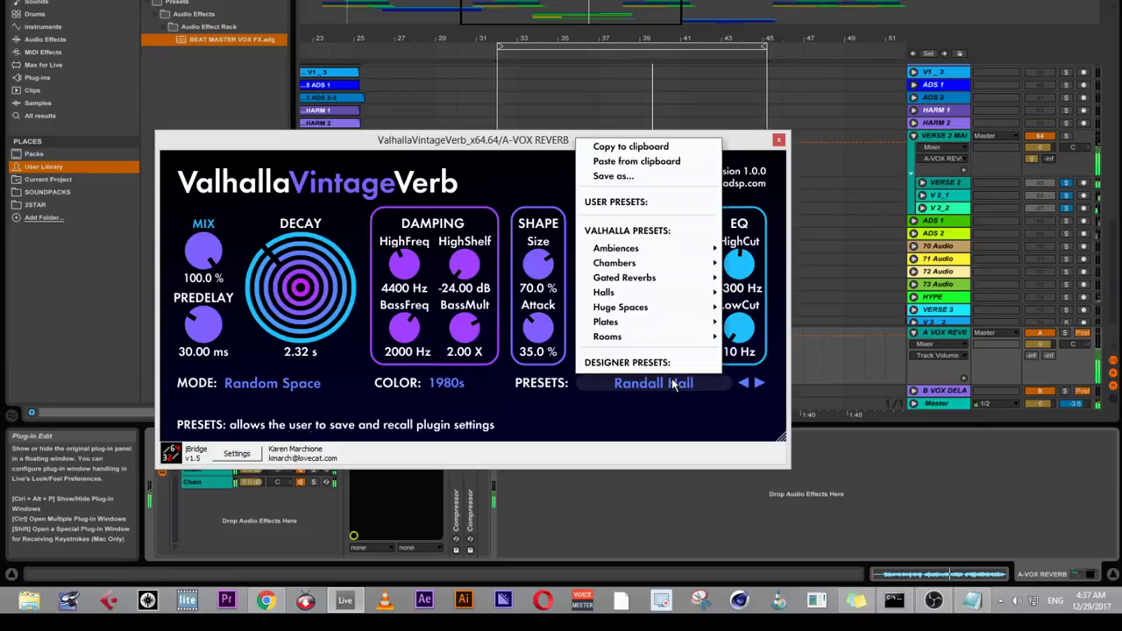
mouse_move(684, 247)
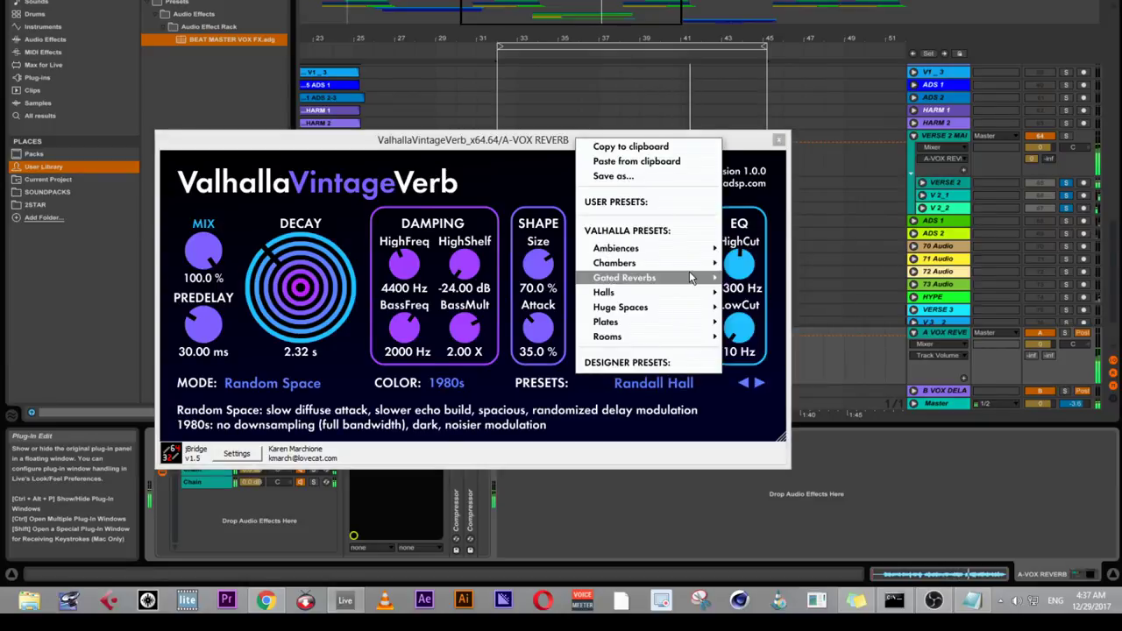
mouse_move(684, 277)
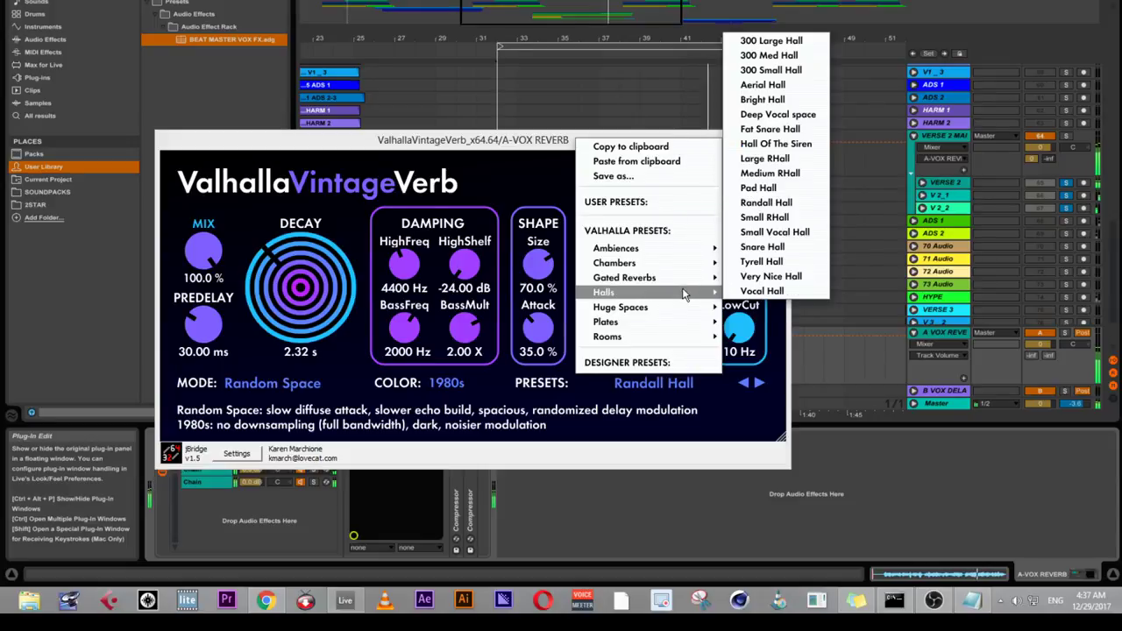
click(782, 115)
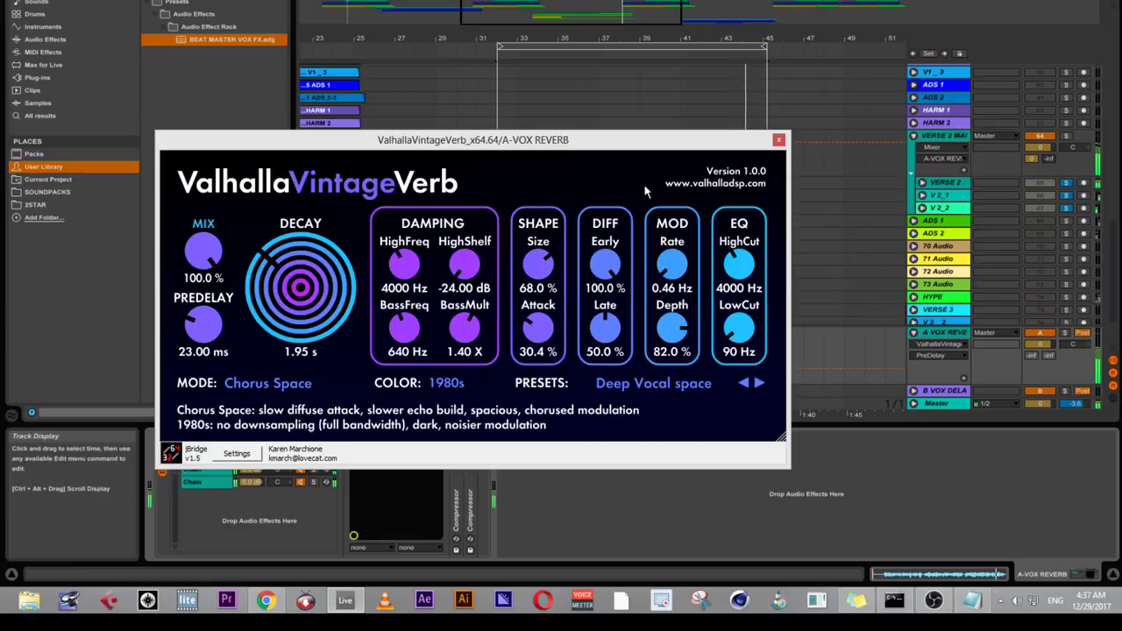
- Audition the Bright Hall and Plate reverb modes on the Deep Vocal space preset
click(252, 386)
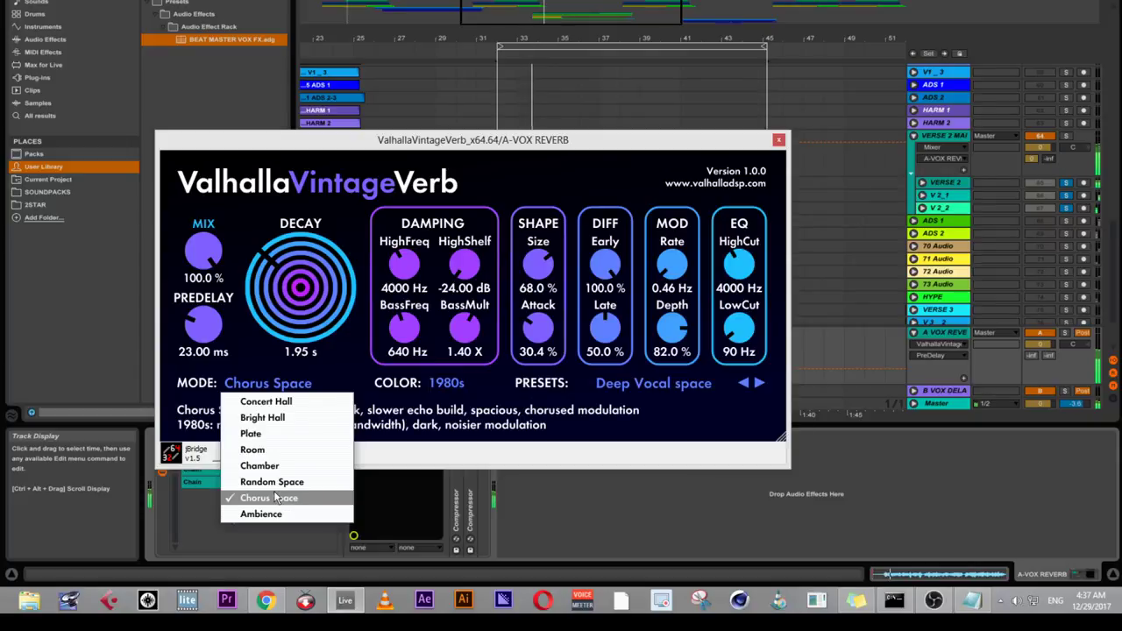
click(272, 418)
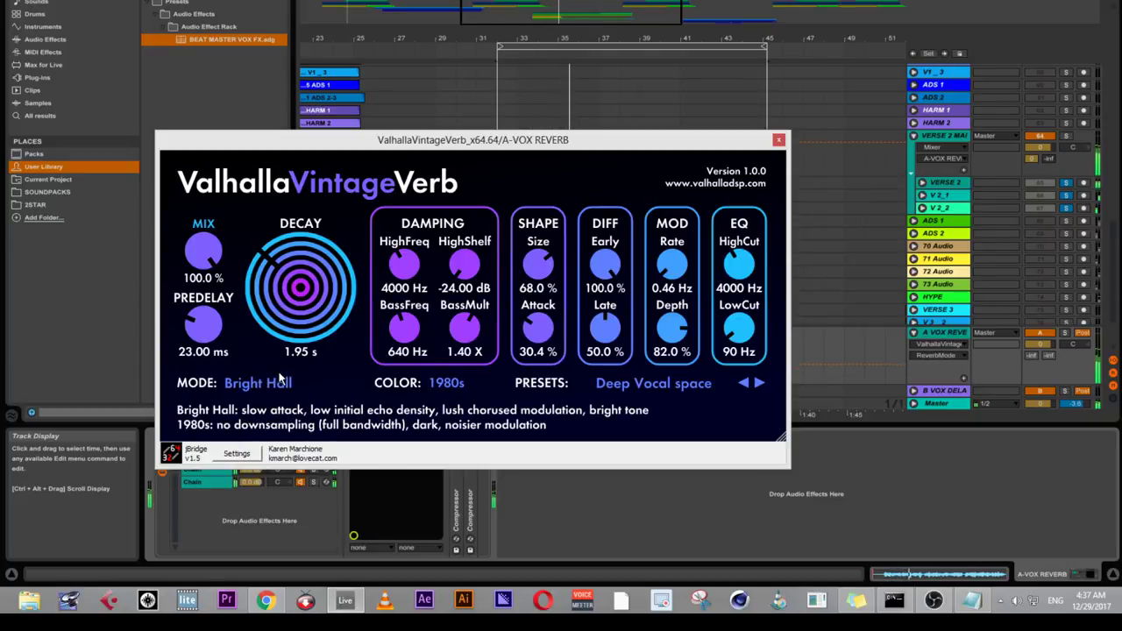
click(258, 383)
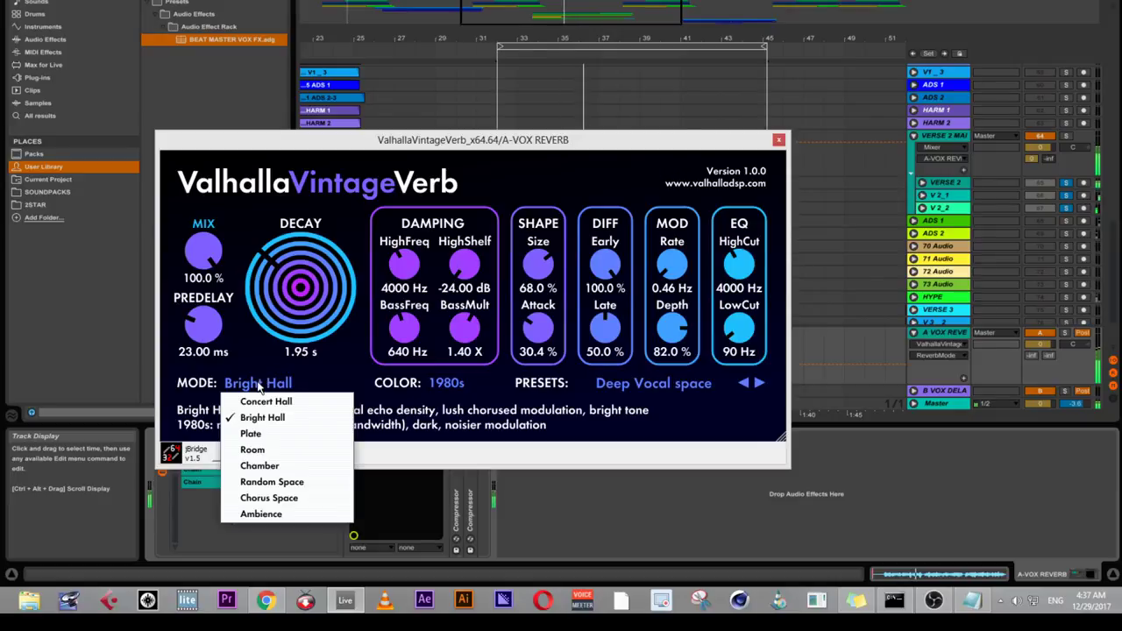
click(256, 432)
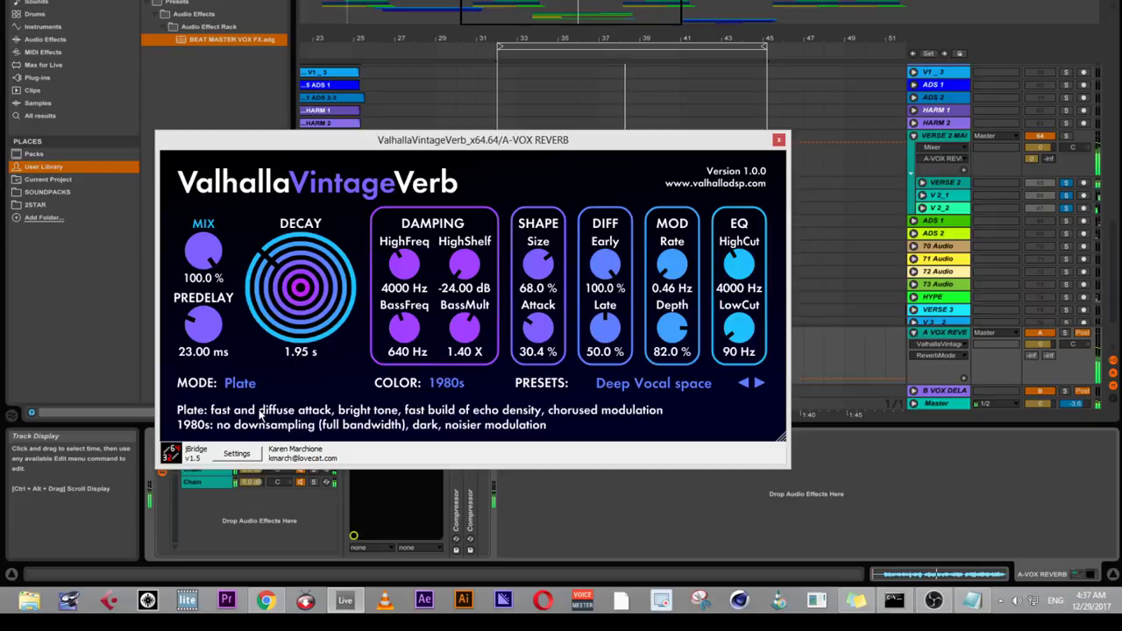
- Load the Dark Vocal Room preset from the Rooms category in ValhallaVintageVerb
click(694, 381)
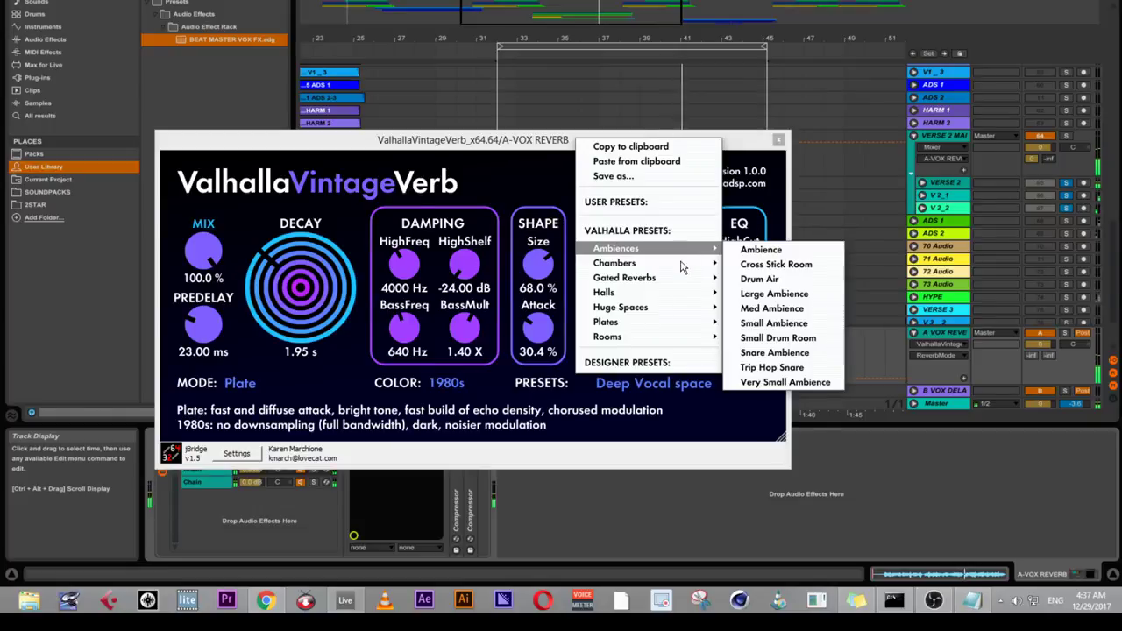
mouse_move(675, 286)
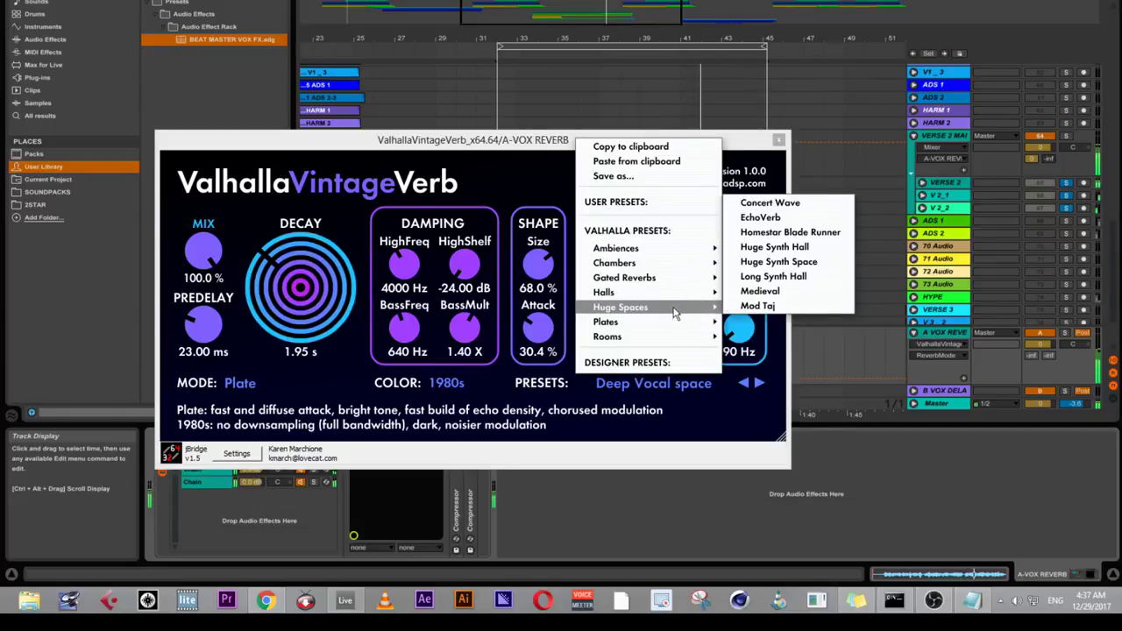
mouse_move(675, 338)
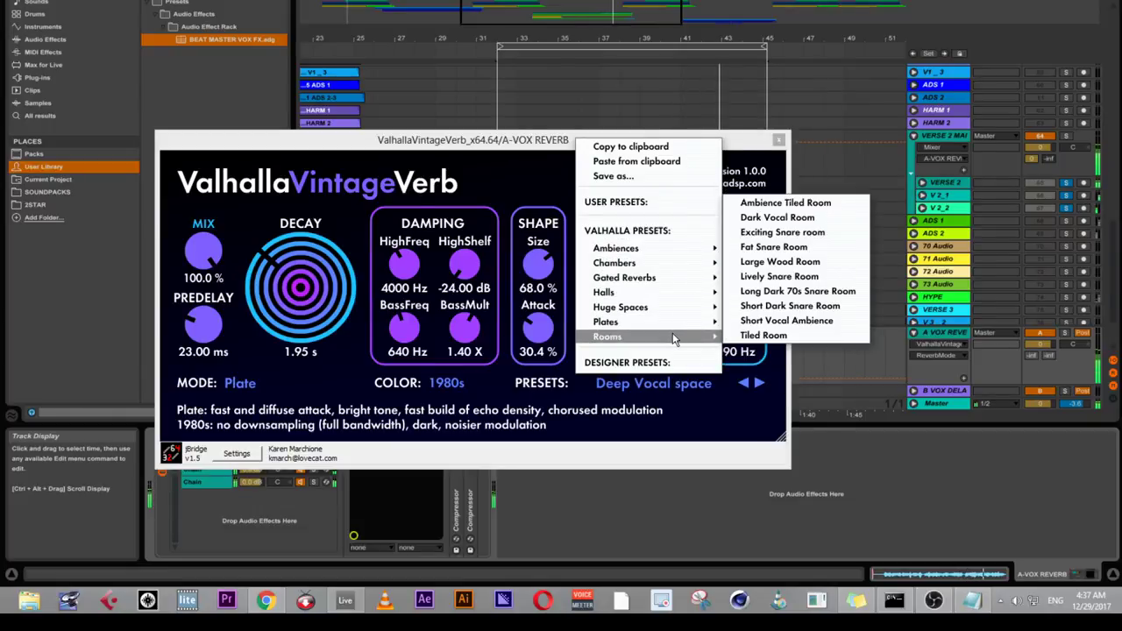
click(788, 222)
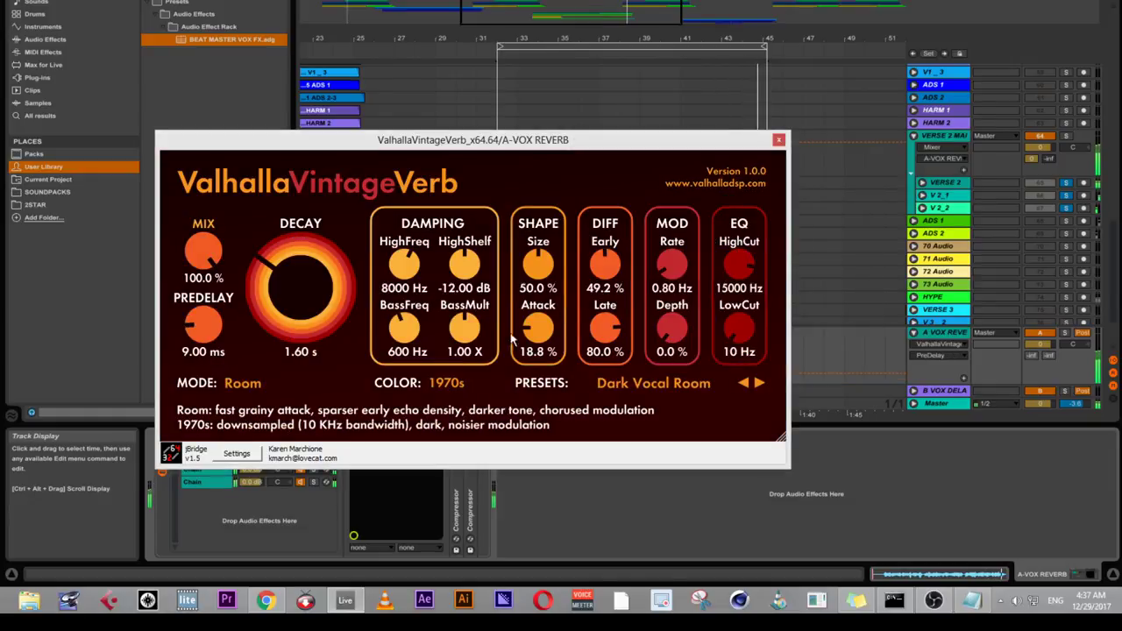
- Audition the Chorus Space mode on the Dark Vocal Room preset and set the reverb mode to Concert Hall
click(249, 388)
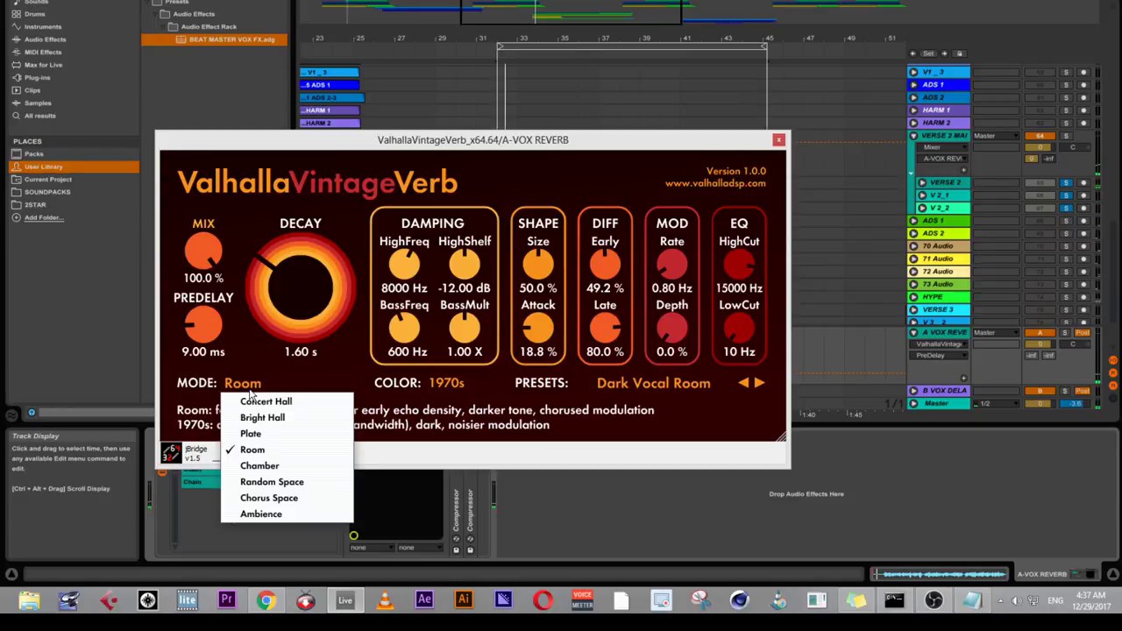
click(266, 497)
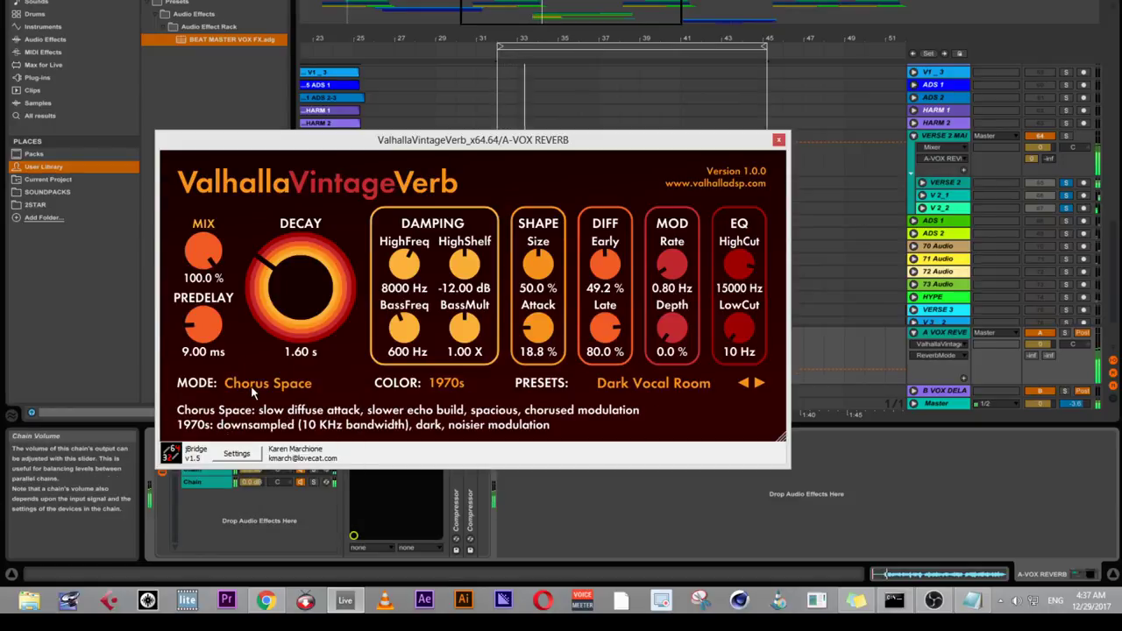
click(253, 393)
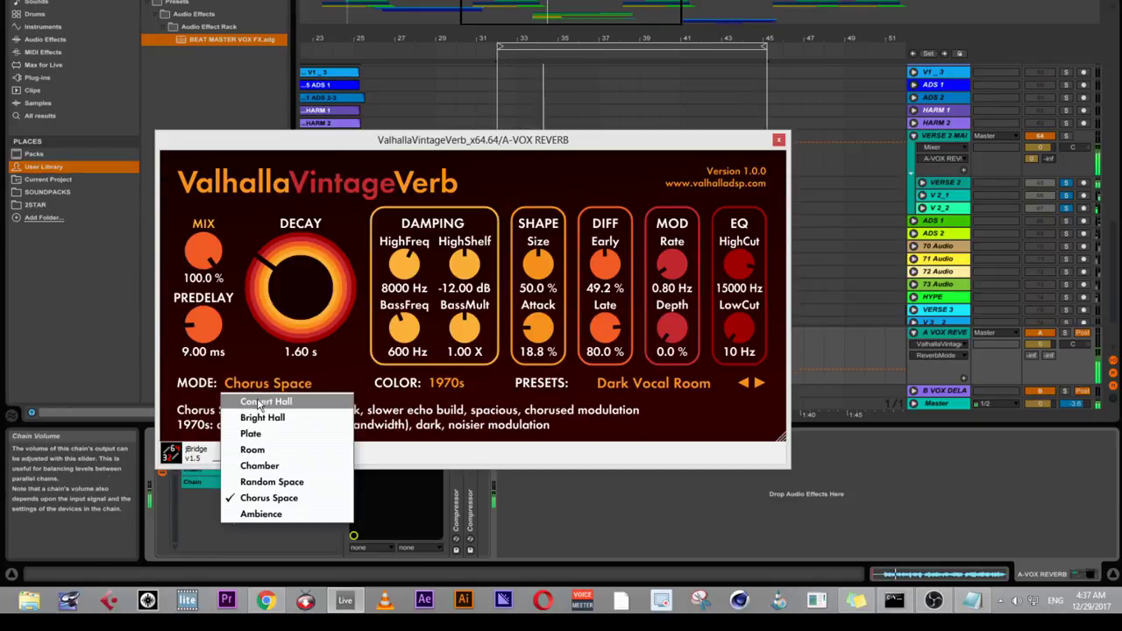
click(259, 399)
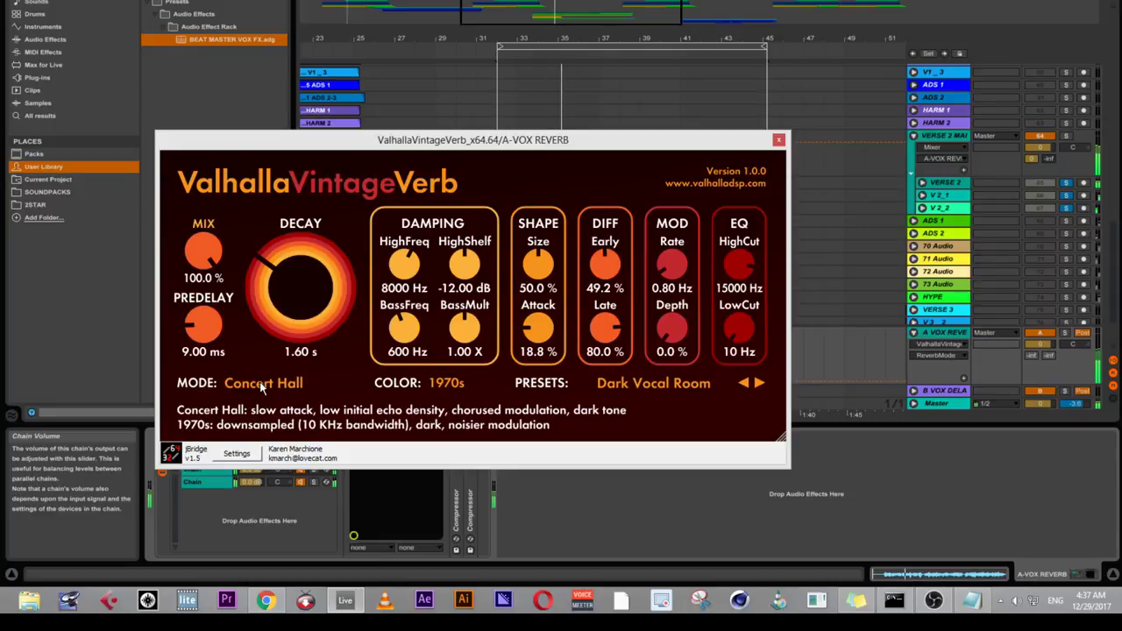
- Load the Vocal Plate preset from the Plates category in the A VOX REVERB plugin
click(699, 387)
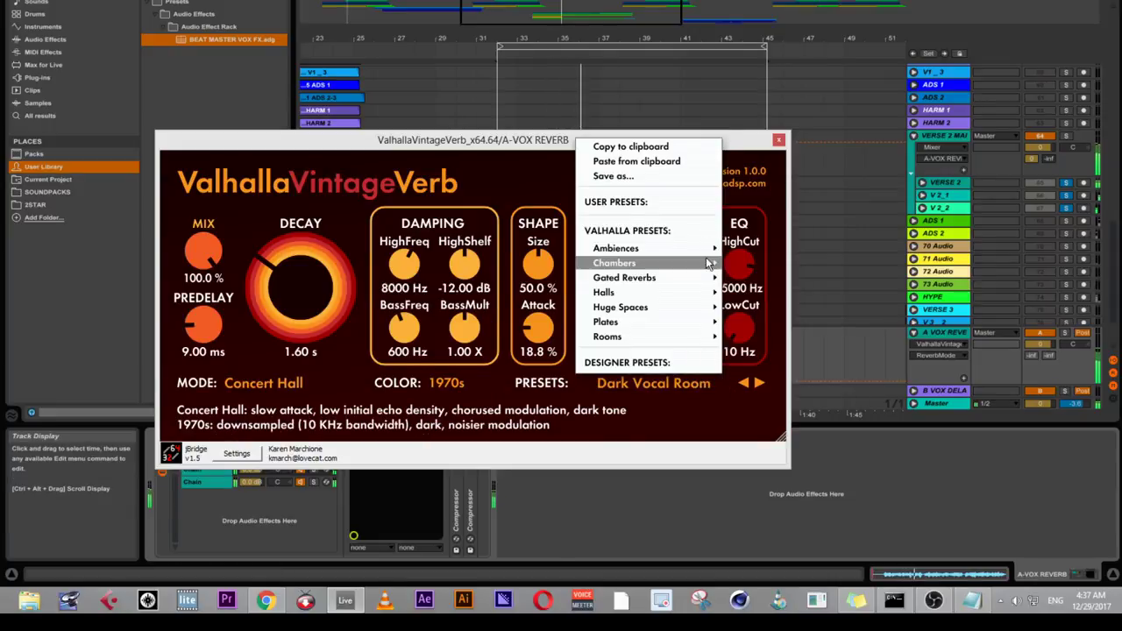
mouse_move(693, 314)
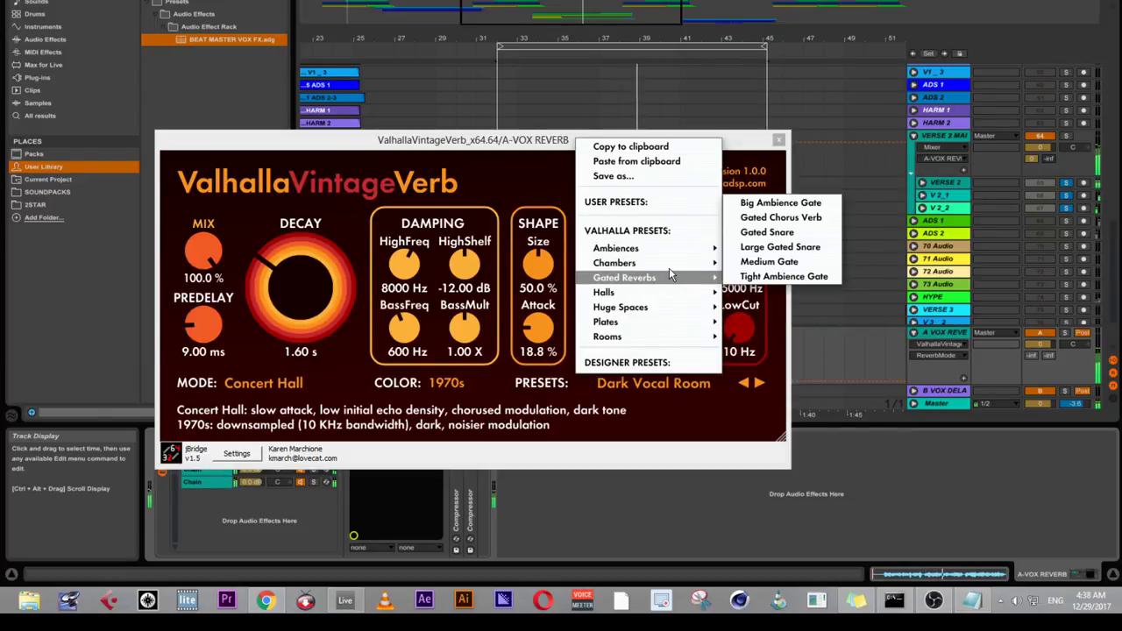
mouse_move(650, 337)
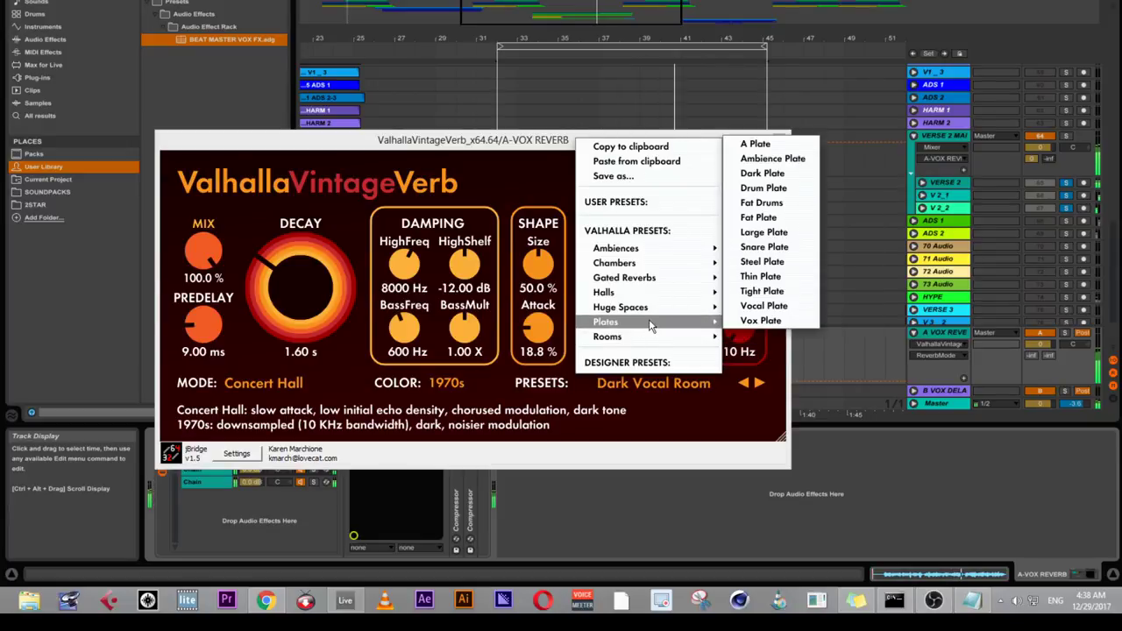
click(764, 306)
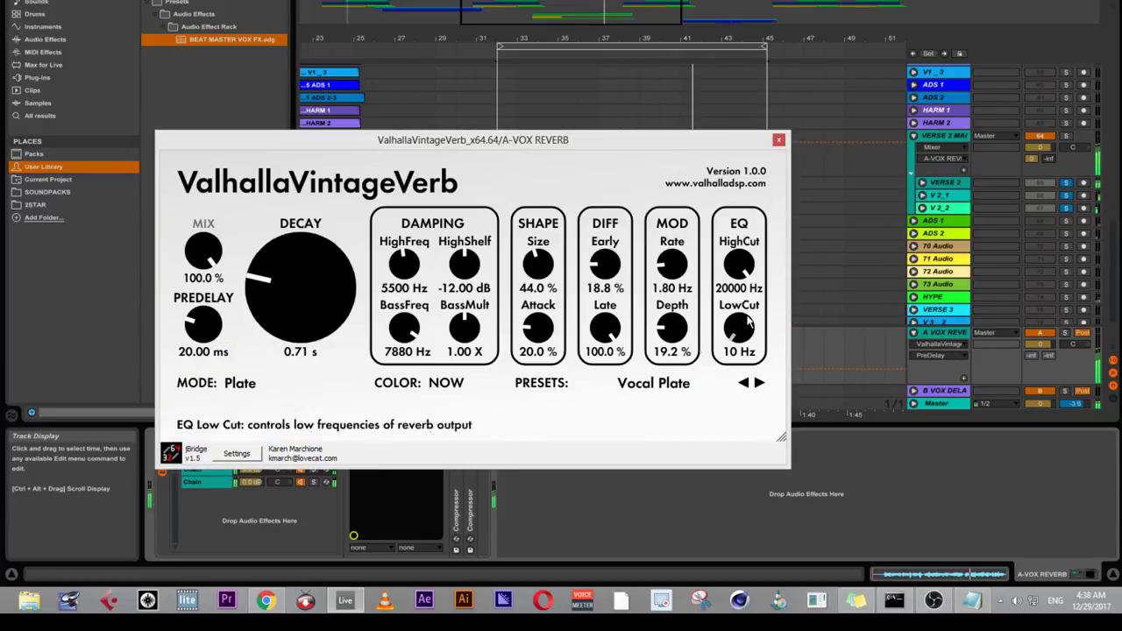
- Audition the Ambience, Chorus Space, Random Space, Chamber and Room reverb modes, ending on Chorus Space
click(260, 383)
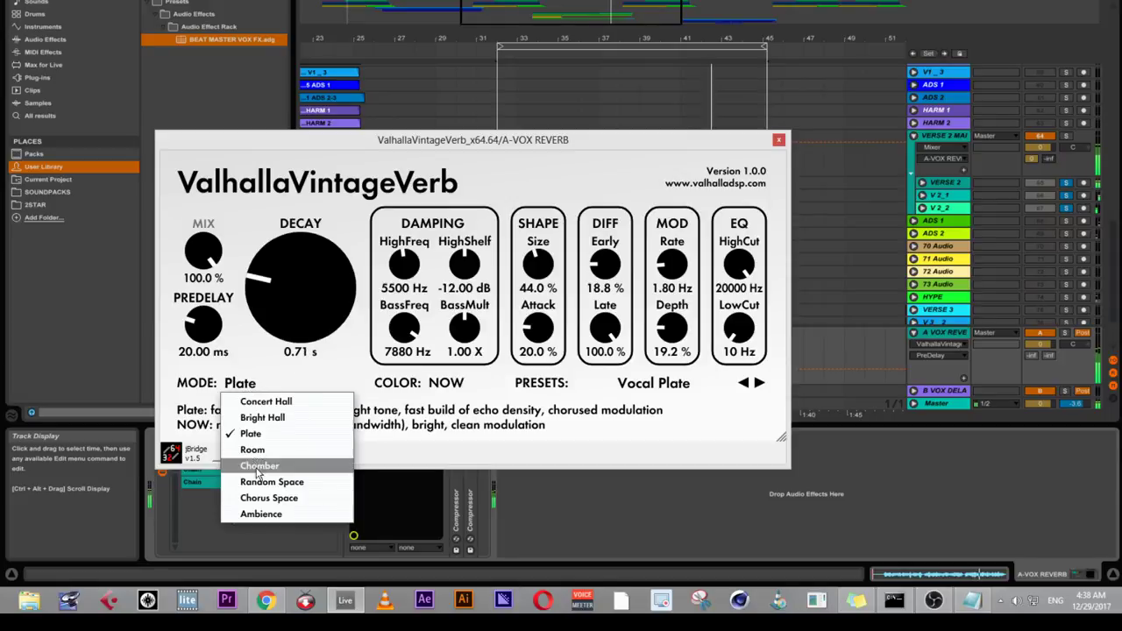
click(265, 514)
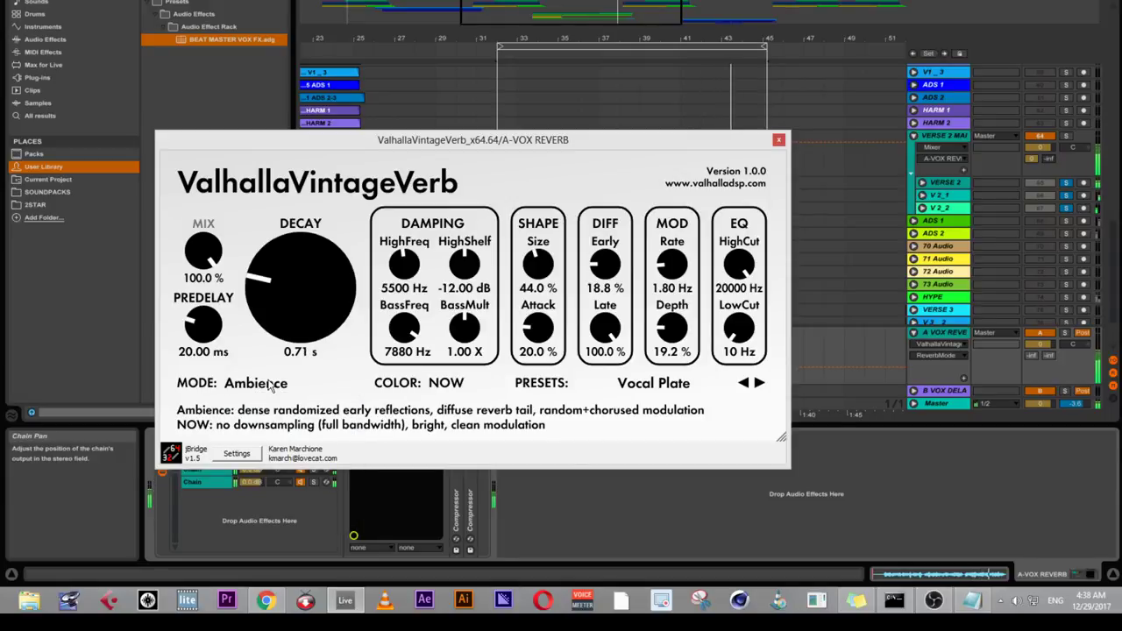
click(272, 386)
click(268, 496)
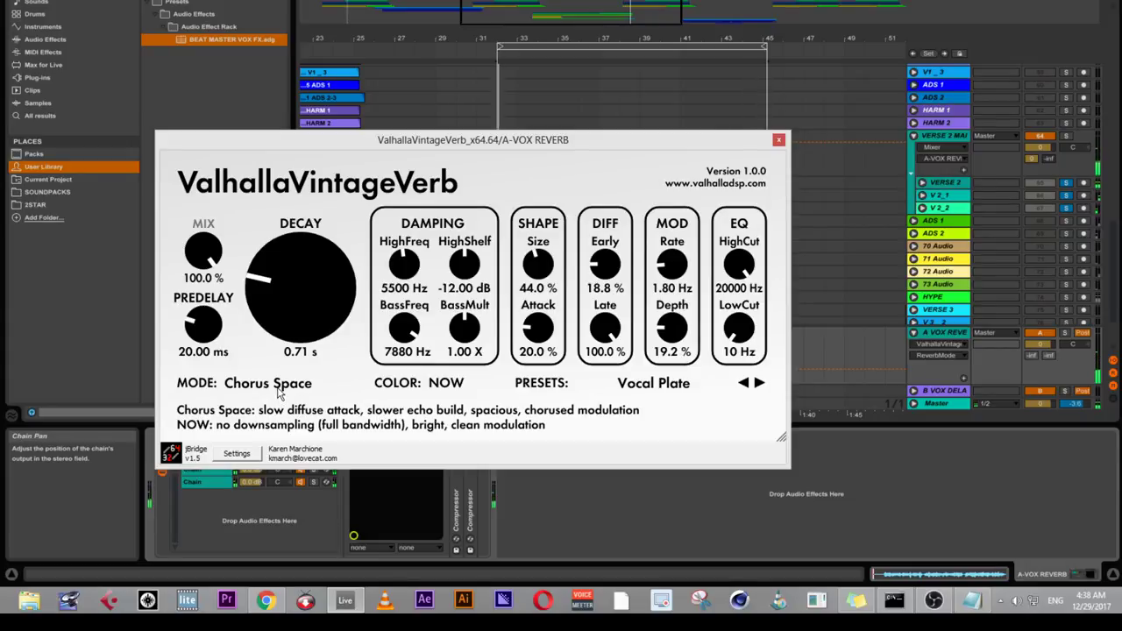
click(278, 390)
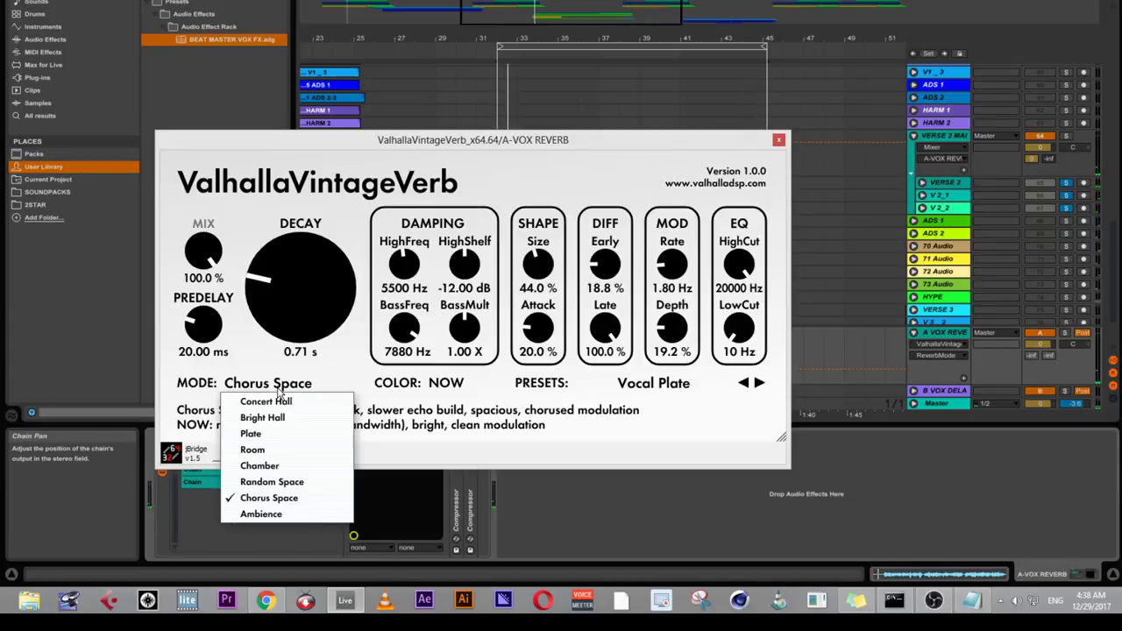
click(284, 484)
click(281, 392)
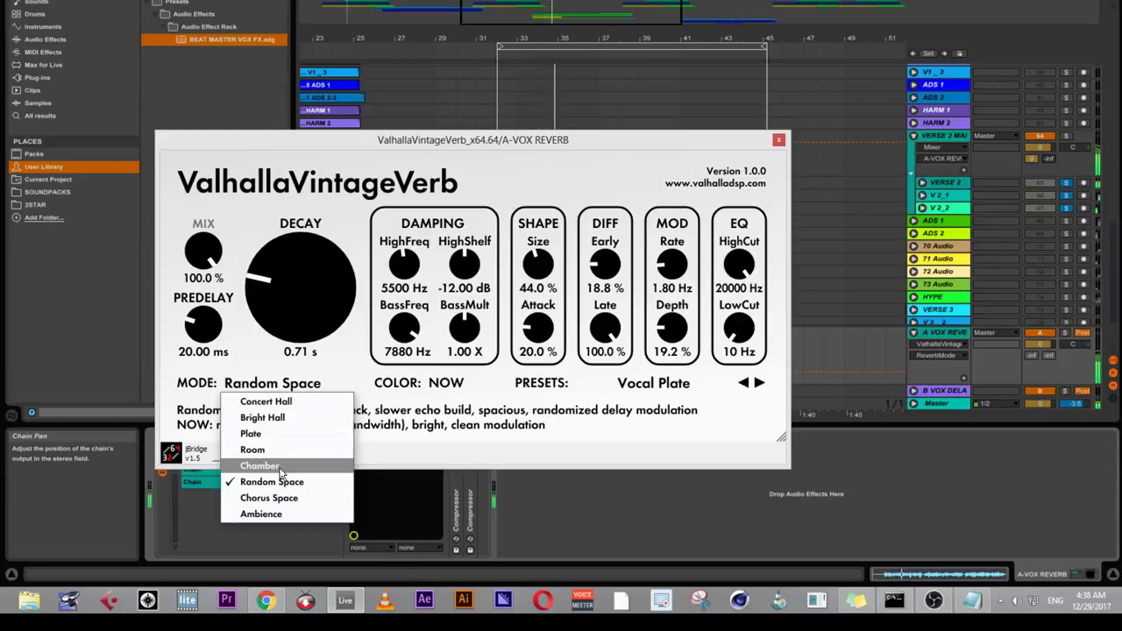
click(280, 461)
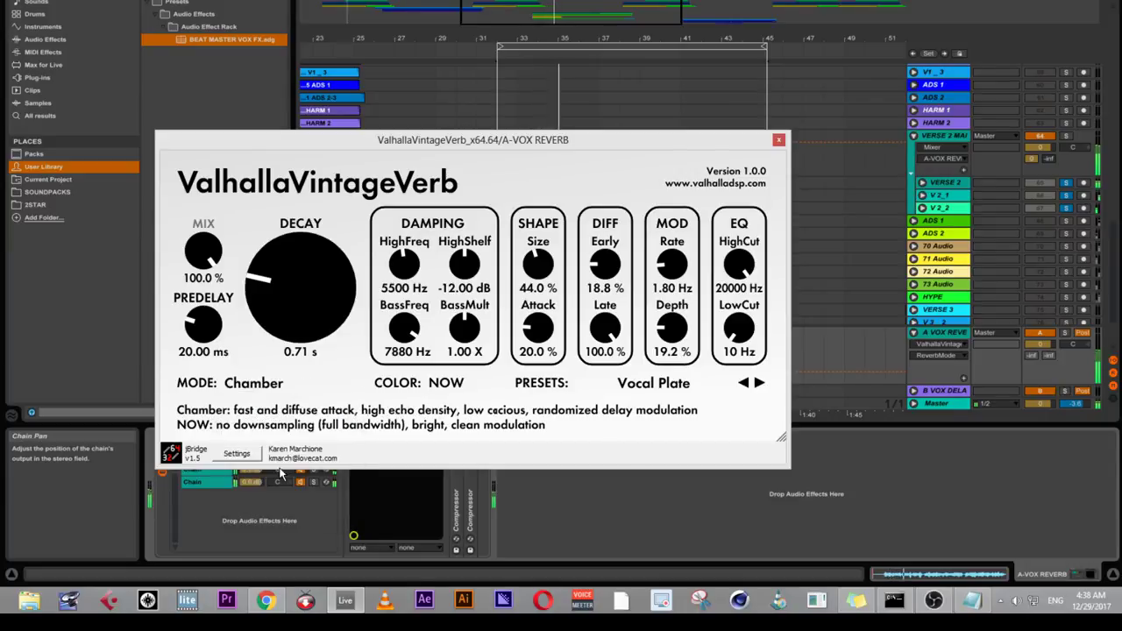
click(274, 386)
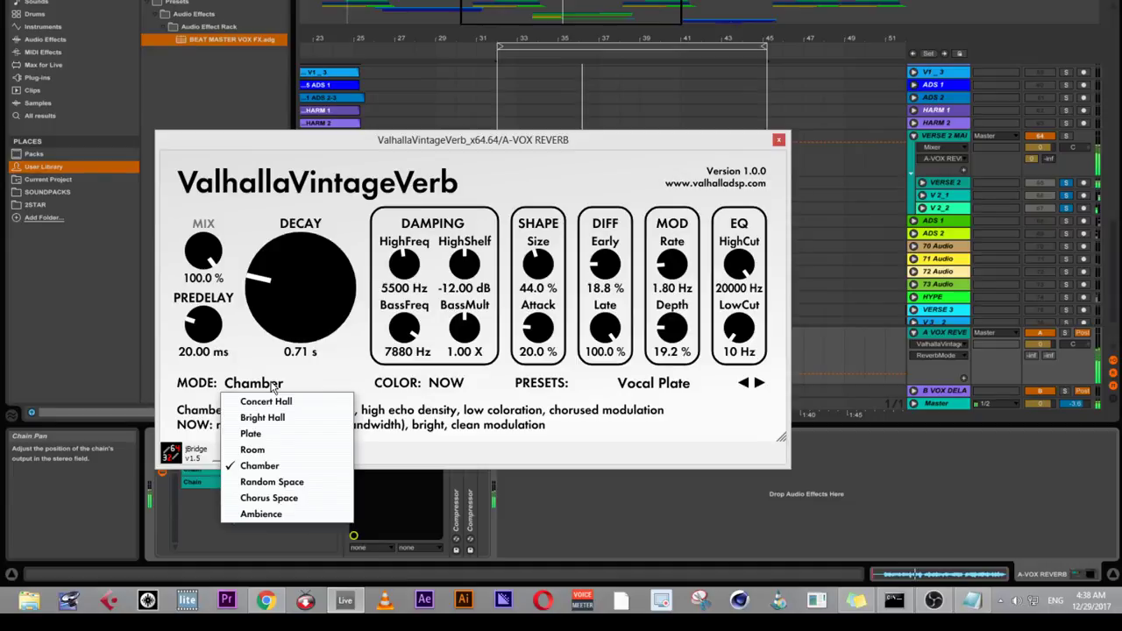
click(269, 450)
click(255, 388)
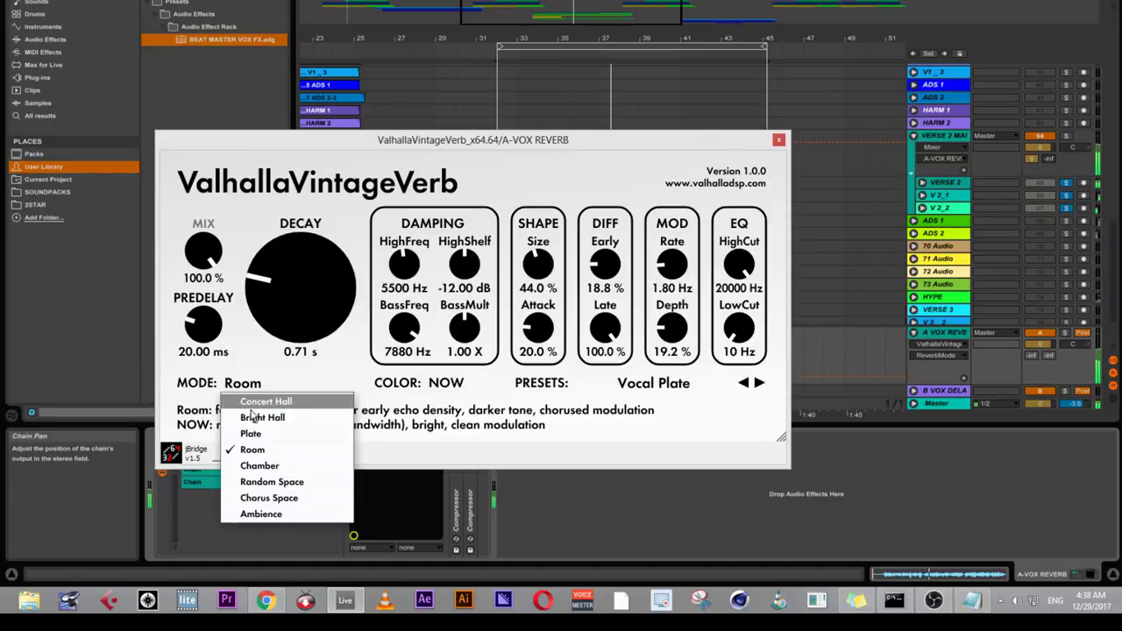
click(274, 503)
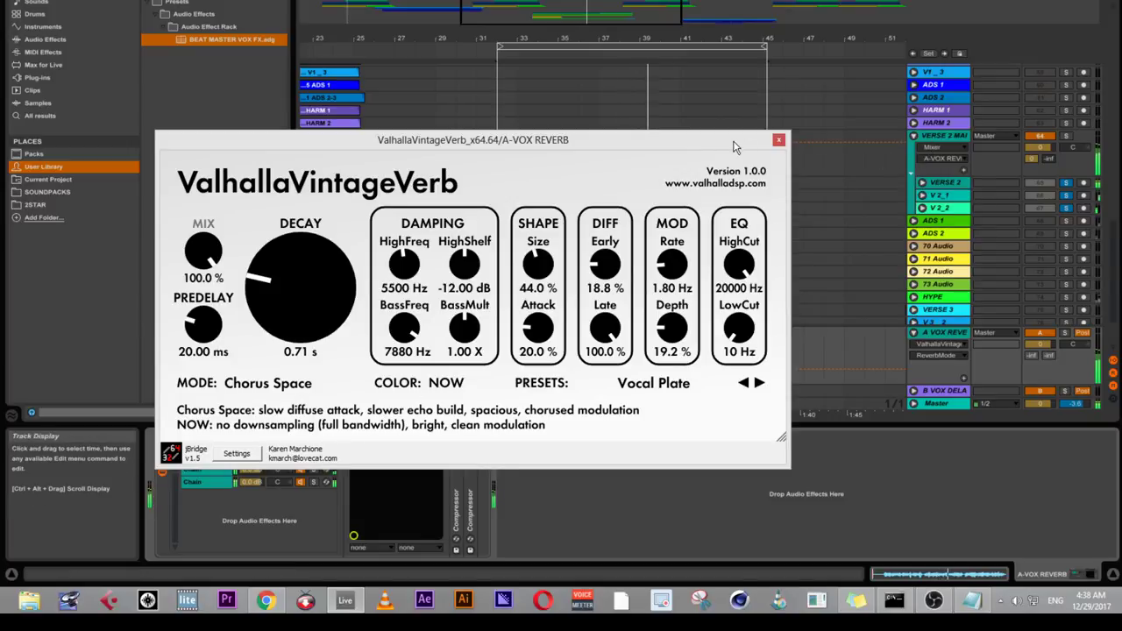
- Try the Bright Hall mode with a 1.99 s decay, followed by the Ambience mode
drag(720, 148, 887, 228)
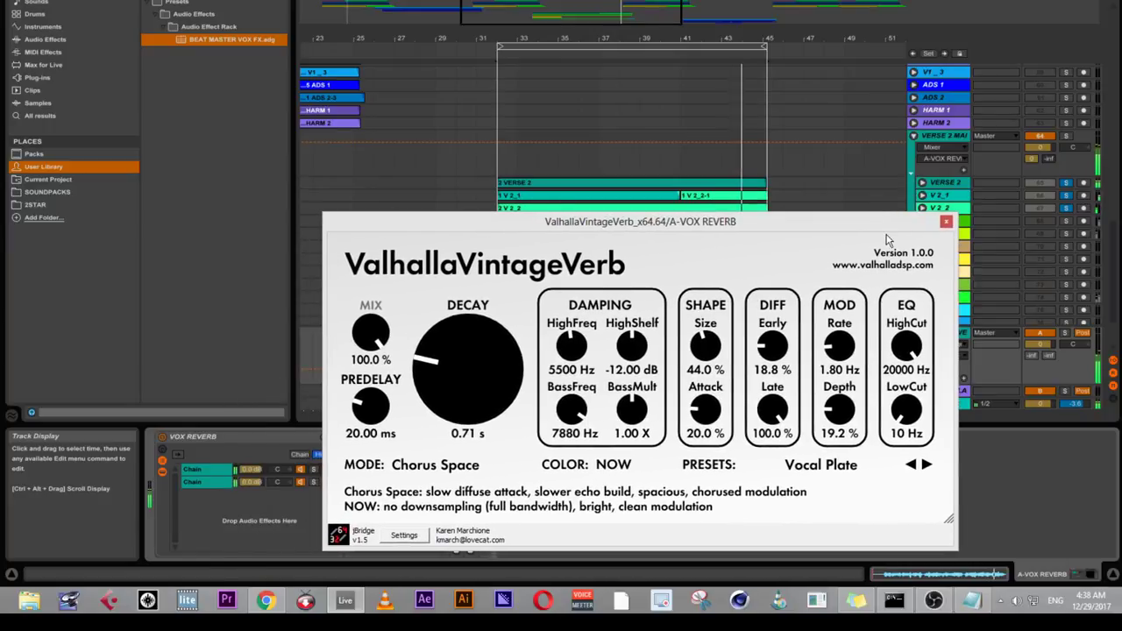
click(434, 470)
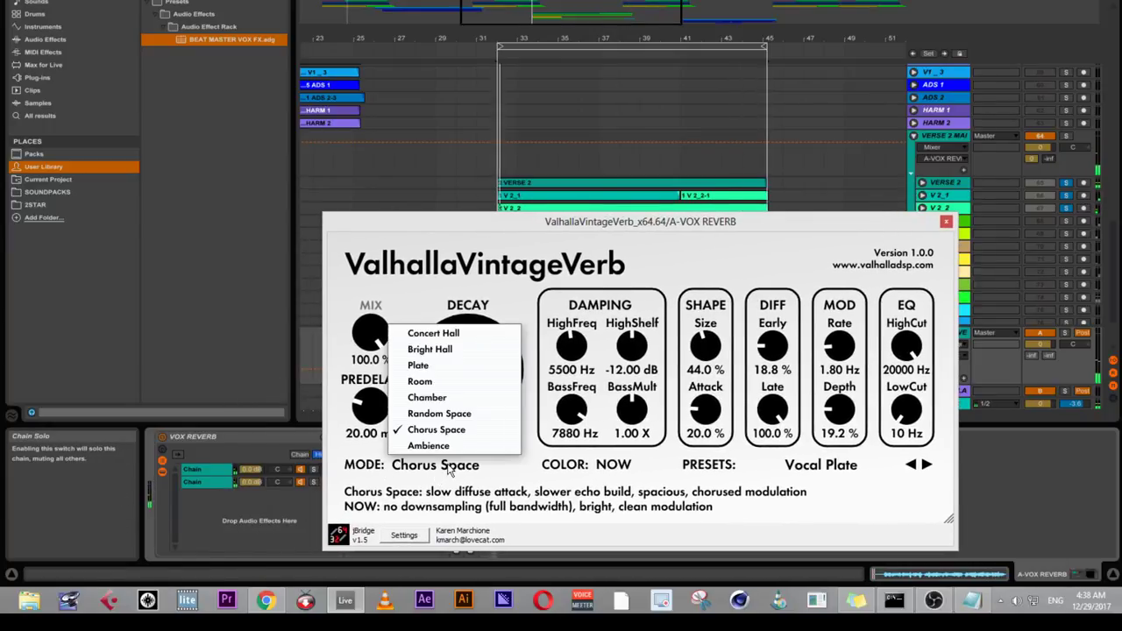
click(433, 353)
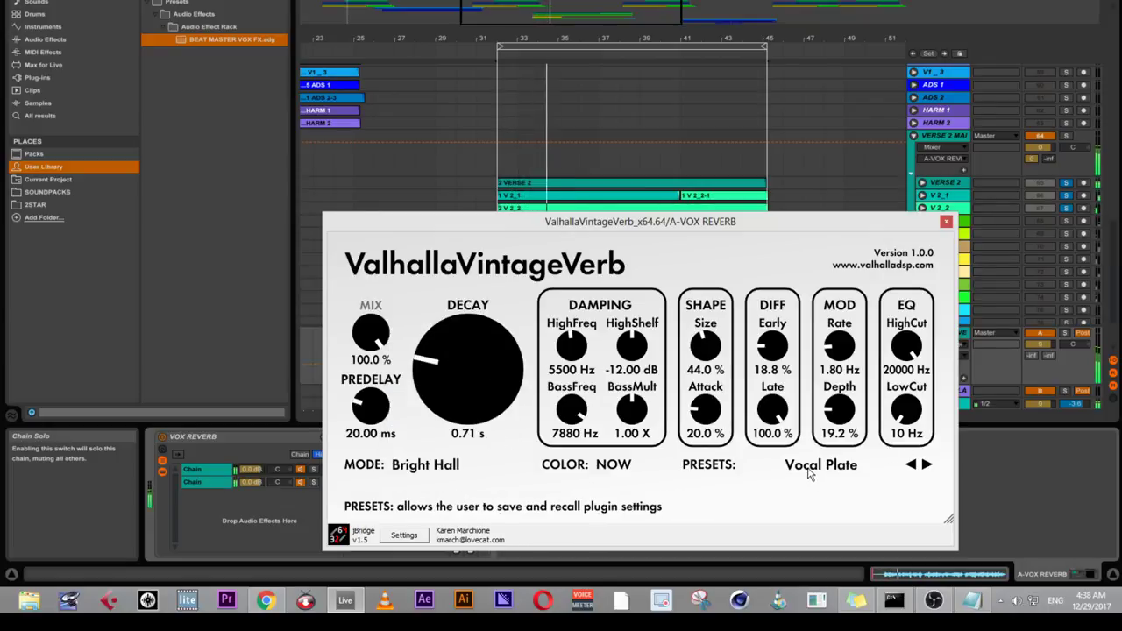
drag(435, 397, 471, 377)
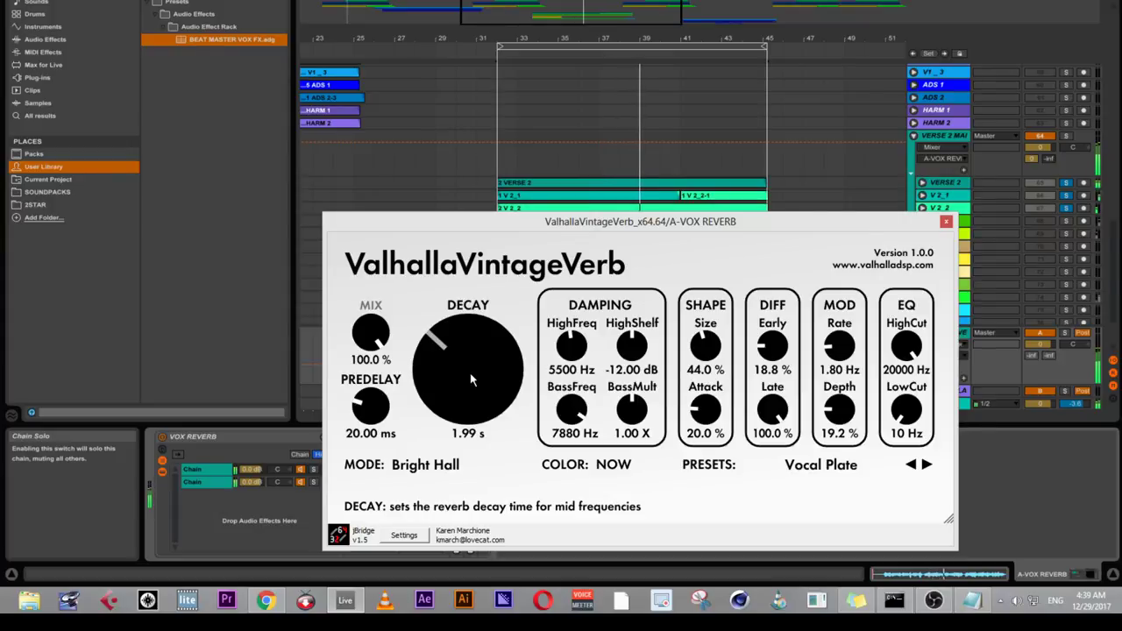
click(426, 467)
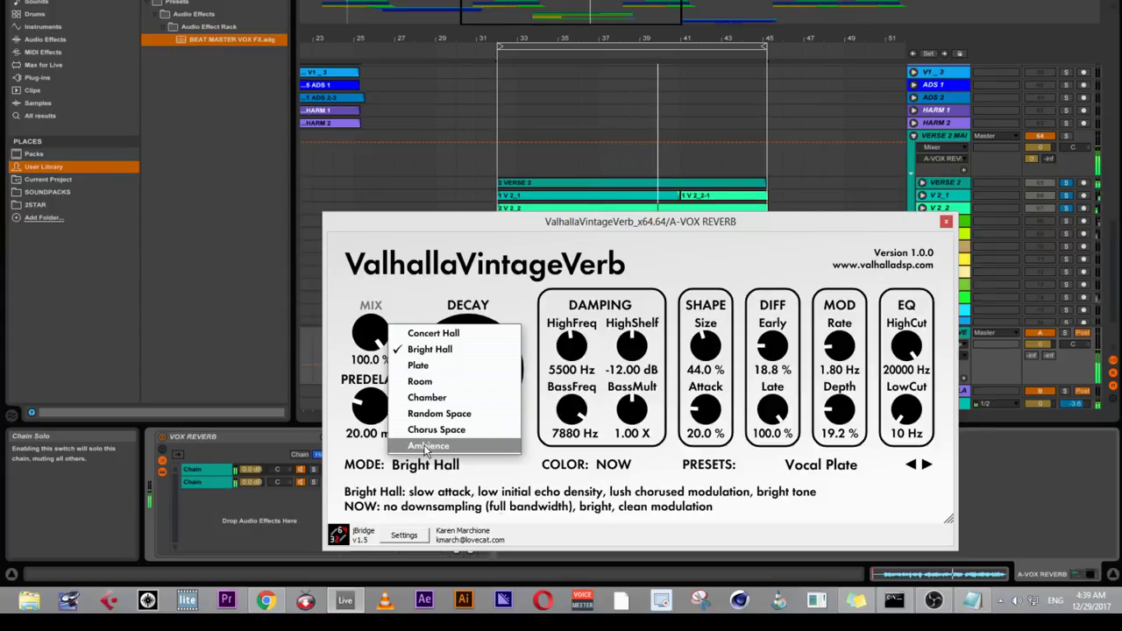
click(427, 446)
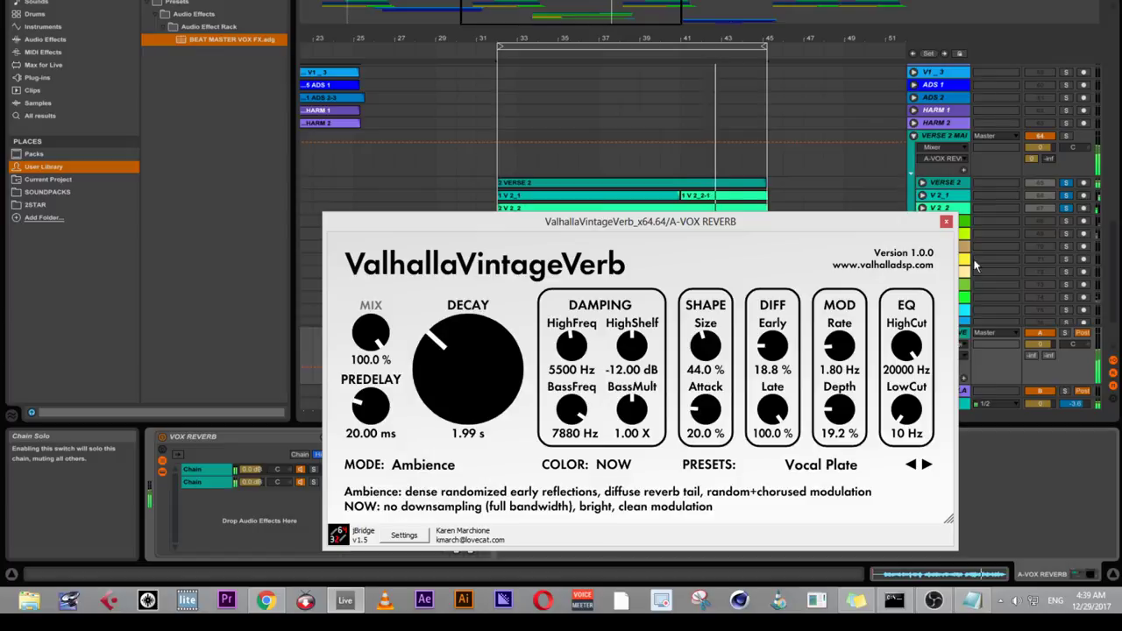
- Move the reverb window clear of the tracks and set the mode to Bright Hall with a 1.59 s decay
drag(822, 221, 798, 194)
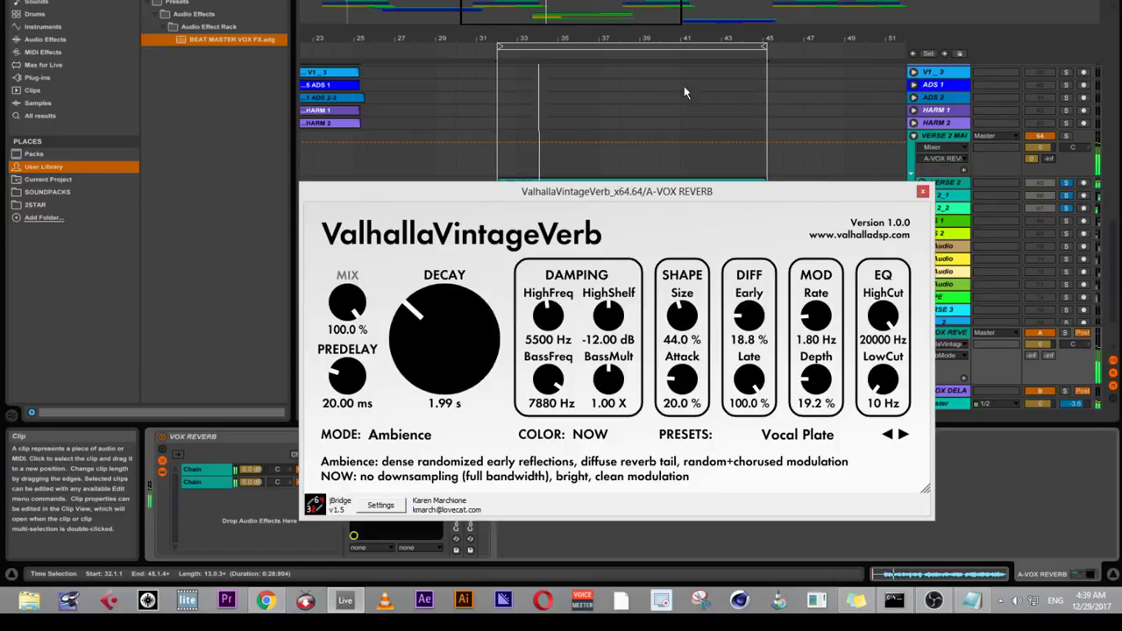
drag(564, 181, 537, 100)
click(378, 355)
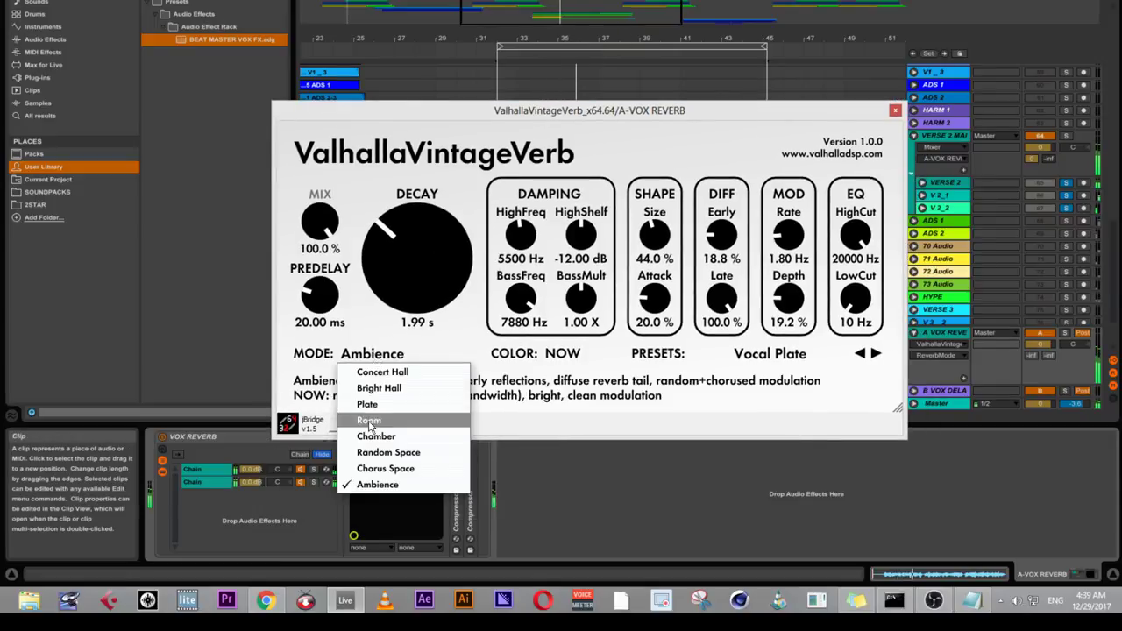
click(375, 391)
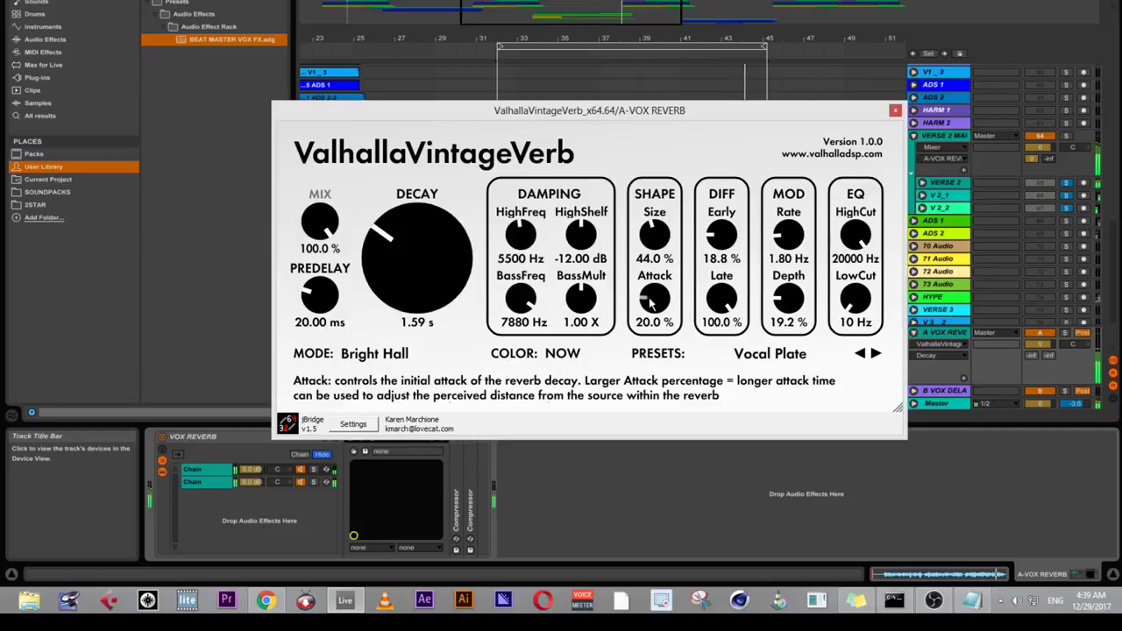
- Set the reverb's Attack to 7.6 % and close the plugin window
drag(650, 300, 647, 307)
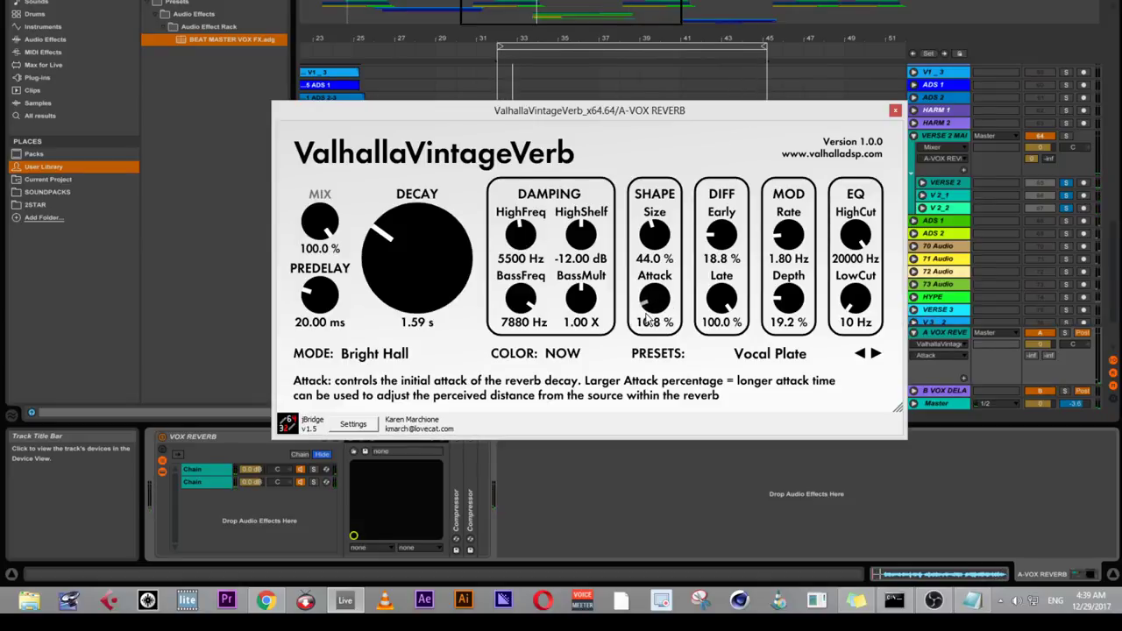
drag(646, 320, 650, 324)
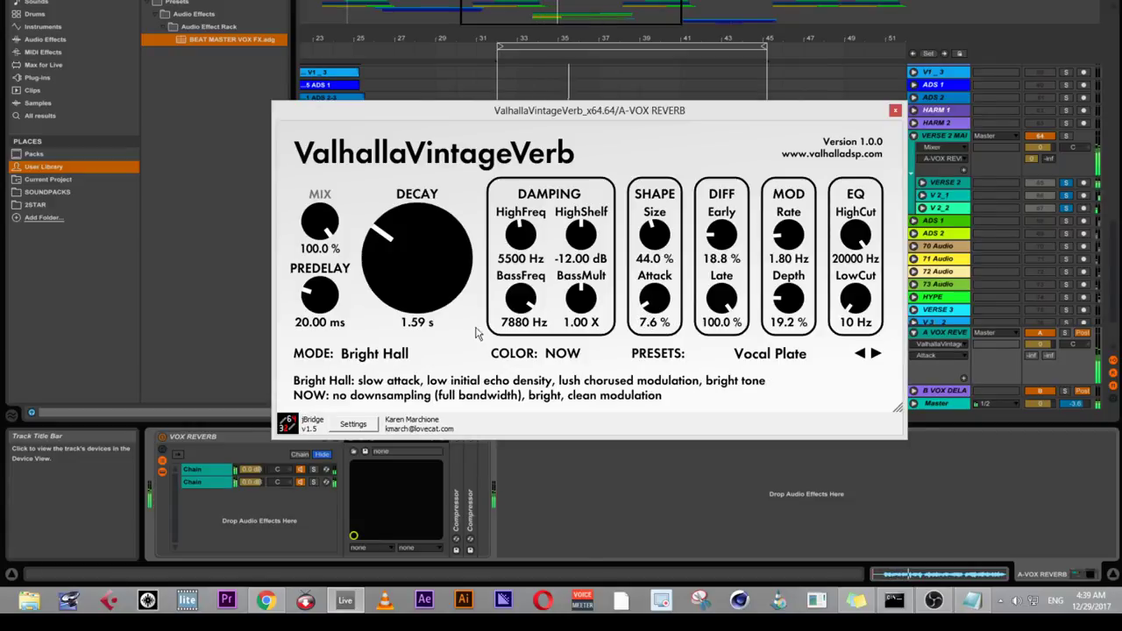
click(313, 303)
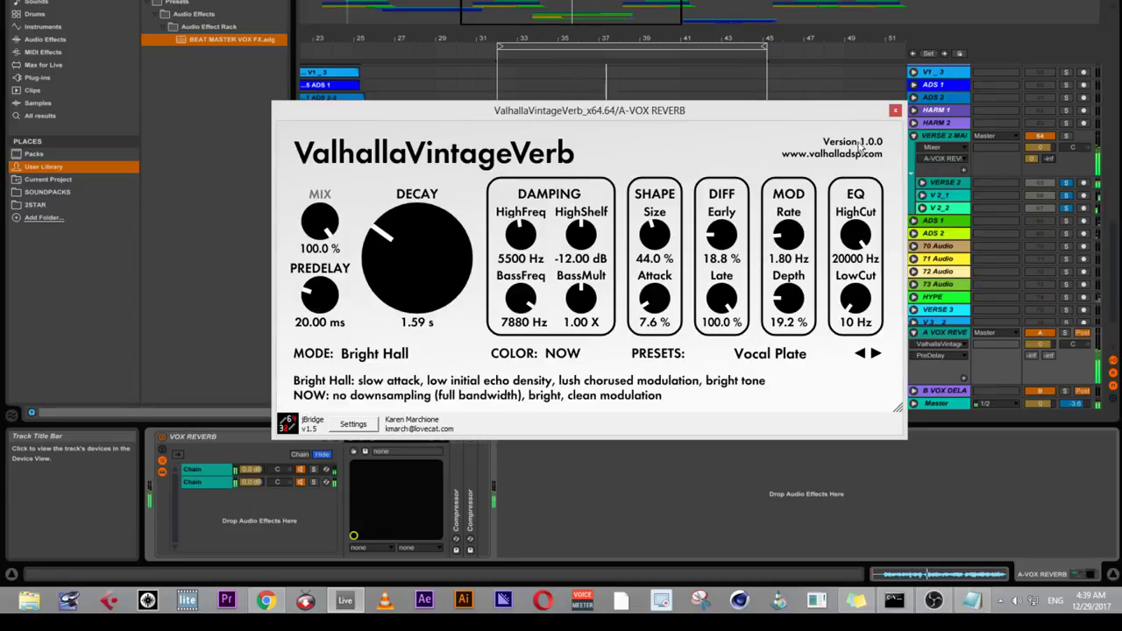
click(894, 112)
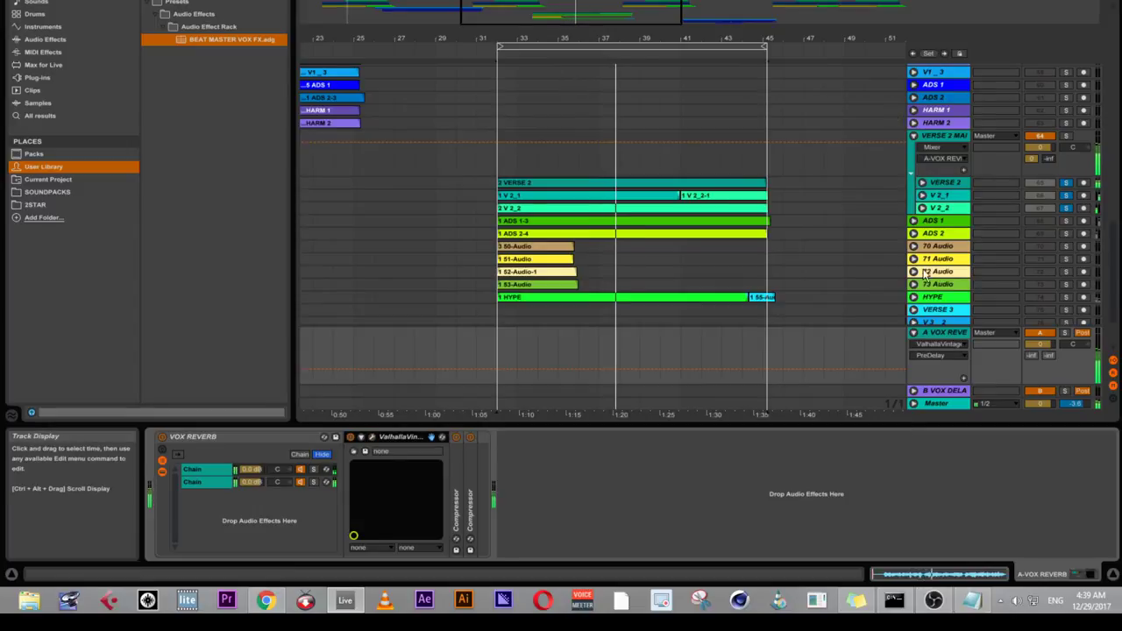
- Unfold the last compressor on the A VOX REVERB return and set its sidechain source to VERSE 2 MAINS
click(936, 337)
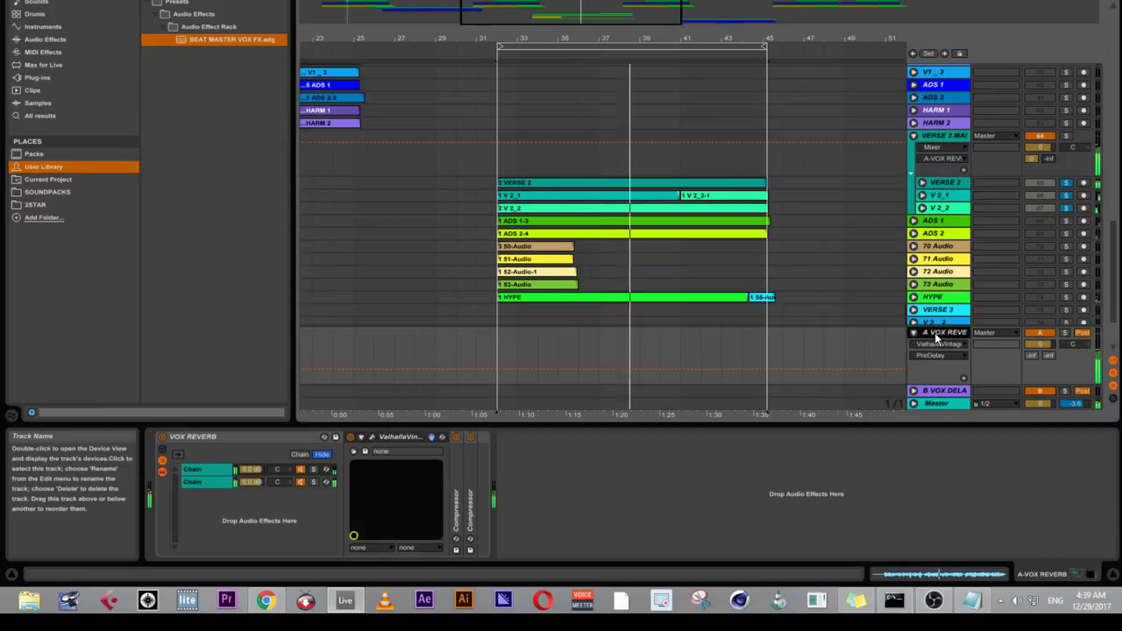
click(472, 497)
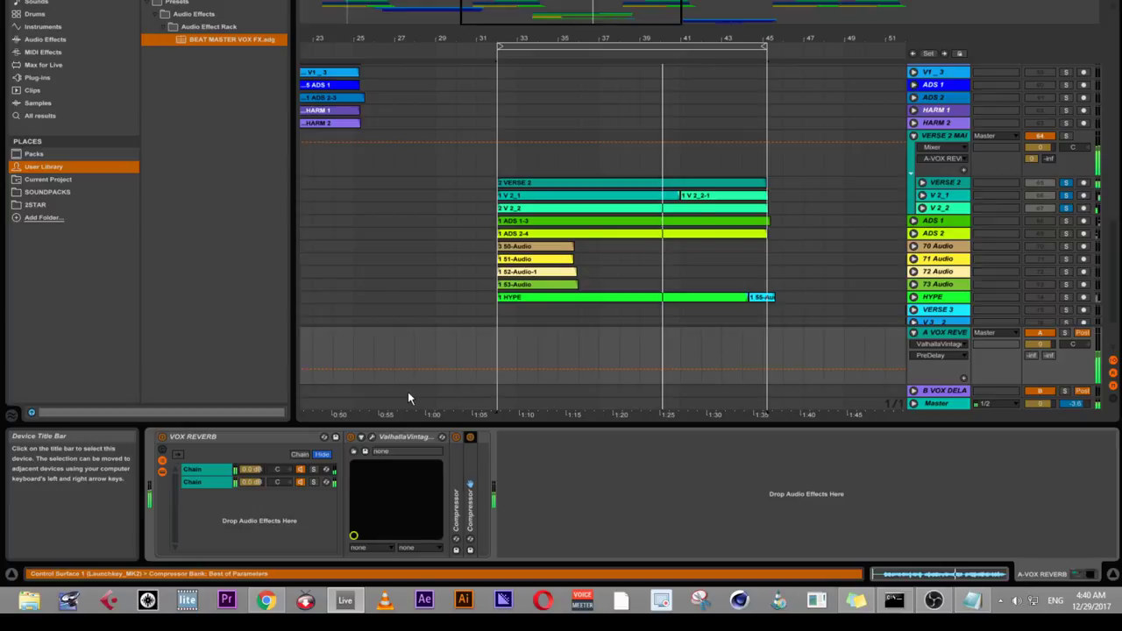
double_click(472, 484)
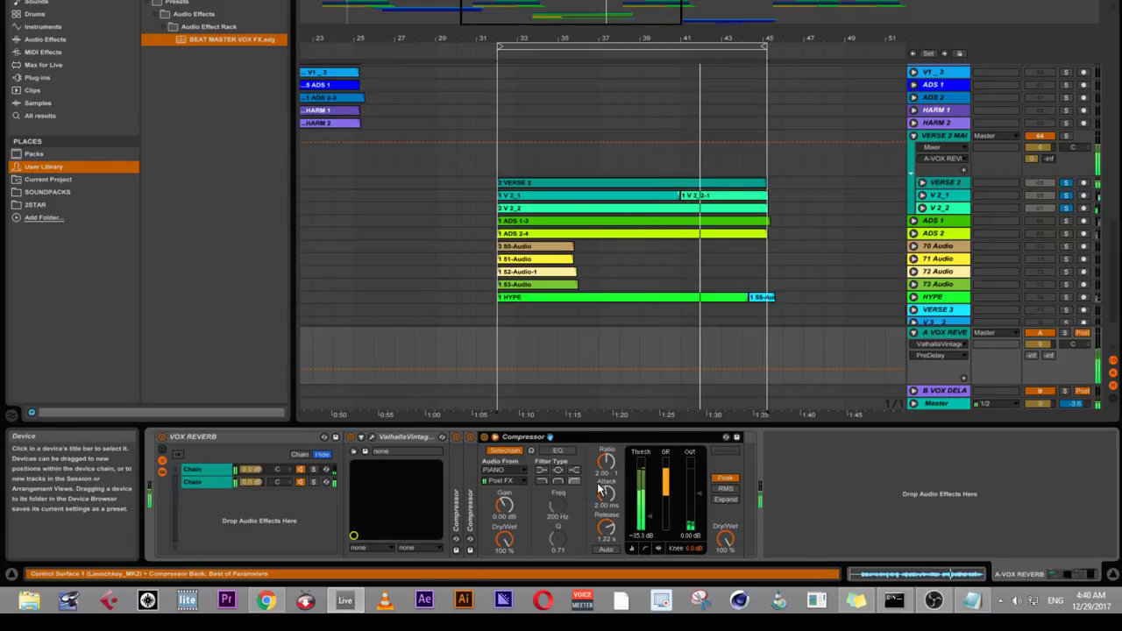
click(502, 471)
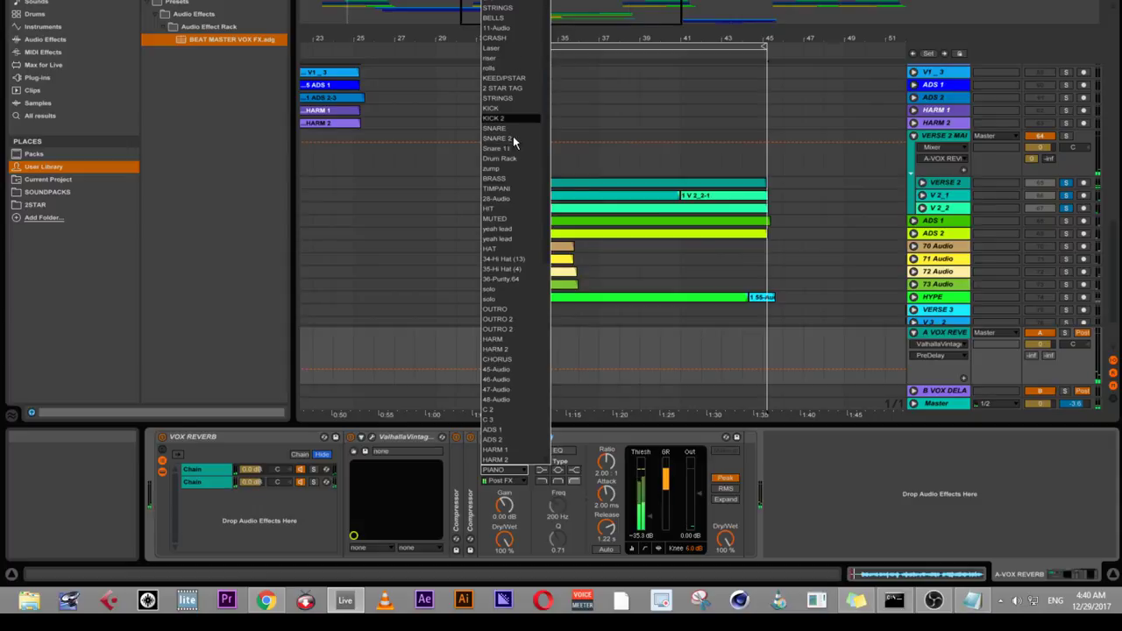
scroll(510, 355, down, 2)
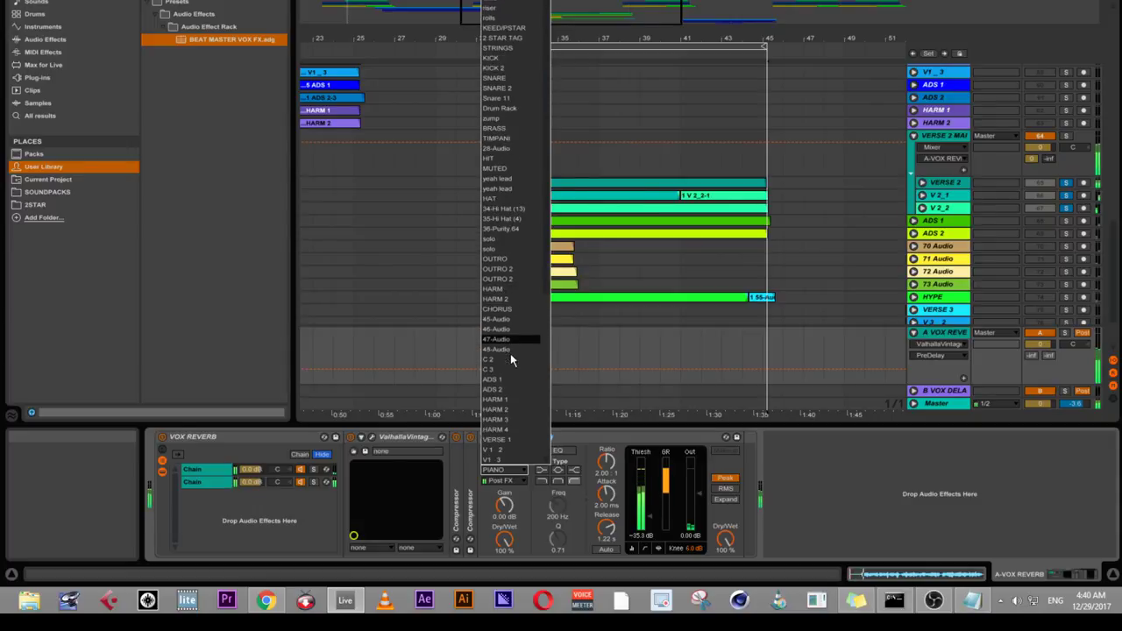
scroll(511, 350, down, 6)
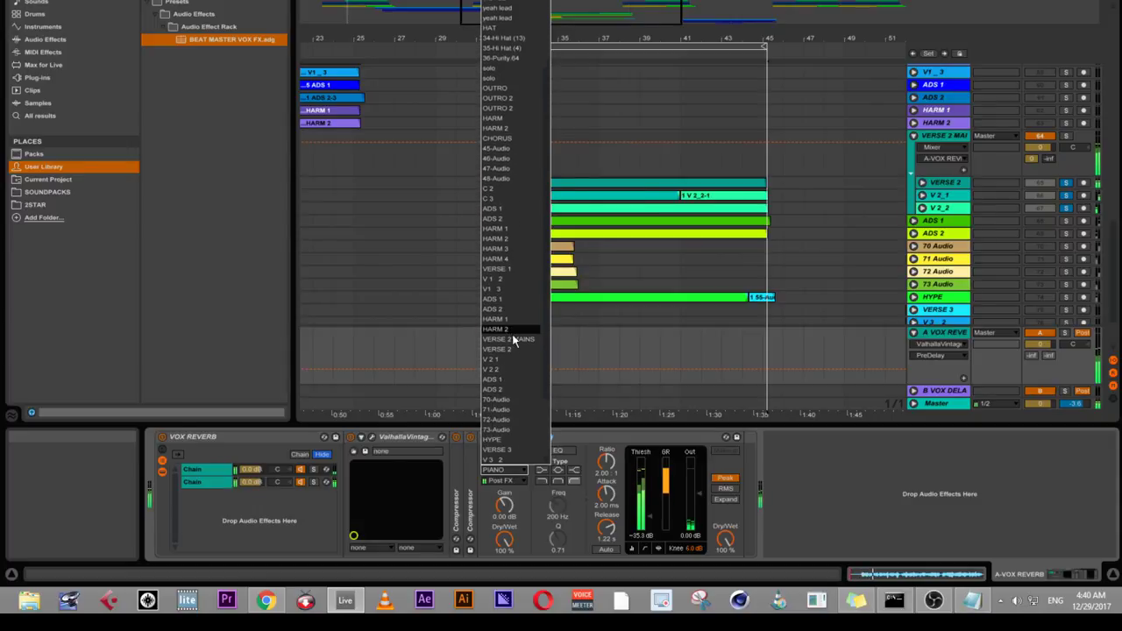
click(513, 338)
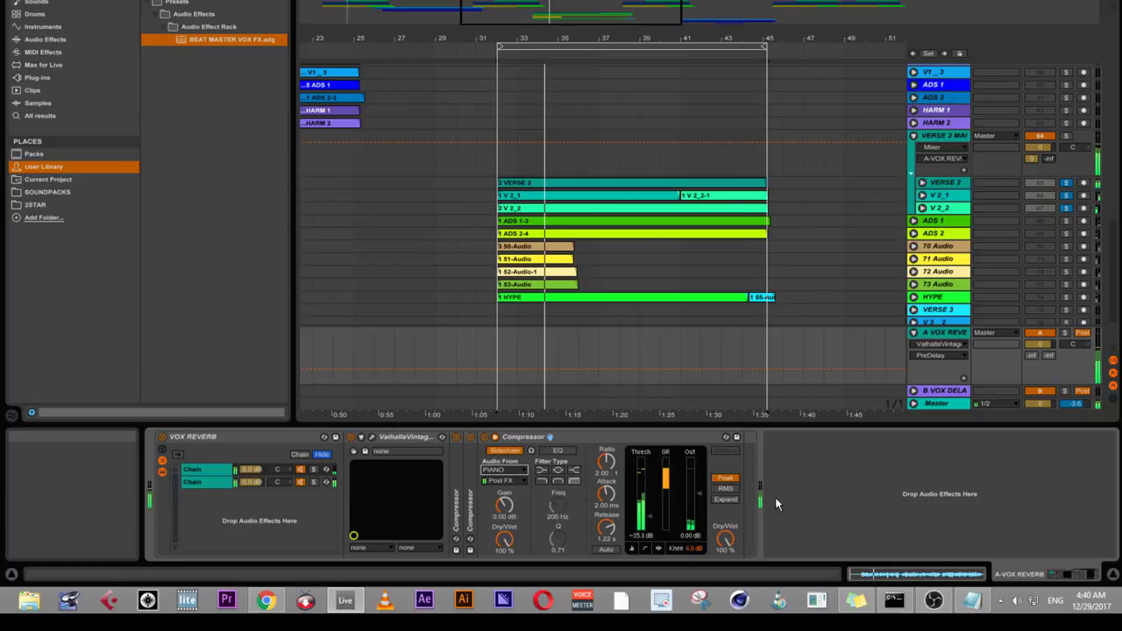
- Set the compressor's threshold to -25.5 dB and lower the VERSE 2 MAINS group's send to A VOX REVERB
drag(650, 517, 650, 510)
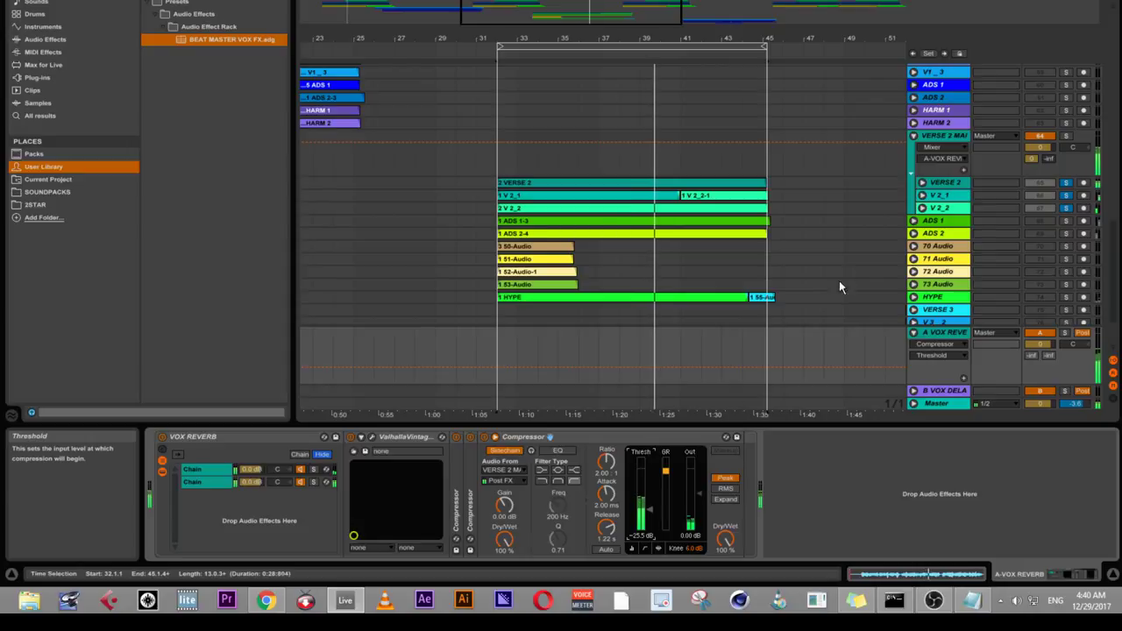
mouse_move(1033, 159)
mouse_down()
mouse_move(1033, 140)
mouse_move(1032, 157)
mouse_up()
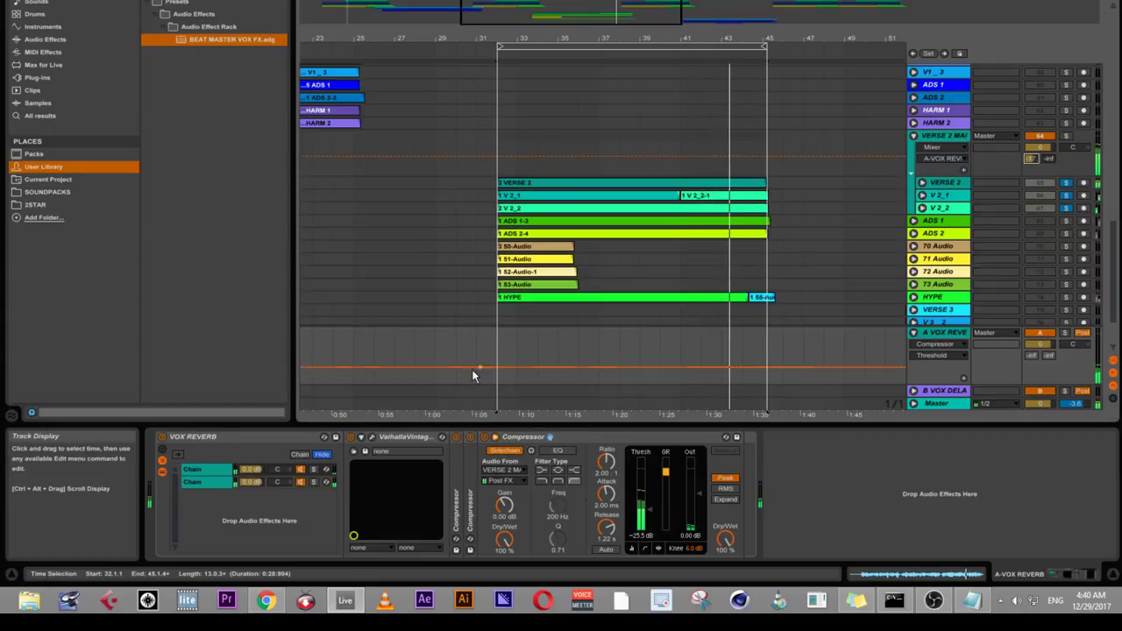
- Reopen ValhallaVintageVerb on the vocal reverb return, load the Vox Plate preset and set its mode to Ambience
click(371, 436)
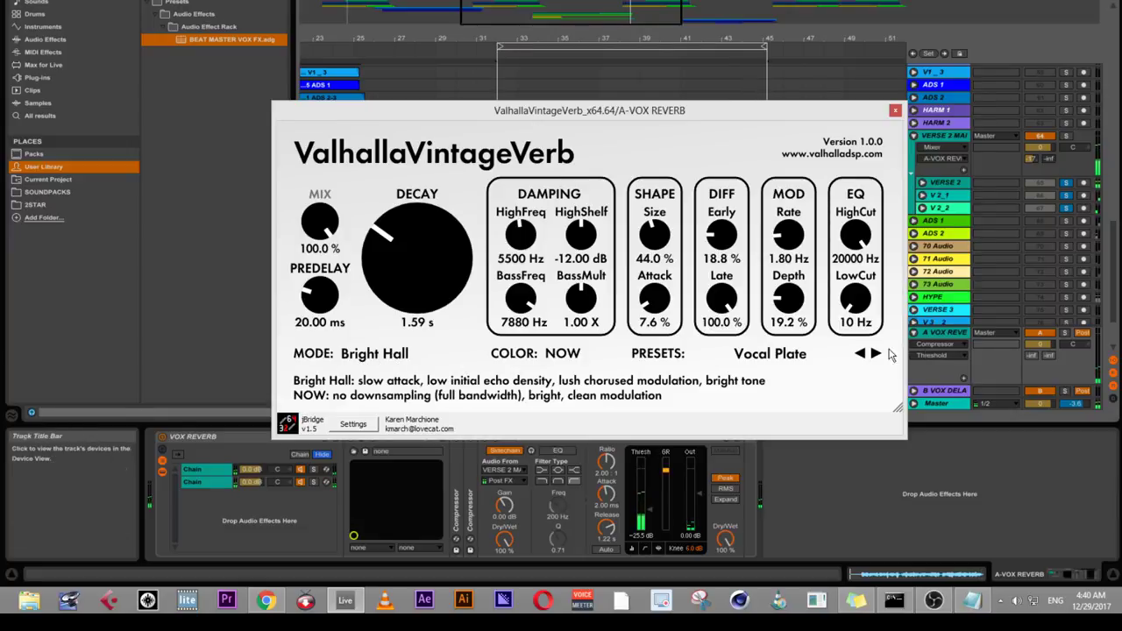
click(763, 352)
mouse_move(786, 307)
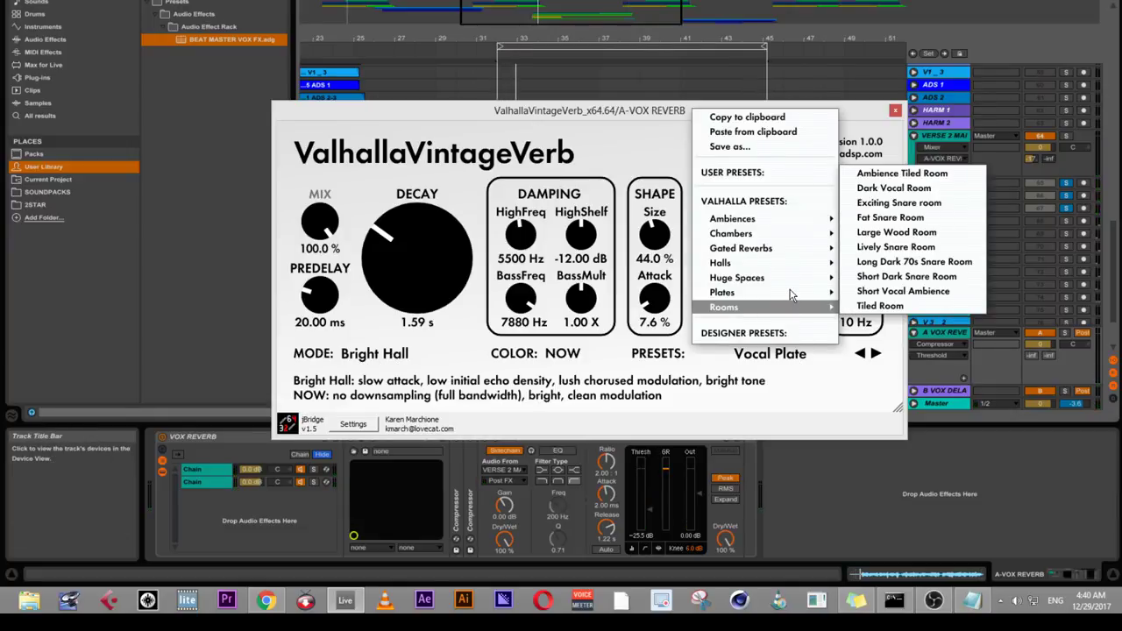
click(877, 291)
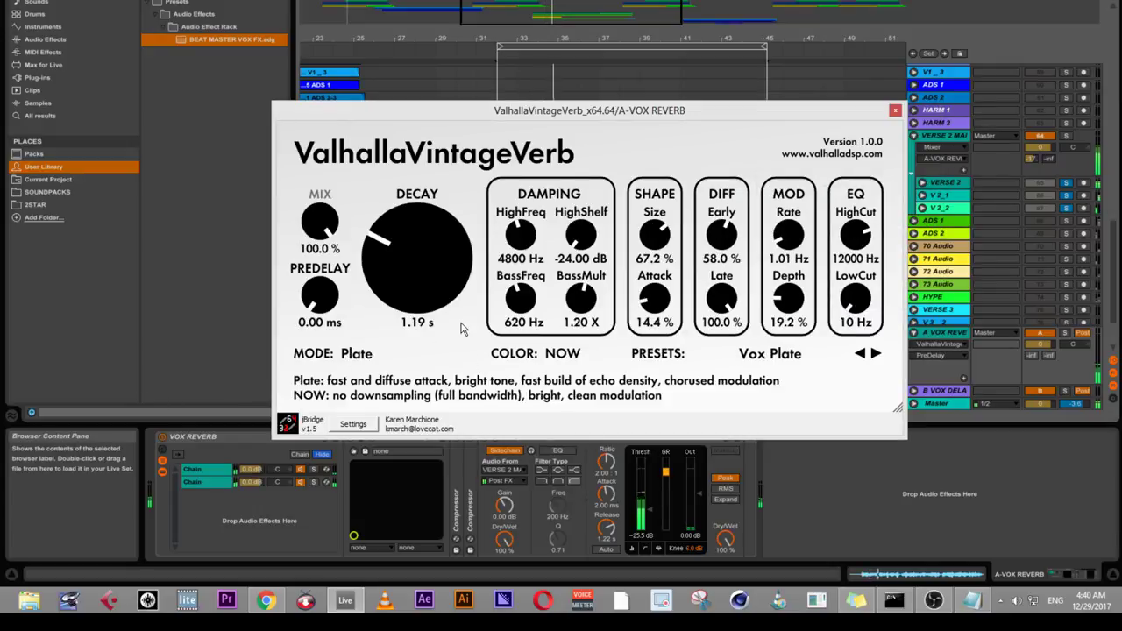
click(351, 364)
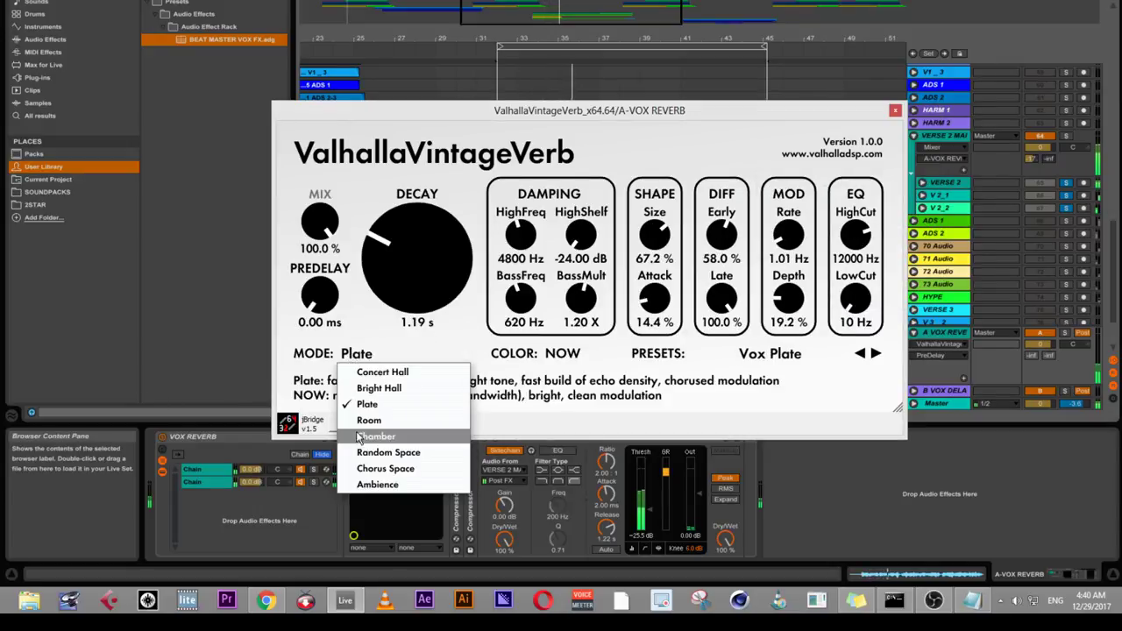
click(378, 486)
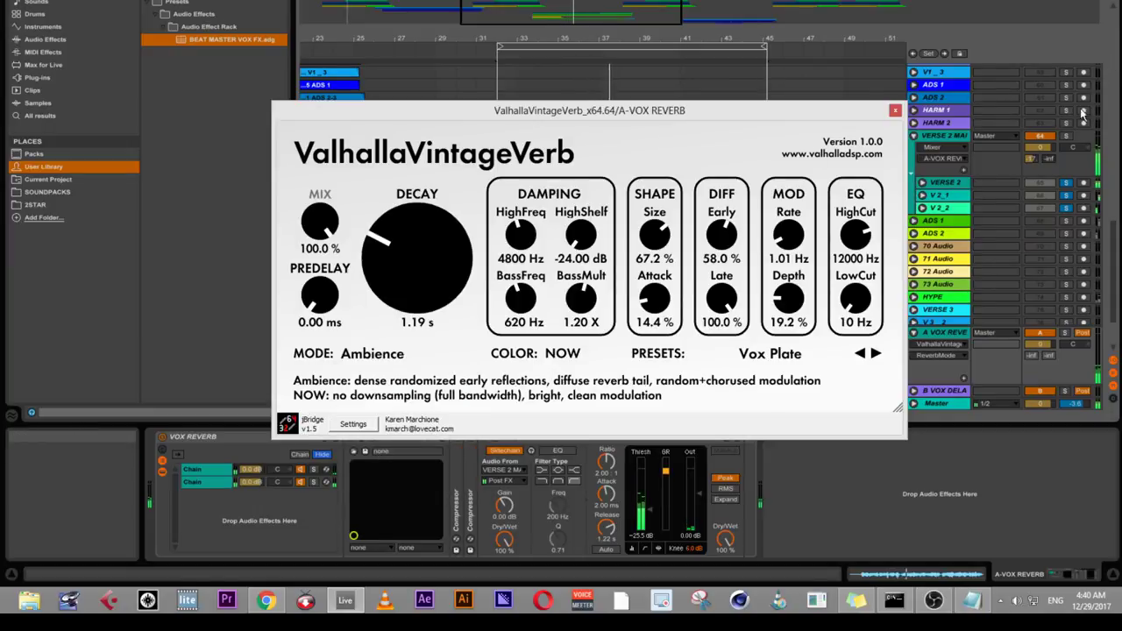
- Raise the VERSE 2 MAINS send to A VOX REVERB to 0 dB and try the Random Space and Chorus Space modes
click(1032, 158)
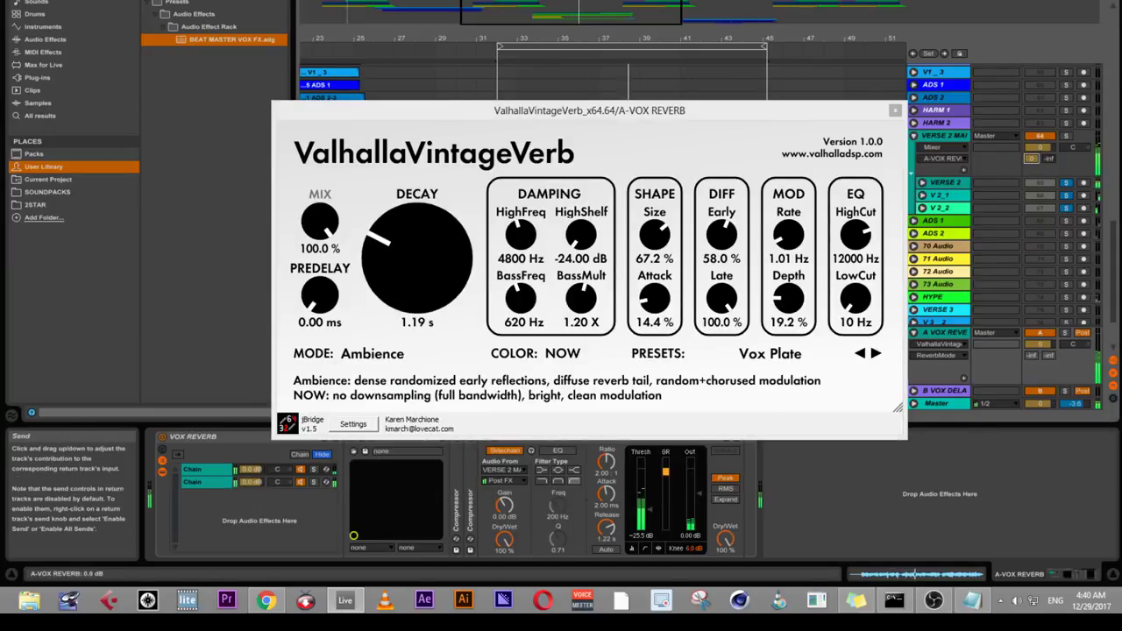
click(377, 362)
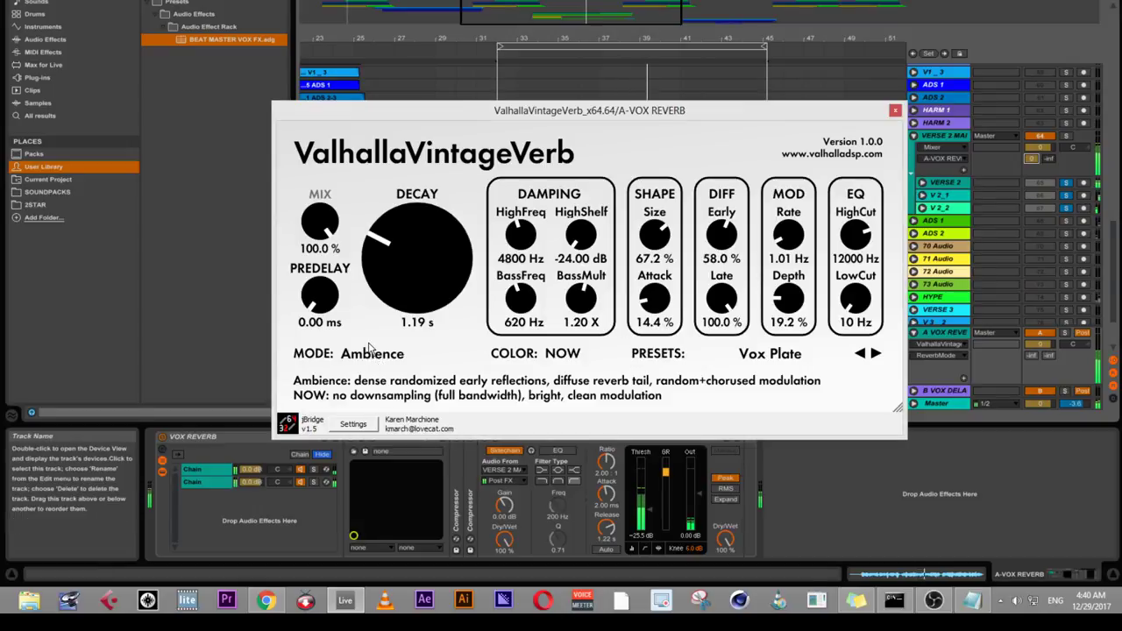
click(370, 348)
click(399, 454)
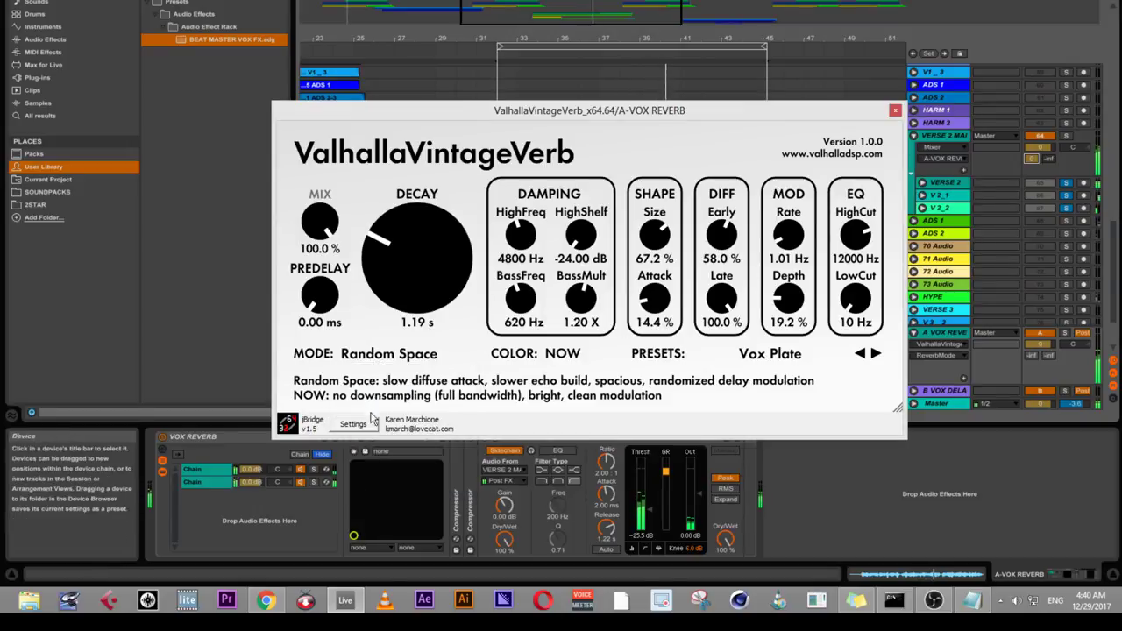
click(380, 355)
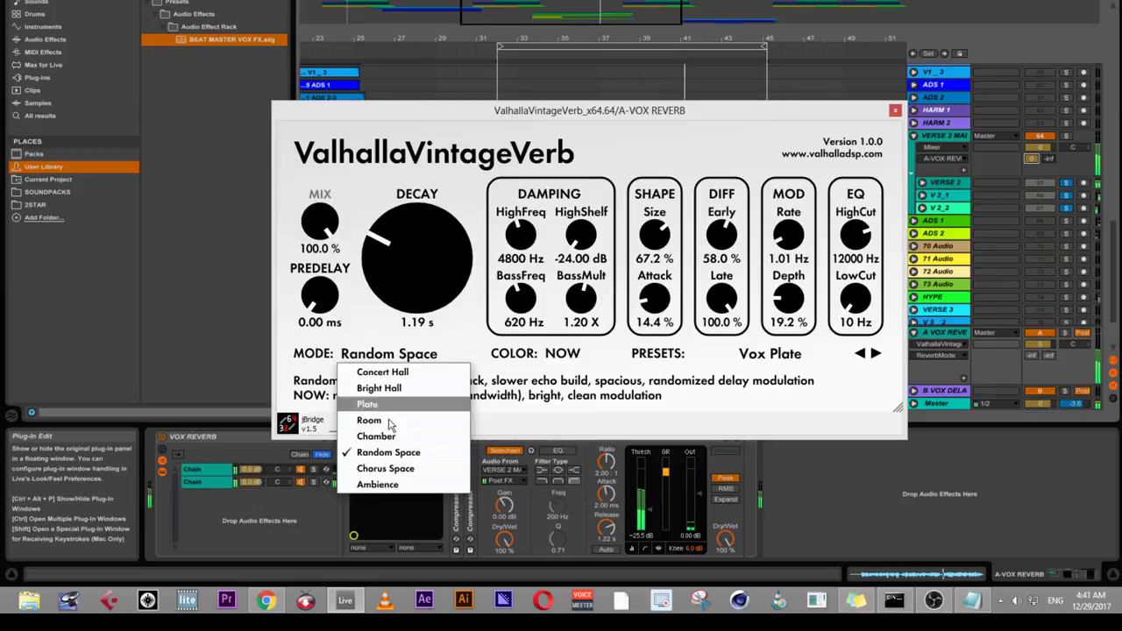
click(390, 467)
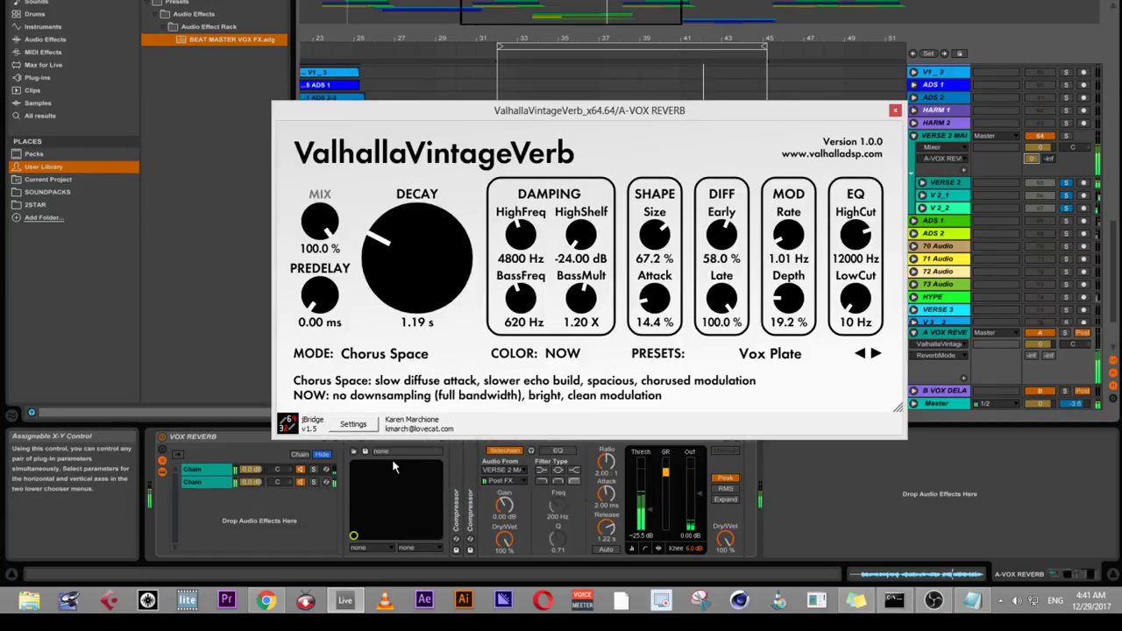
- Load the EchoVerb preset from the Huge Spaces category and set the reverb mode to Chorus Space
click(767, 354)
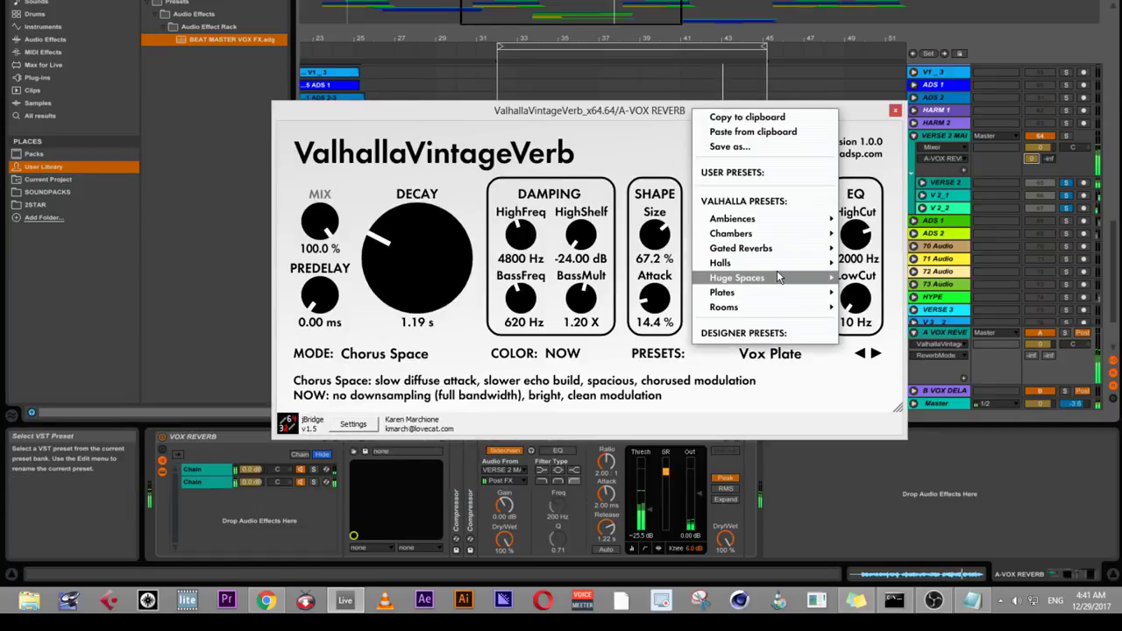
mouse_move(779, 281)
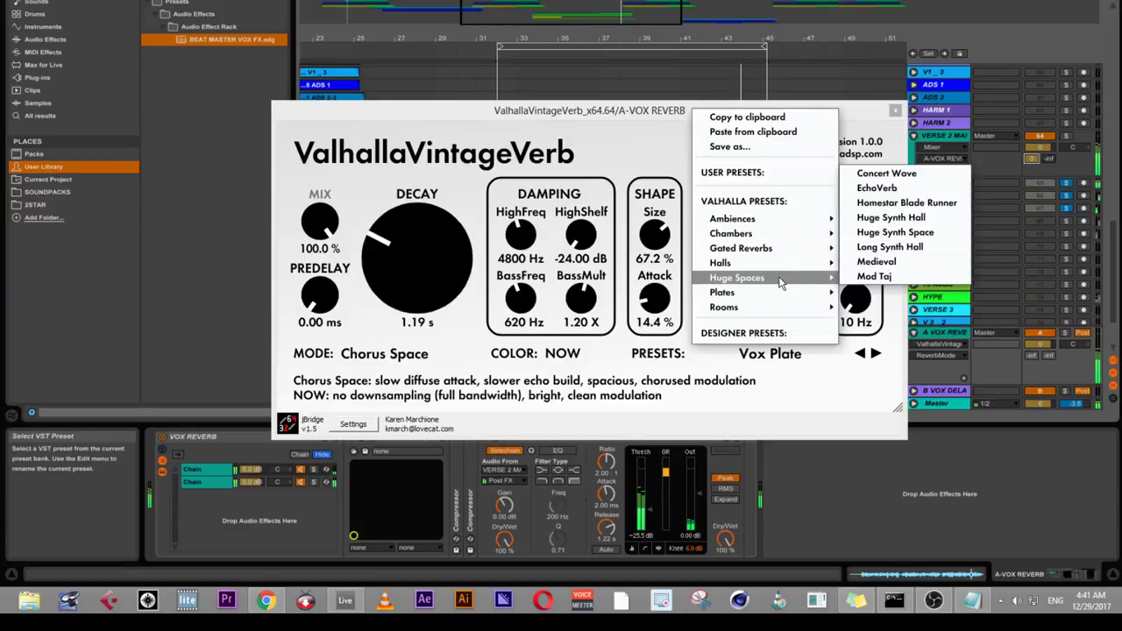
click(876, 187)
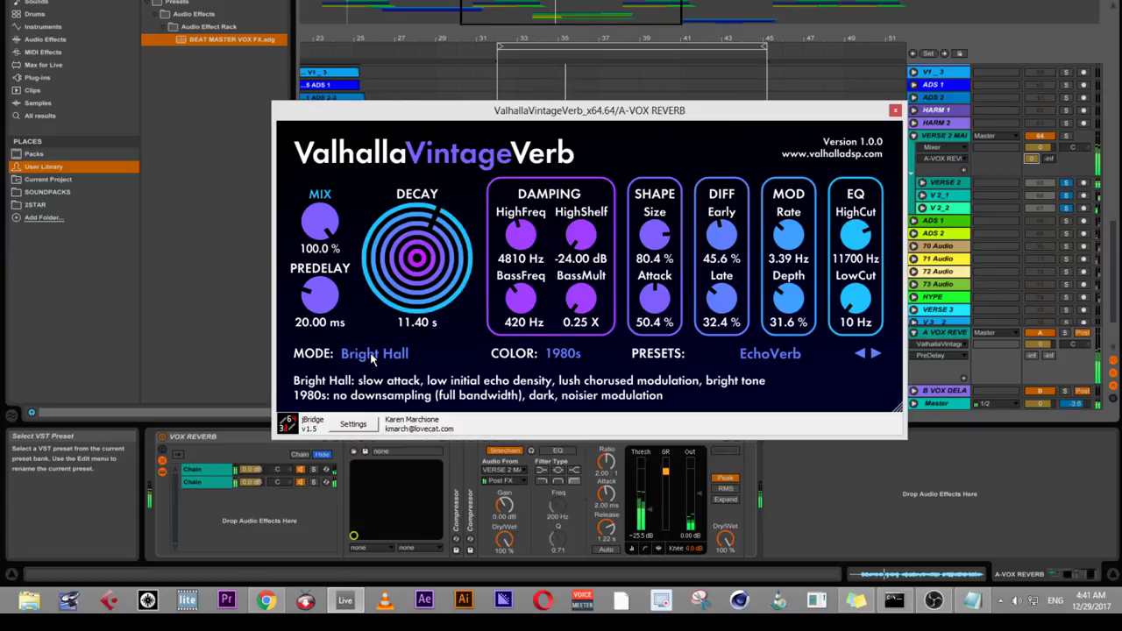
click(370, 354)
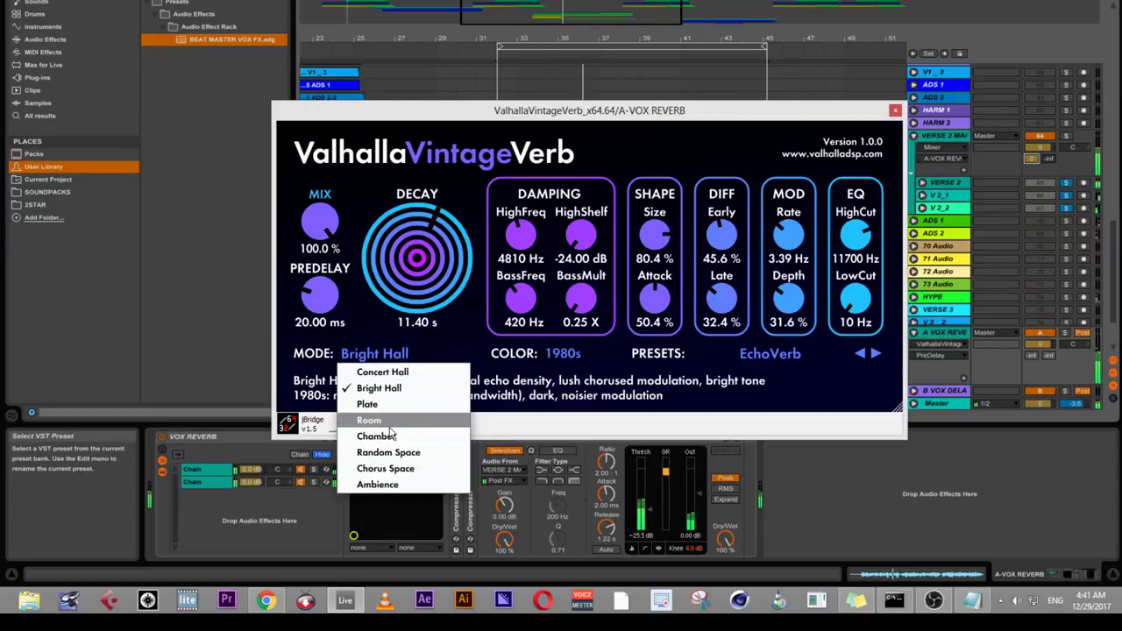
click(399, 466)
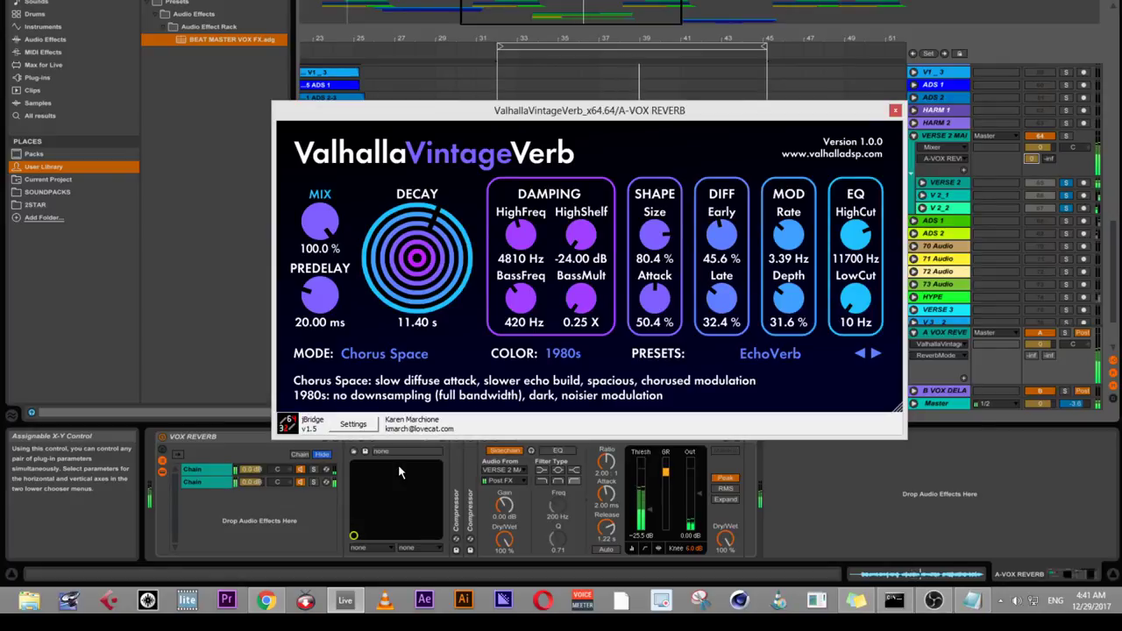
- Lower the VERSE 2 MAINS send to A VOX REVERB to about -20 dB, then close the reverb window and fold the return
click(1031, 161)
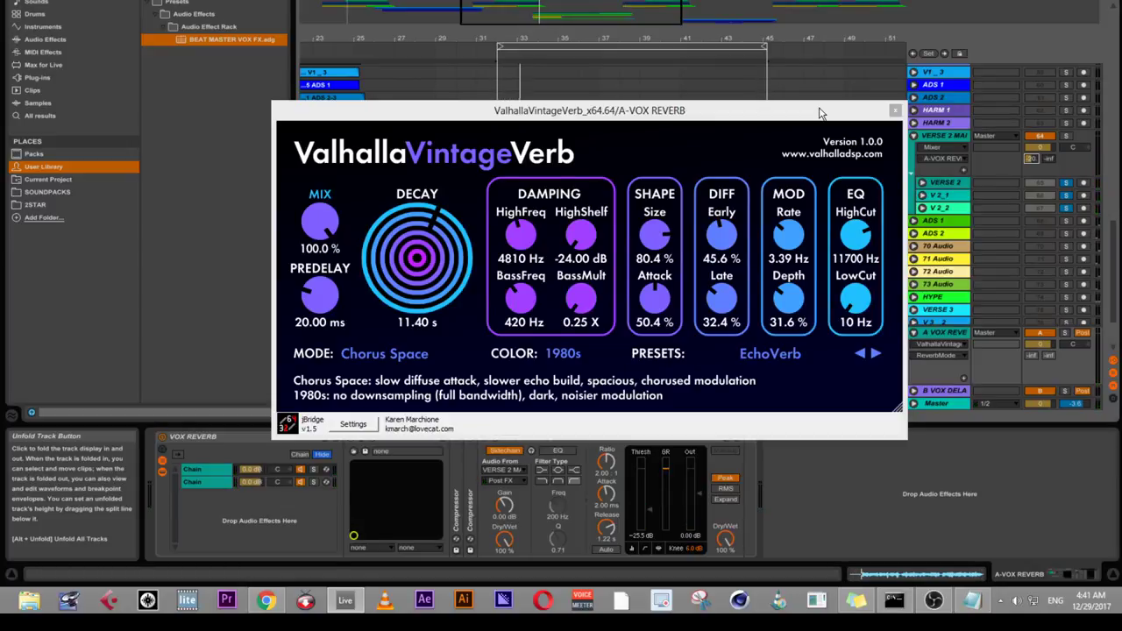
click(895, 111)
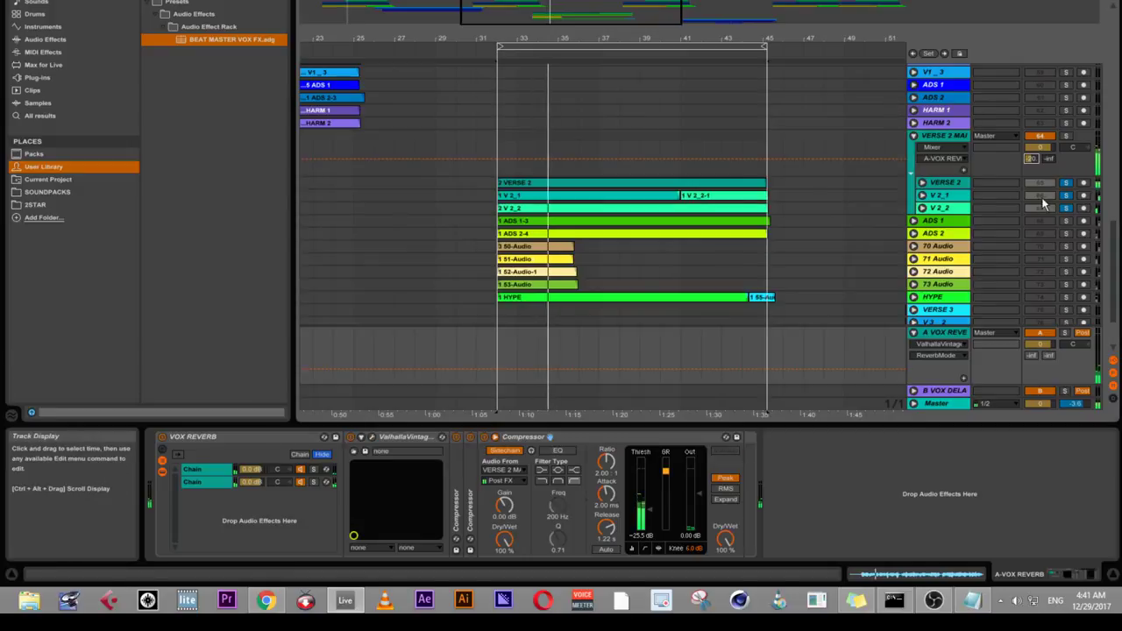
click(914, 333)
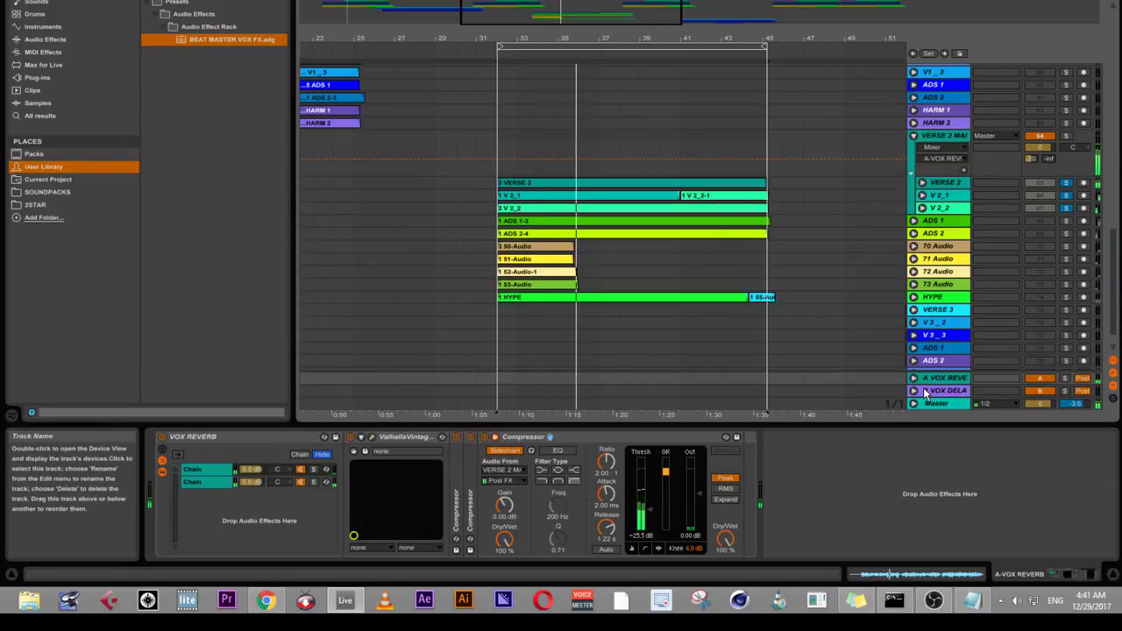
- Show the B VOX DELAY return's devices and set the VERSE 2 MAINS sends to 0 dB for the delay and -15 dB for the reverb
click(931, 391)
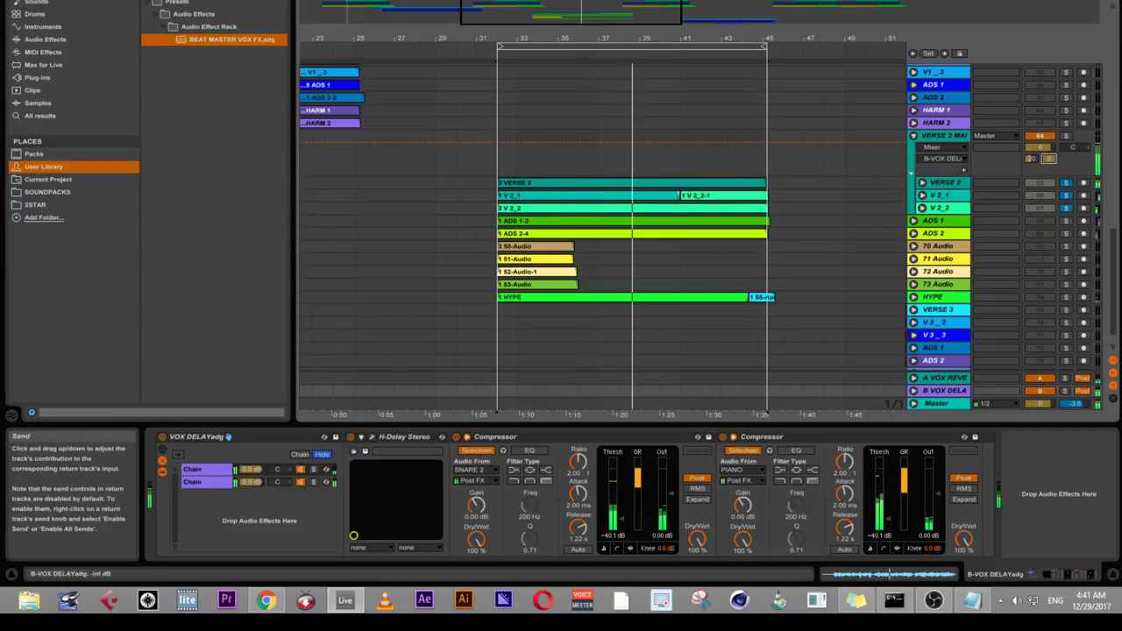
click(1031, 159)
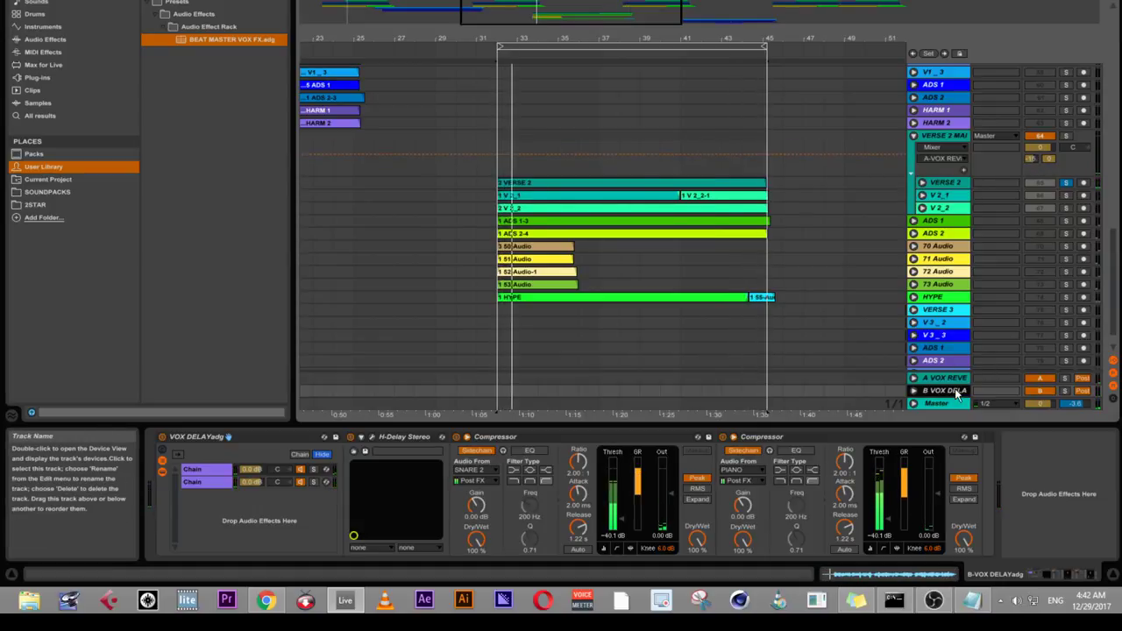
- Fold the two existing sidechain compressors in the B VOX DELAY return's device chain
click(560, 441)
key(Delete)
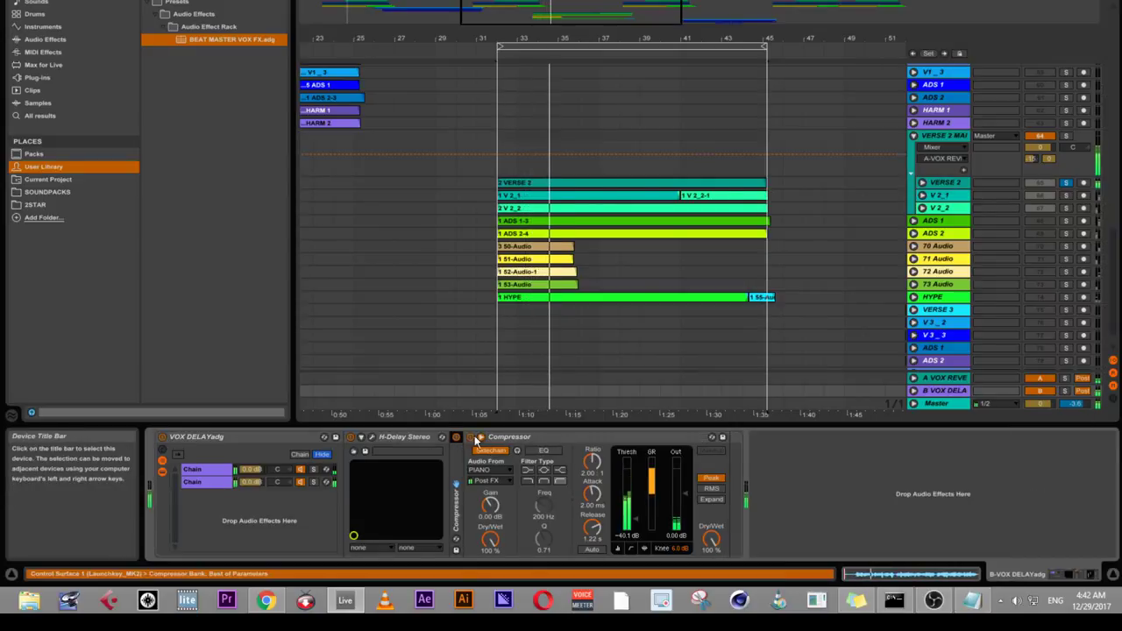
click(499, 437)
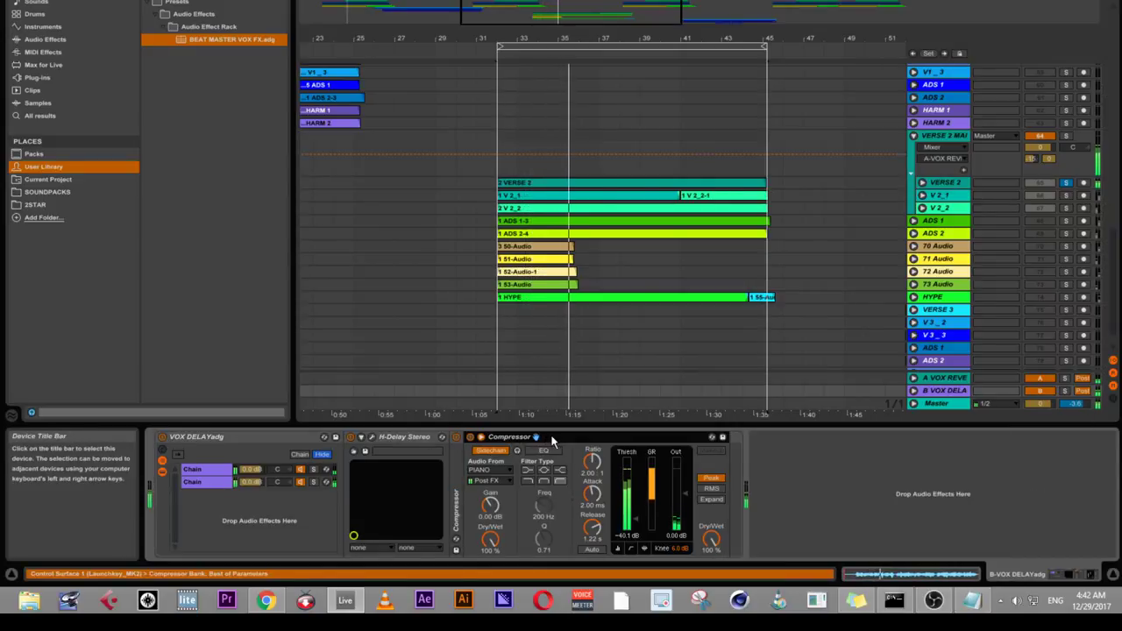
double_click(553, 437)
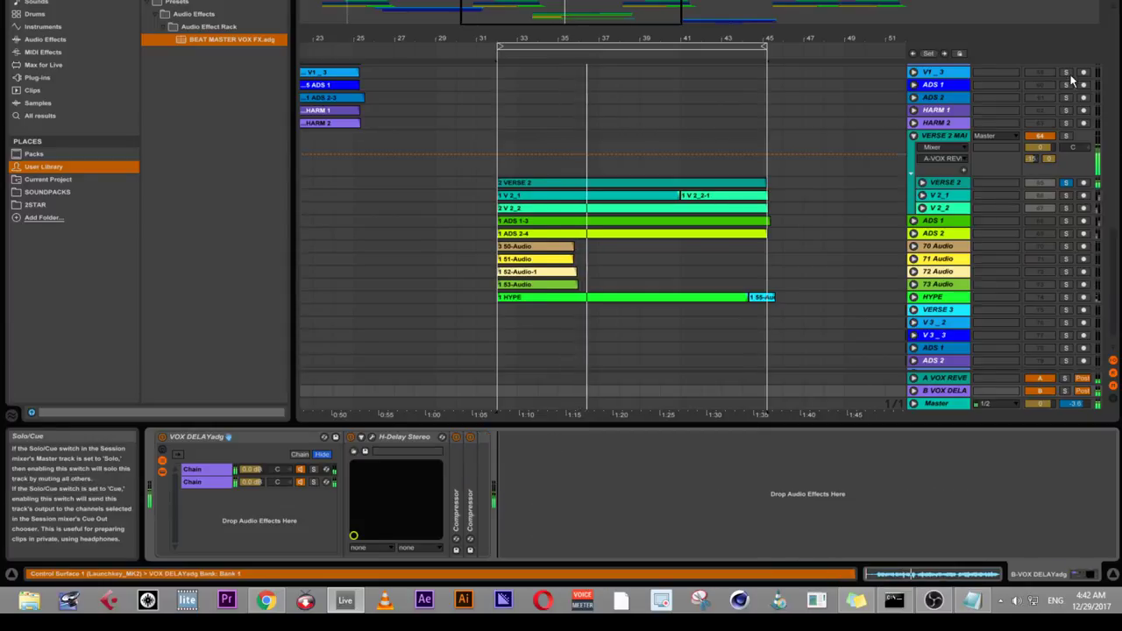
click(934, 392)
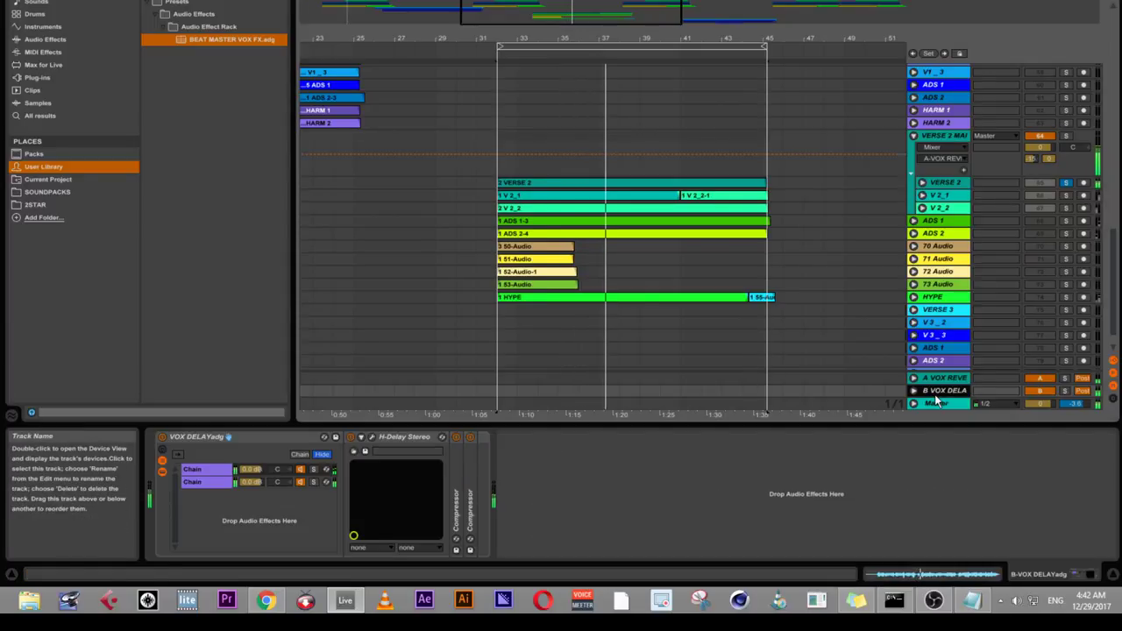
- Duplicate the last compressor on the B VOX DELAY return and set the copy's sidechain source to VERSE 2 MAINS
click(470, 477)
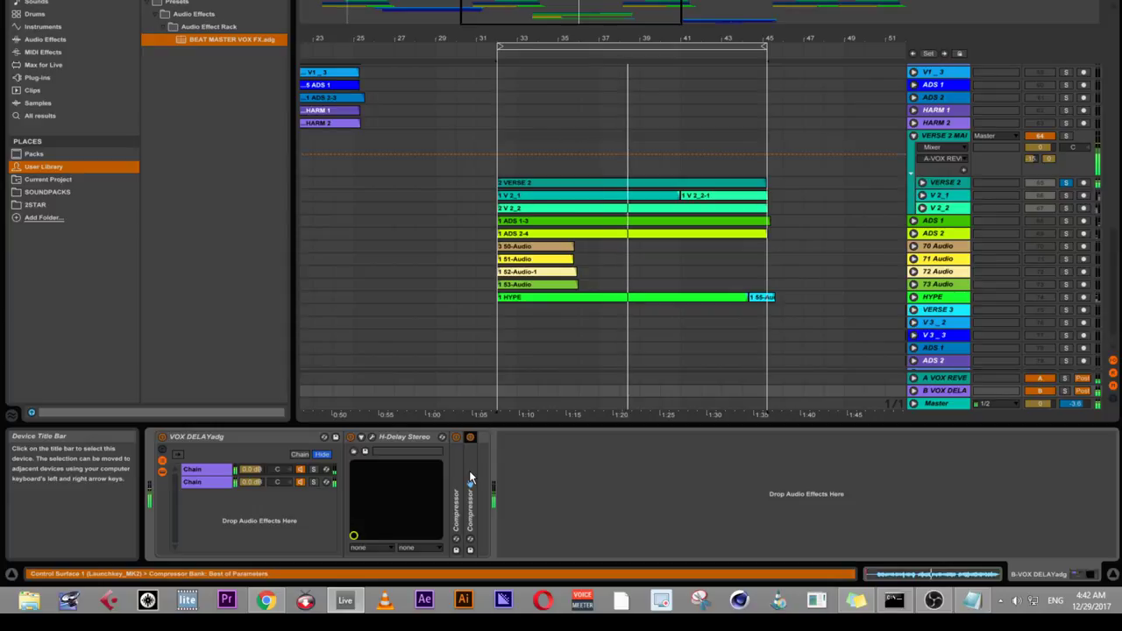
key(ctrl+d)
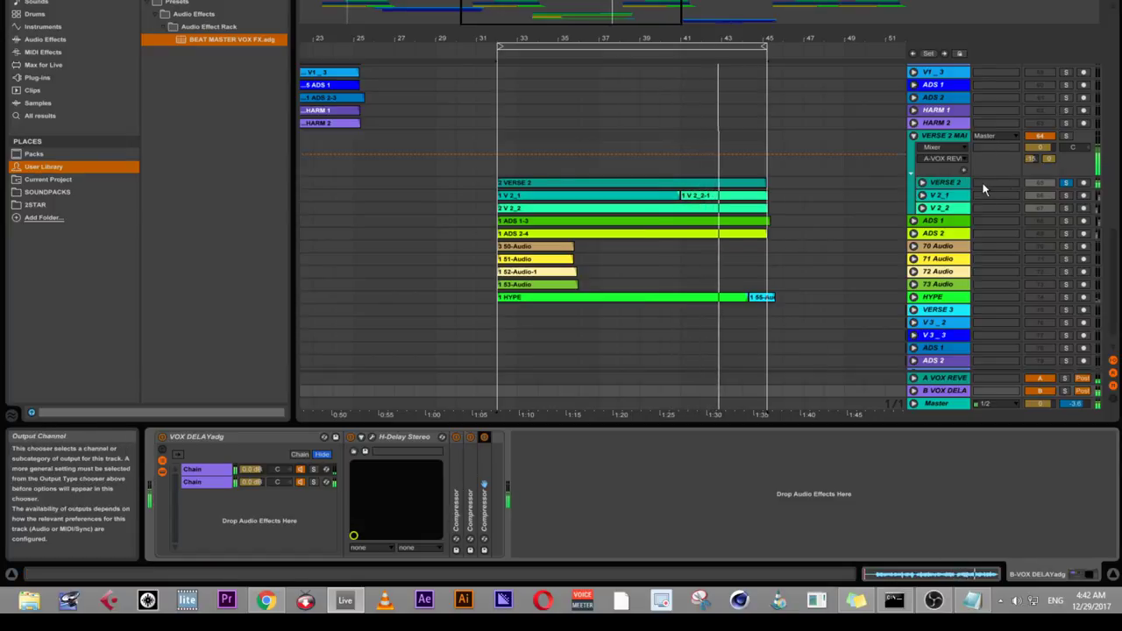
double_click(484, 476)
click(507, 472)
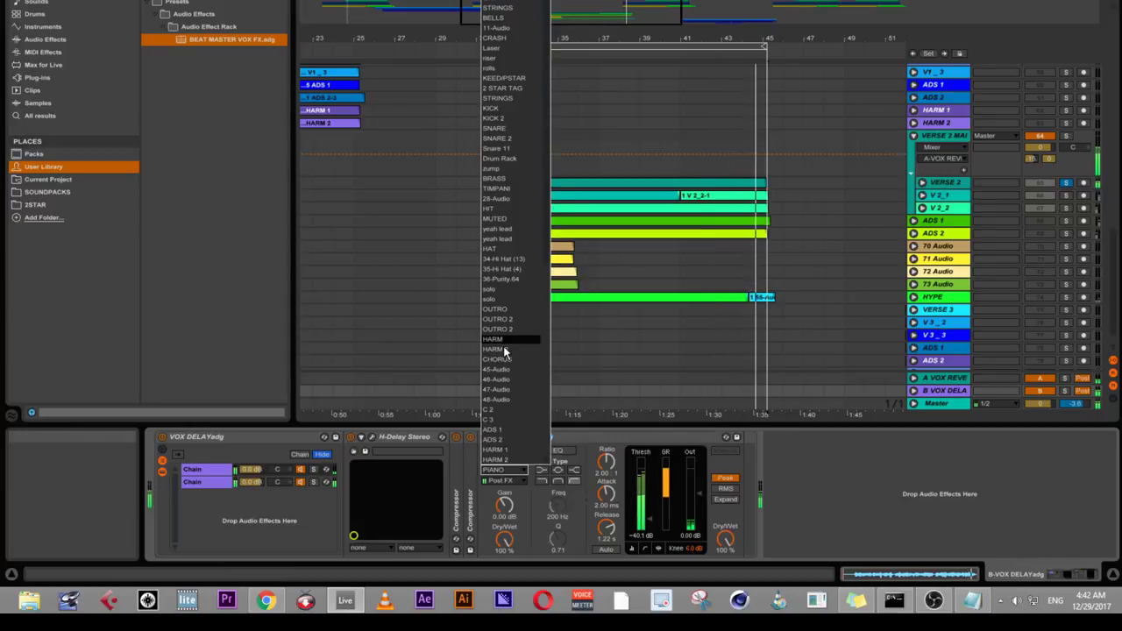
scroll(510, 421, down, 5)
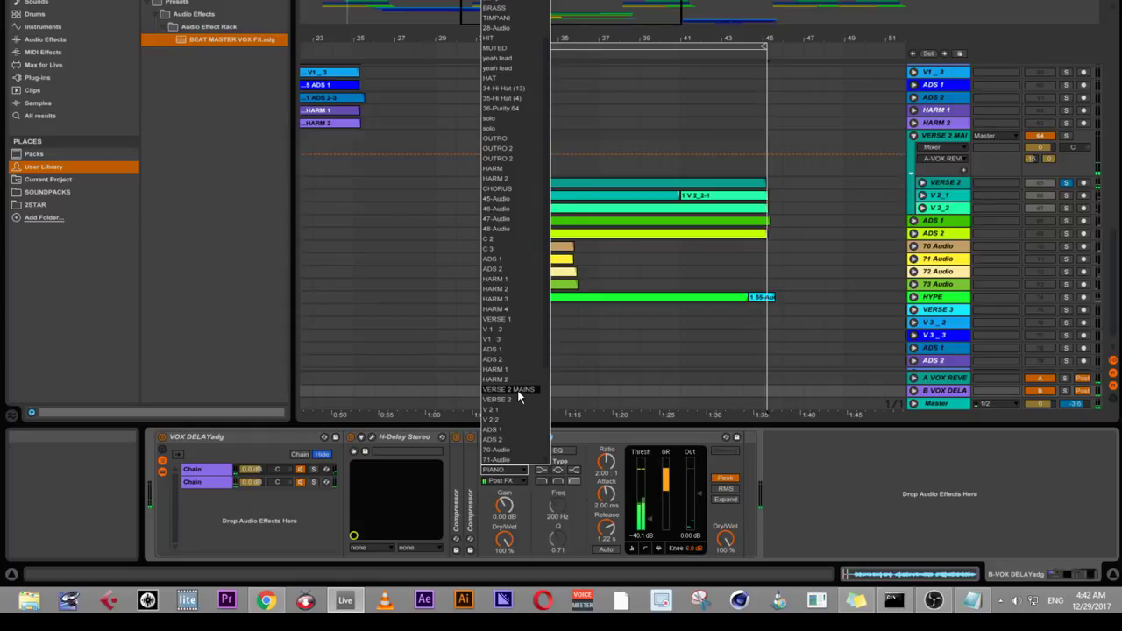
click(517, 390)
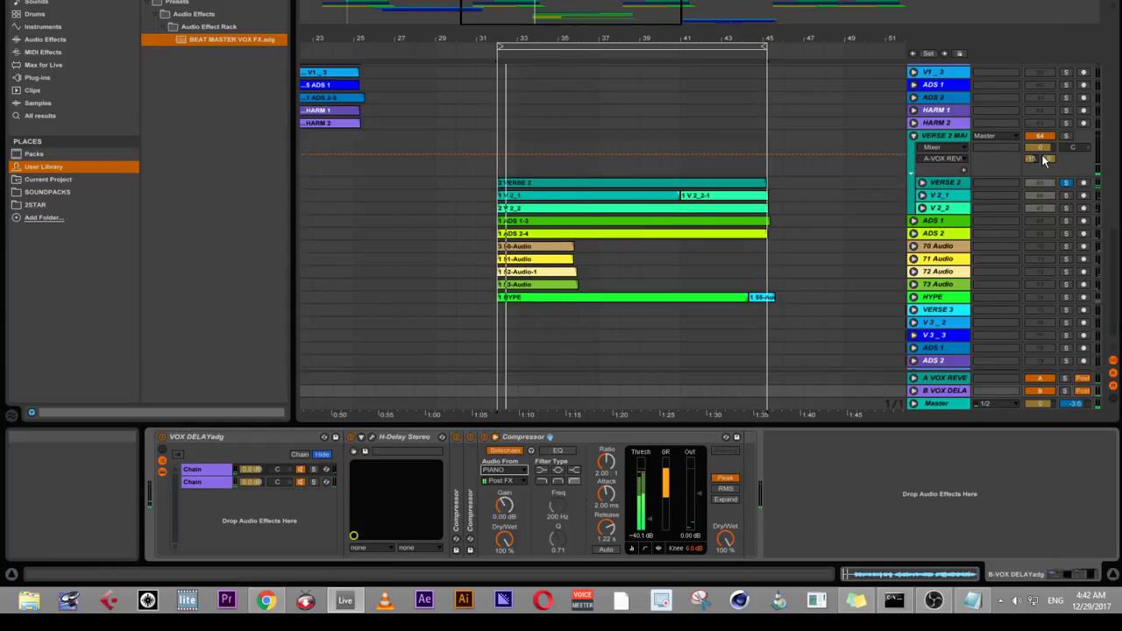
- Solo V 2_1 and V 2_2 as well, and set the VERSE 2 MAINS sends to about -19 dB for reverb and -21 dB for delay
drag(1049, 159, 1048, 176)
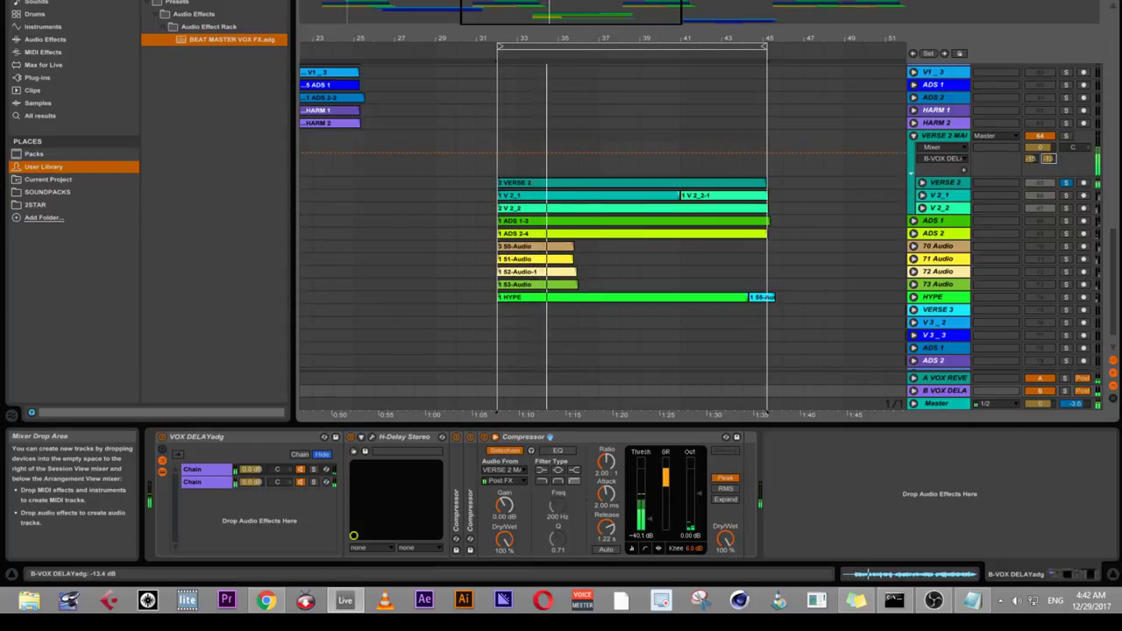
click(1065, 207)
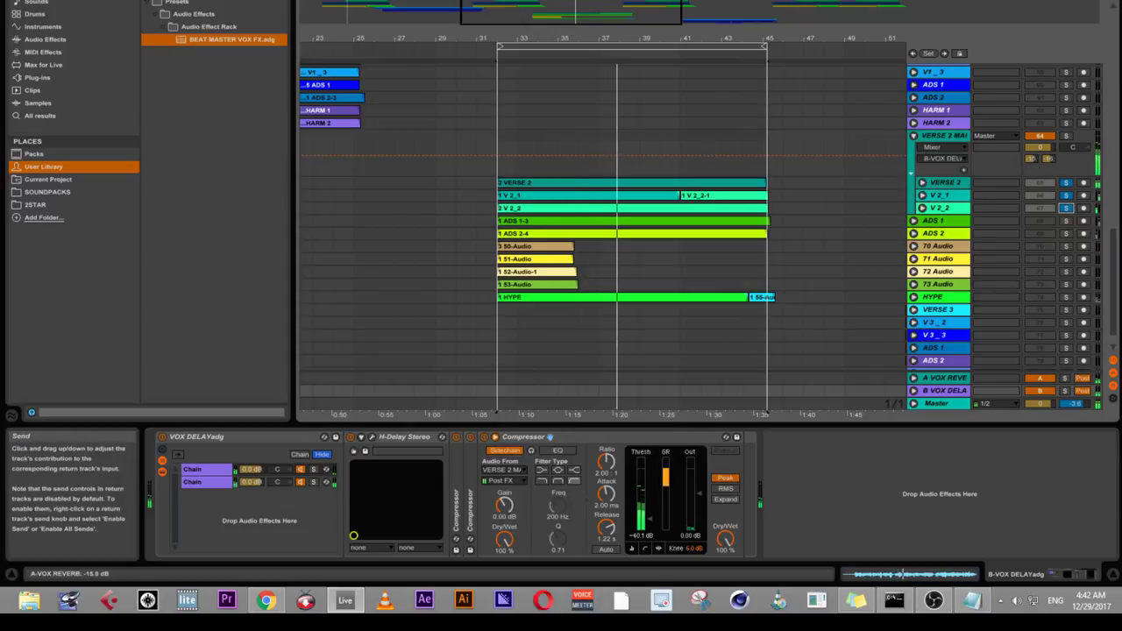
mouse_move(1032, 167)
mouse_down()
mouse_move(1032, 179)
mouse_move(1033, 166)
mouse_move(1051, 168)
mouse_up()
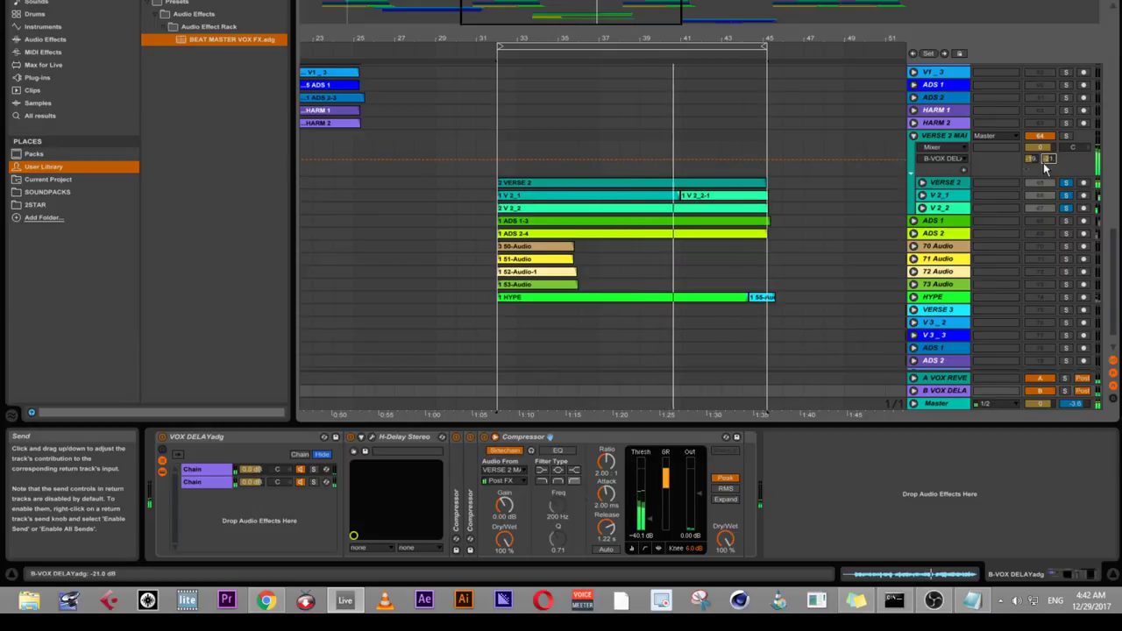
- Fold the VERSE 2 MAINS group and solo it together with the ADS 1 and ADS 2 tracks below it
click(913, 136)
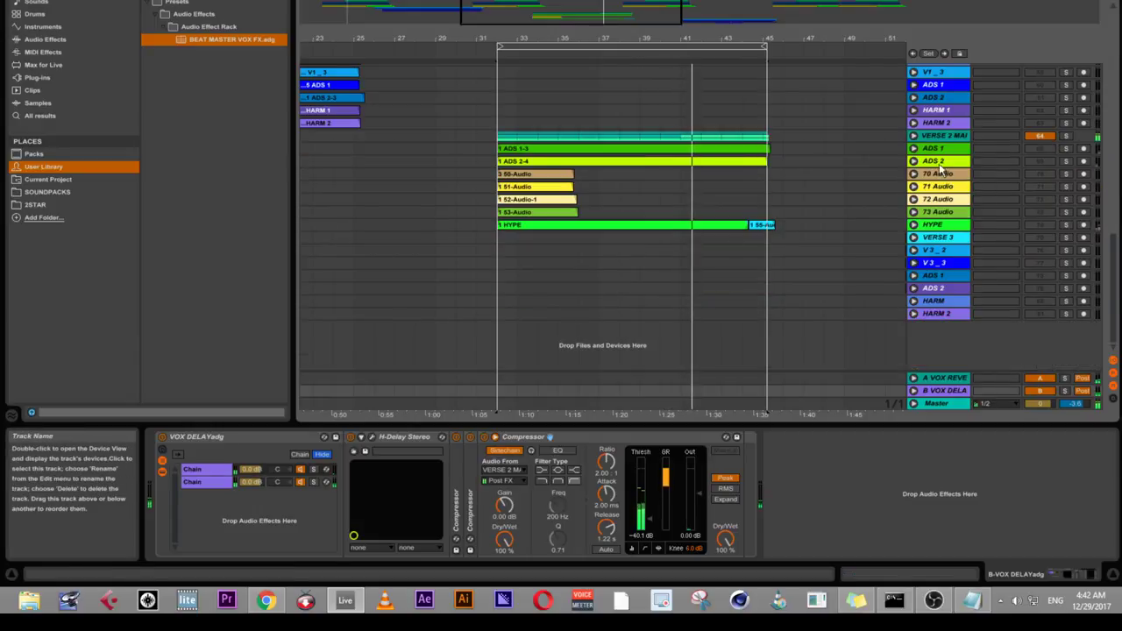
click(937, 149)
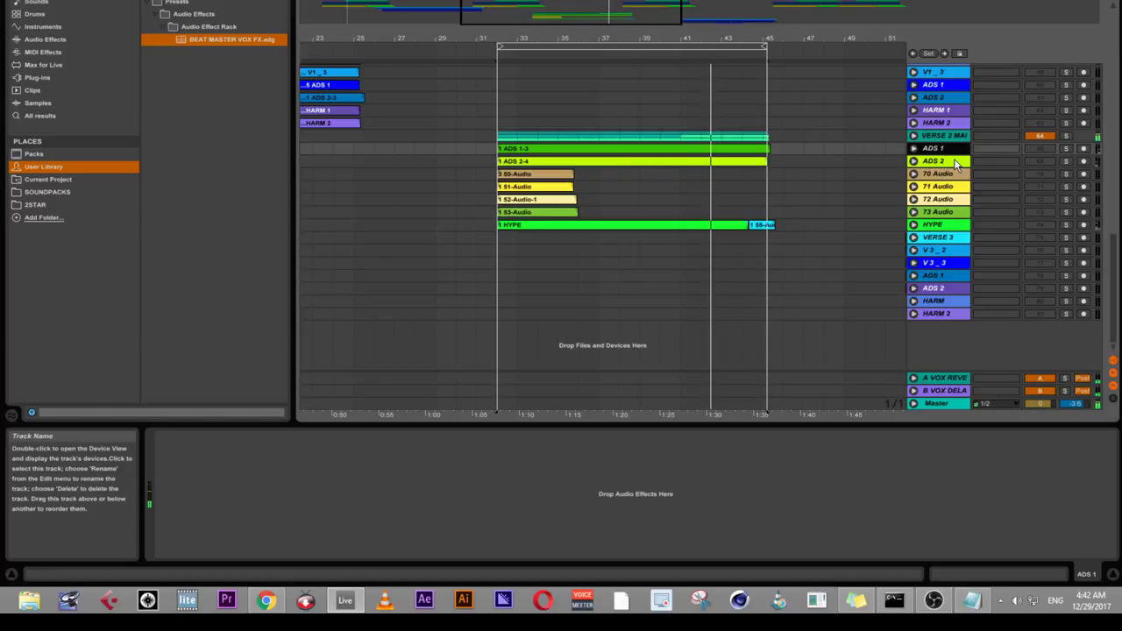
shift+click(955, 163)
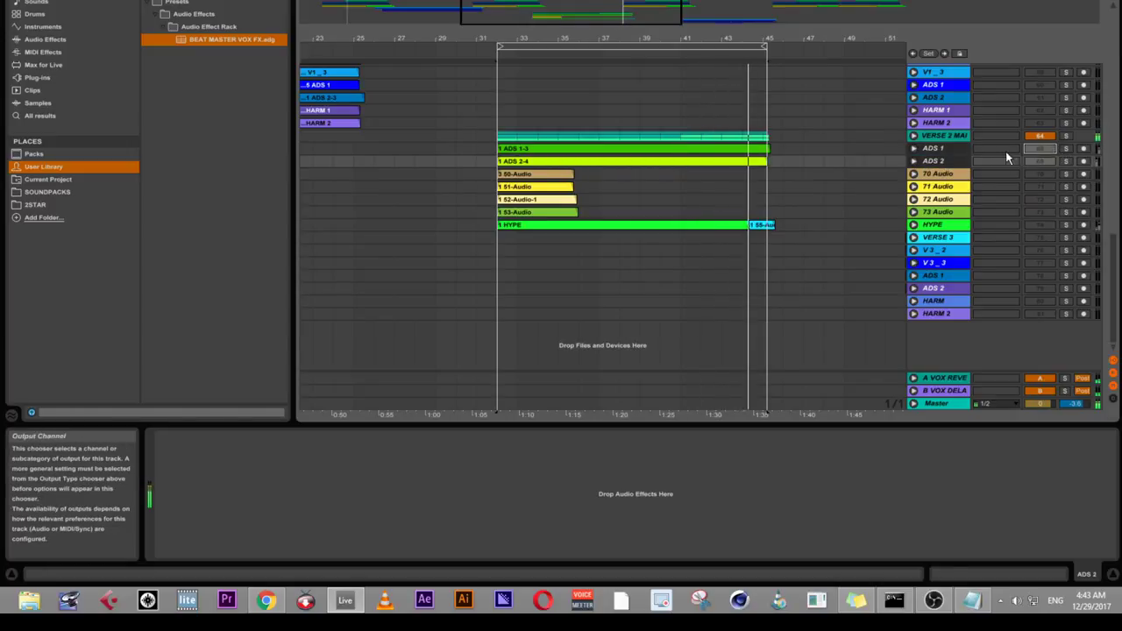
click(1065, 135)
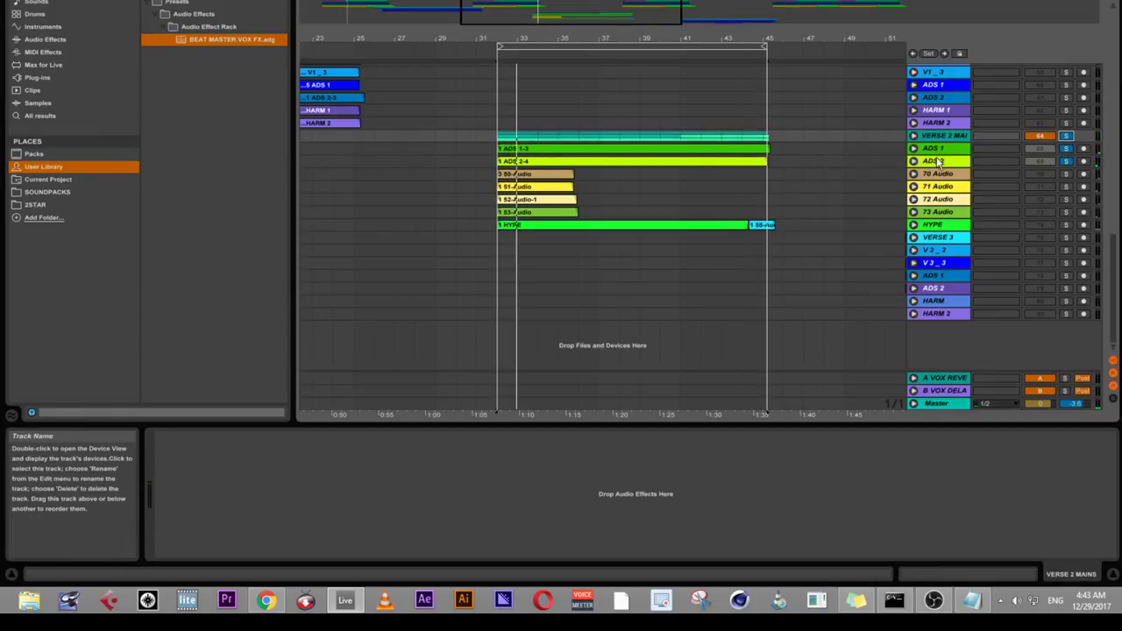
- Unfold the ADS 1 and ADS 2 tracks, and set the VERSE 2 MAINS sends to about -24 dB for reverb and -22 dB for delay
click(940, 150)
shift+click(938, 162)
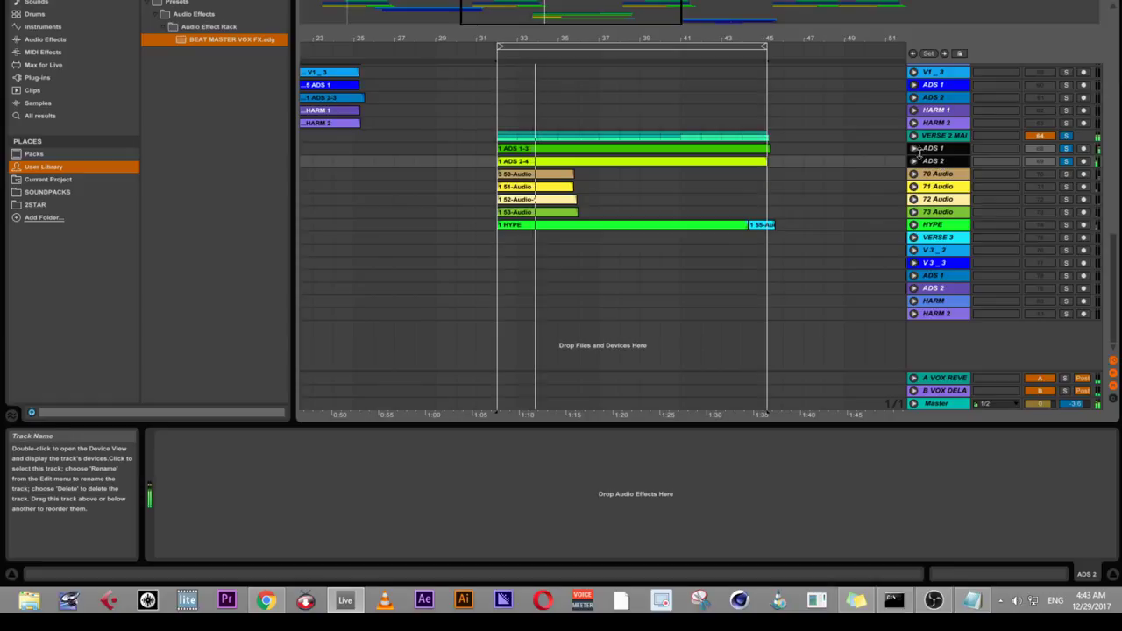
click(913, 149)
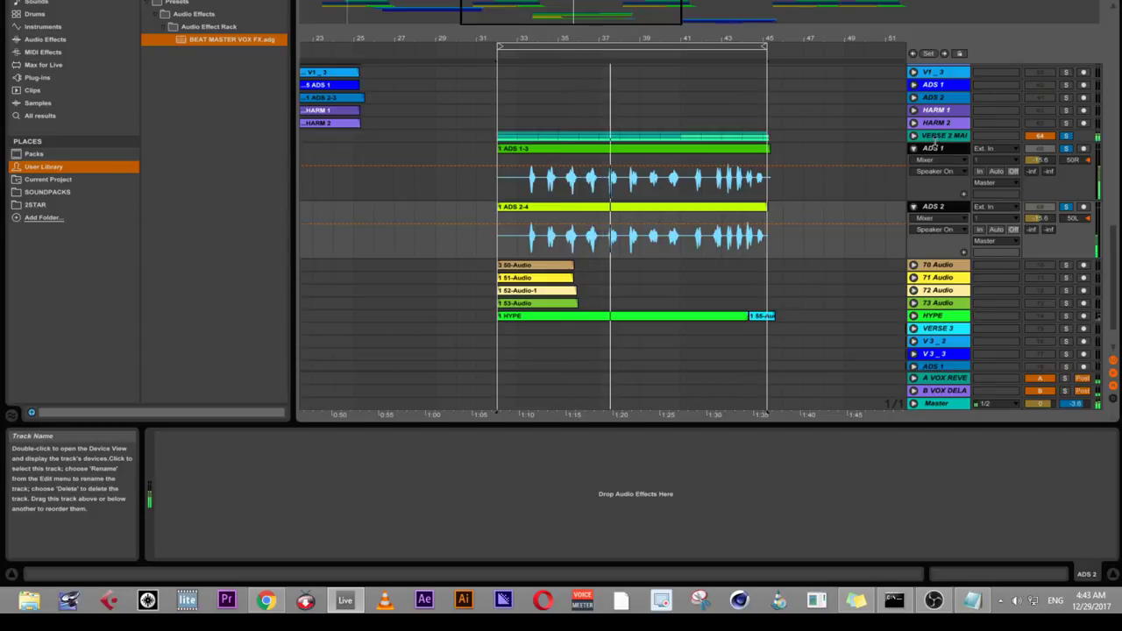
click(914, 136)
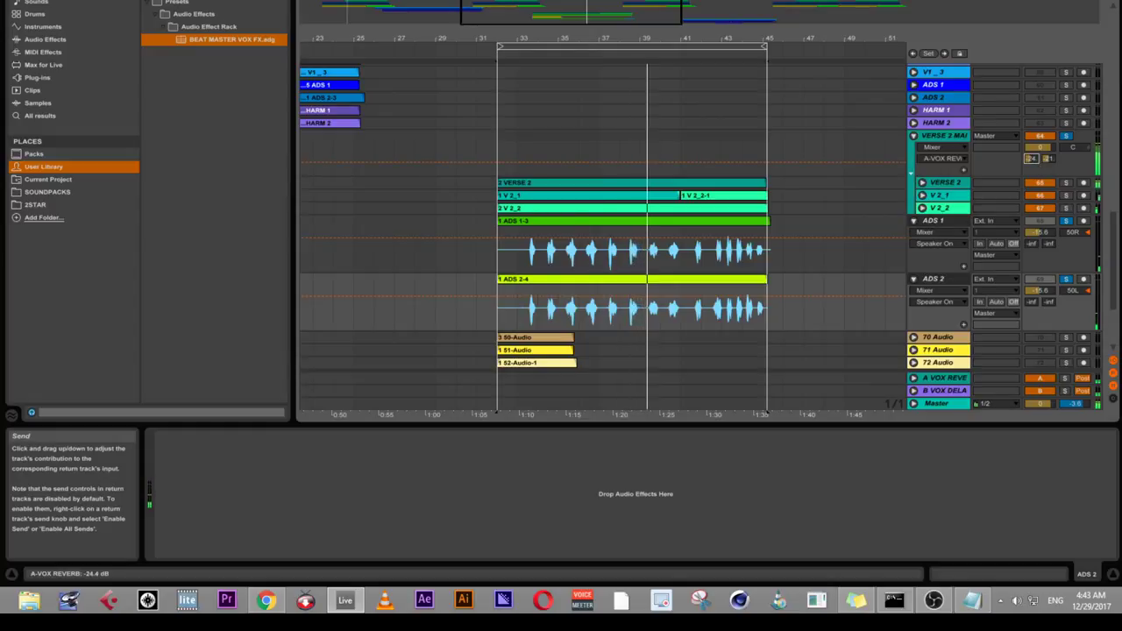
click(1047, 158)
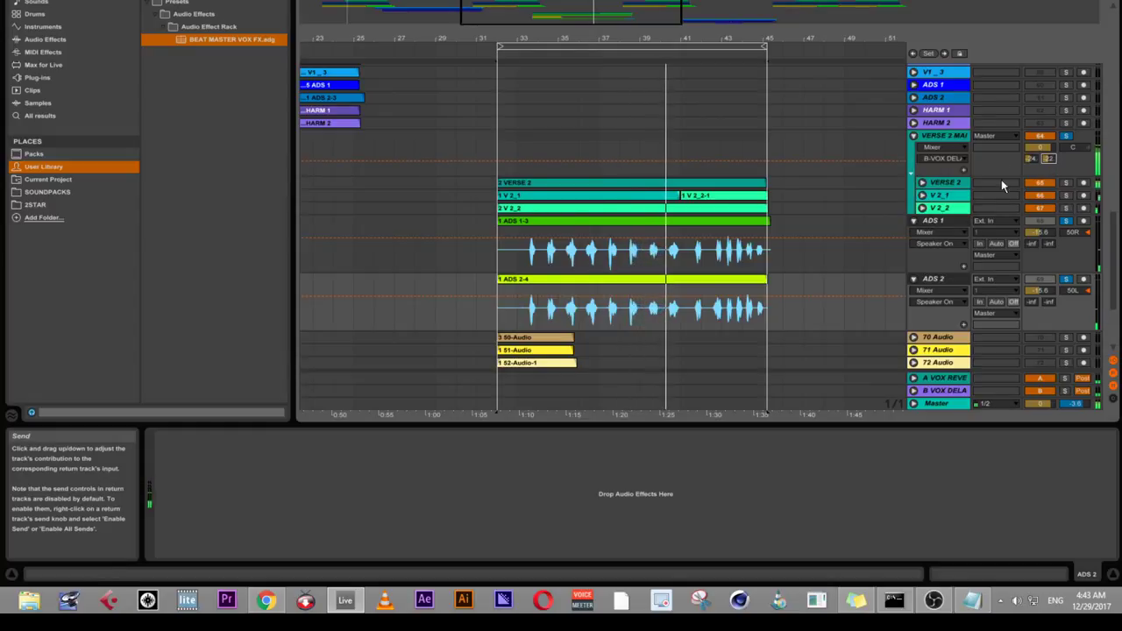
- Copy the BEAT MASTER VOX FX rack from the VERSE 2 track's device chain
click(944, 222)
click(921, 182)
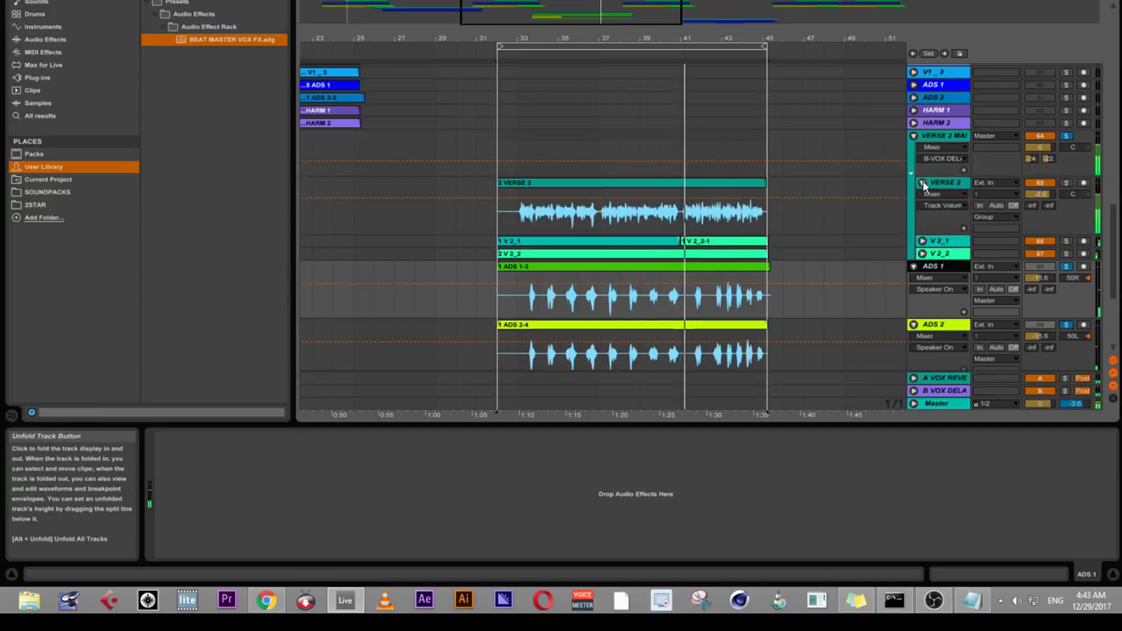
click(936, 182)
click(164, 517)
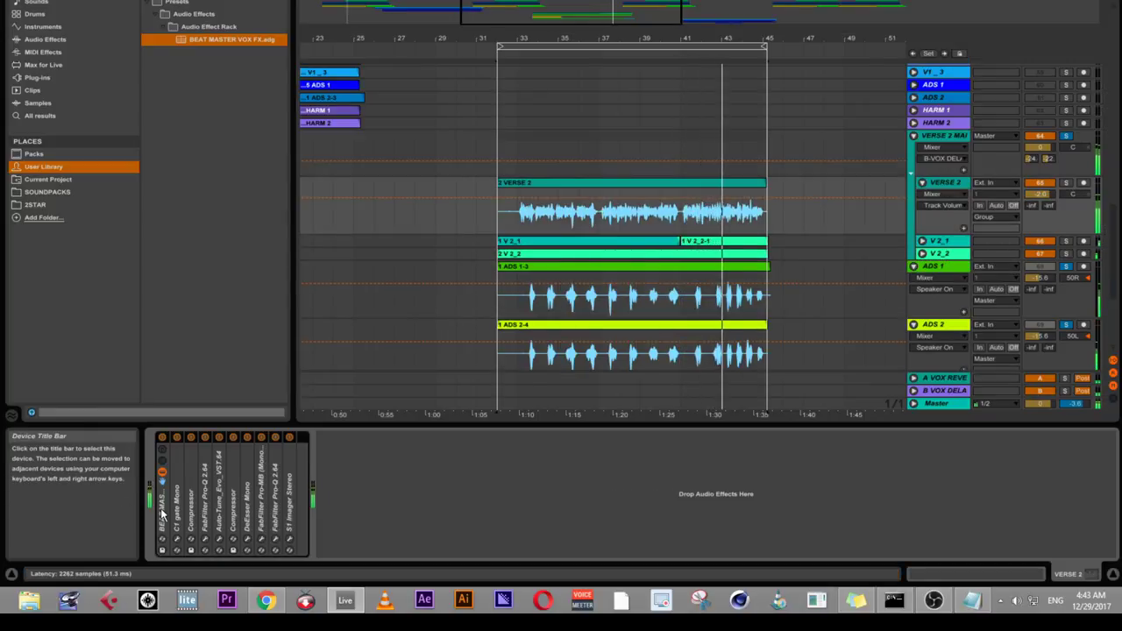
right_click(160, 516)
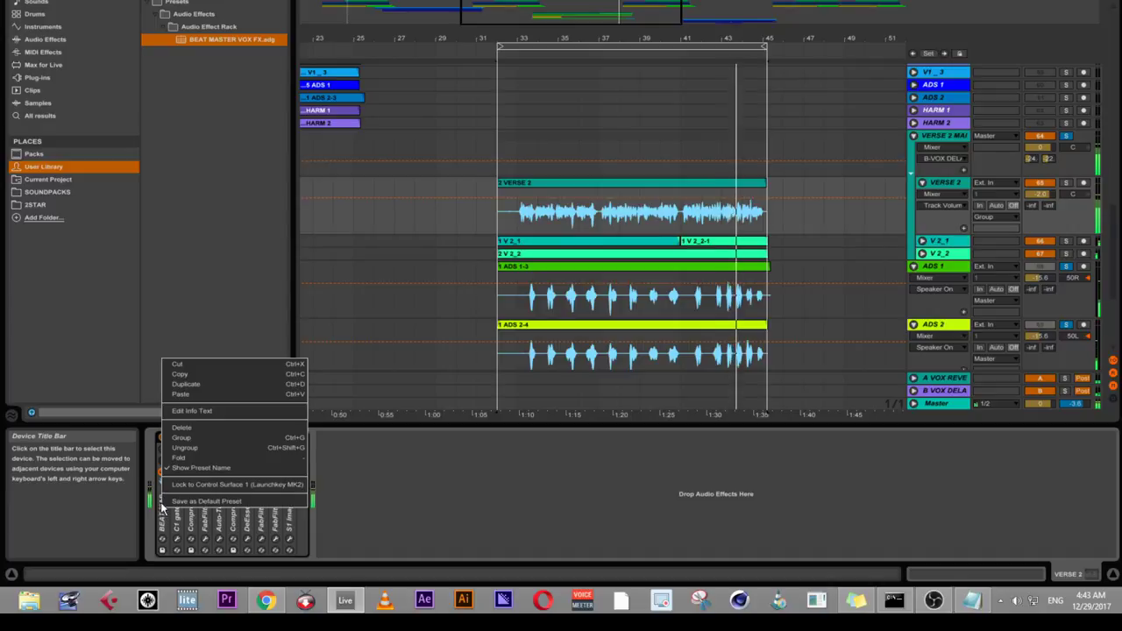
click(195, 373)
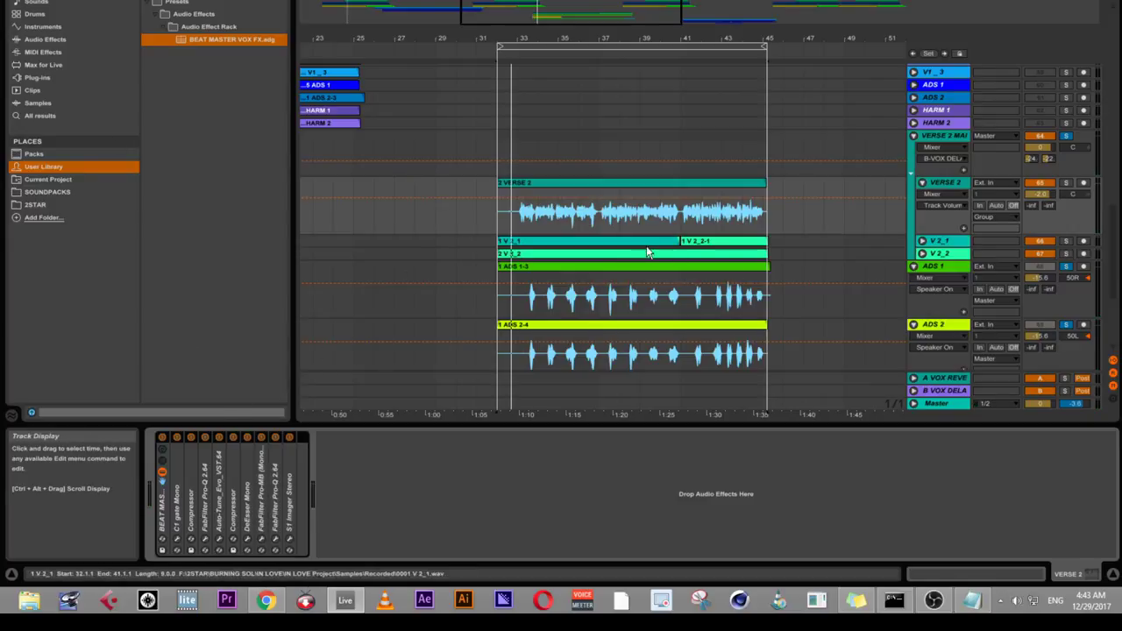
- Paste the copied vocal effects rack onto the ADS 1 and ADS 2 tracks
click(623, 268)
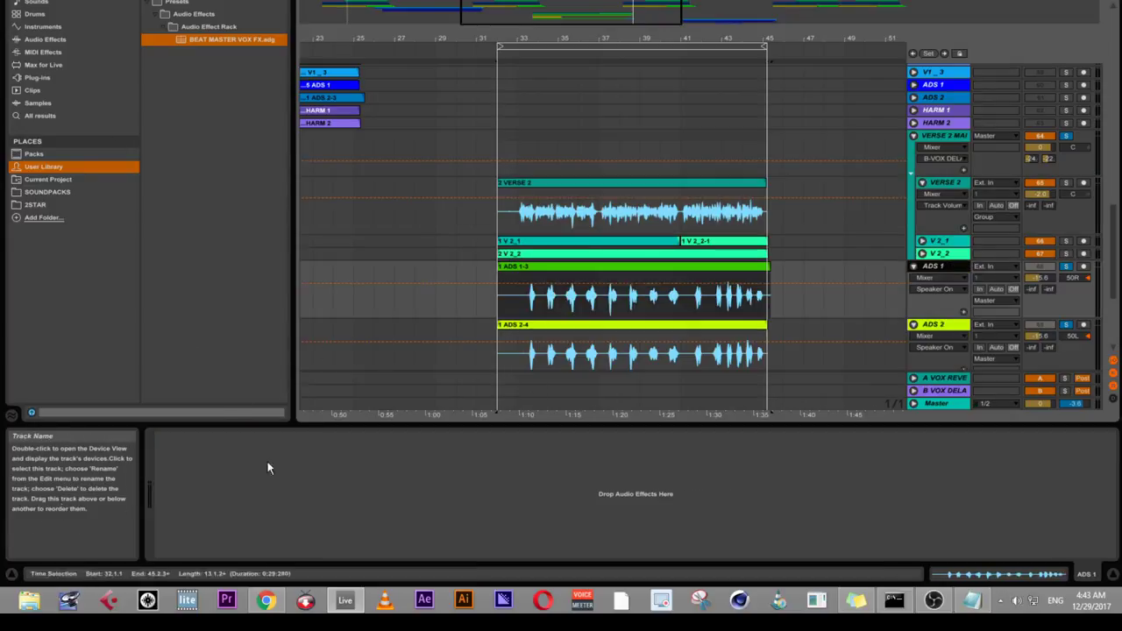
right_click(187, 478)
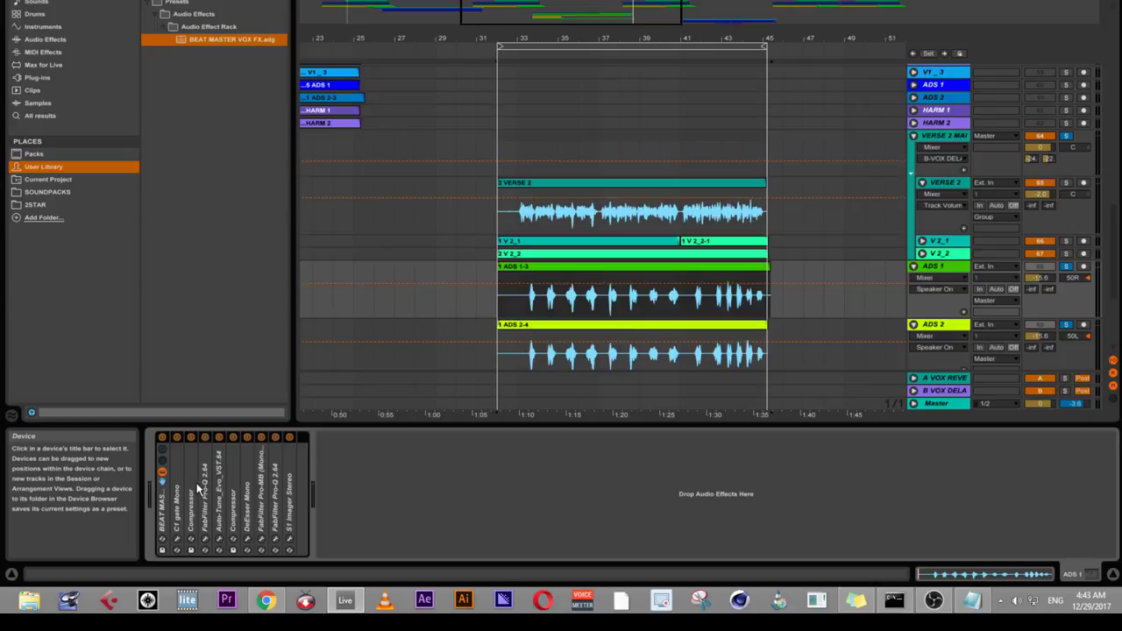
click(584, 274)
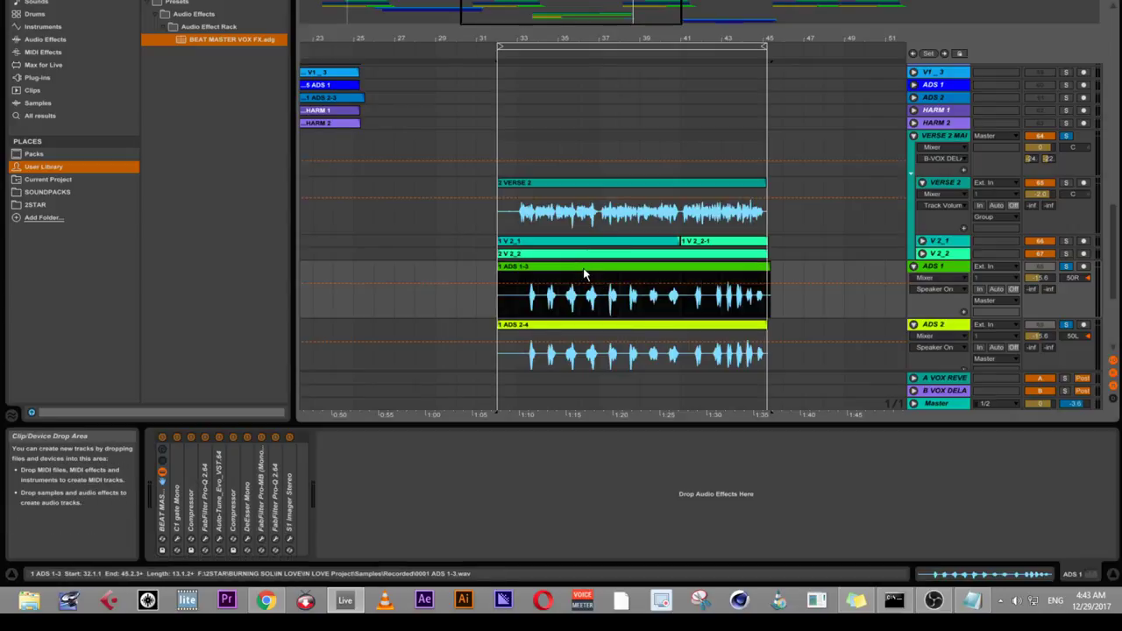
click(934, 325)
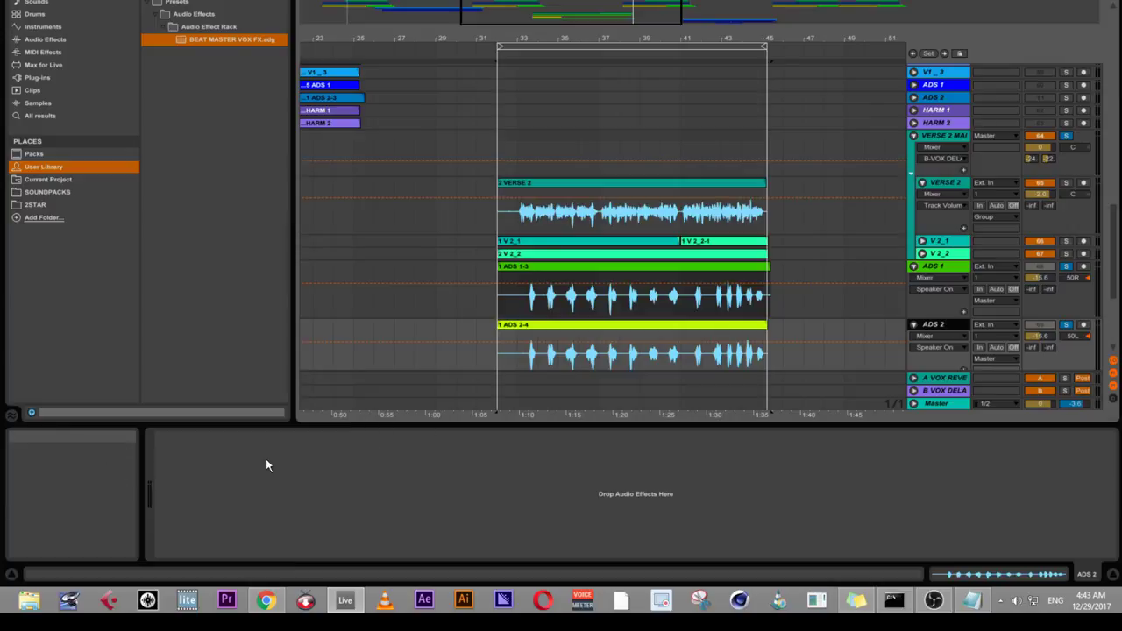
right_click(206, 471)
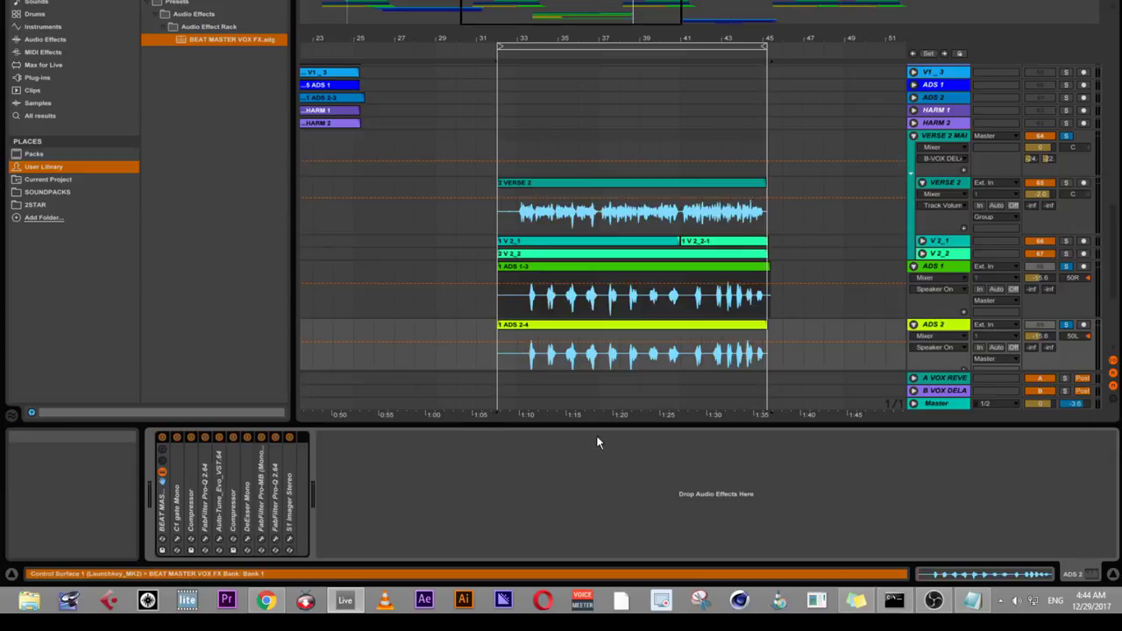
- Play the verse 2 section with ADS 1 and ADS 2 activated and the solos on them and VERSE 2 MAINS turned off
key(space)
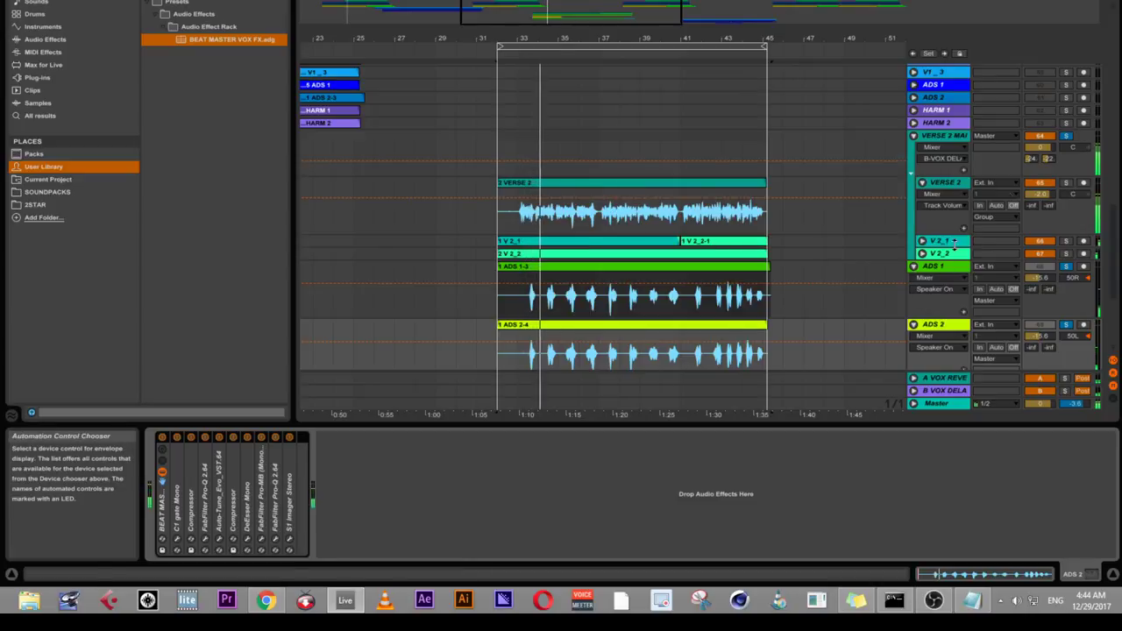
scroll(1031, 188, up, 1)
scroll(1024, 263, down, 5)
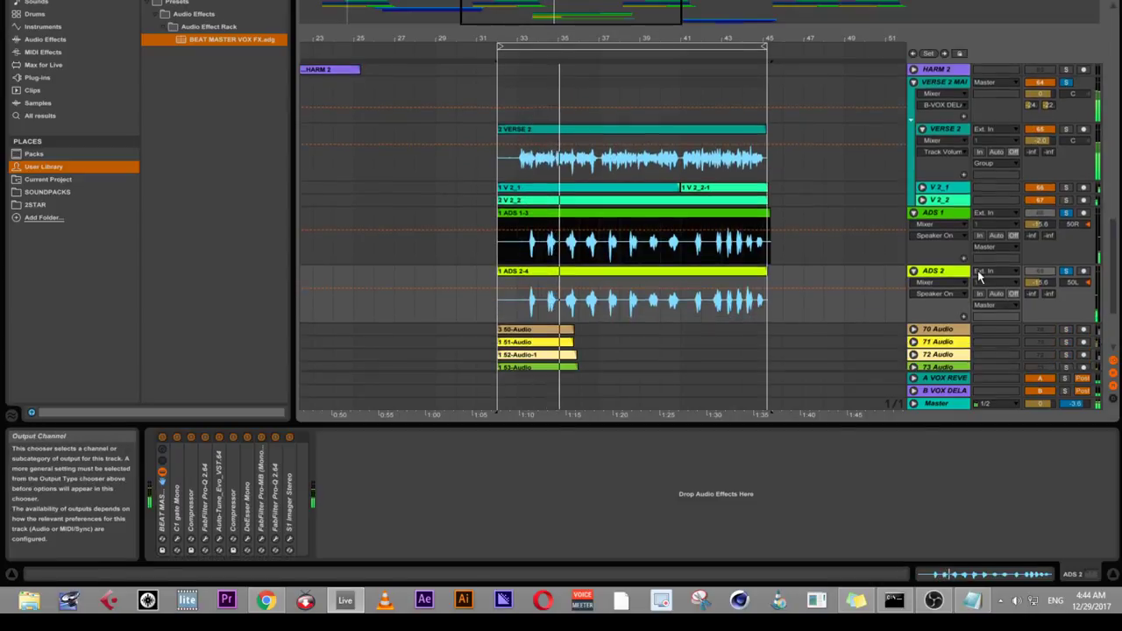
scroll(934, 221, up, 8)
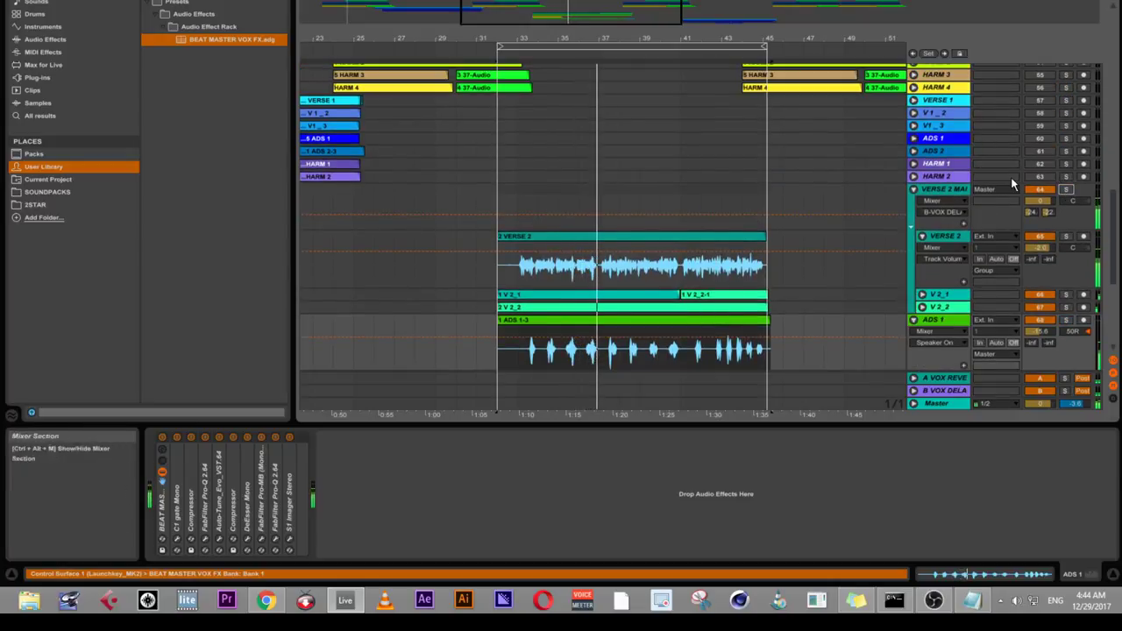
click(537, 241)
scroll(544, 241, down, 5)
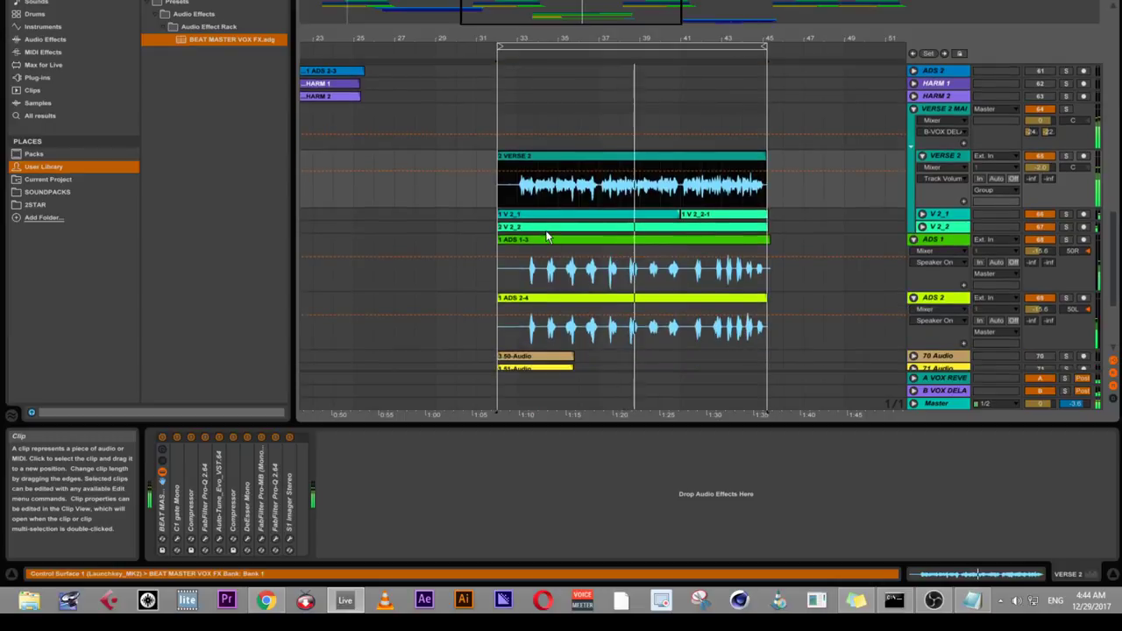
scroll(546, 237, down, 4)
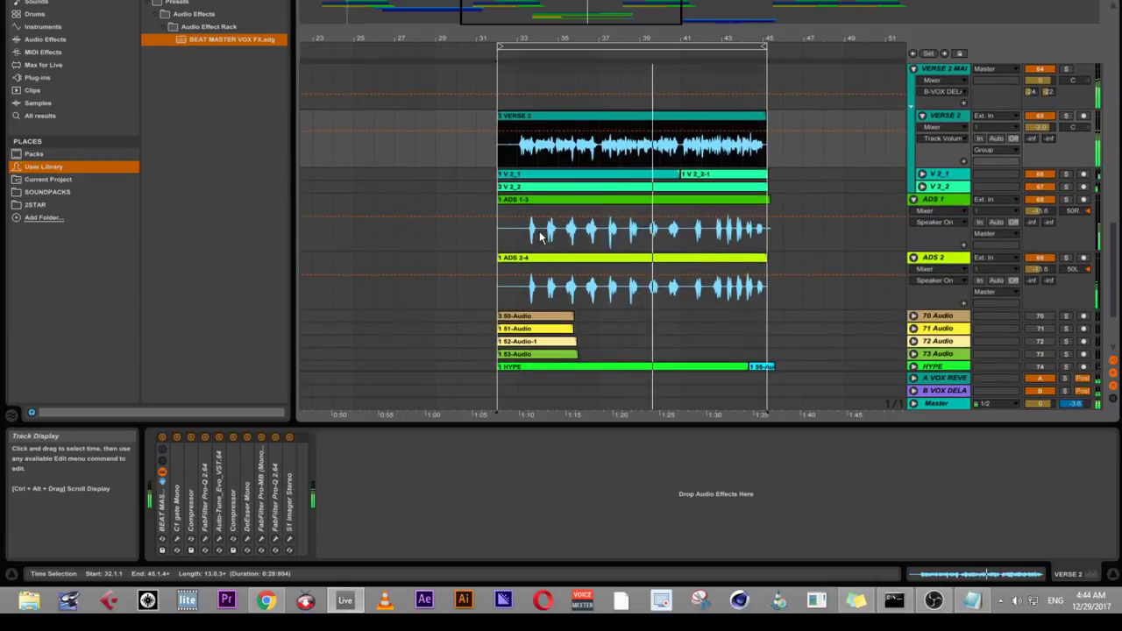
- Set the A-VOX REVERB send of both ADS 1 and ADS 2 to about -19 dB
click(934, 201)
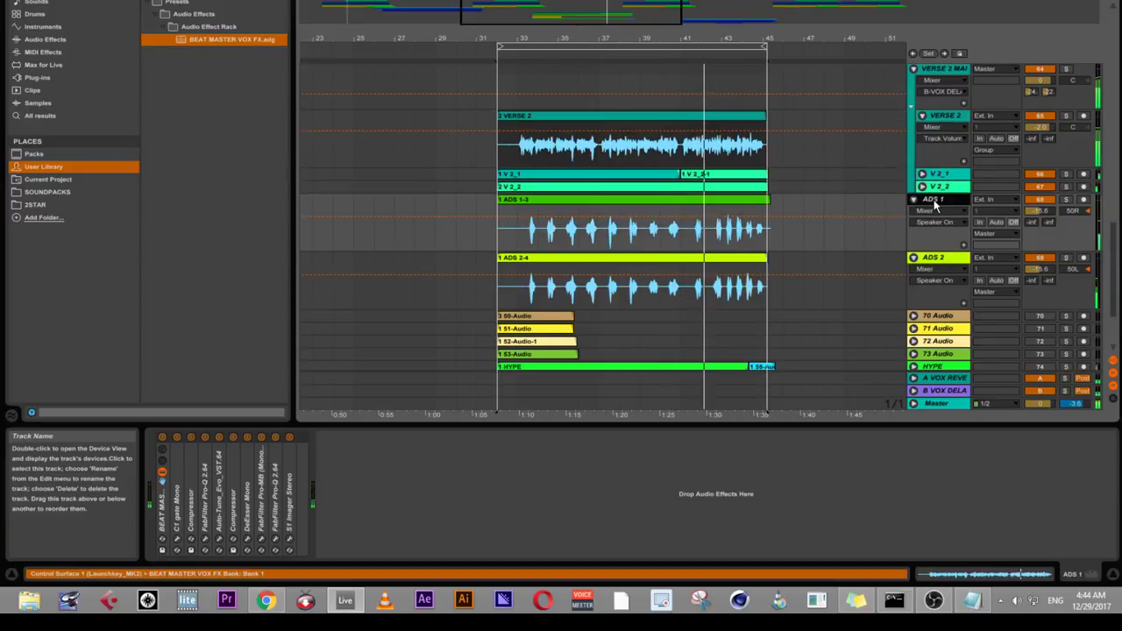
shift+click(940, 260)
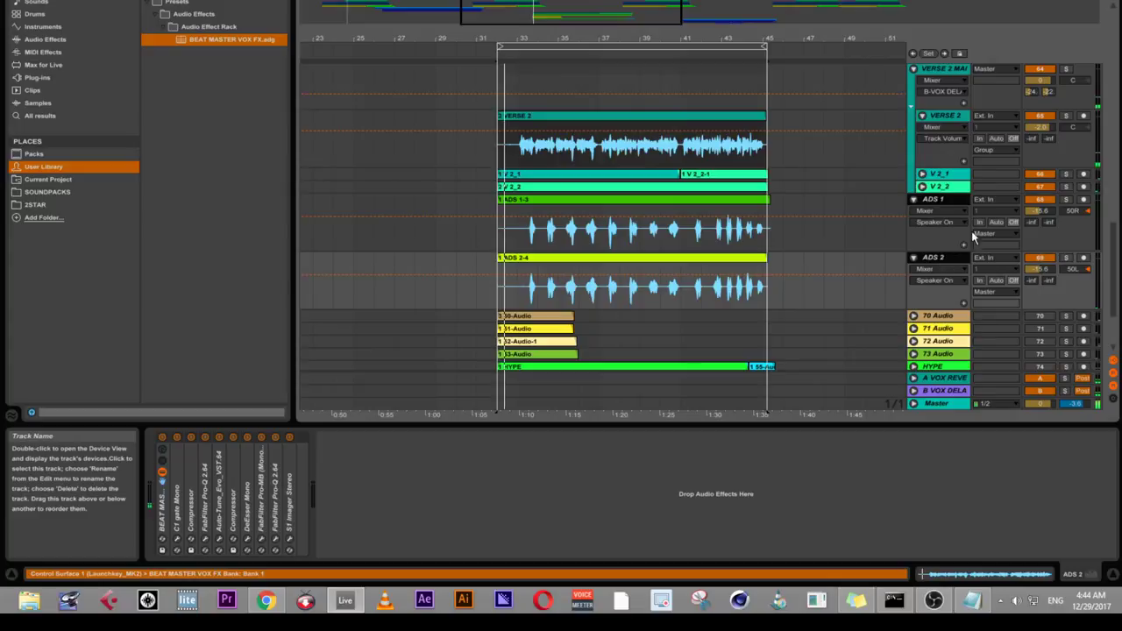
click(1031, 221)
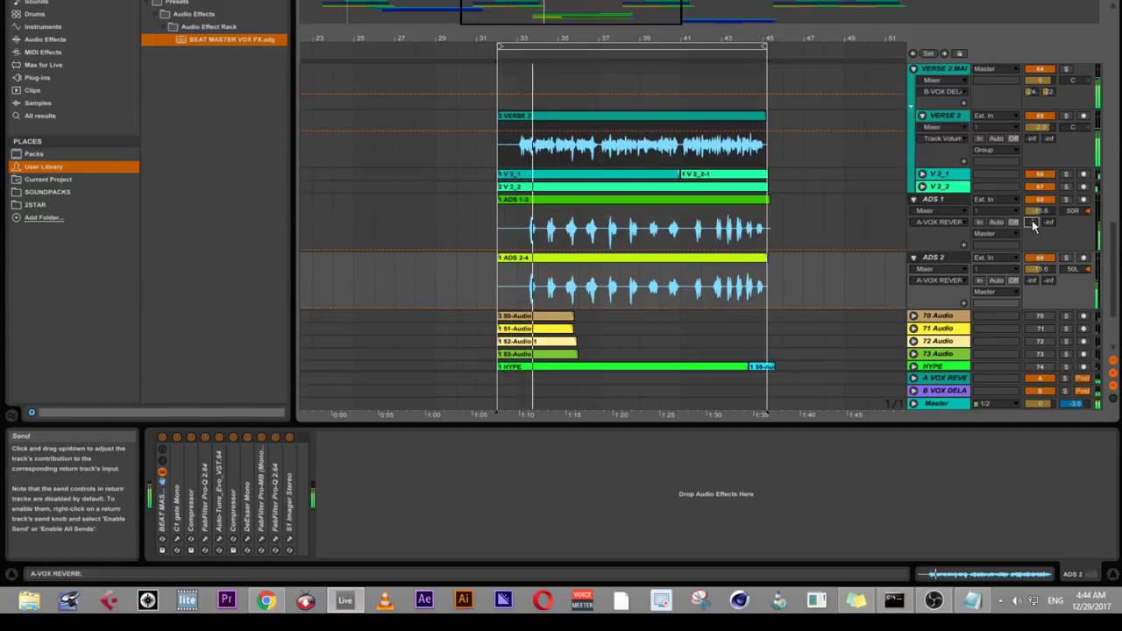
drag(1031, 222, 1031, 175)
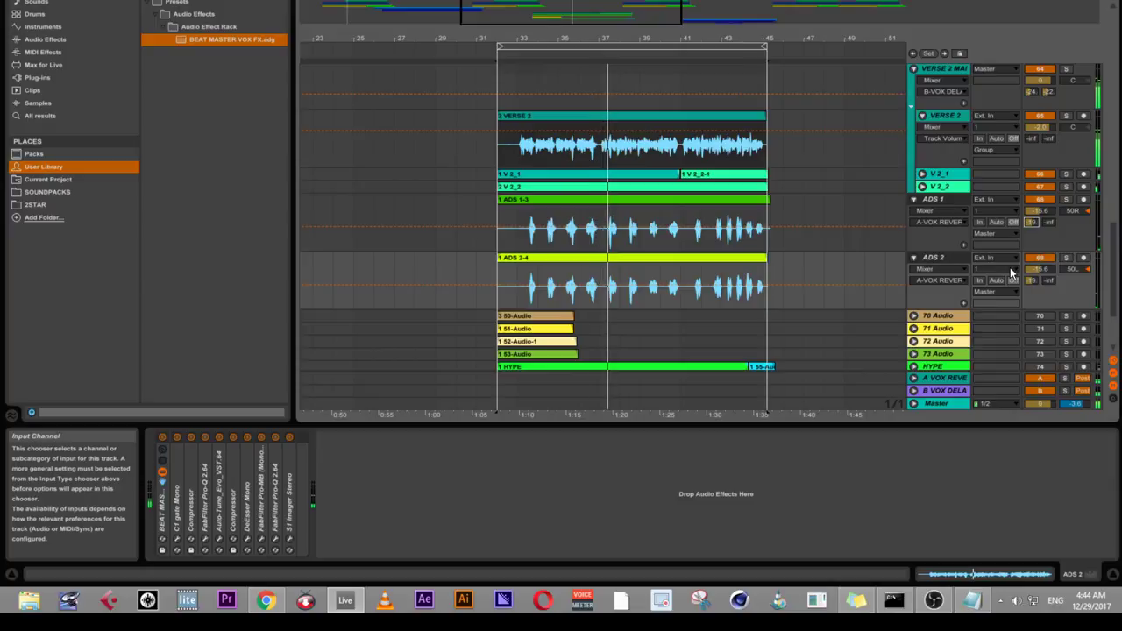
- Set the B-VOX DELAY send of both ADS 1 and ADS 2 to -21 dB and restart playback of the section
click(1051, 281)
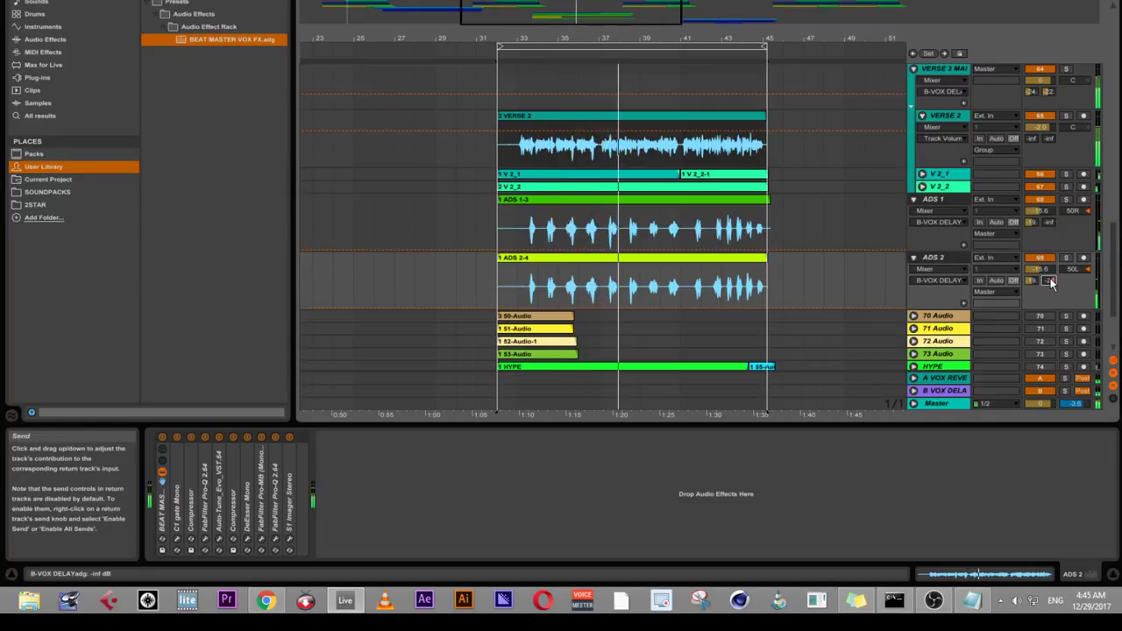
drag(1051, 283, 1050, 281)
key(space)
key(space)
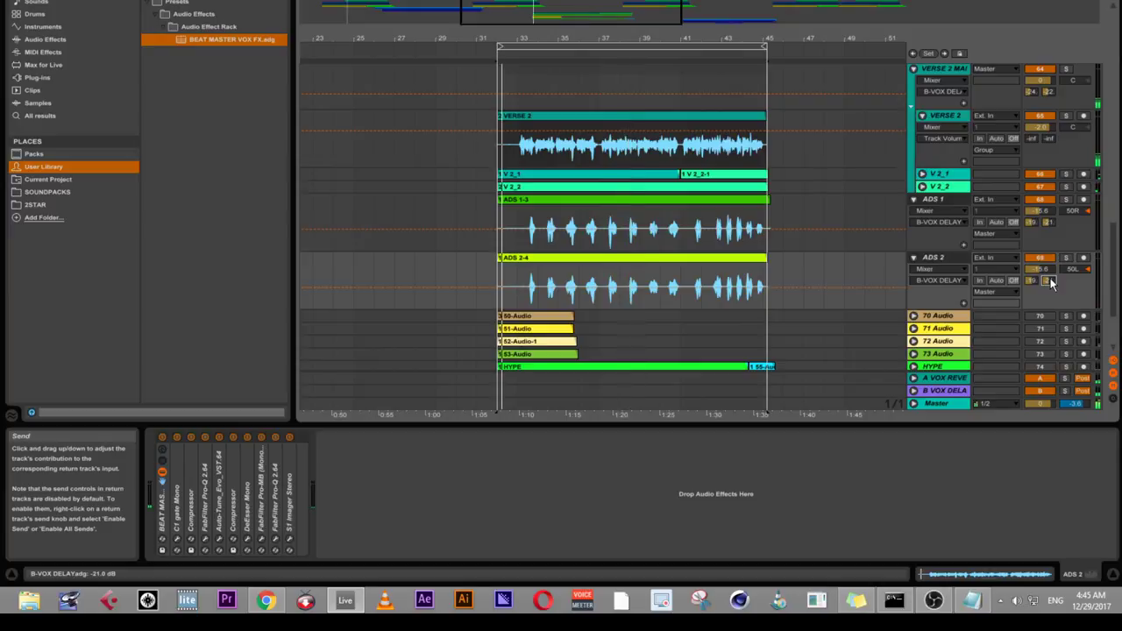
- Fold the ADS 1, ADS 2 and VERSE 2 tracks and the VERSE 2 MAINS group
click(914, 200)
click(914, 213)
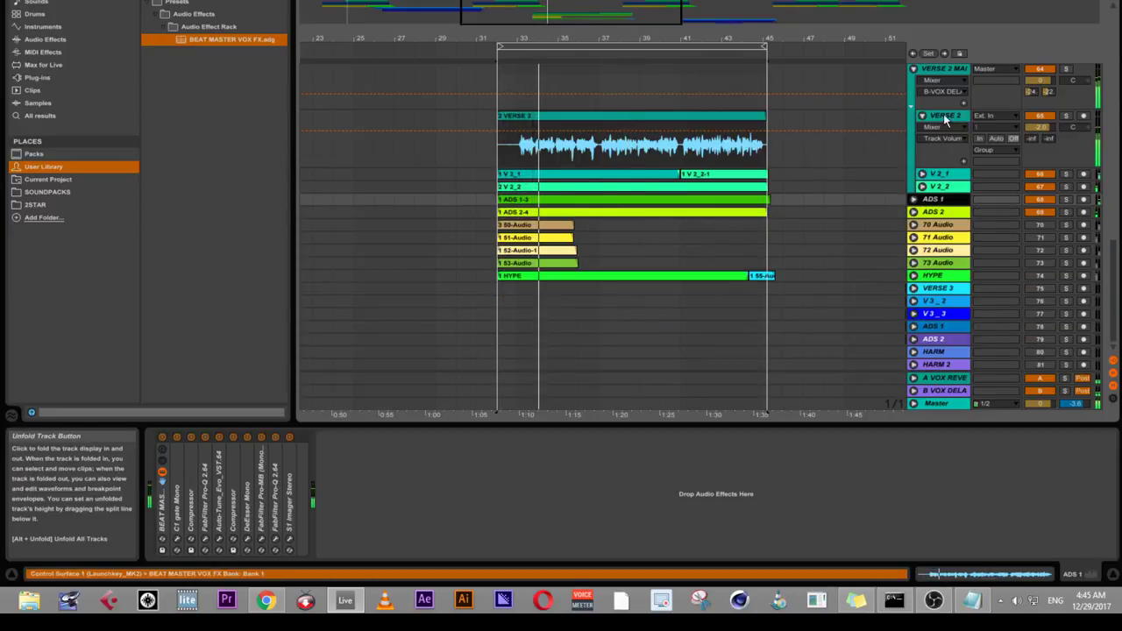
click(921, 115)
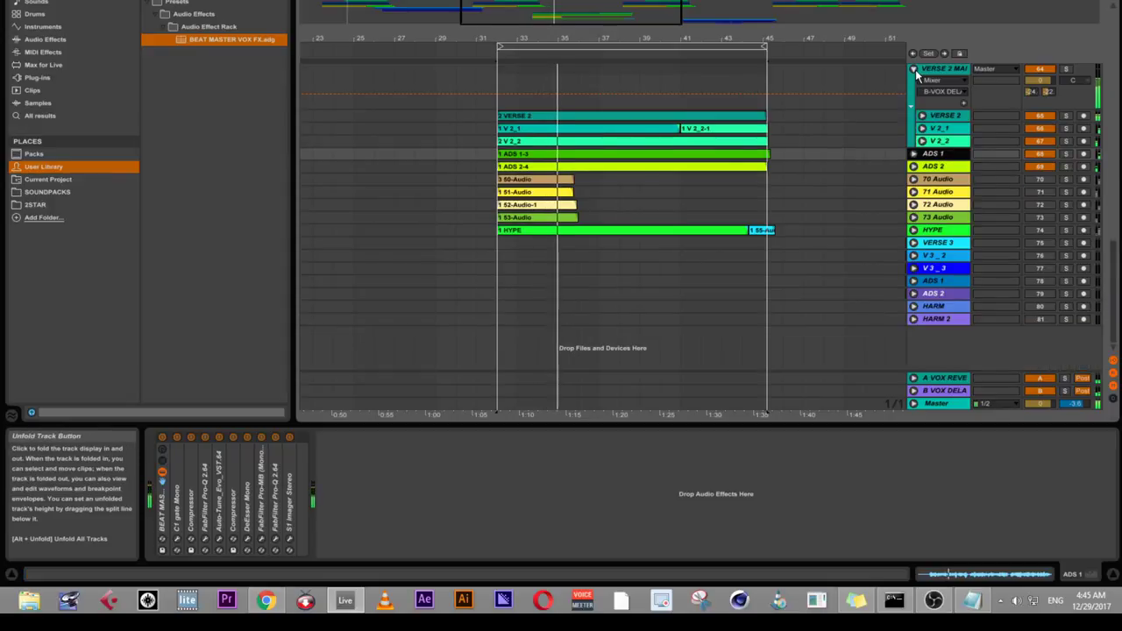
click(920, 77)
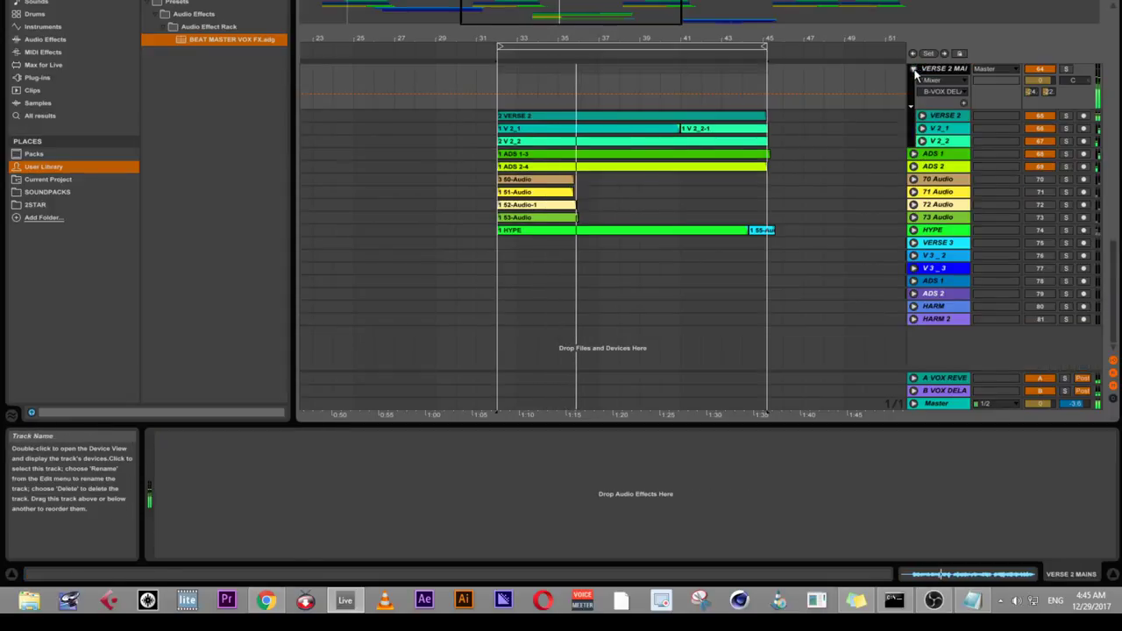
click(912, 71)
scroll(663, 184, up, 5)
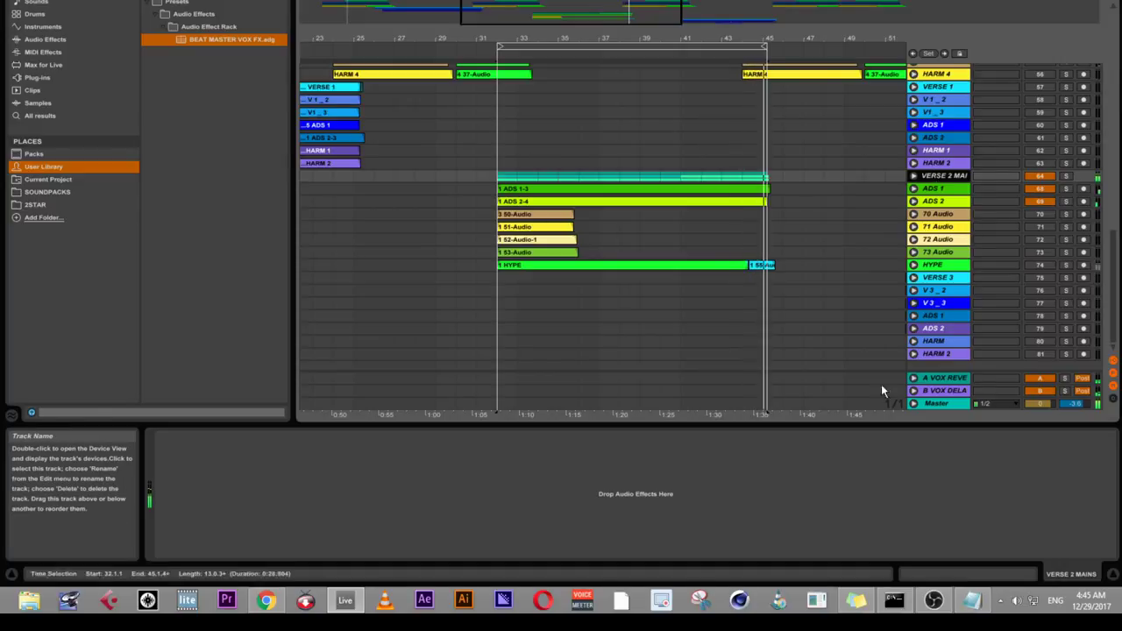
- Switch to Notepad and add "NOW THERE WE GO VERSE 2 IS READY, I JUST NEED TO ADD THE HARMONIES N HYPE" below the notes
click(971, 599)
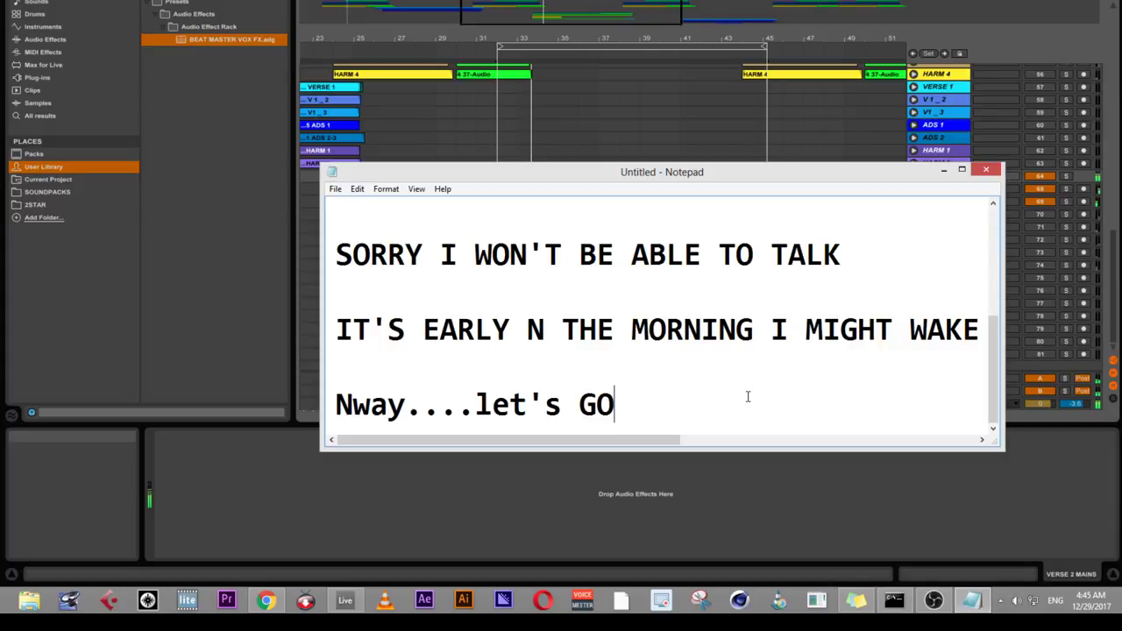
key(Return)
key(Return)
key(Return)
key(Return)
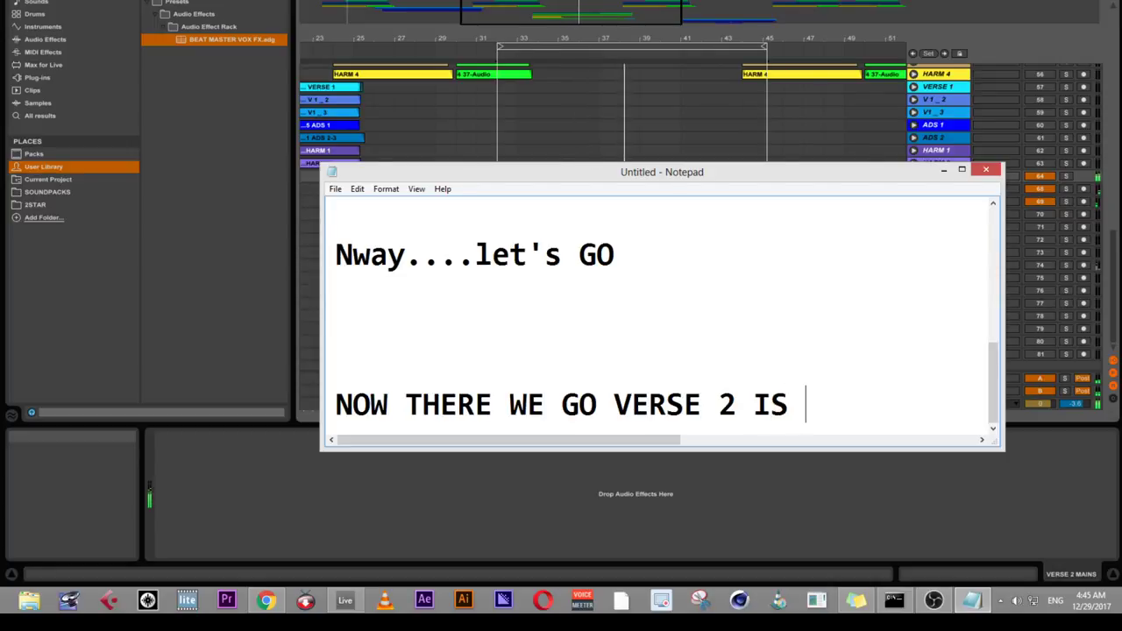
text(READY, I)
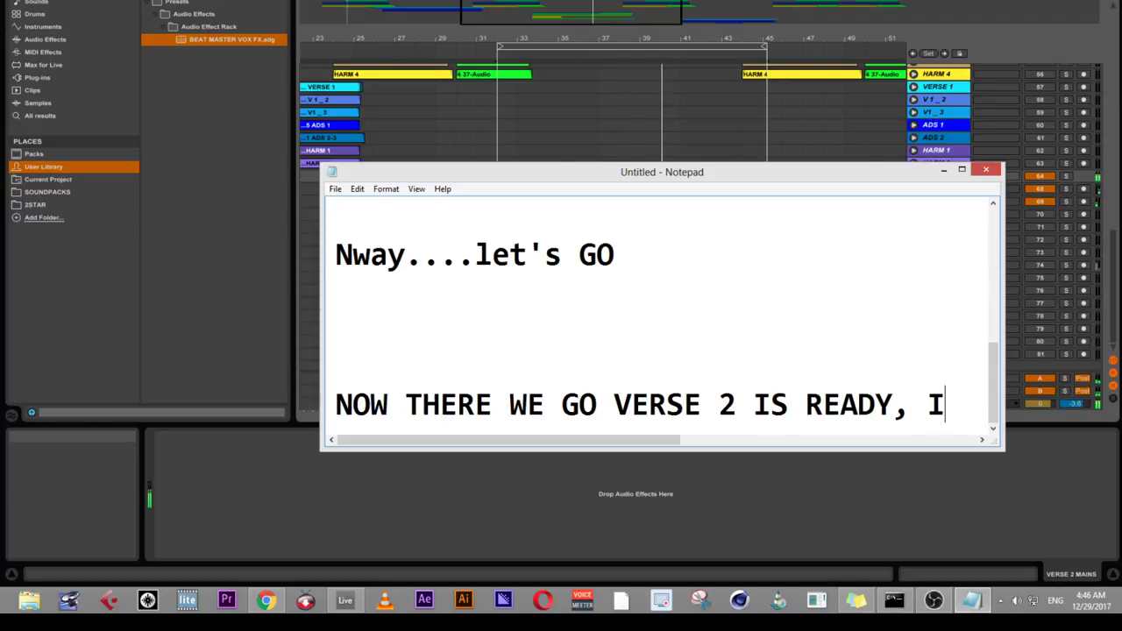
text( JUST NEED TO A)
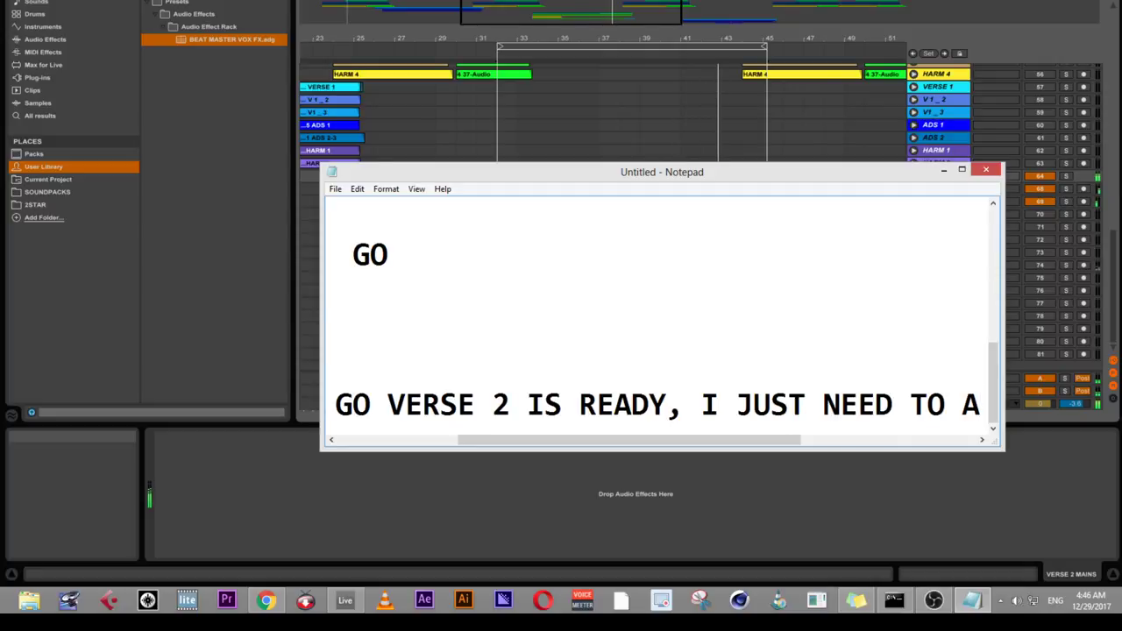
text(DD THE HARM)
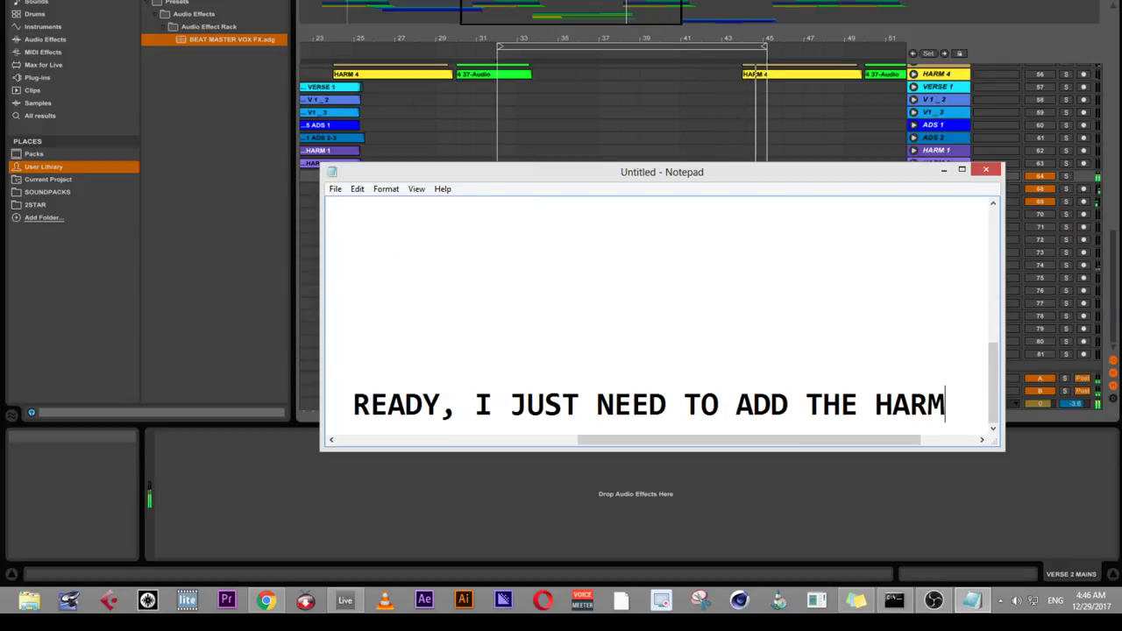
text(ONIES)
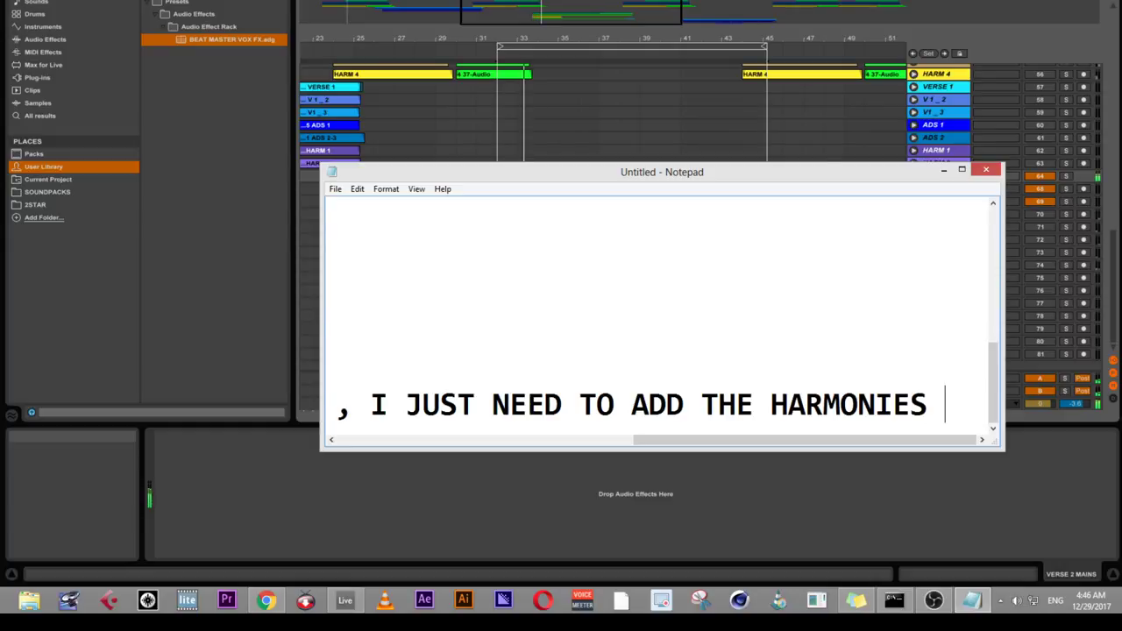
text( N HYPE)
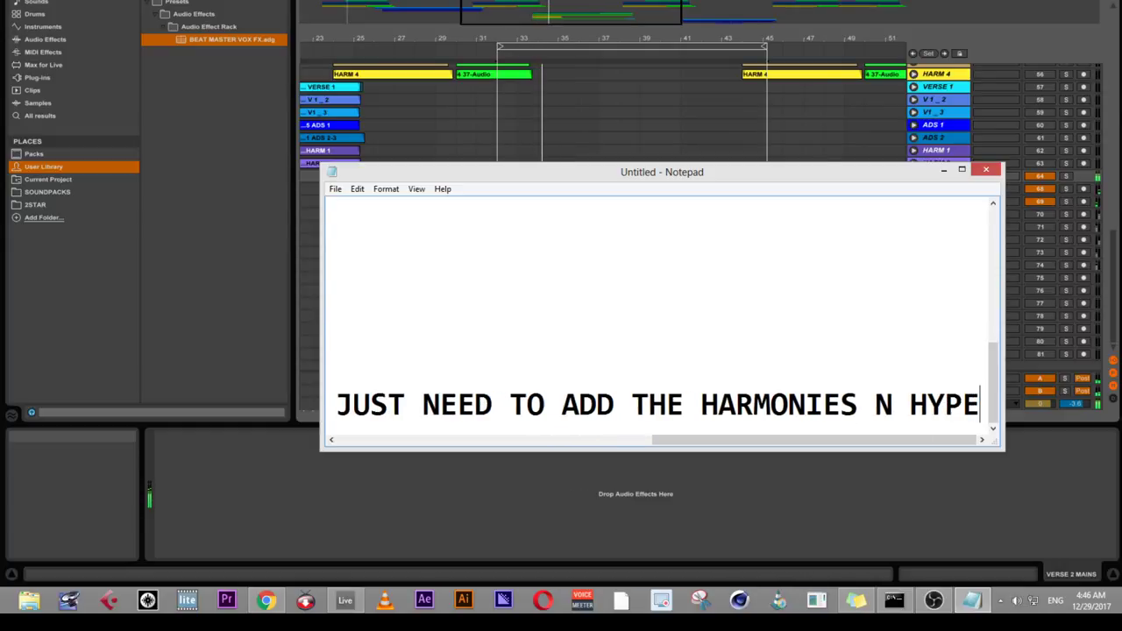
key(Return)
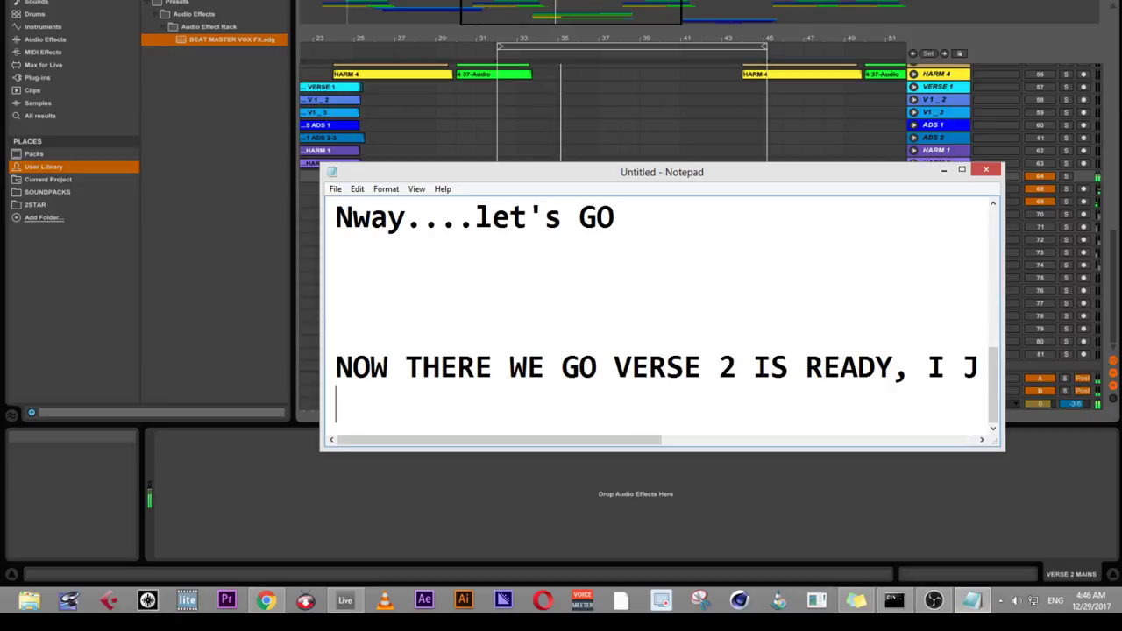
- Add the lines "BUT SM NOT SURE IF MY COMP WILL AGREE" and "LETS TRY N SEE", and return to Ableton Live
text(BU)
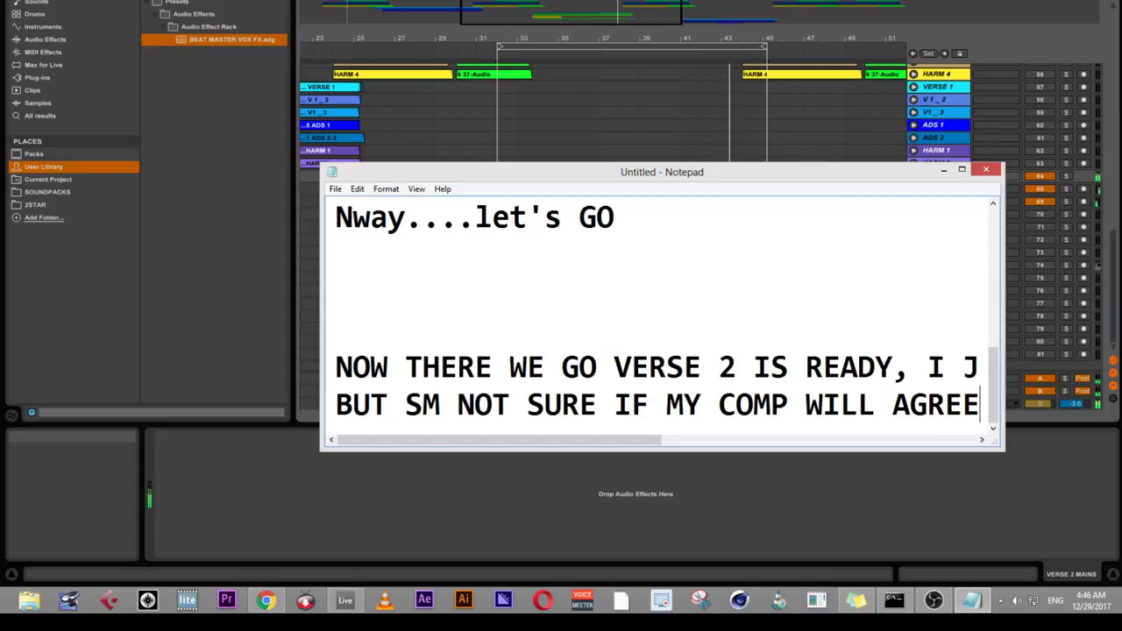
key(Return)
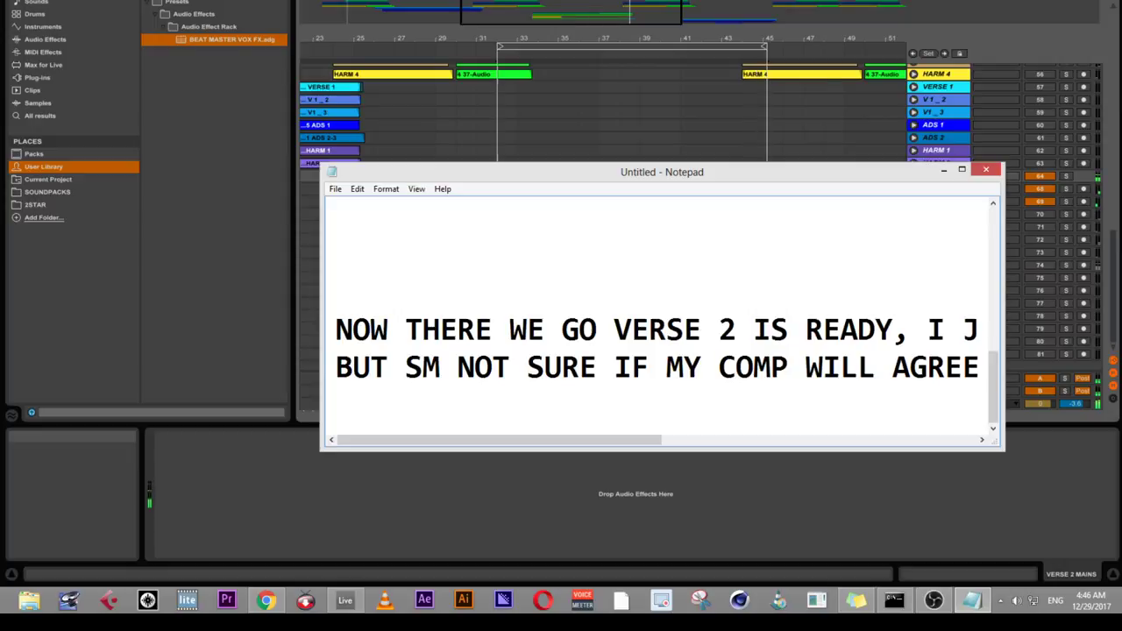
key(Return)
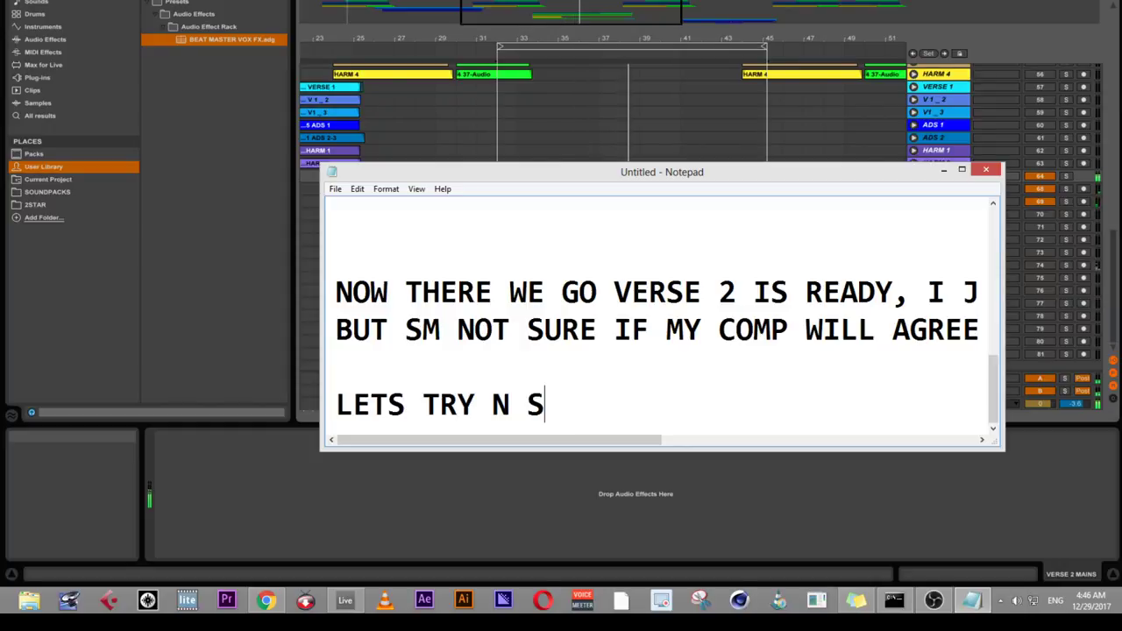
key(Return)
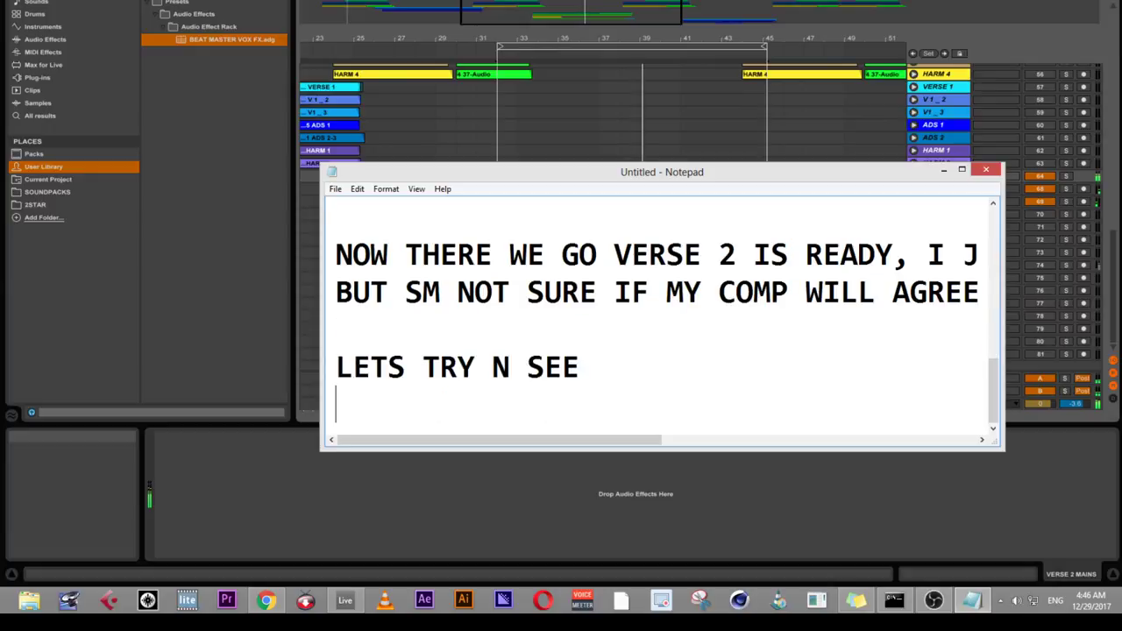
click(784, 468)
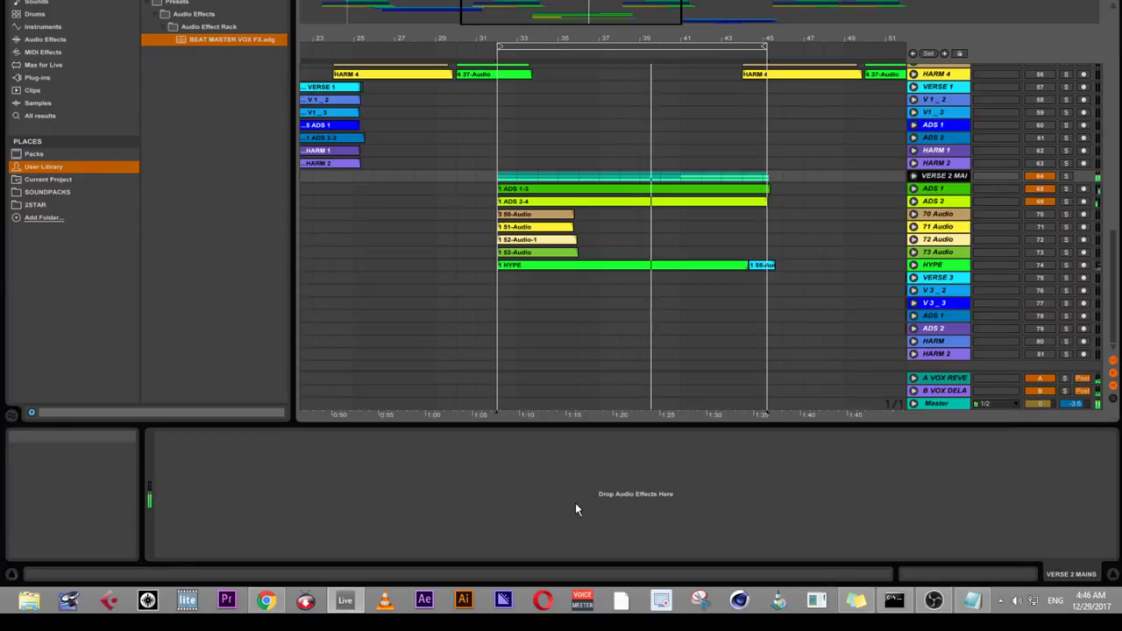
- Select the tracks 70 Audio to 73 Audio together and activate them for playback in verse 2
click(531, 201)
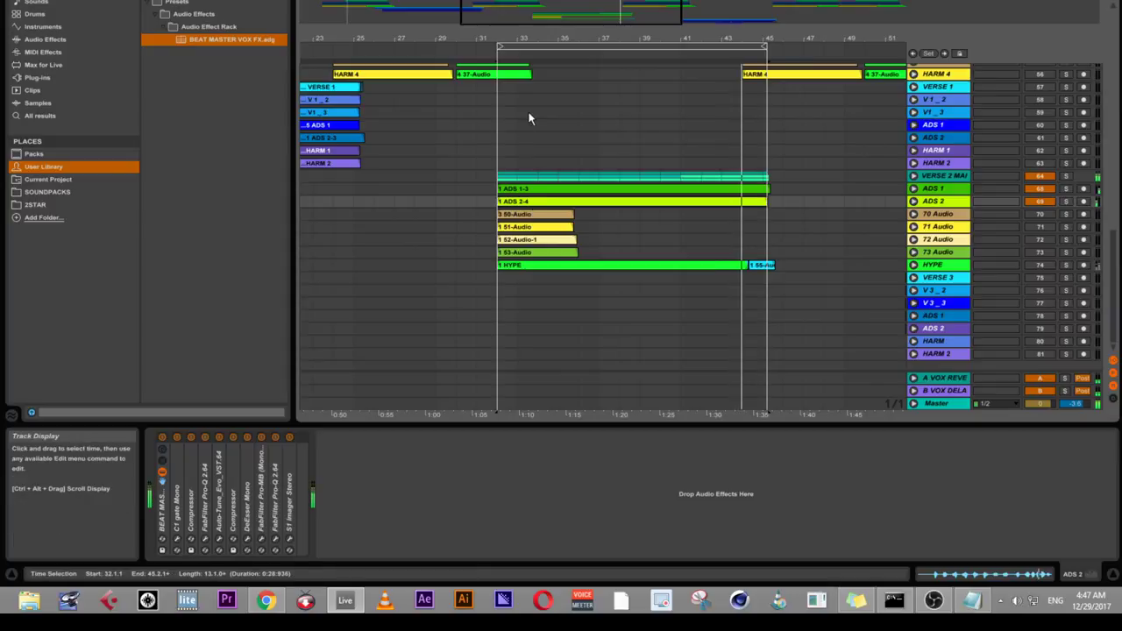
click(938, 214)
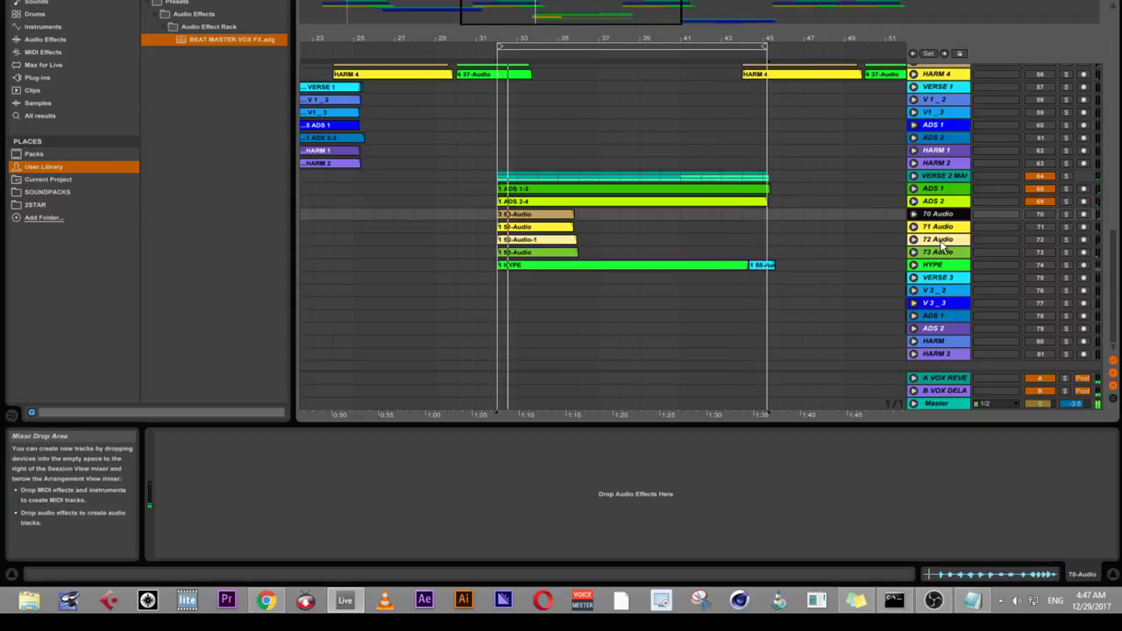
click(936, 190)
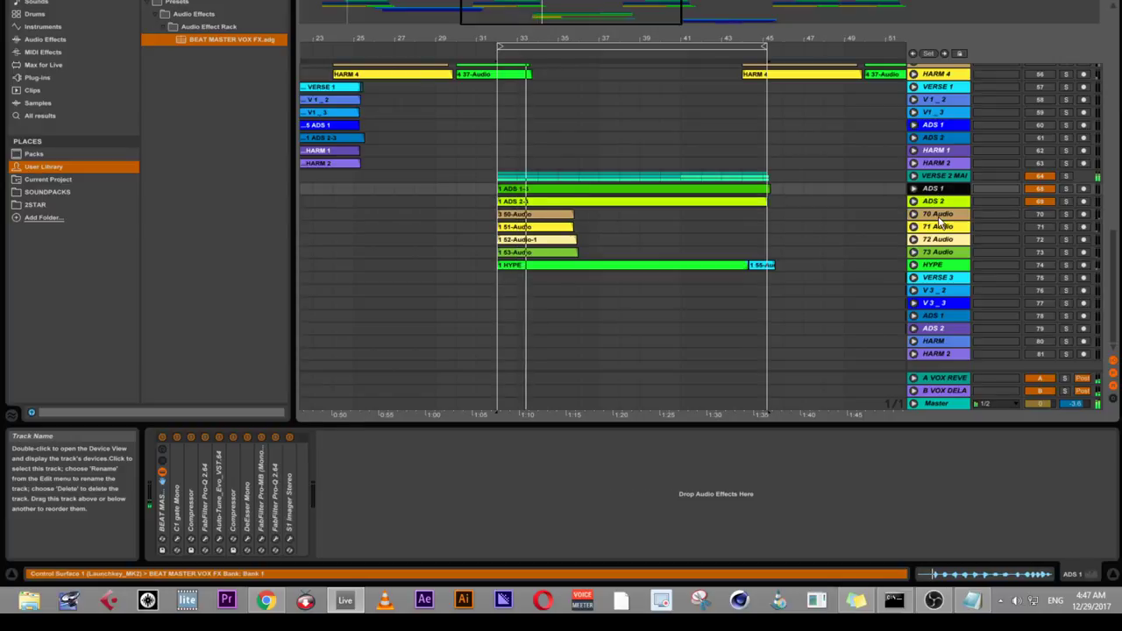
click(939, 216)
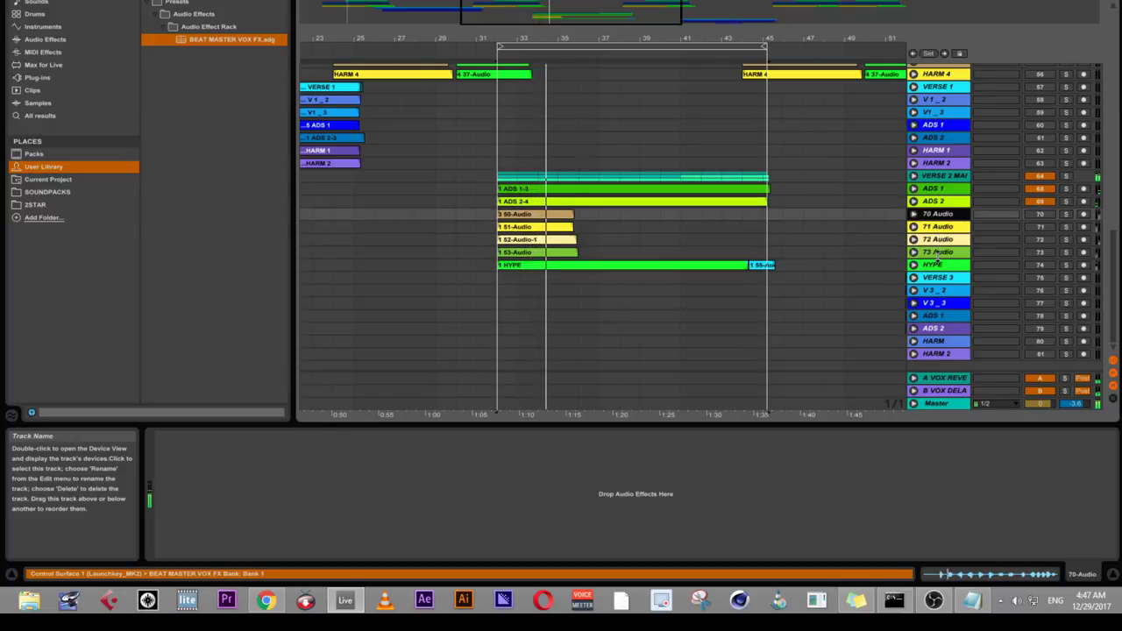
shift+click(938, 256)
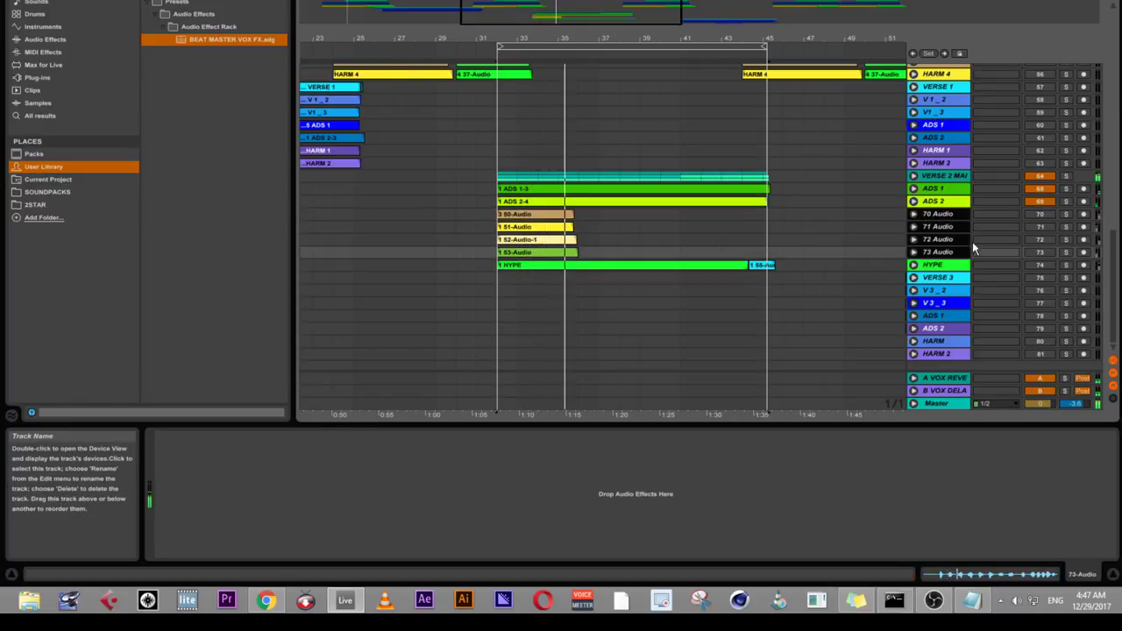
key(space)
key(space)
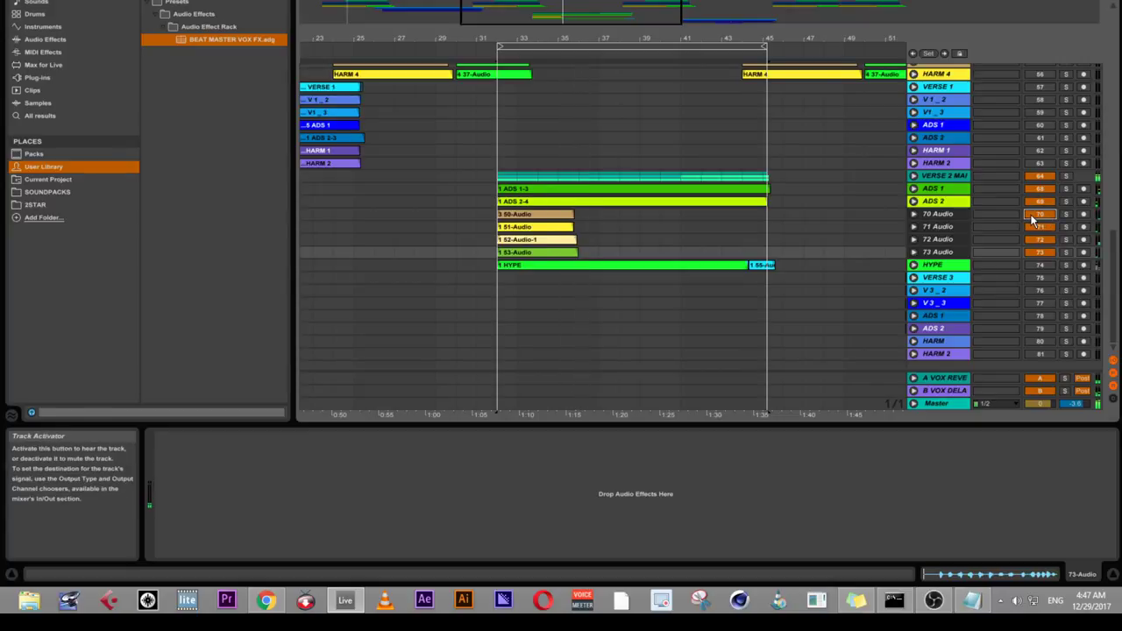
click(939, 216)
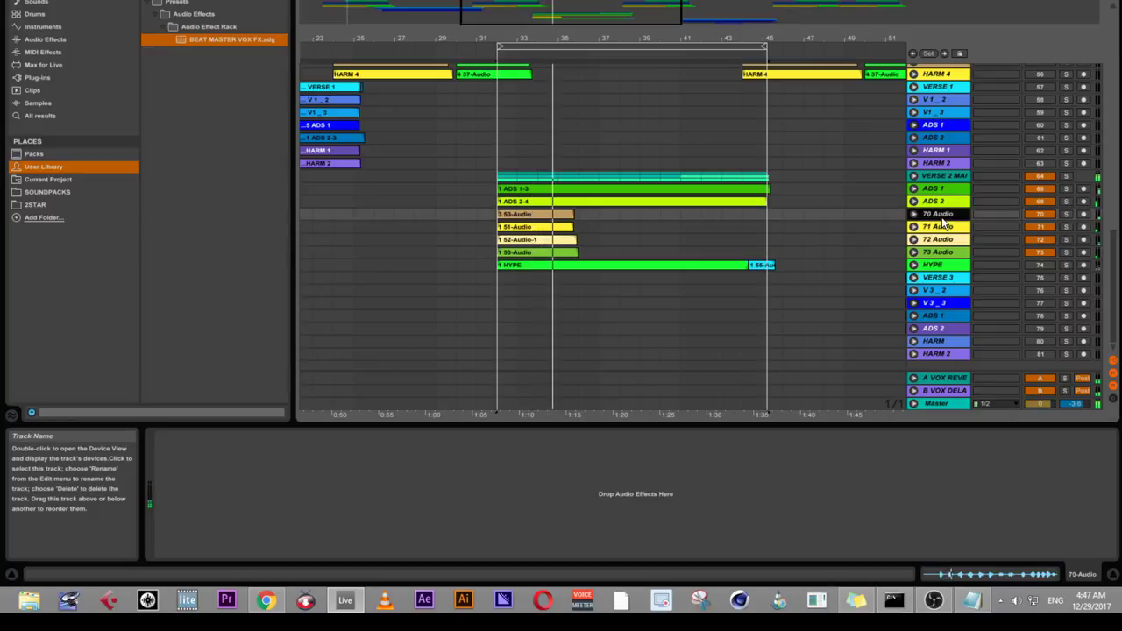
click(936, 253)
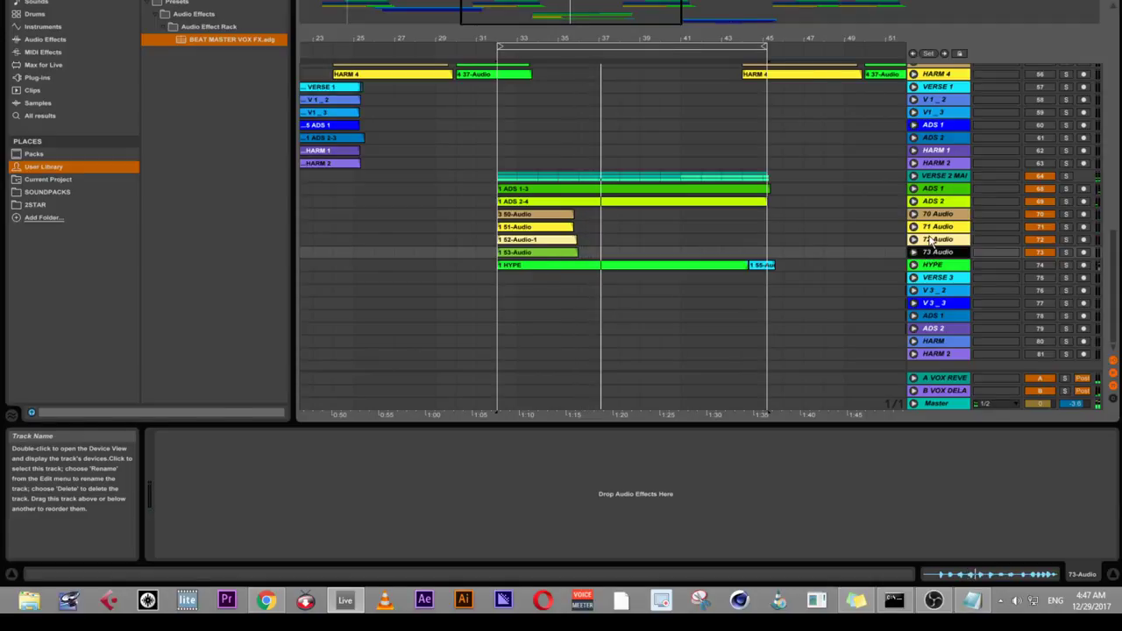
- Unfold 70 Audio, loop bars 32 to 36 around its 50-Audio clip and play the loop
click(913, 215)
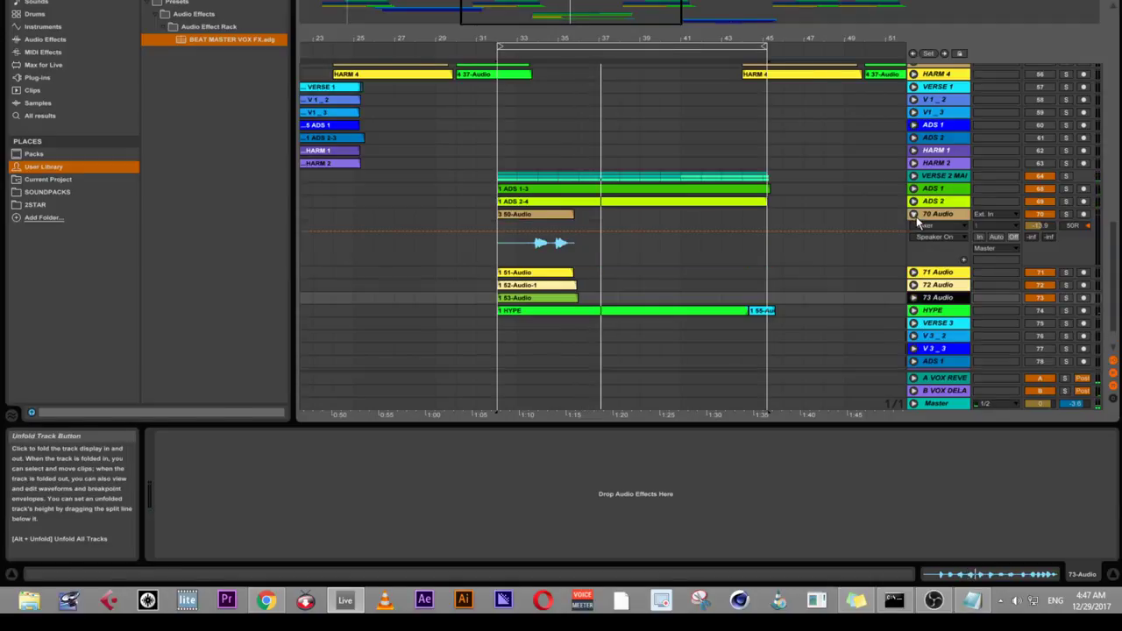
click(532, 216)
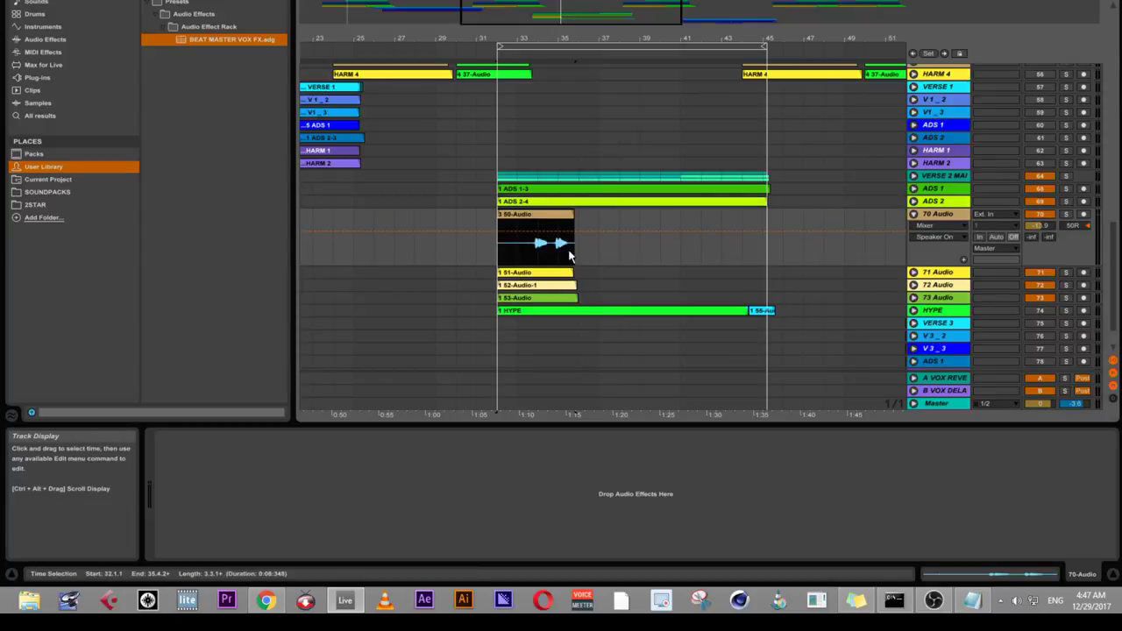
drag(578, 253, 501, 269)
key(ctrl+l)
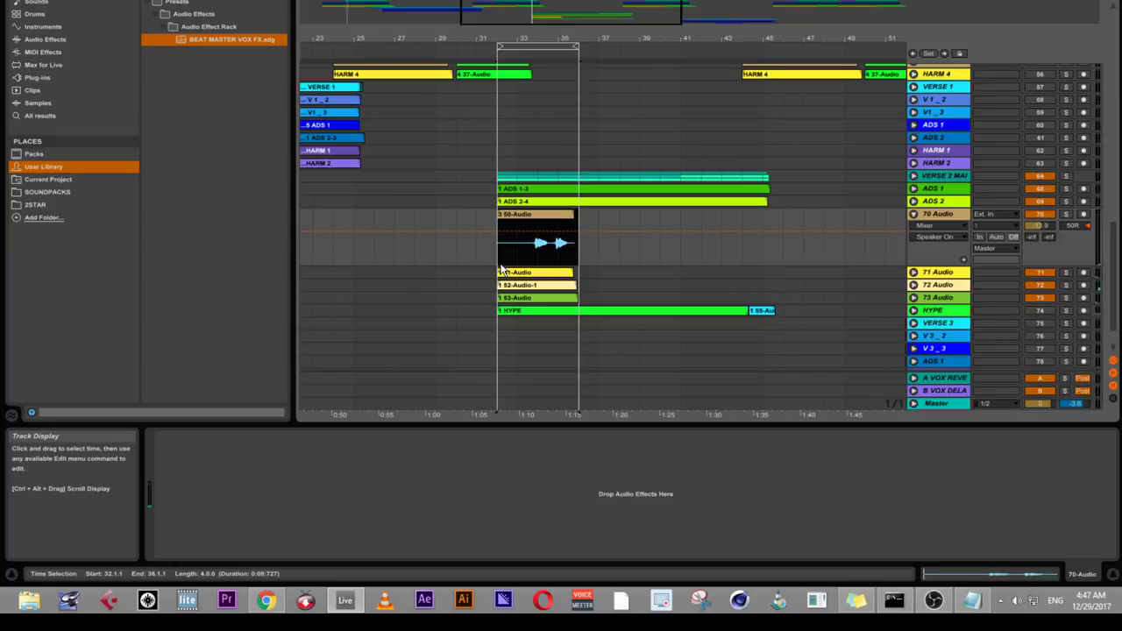
key(space)
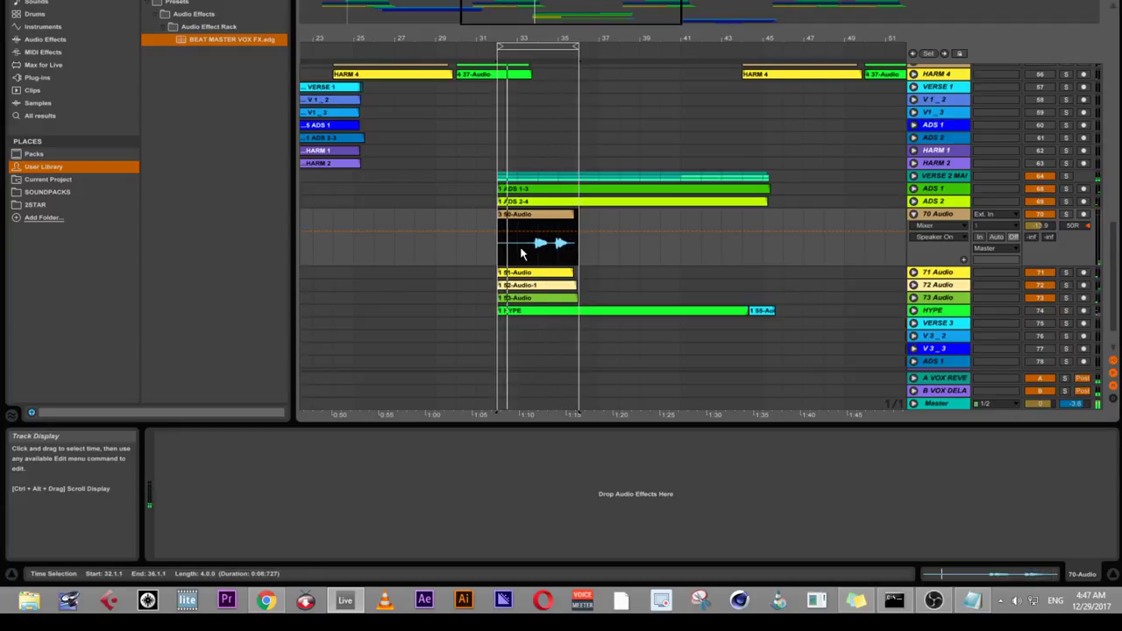
- Select the tracks 70 Audio to 73 Audio and unfold all four to show their waveforms and mixer controls
click(914, 214)
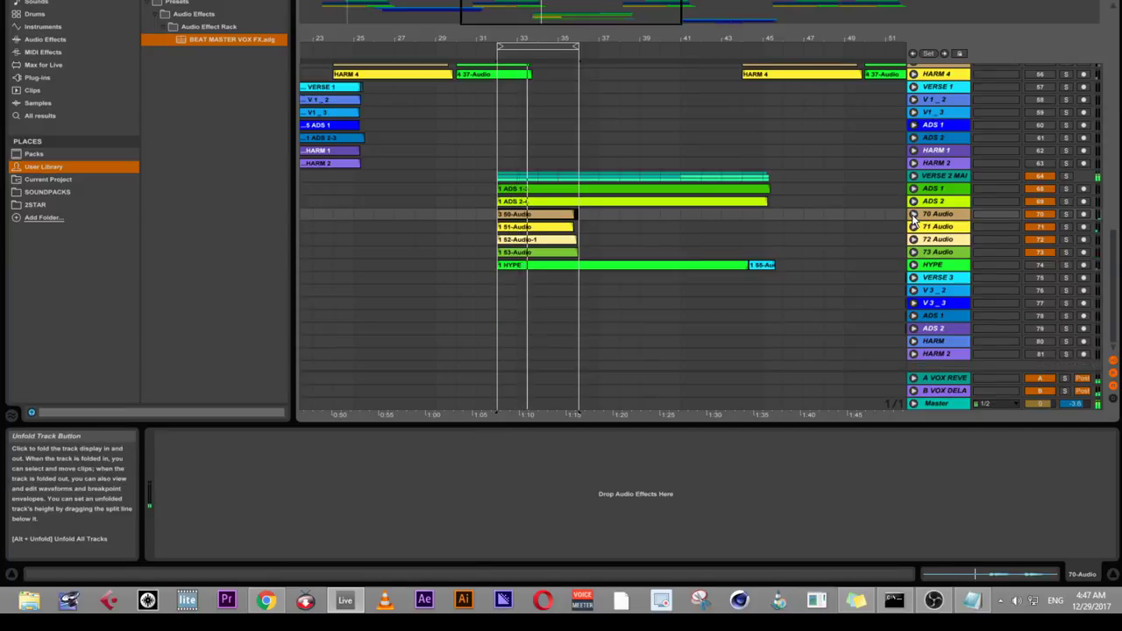
click(936, 215)
shift+click(938, 252)
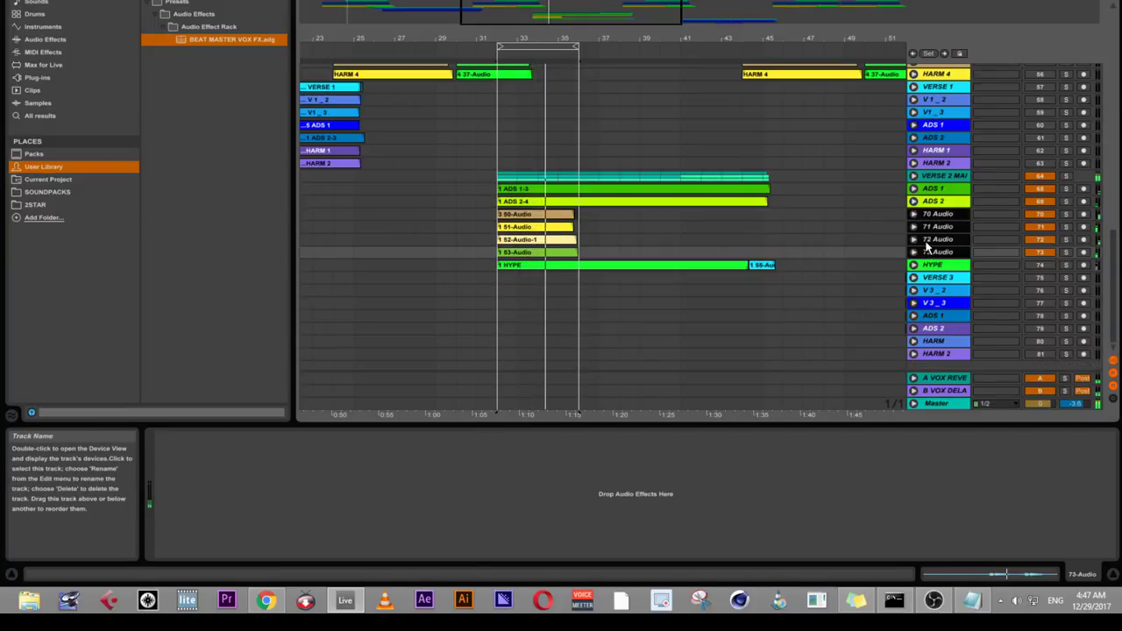
click(914, 216)
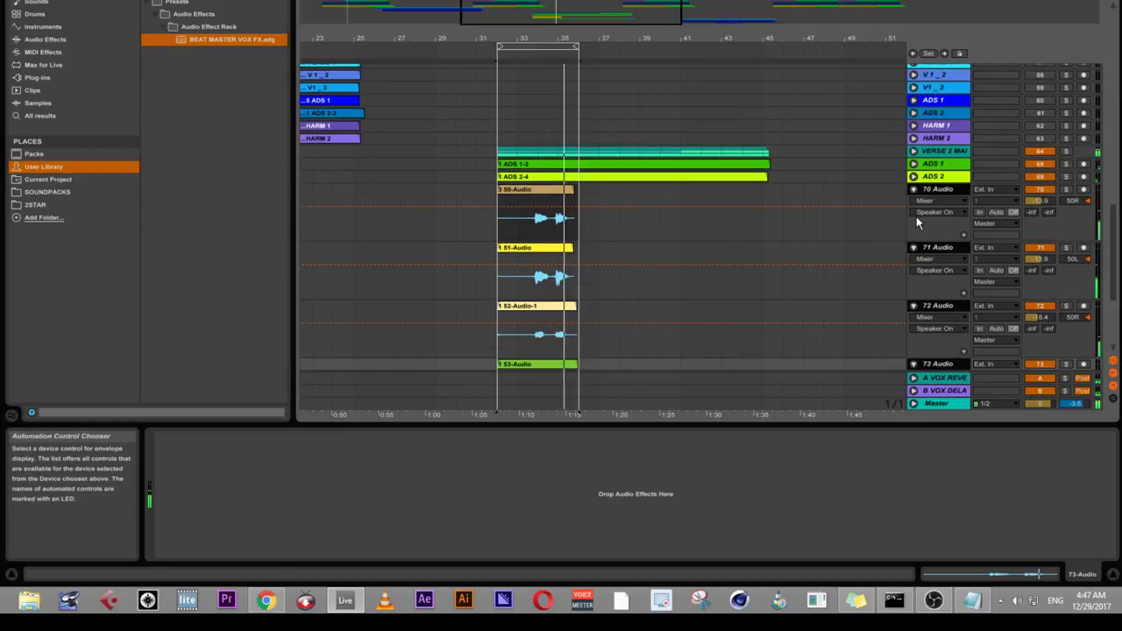
scroll(854, 233, down, 4)
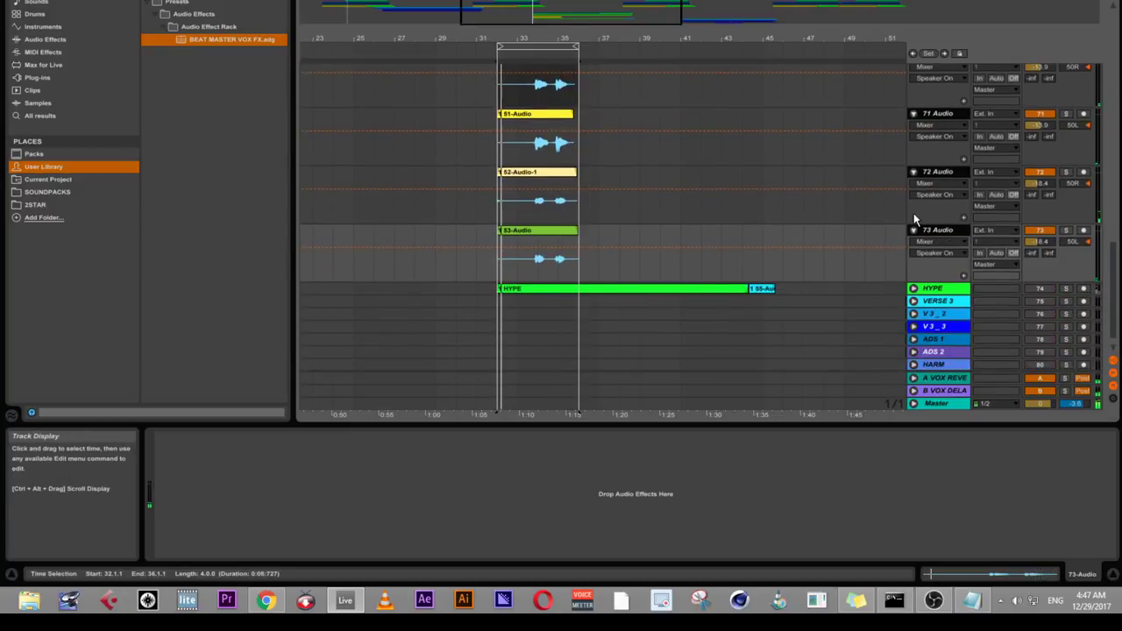
scroll(935, 219, up, 3)
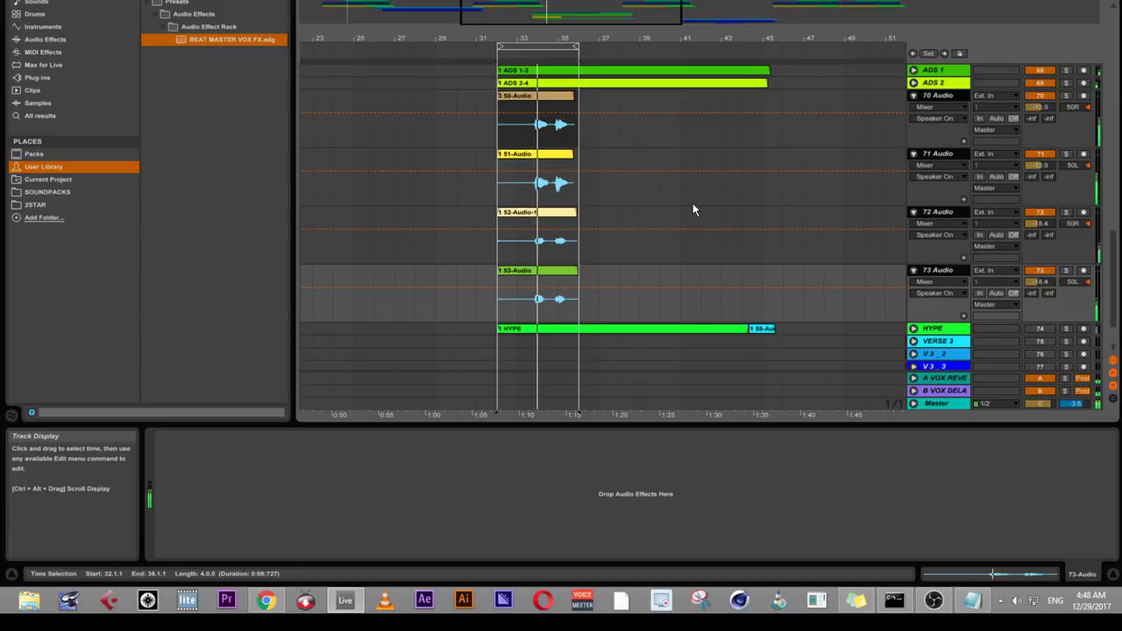
scroll(768, 153, up, 6)
scroll(779, 152, up, 15)
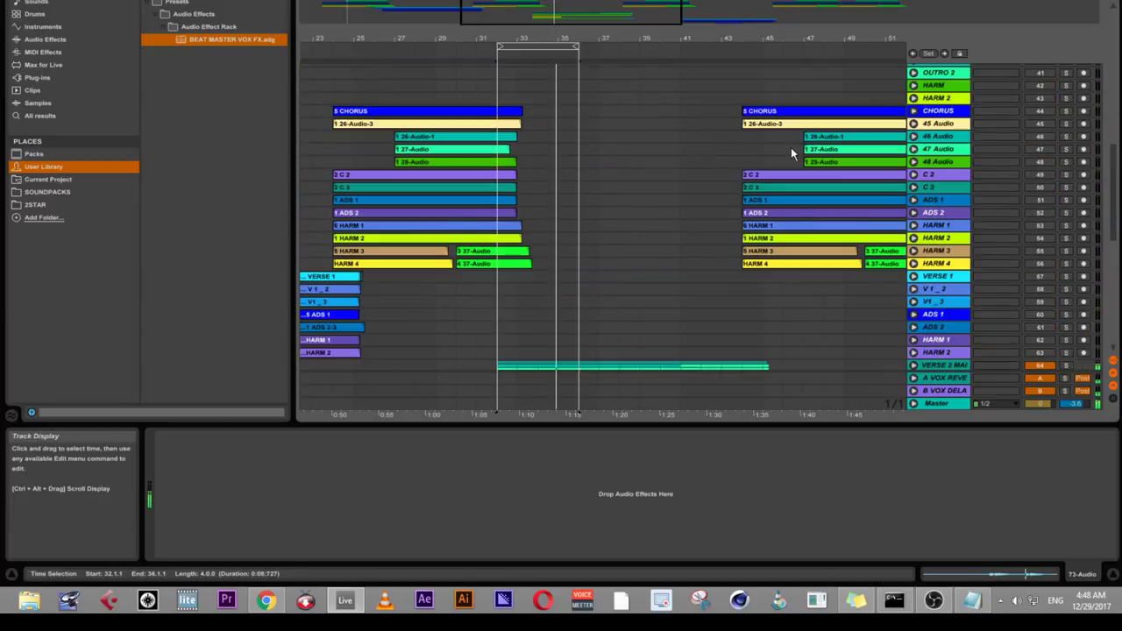
scroll(791, 152, up, 10)
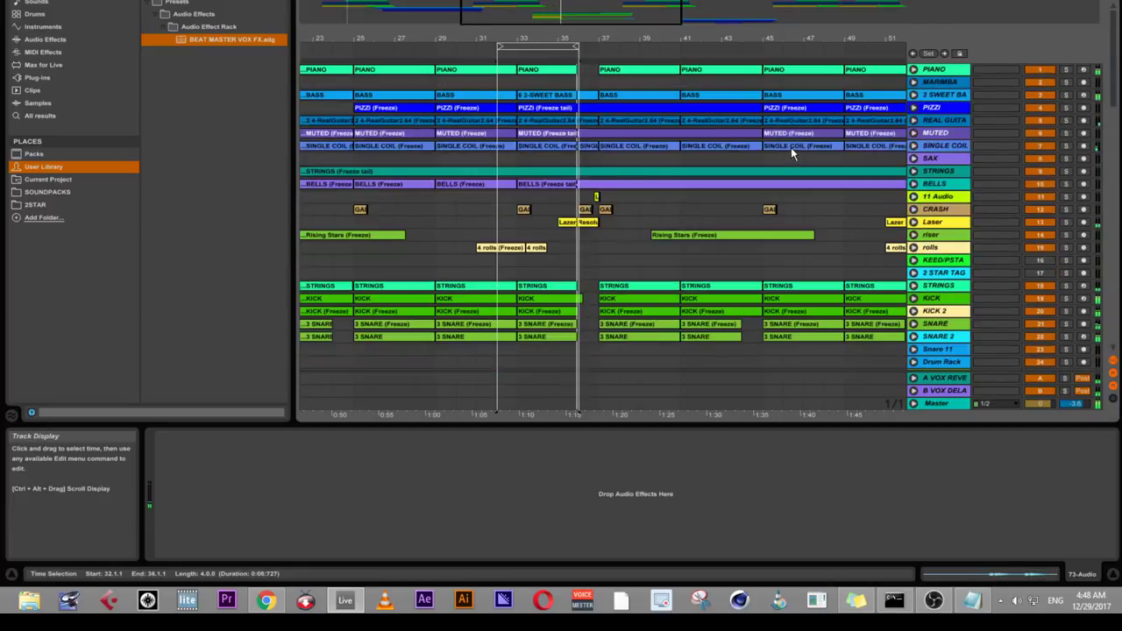
click(913, 120)
click(911, 121)
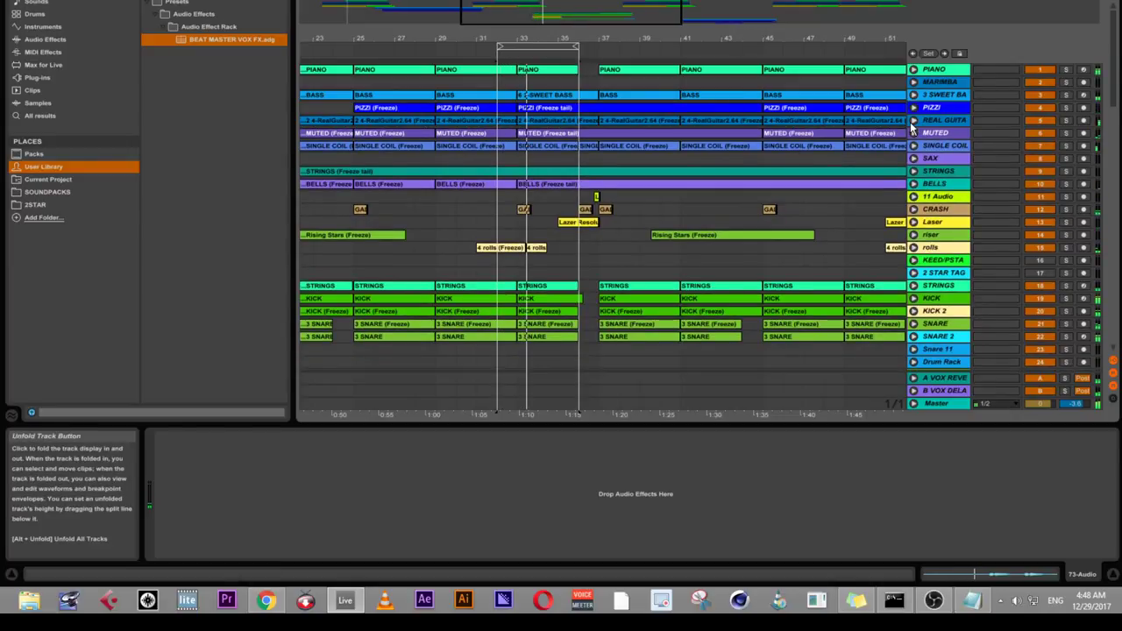
scroll(625, 374, down, 10)
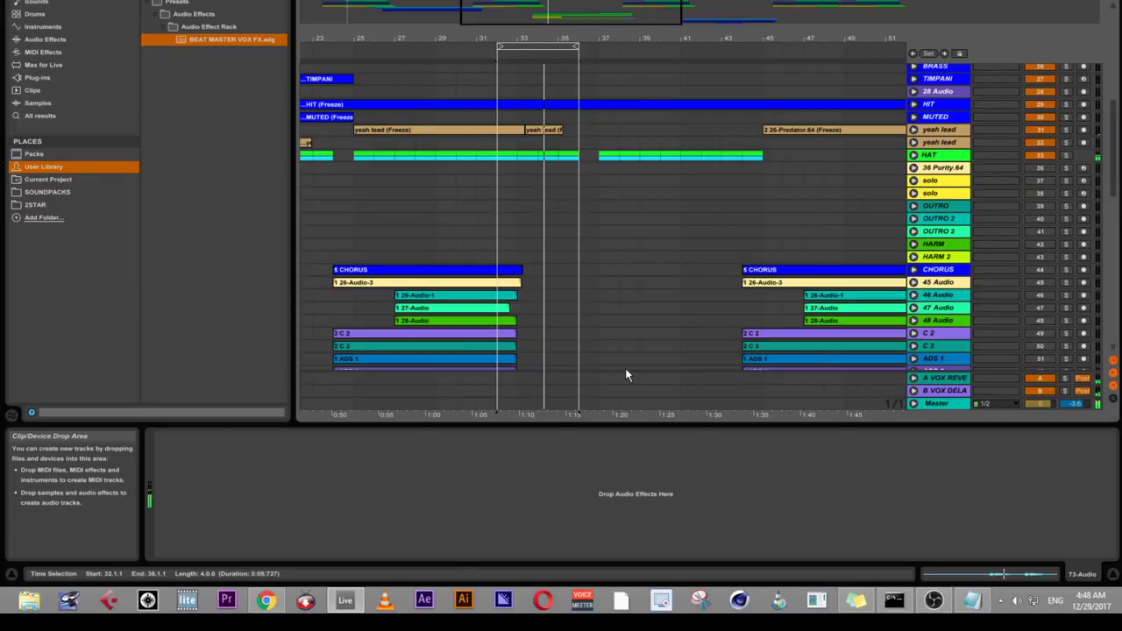
scroll(625, 368, down, 10)
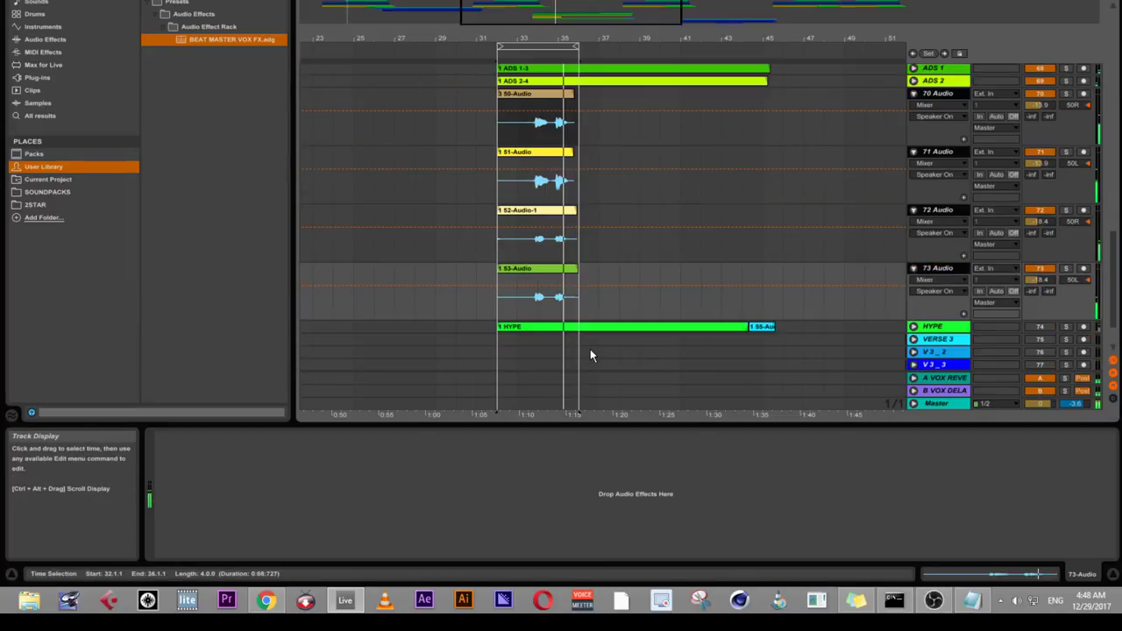
- Switch to Notepad and add the line "I GUESS I HAVE TO FREEZE SOME INSTRUMENTS" below the existing notes, leaving a blank line between
scroll(590, 355, down, 3)
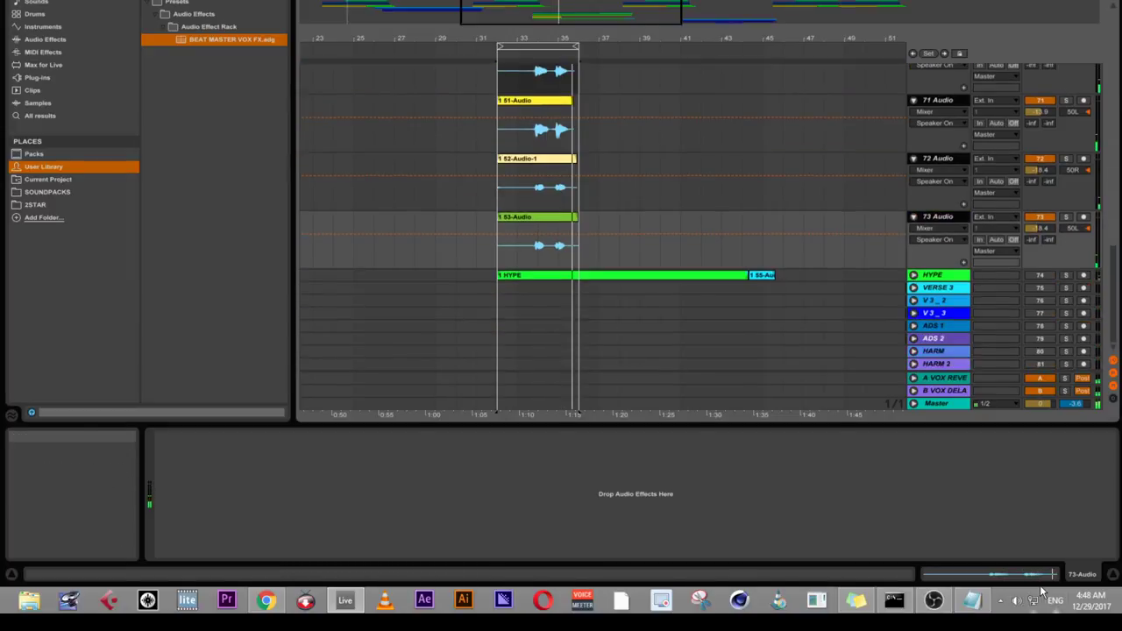
click(978, 605)
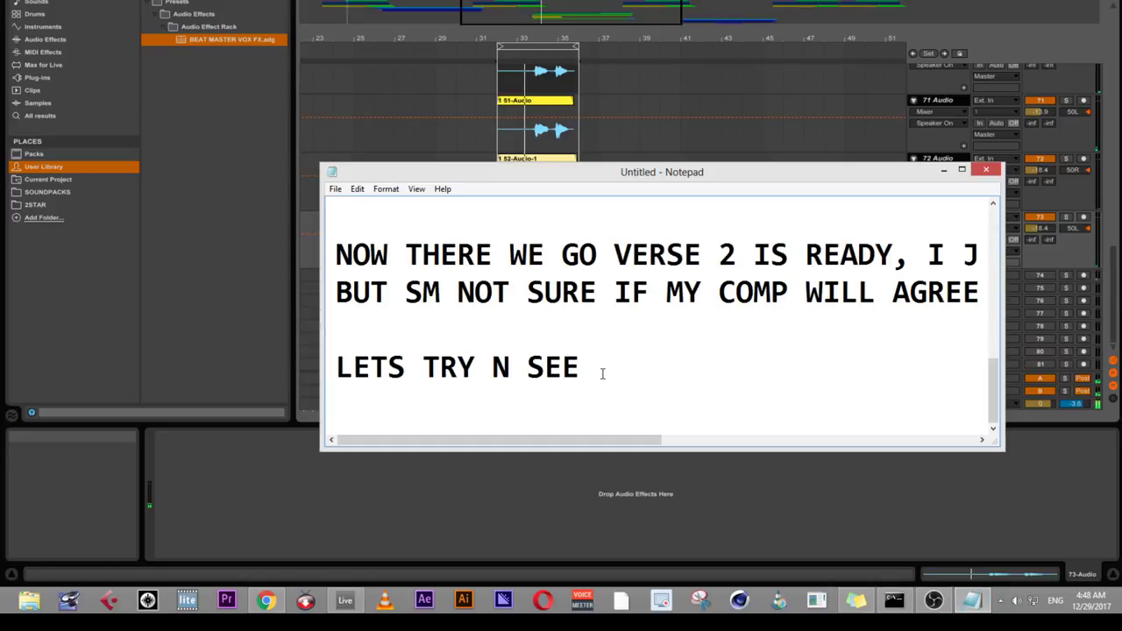
key(Return)
key(Return)
text(I GUE)
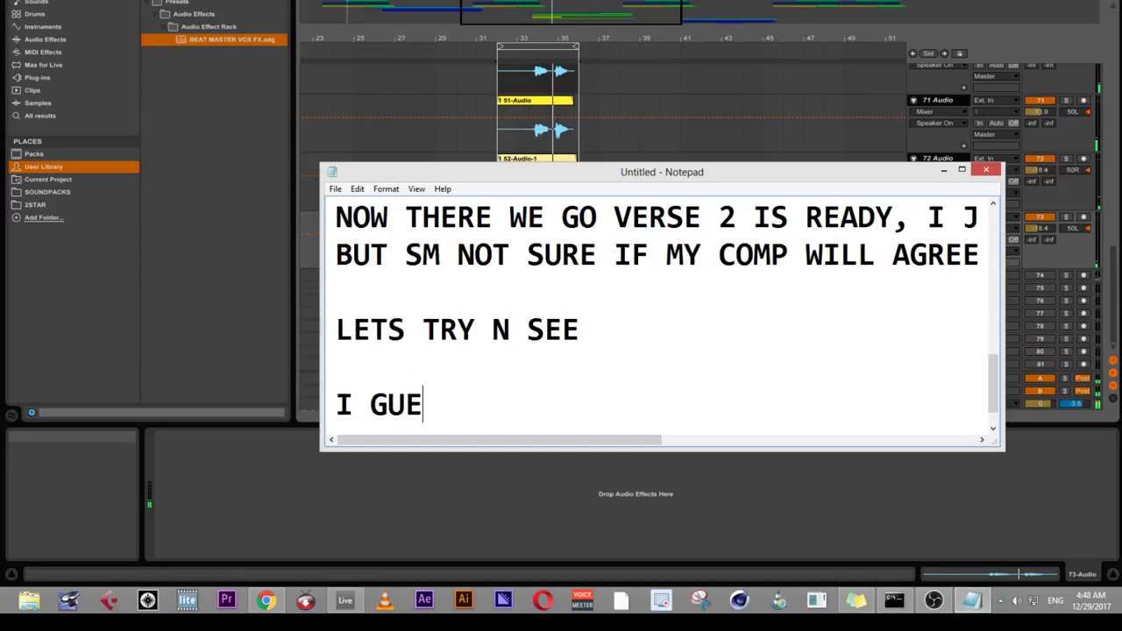
text(SS I HAV)
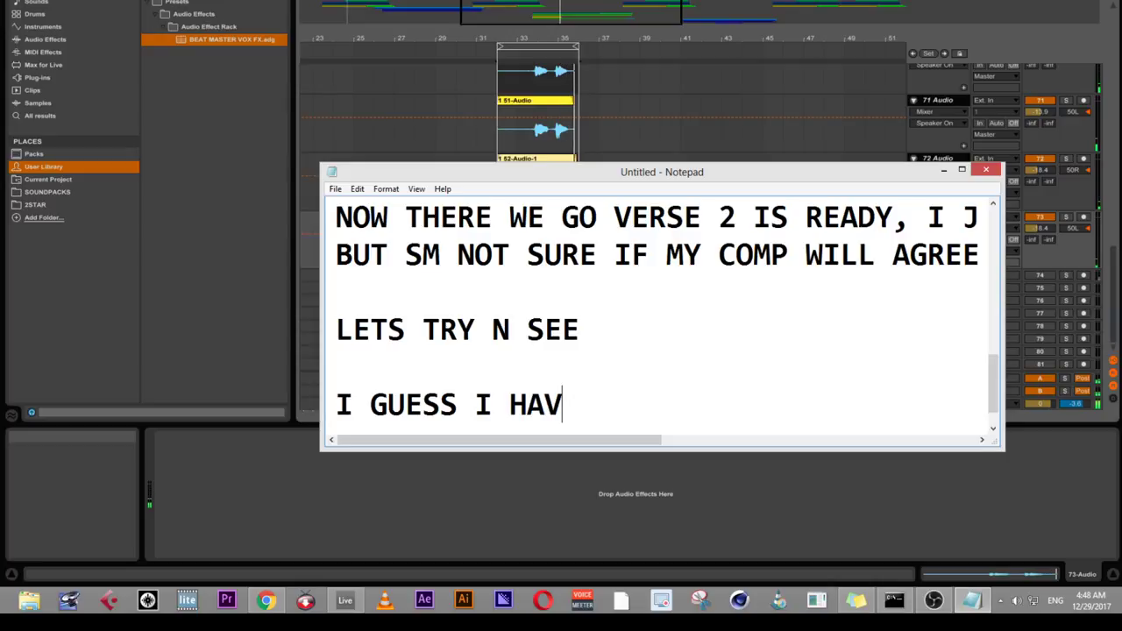
text(E TO FRE)
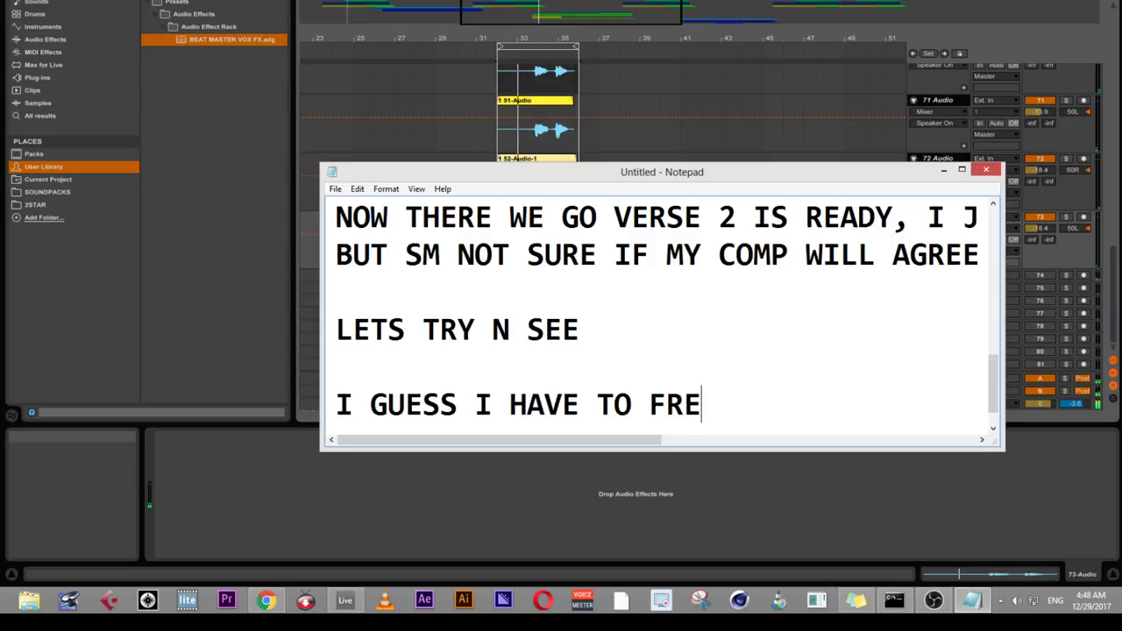
text(E)
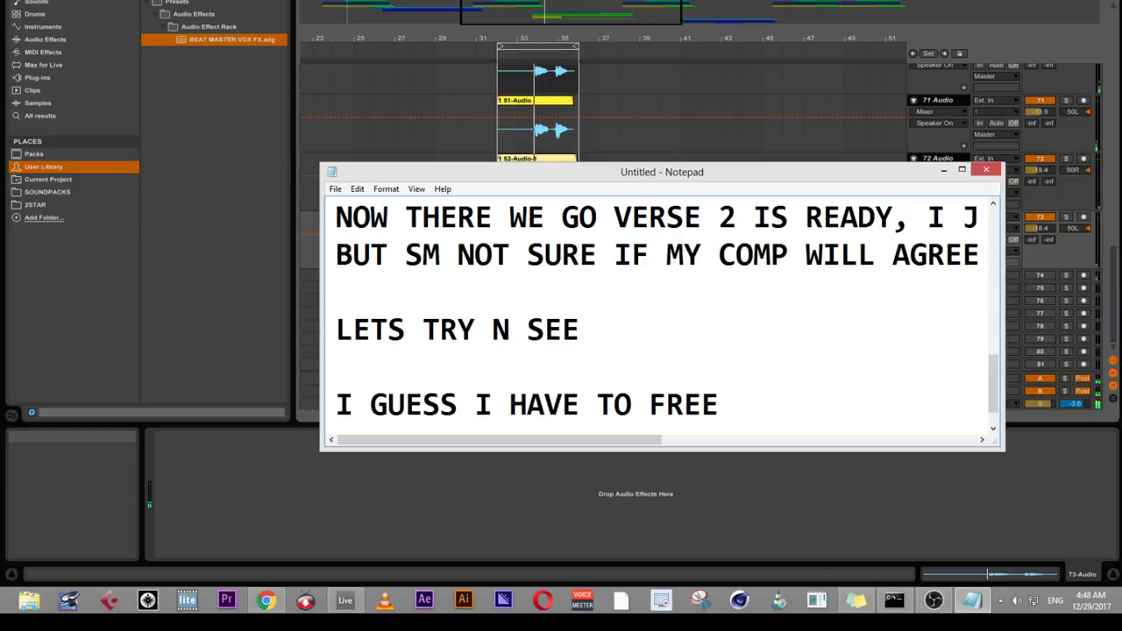
text(ZE SOME )
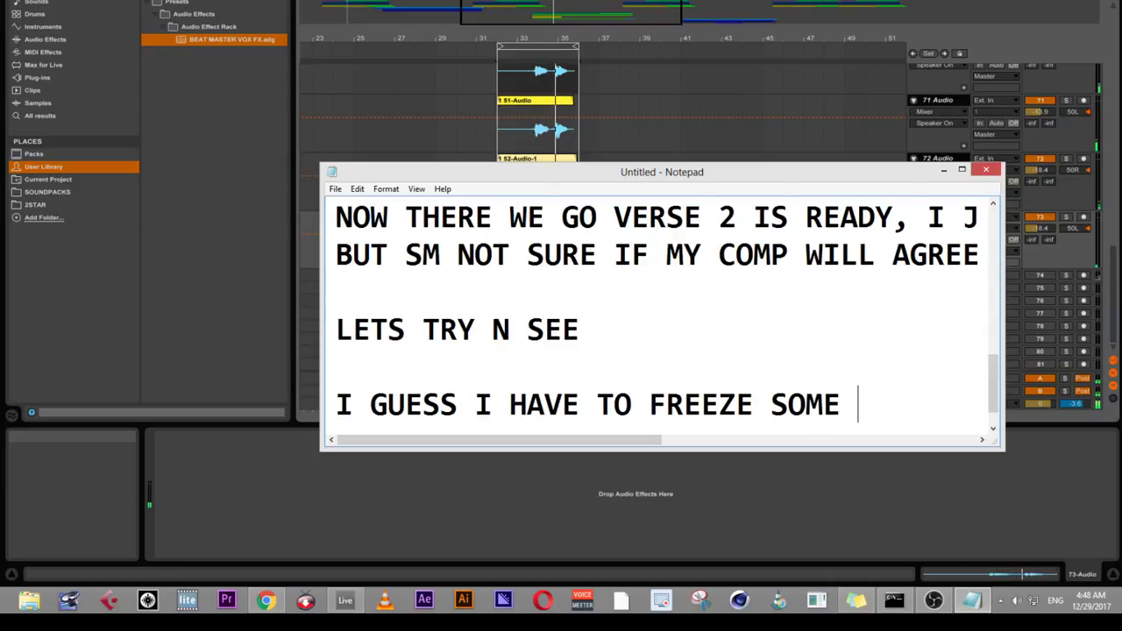
text(INSTRU)
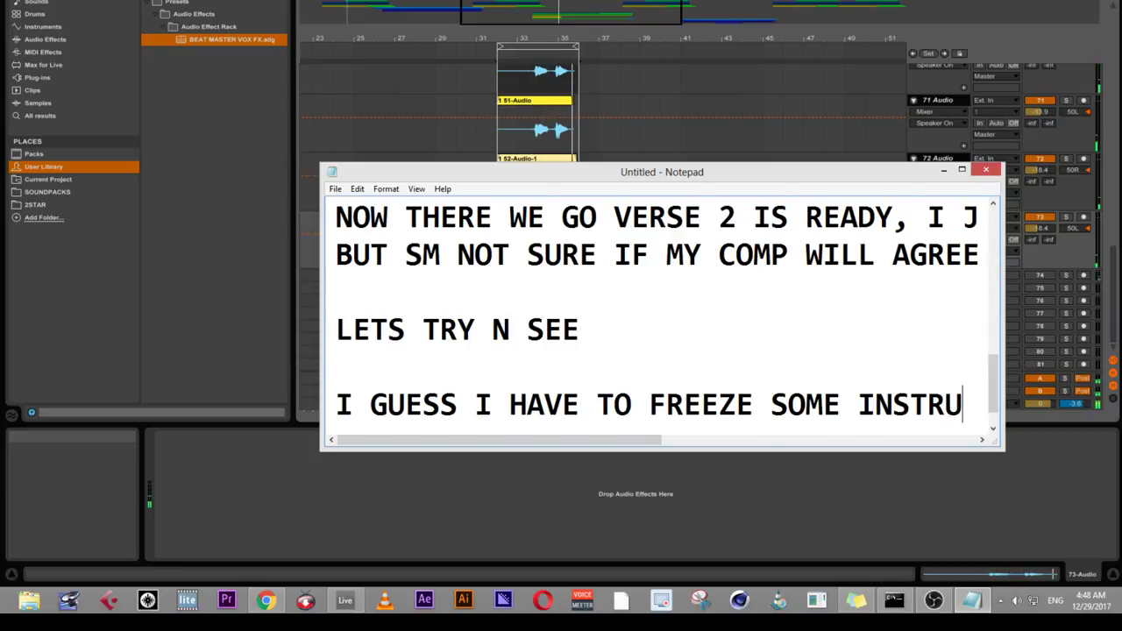
text(MENTS)
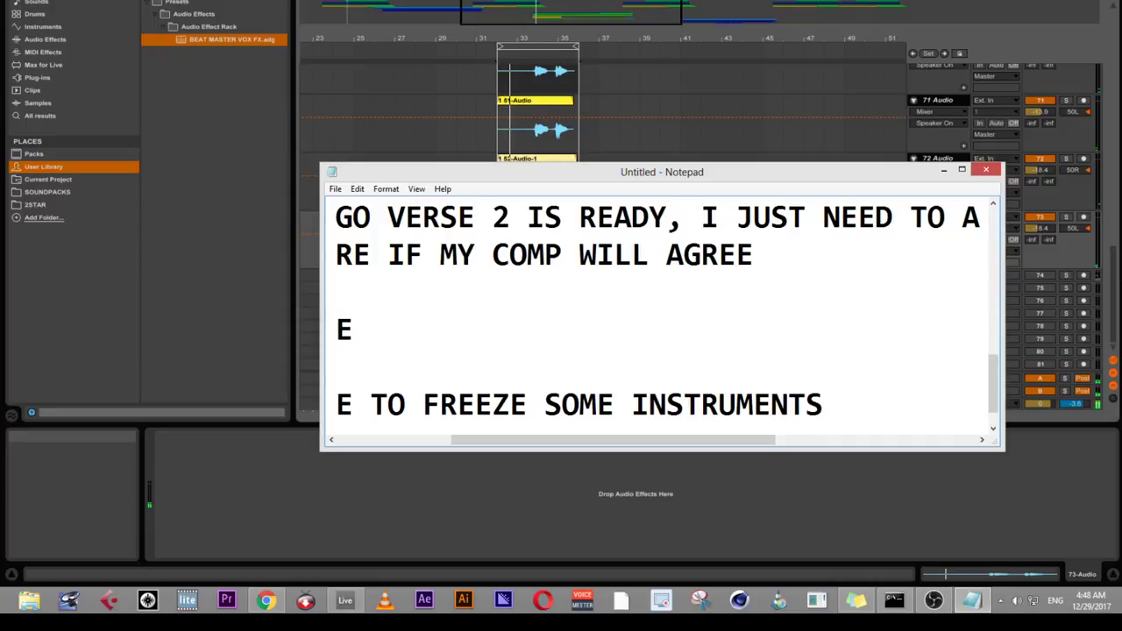
- Continue the freeze note on the same line with "SO BEFORE I ADD EFFECTS TO ANY OTHER TRACK"
text( SO)
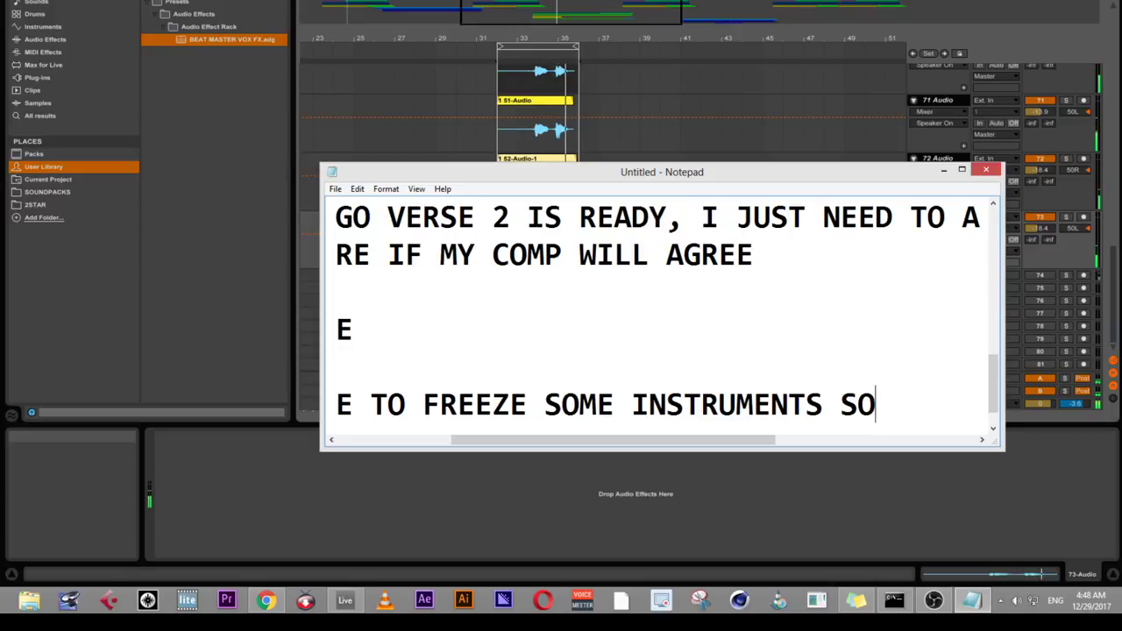
text( BEFO)
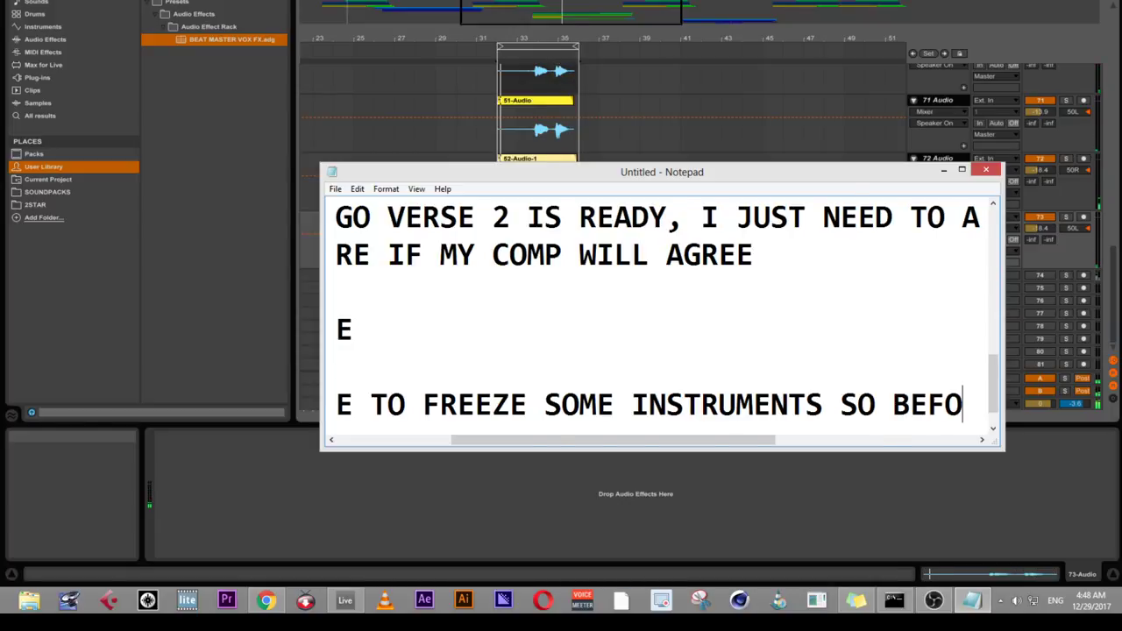
text(RE I ADD)
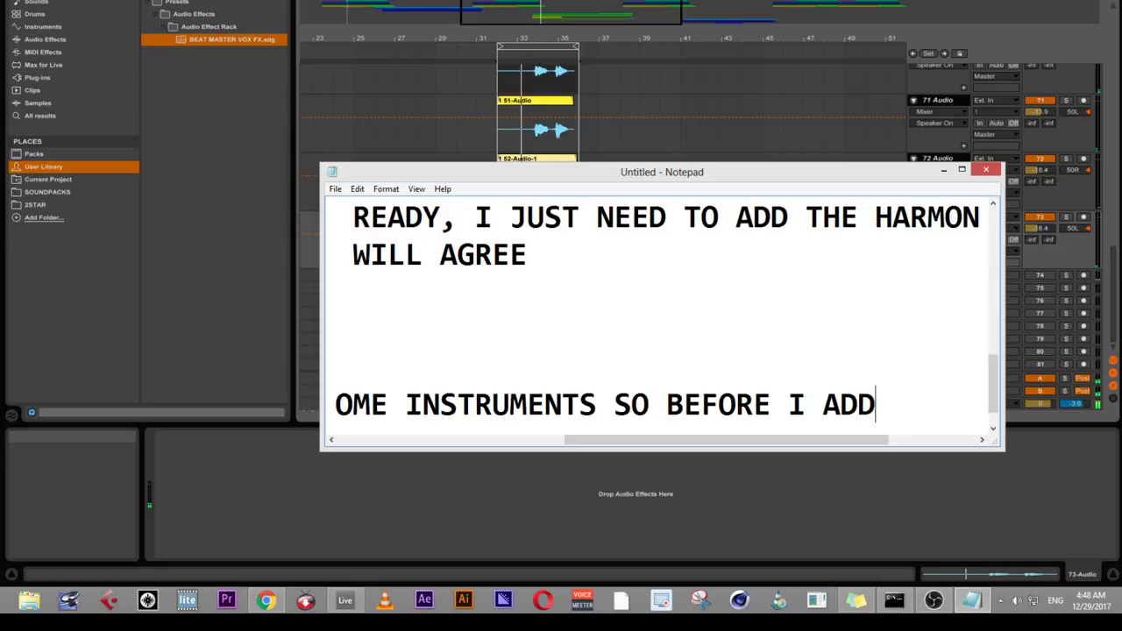
text( EFFECT)
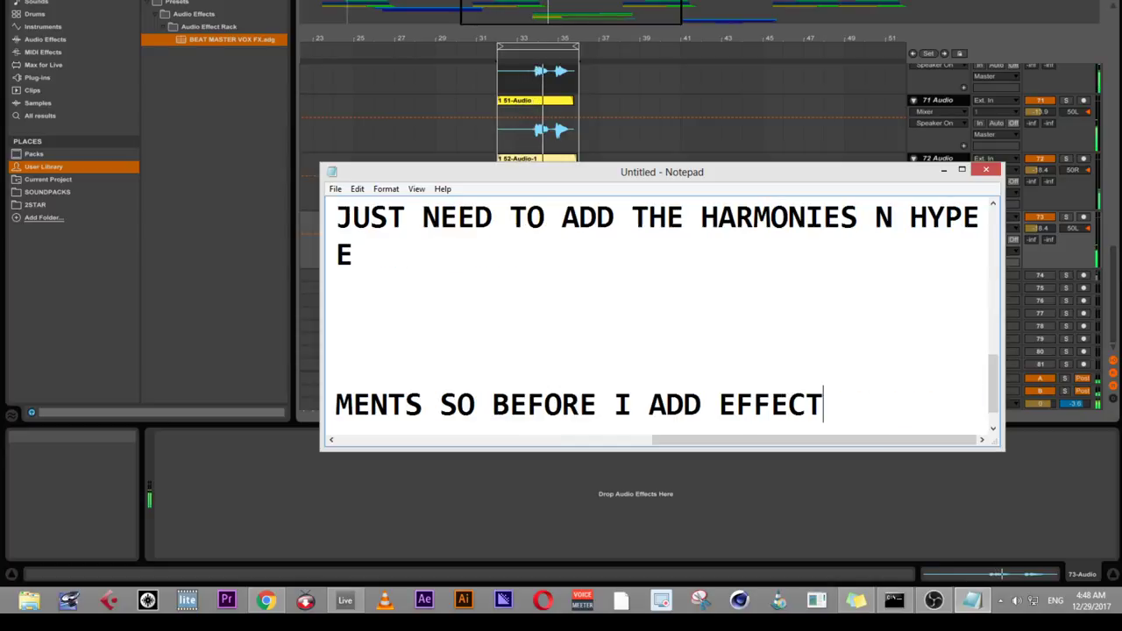
text(S TO)
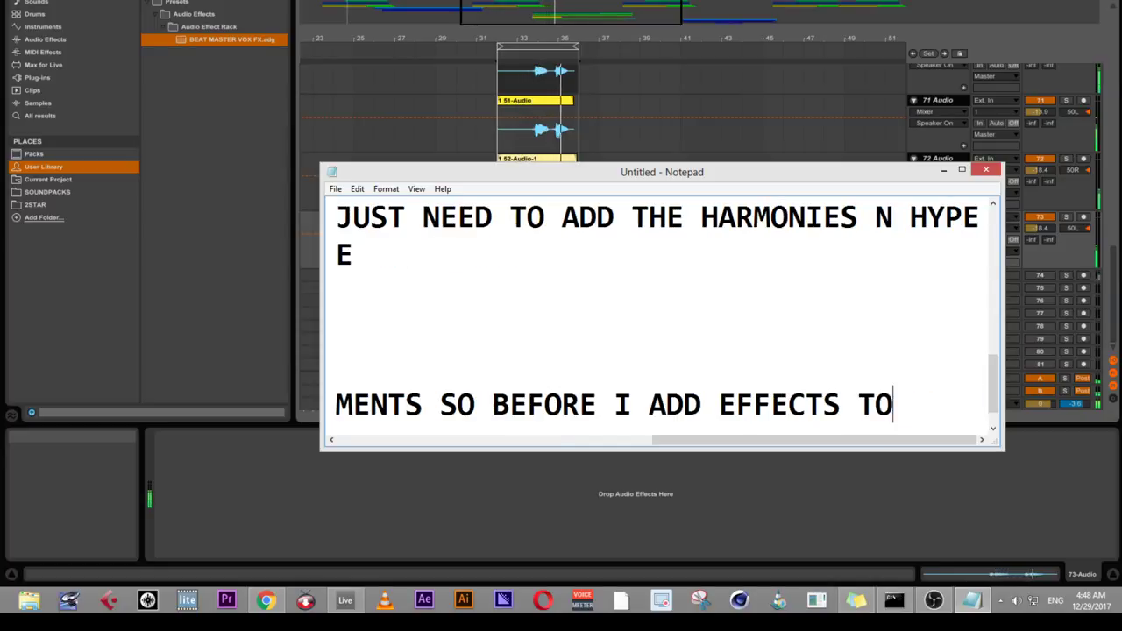
text( ANY OT)
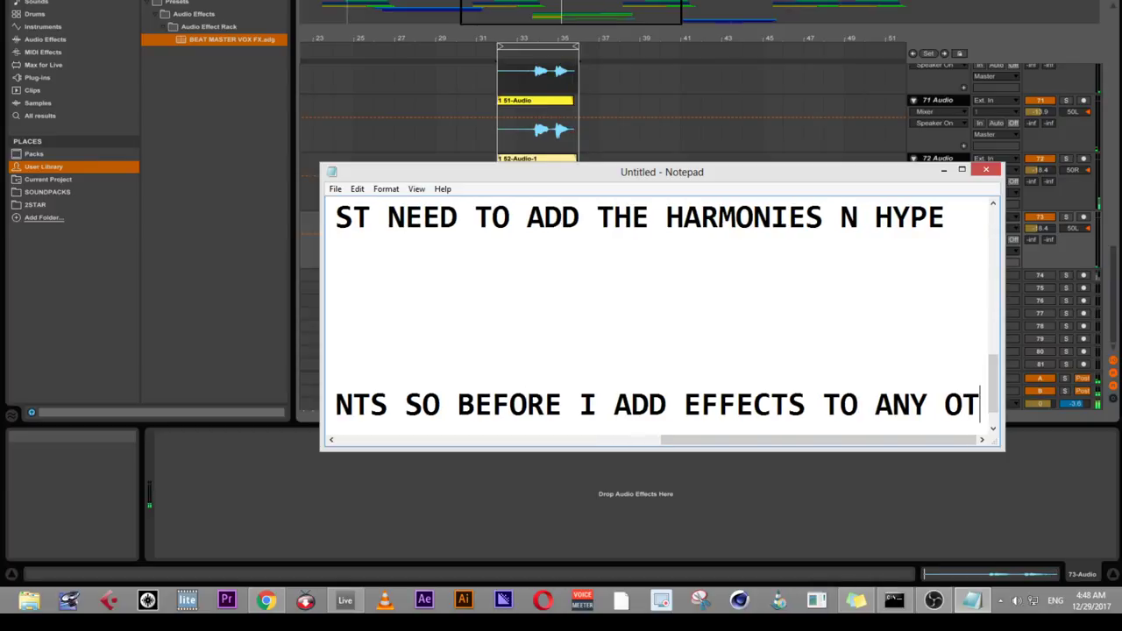
text(HER)
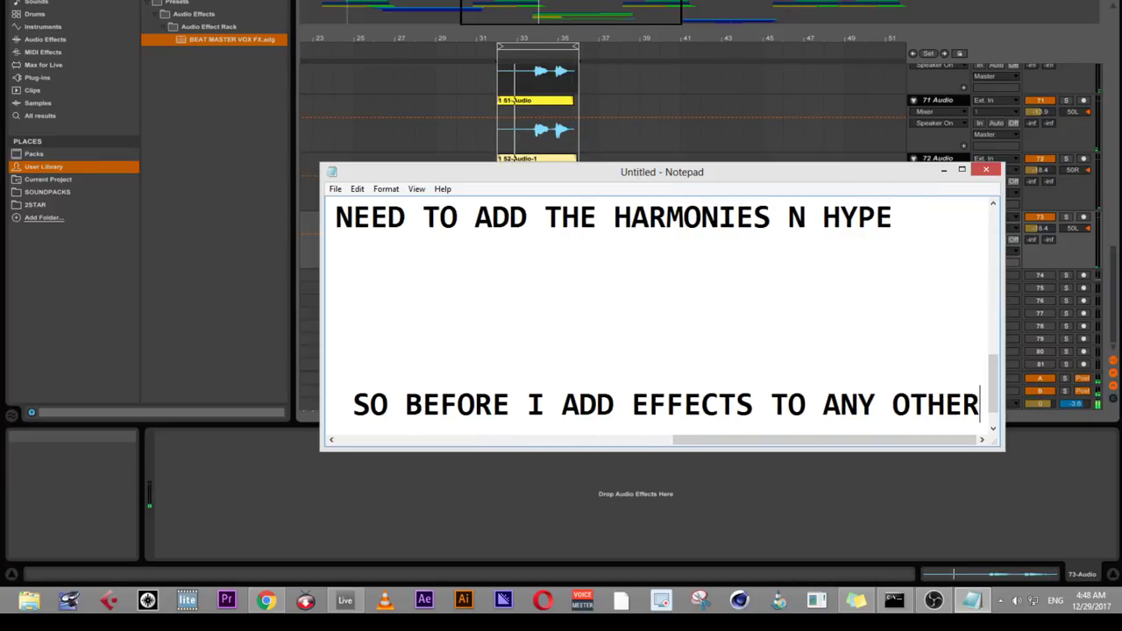
text( TRACK)
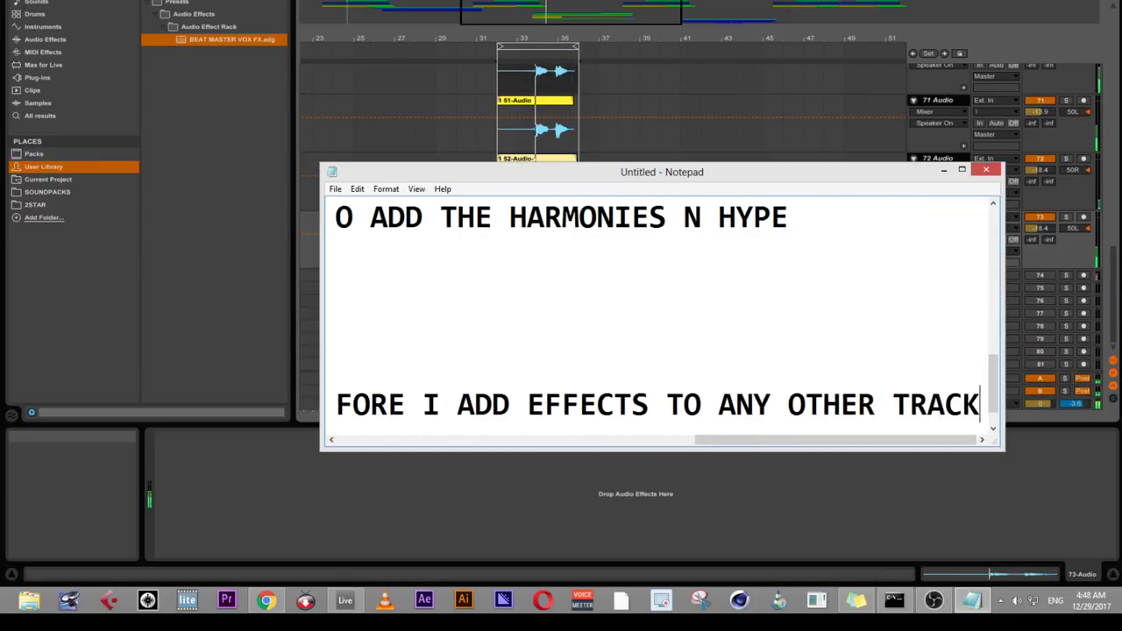
- Finish the note with "COZ MY CPU IS STRETCHING SO MUCH", correcting the misspelled word "STRETCHING"
text( COZ M)
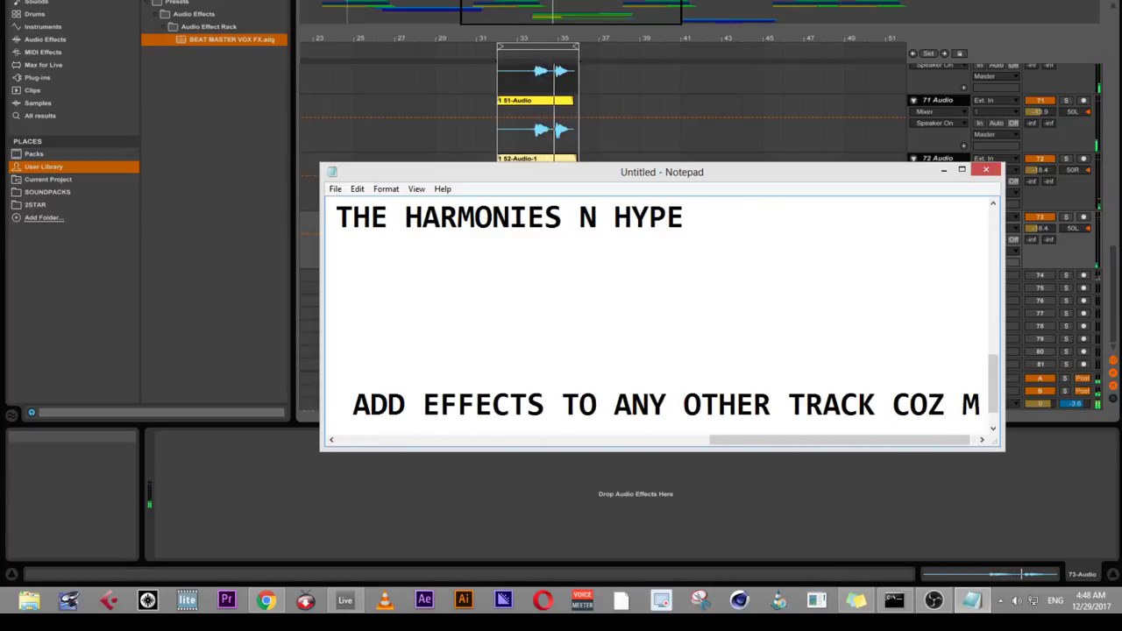
text(Y CP)
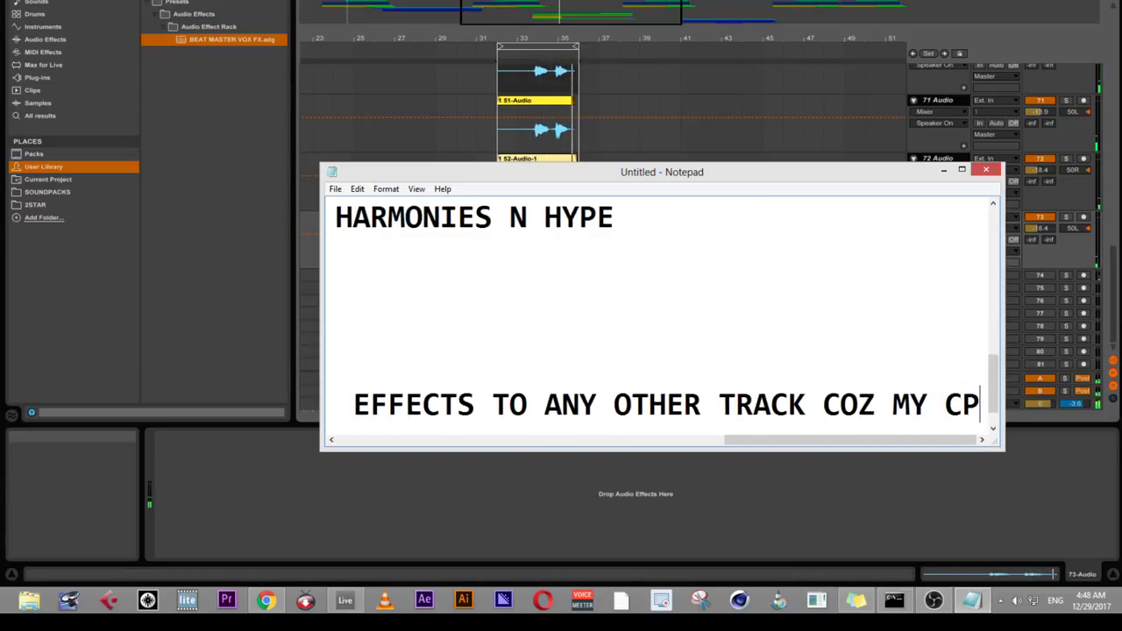
text(U IS )
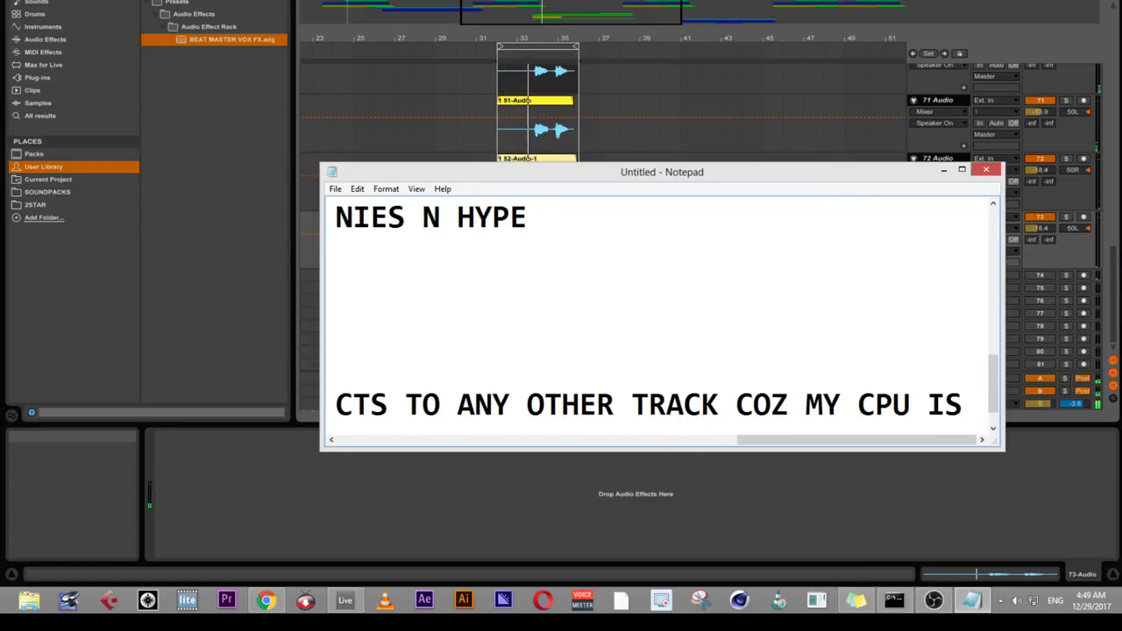
text(CO)
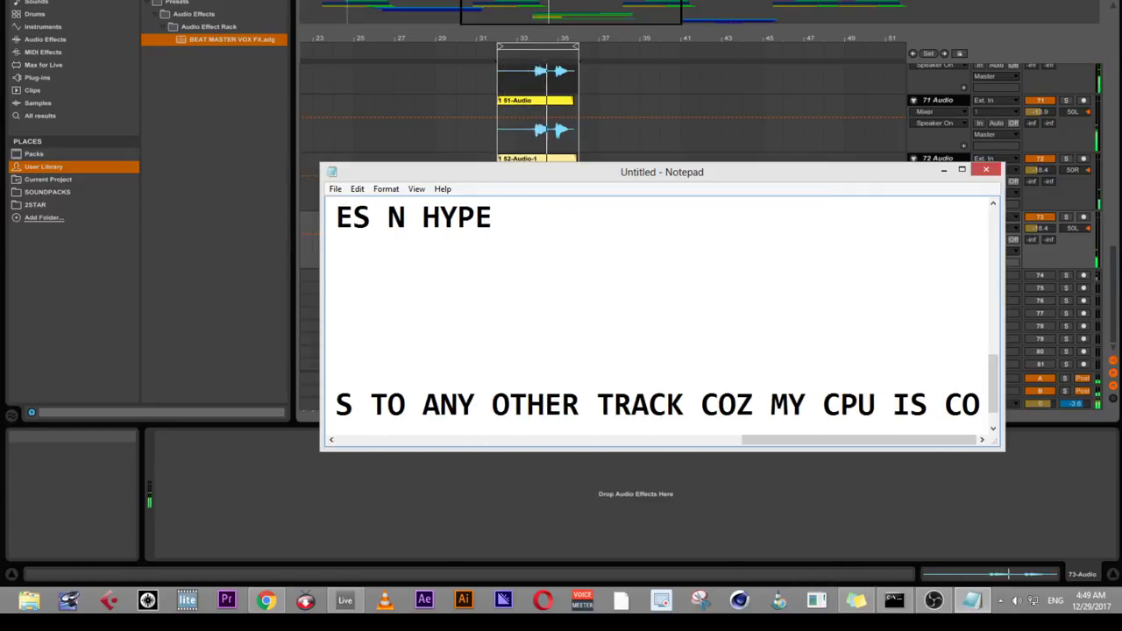
key(BackSpace)
text(STRE)
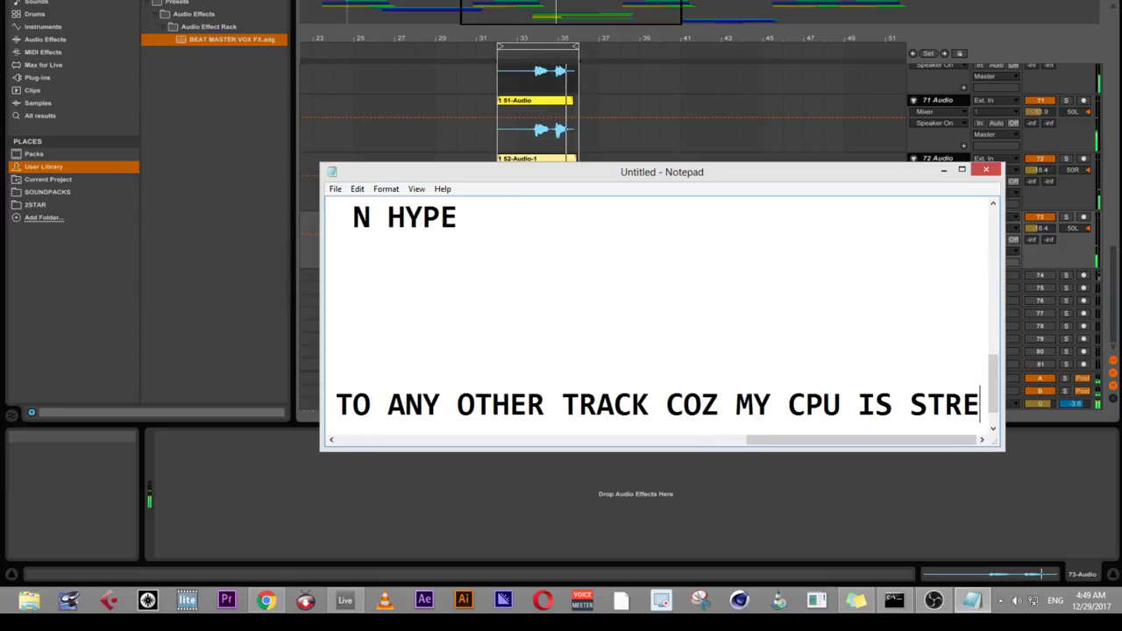
text(TC)
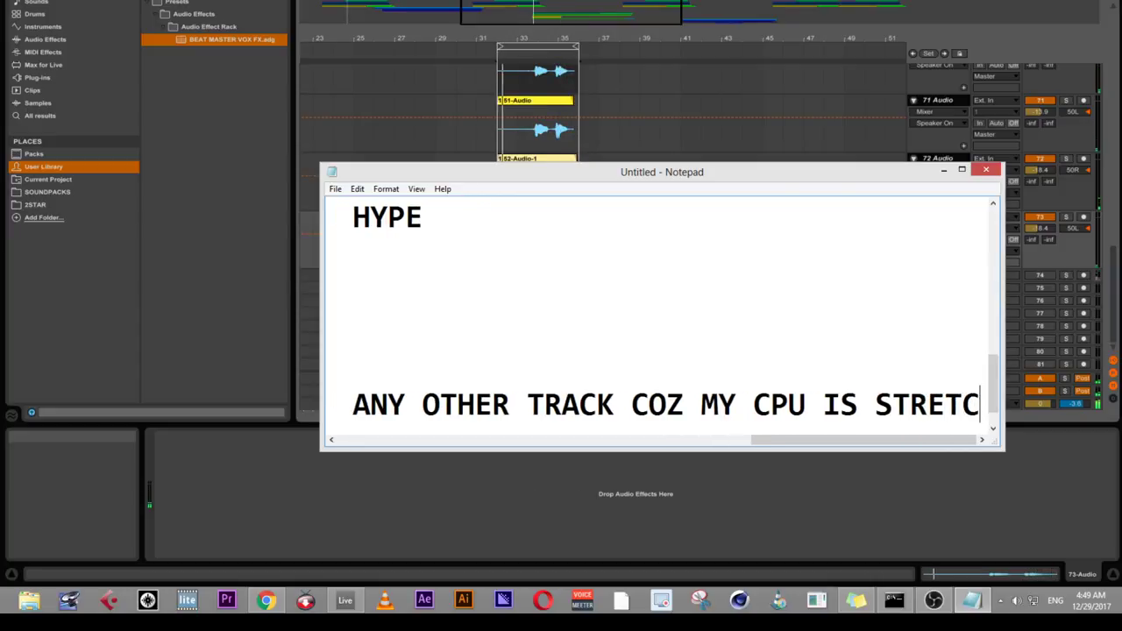
text(HIGN)
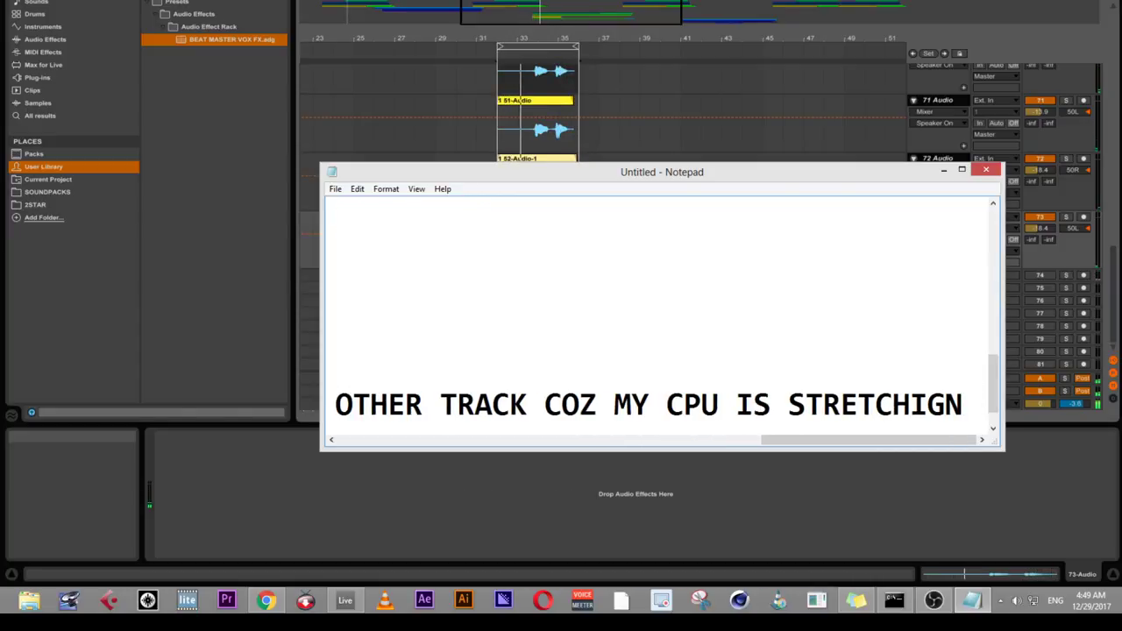
text( SO MUCH)
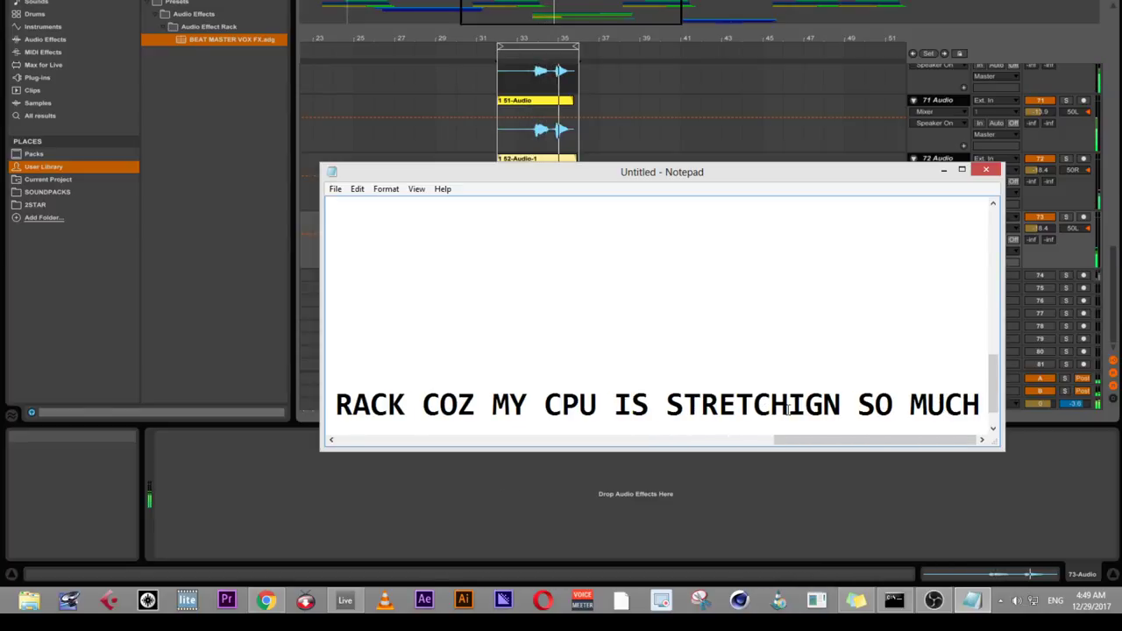
click(841, 404)
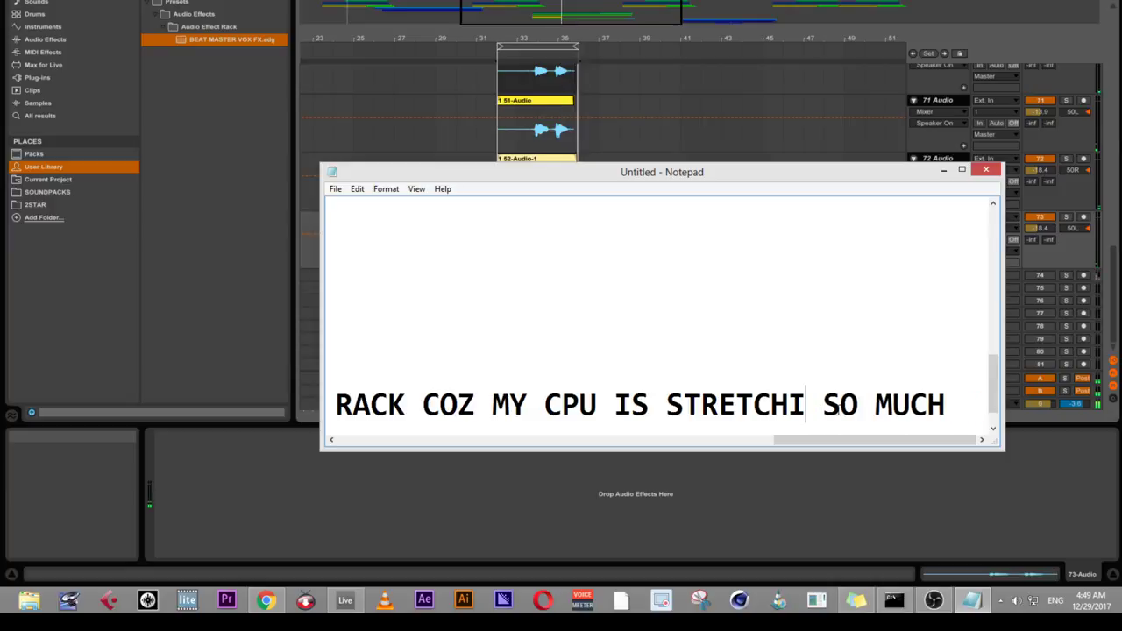
key(BackSpace)
key(BackSpace)
text(NG)
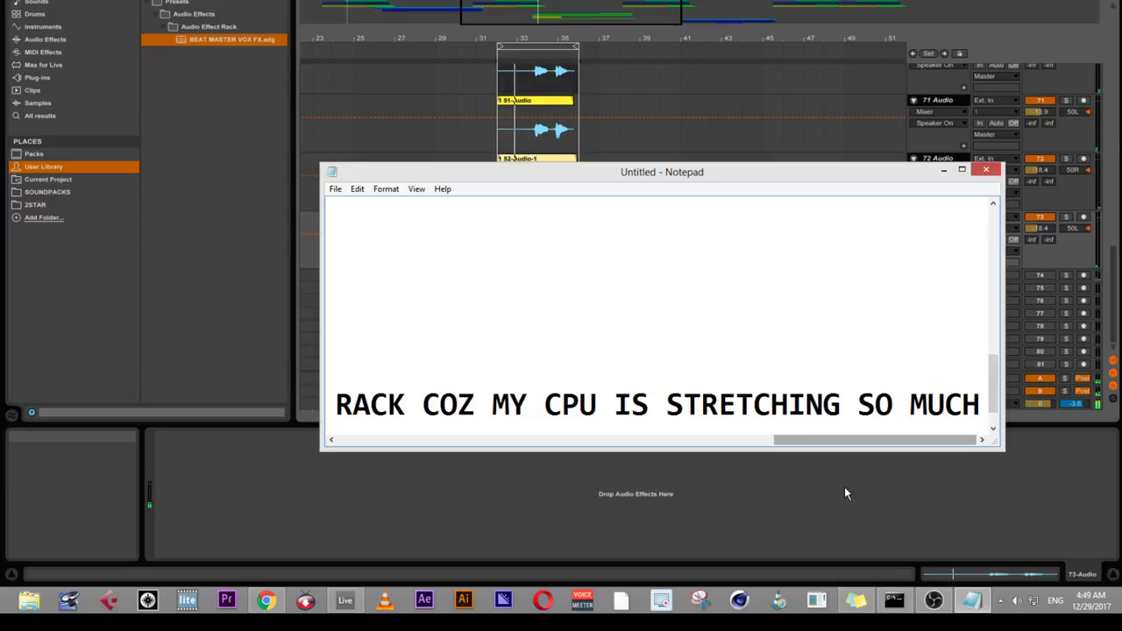
- Return to Ableton Live, select the 51-Audio clip on 71 Audio and stop playback
click(844, 490)
click(556, 103)
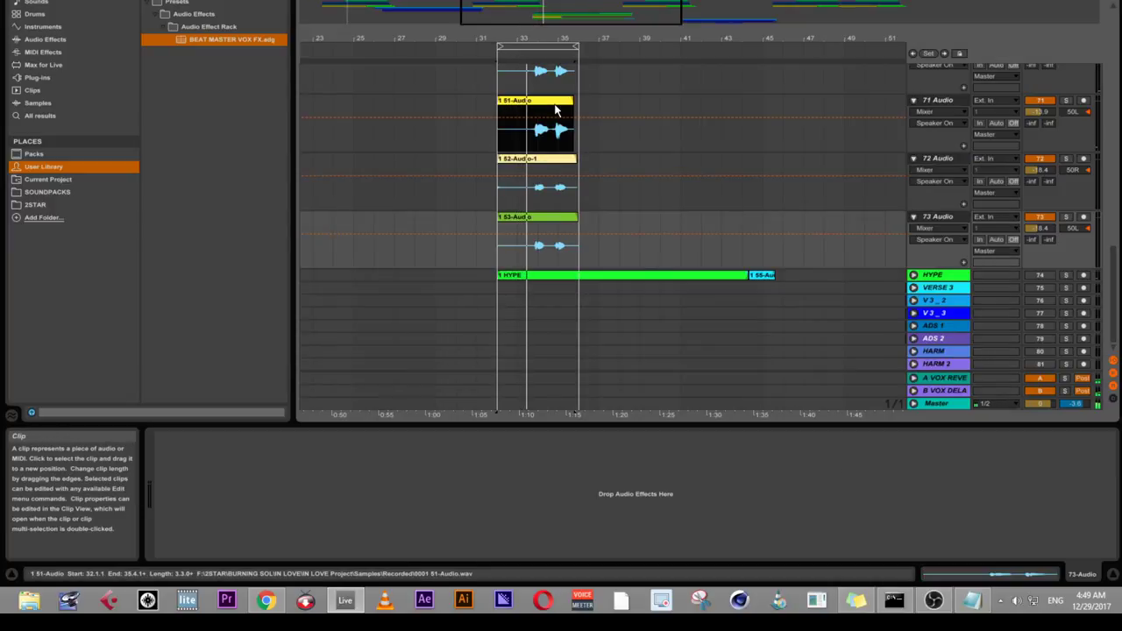
key(space)
- Unfold the KICK track among the instrument tracks and show its device chain
scroll(715, 150, up, 15)
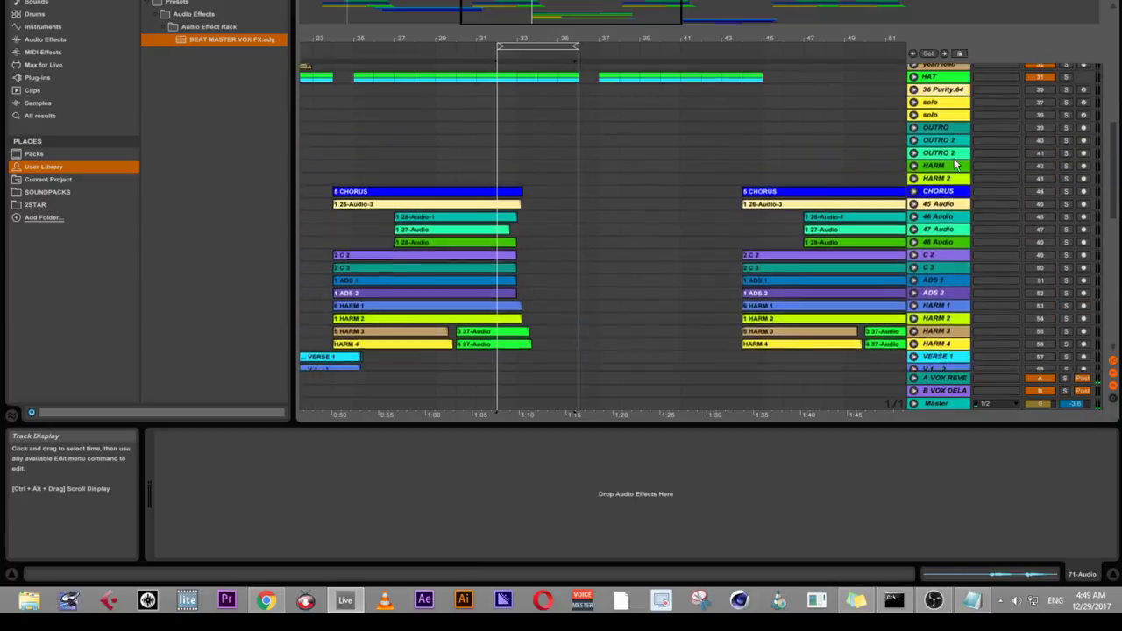
scroll(929, 175, up, 4)
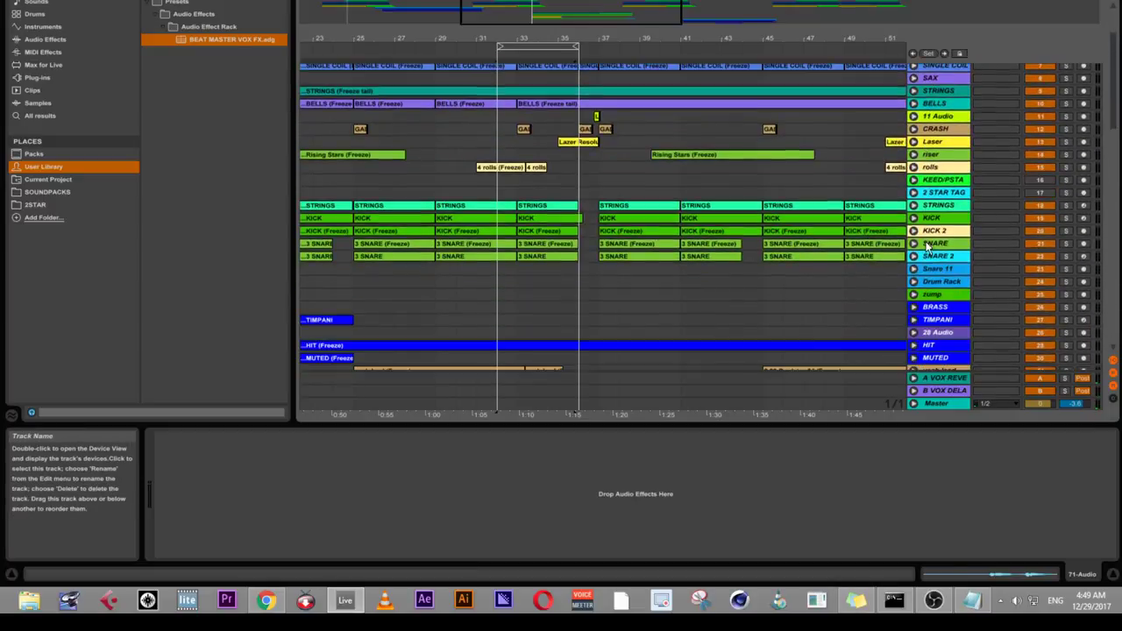
click(913, 218)
click(940, 219)
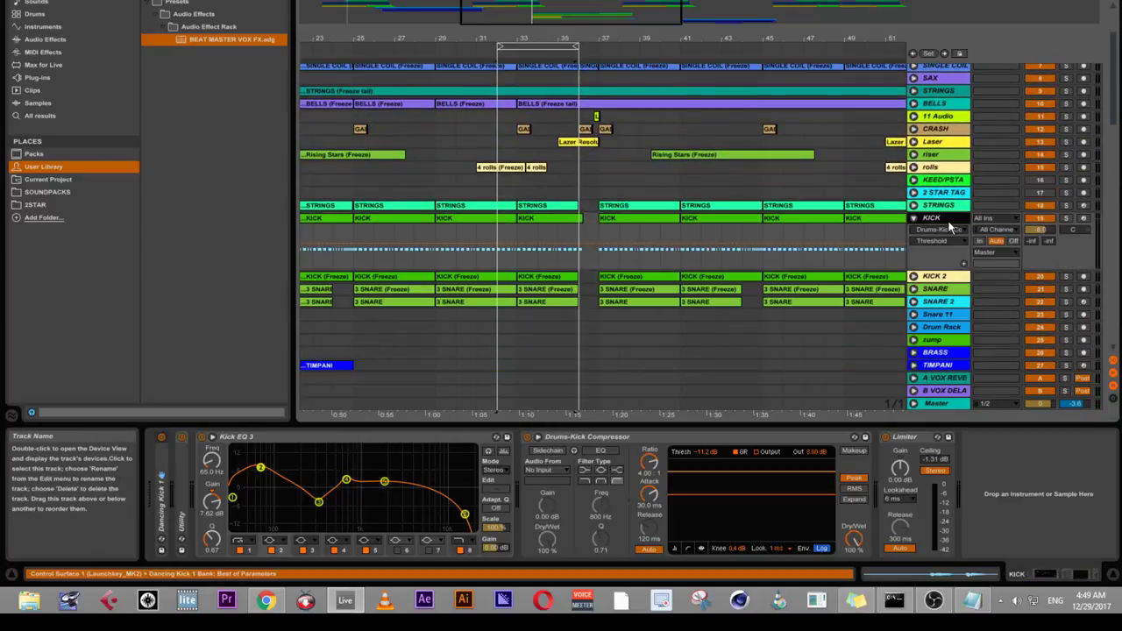
- Check the enlarged Kick EQ 3 curve, then fold Kick EQ 3 and Drums-Kick Compressor in the KICK chain and select the Limiter
click(357, 442)
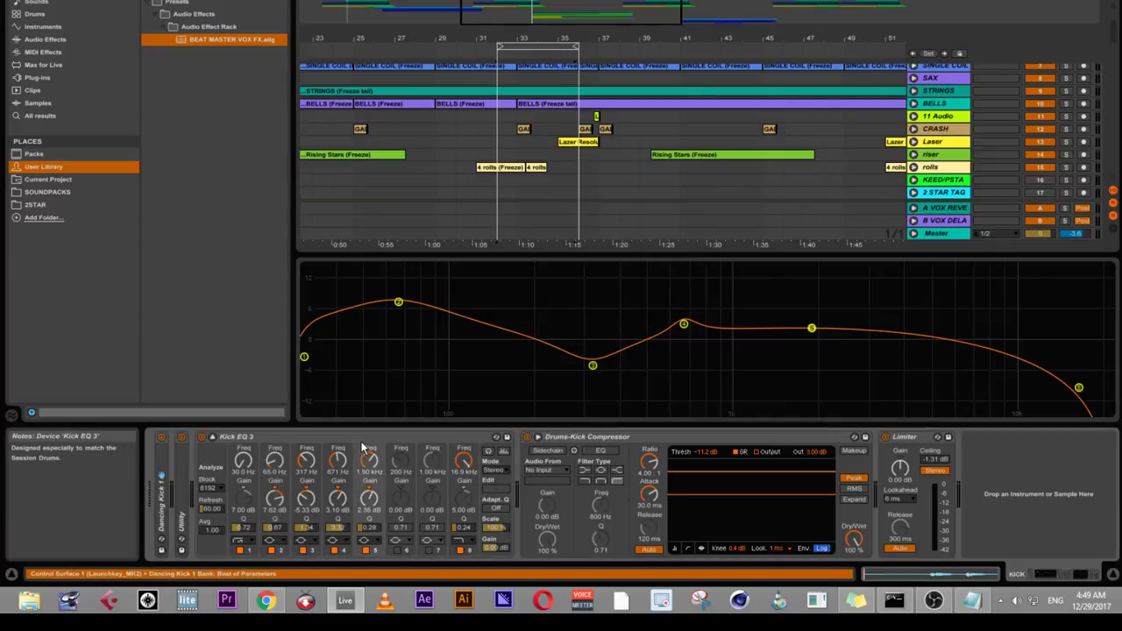
click(213, 438)
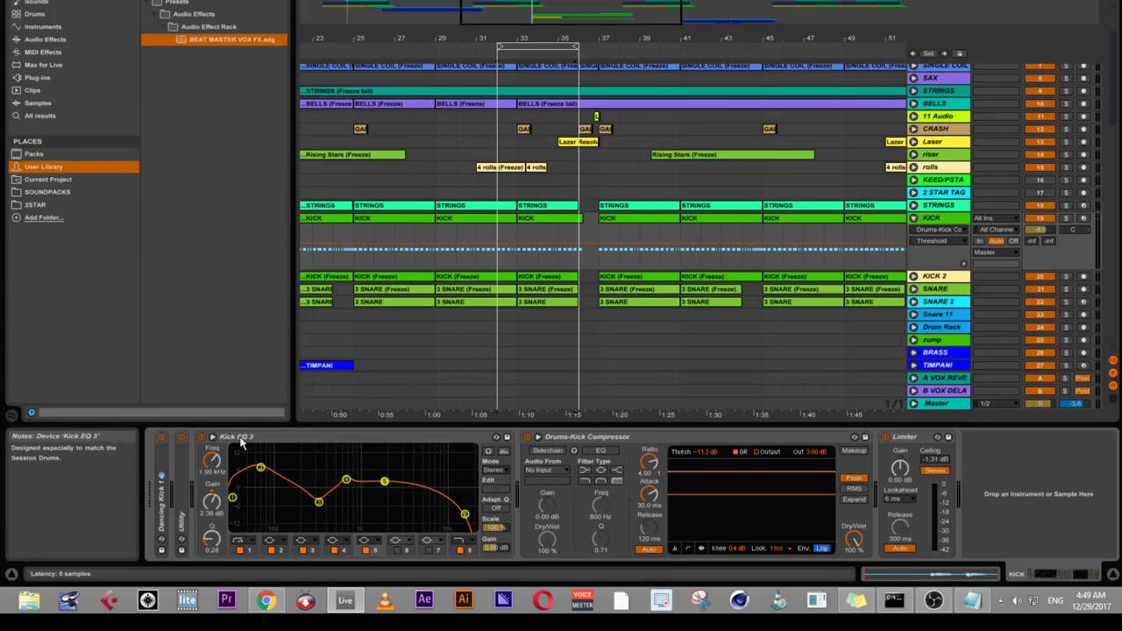
double_click(283, 437)
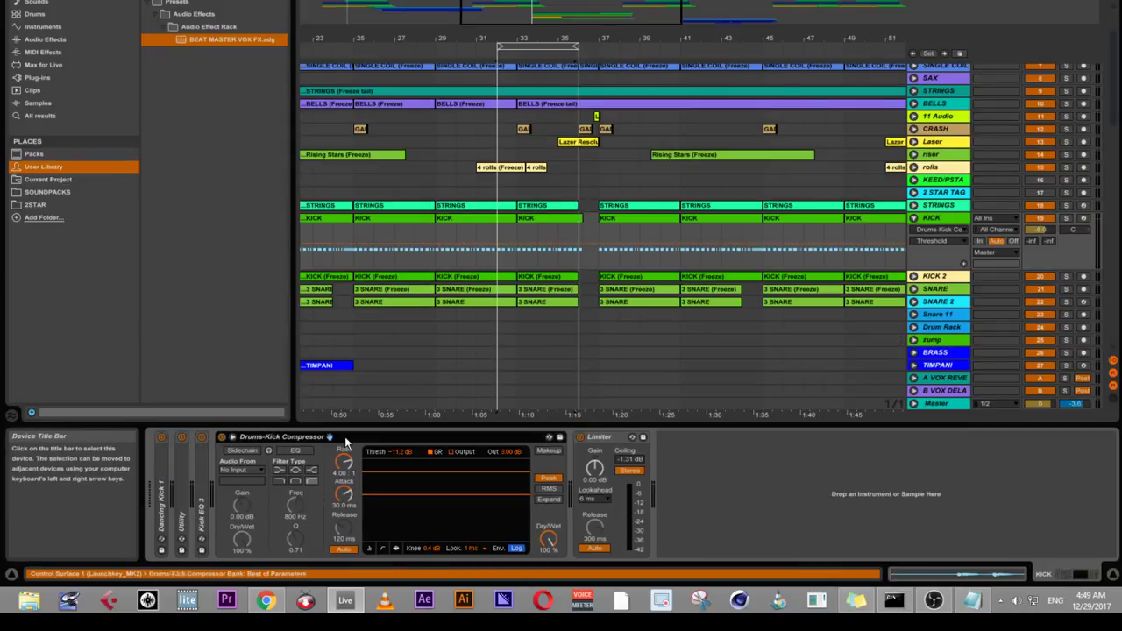
double_click(342, 436)
click(280, 437)
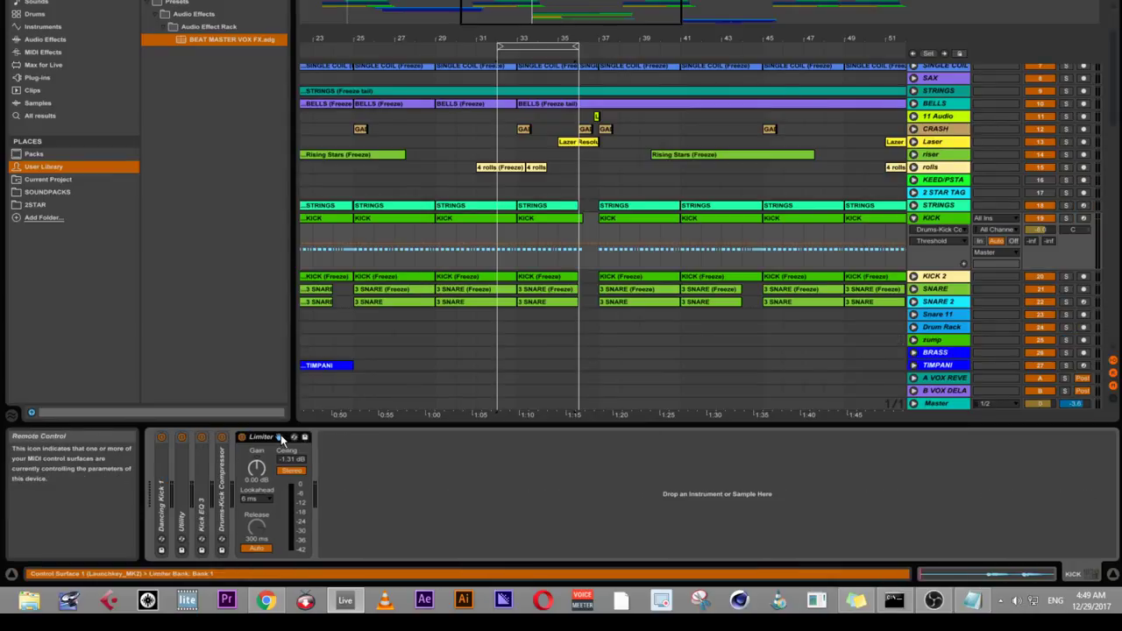
- Fold the Limiter and remove the Drums-Kick Compressor from the KICK device chain
double_click(280, 437)
click(225, 485)
right_click(225, 484)
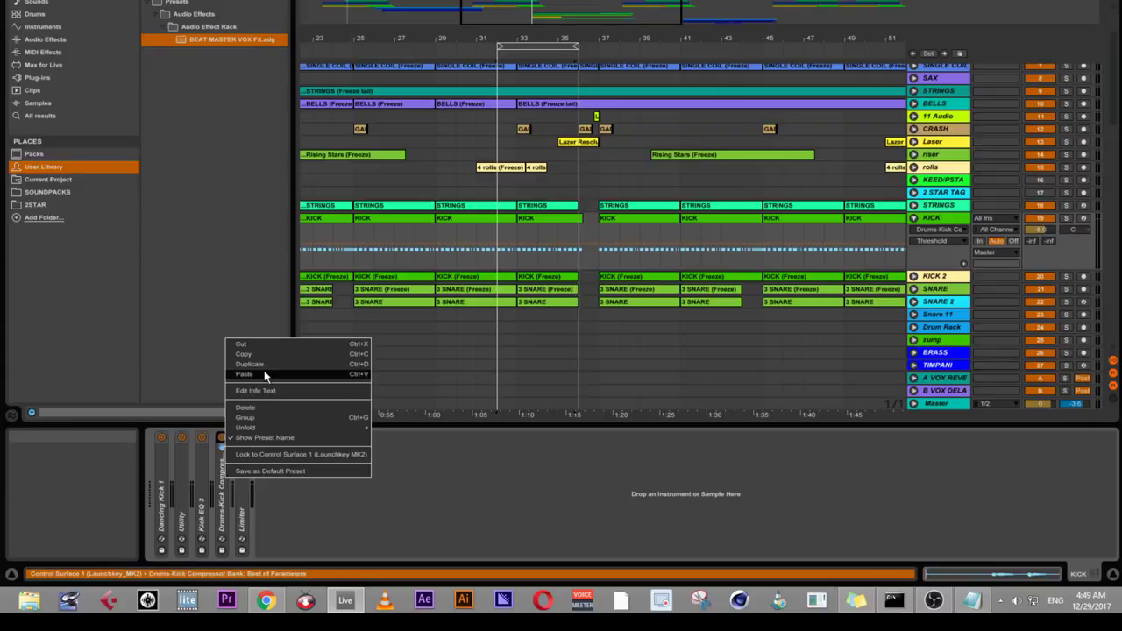
click(255, 346)
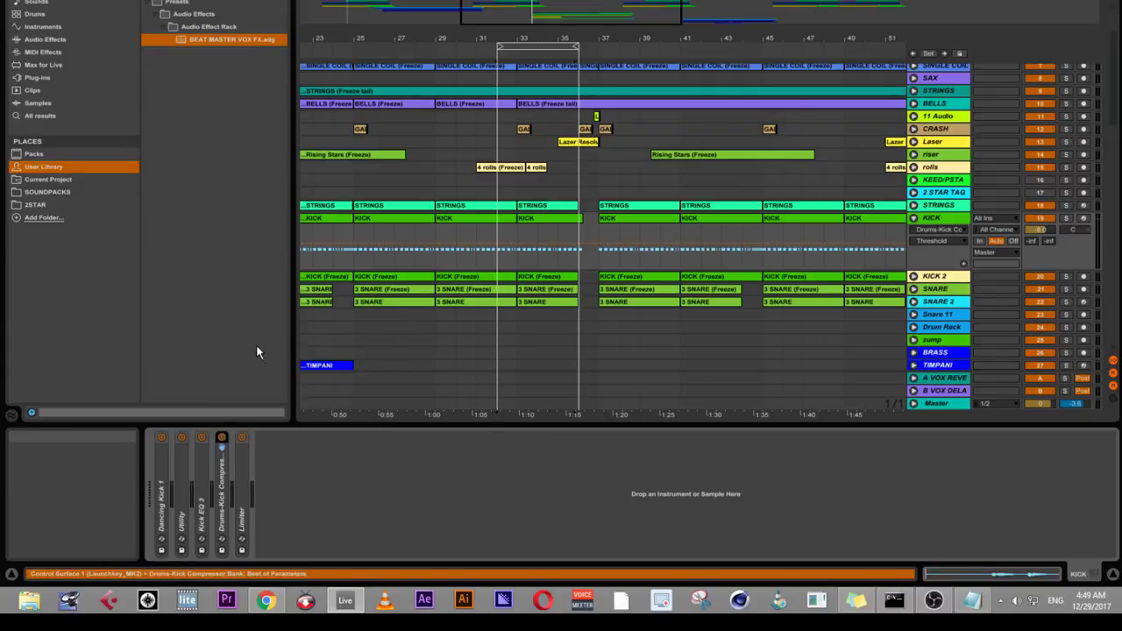
key(Delete)
- Try to freeze the KICK track, then paste the Drums-Kick Compressor back after the Limiter in its chain
scroll(932, 127, up, 1)
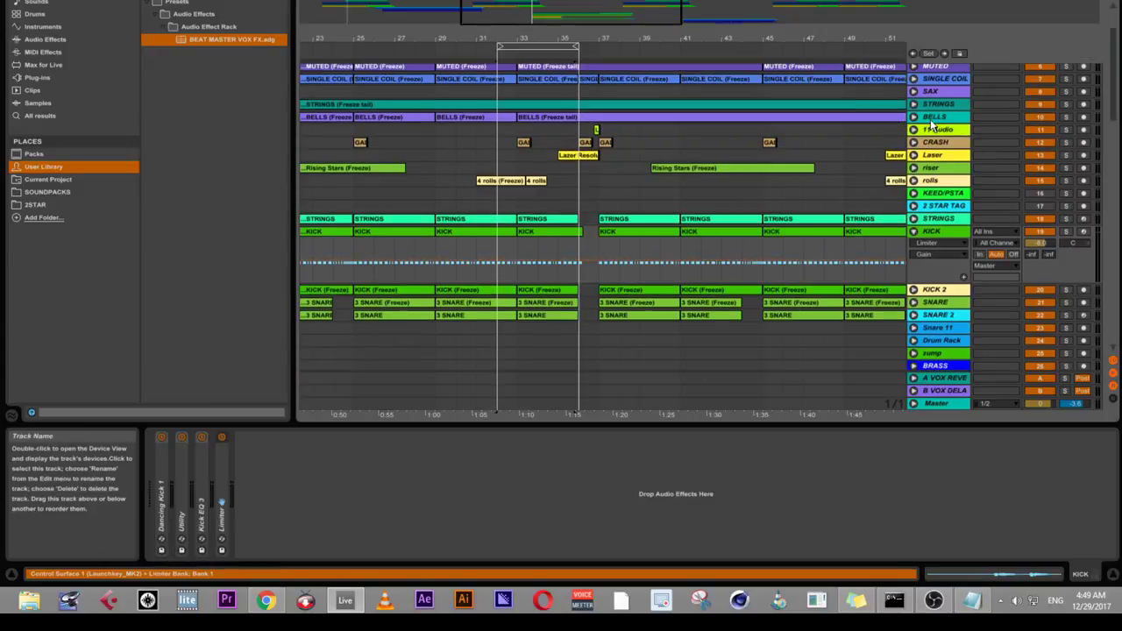
right_click(944, 233)
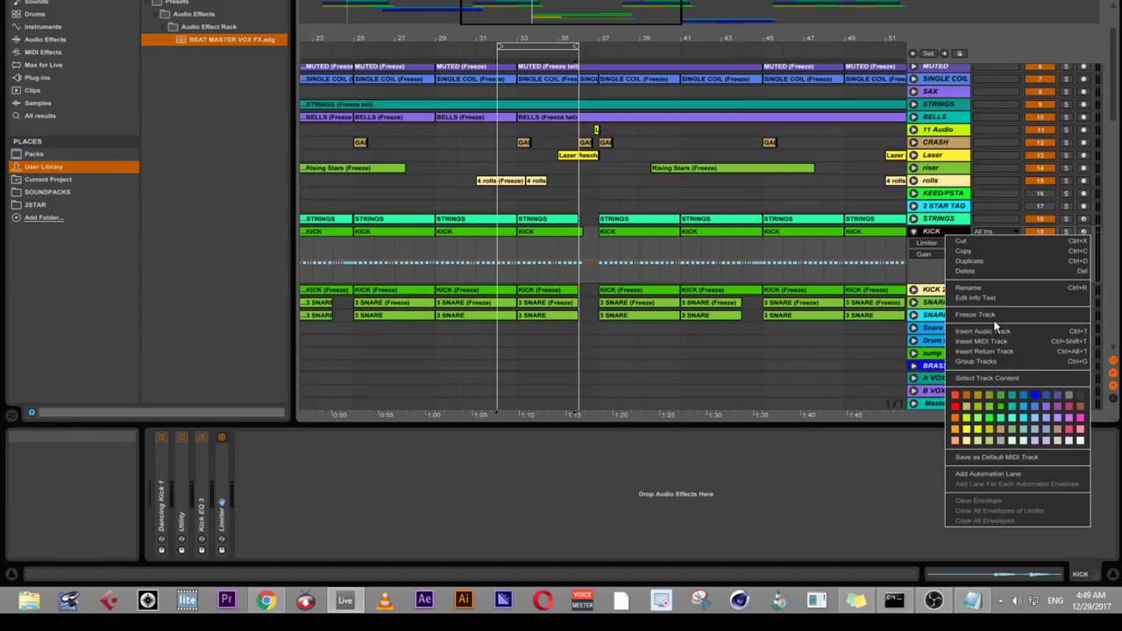
click(995, 316)
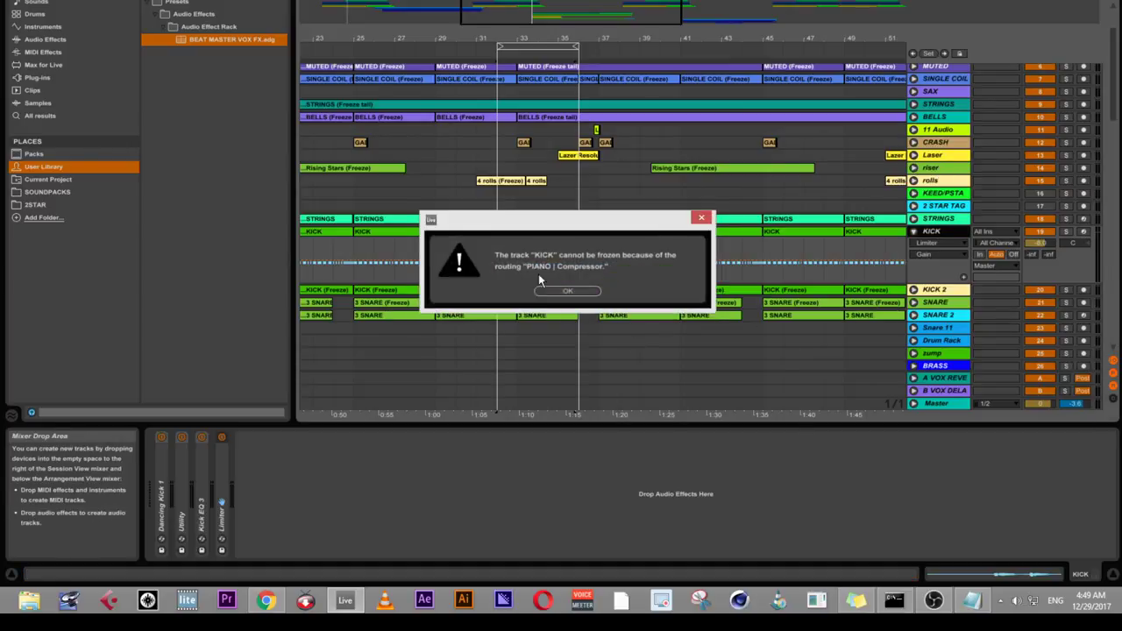
click(702, 219)
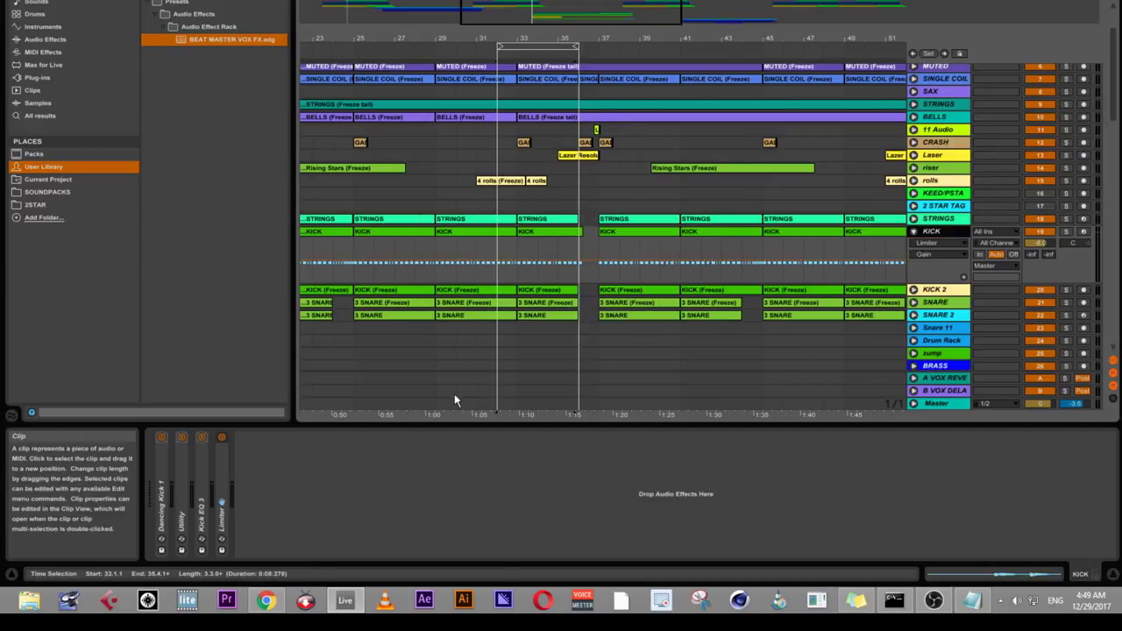
right_click(300, 500)
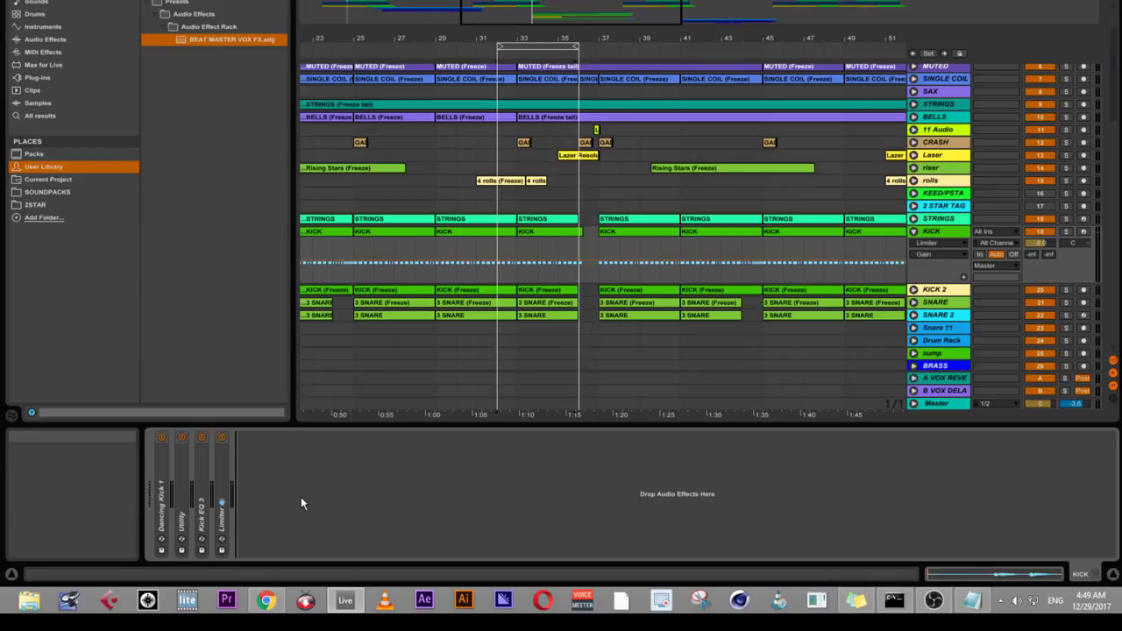
key(ctrl+v)
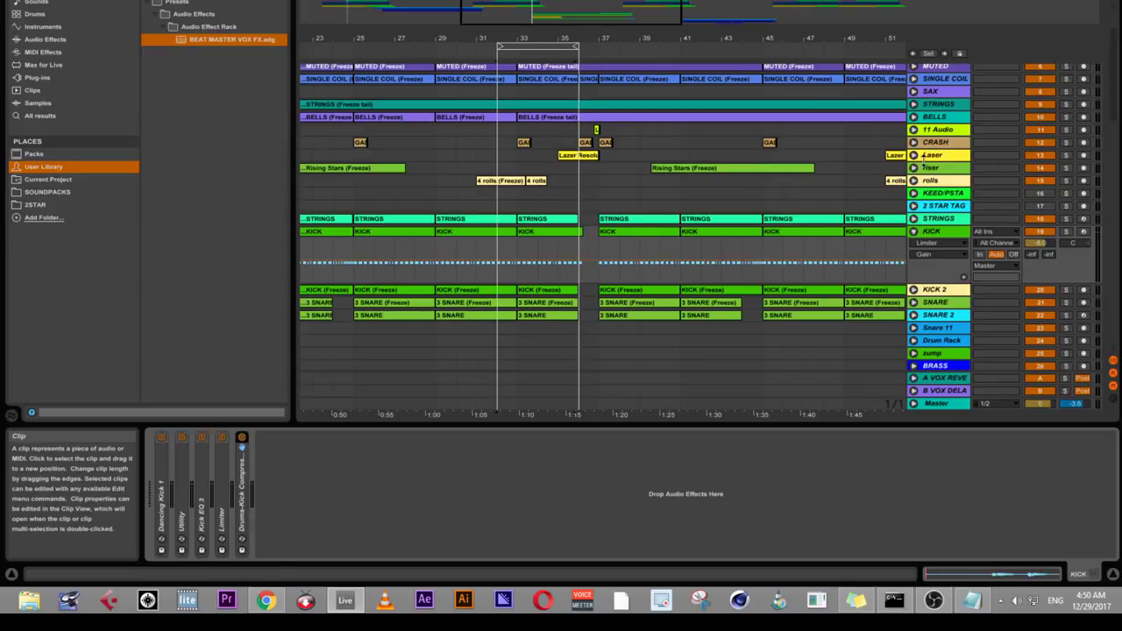
- Unfold the PIANO track, expand its Compressor and set the sidechain's Audio From to No Input
scroll(870, 194, up, 2)
scroll(944, 126, up, 3)
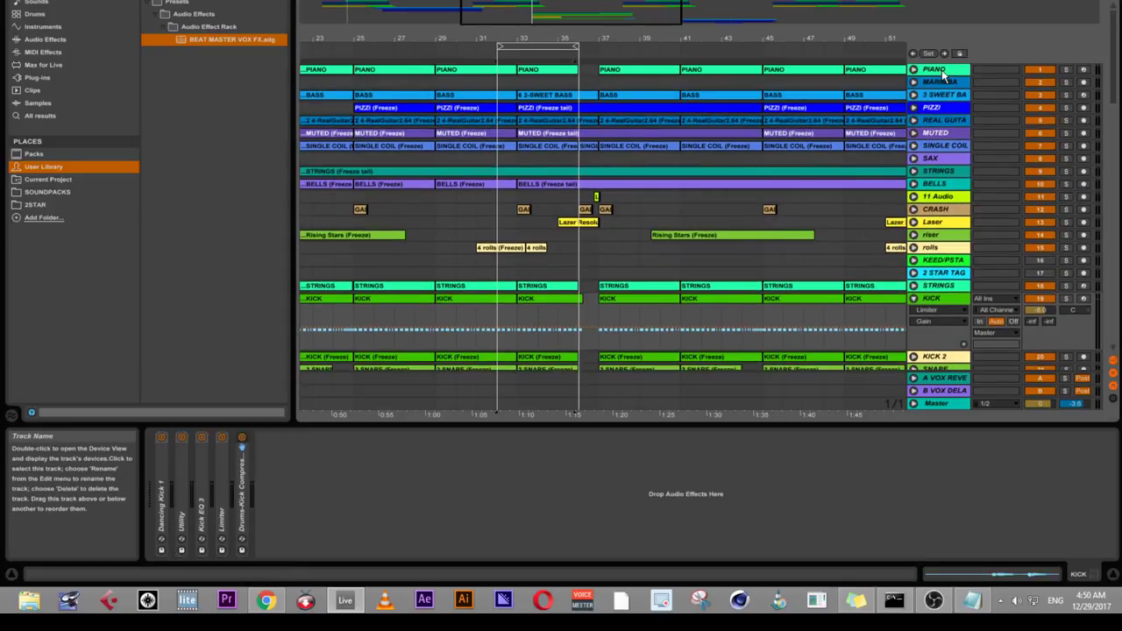
click(940, 71)
click(913, 70)
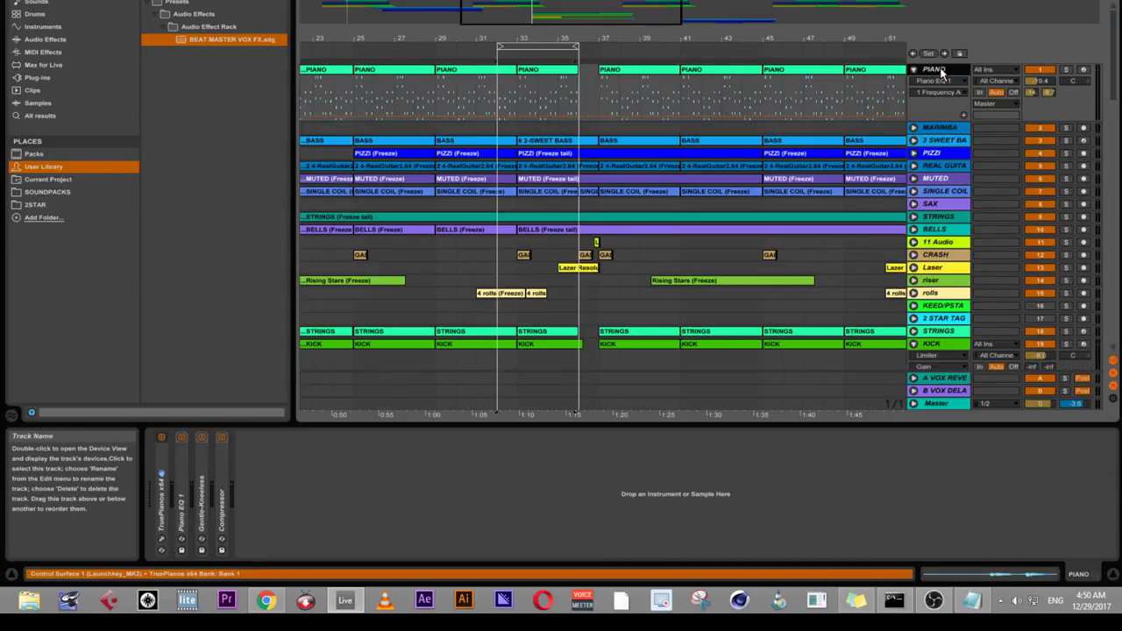
double_click(224, 485)
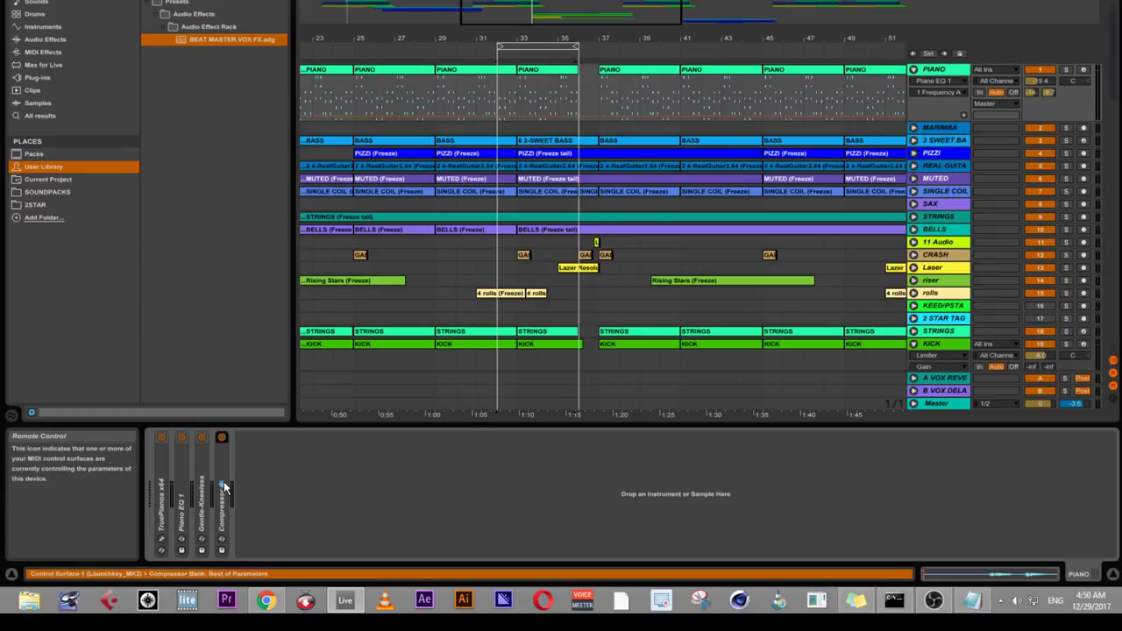
click(237, 470)
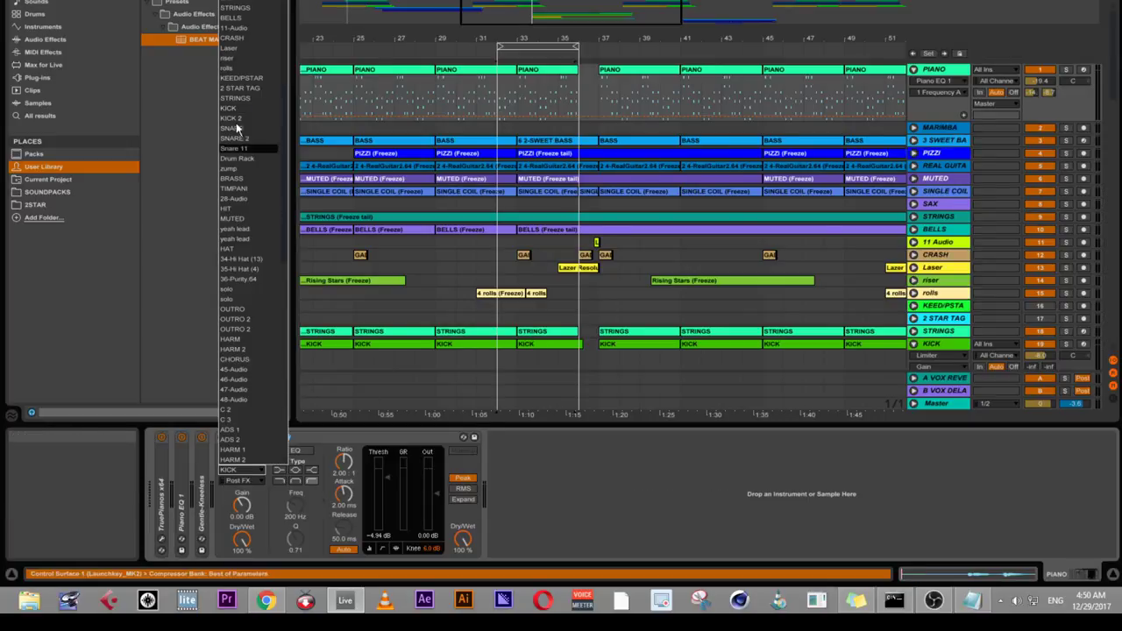
scroll(249, 447, down, 7)
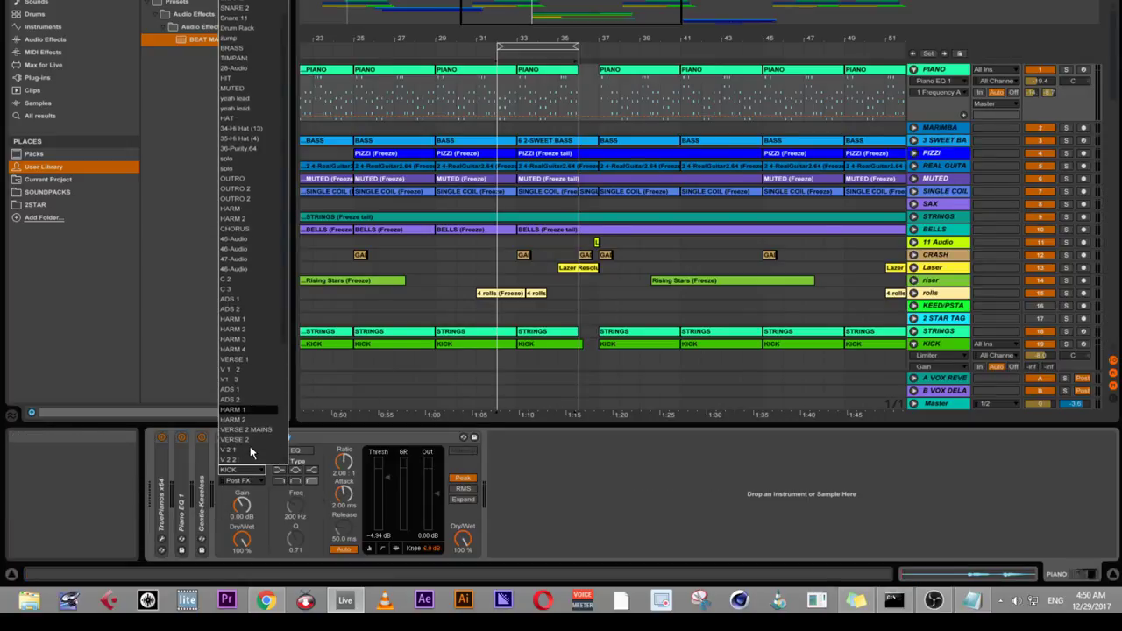
scroll(250, 446, down, 4)
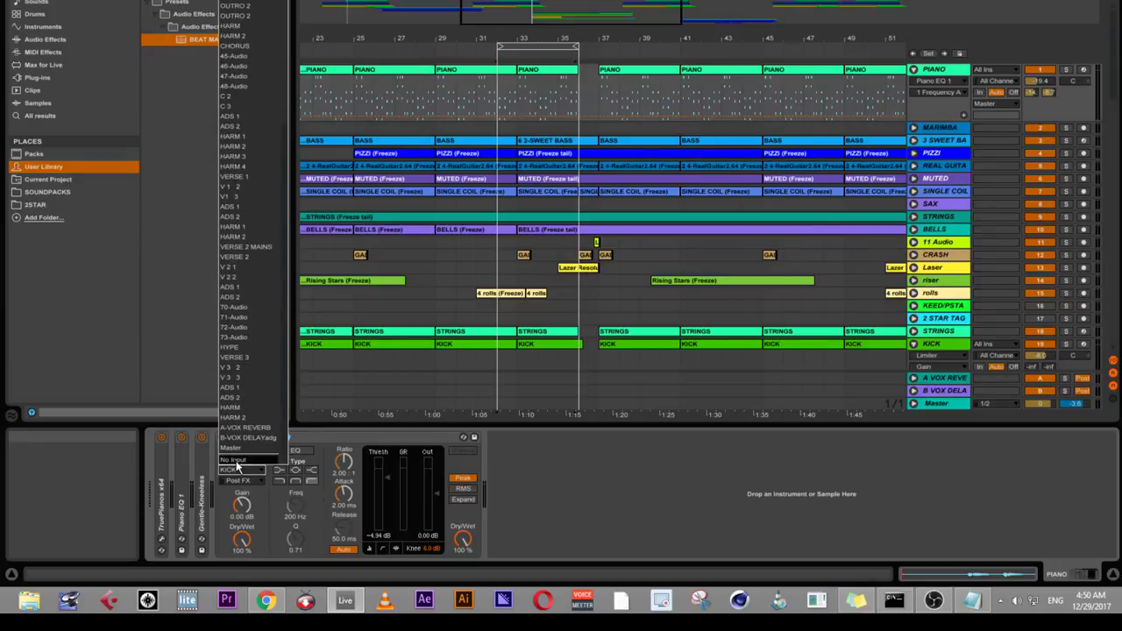
click(235, 464)
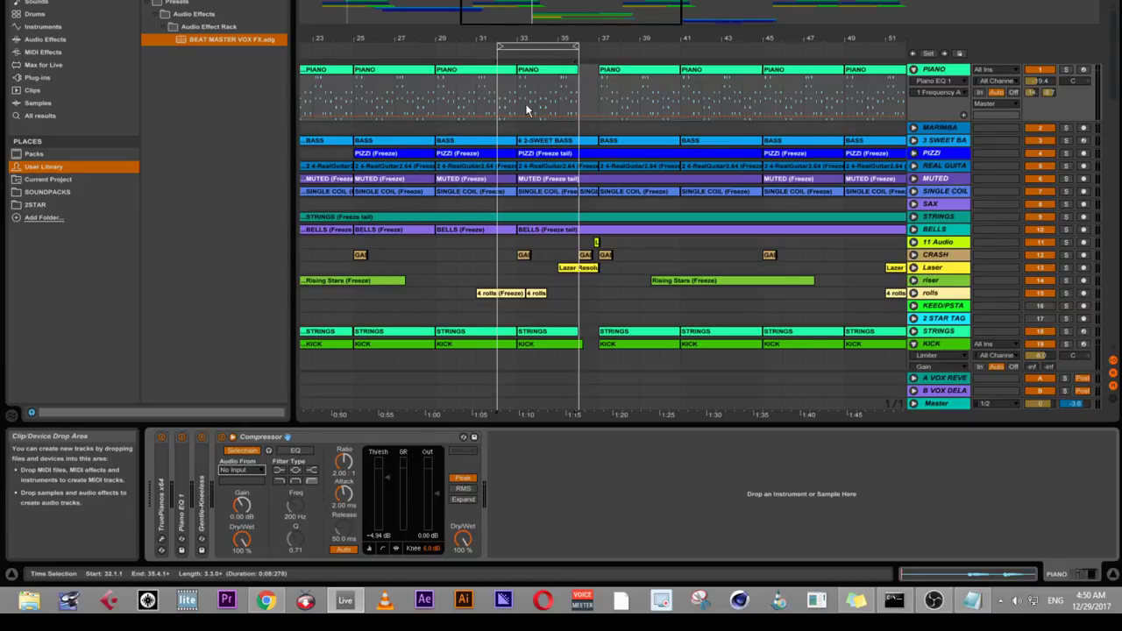
scroll(509, 307, down, 2)
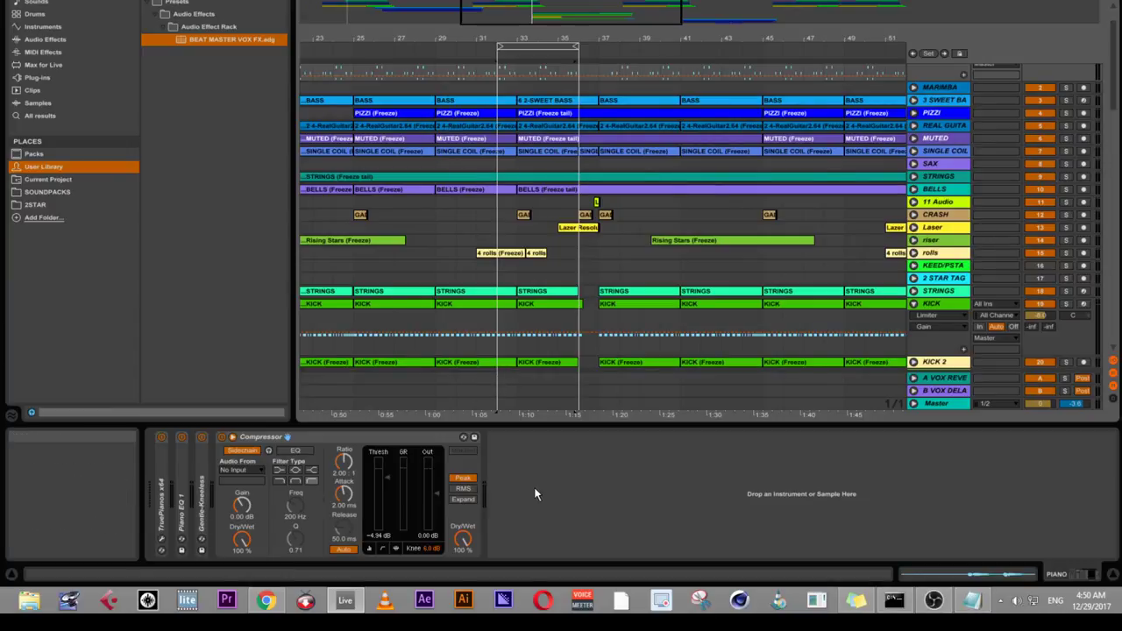
scroll(868, 193, down, 5)
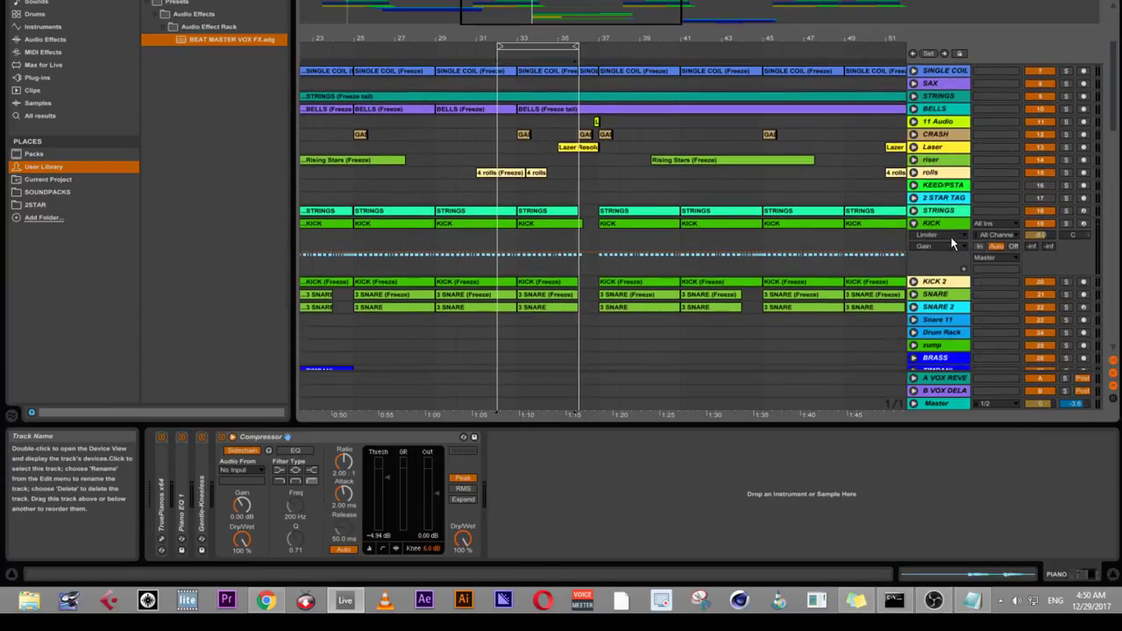
click(950, 226)
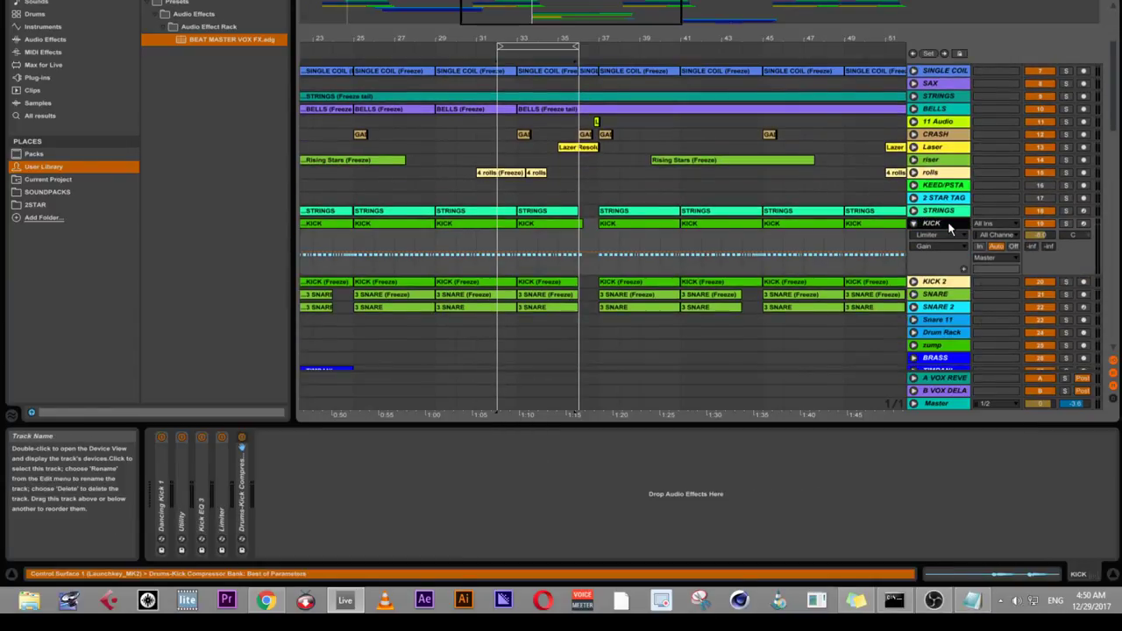
scroll(950, 227, up, 6)
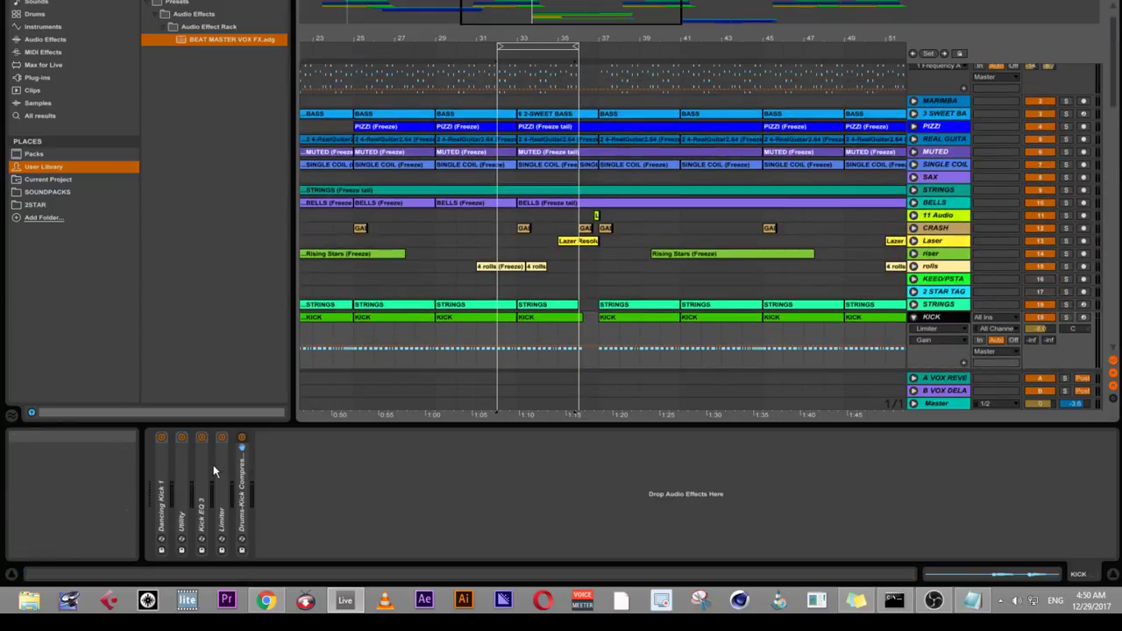
click(242, 485)
right_click(242, 484)
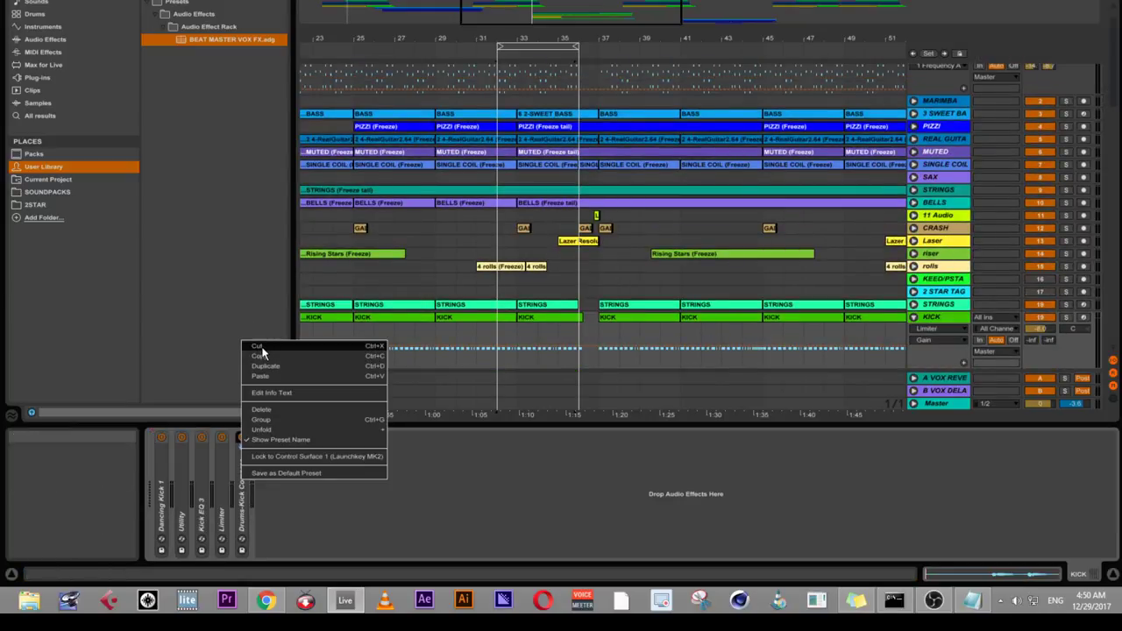
click(598, 538)
- Unfold the 3-SWEET BASS track and expand the Drums-Kick Compressor in the KICK chain to check its sidechain source
scroll(833, 403, up, 1)
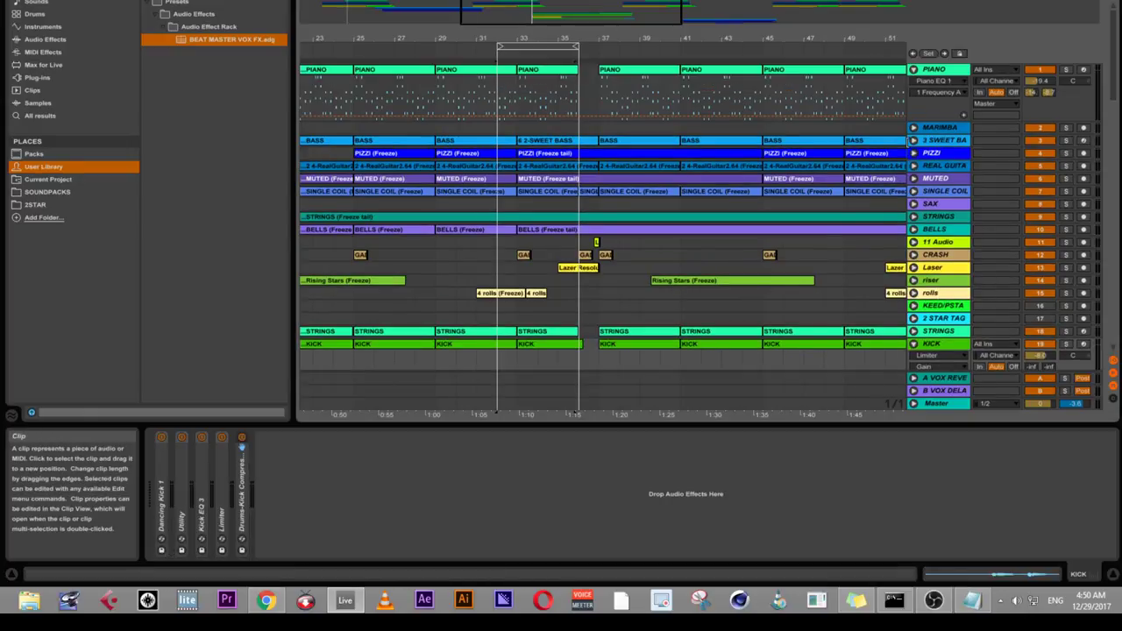
click(912, 142)
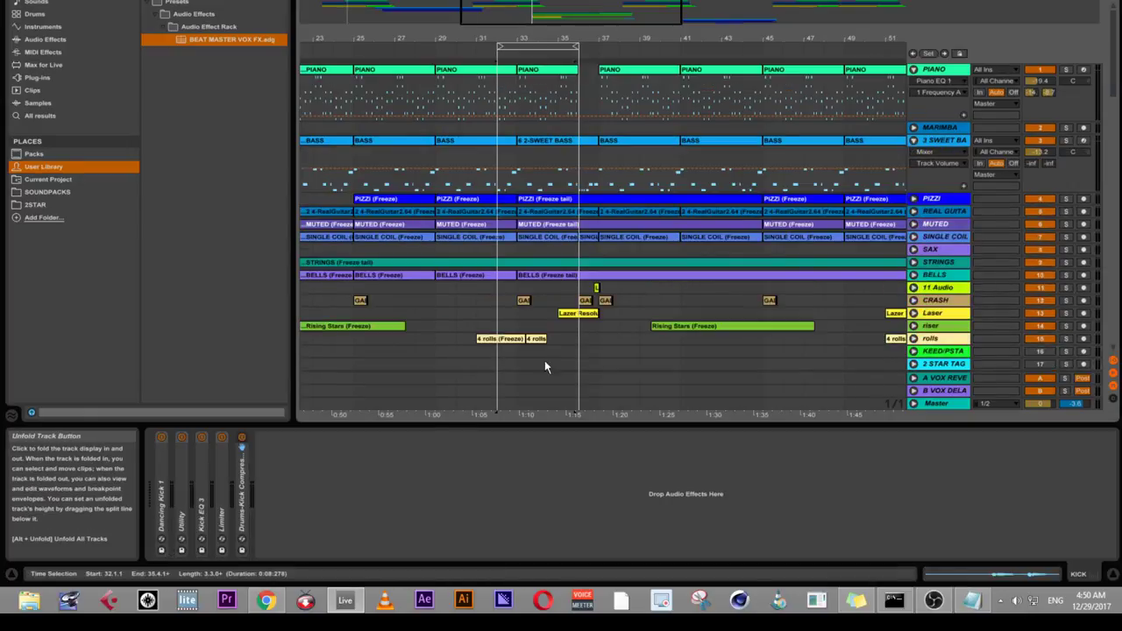
double_click(243, 511)
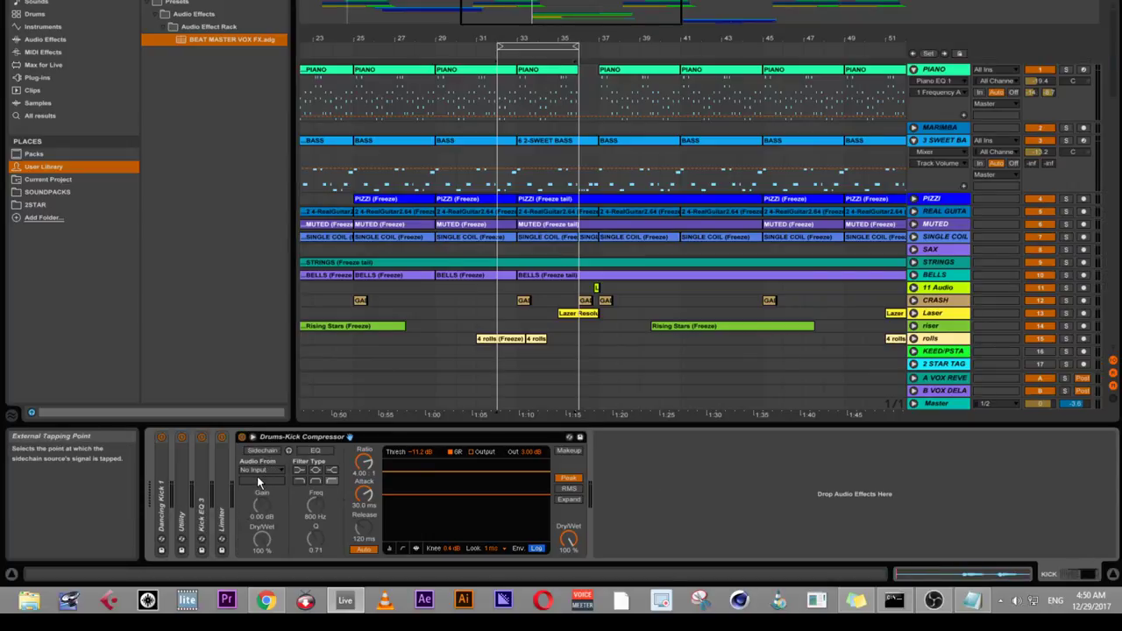
- Show the 3-SWEET BASS device chain, expand its last Compressor and choose KICK as the sidechain's audio source
click(939, 142)
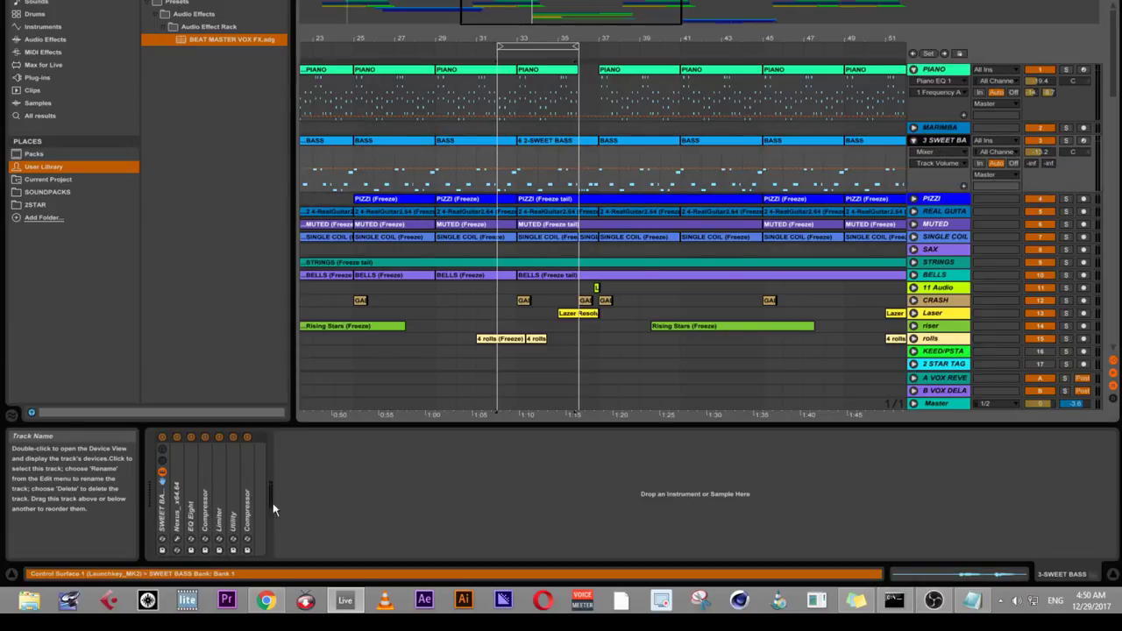
double_click(246, 504)
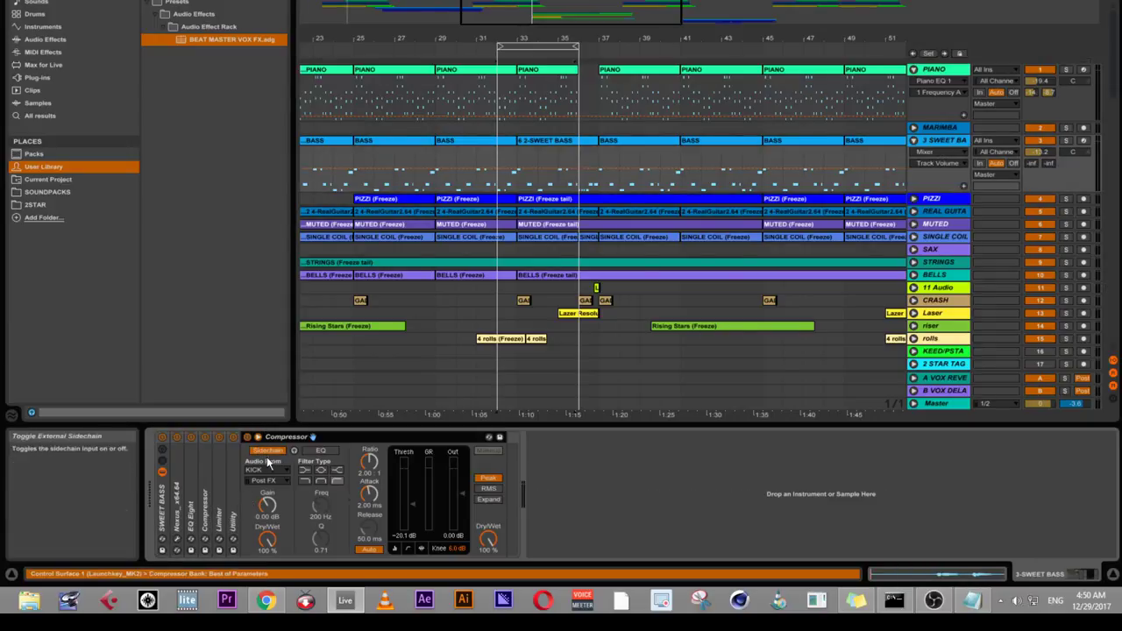
click(262, 469)
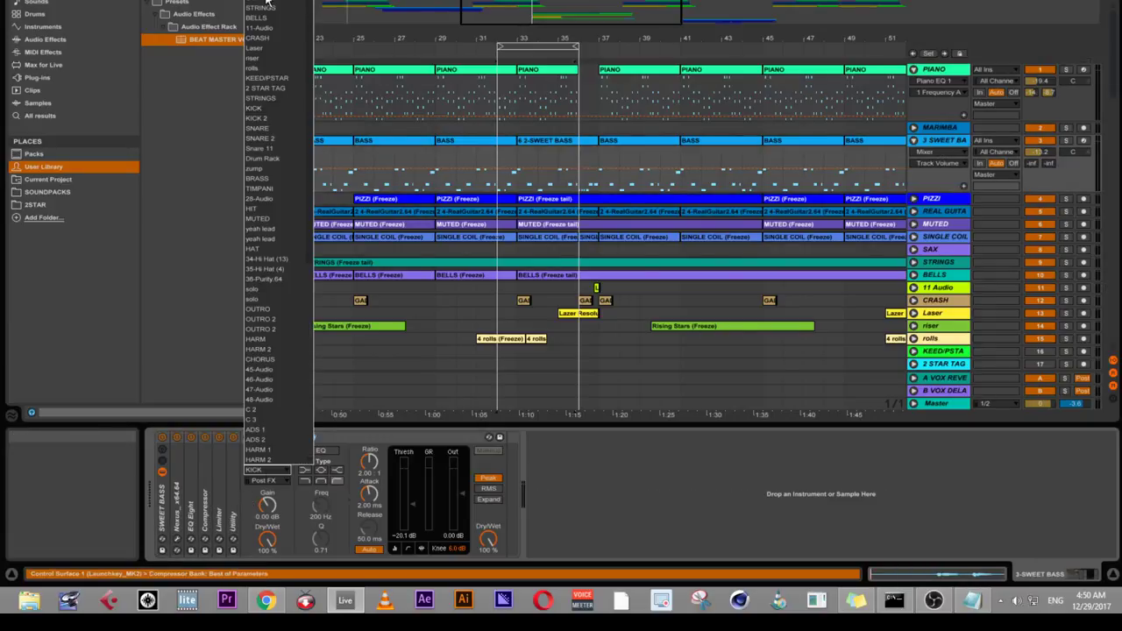
click(264, 105)
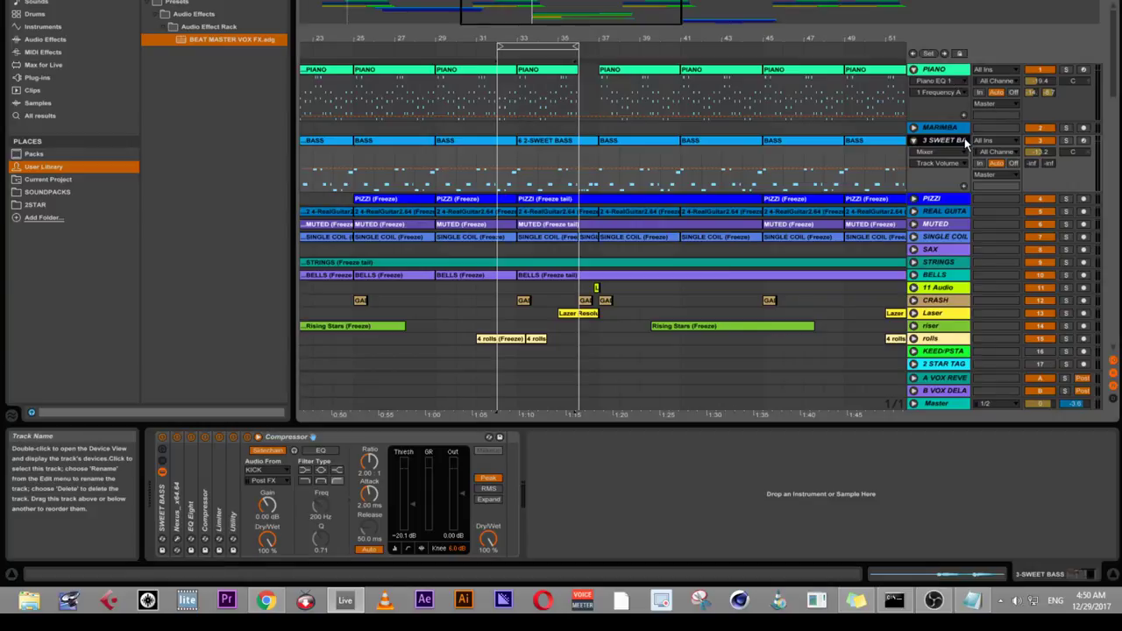
- Cut the Drums-Kick Compressor from the end of the KICK track's device chain
scroll(942, 178, down, 2)
scroll(942, 177, down, 6)
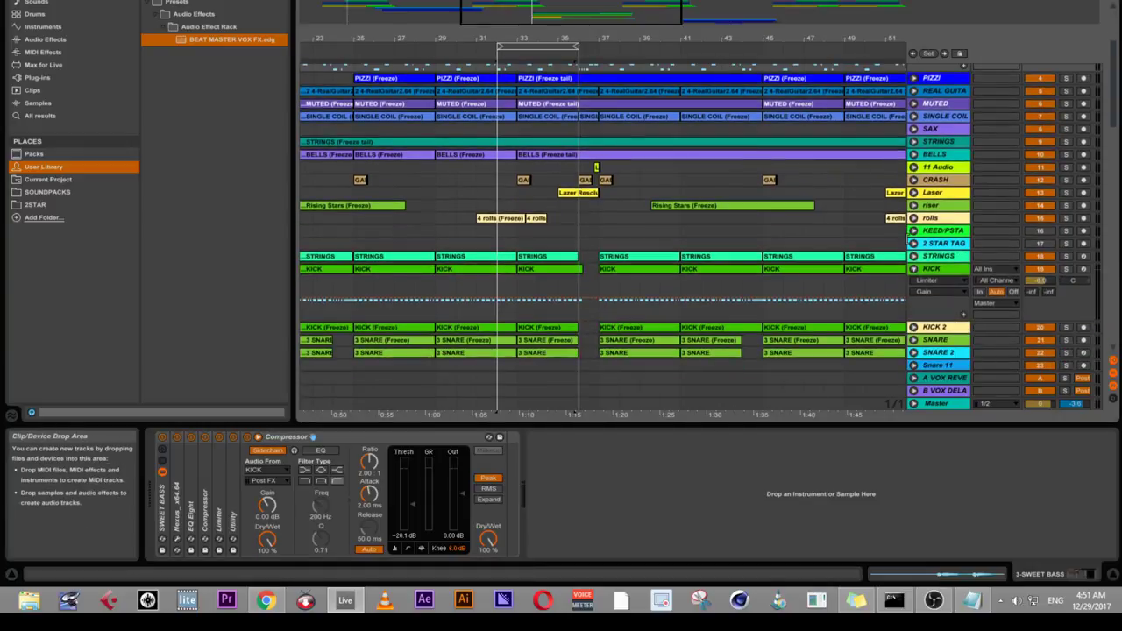
click(946, 208)
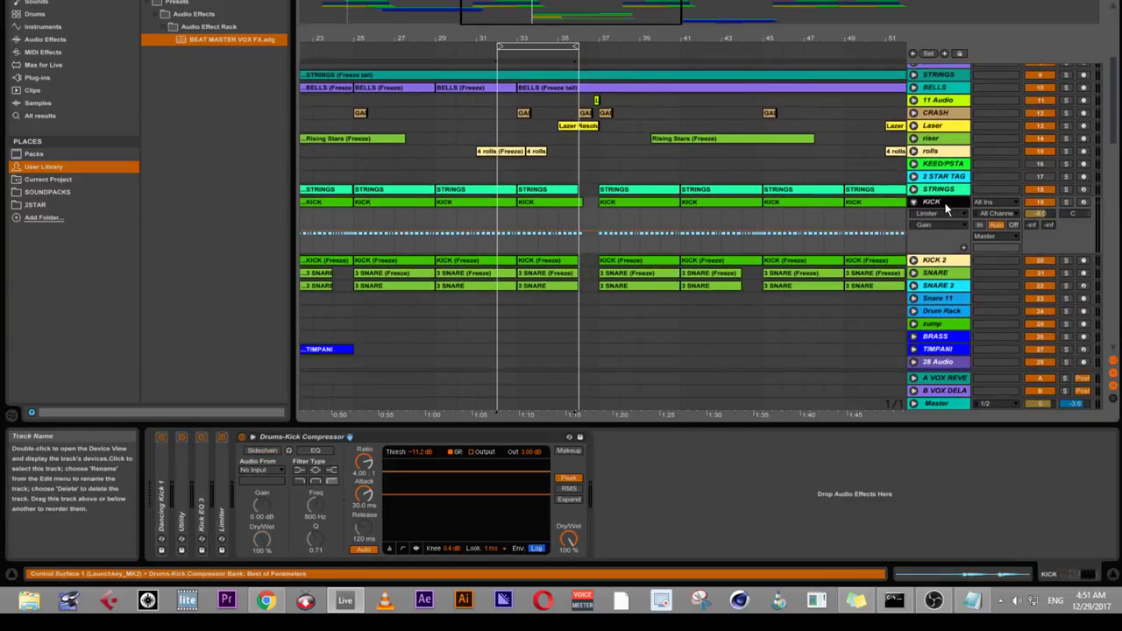
right_click(398, 437)
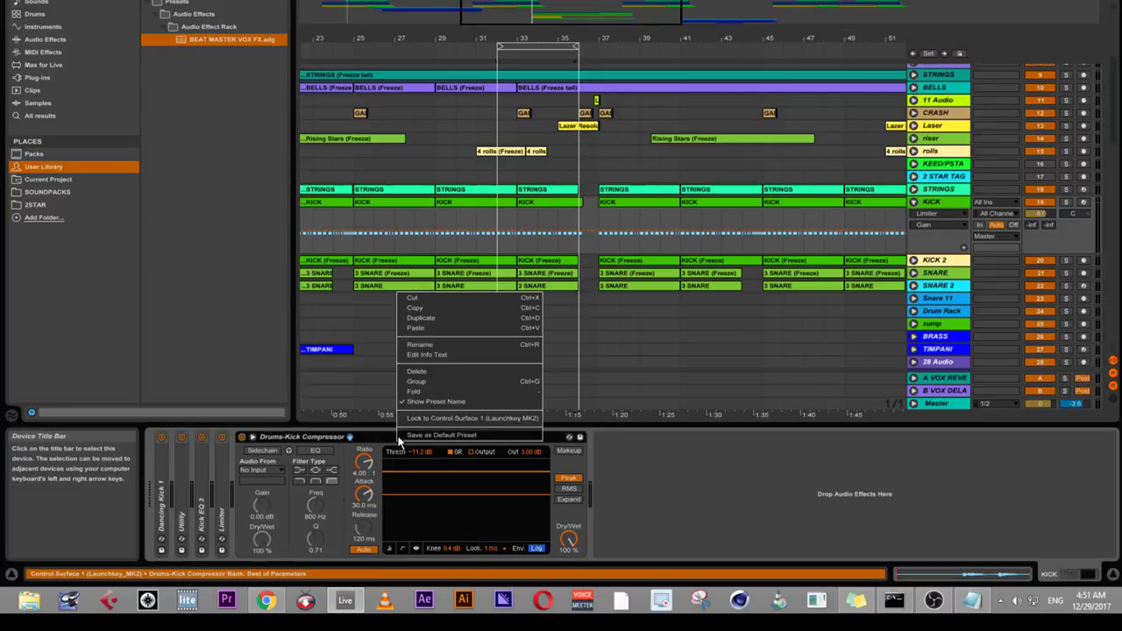
click(432, 307)
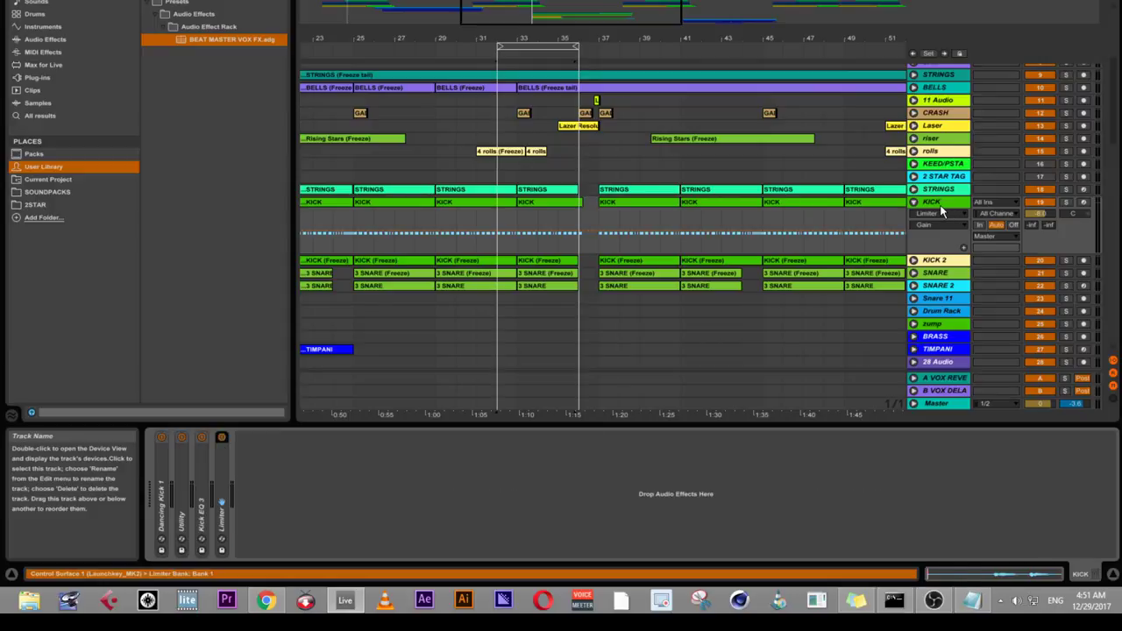
- Try to freeze the KICK track with the Drums-Kick Compressor removed and dismiss the alert
right_click(945, 207)
click(973, 286)
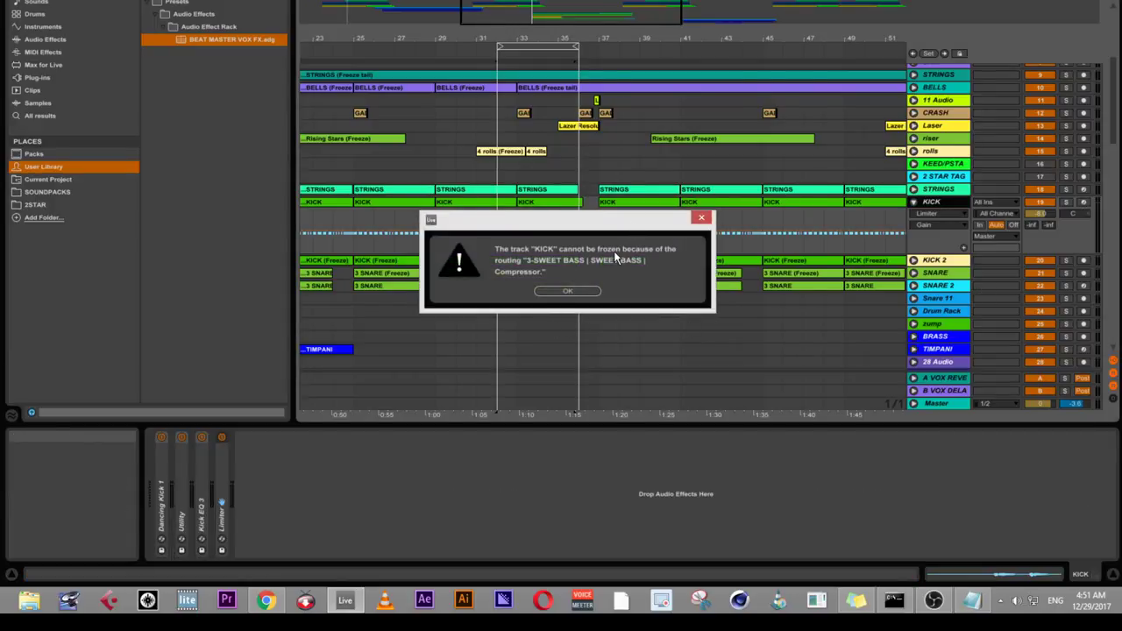
click(702, 218)
- Set the sidechain audio source of the last Compressor on the 3-SWEET BASS track to No Input
scroll(944, 103, up, 3)
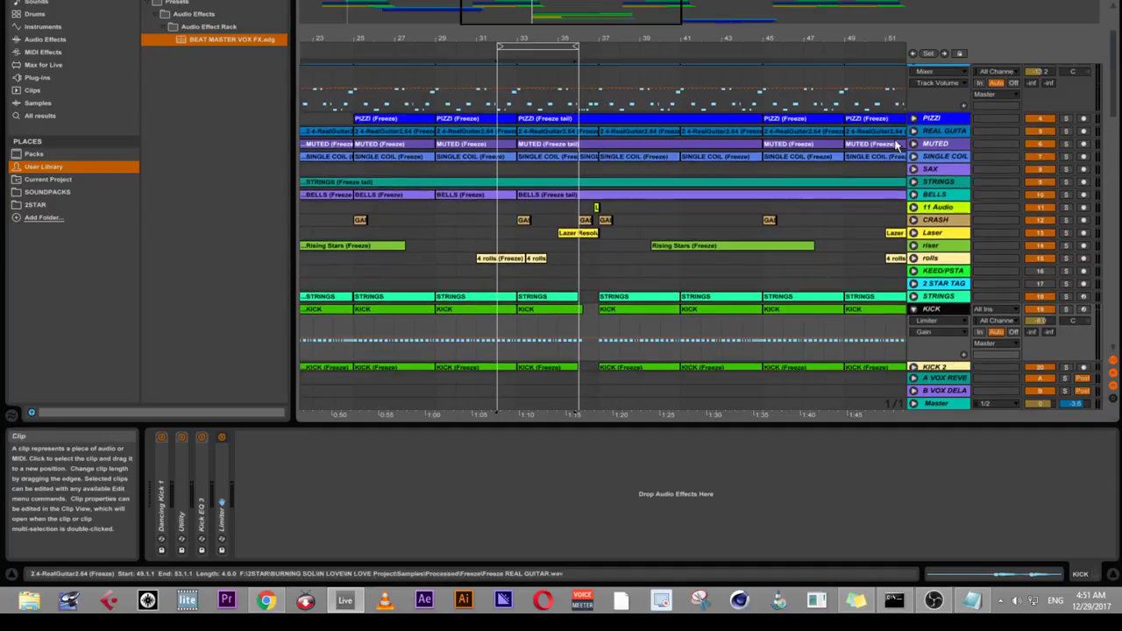
click(943, 84)
click(860, 97)
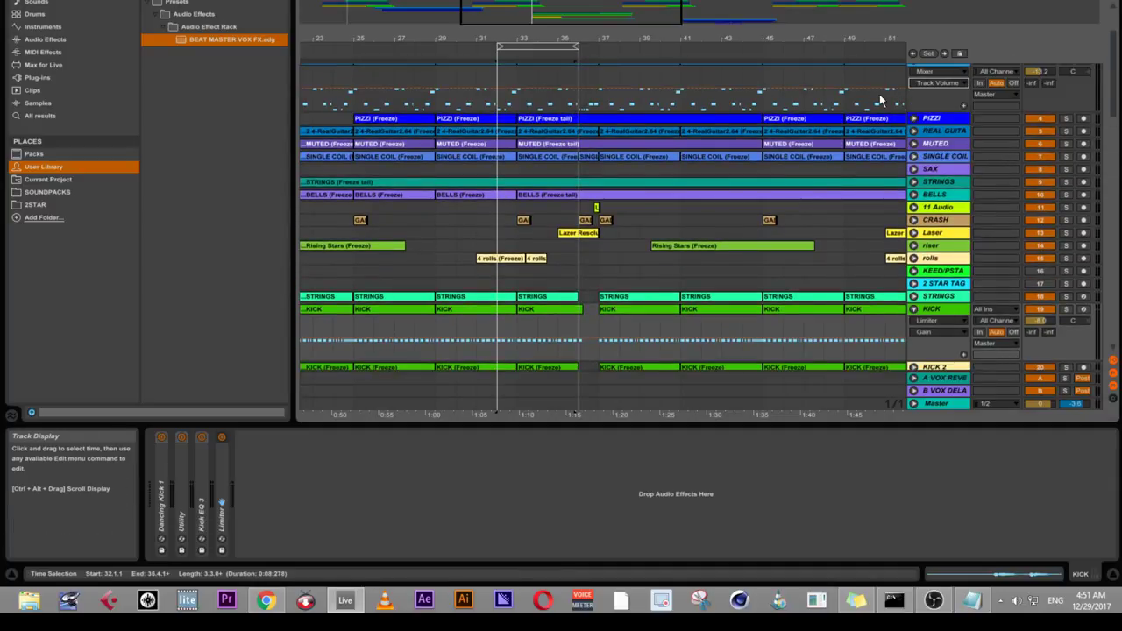
scroll(880, 101, up, 2)
click(927, 142)
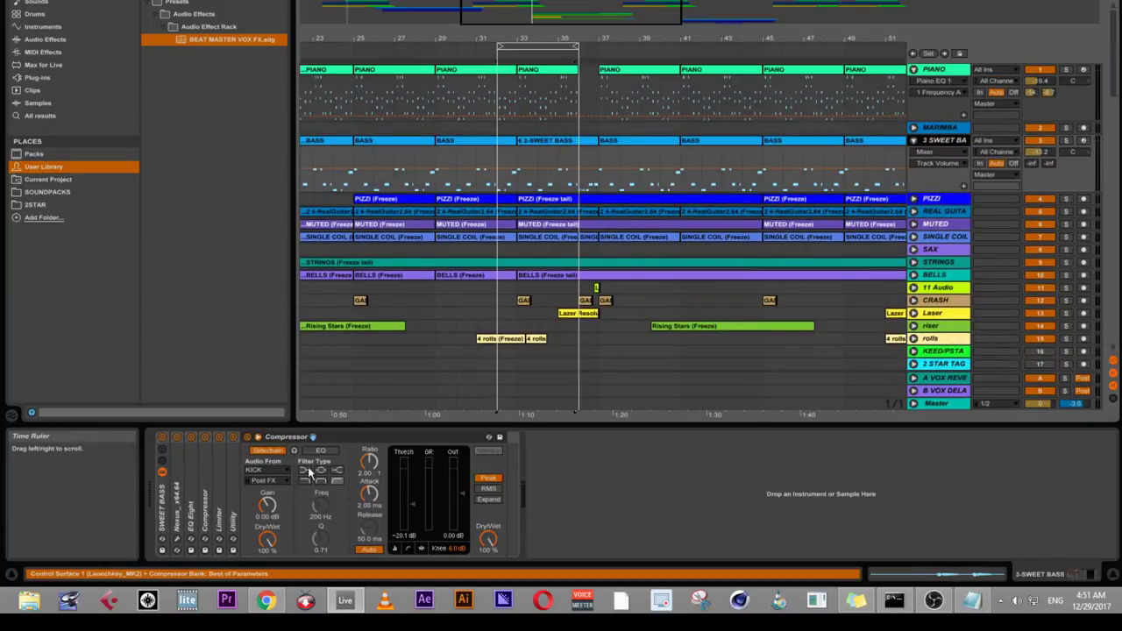
click(270, 470)
scroll(279, 442, down, 10)
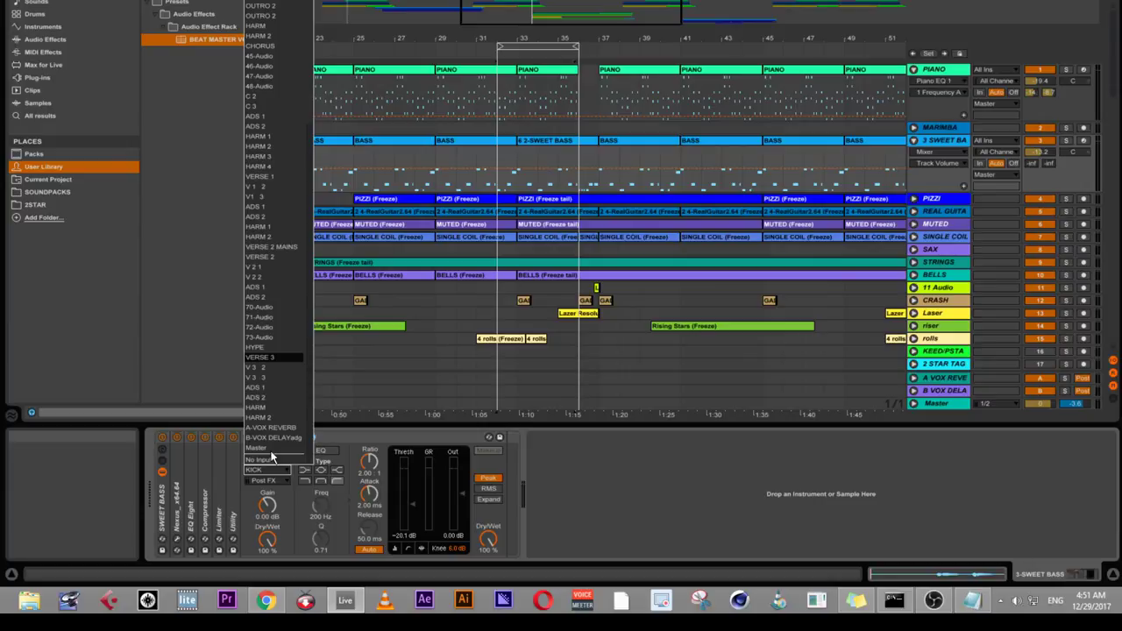
click(272, 466)
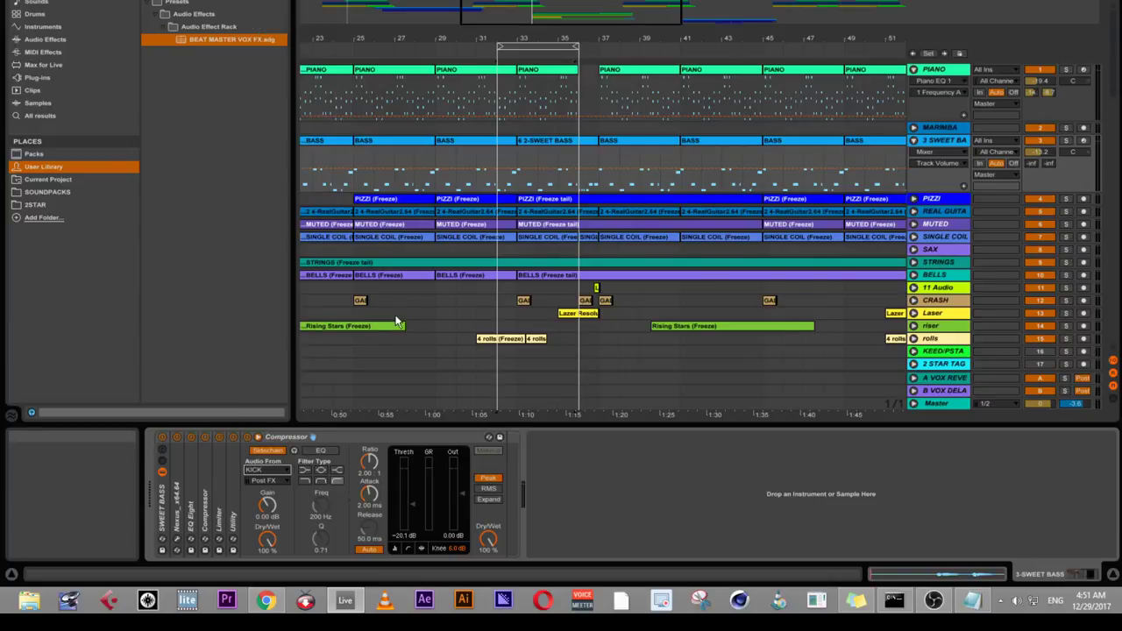
- Try to freeze the KICK track with the 3-SWEET BASS sidechain source cleared and dismiss the alert
click(941, 129)
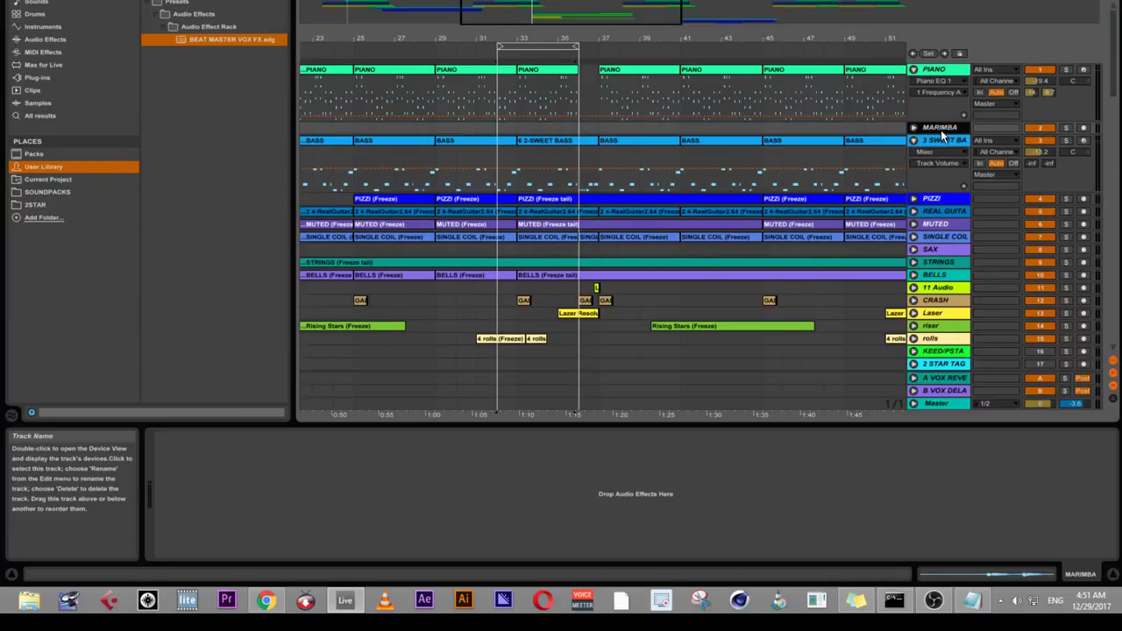
click(939, 140)
right_click(932, 140)
click(928, 142)
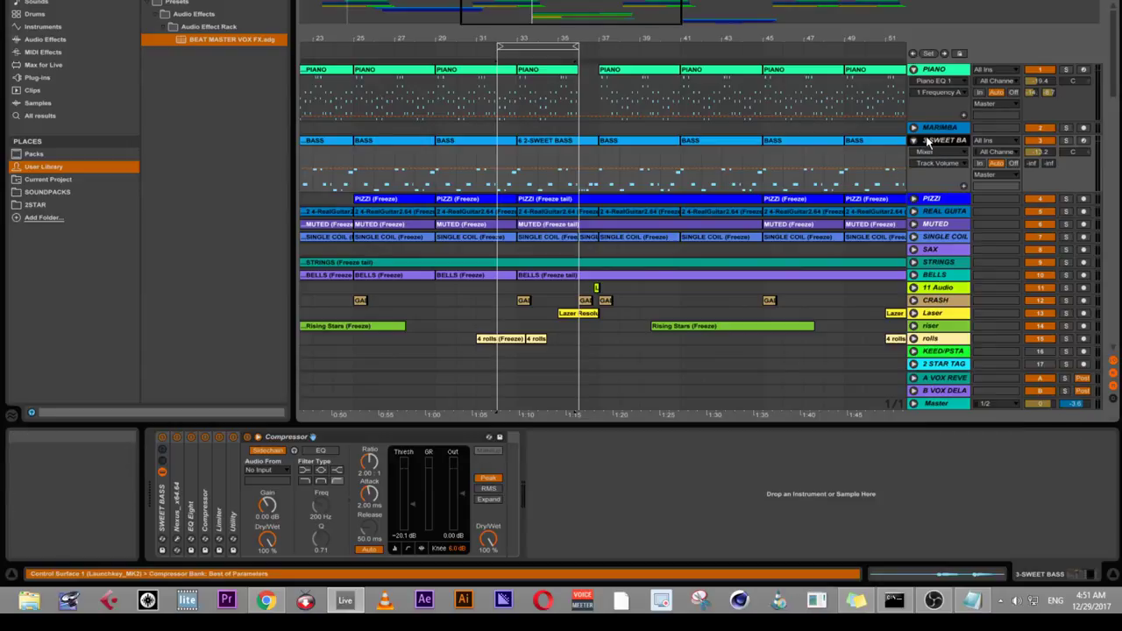
scroll(927, 142, down, 3)
click(933, 318)
right_click(933, 318)
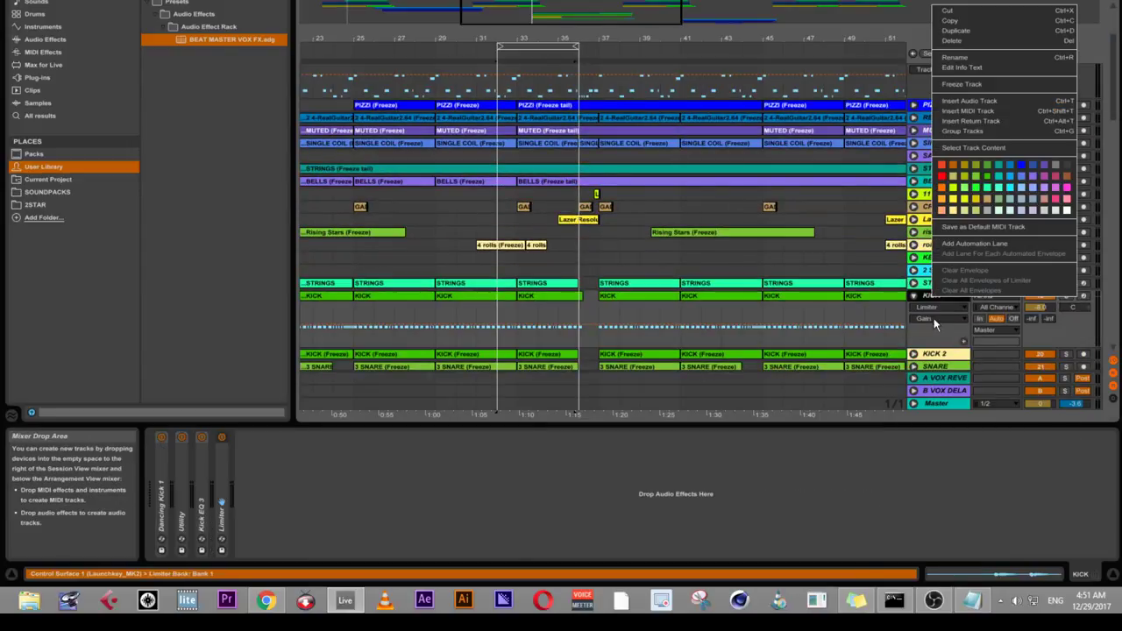
click(971, 85)
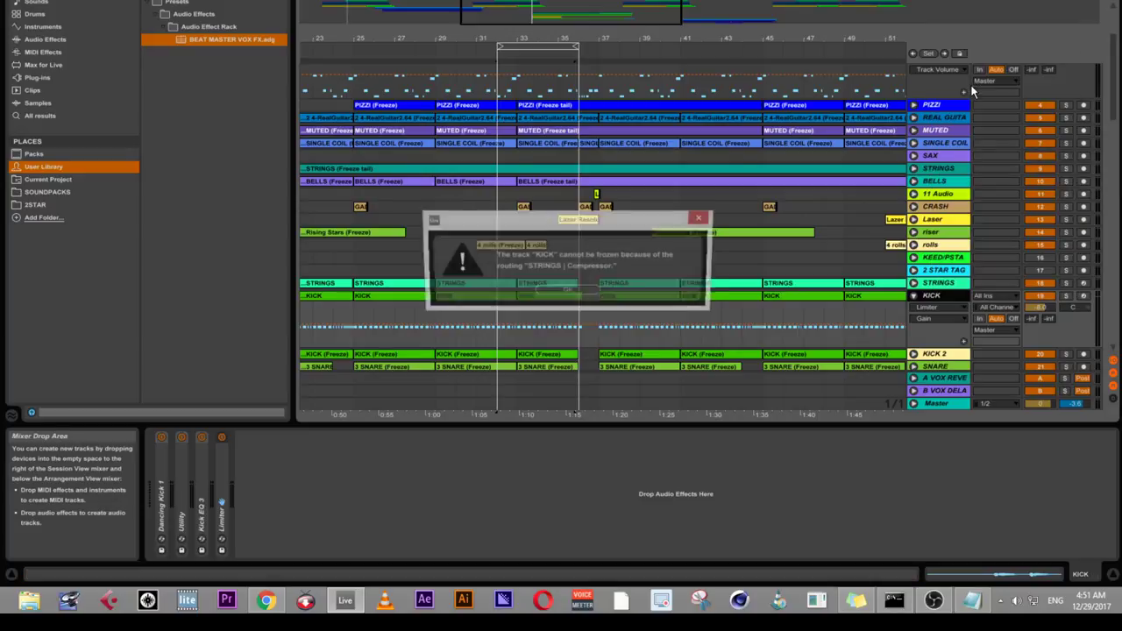
click(701, 224)
- Set the Compressor's sidechain audio source to No Input on the STRINGS track directly above KICK
scroll(808, 243, down, 7)
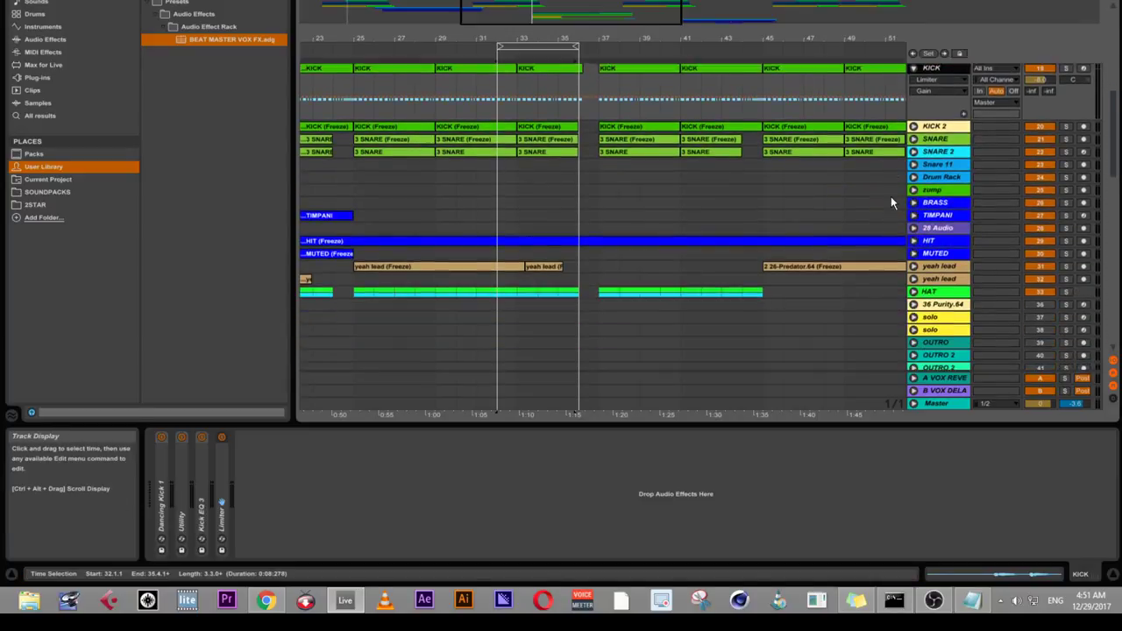
scroll(890, 201, down, 3)
scroll(931, 185, up, 10)
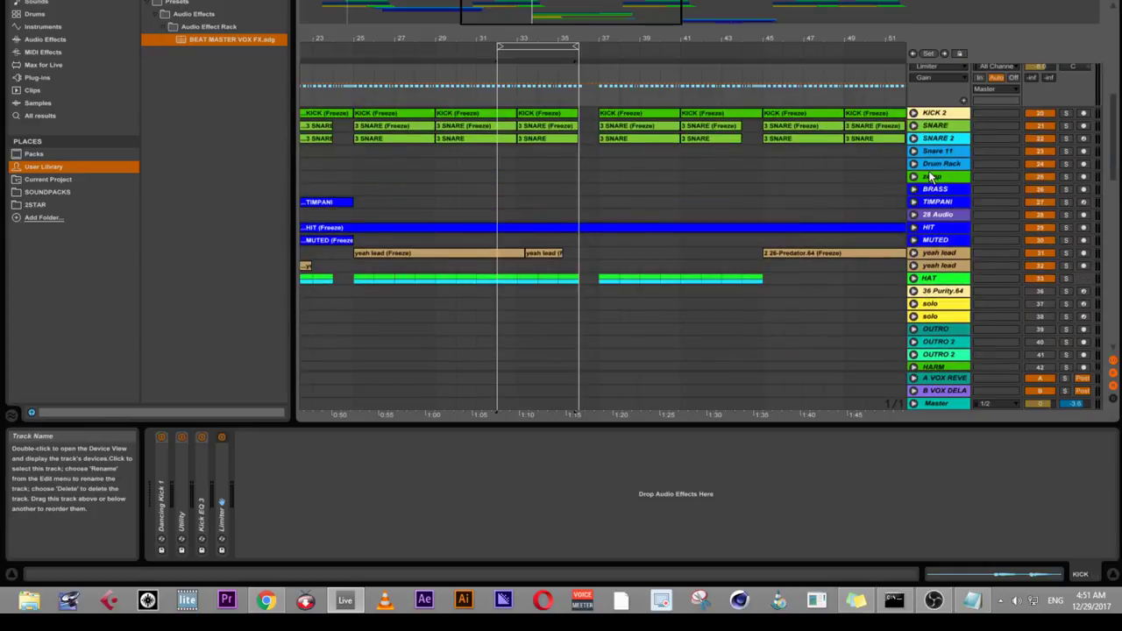
scroll(942, 186, down, 2)
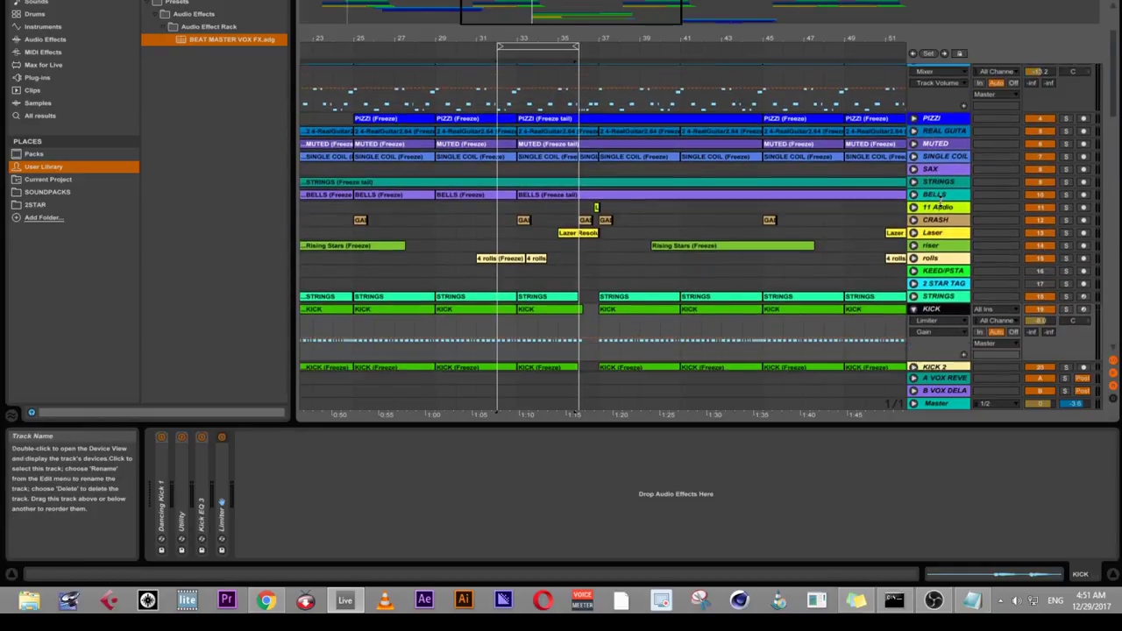
click(938, 170)
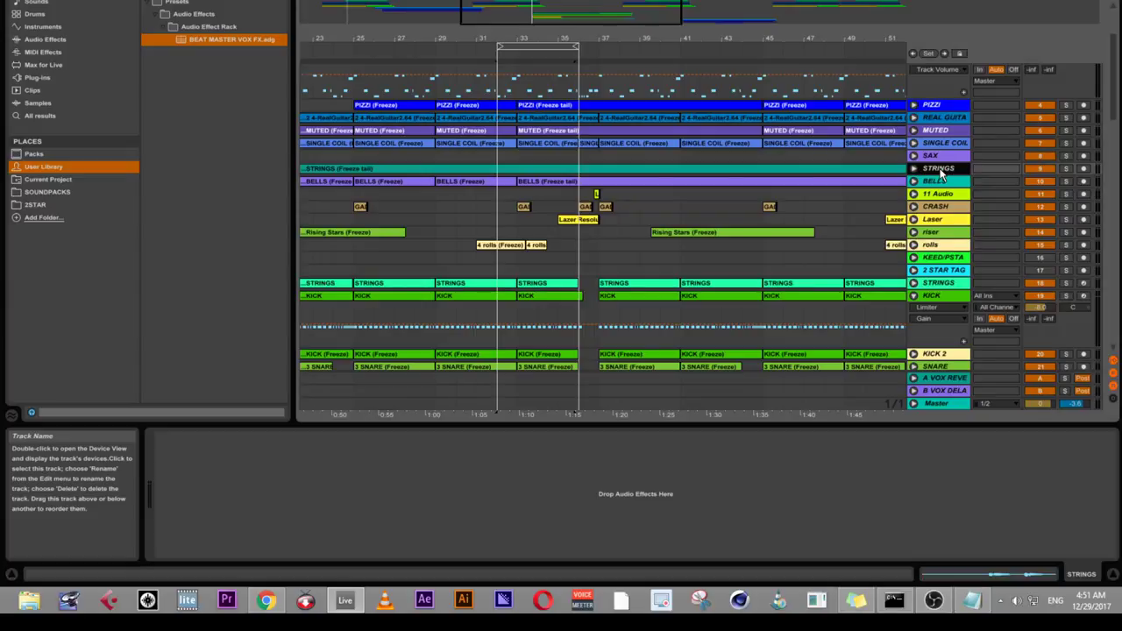
click(943, 282)
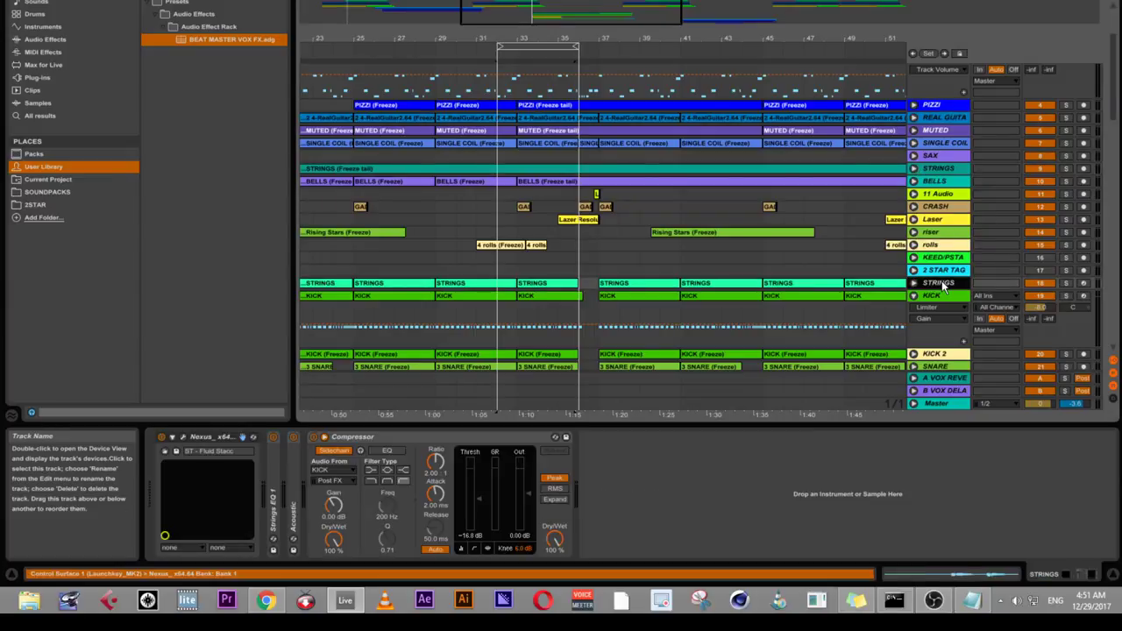
click(338, 470)
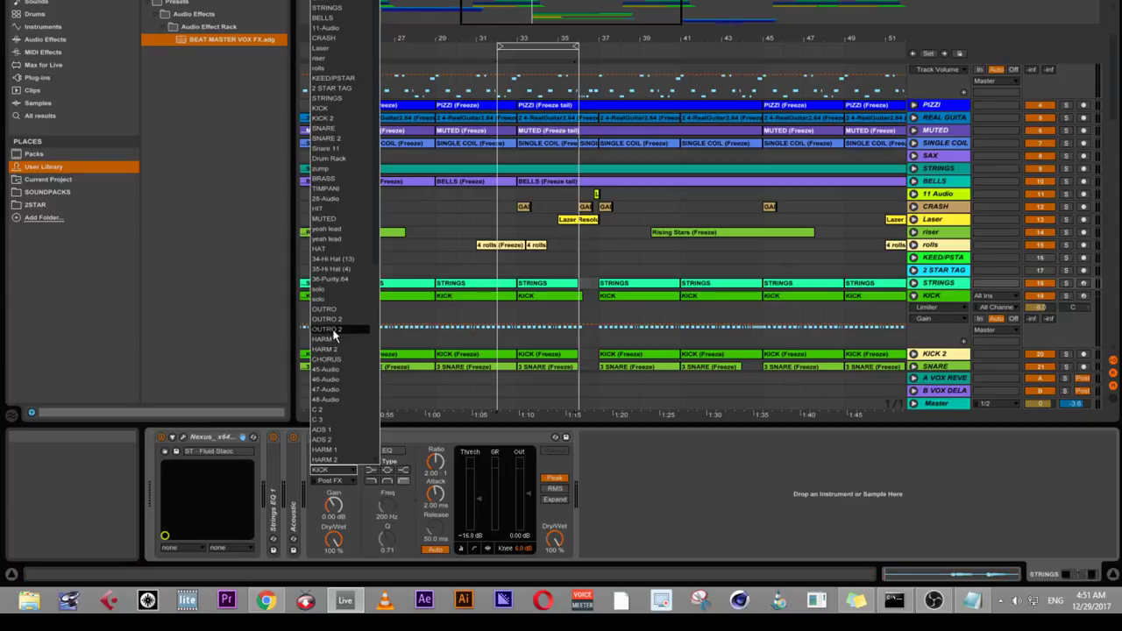
scroll(334, 368, down, 3)
scroll(337, 446, down, 6)
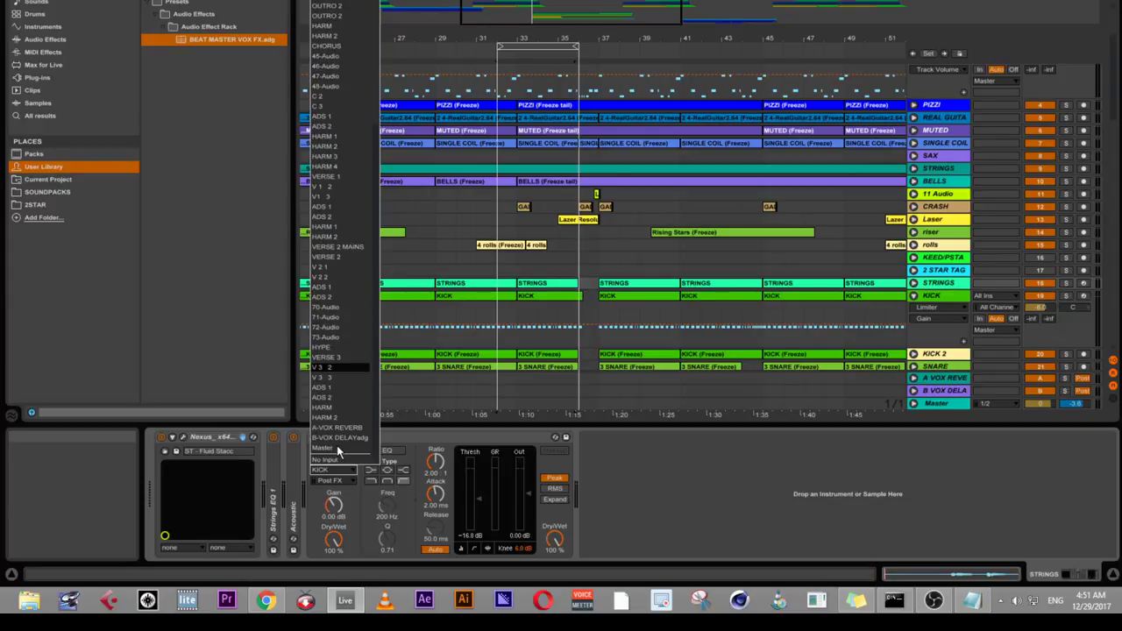
key(Escape)
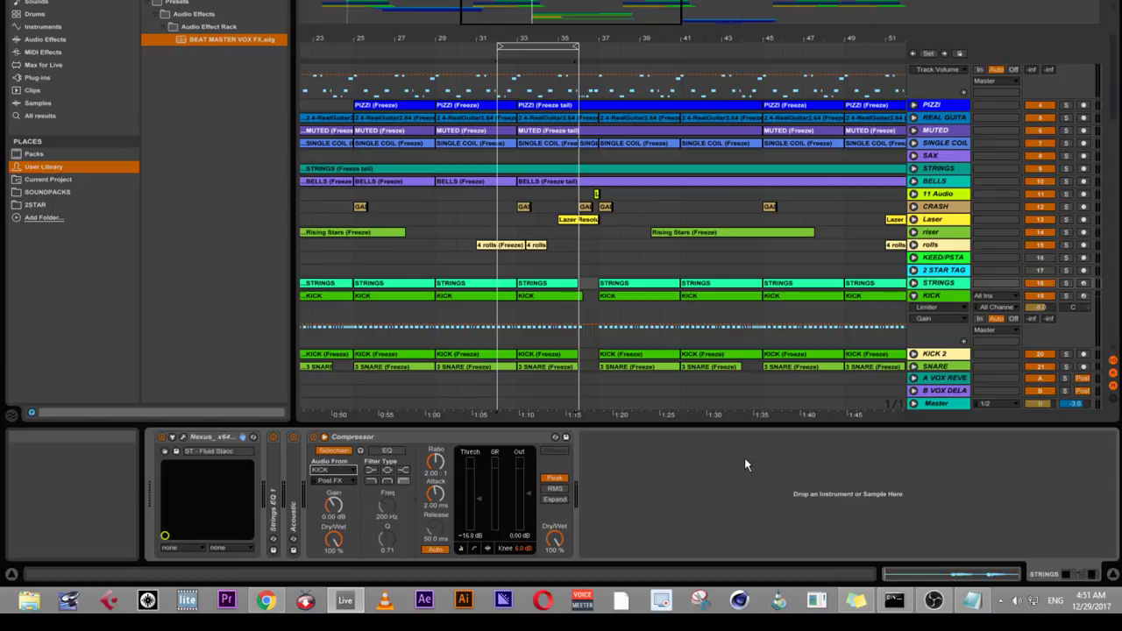
- Try to freeze the KICK track with the STRINGS sidechain source cleared and dismiss the alert
right_click(930, 301)
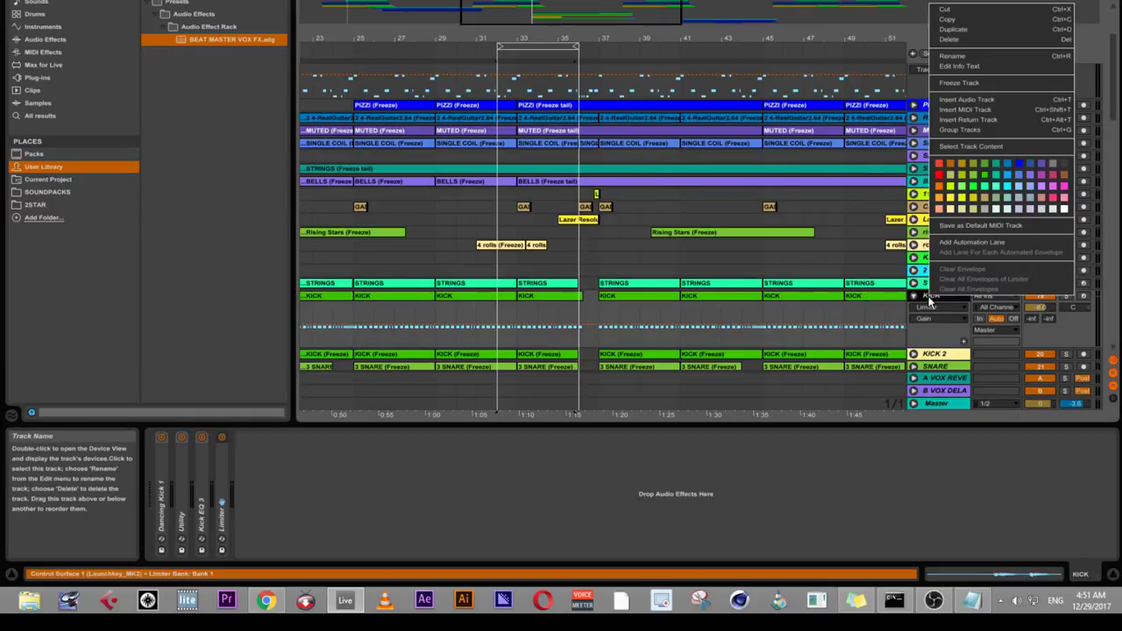
click(955, 86)
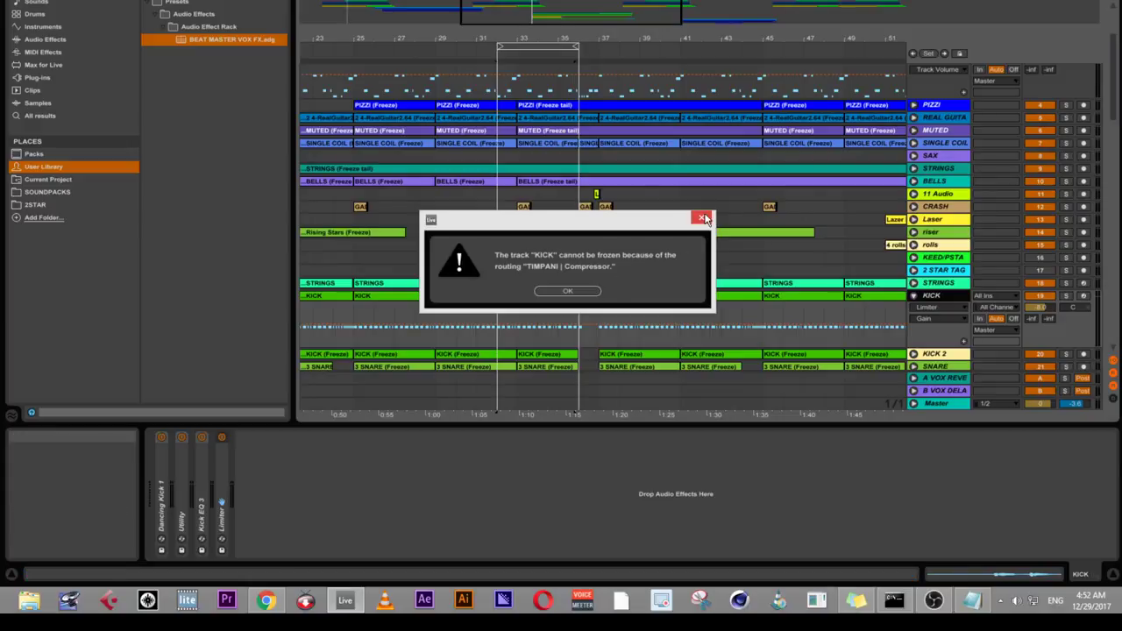
click(595, 291)
- Unfold the TIMPANI track and set its Compressor's sidechain audio source to No Input
scroll(828, 240, down, 5)
click(930, 298)
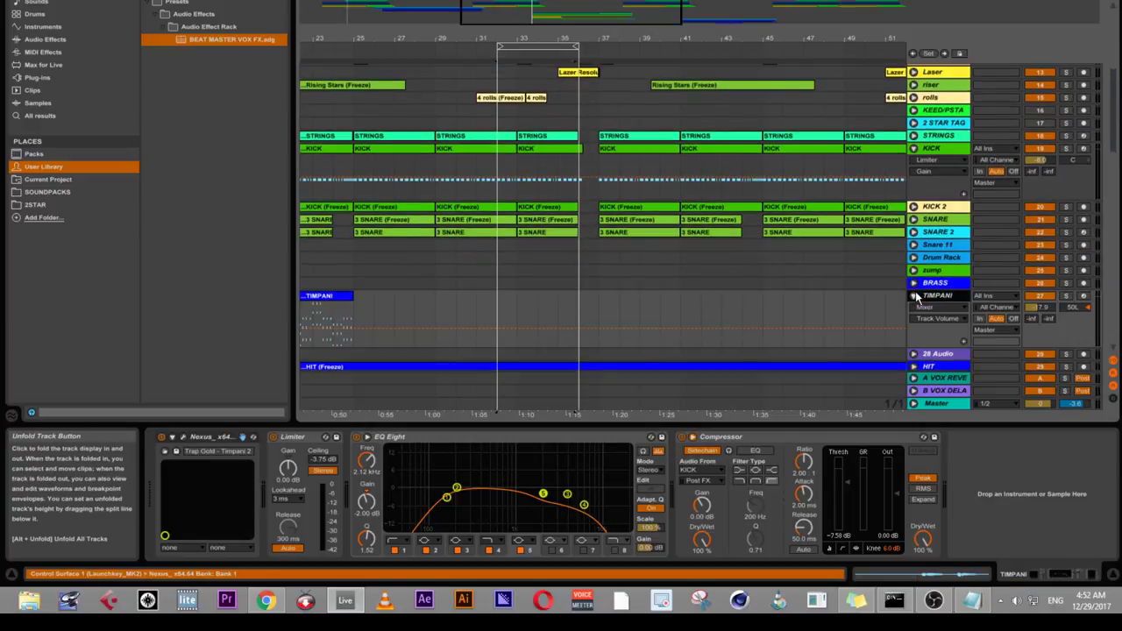
click(712, 473)
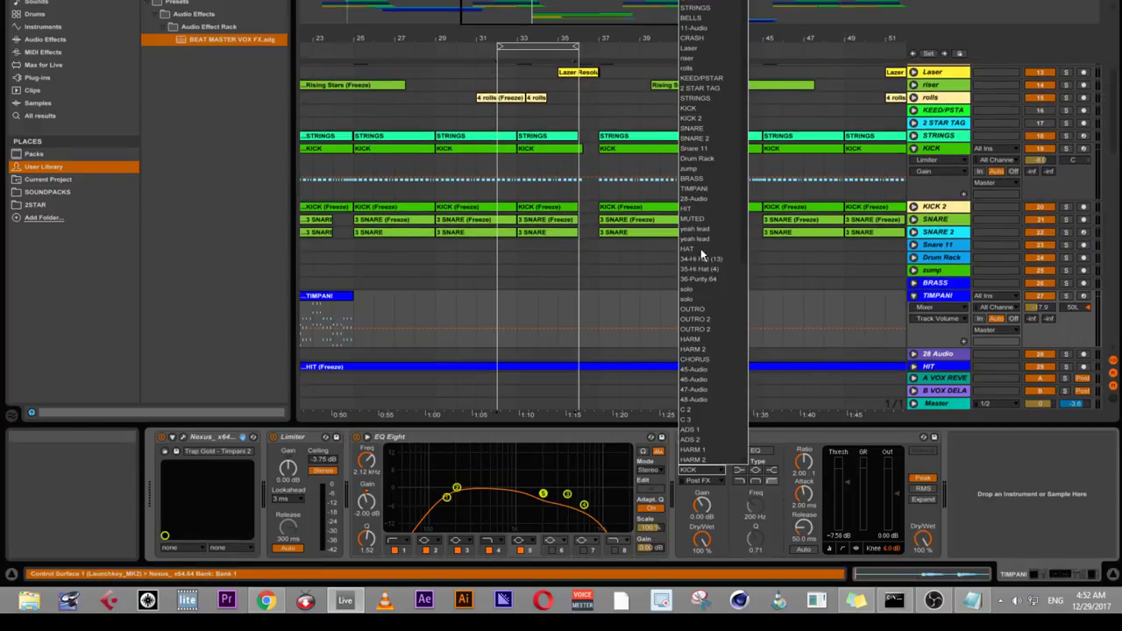
scroll(698, 377, down, 5)
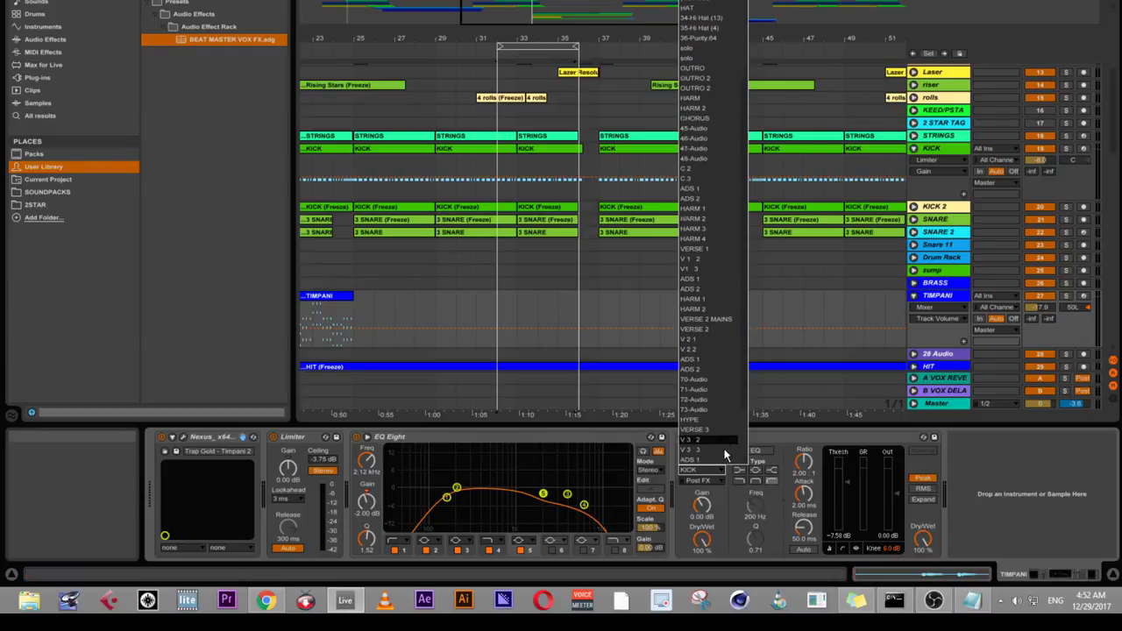
click(712, 462)
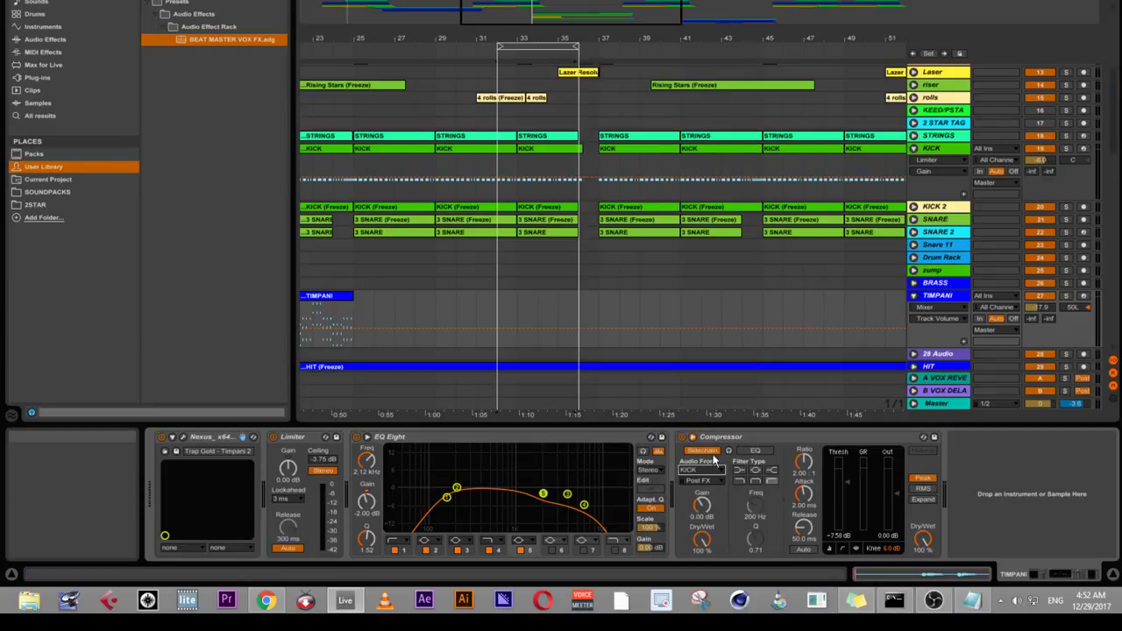
- Freeze the KICK track with the TIMPANI sidechain source cleared
scroll(948, 149, up, 3)
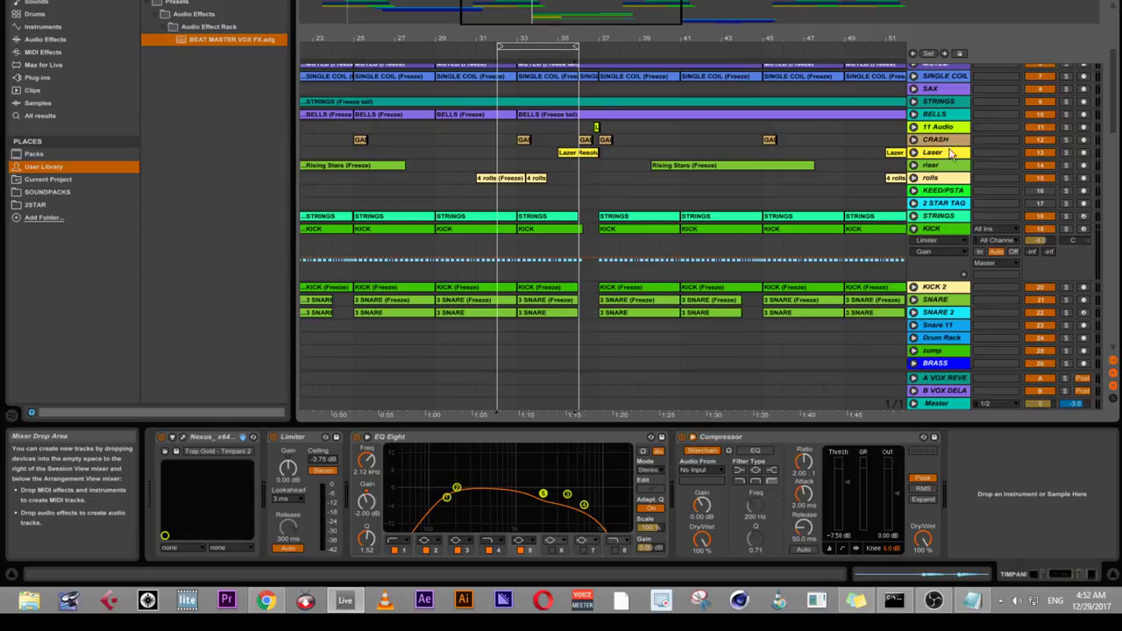
click(932, 228)
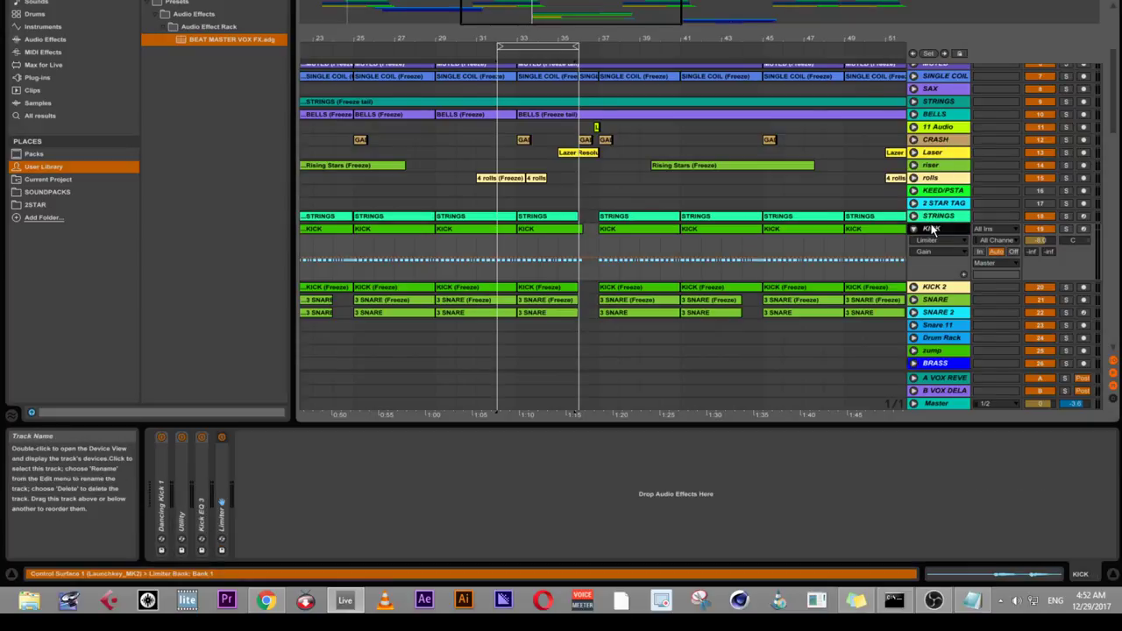
right_click(933, 229)
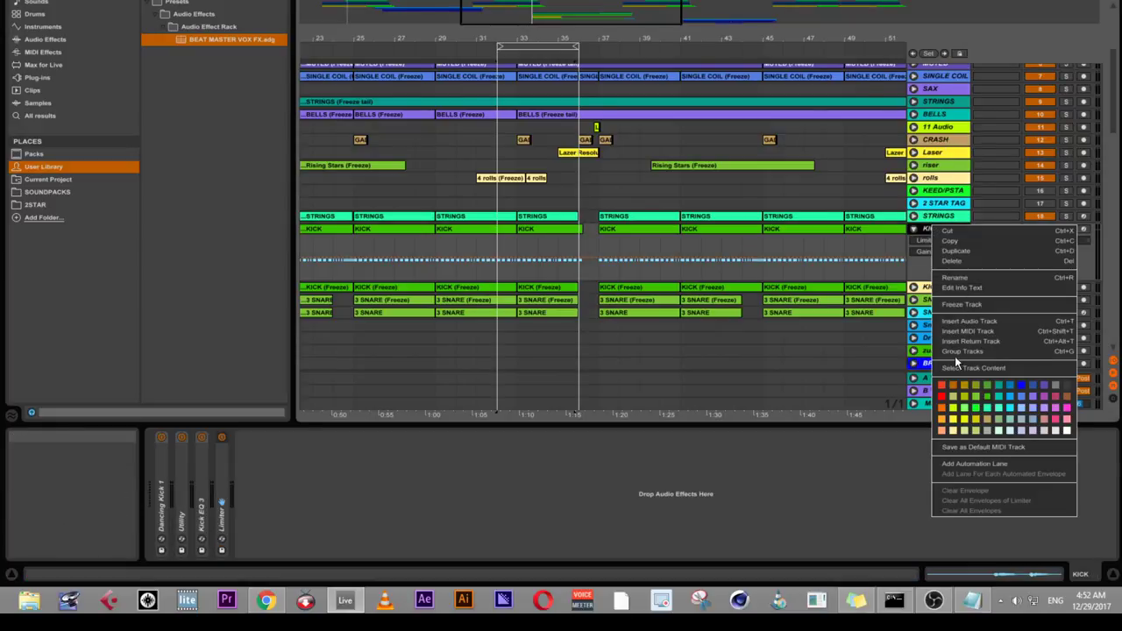
click(953, 303)
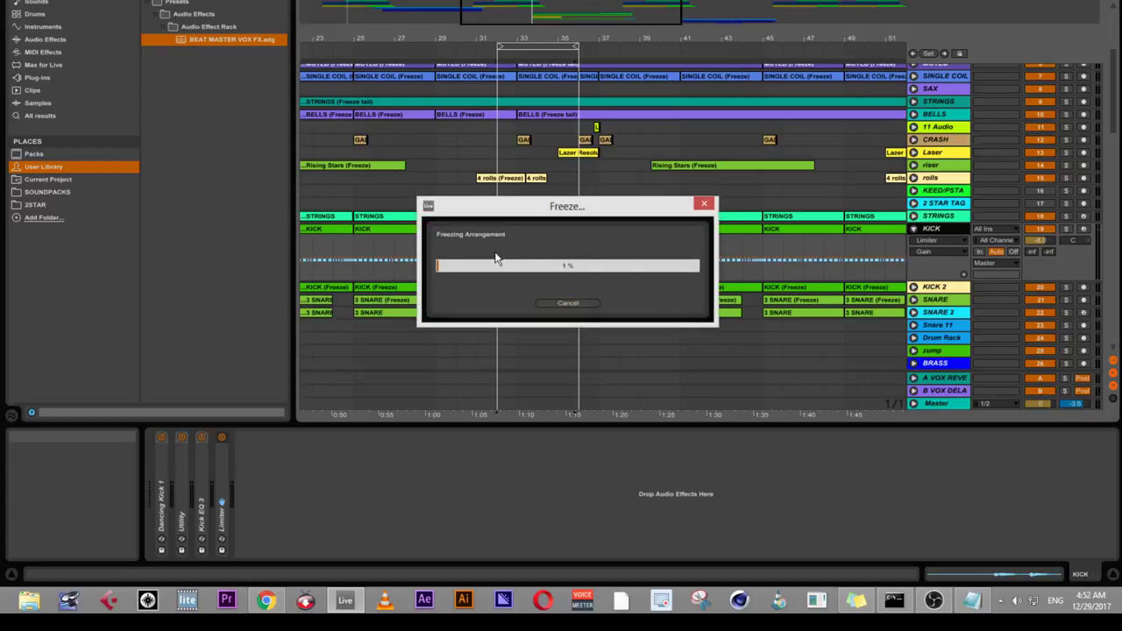
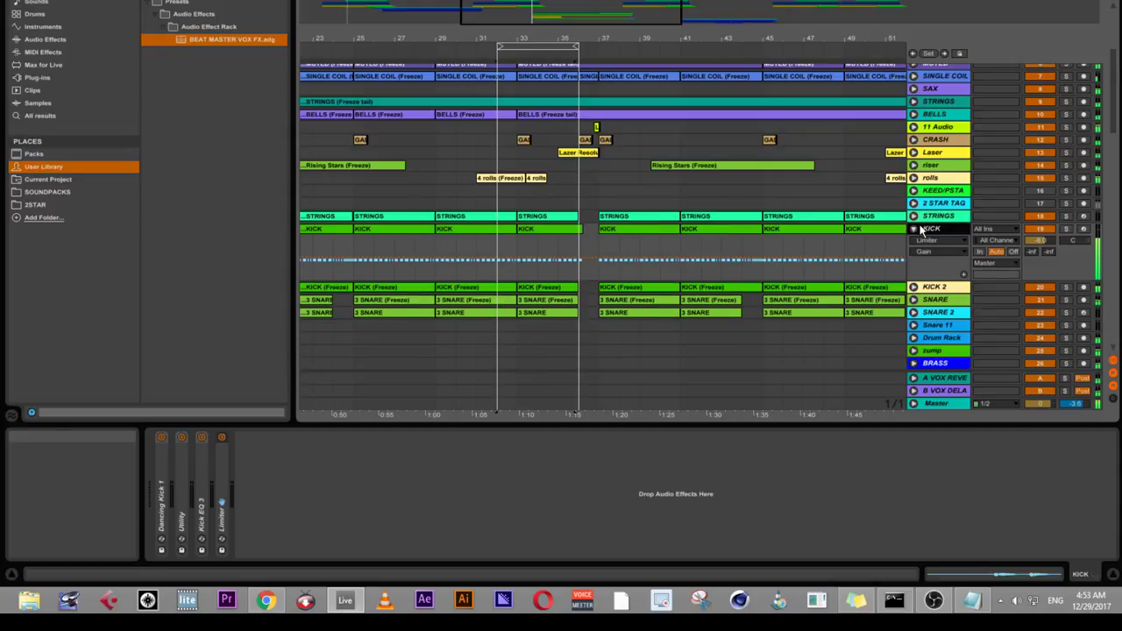
- Flatten the frozen KICK track to audio and paste the Drums-Kick Compressor back into its device chain
click(920, 229)
right_click(920, 229)
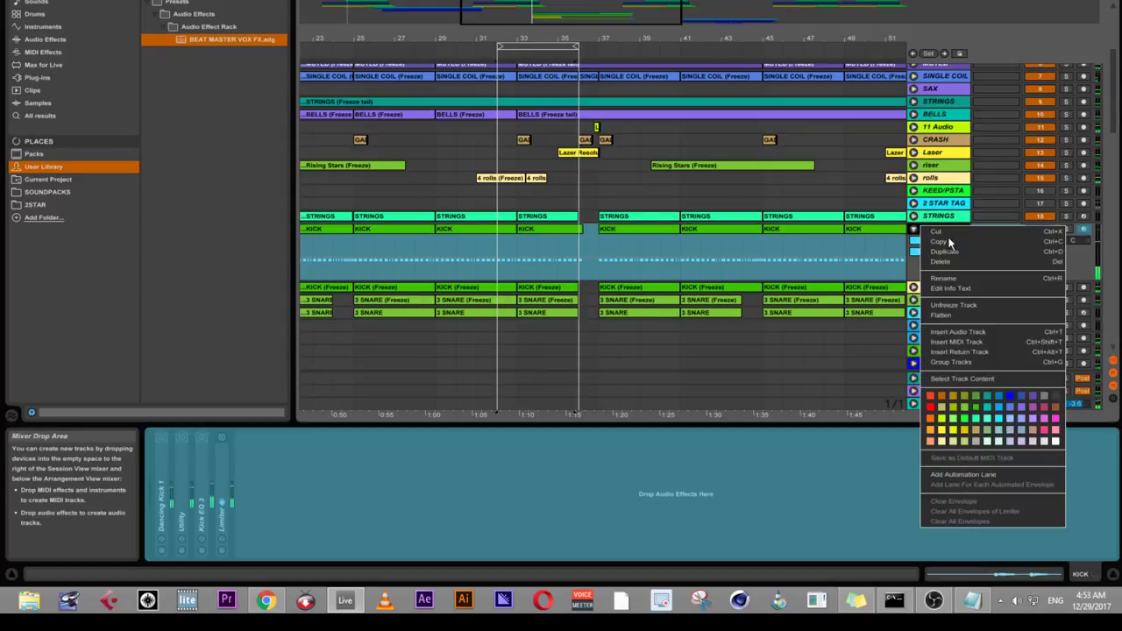
click(948, 316)
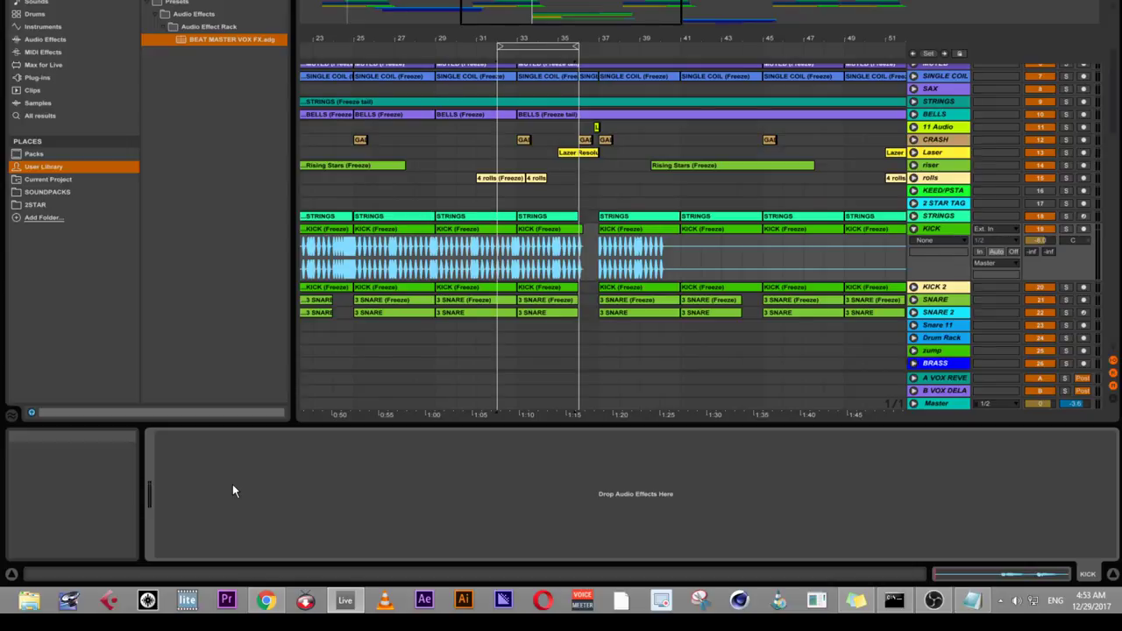
key(ctrl+v)
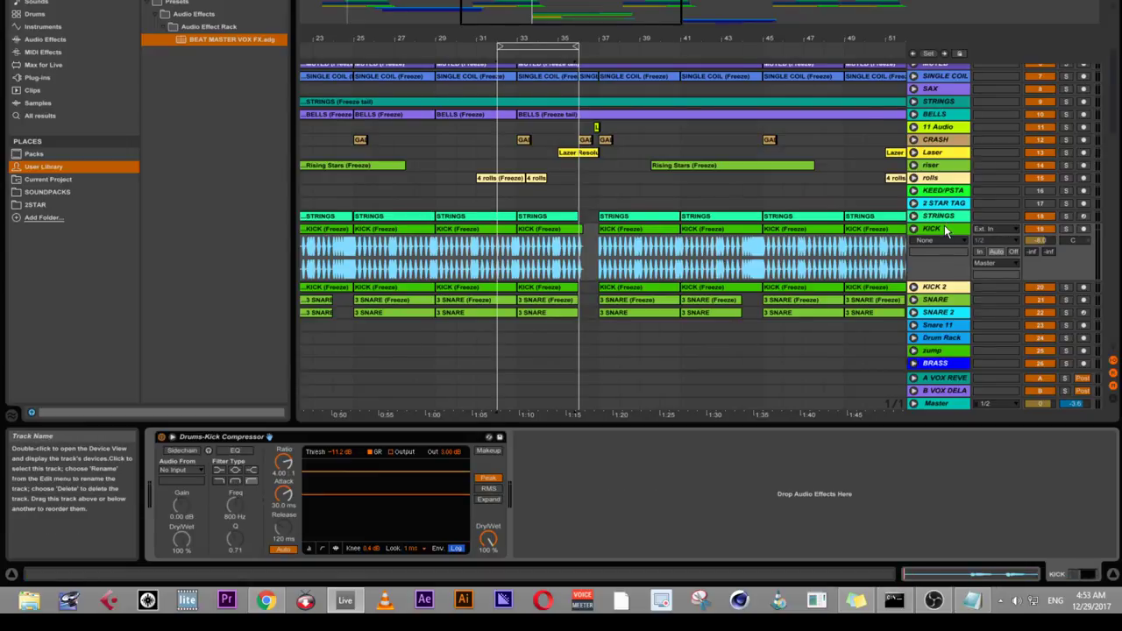
- Show the TIMPANI device chain, check the available sidechain sources of its Compressor and select that device
scroll(920, 263, down, 6)
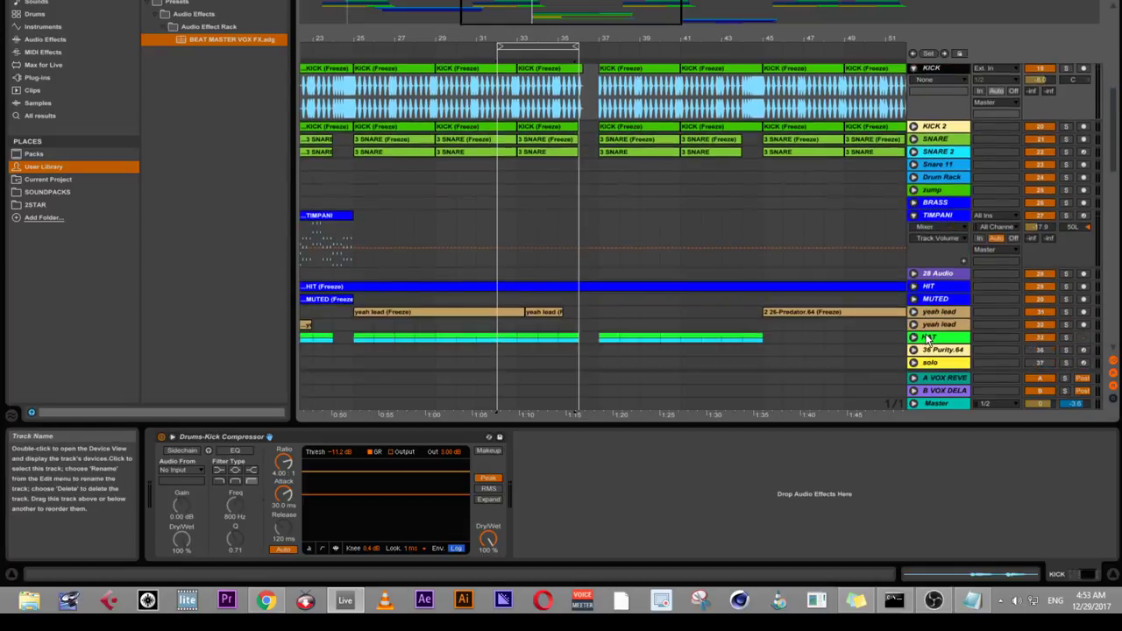
click(934, 215)
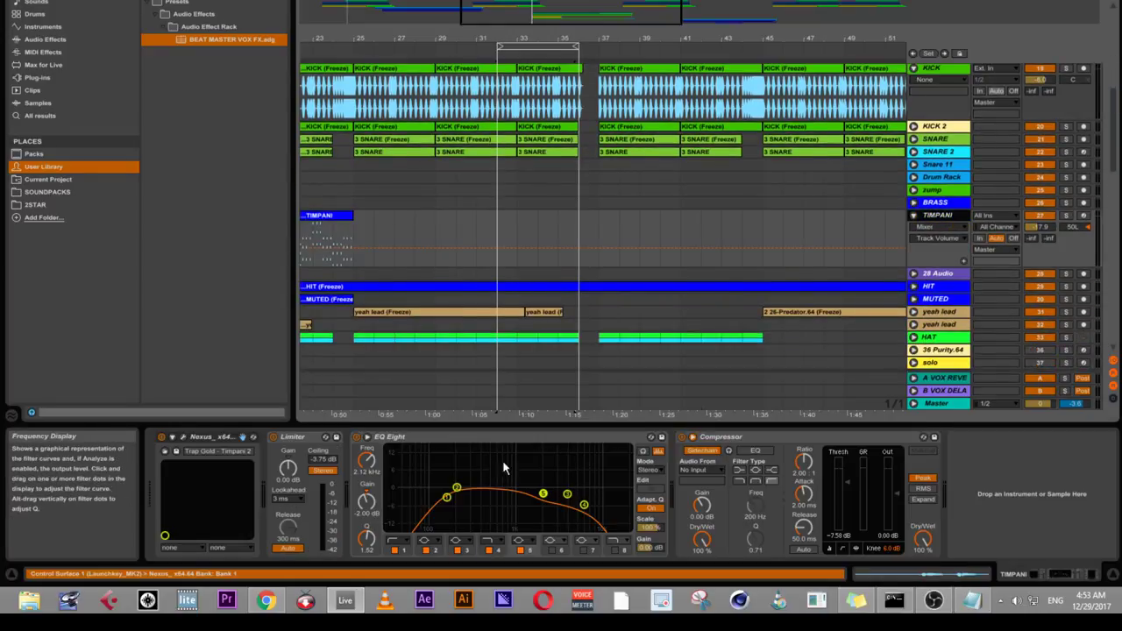
click(712, 470)
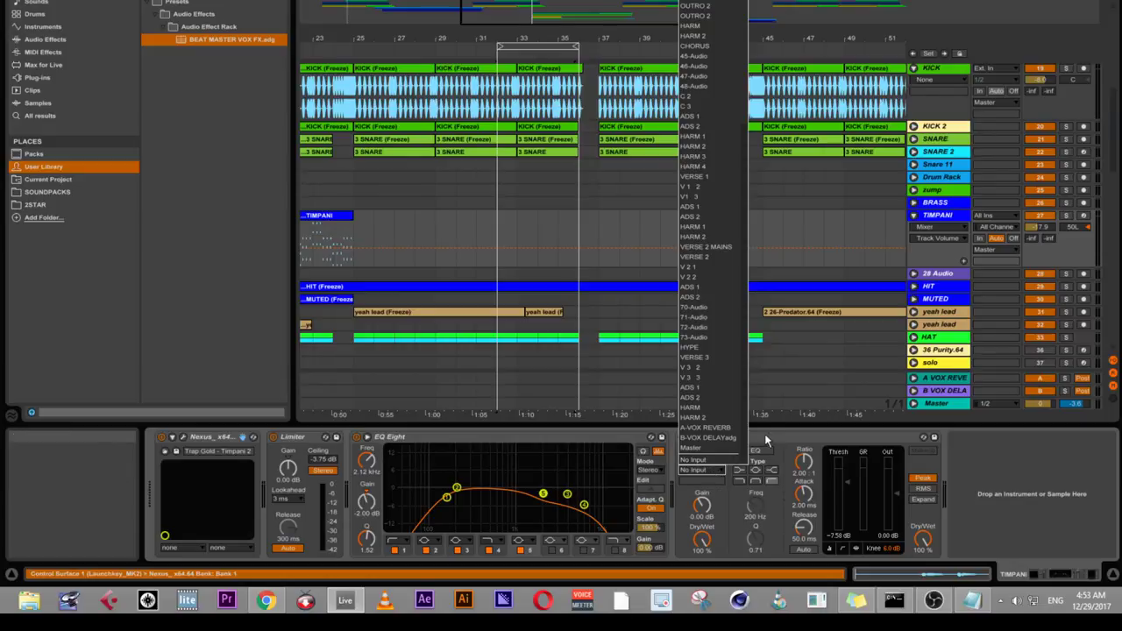
click(765, 438)
click(762, 436)
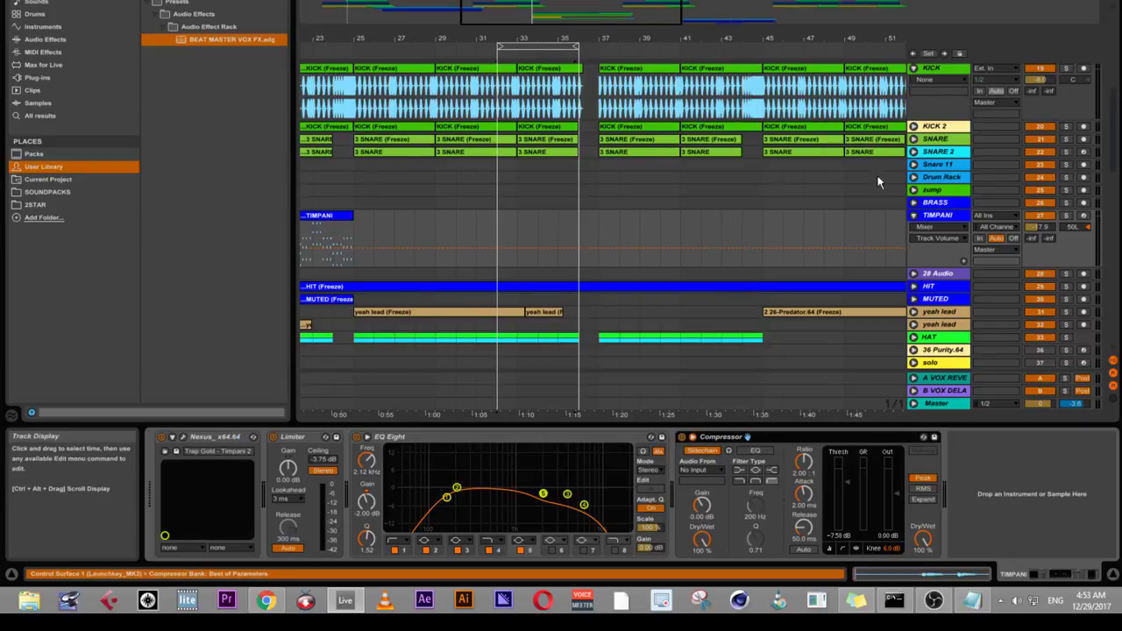
- Cut the Compressor from the TIMPANI device chain and freeze the TIMPANI track
right_click(775, 445)
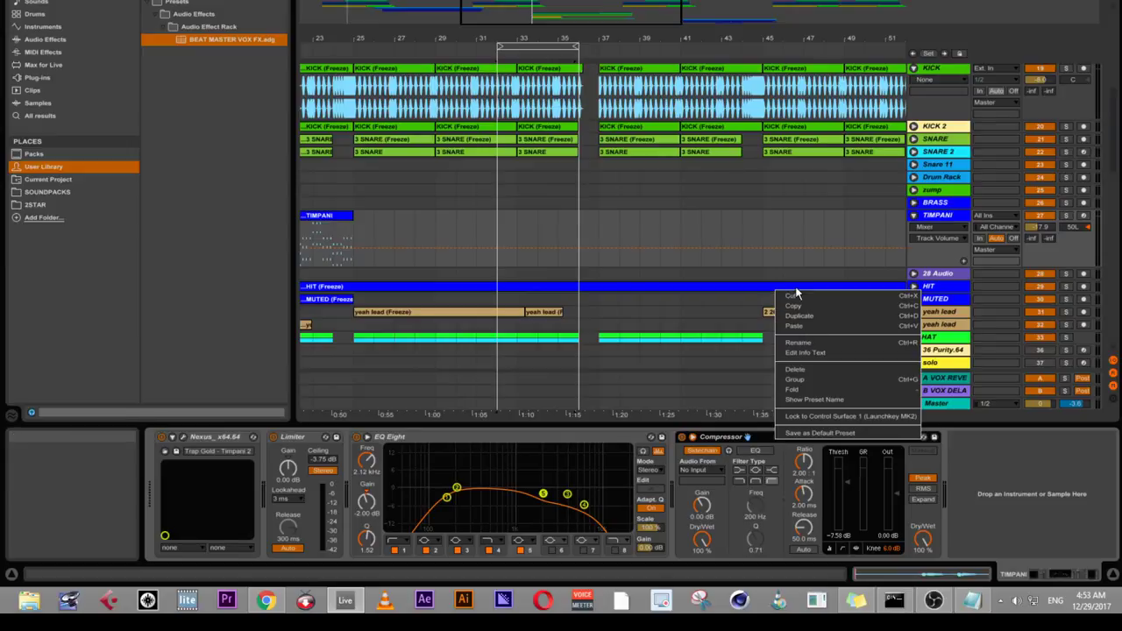
click(794, 296)
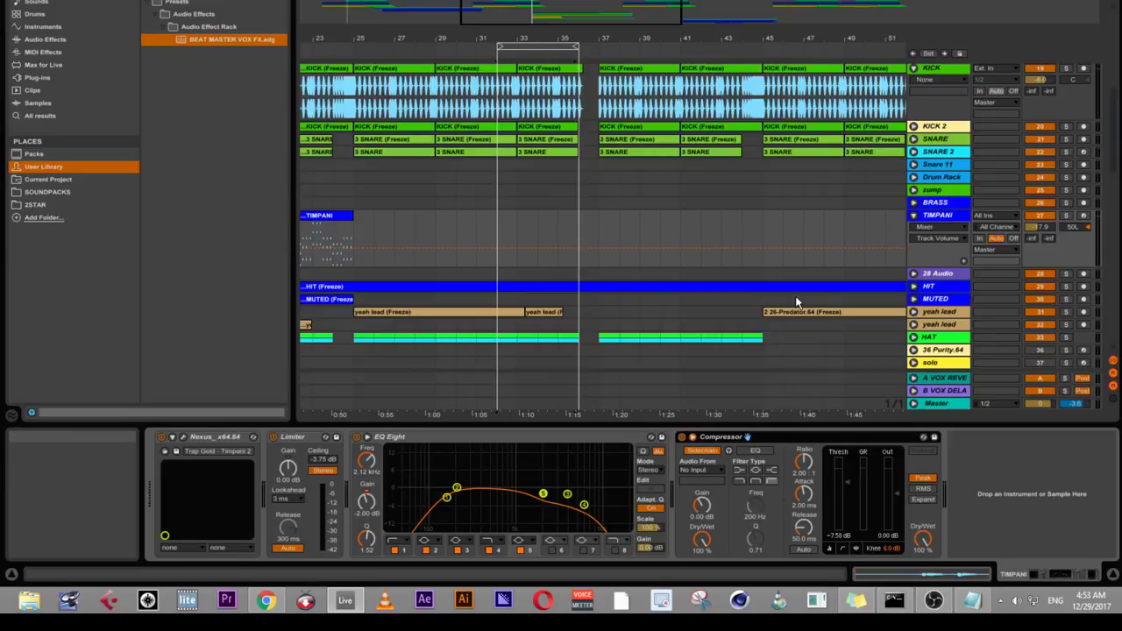
right_click(935, 217)
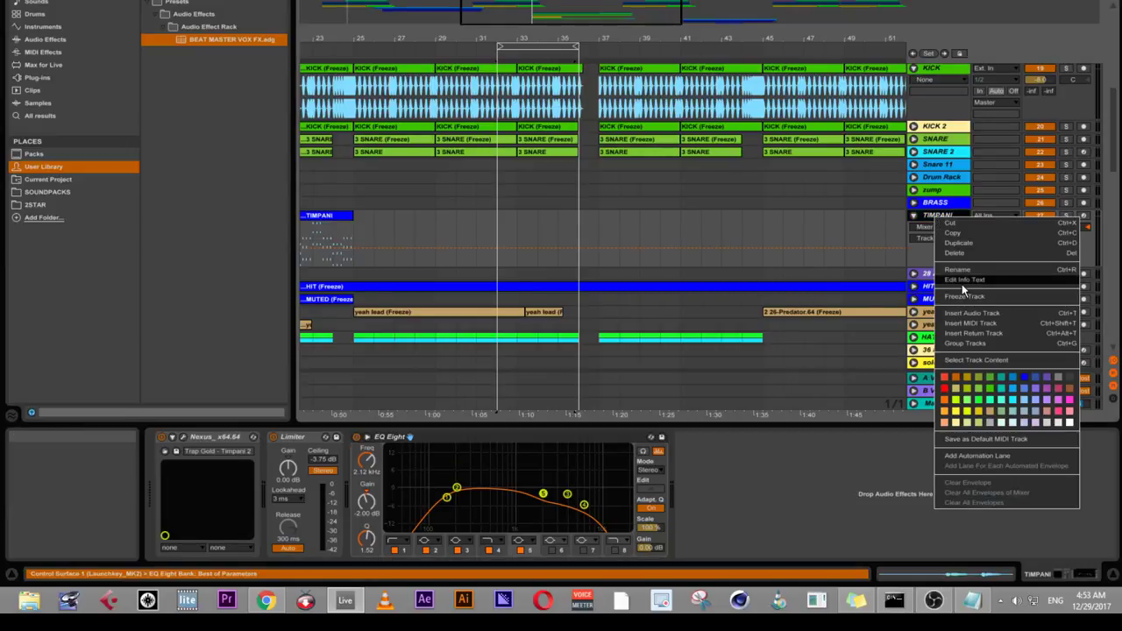
click(962, 298)
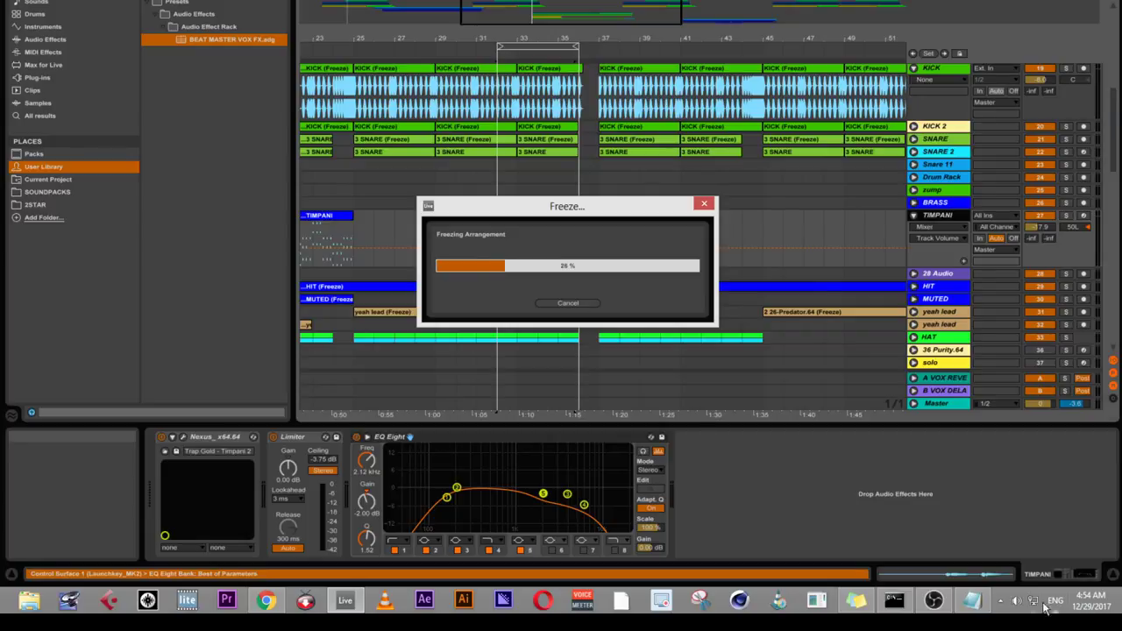
- Add the line "FREEZING TAKES TIME...BE PATIENT KINDLY" to the Notepad notes during the freeze, and return to Ableton Live
click(973, 601)
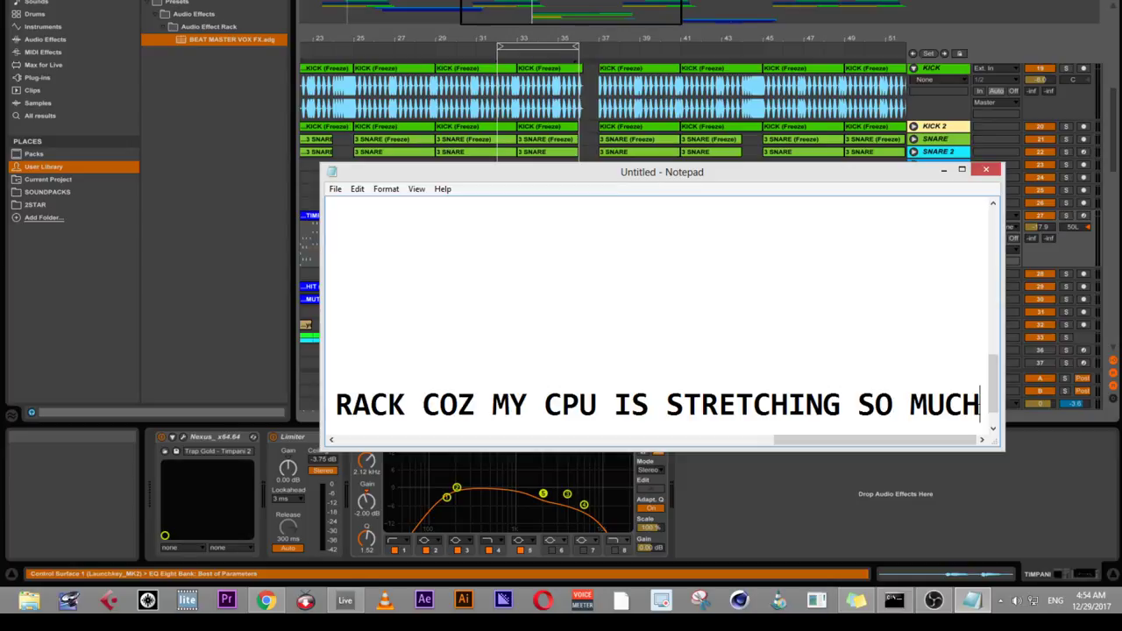
key(Return)
key(Return)
text(FREEZE SOME INSTRUM)
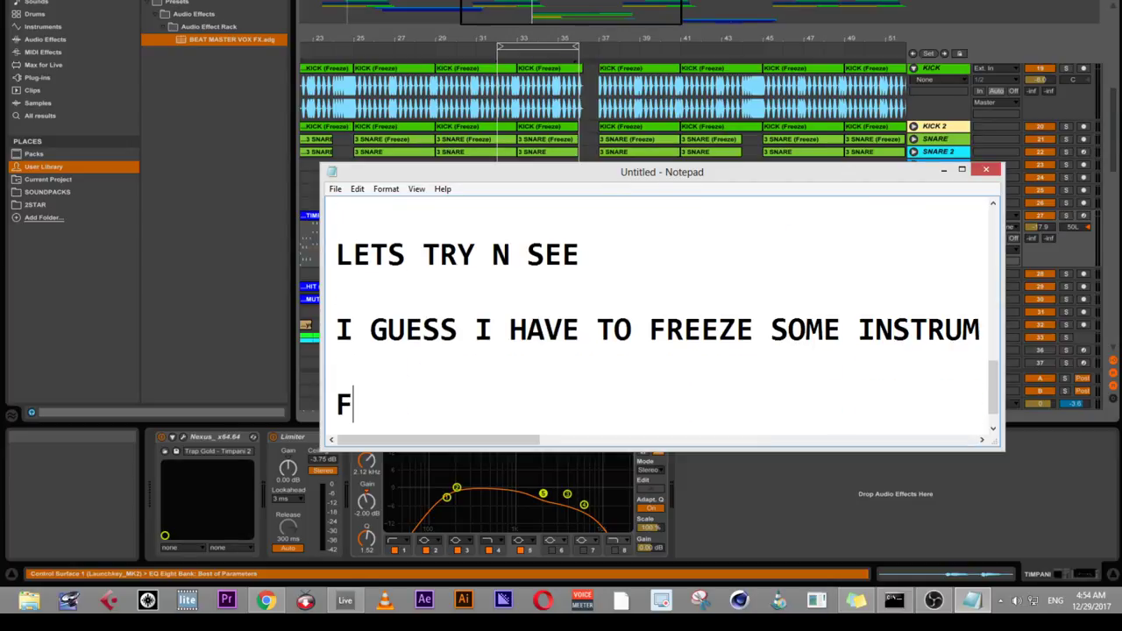
text(ZIN)
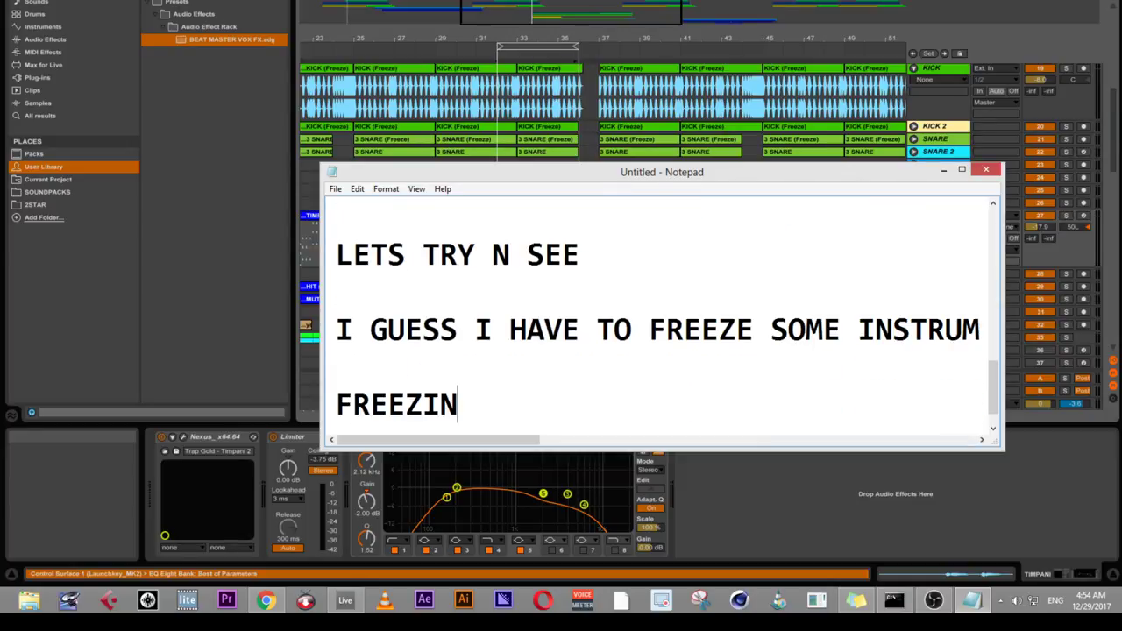
text(G TAKES )
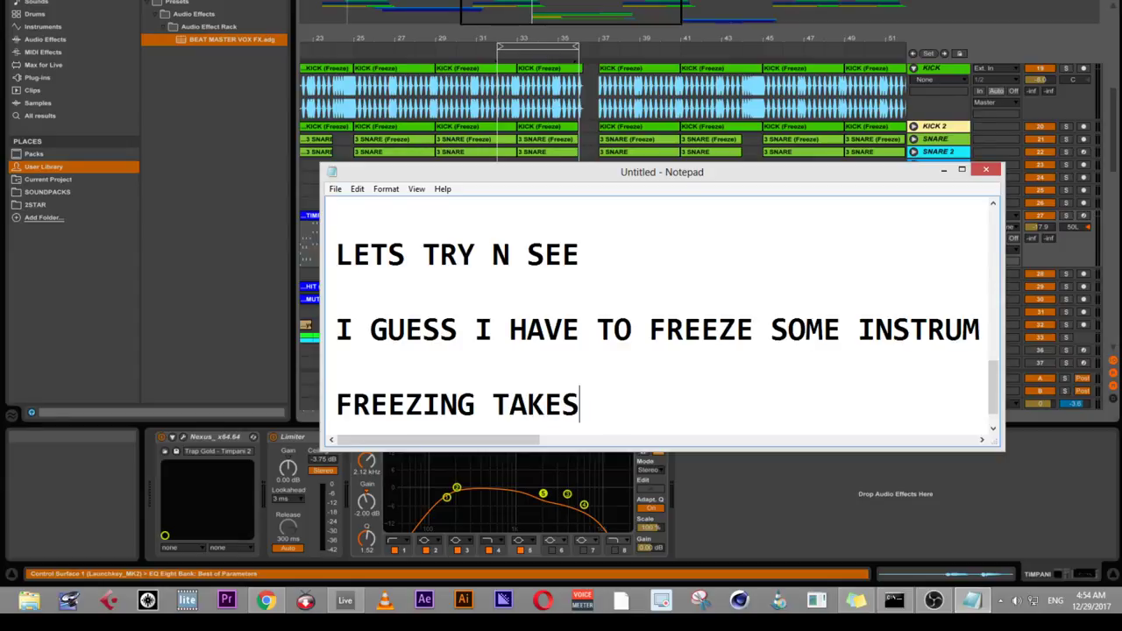
text(TIME)
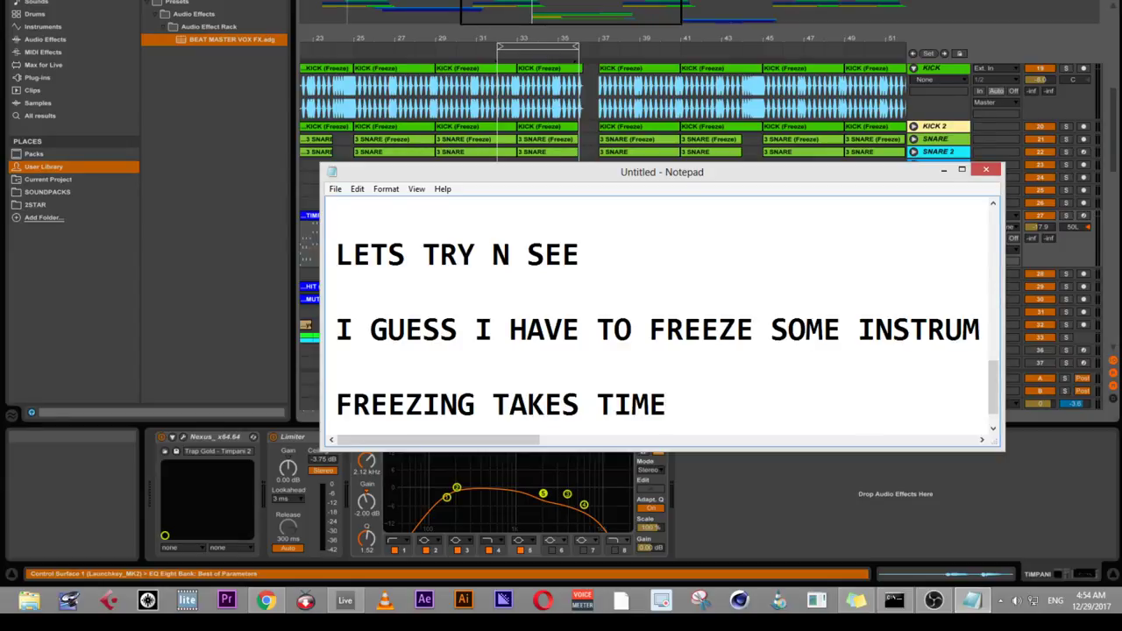
text(...BE PA)
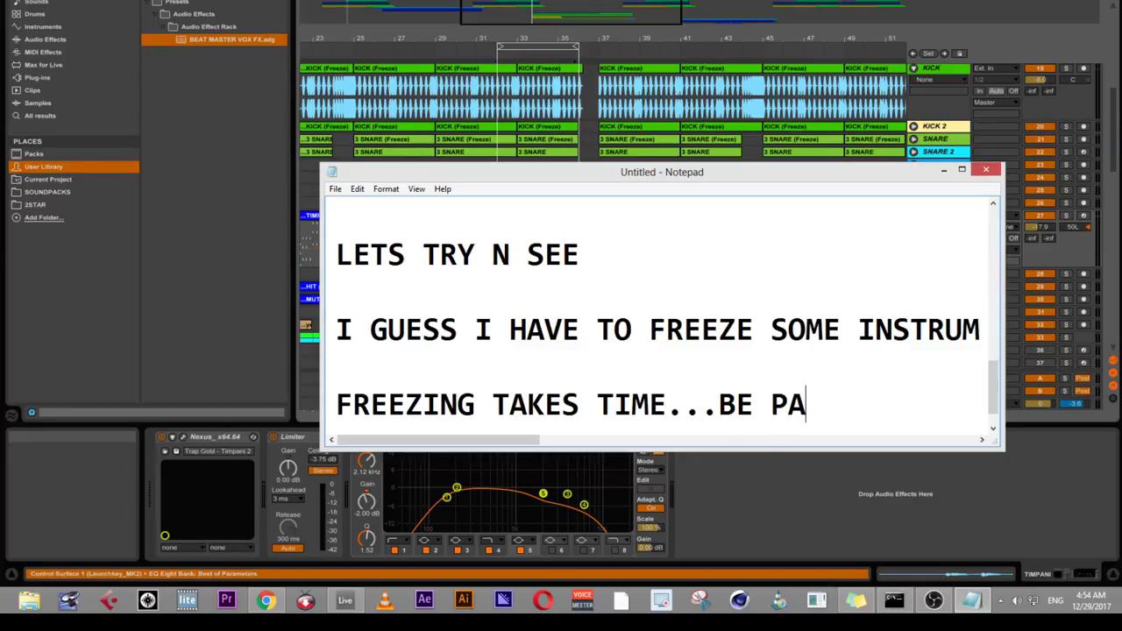
text(TIENT )
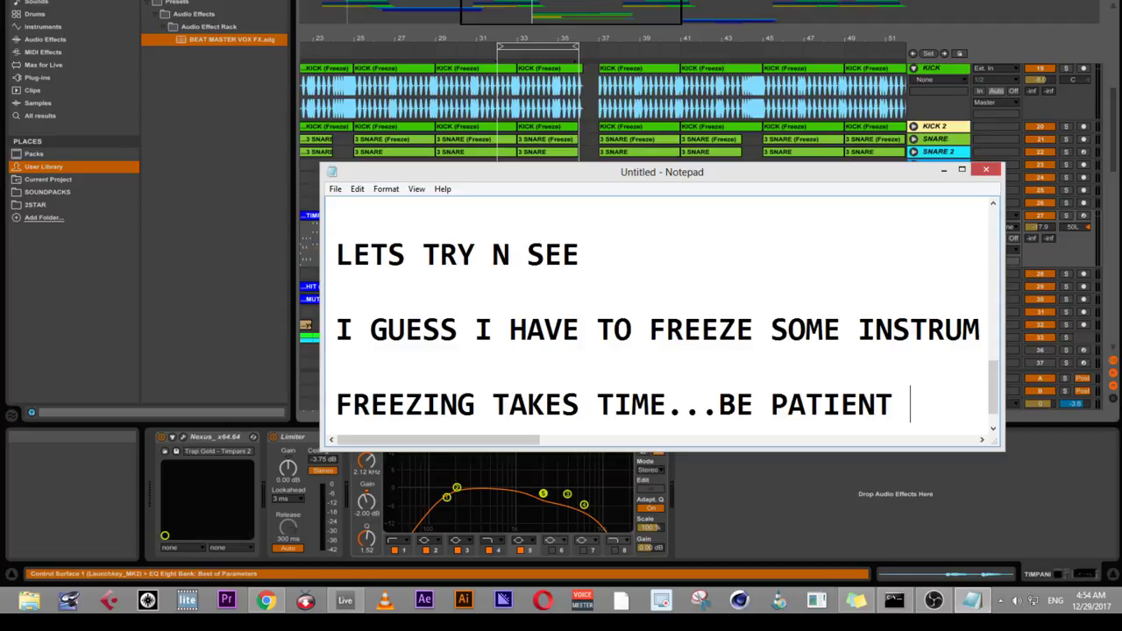
text(KINDLY)
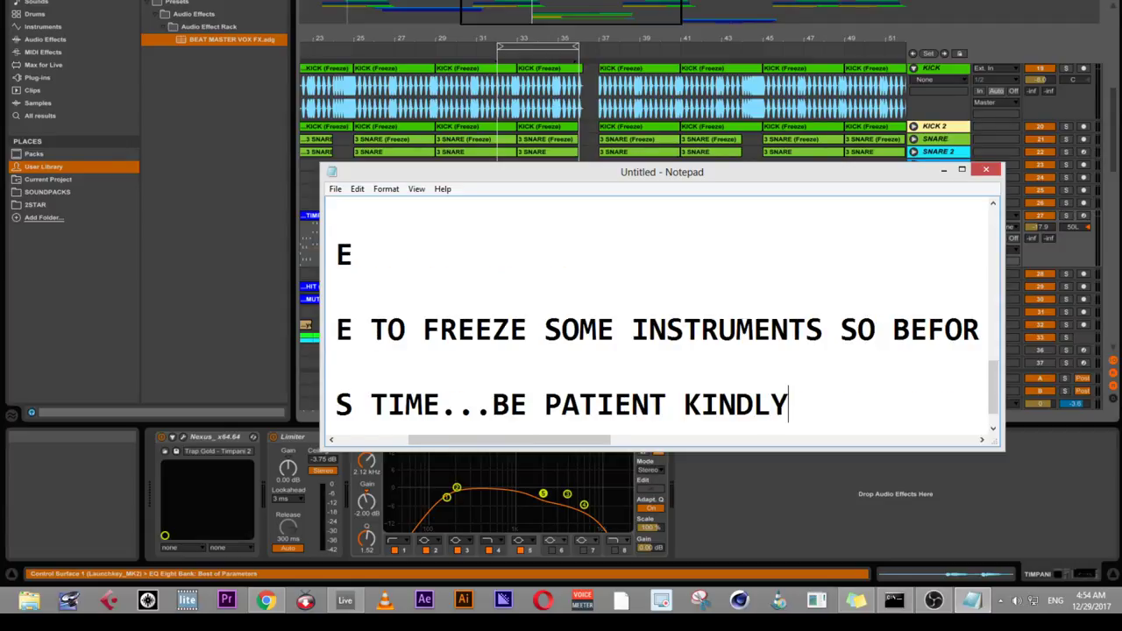
click(1053, 505)
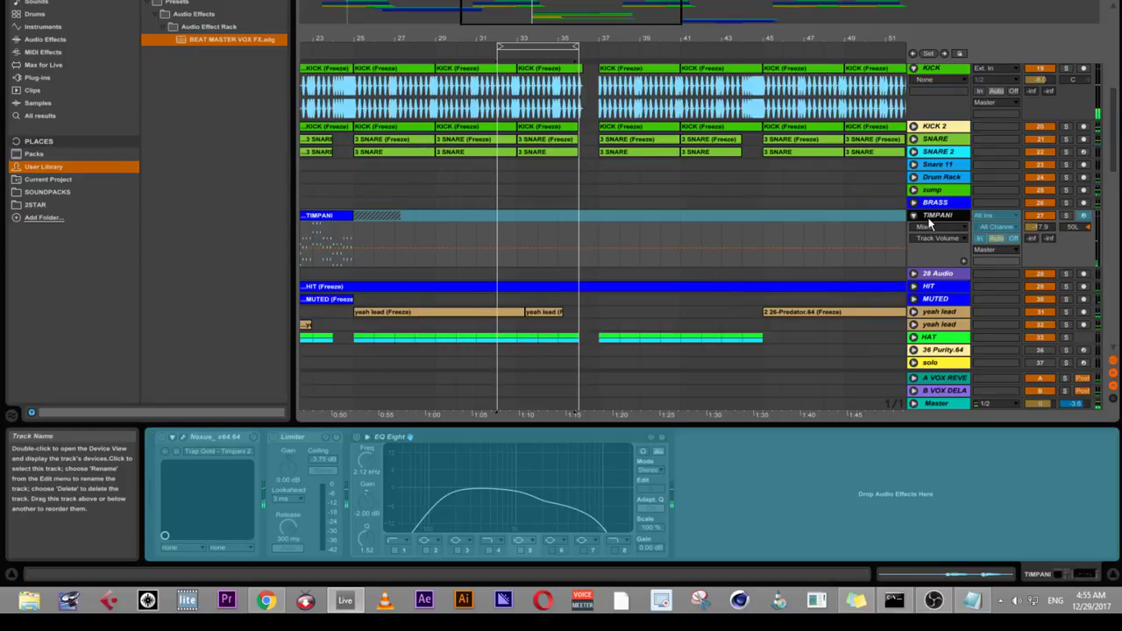
- Flatten the frozen TIMPANI track to audio and paste the cut Compressor back into its device chain
right_click(760, 487)
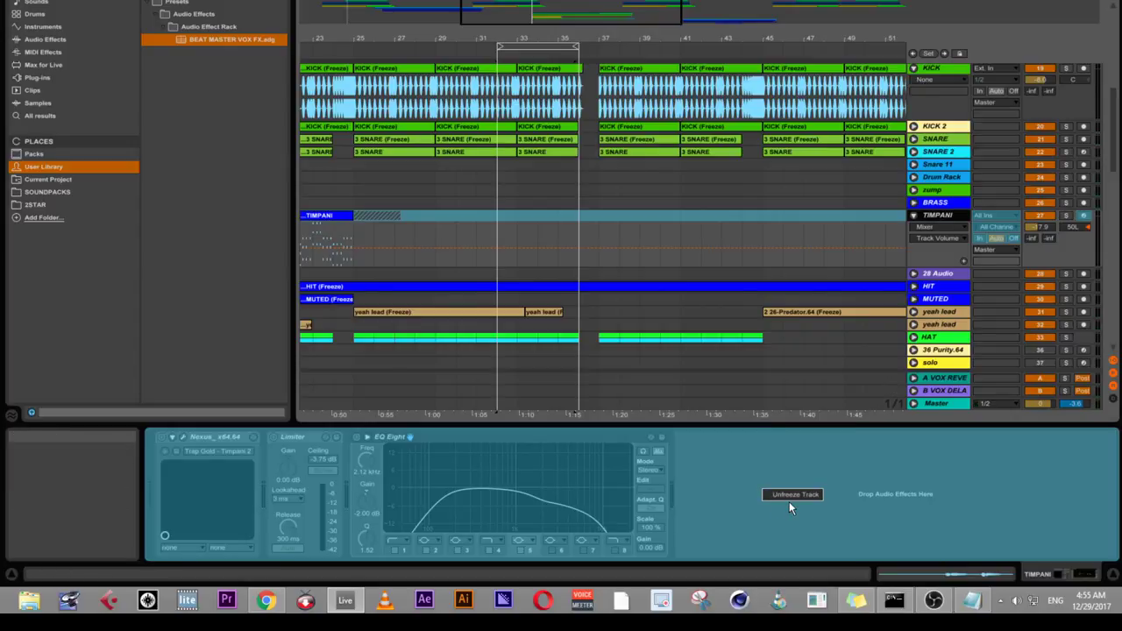
click(951, 219)
right_click(950, 217)
click(981, 308)
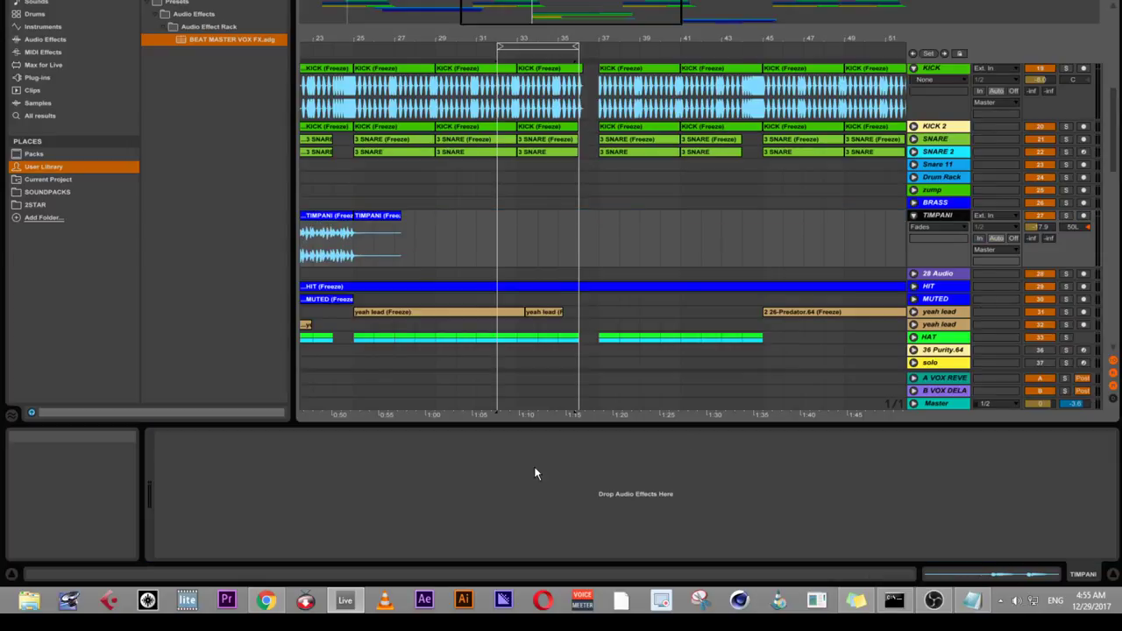
right_click(535, 469)
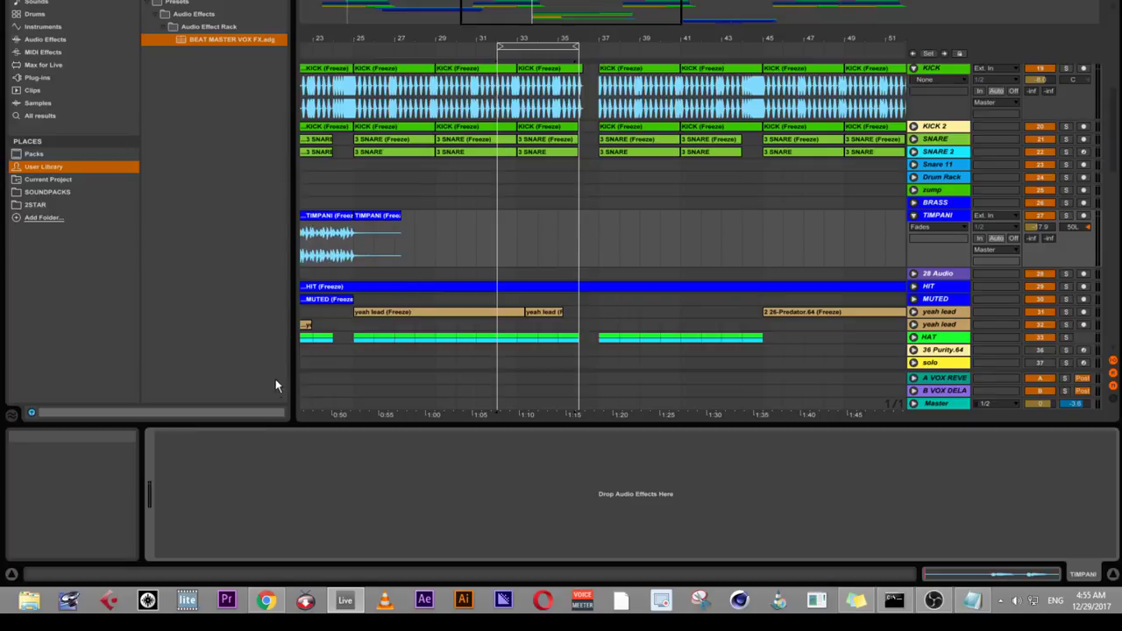
- Choose KICK as the sidechain audio source of the TIMPANI Compressor and collapse the device
click(194, 470)
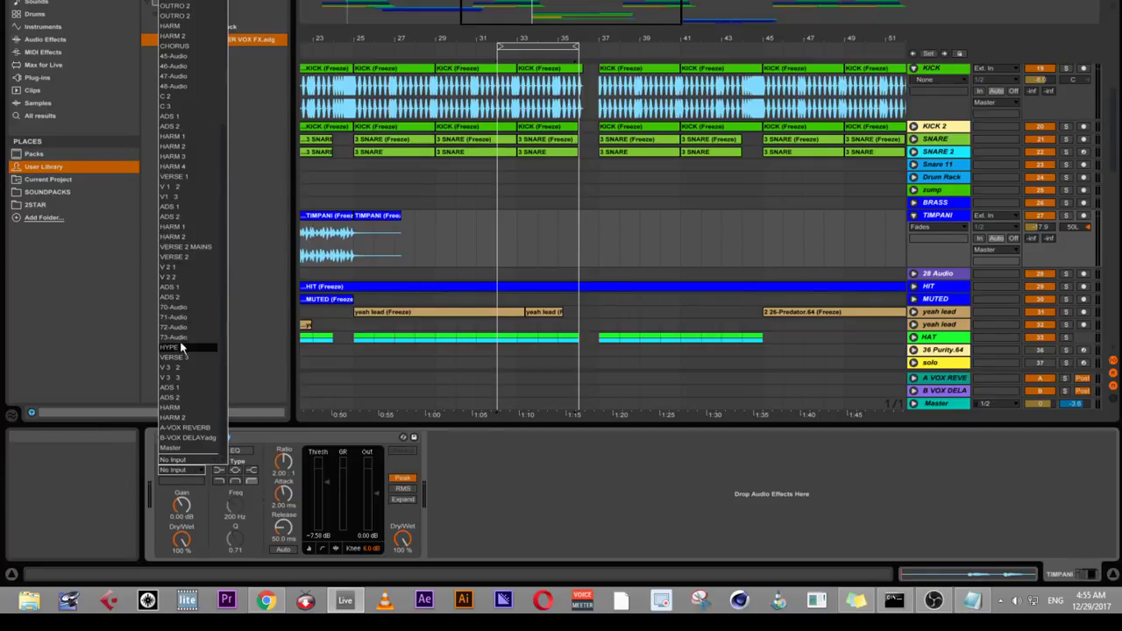
scroll(180, 348, up, 9)
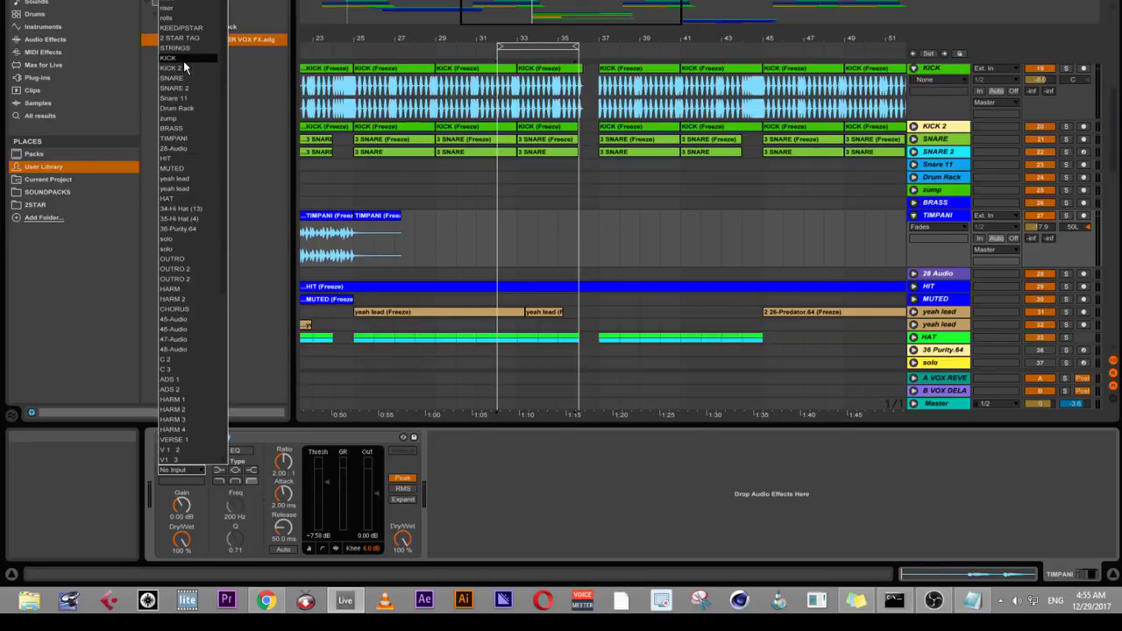
click(184, 62)
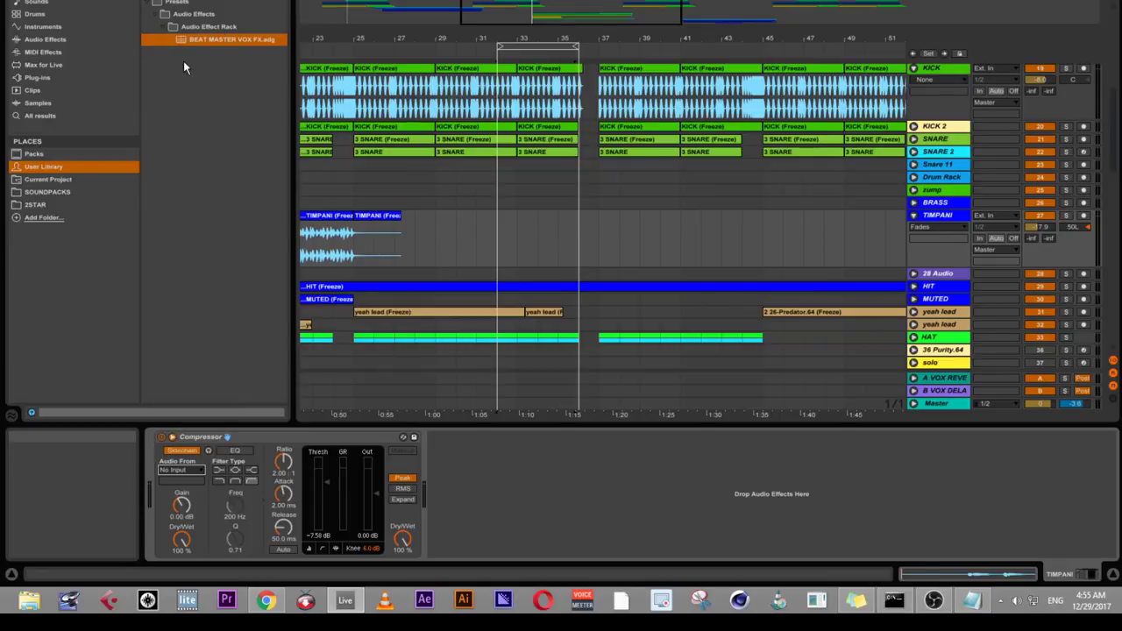
double_click(262, 436)
- During playback, lower tracks 70 to 73 Audio together, bringing 70 and 71 to -17.1 dB and 72 and 73 to -21.6 dB
key(space)
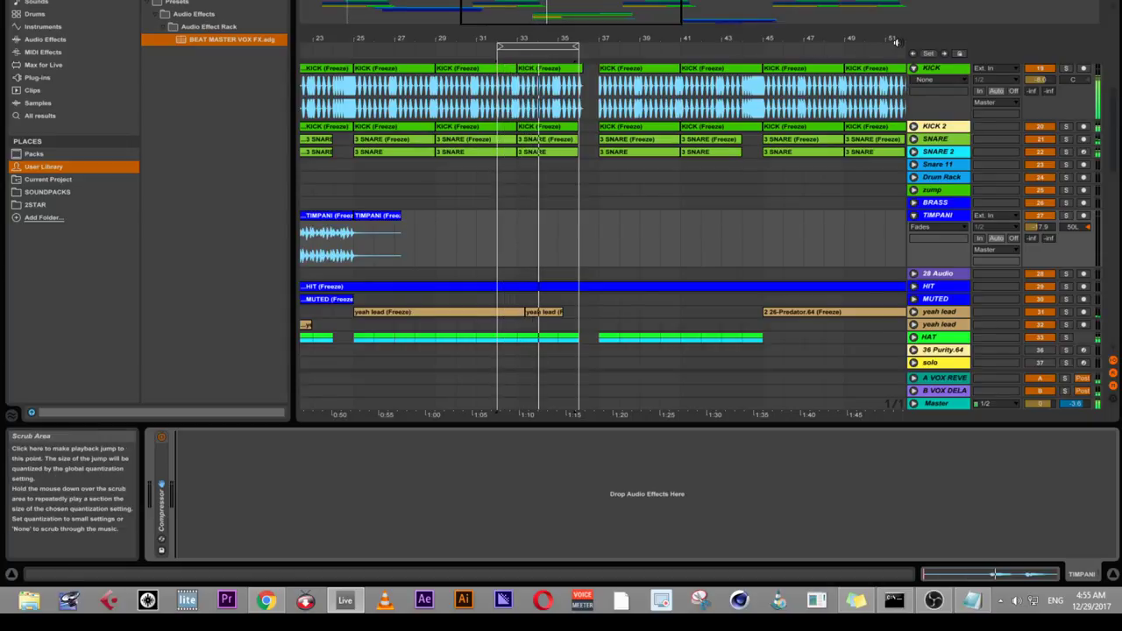
scroll(611, 250, down, 10)
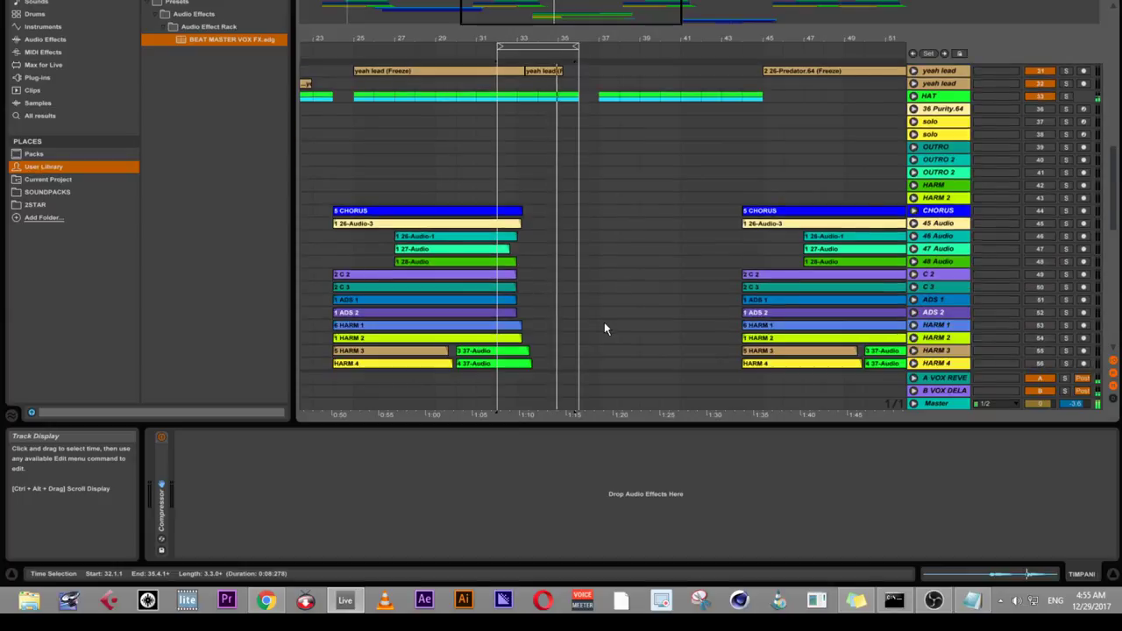
scroll(605, 324, down, 7)
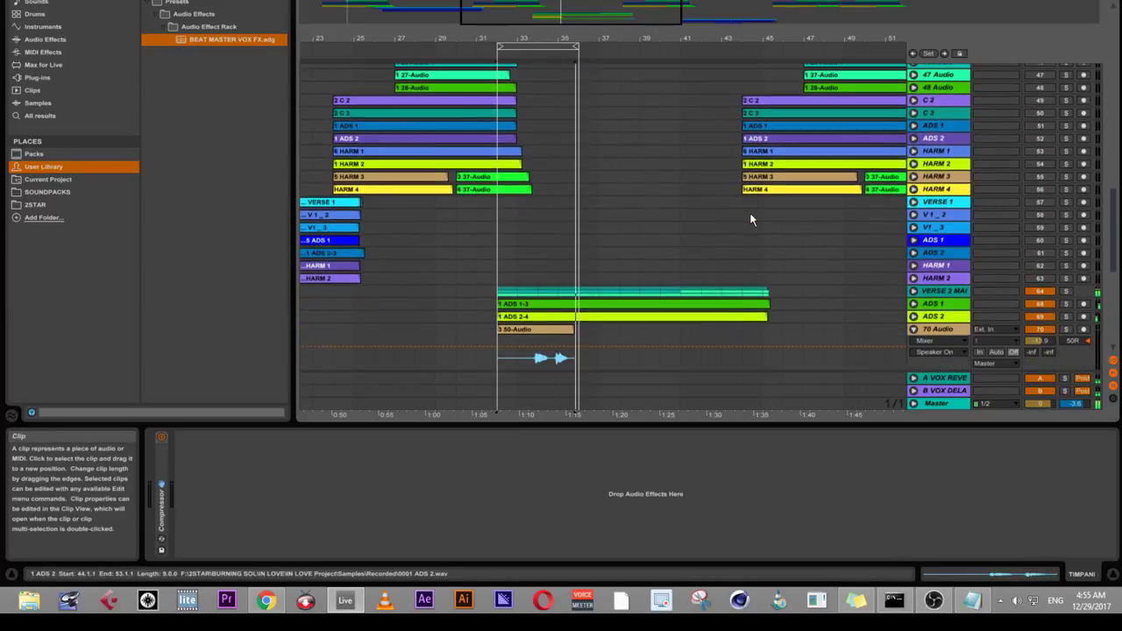
scroll(699, 250, down, 2)
scroll(604, 277, down, 2)
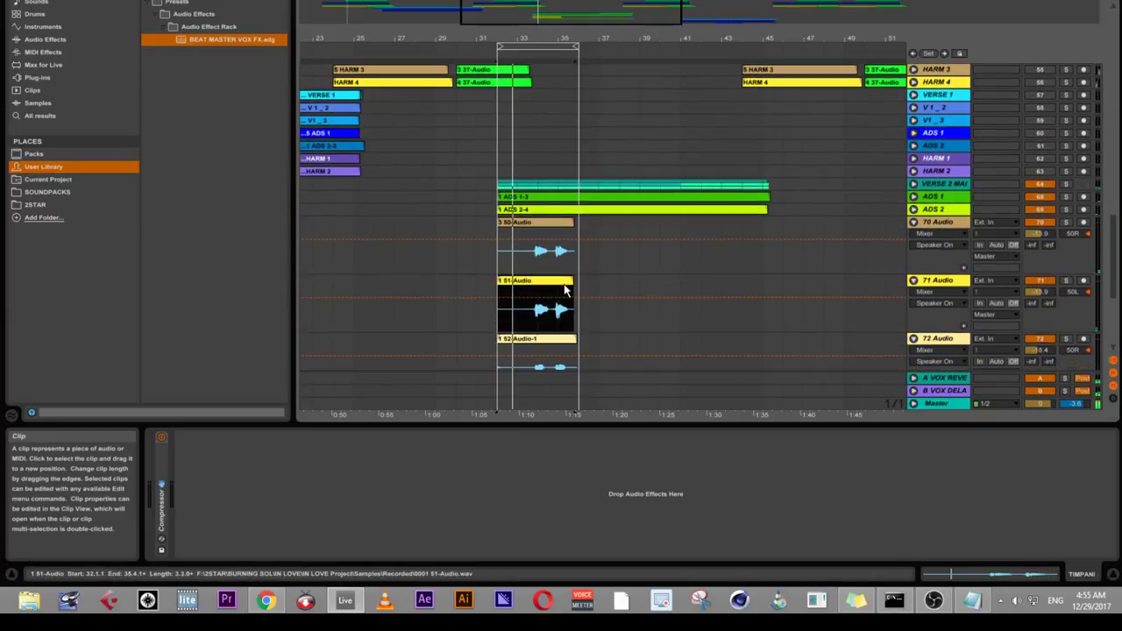
scroll(606, 312, down, 5)
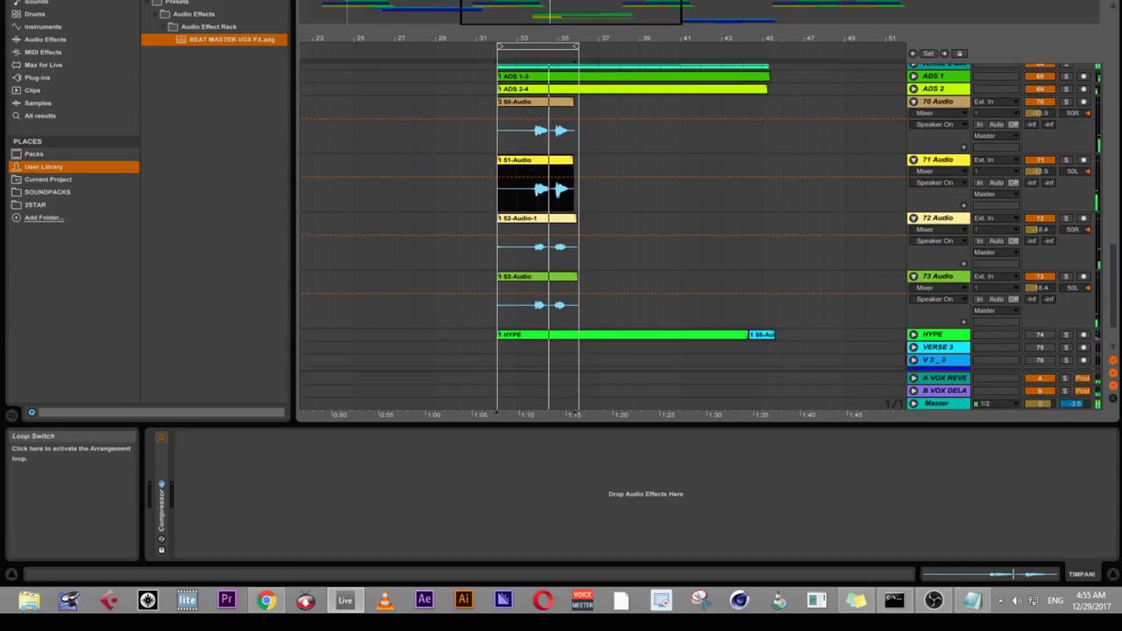
click(937, 103)
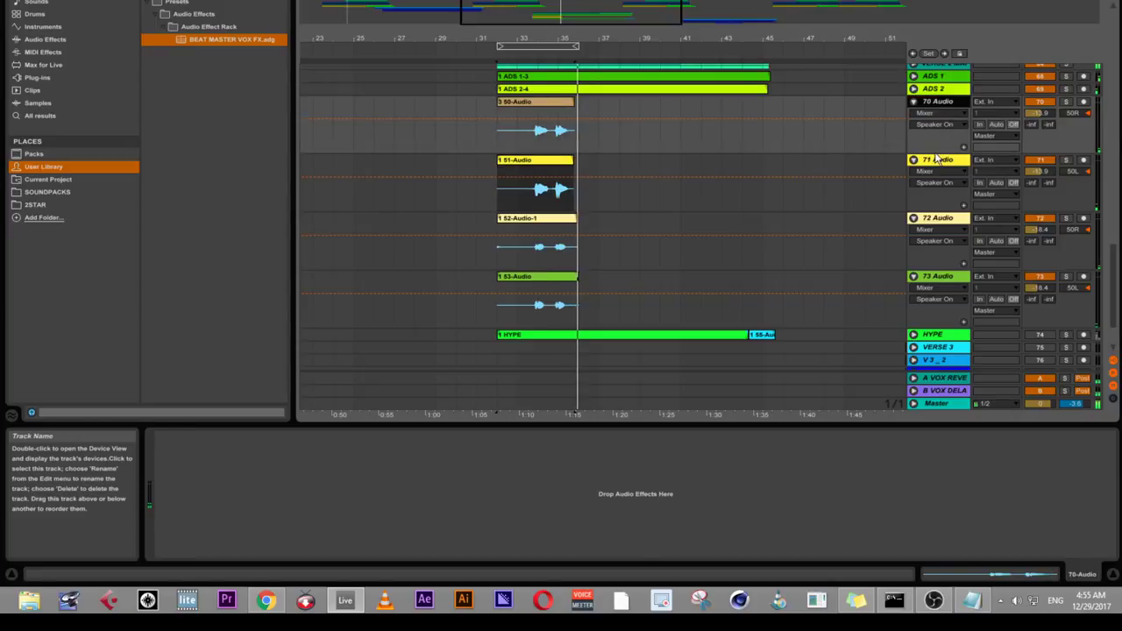
click(934, 279)
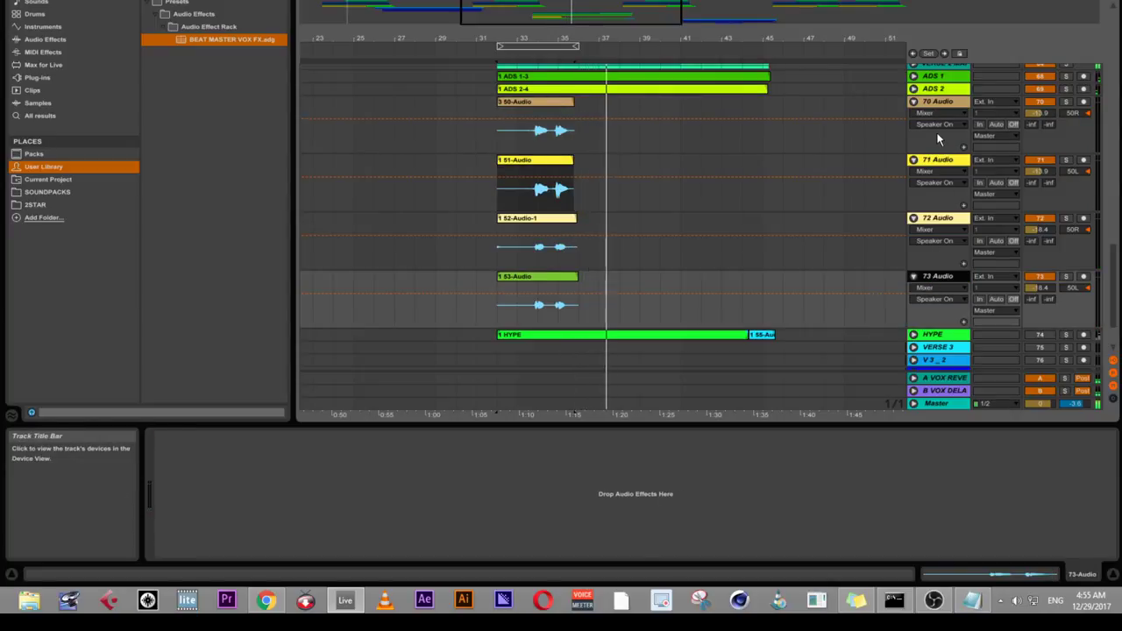
shift+click(938, 107)
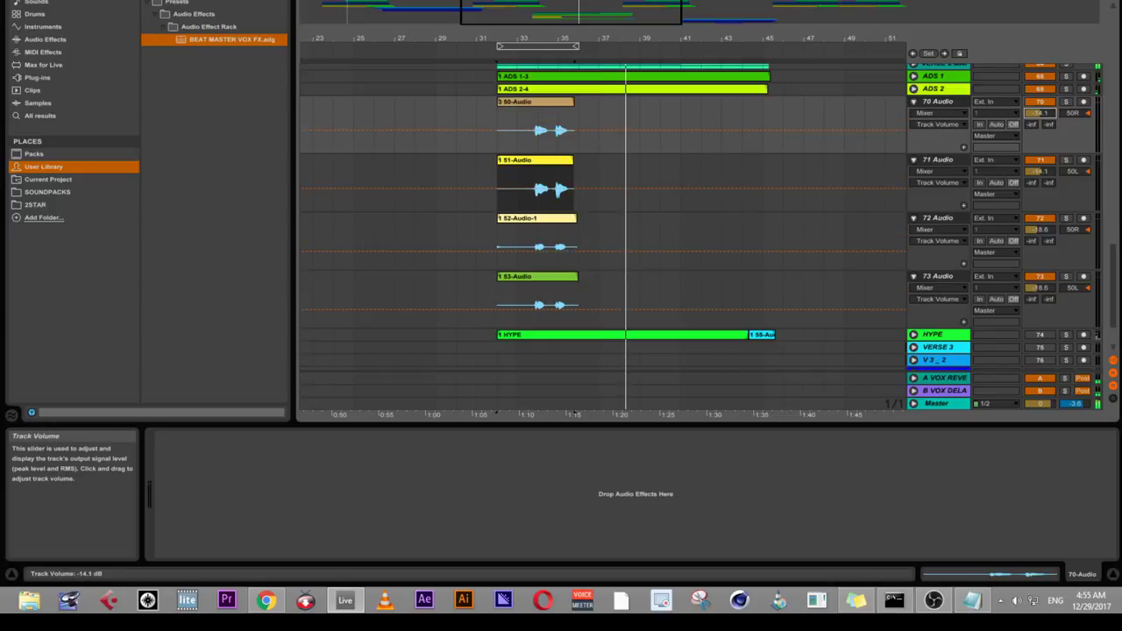
drag(1040, 113, 1040, 121)
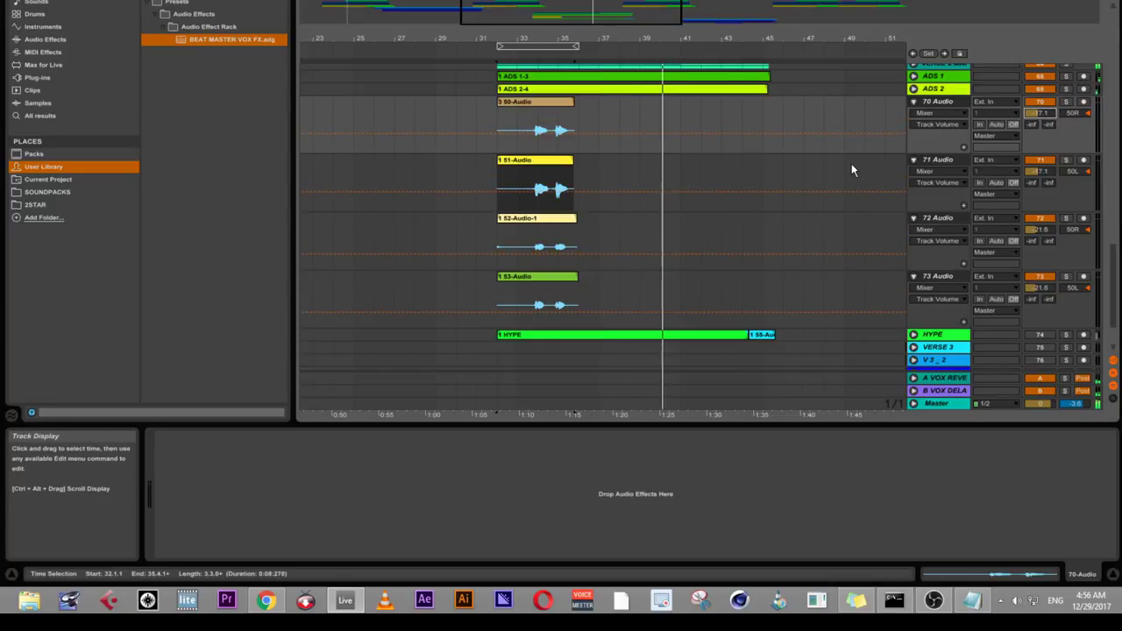
- Activate the HYPE track below the 73 Audio track and show its device chain
scroll(790, 149, down, 2)
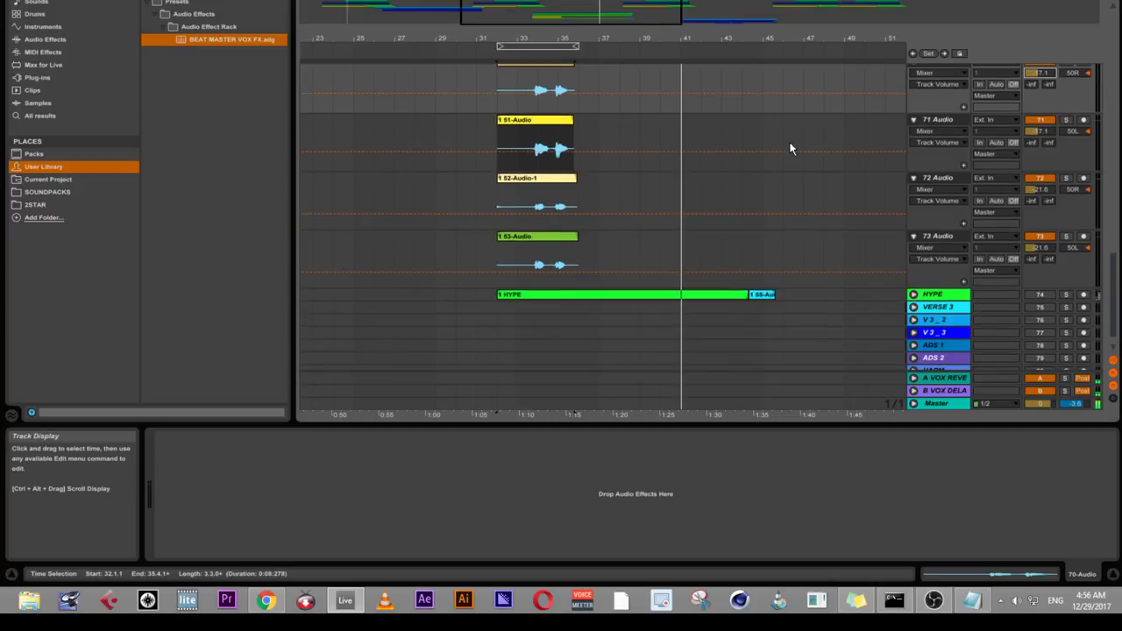
scroll(780, 162, down, 1)
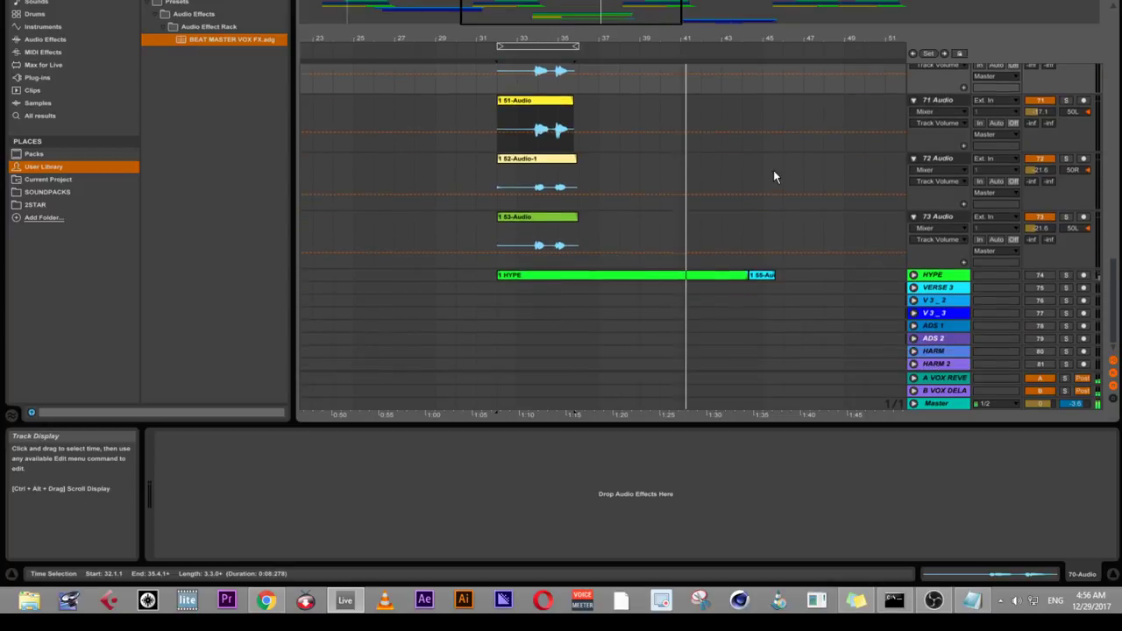
click(1046, 276)
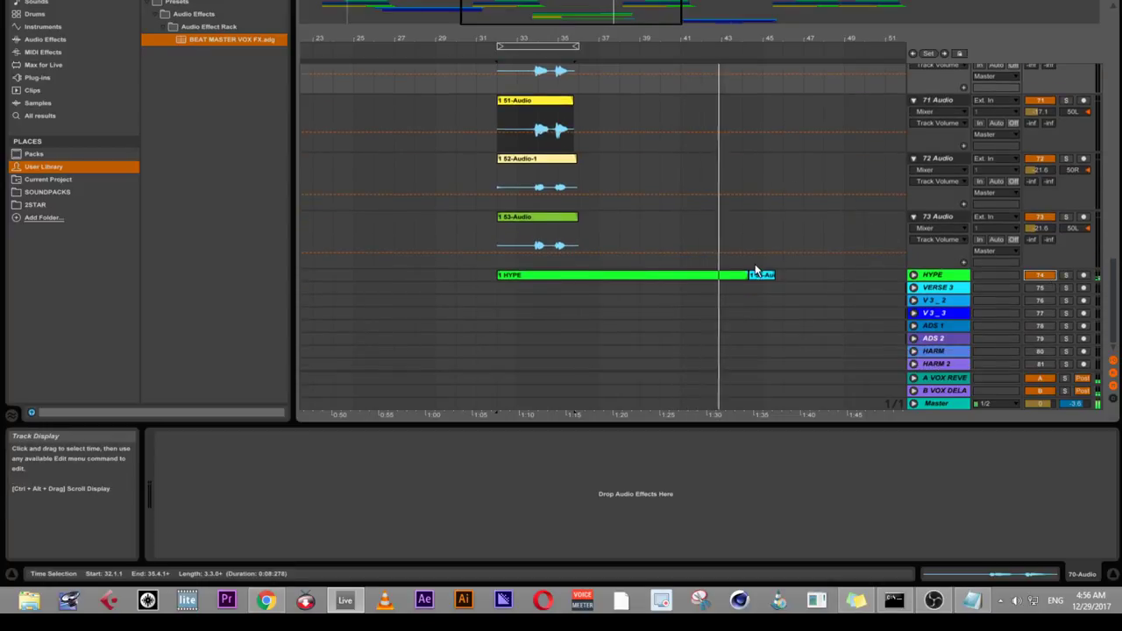
click(913, 276)
click(935, 273)
- Unfold the VERSE 2 MAINS group and its VERSE 2 track to show the vocal's waveform and device chain
scroll(938, 263, up, 3)
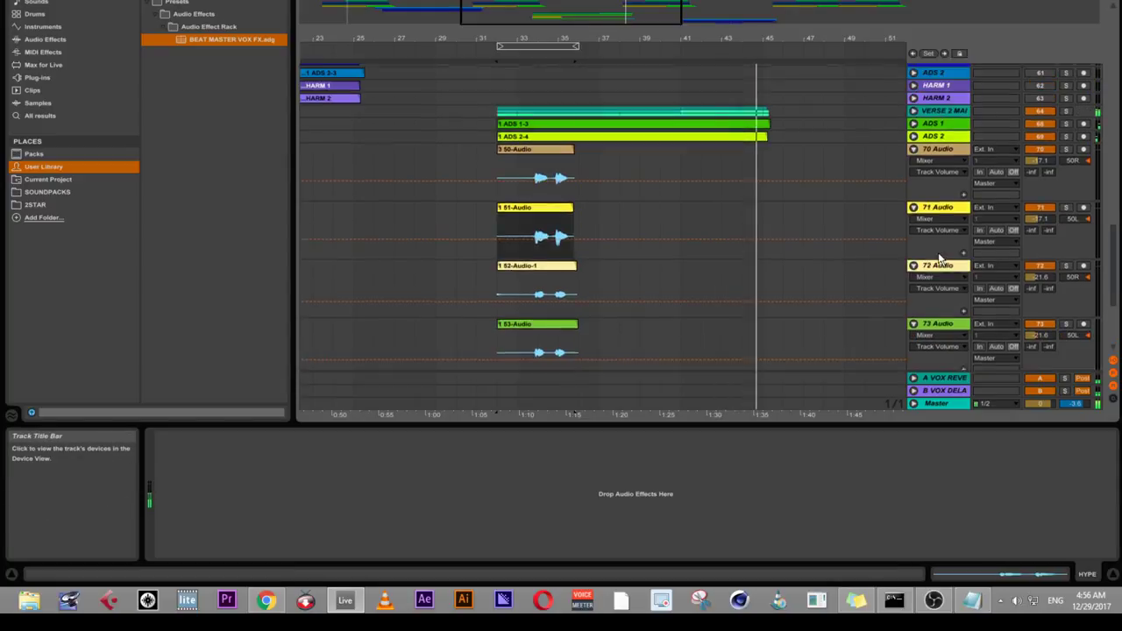
scroll(937, 258, up, 2)
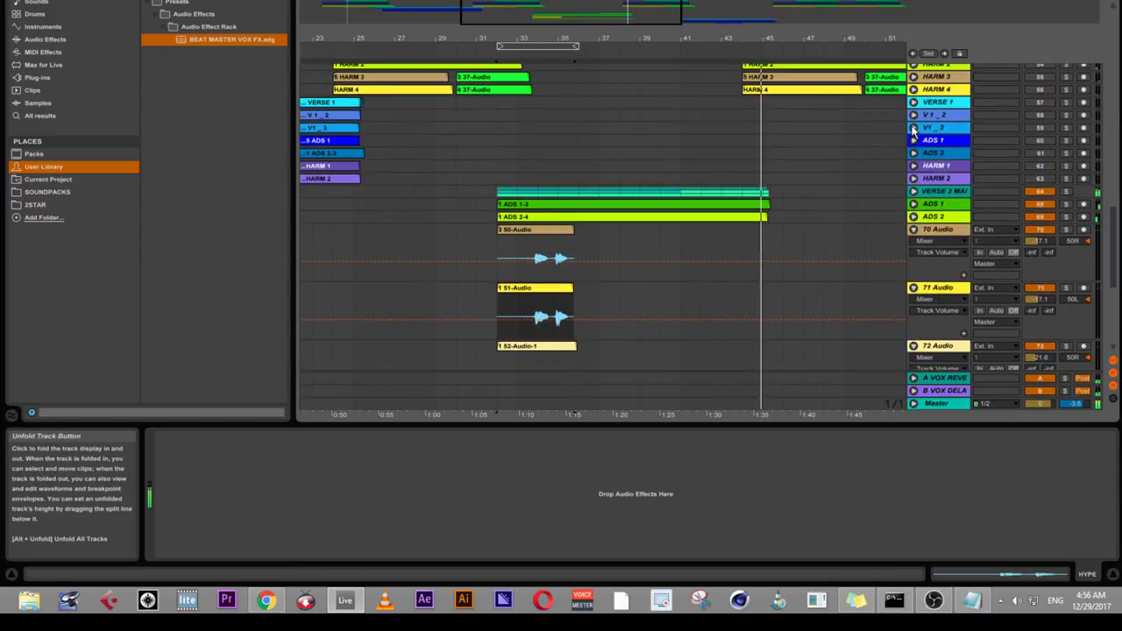
click(914, 191)
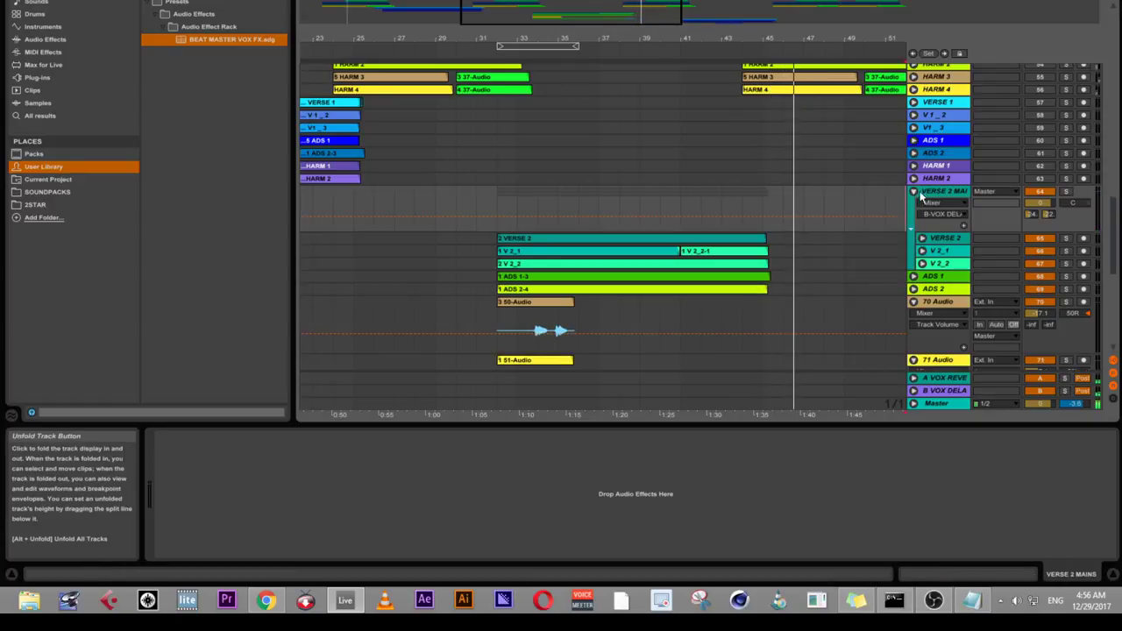
click(921, 238)
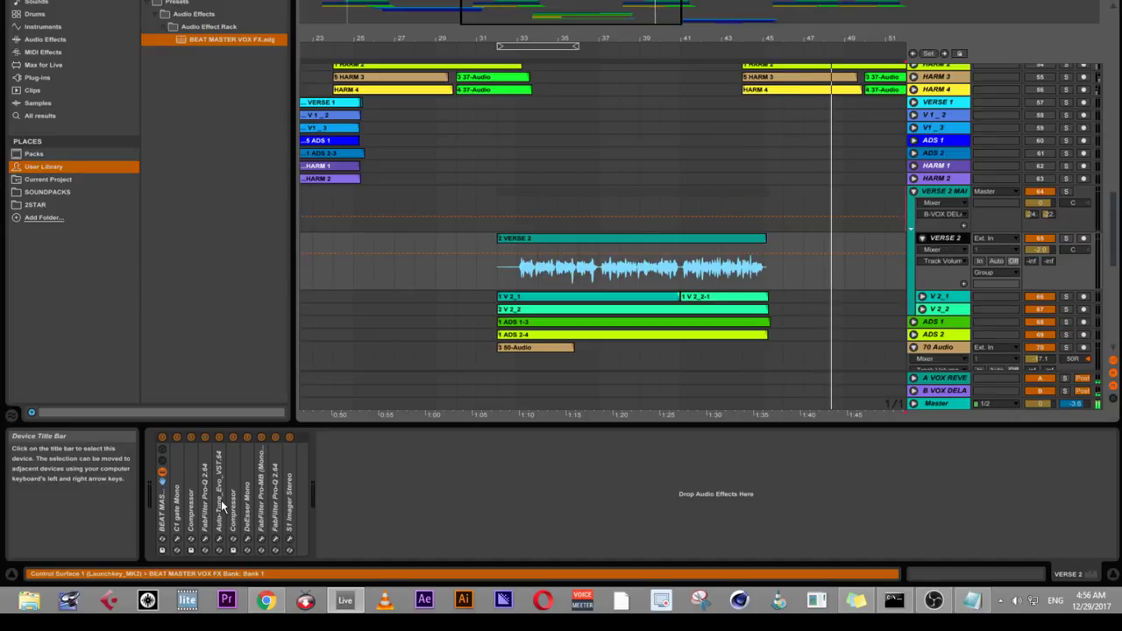
- Copy the BEAT MASTER VOX FX rack from VERSE 2 onto the HYPE track and loop playback across both HYPE clips
right_click(163, 517)
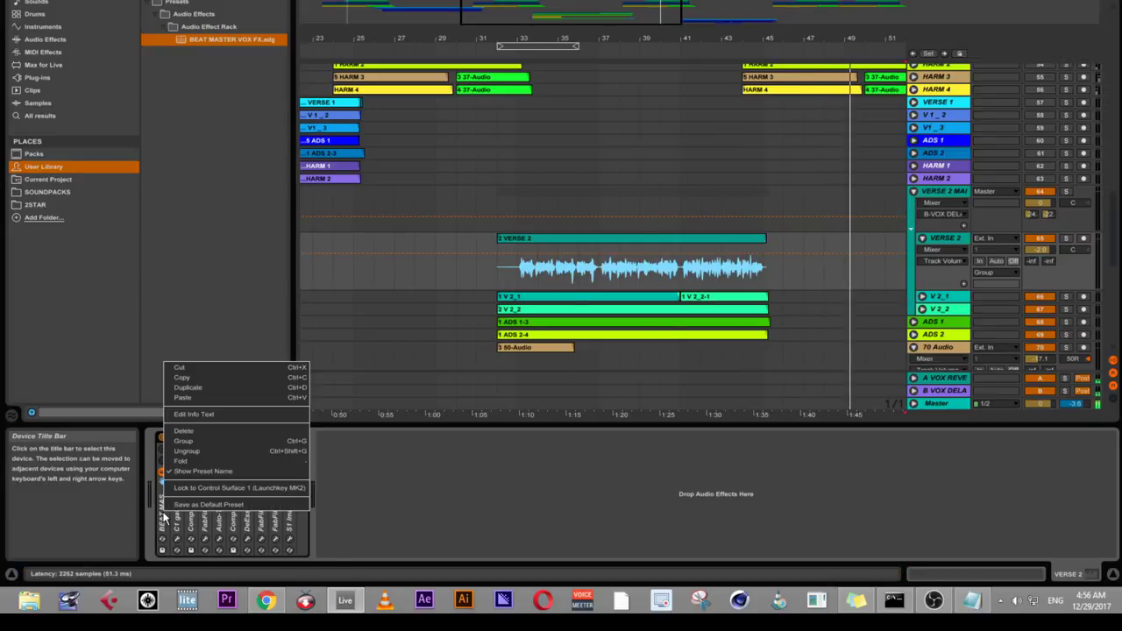
click(193, 380)
drag(1114, 247, 1118, 250)
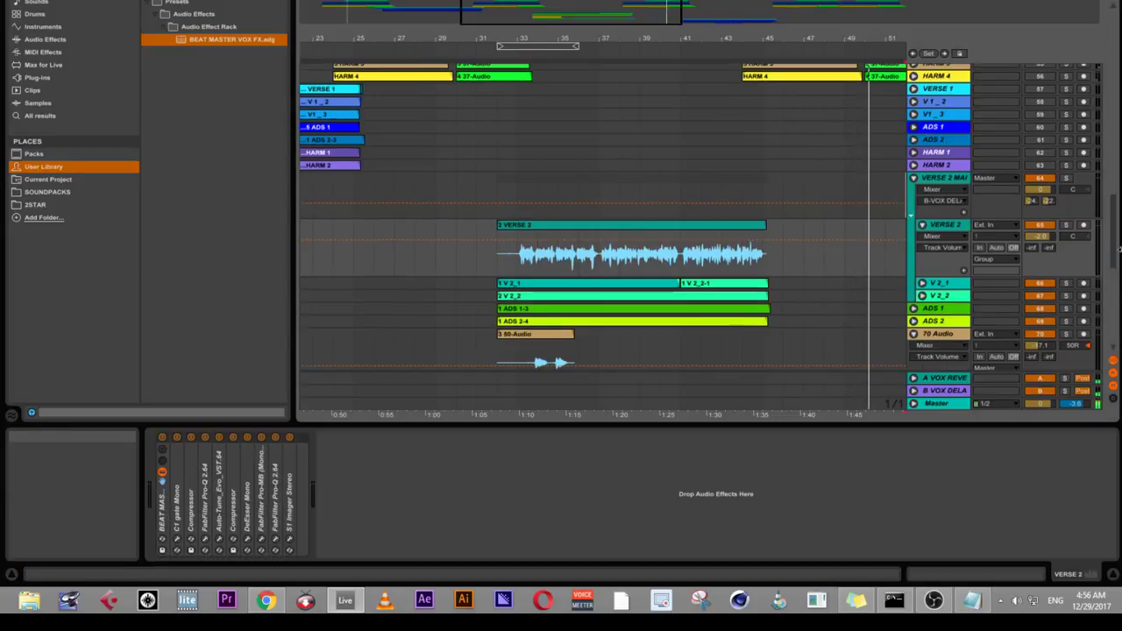
scroll(973, 289, down, 8)
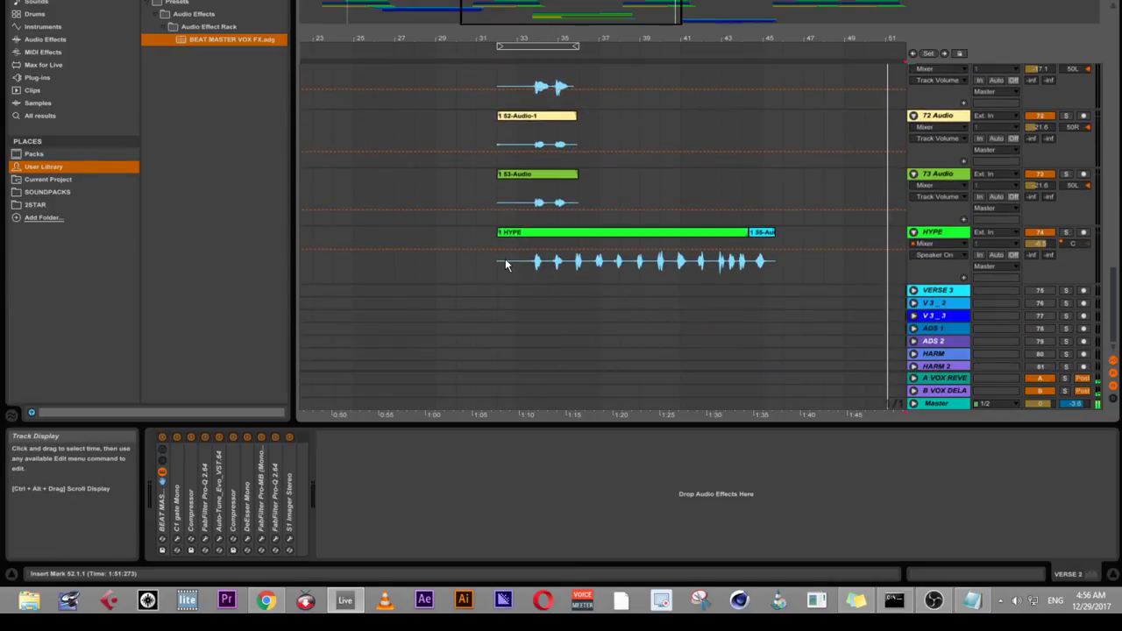
click(503, 234)
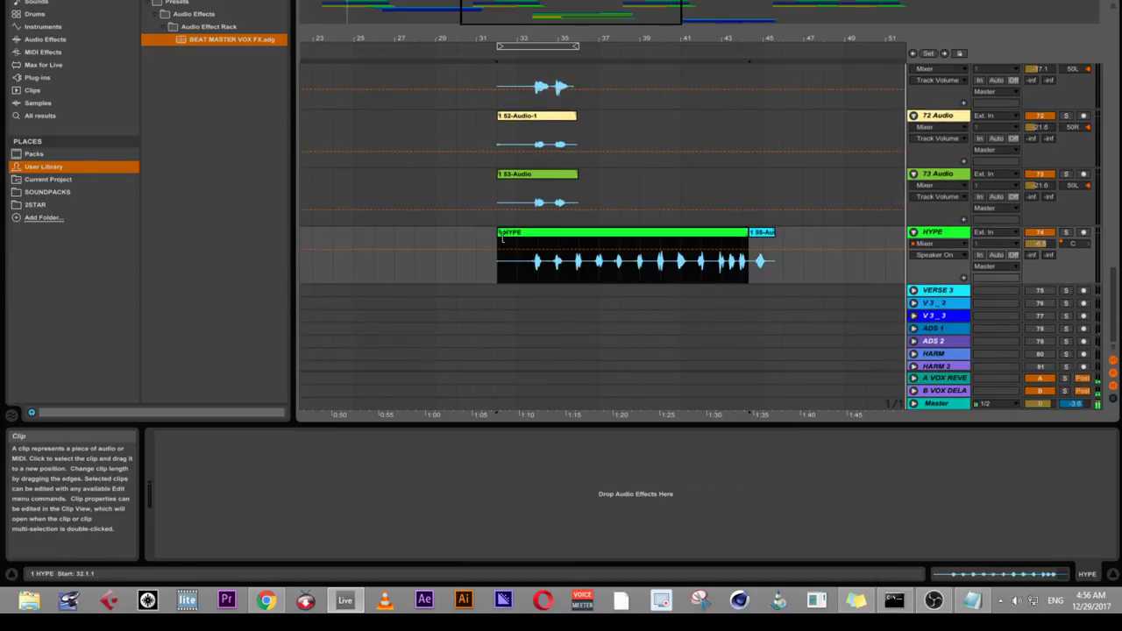
shift+click(768, 233)
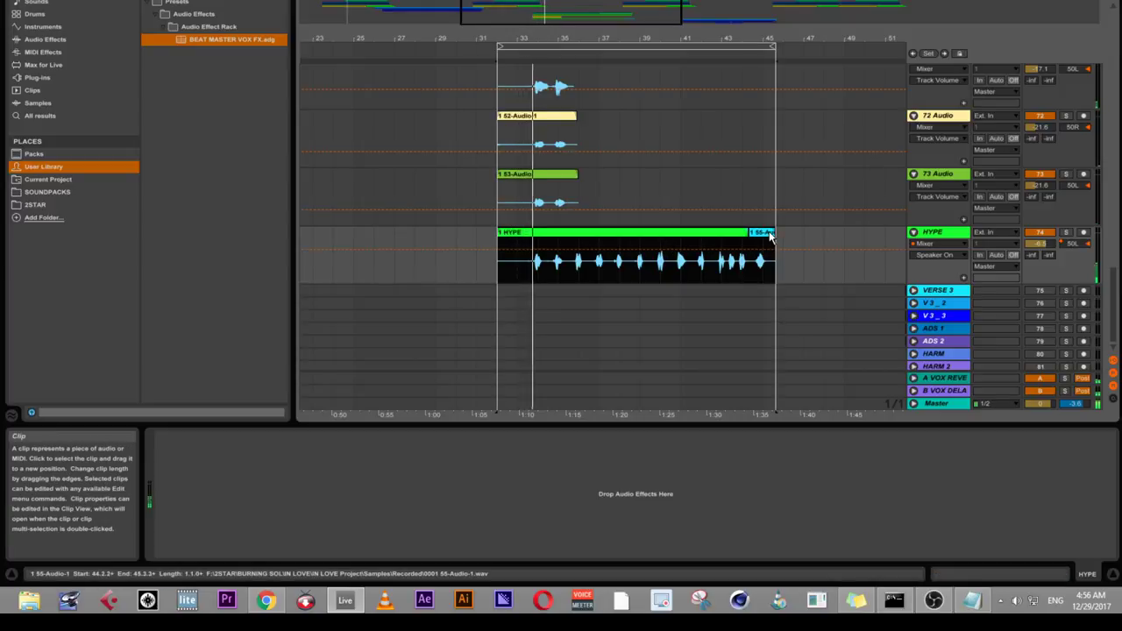
click(936, 233)
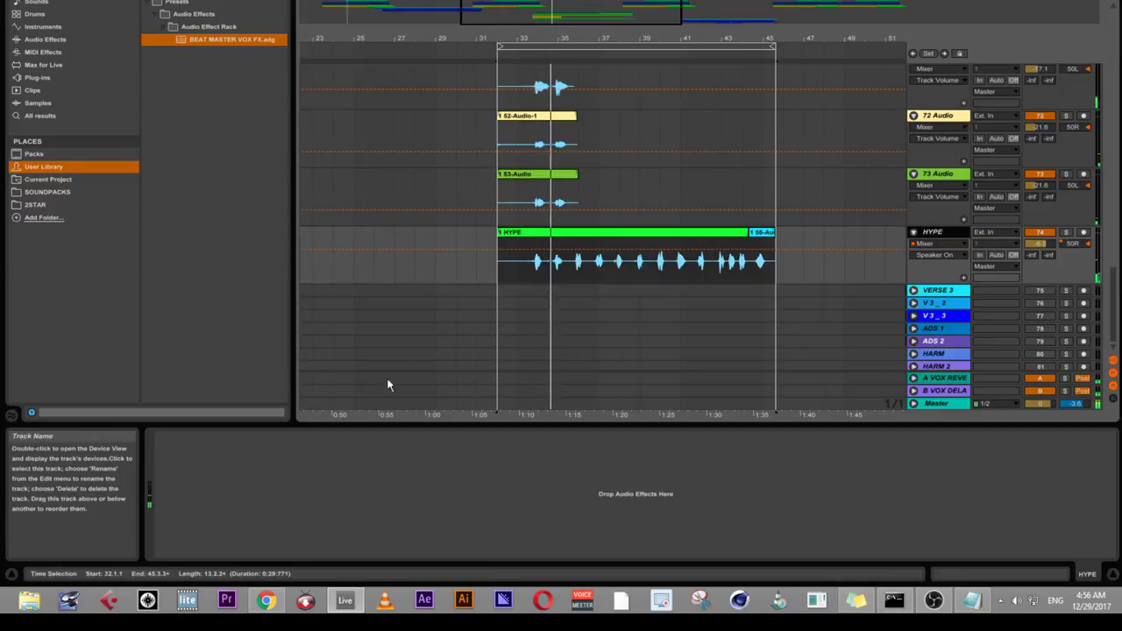
click(219, 478)
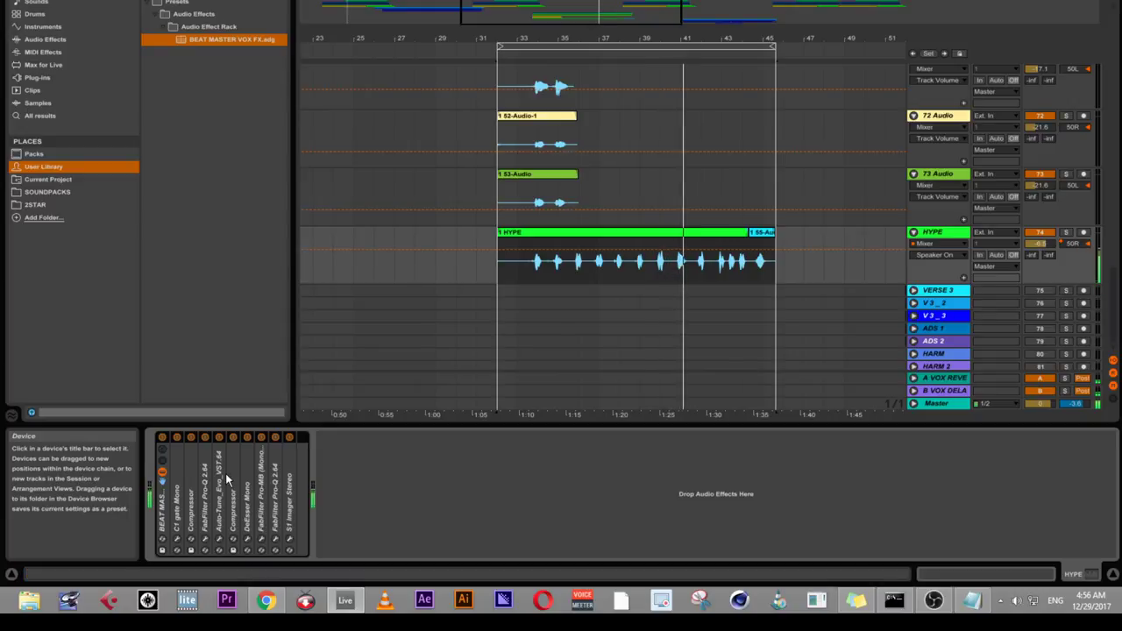
- Fold tracks 70 to 73 Audio and the HYPE track, and select the long HYPE clip
scroll(759, 182, up, 5)
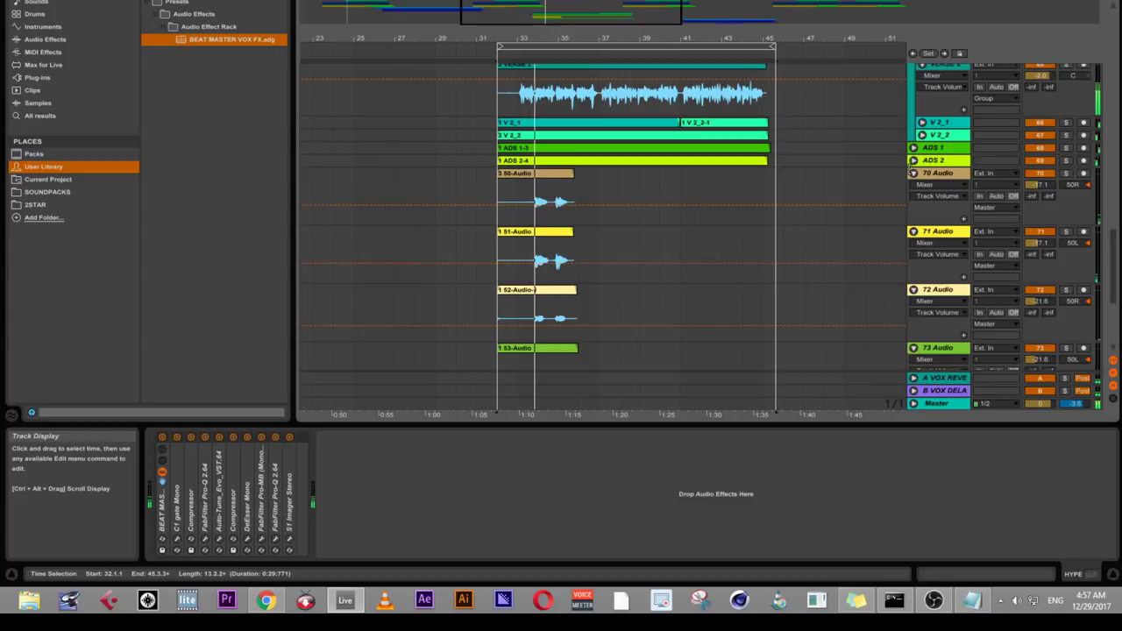
click(913, 173)
click(913, 186)
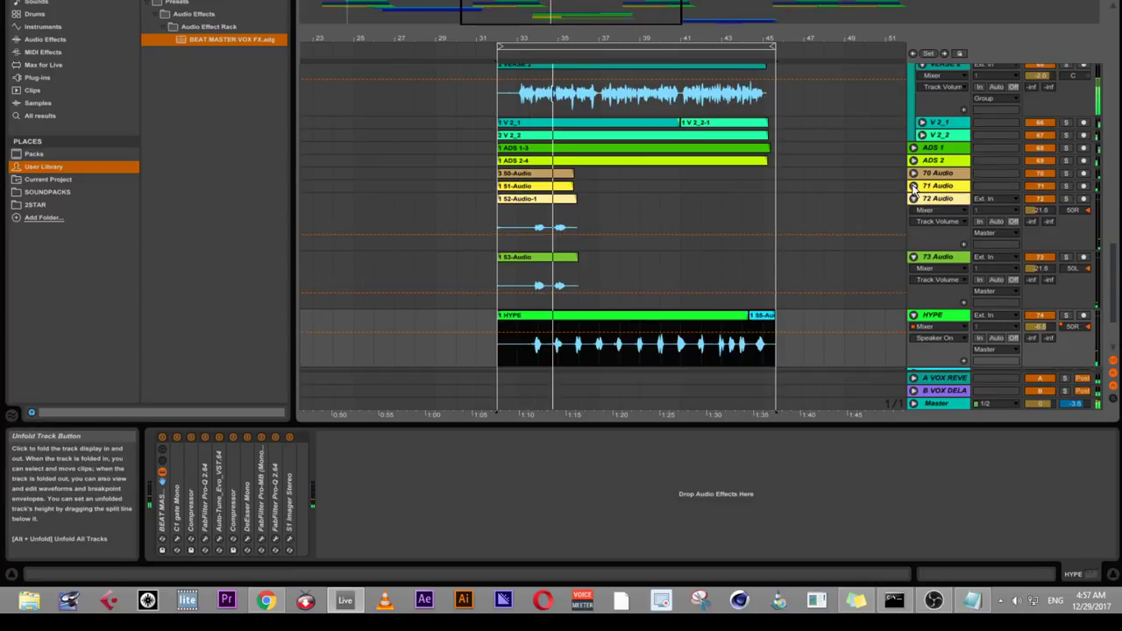
click(913, 198)
click(913, 211)
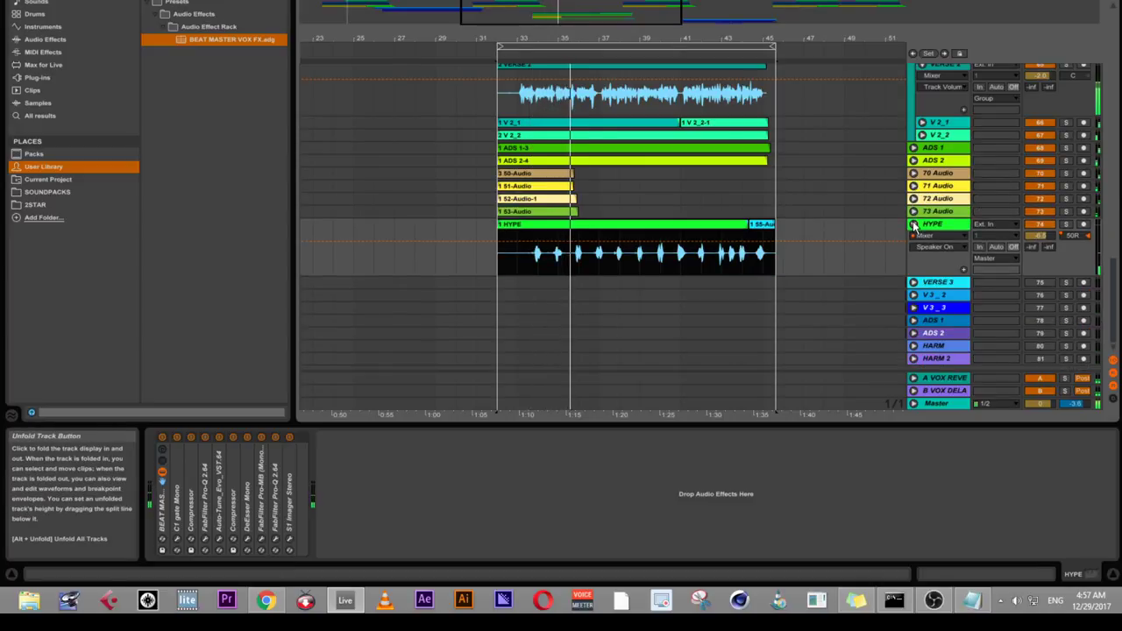
click(913, 224)
click(638, 224)
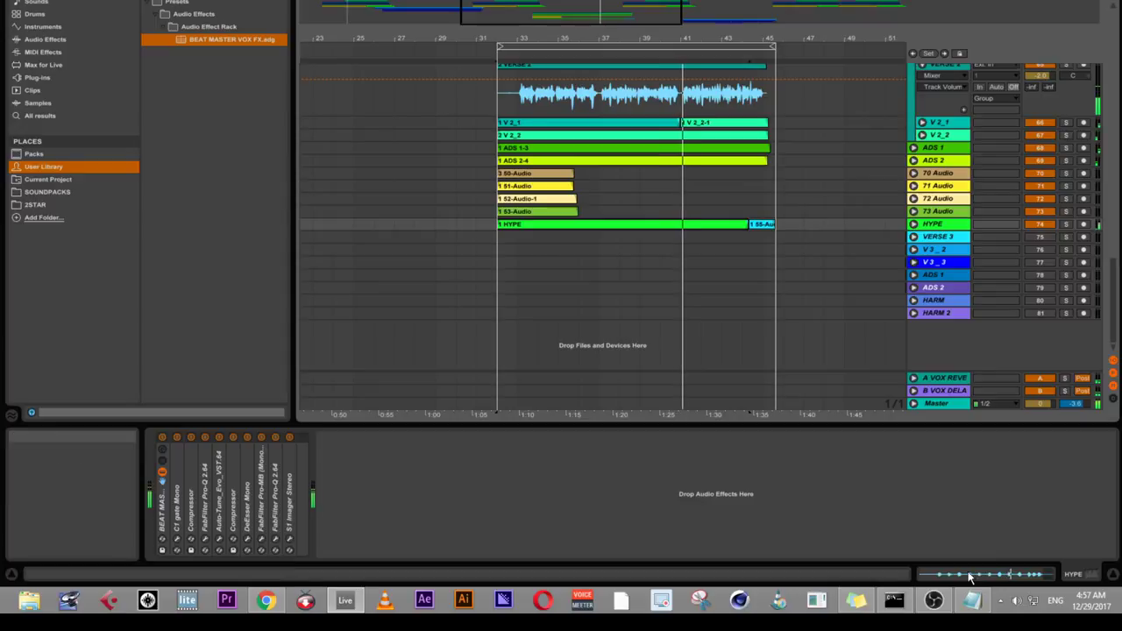
- Switch to the open Notepad note and add the line "well lemme end this live stream here" at its end
click(971, 600)
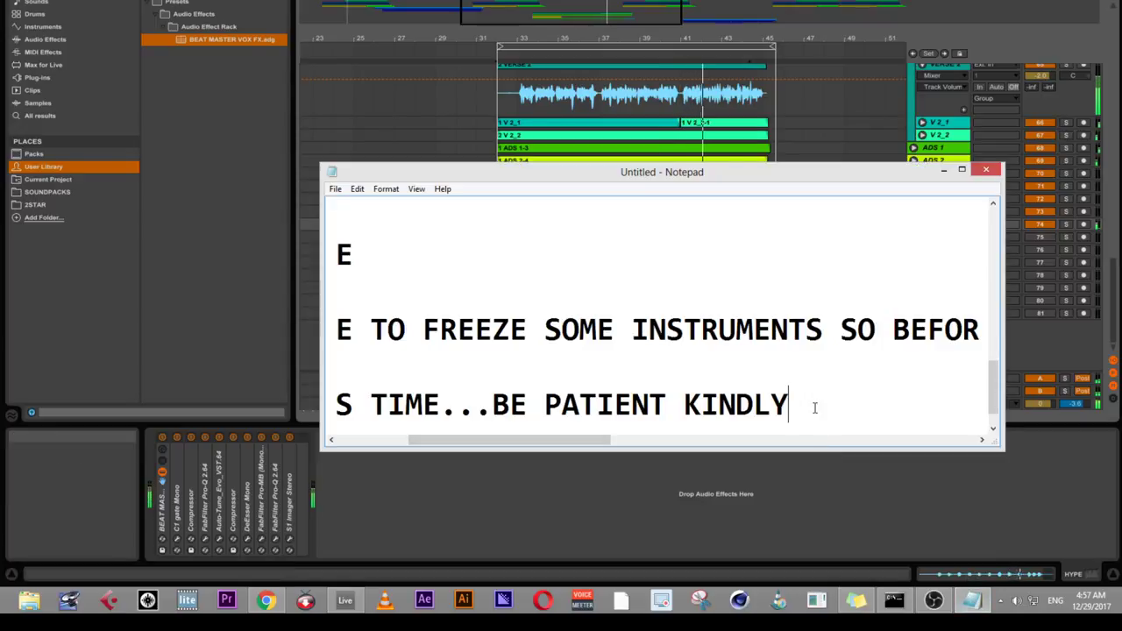
key(Return)
text(well)
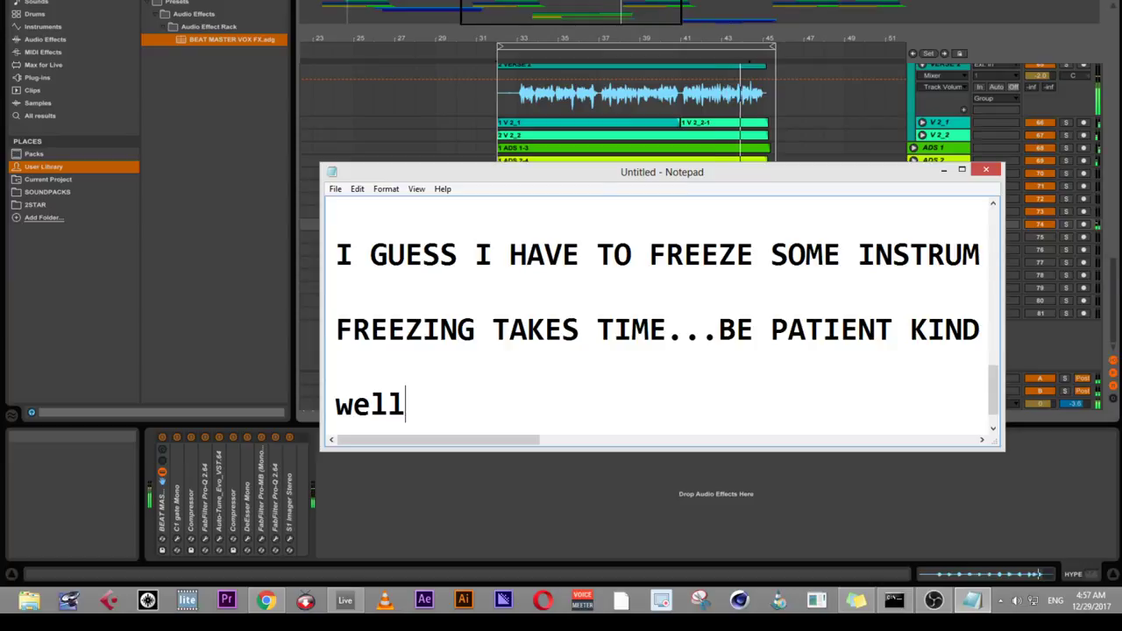
text( lemm)
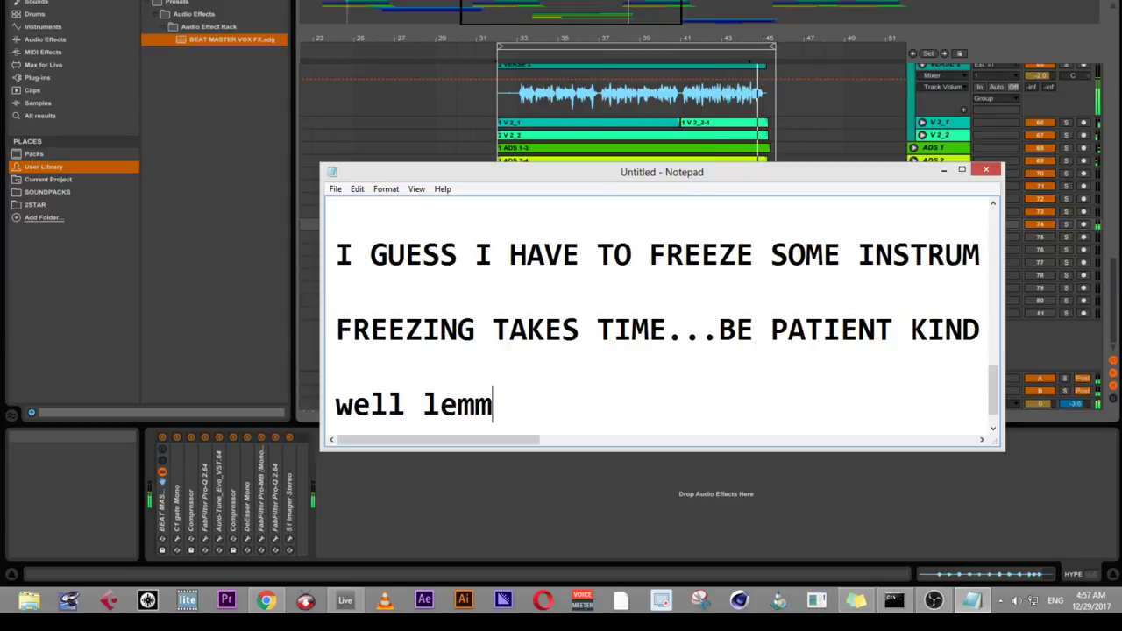
text(e end )
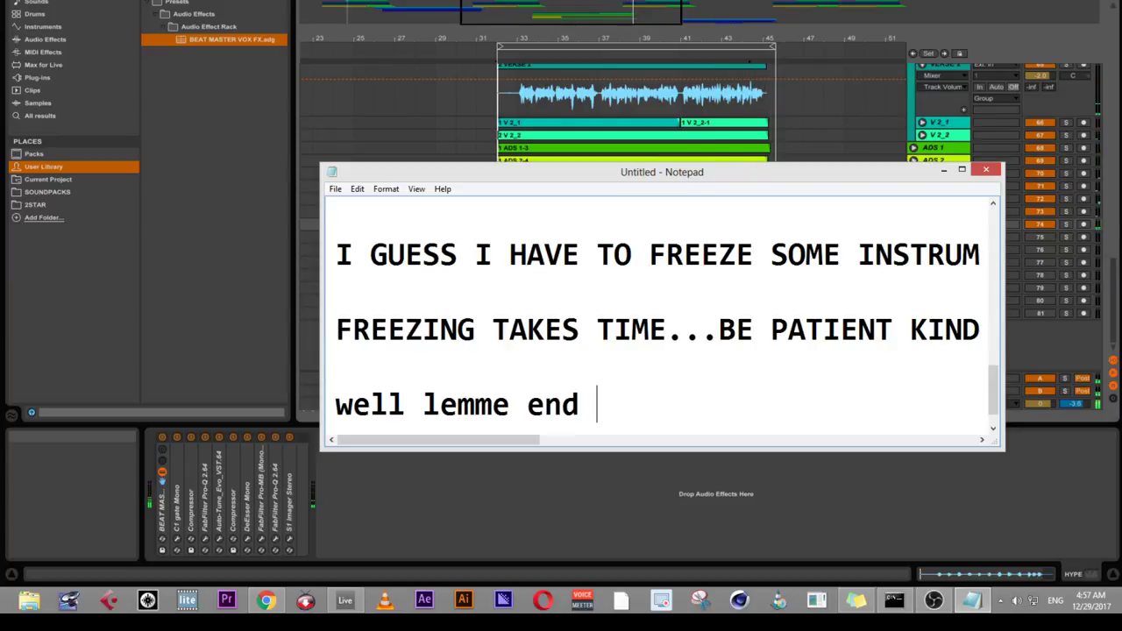
text(thi)
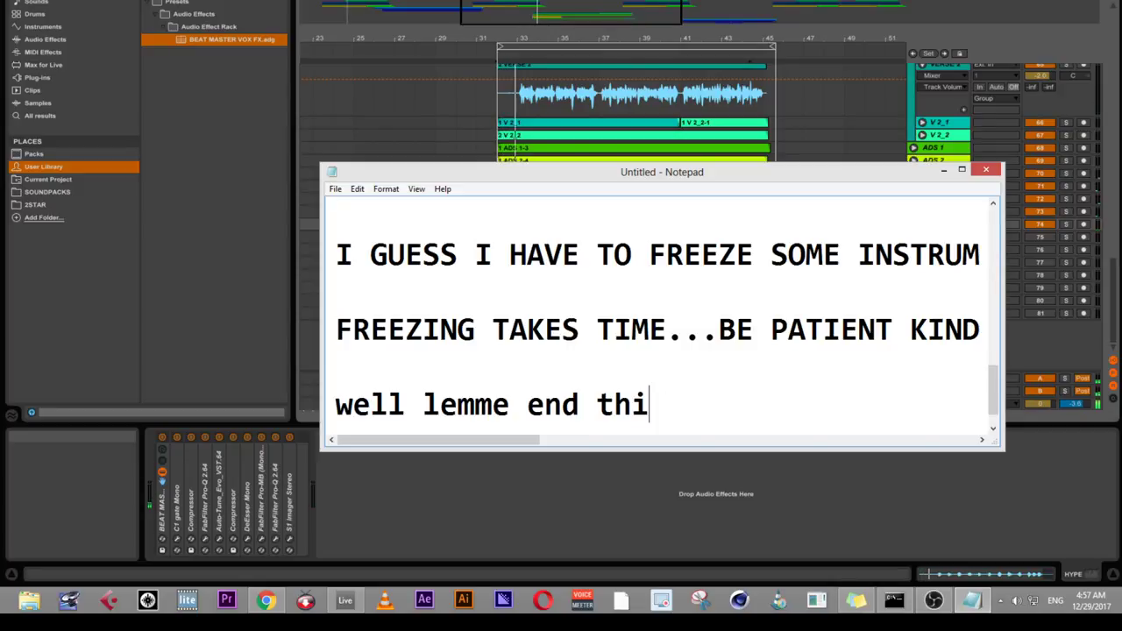
text(es live)
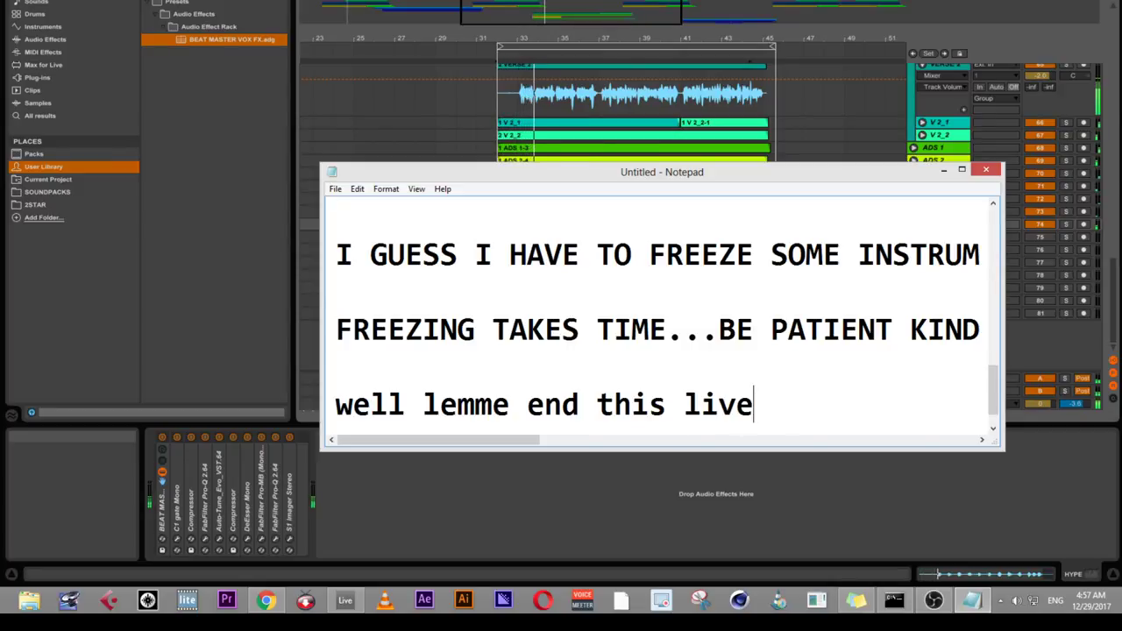
text( stream hear)
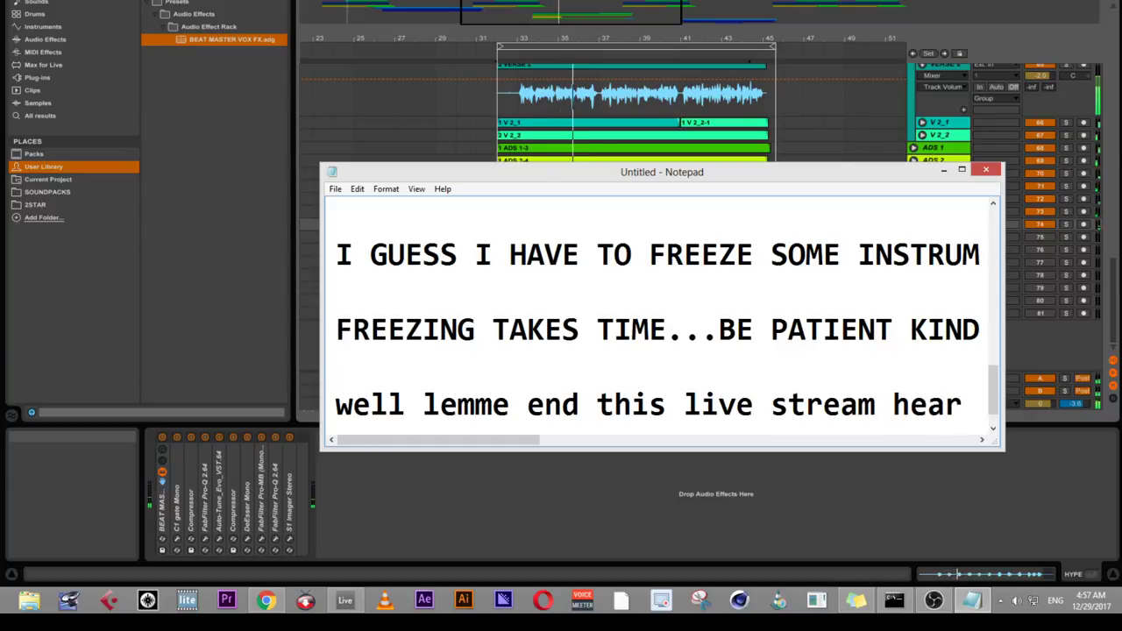
key(BackSpace)
key(BackSpace)
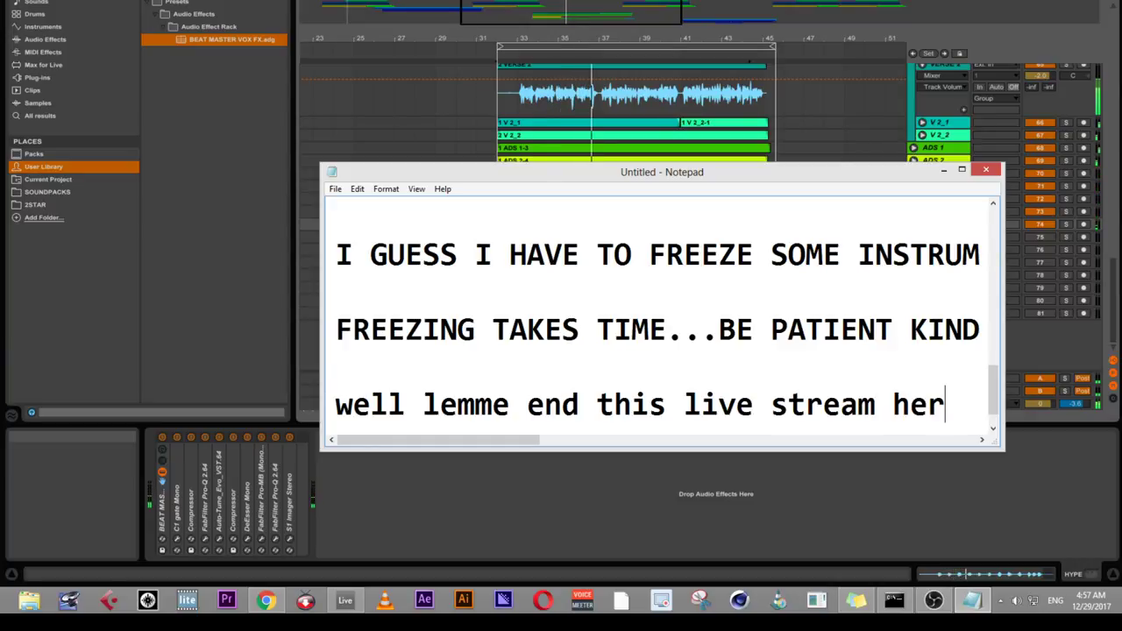
- Add "watch out for part two, on mixing the chorus" below a blank line, with "chorus" on its own line
key(Return)
key(Return)
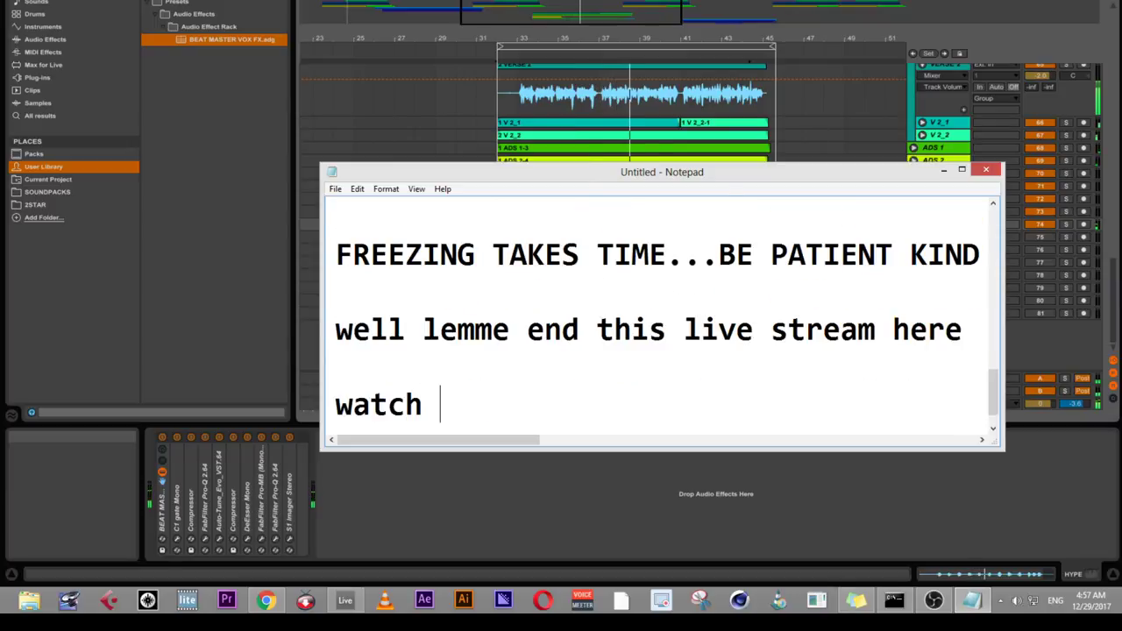
text(watch out for part two,)
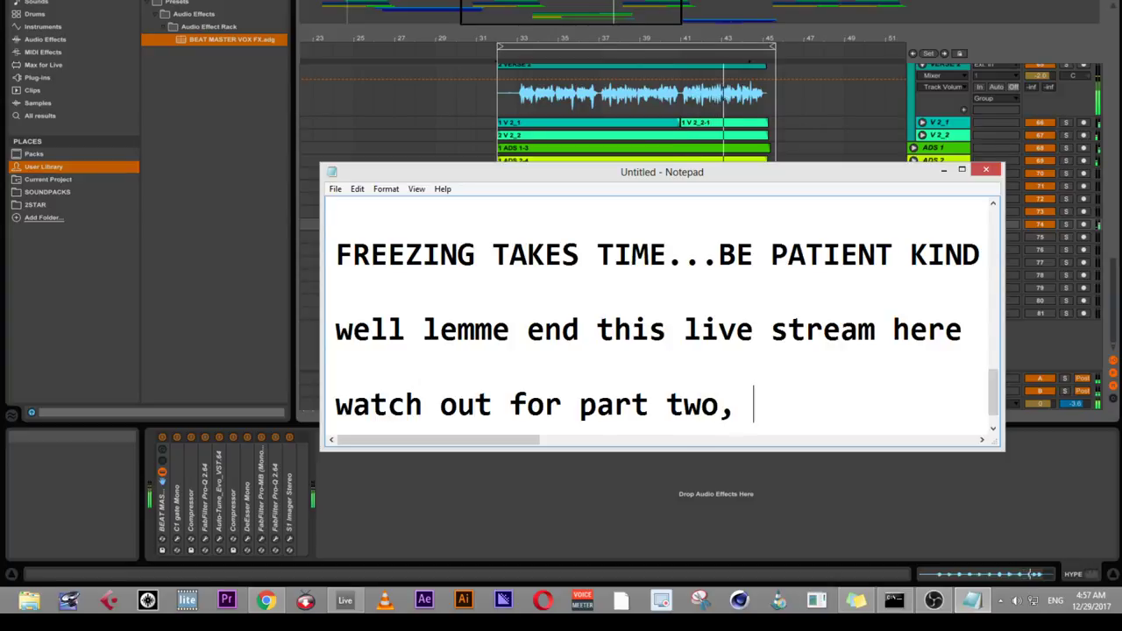
text(on mi)
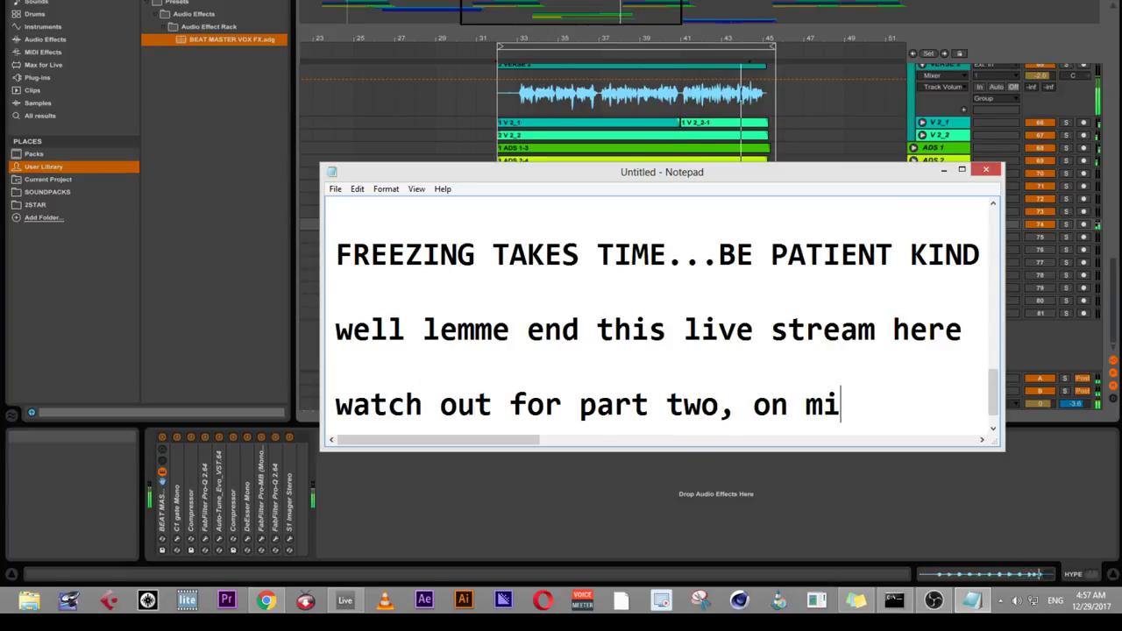
text(xing the)
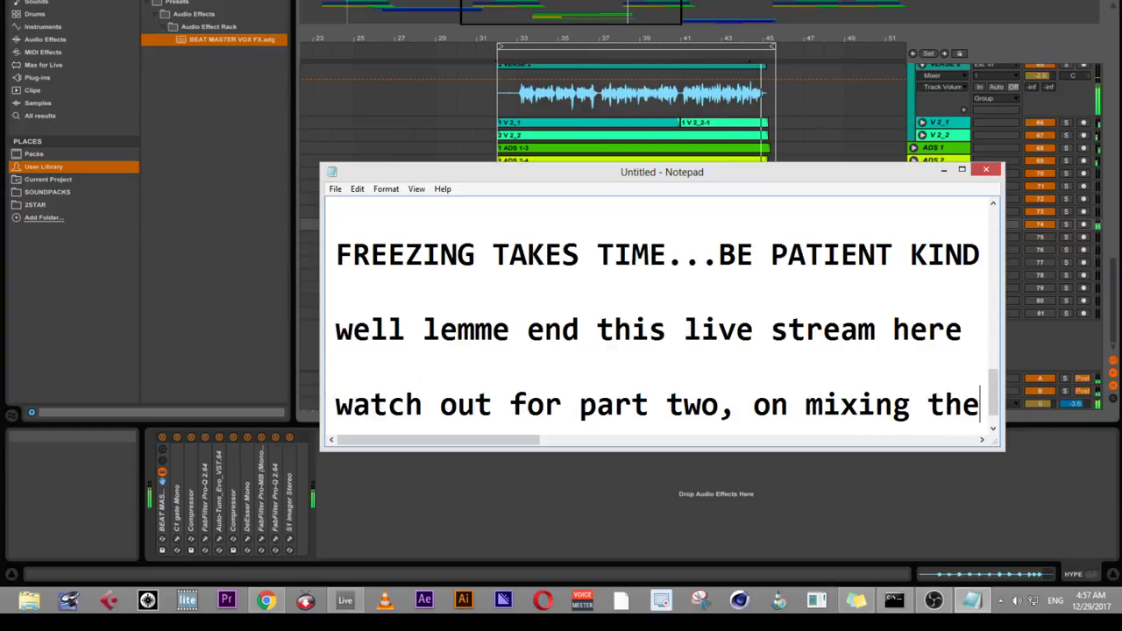
key(Return)
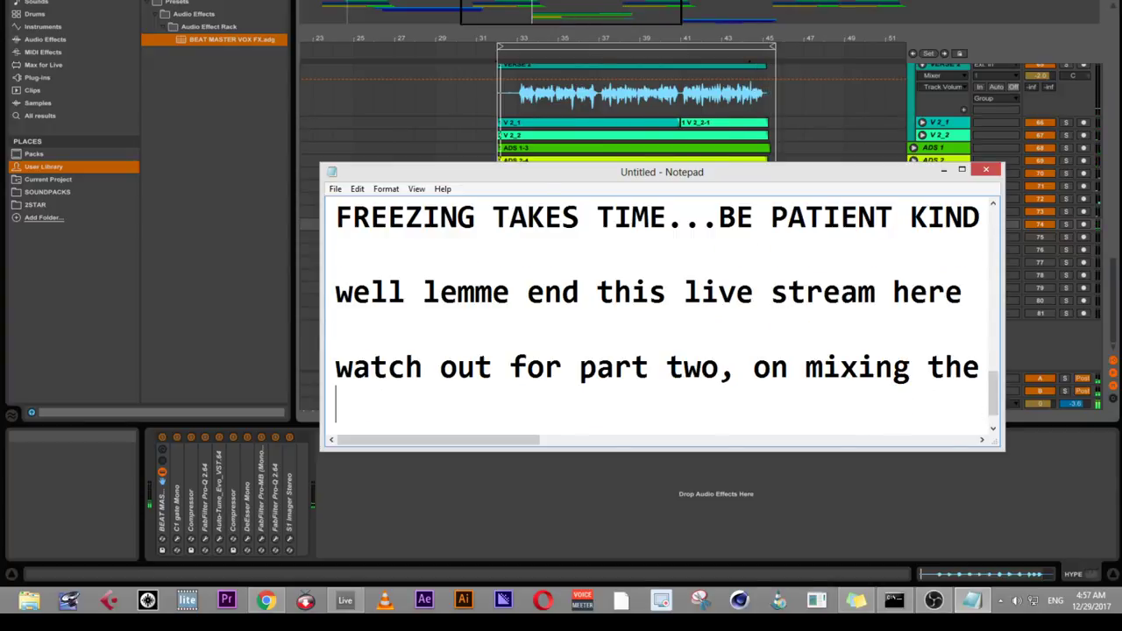
text(ch)
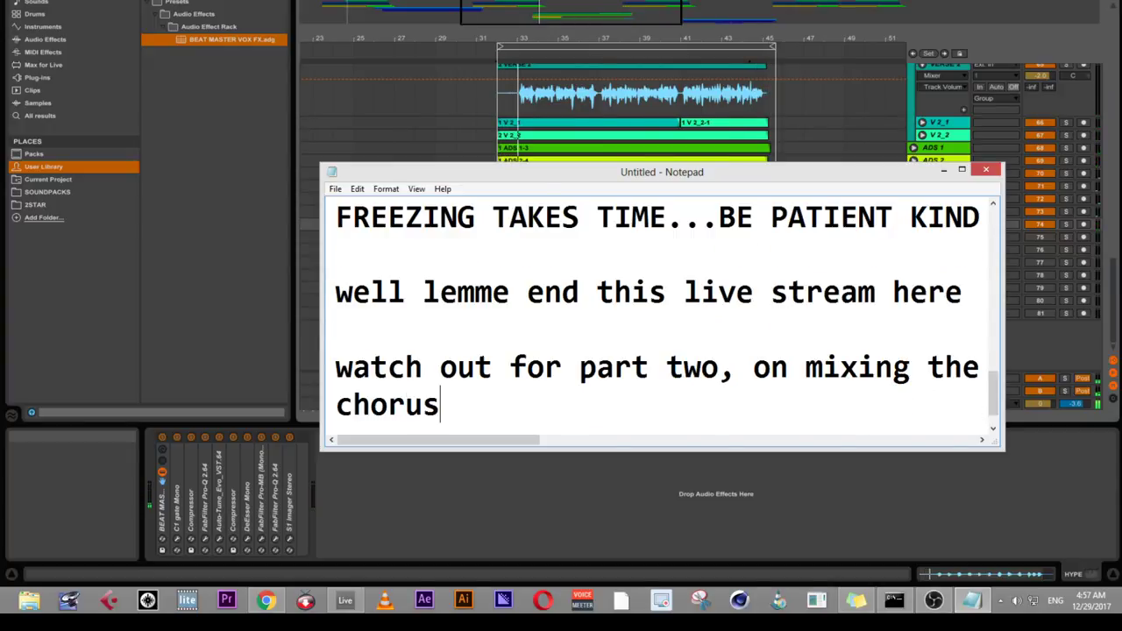
text(orus)
- Add the closing line "thanks for watching...." after a blank line and return to Ableton Live
key(Return)
key(Return)
text(thanks for w)
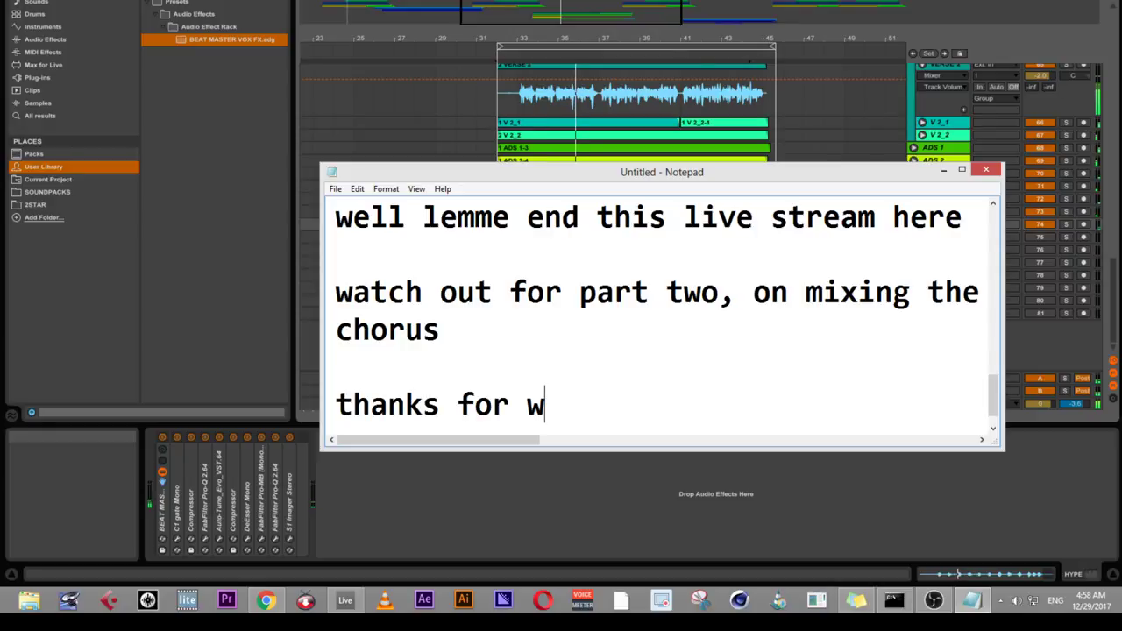
text(atching....)
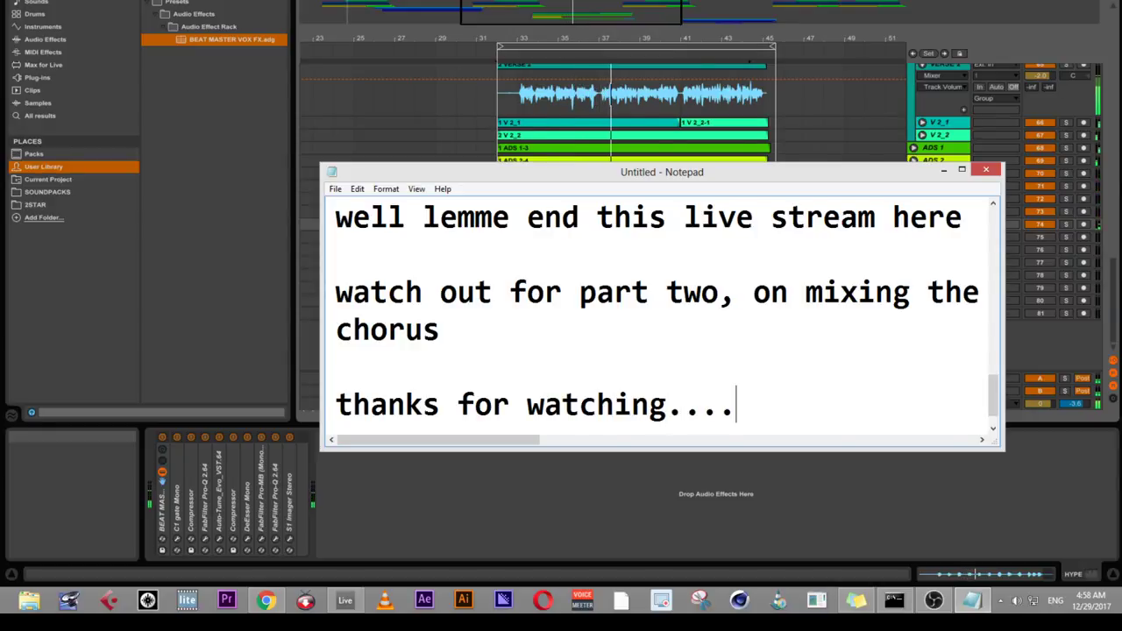
click(792, 496)
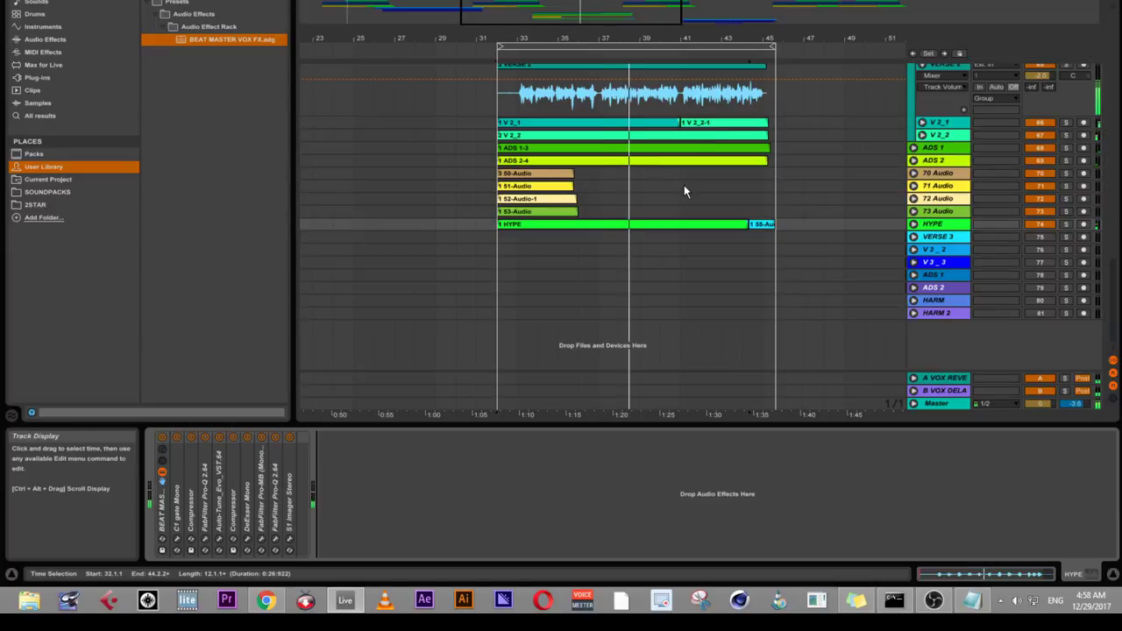